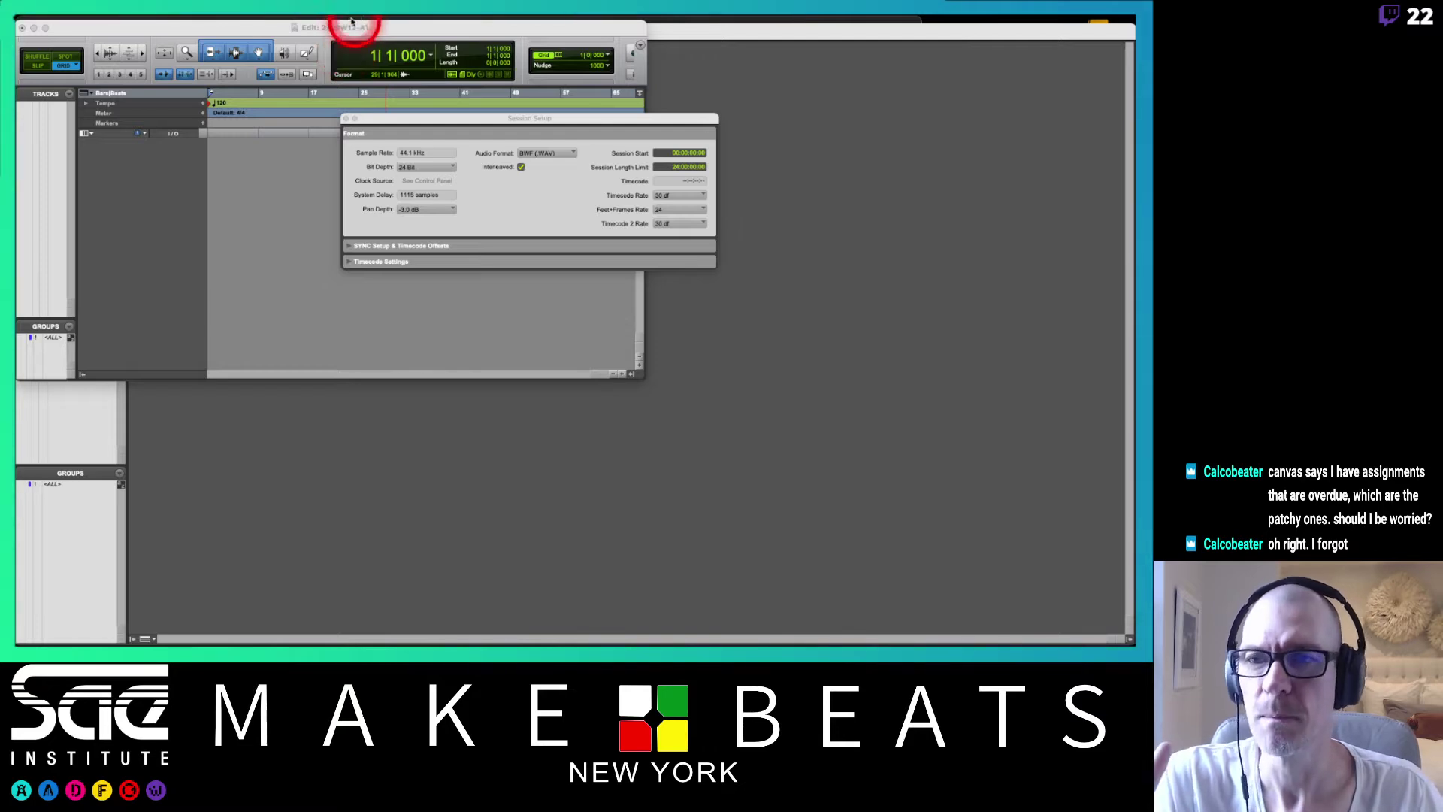
- Open Session Setup and review the sample rate, bit depth, interleaved setting and available audio formats
click(341, 24)
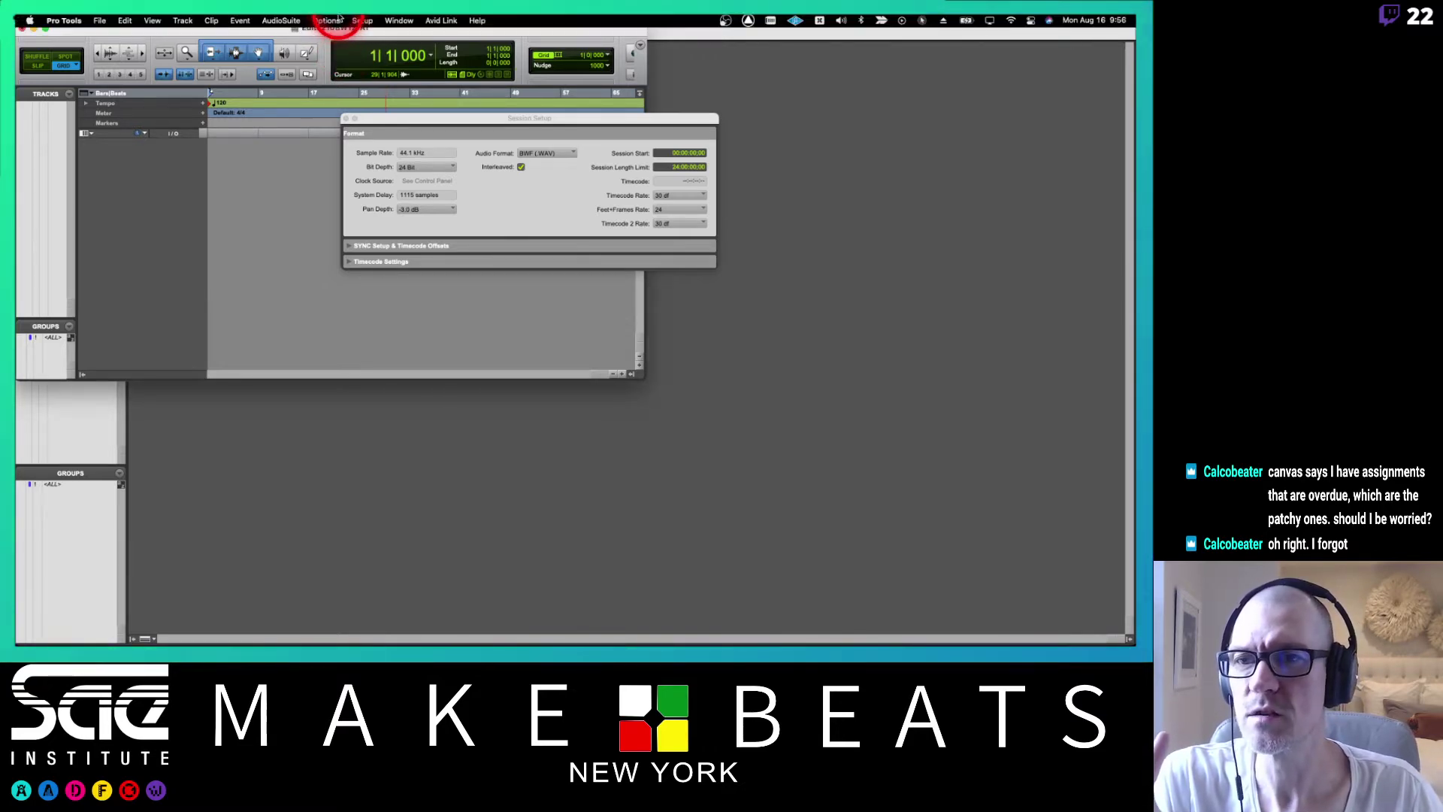
click(362, 21)
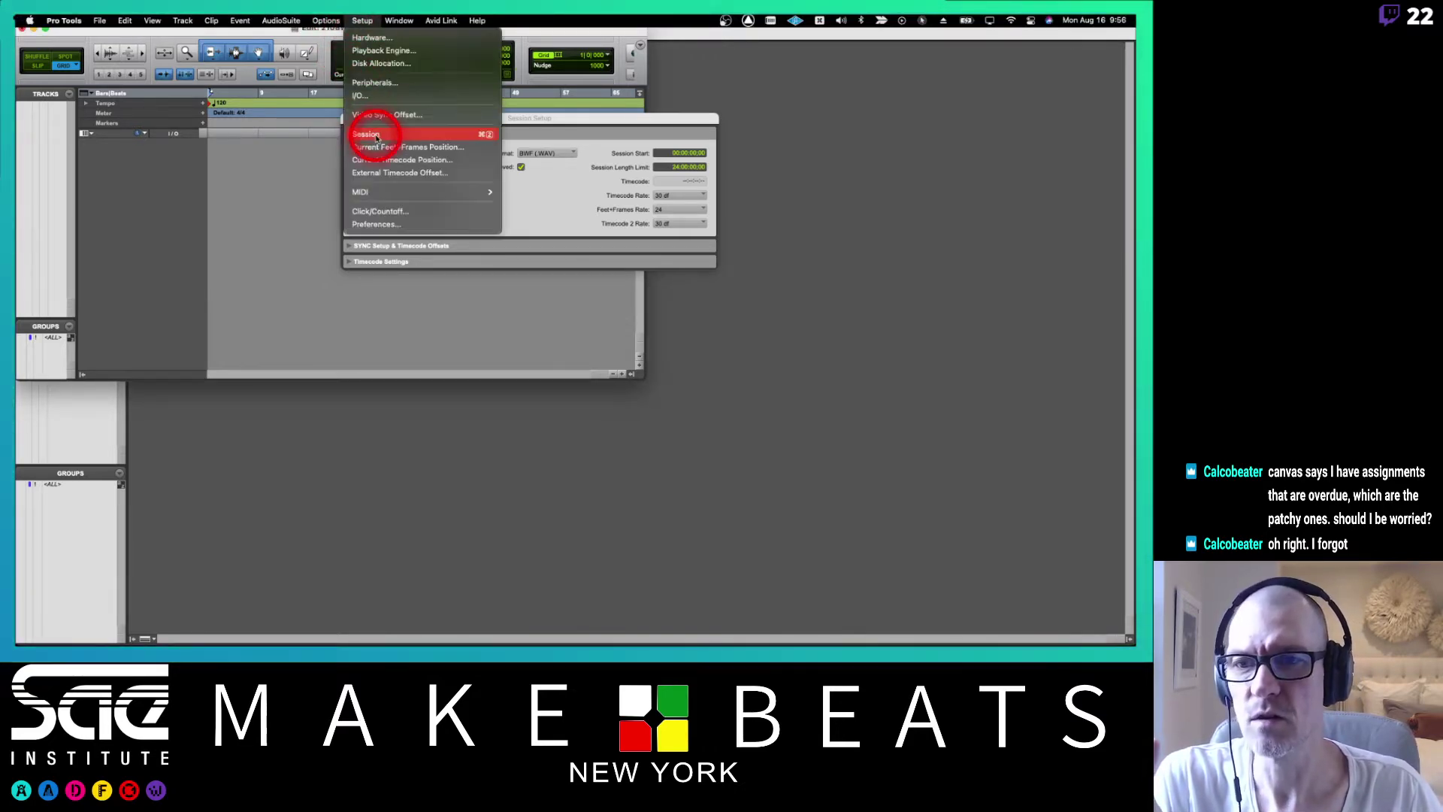
mouse_move(376, 138)
mouse_down()
mouse_move(561, 132)
mouse_move(495, 180)
mouse_up()
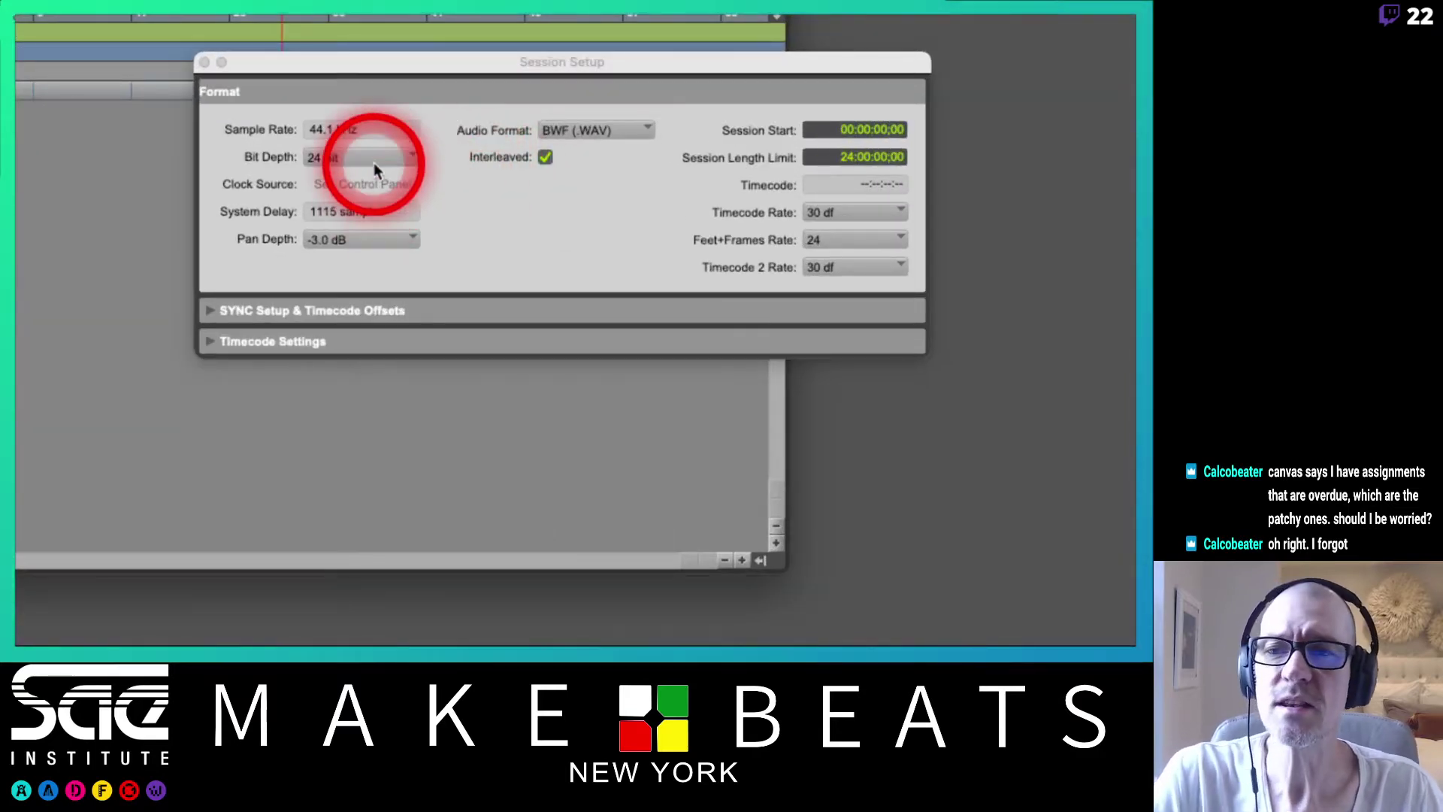
click(350, 124)
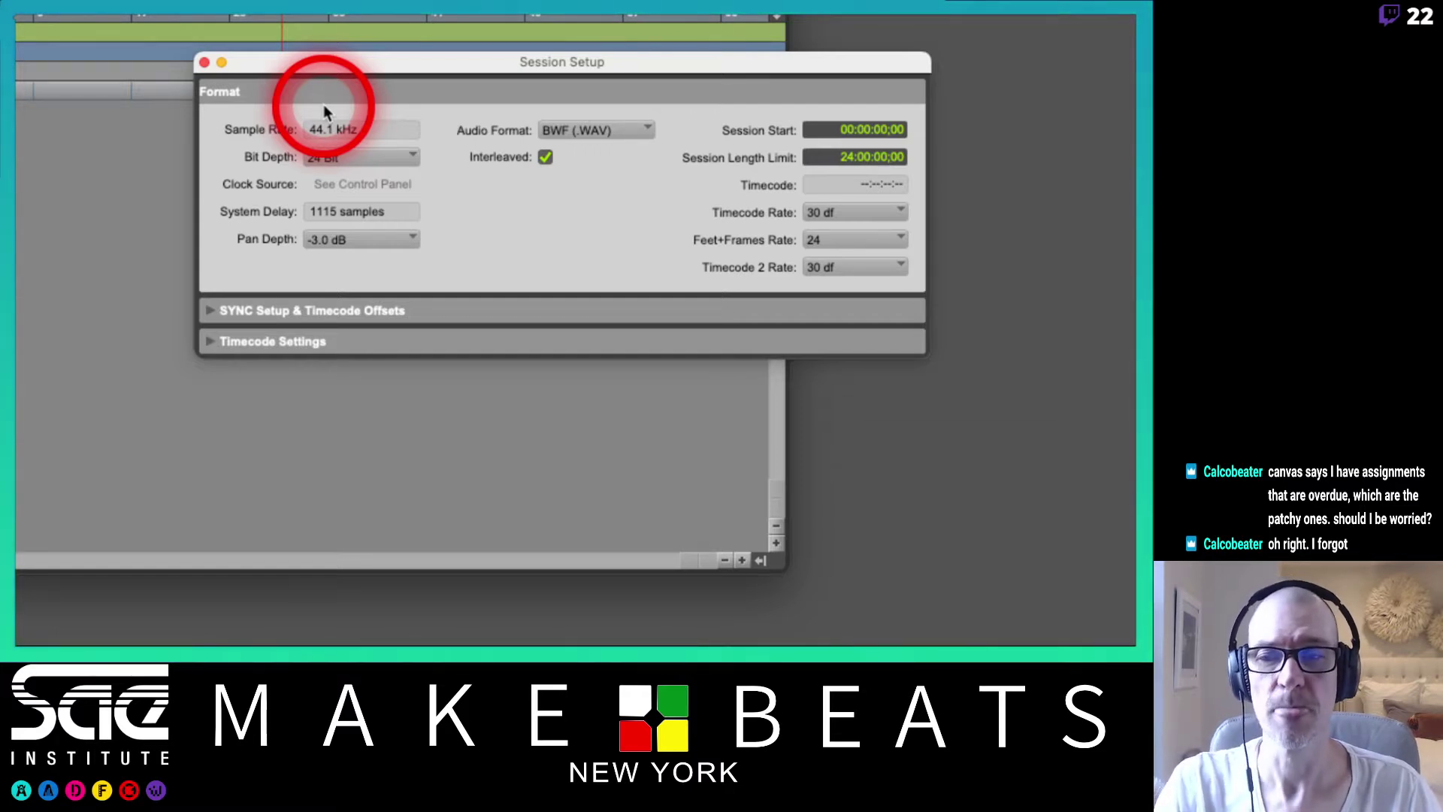
click(353, 156)
click(487, 158)
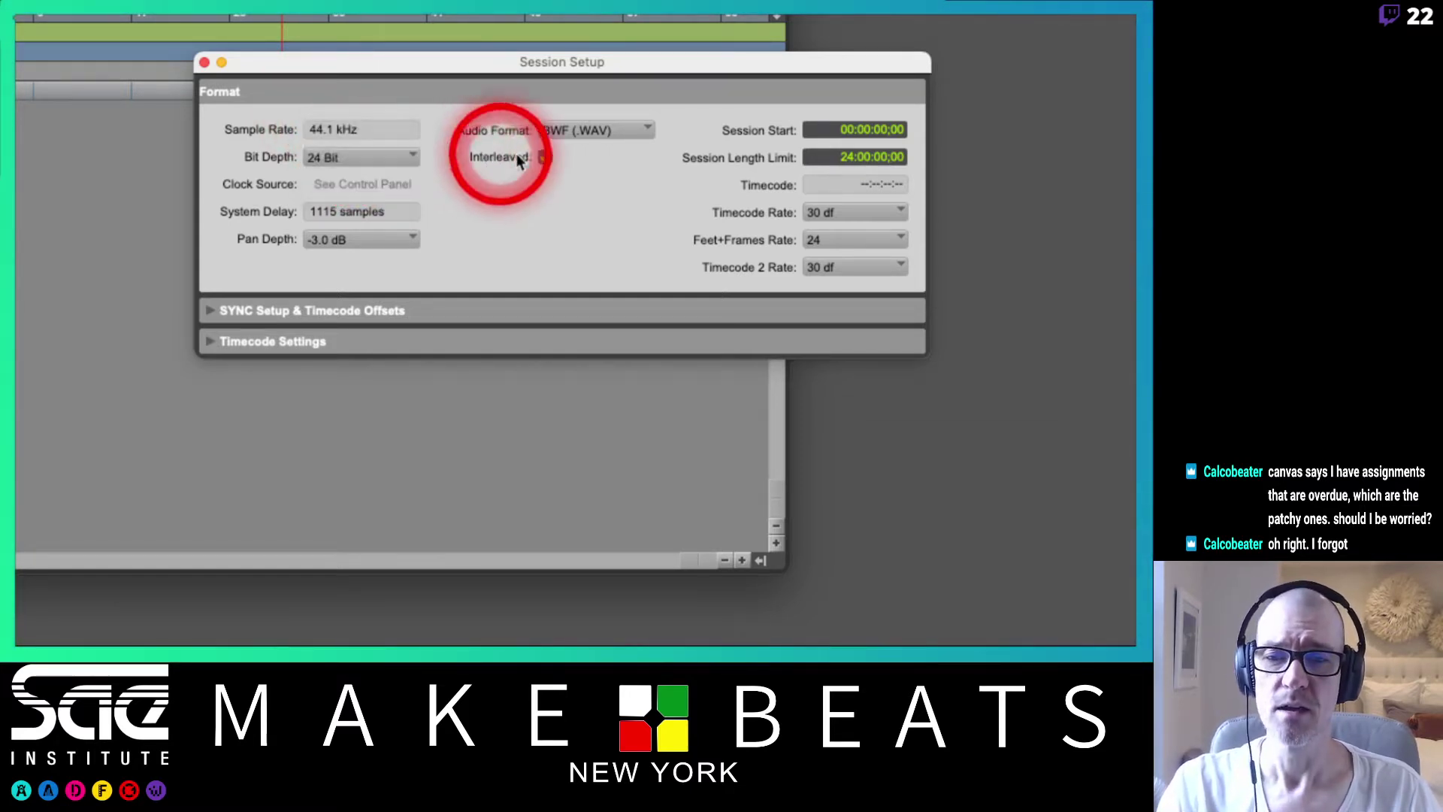
click(574, 132)
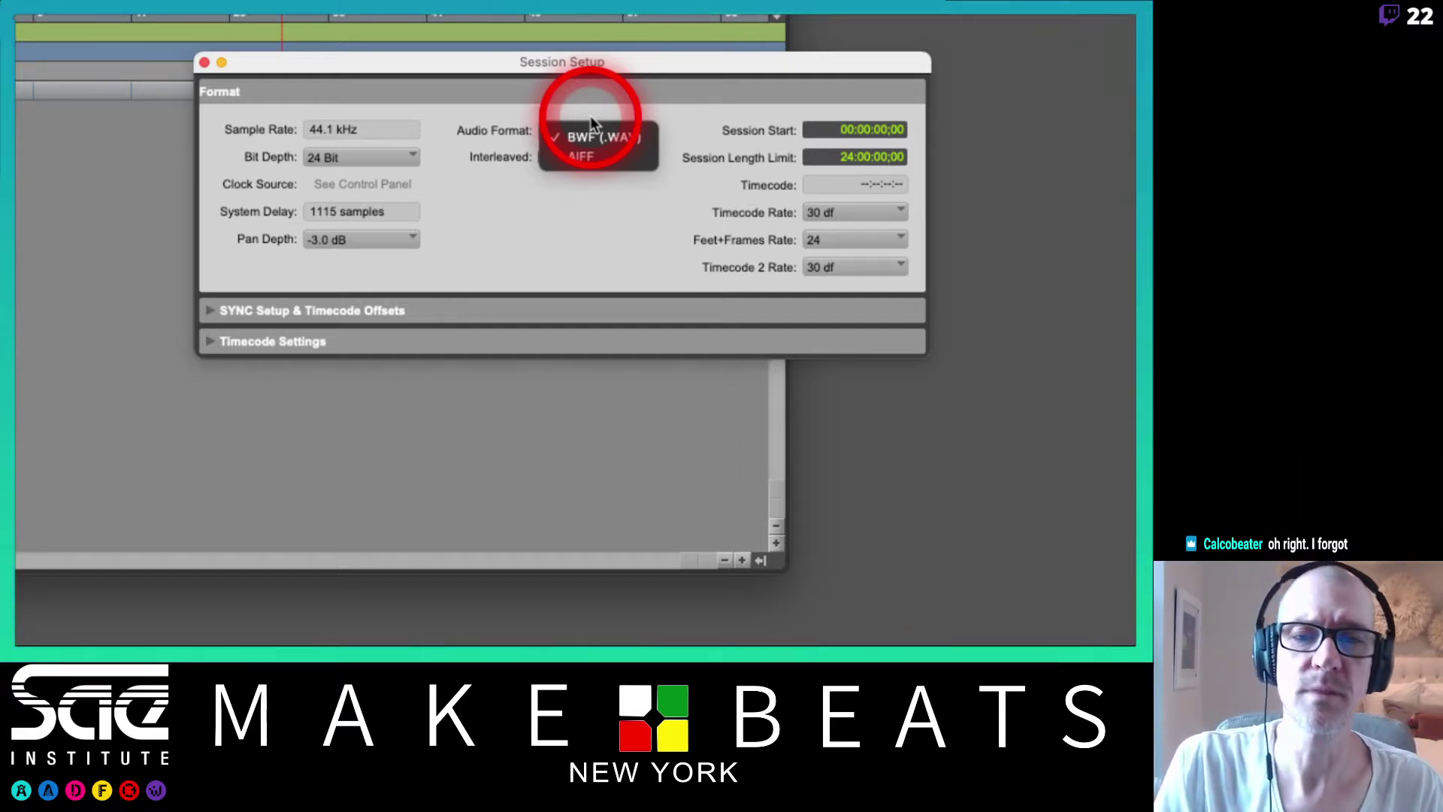
click(541, 192)
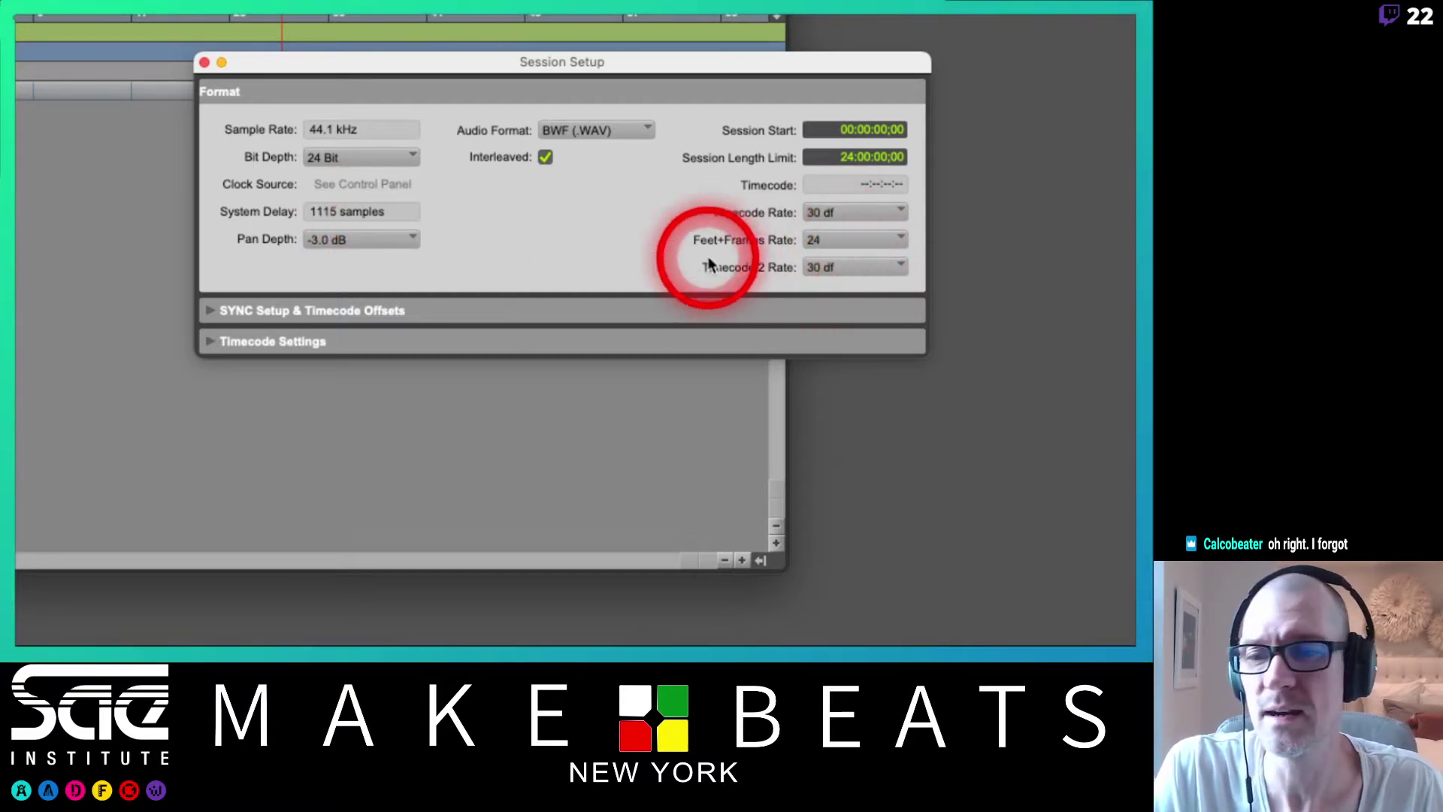
- Review the pan depth choices, the SYNC Setup & Timecode Offsets section and the Timecode Settings section in Session Setup
click(411, 240)
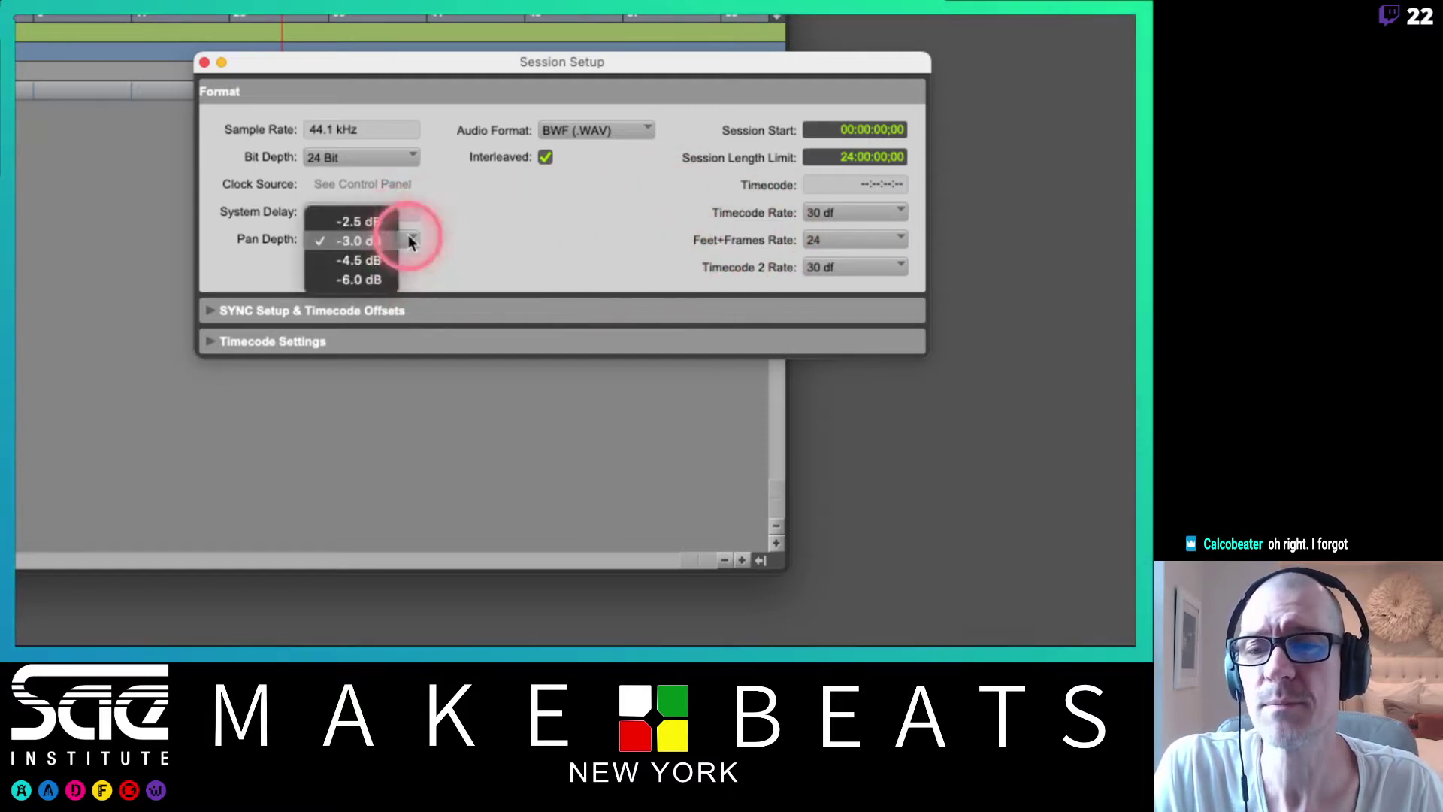
click(548, 232)
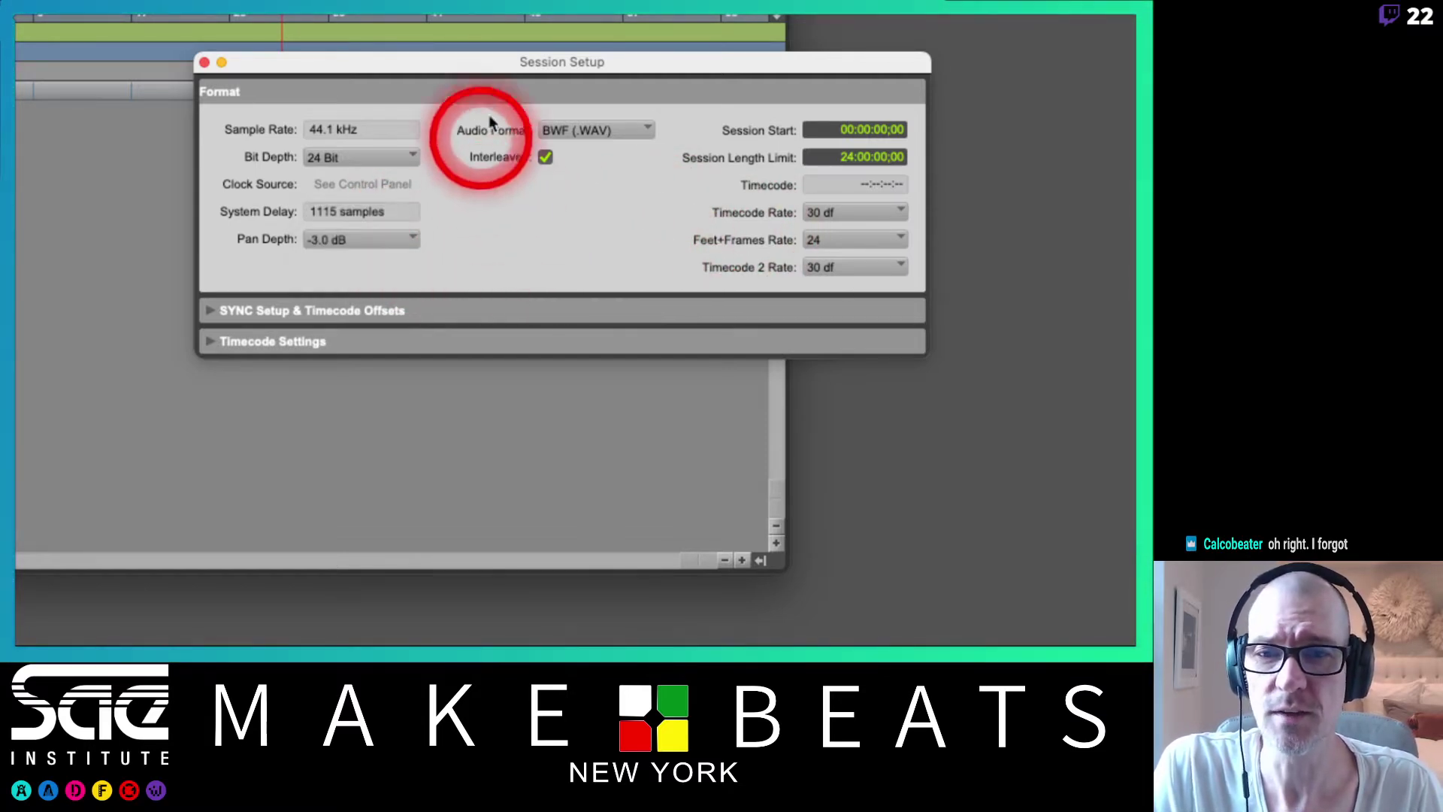
click(210, 310)
click(210, 310)
click(208, 341)
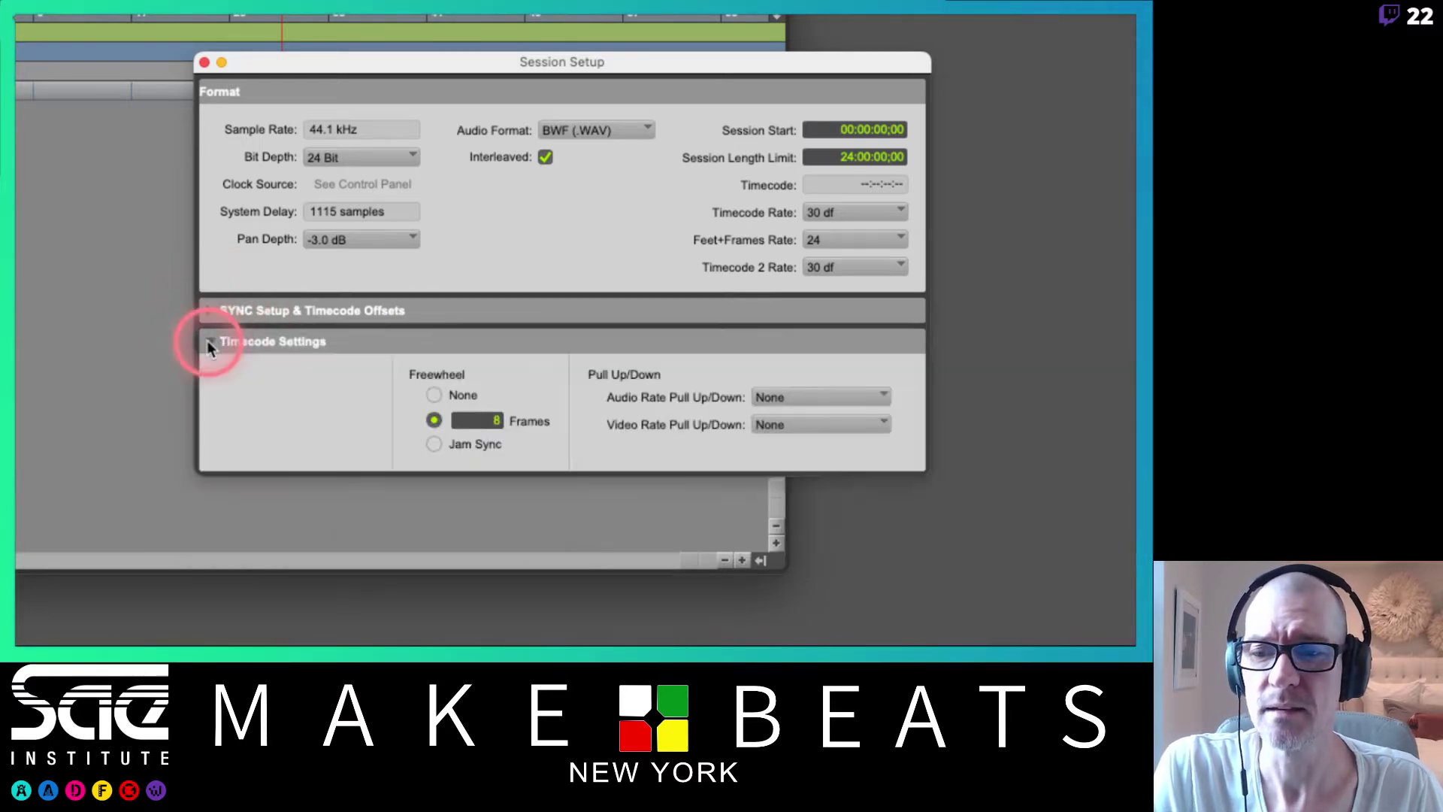
click(208, 343)
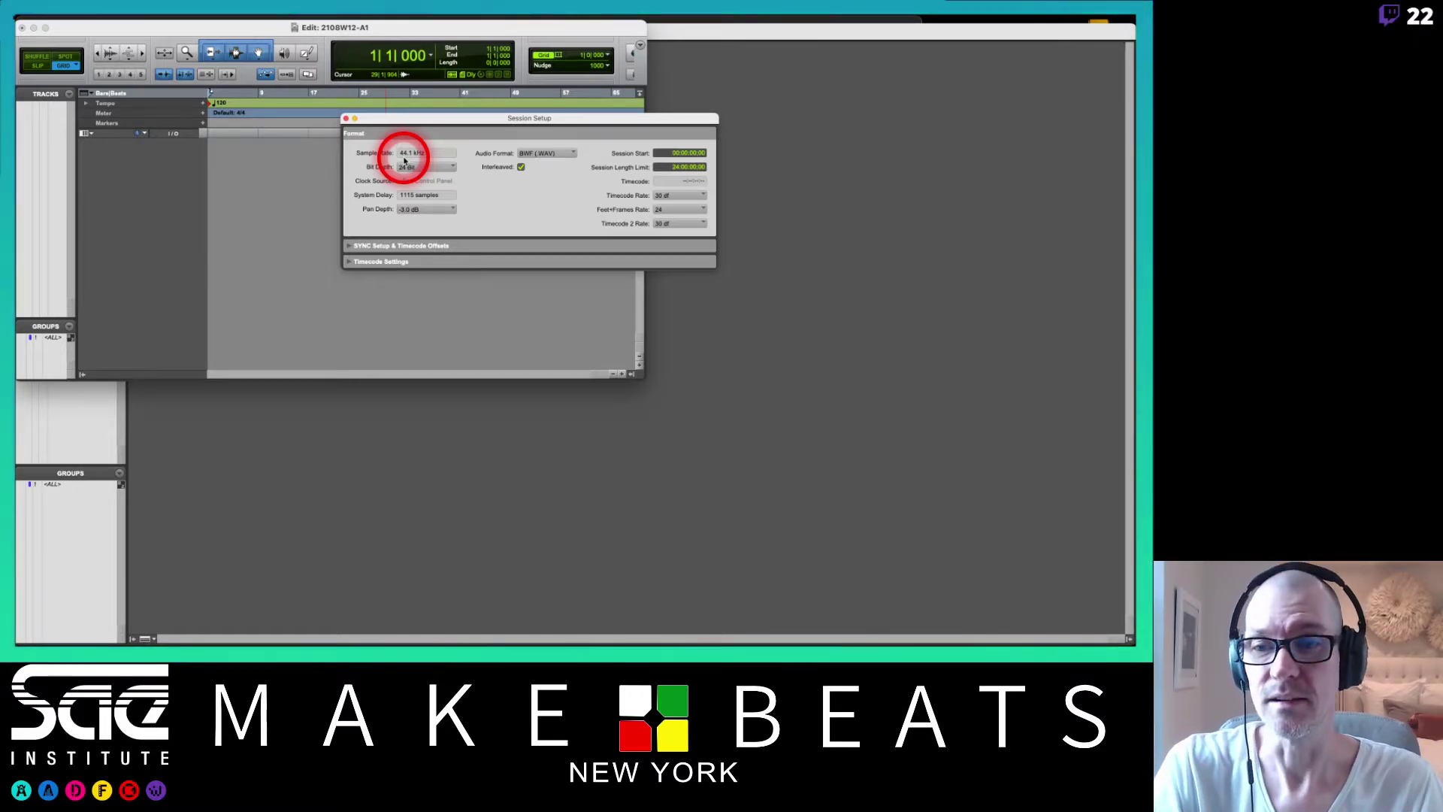
- Close Session Setup and enlarge the Edit window to fill the screen
click(347, 119)
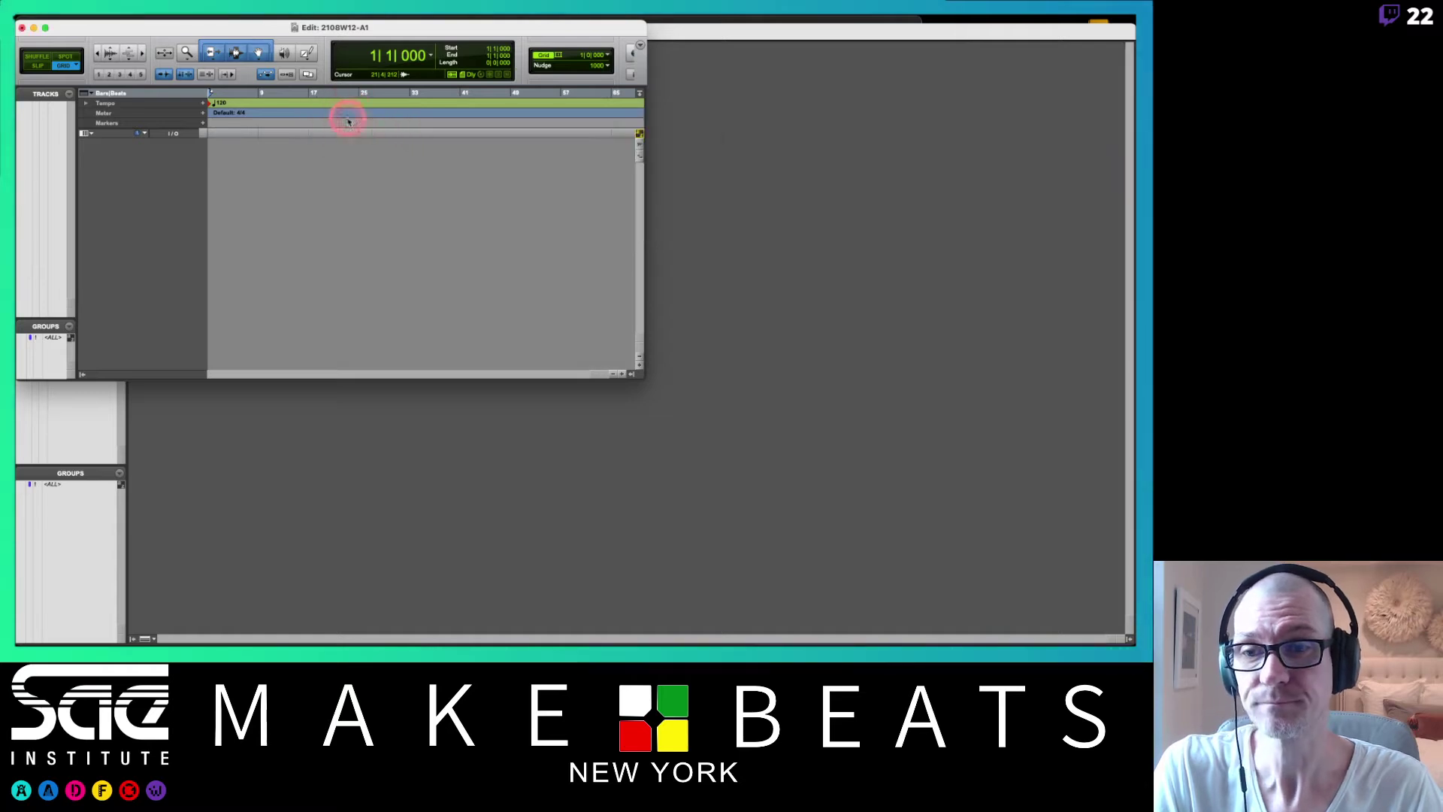
double_click(390, 26)
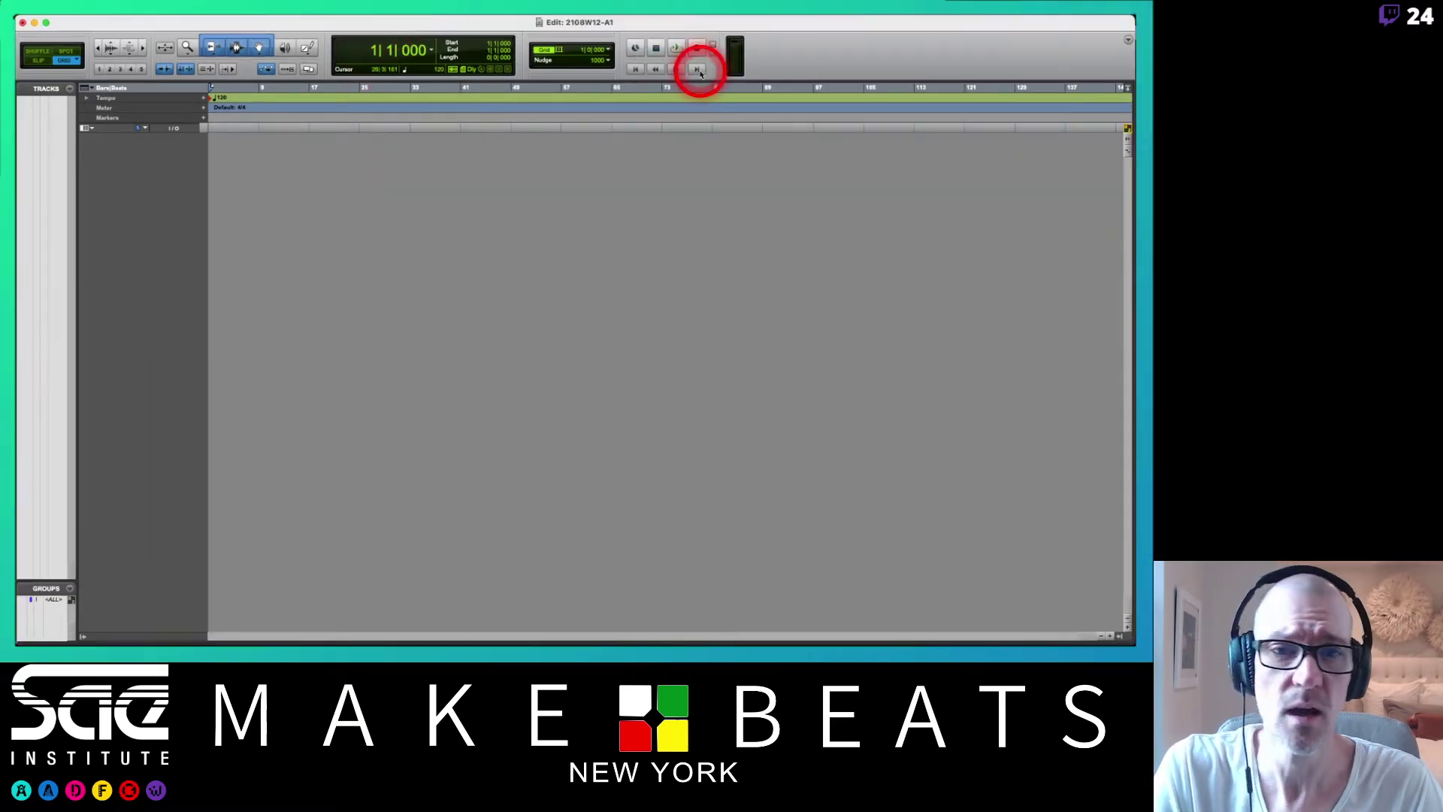
- Switch to the Mix window and turn off its Narrow Mix view
key(super+equal)
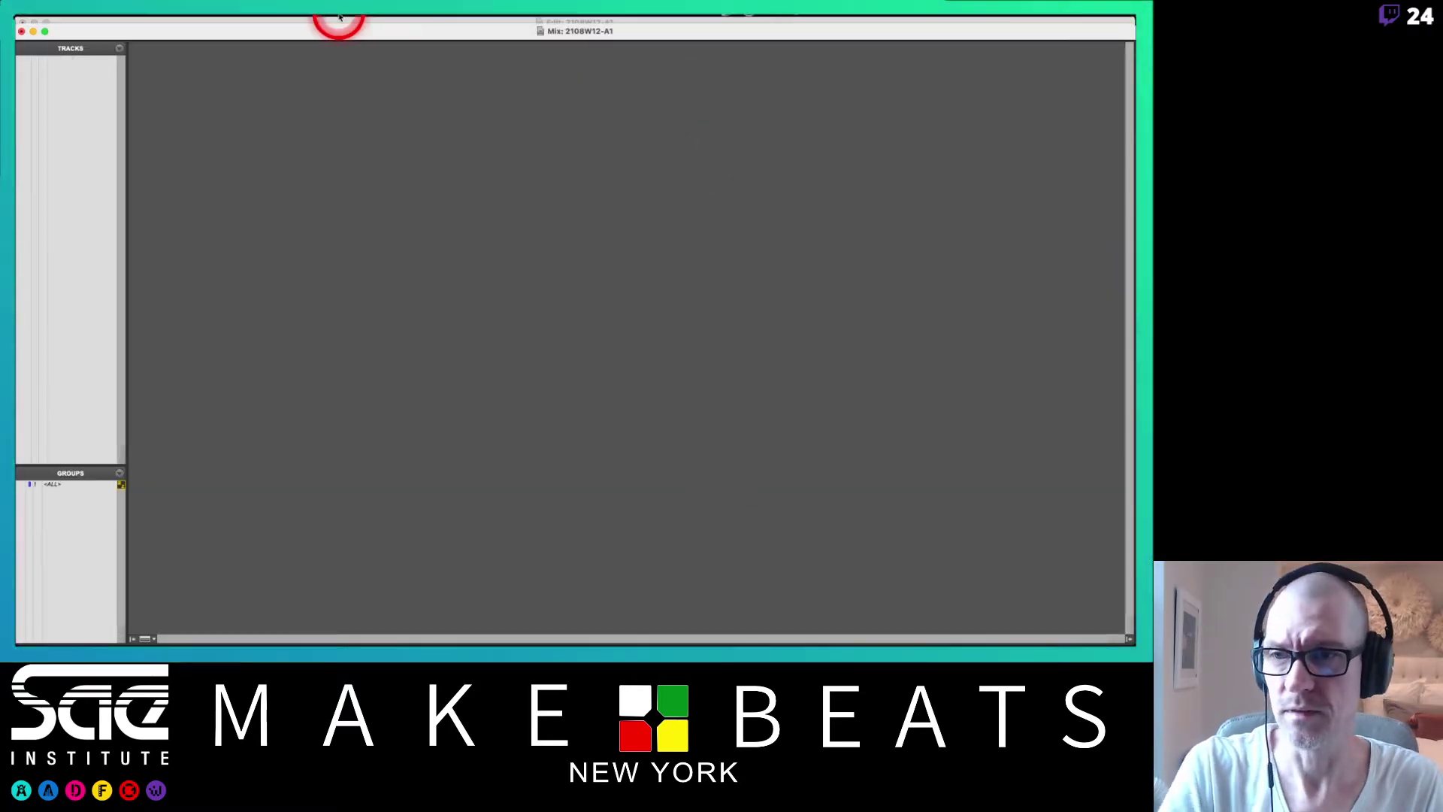
click(152, 21)
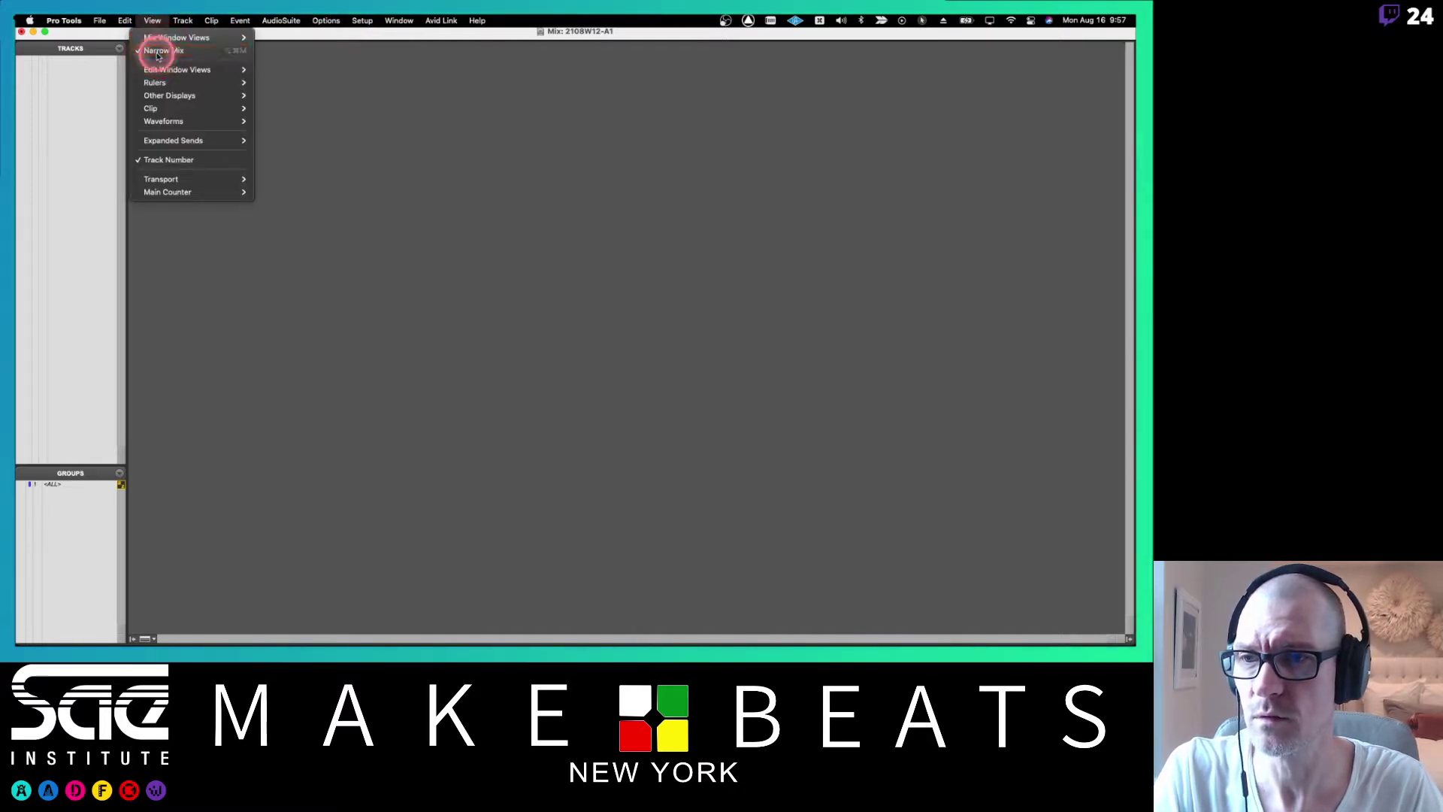
click(157, 53)
- Review the Display, Operation and Editing preferences, including New Tracks Default to Tick Timebase, and accept the dialog
click(331, 21)
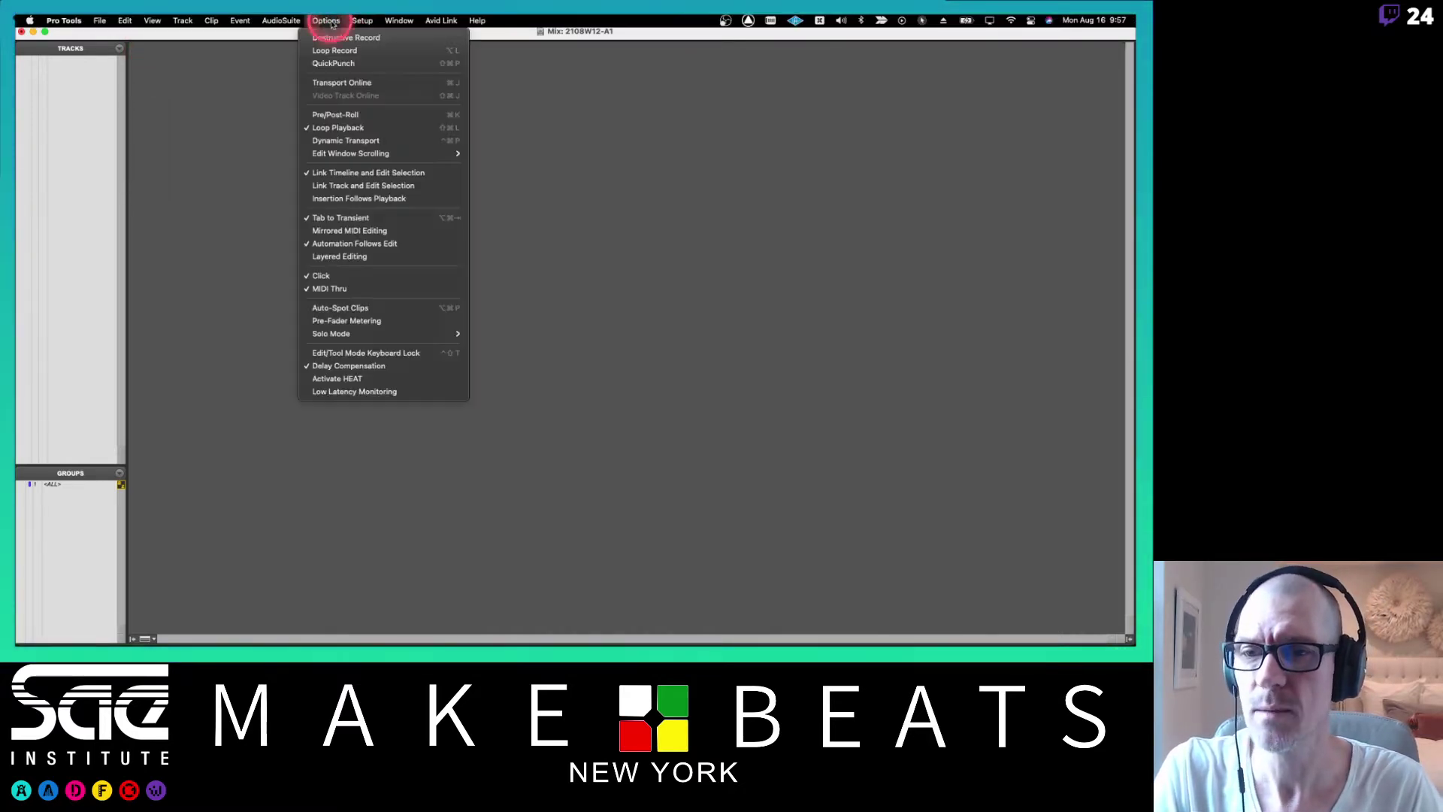
click(363, 21)
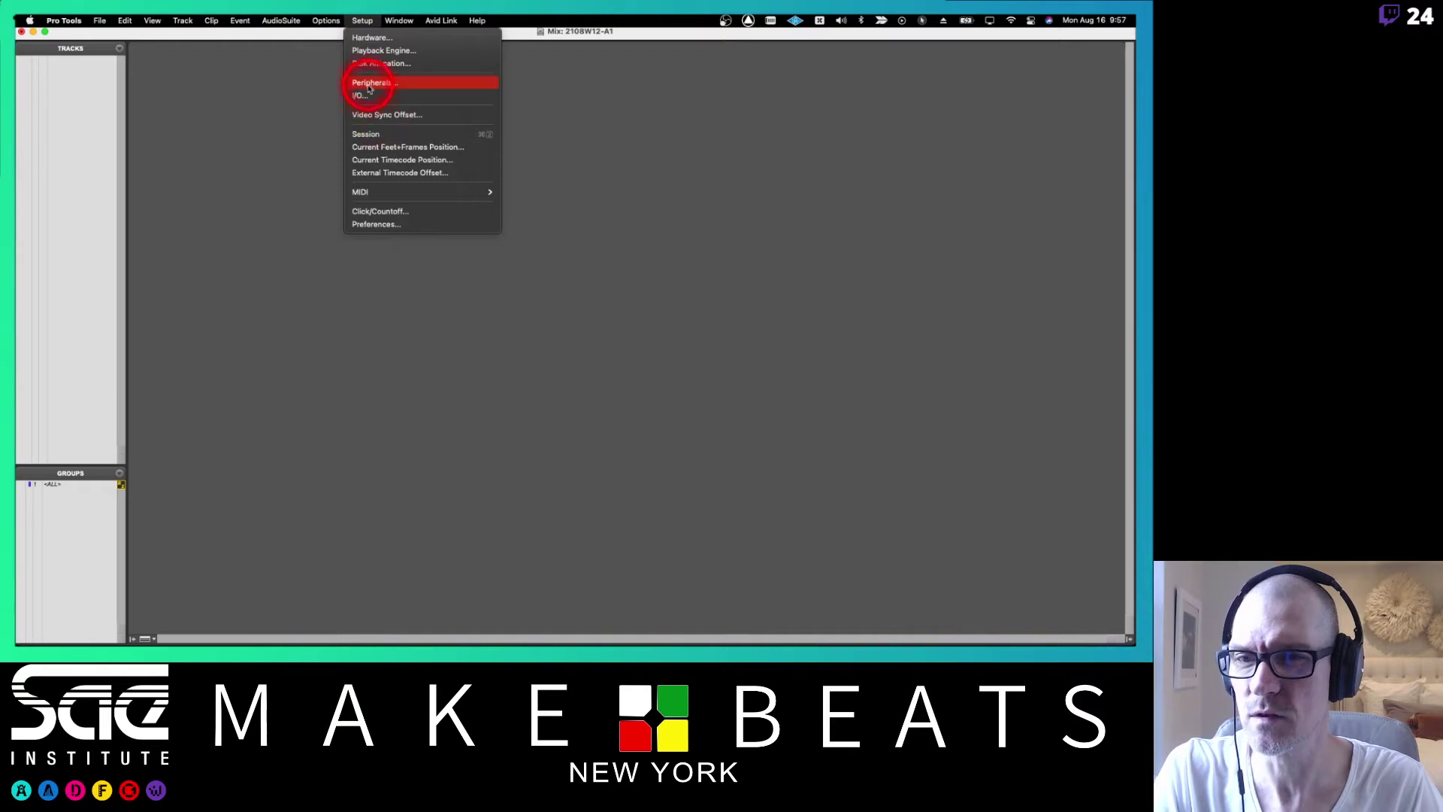
click(363, 224)
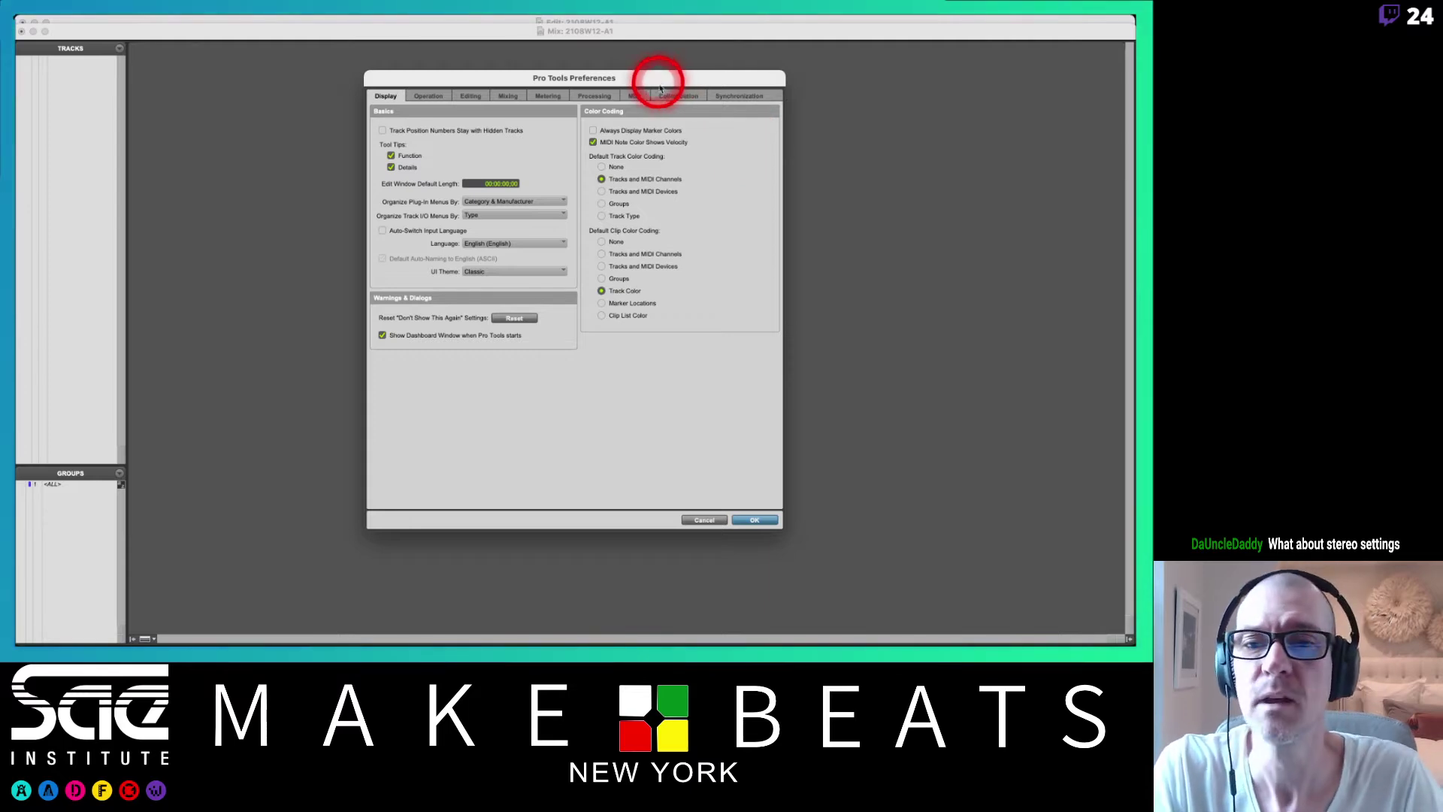
click(432, 96)
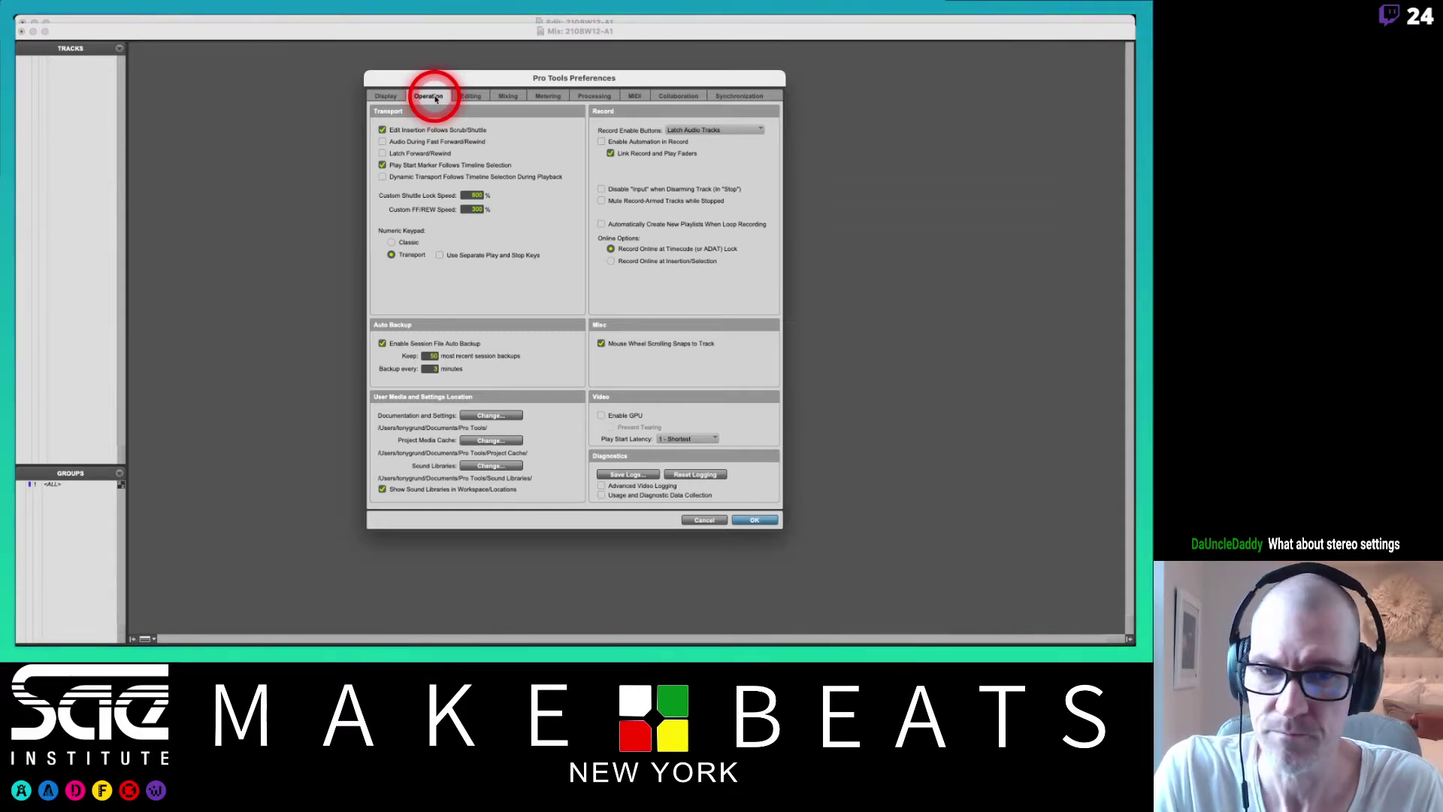
click(475, 96)
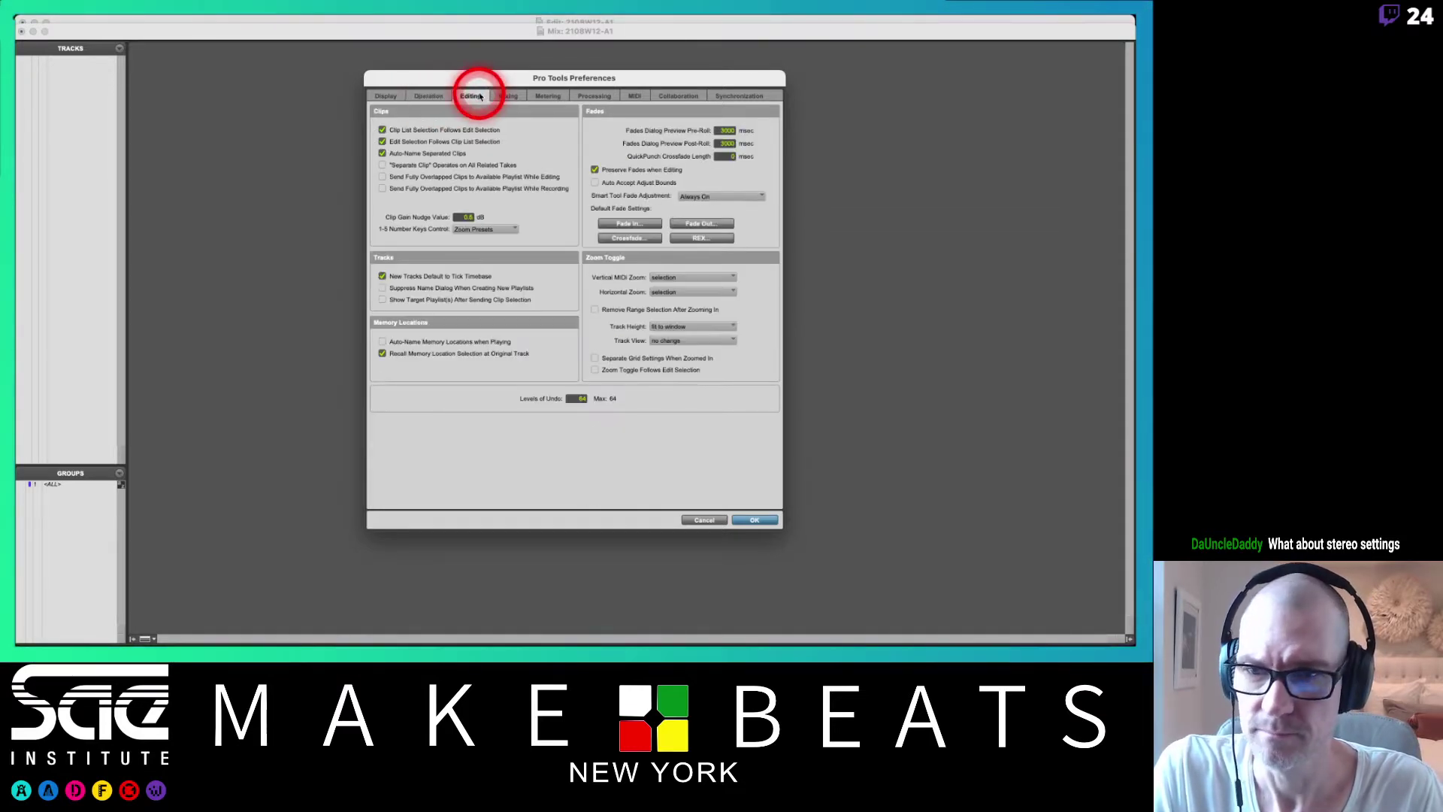
click(382, 278)
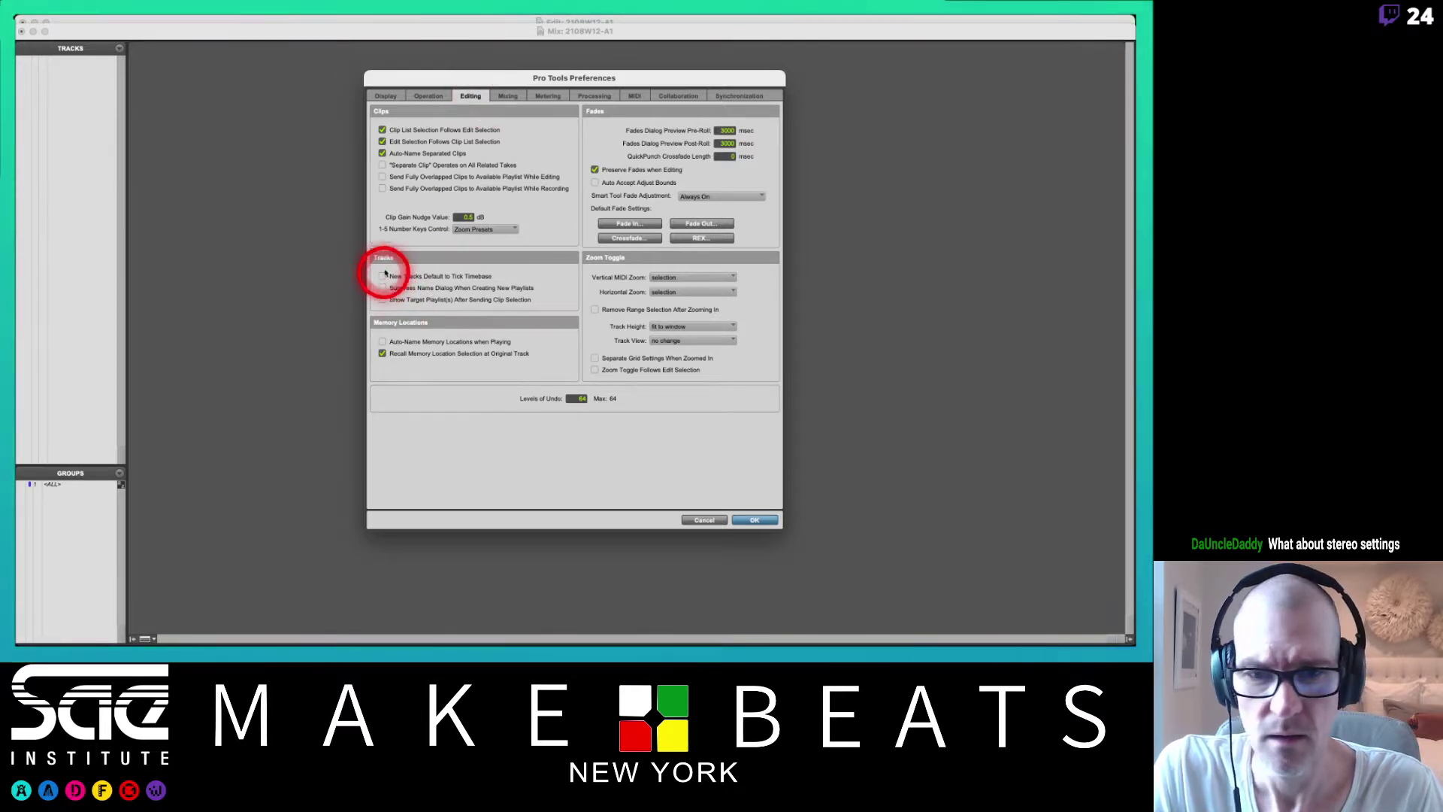
click(748, 522)
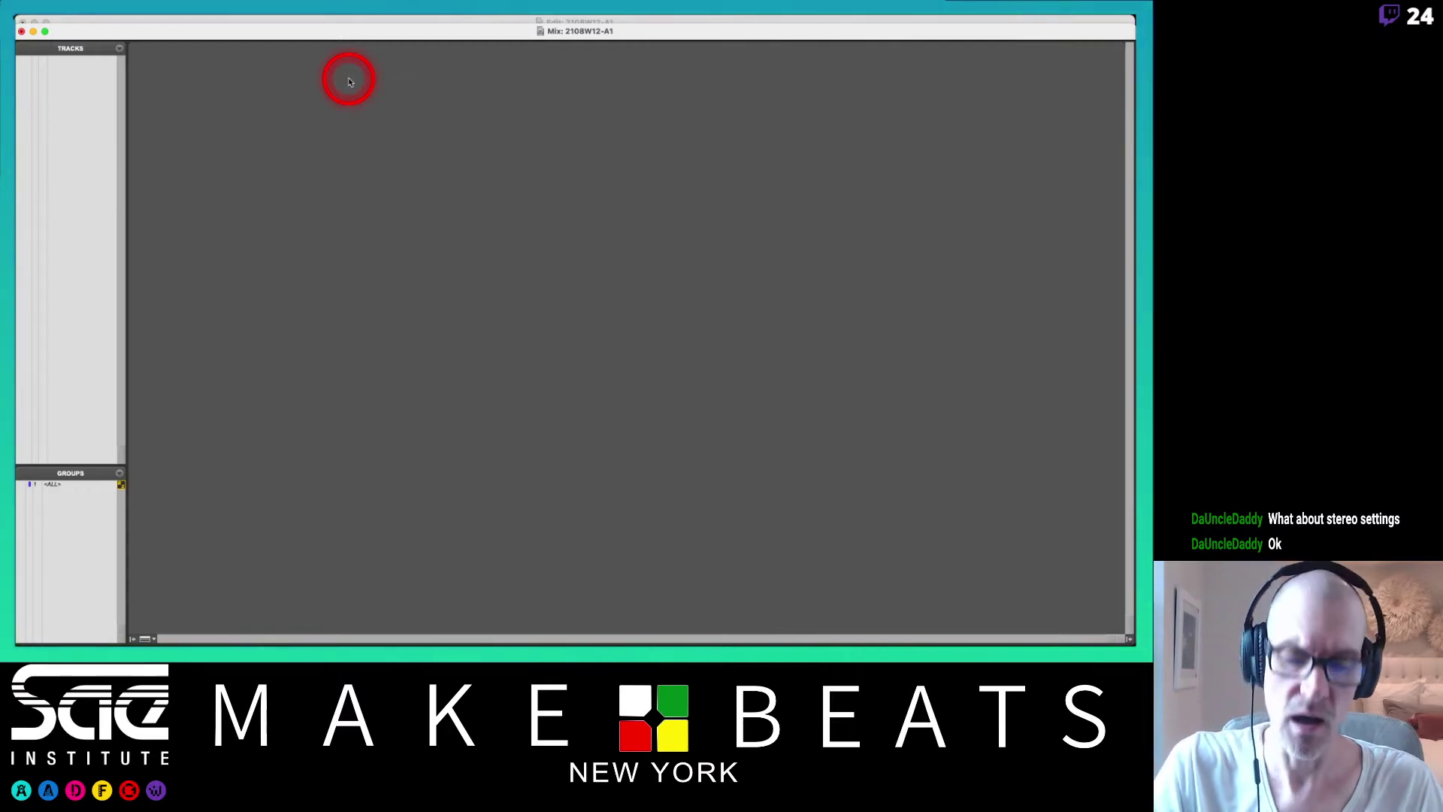
- Set up one new mono audio track in ticks, named with the vocalist's first name followed by Voc
key(super+shift+n)
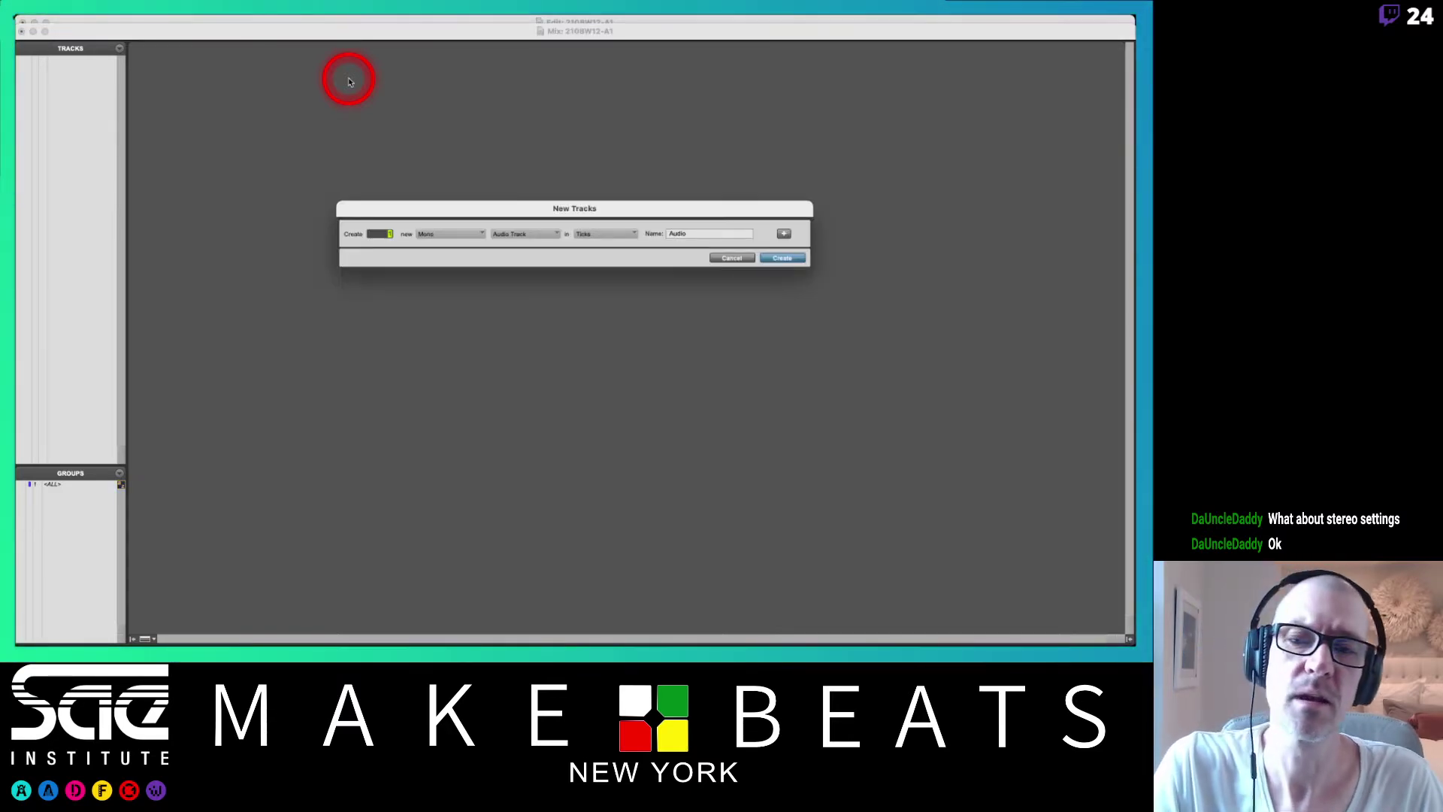
key(Tab)
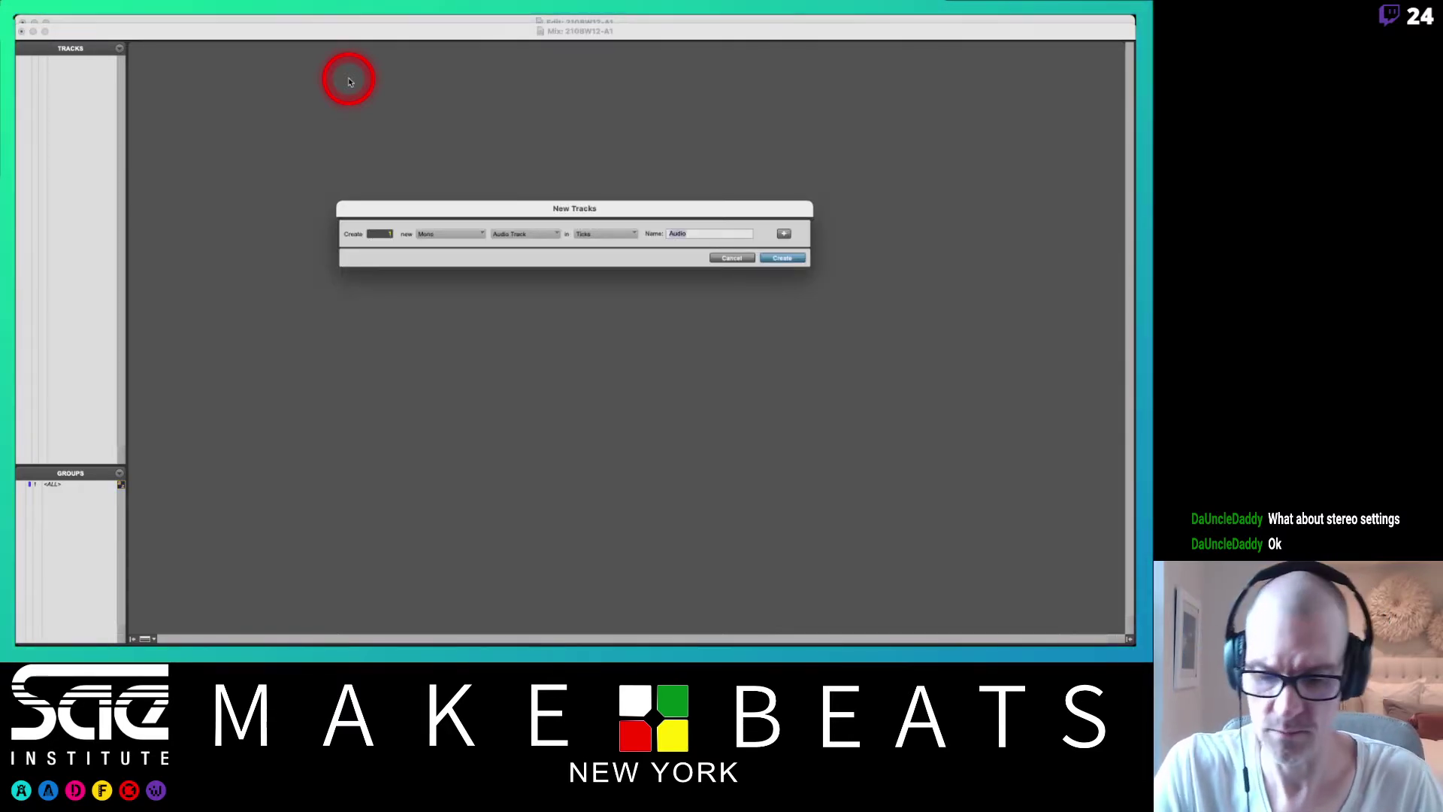
text(Tony Voc)
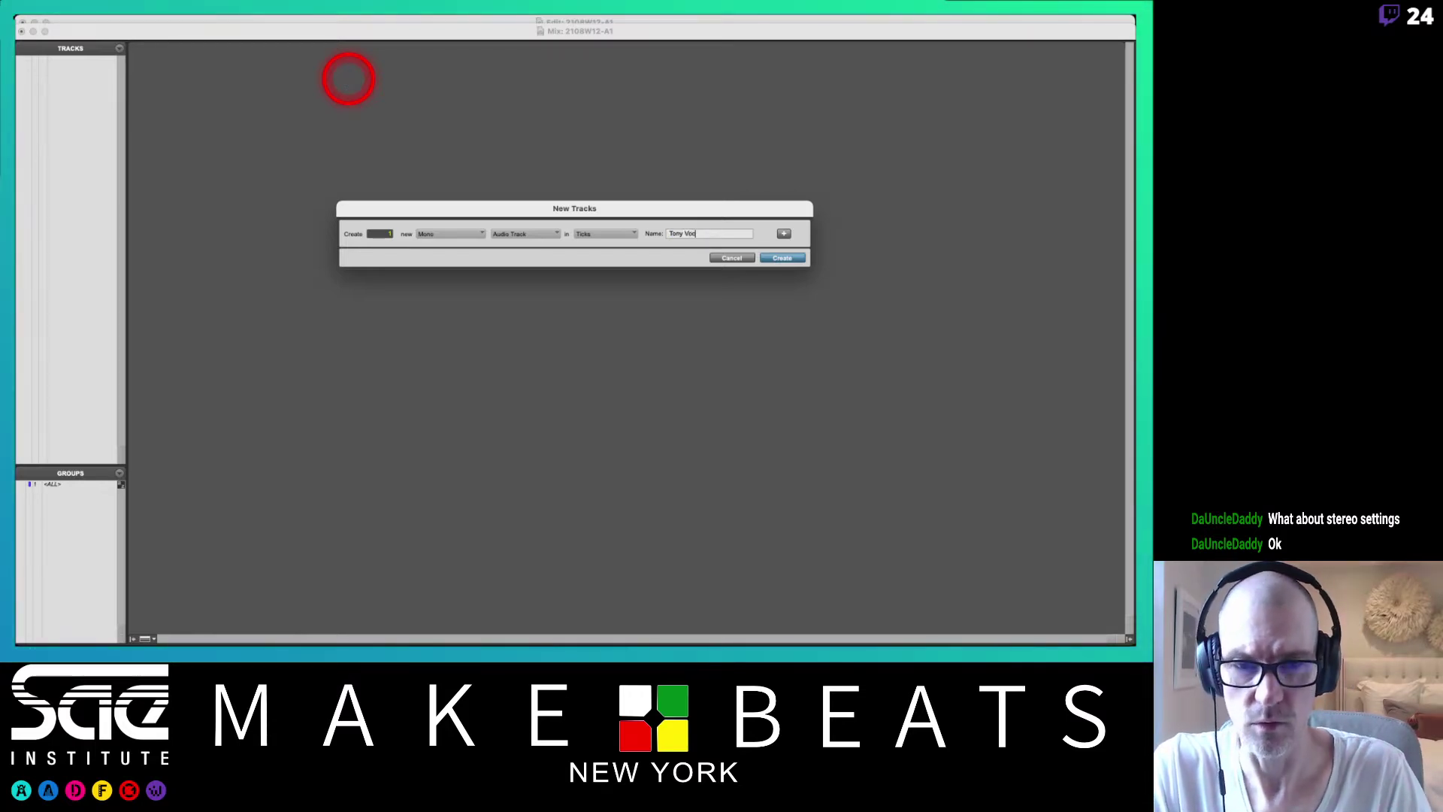
- Add a stereo Master Fader named Master to the new tracks list and create both tracks
key(super+shift+Down)
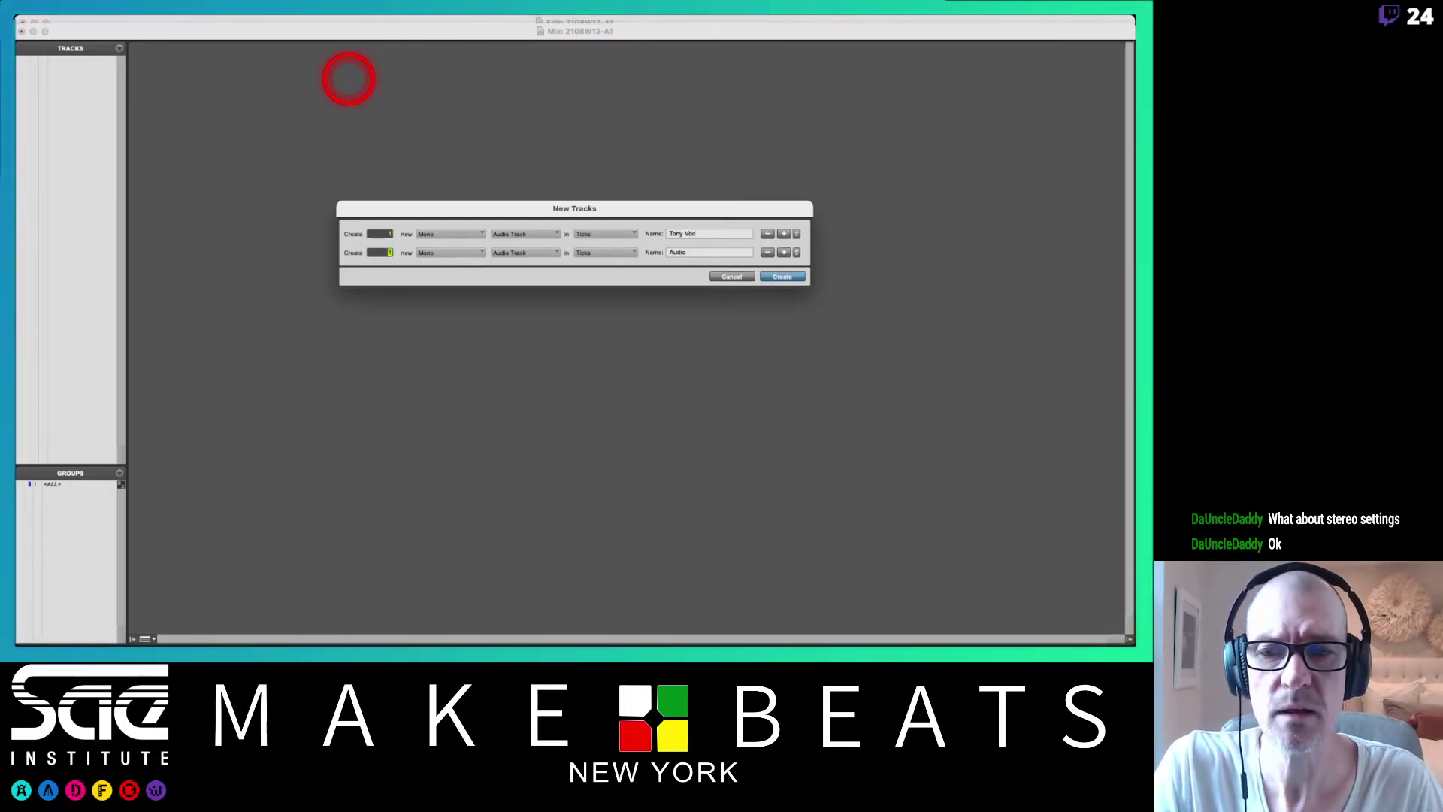
key(super+Down)
key(super+Down)
key(super+Down)
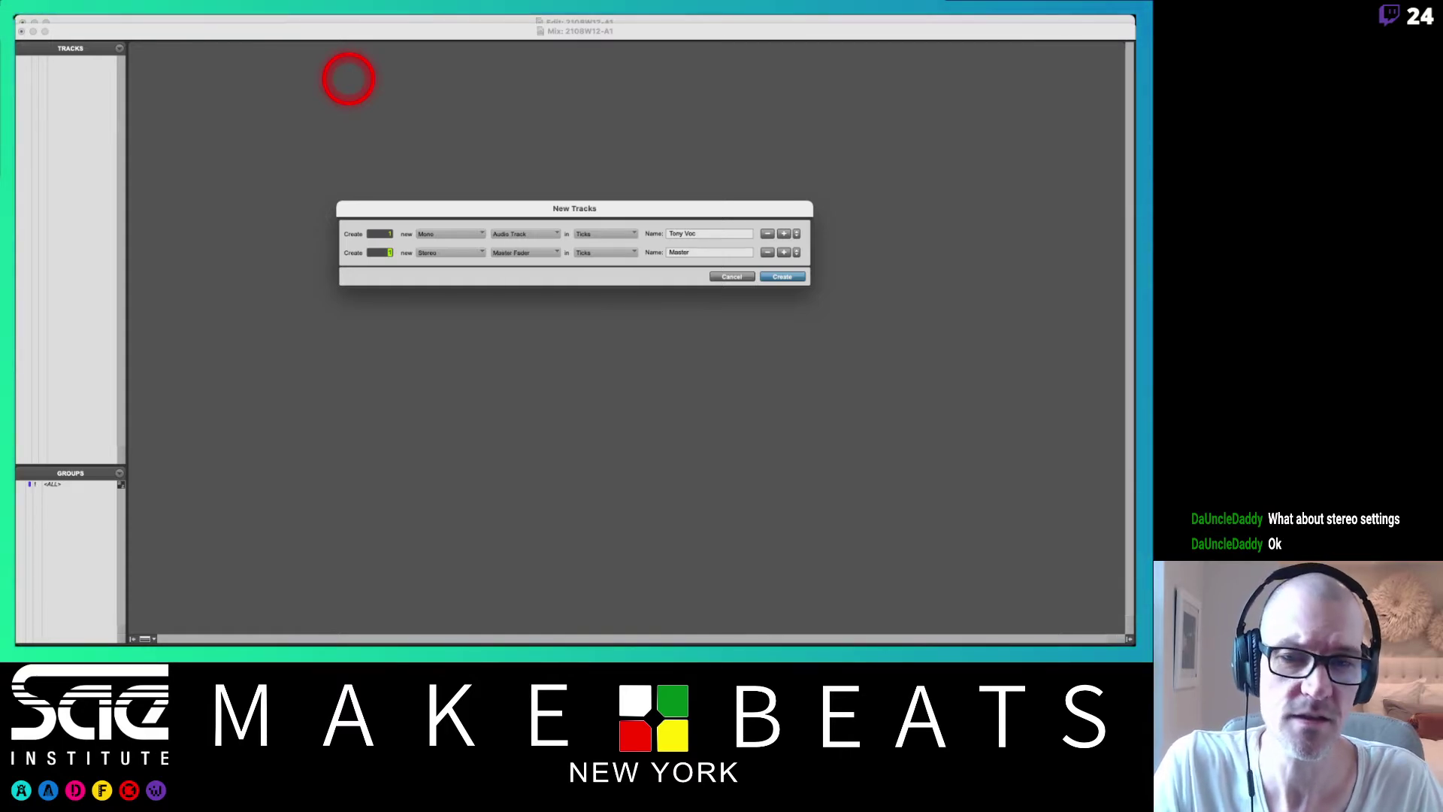
key(Return)
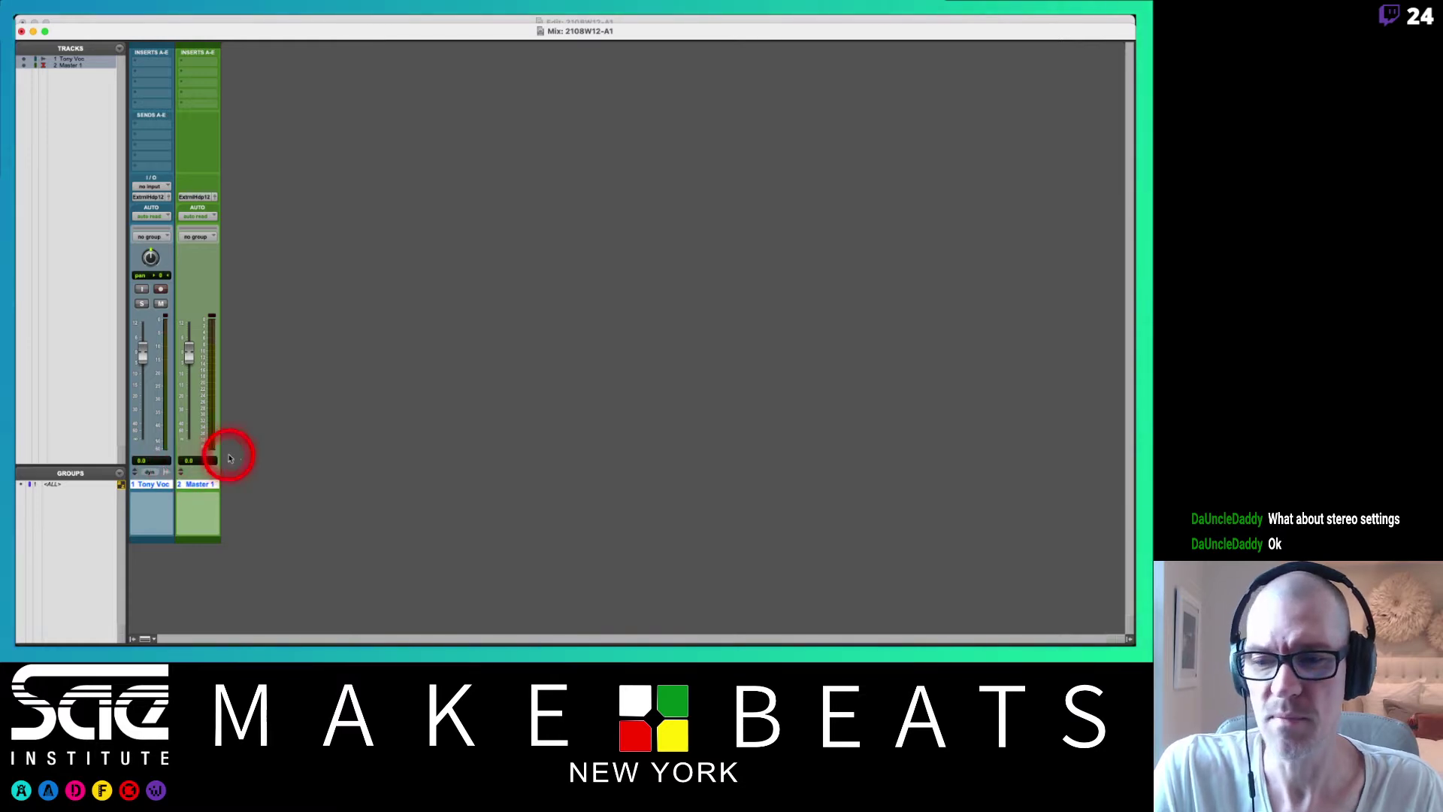
- Consult the Playback Engine page of 04 PT Audio Recording.pdf, and return to Pro Tools
key(super+Tab)
key(super+Tab)
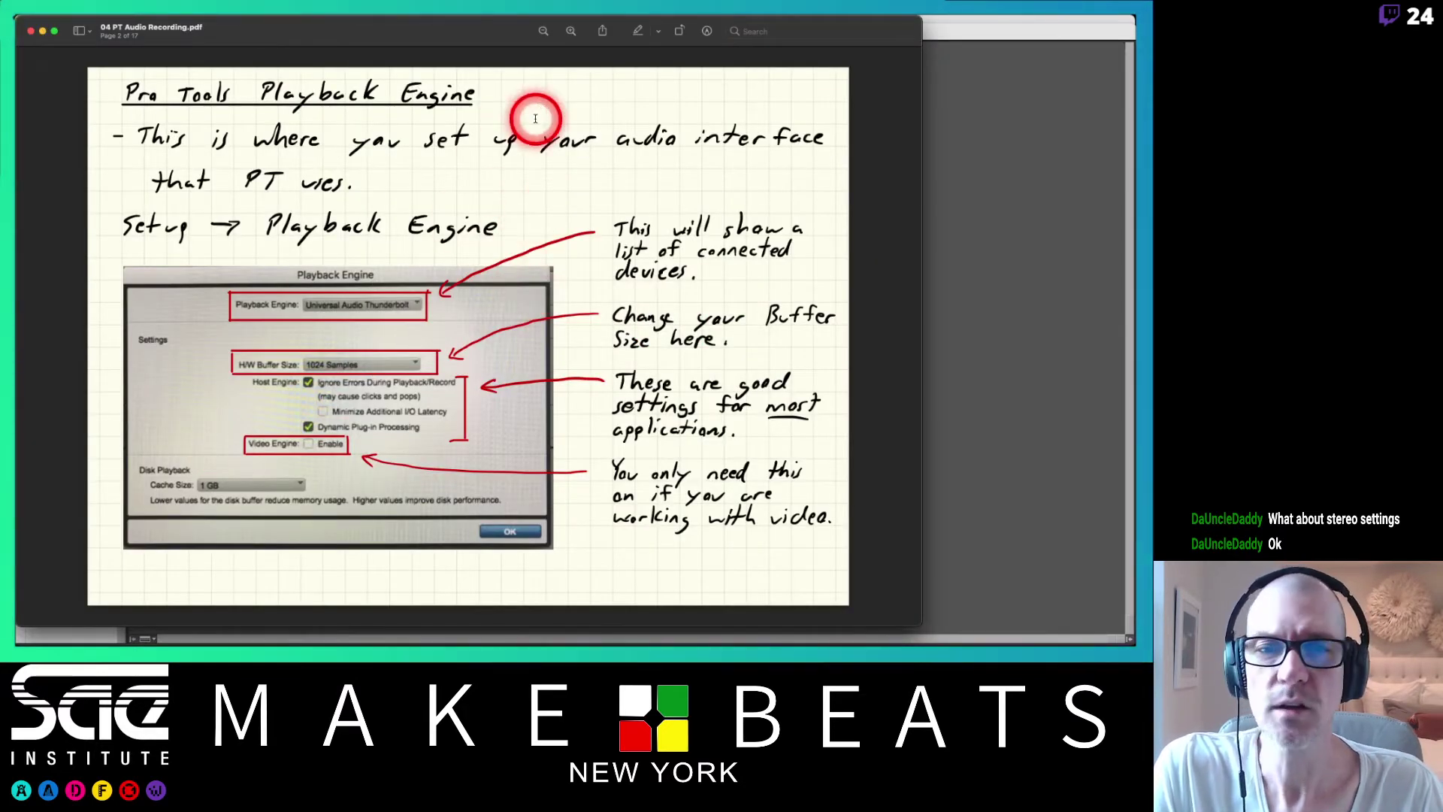
key(super+Tab)
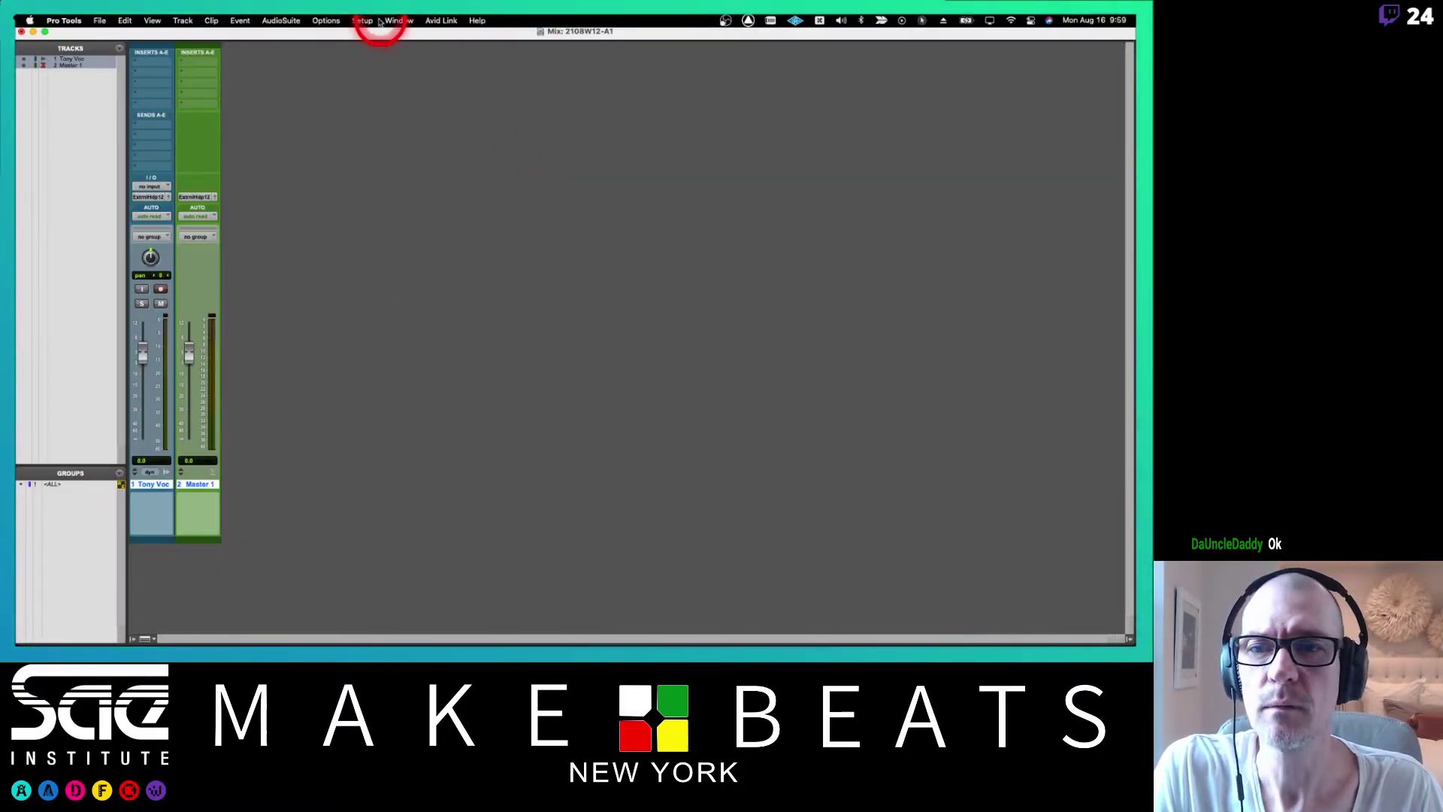
- Open the Playback Engine settings, examine the list of available audio devices, and switch back to the PDF notes
click(362, 21)
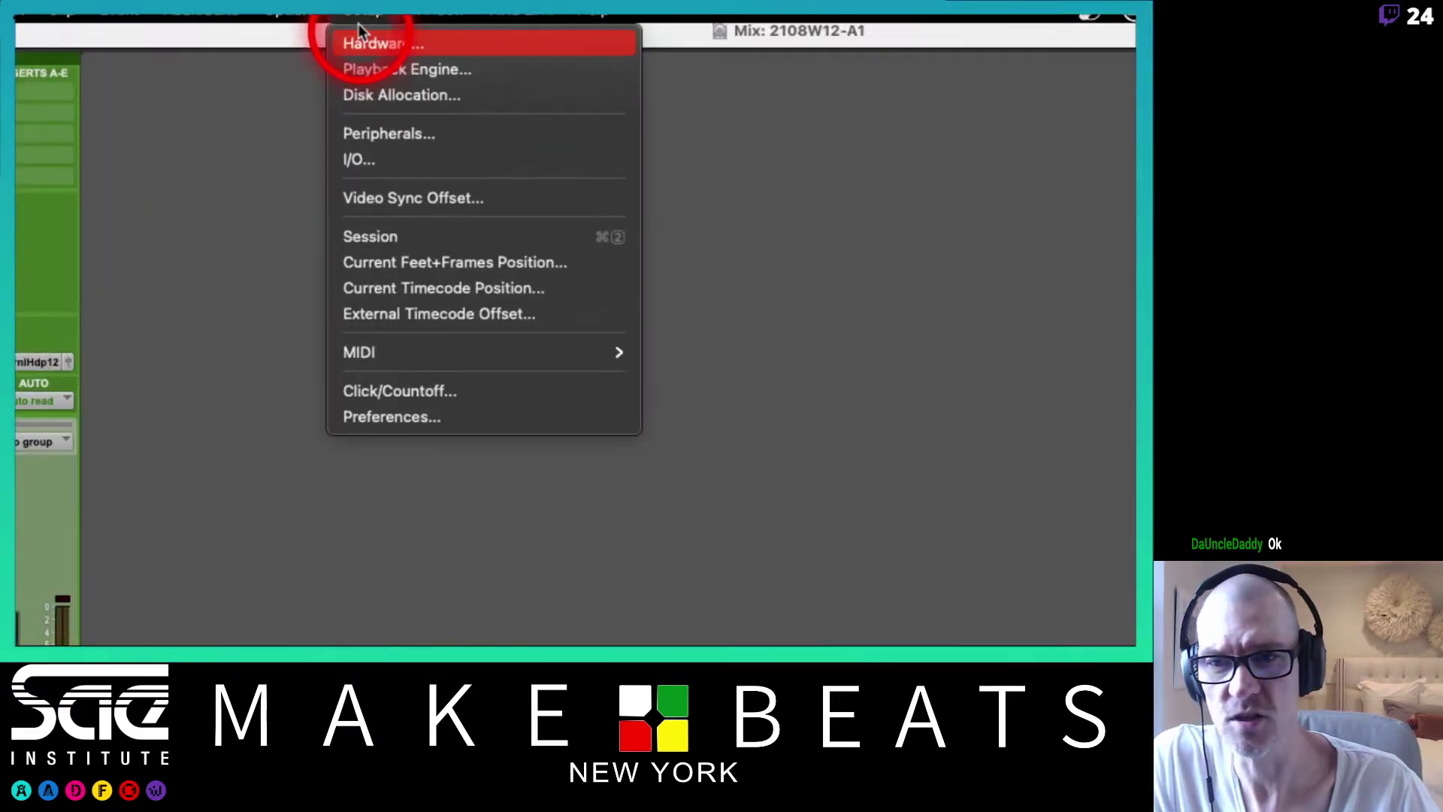
click(378, 70)
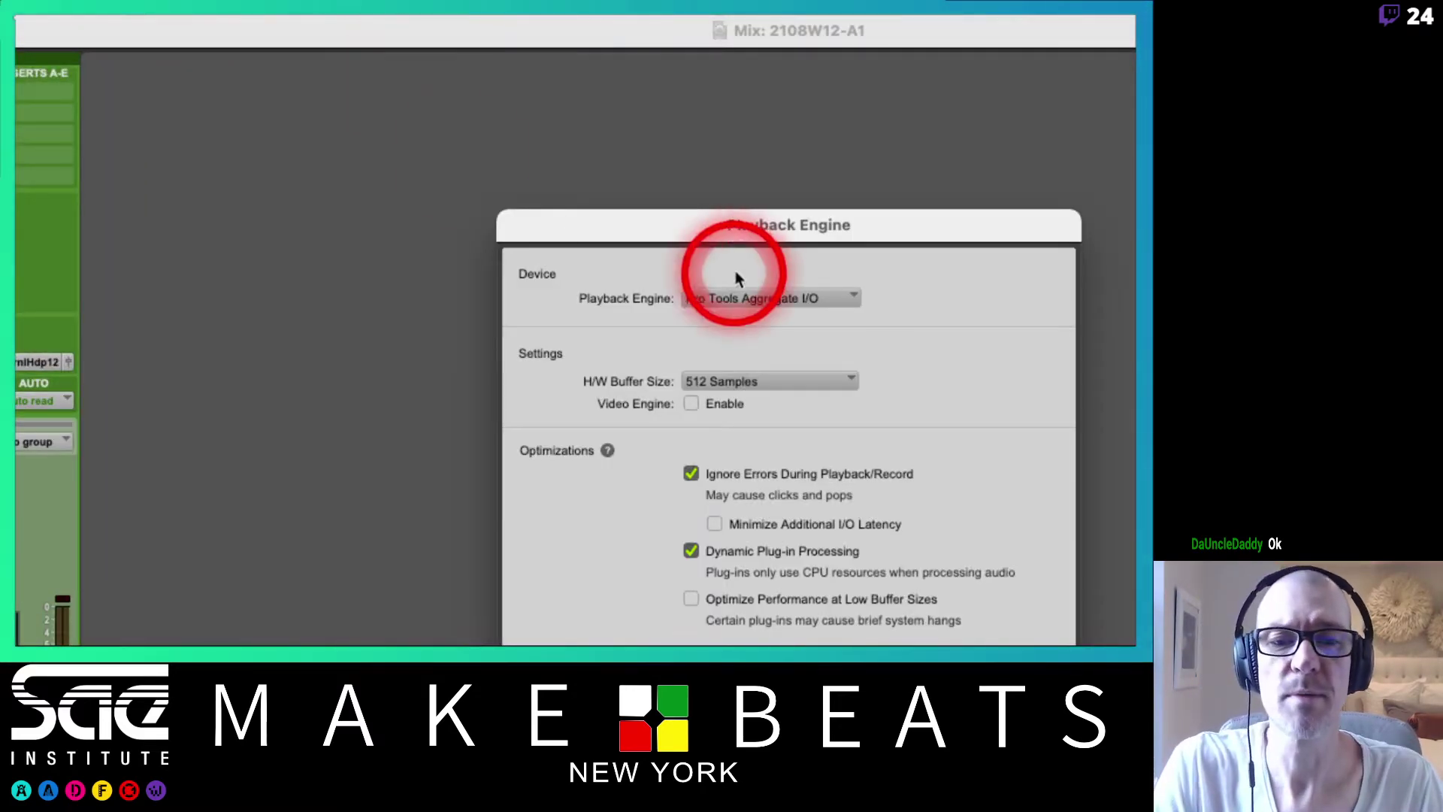
drag(686, 241, 502, 49)
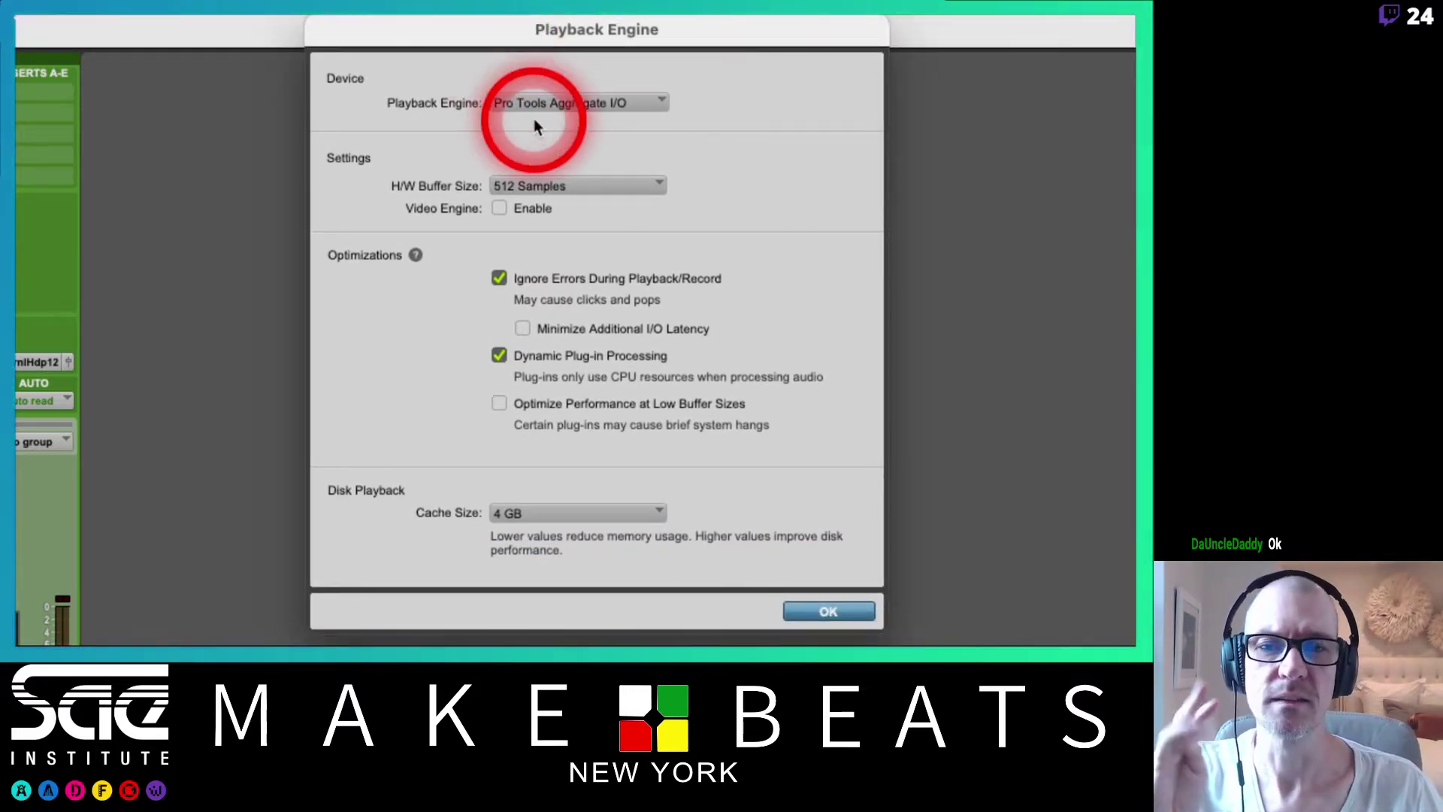
click(574, 102)
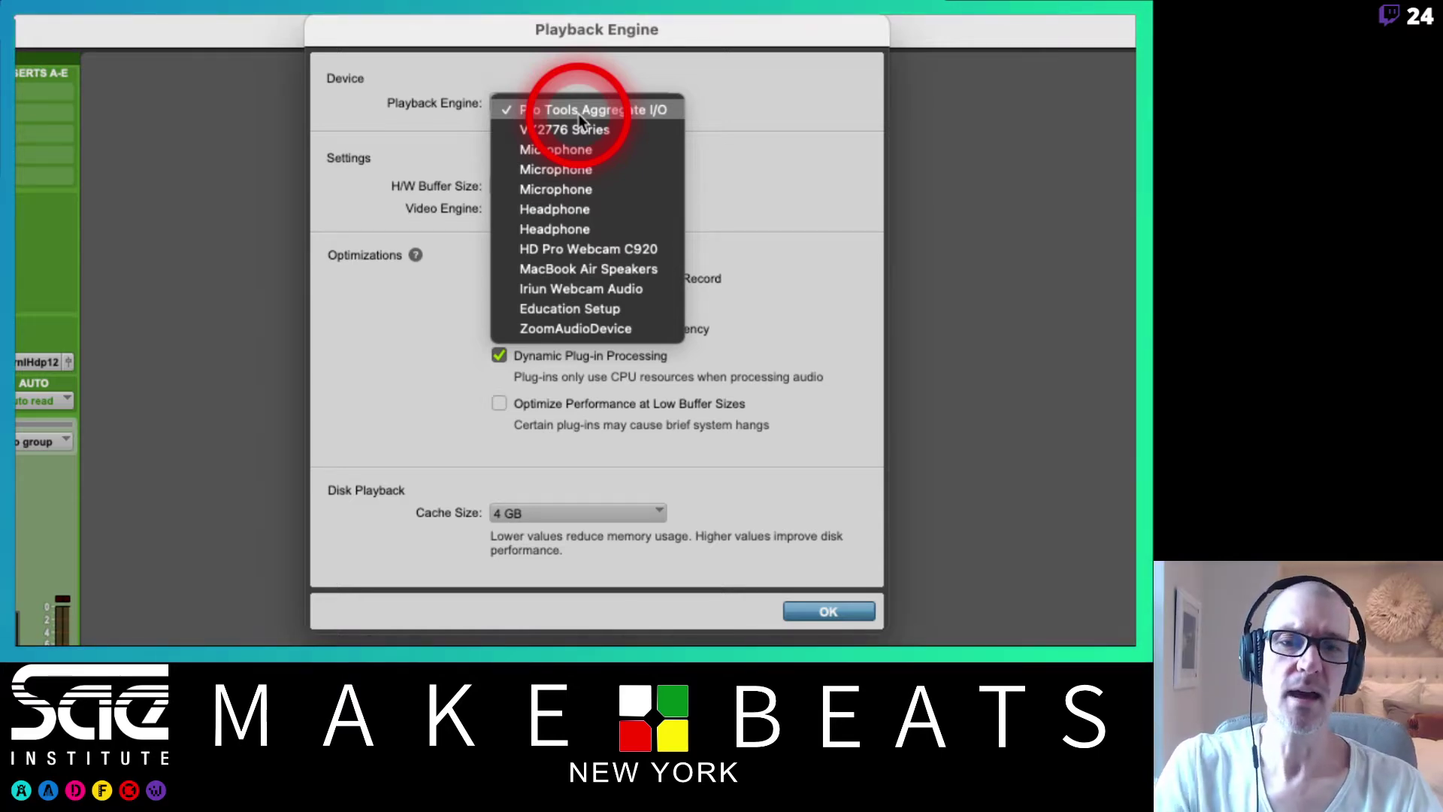
click(708, 80)
key(super+Tab)
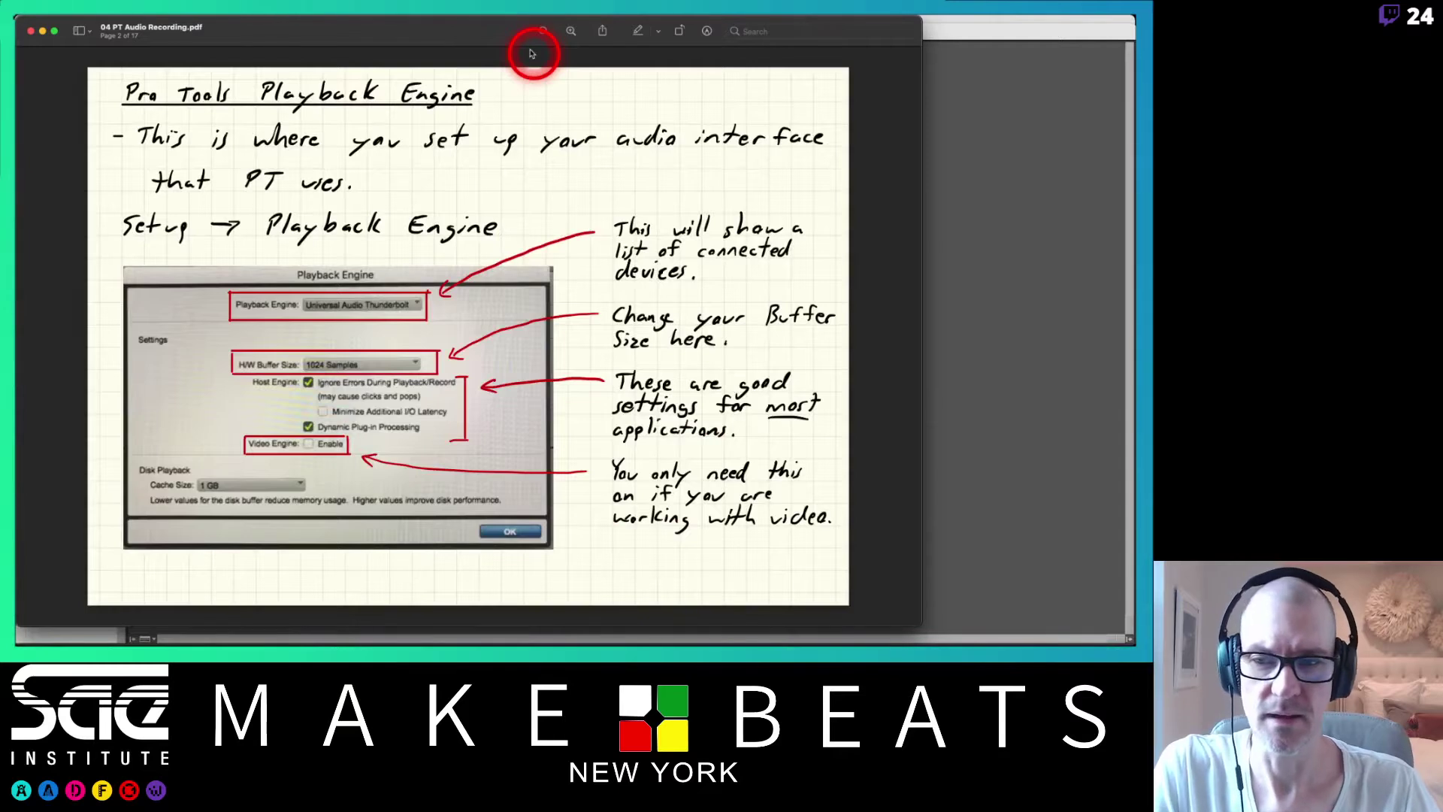
- Consult the Pro Tools Aggregate I/O page of the PDF notes, return to Pro Tools, and try another playback engine device, cancelling the change
key(Down)
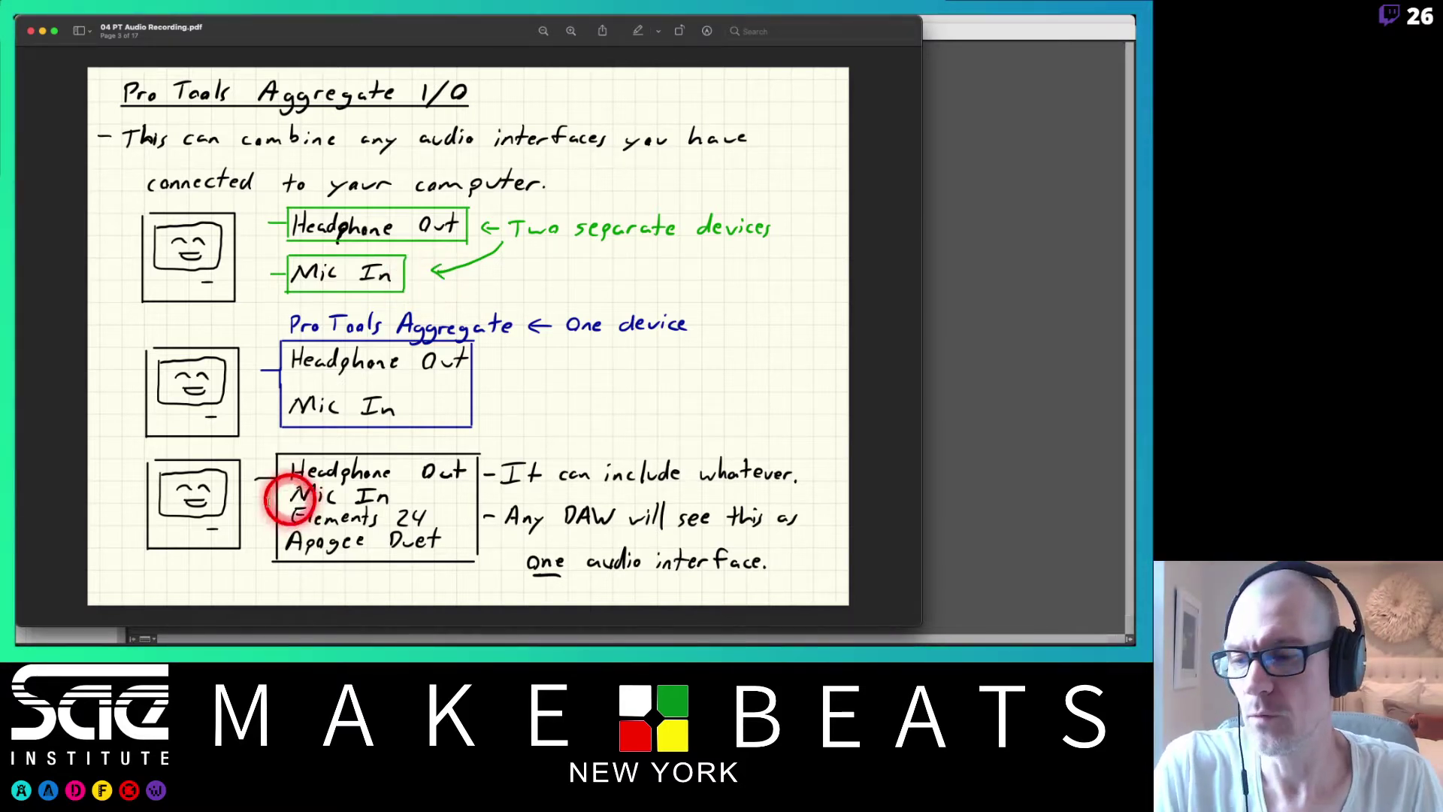
key(super+Tab)
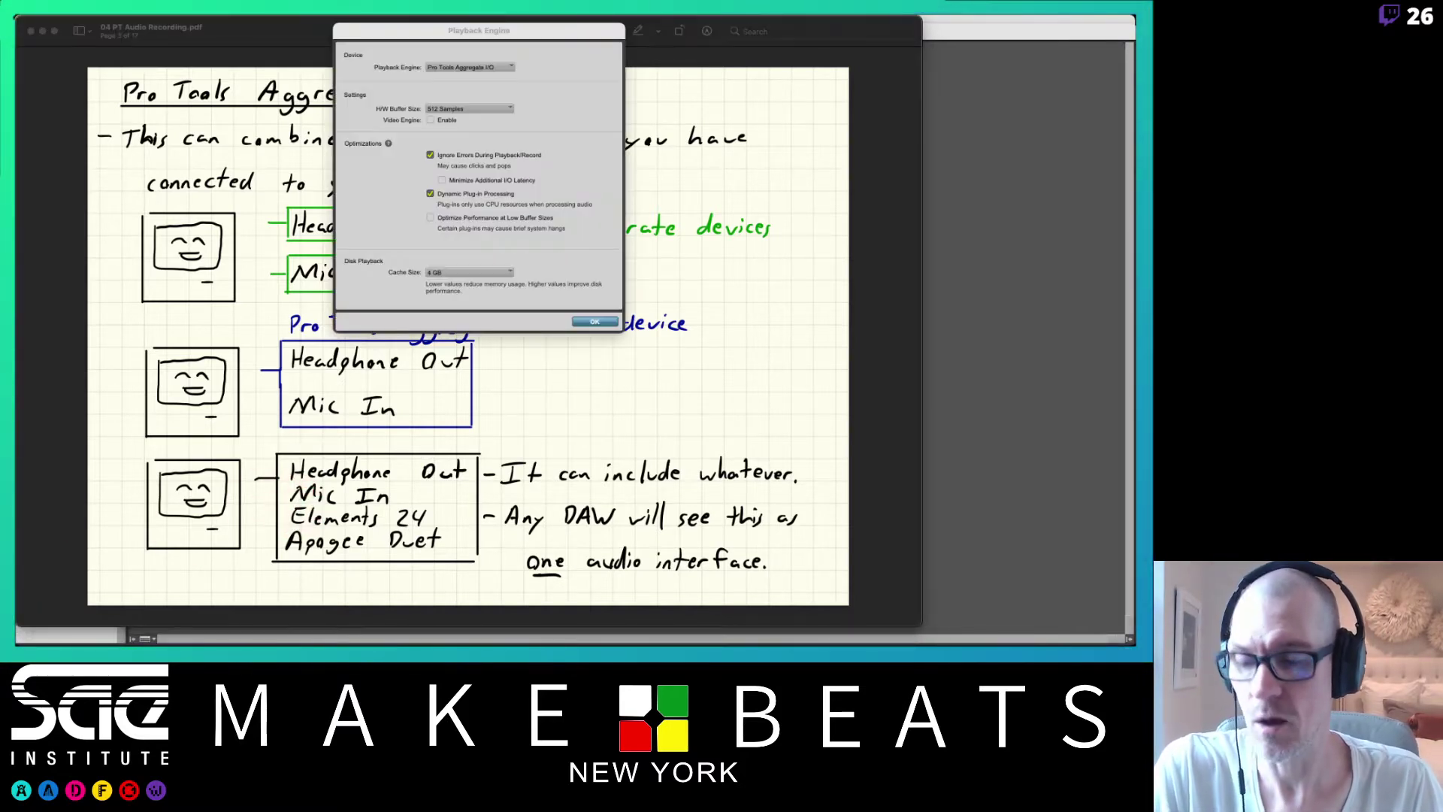
key(super+Tab)
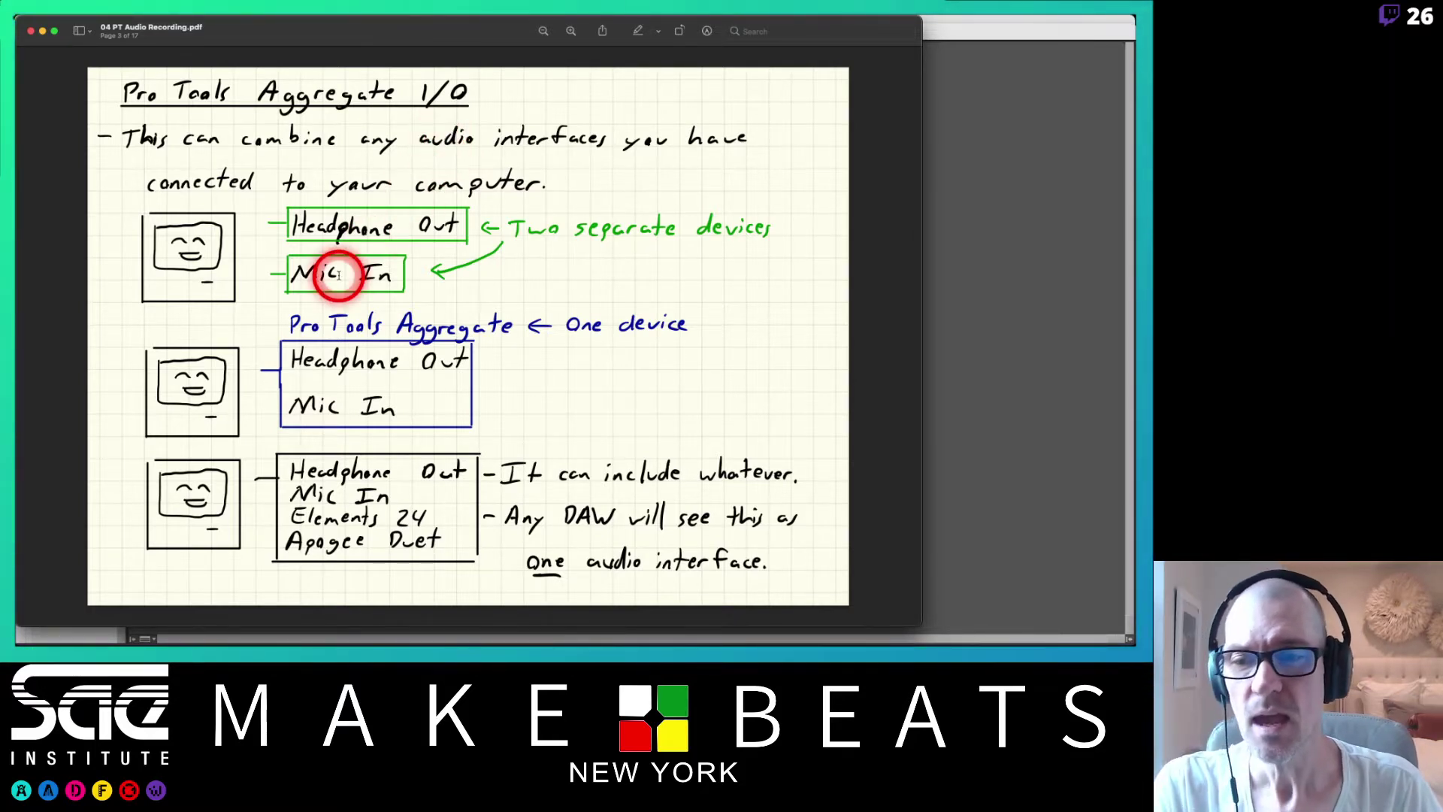
key(super+Tab)
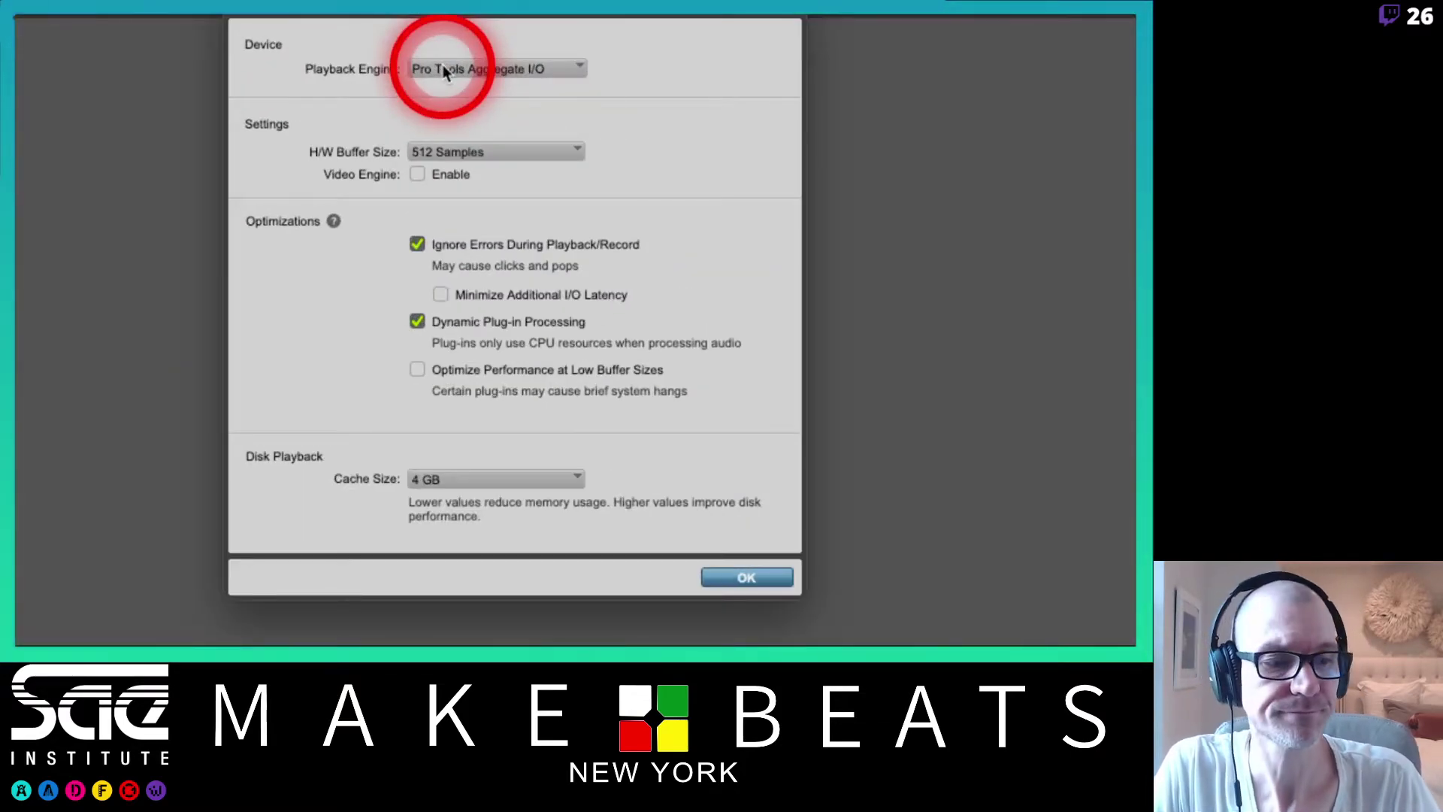
click(443, 67)
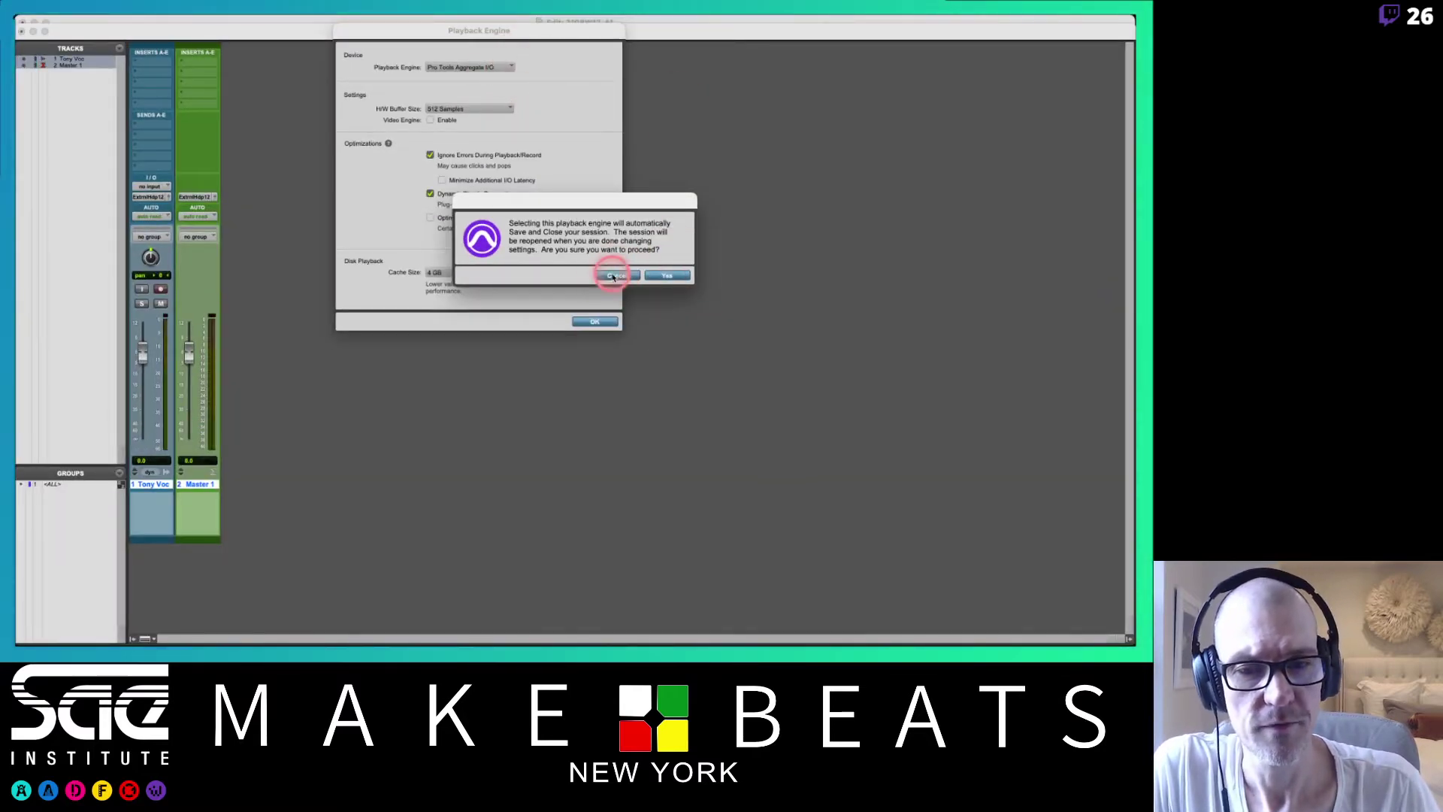
click(614, 275)
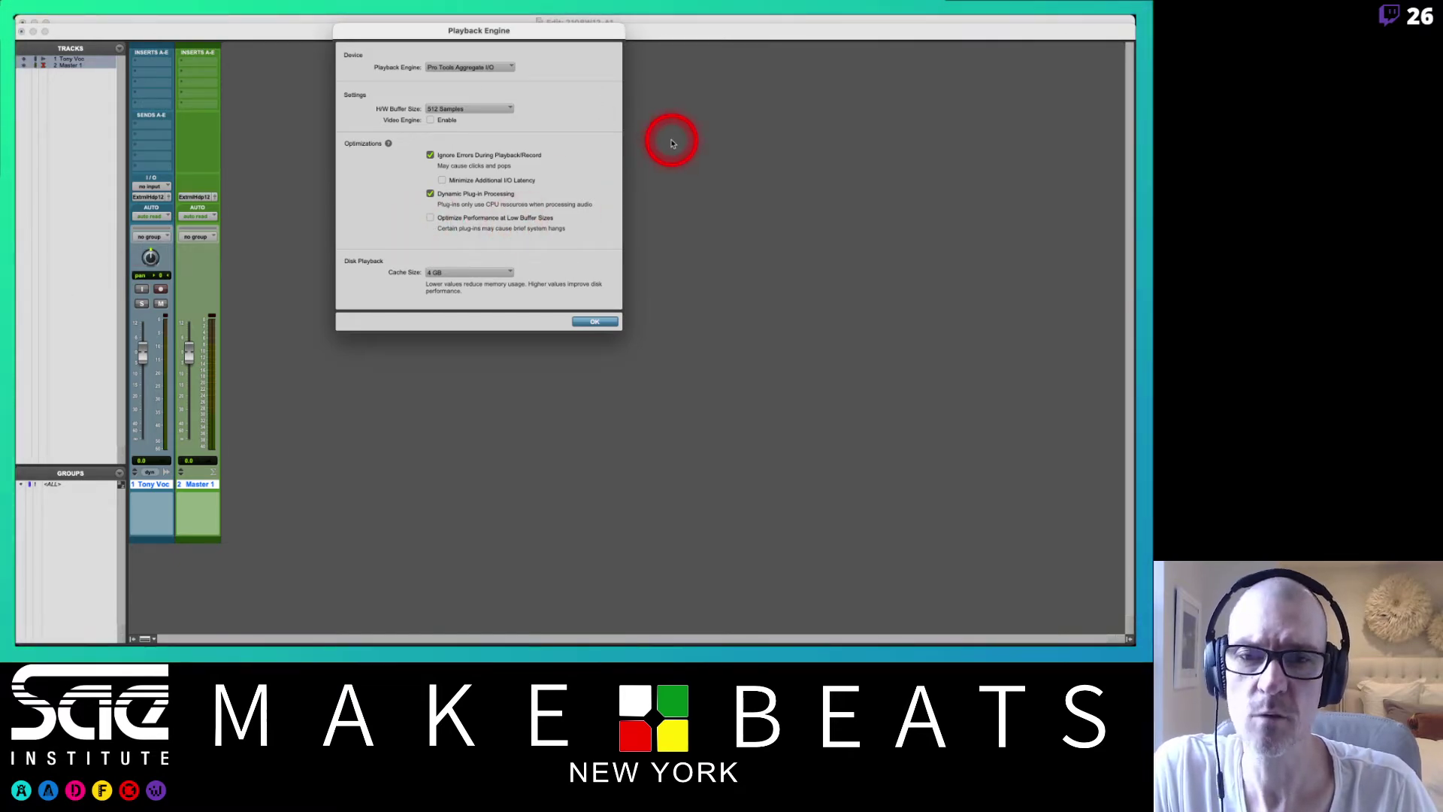
- Switch to Finder and open the Applications folder in a new window
key(super+Tab)
key(super+Tab)
key(super+Tab)
key(super+n)
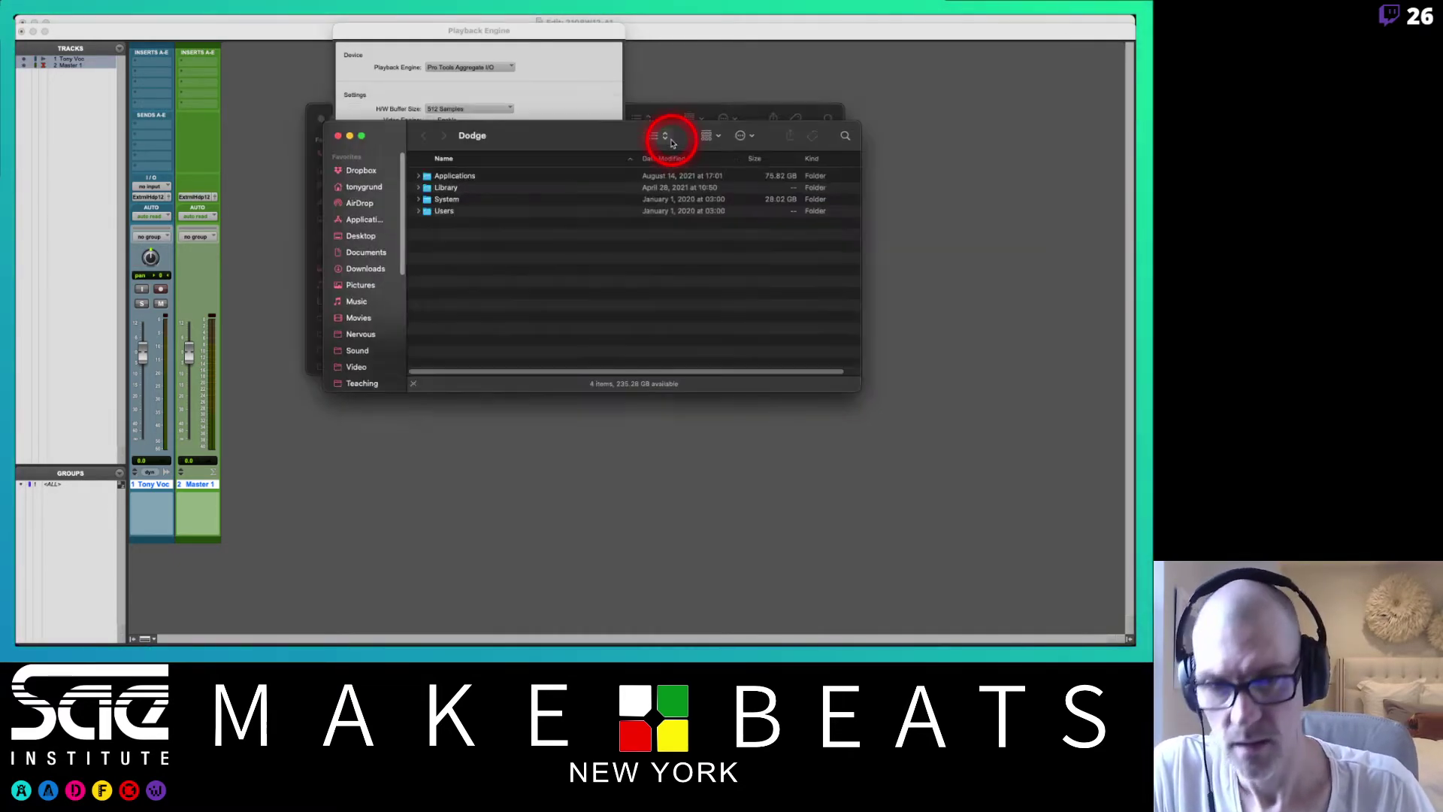
key(super+shift+a)
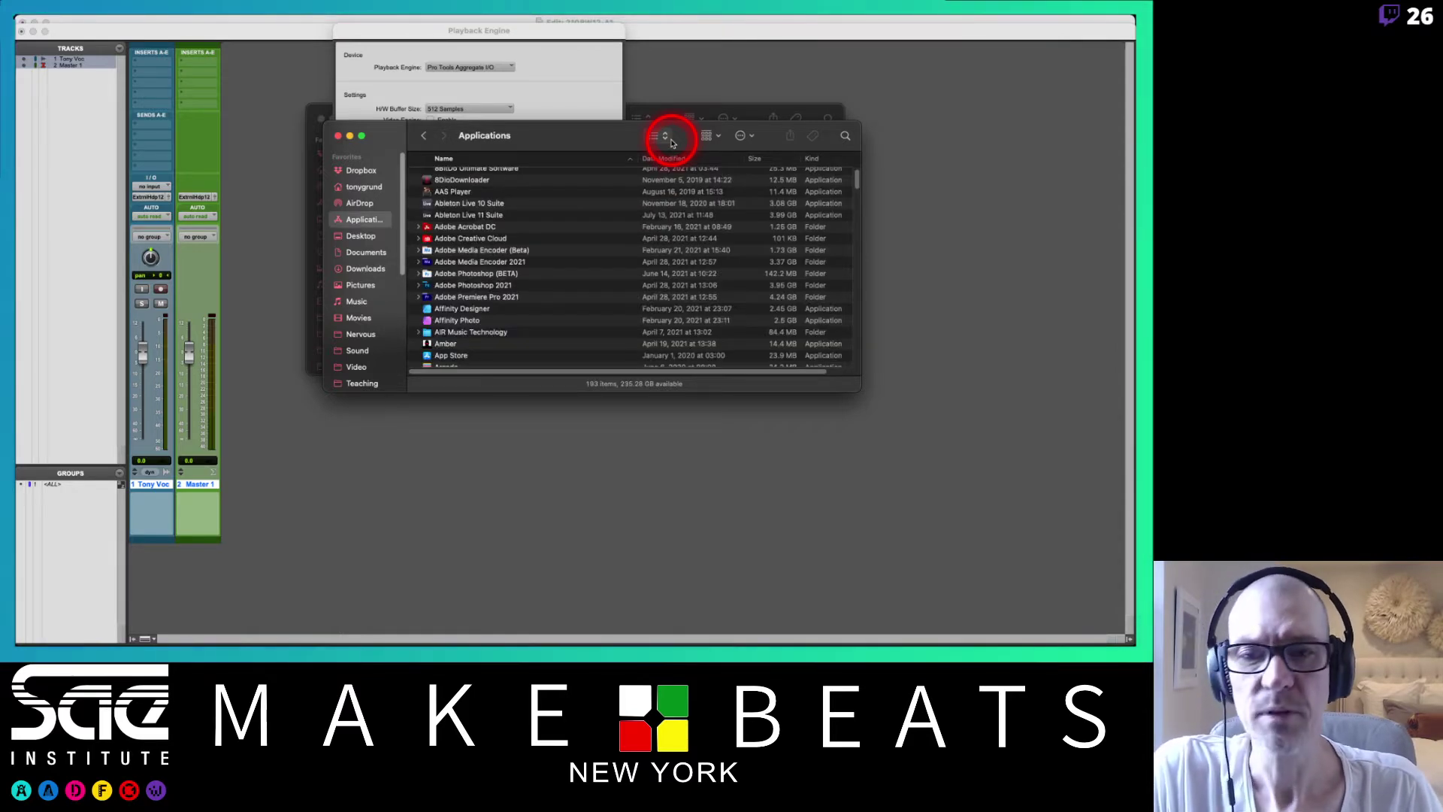
- Collapse the rekordbox 5 folder and launch Audio MIDI Setup from the Utilities folder
scroll(558, 254, down, 20)
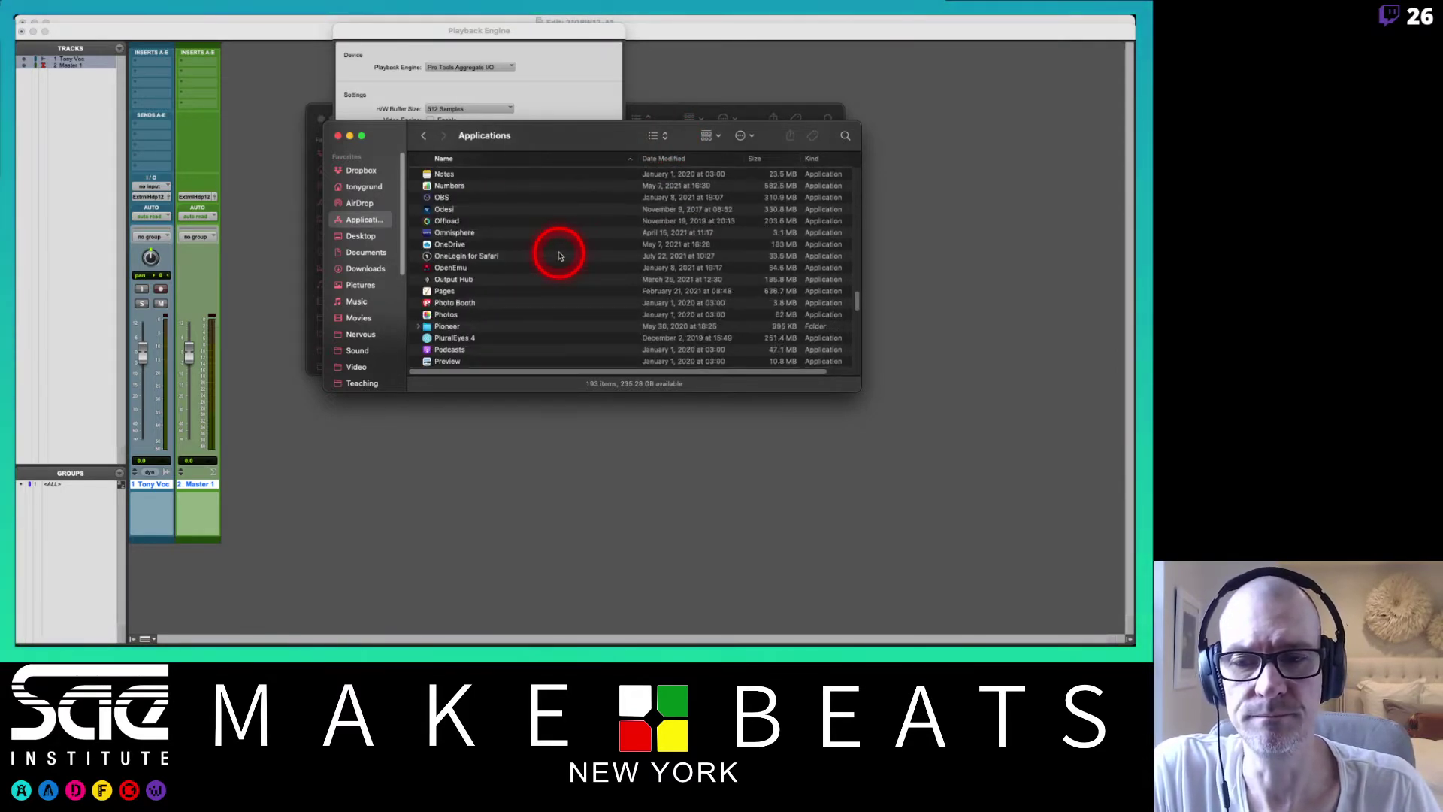
scroll(559, 255, down, 10)
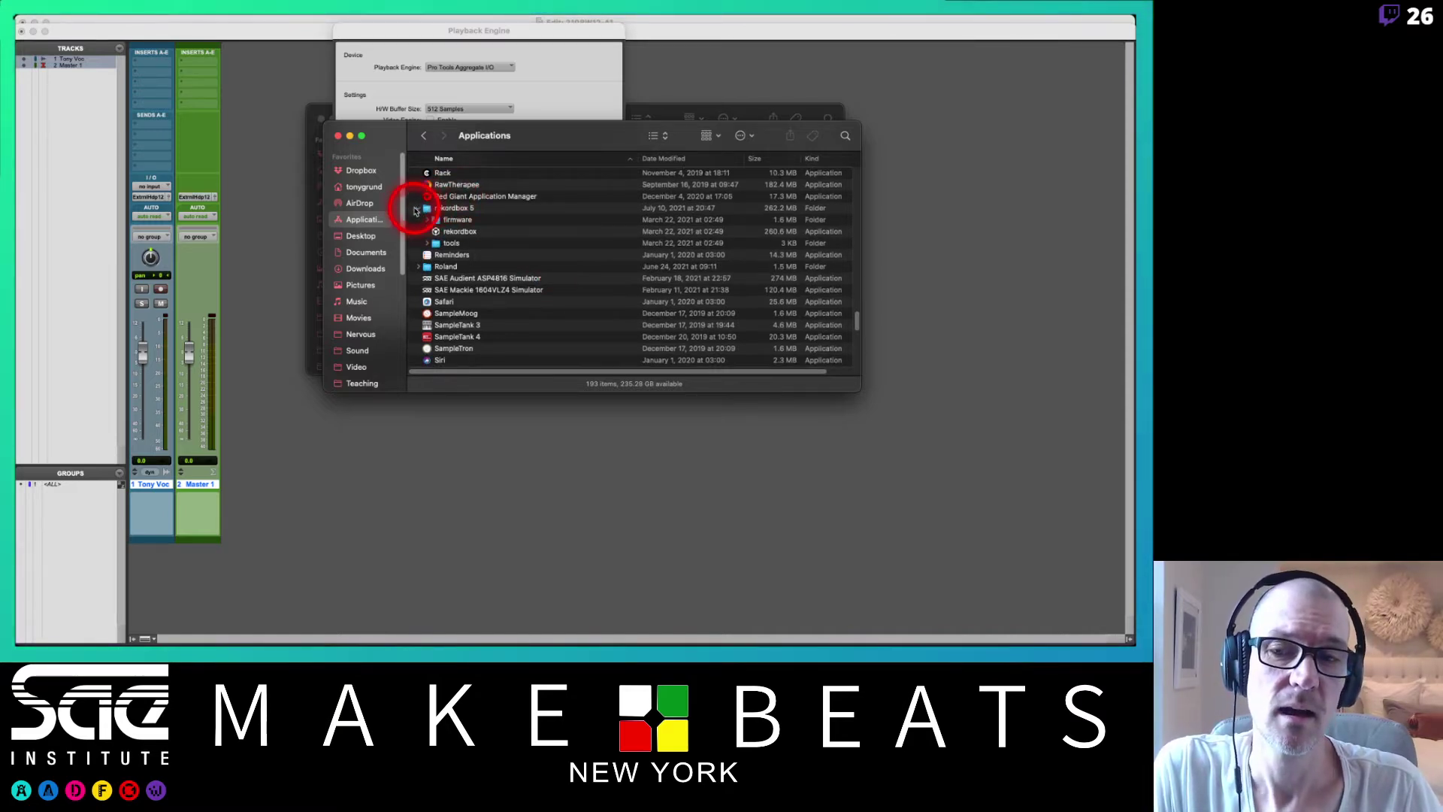
click(415, 211)
scroll(503, 188, down, 2)
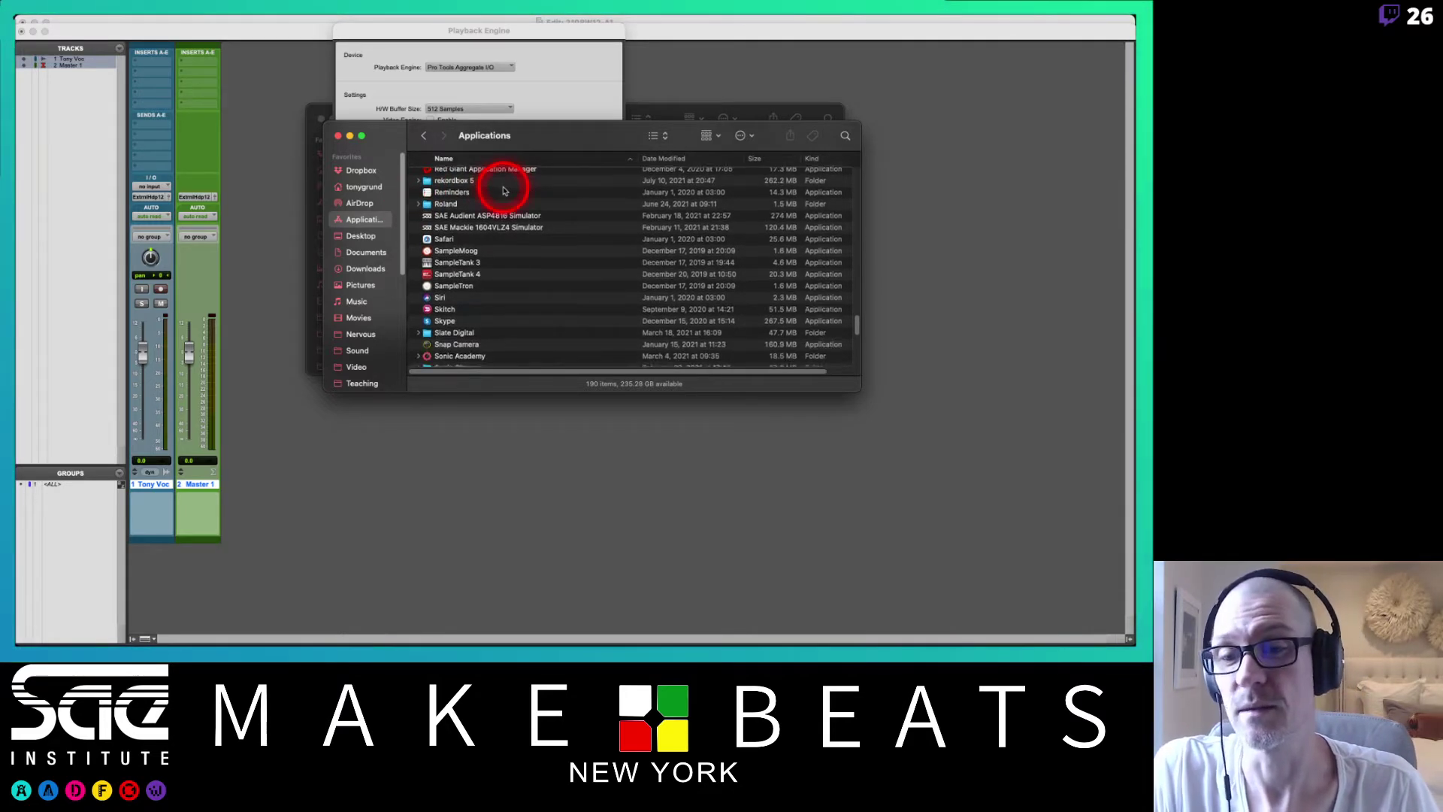
scroll(503, 190, down, 5)
scroll(503, 190, down, 5)
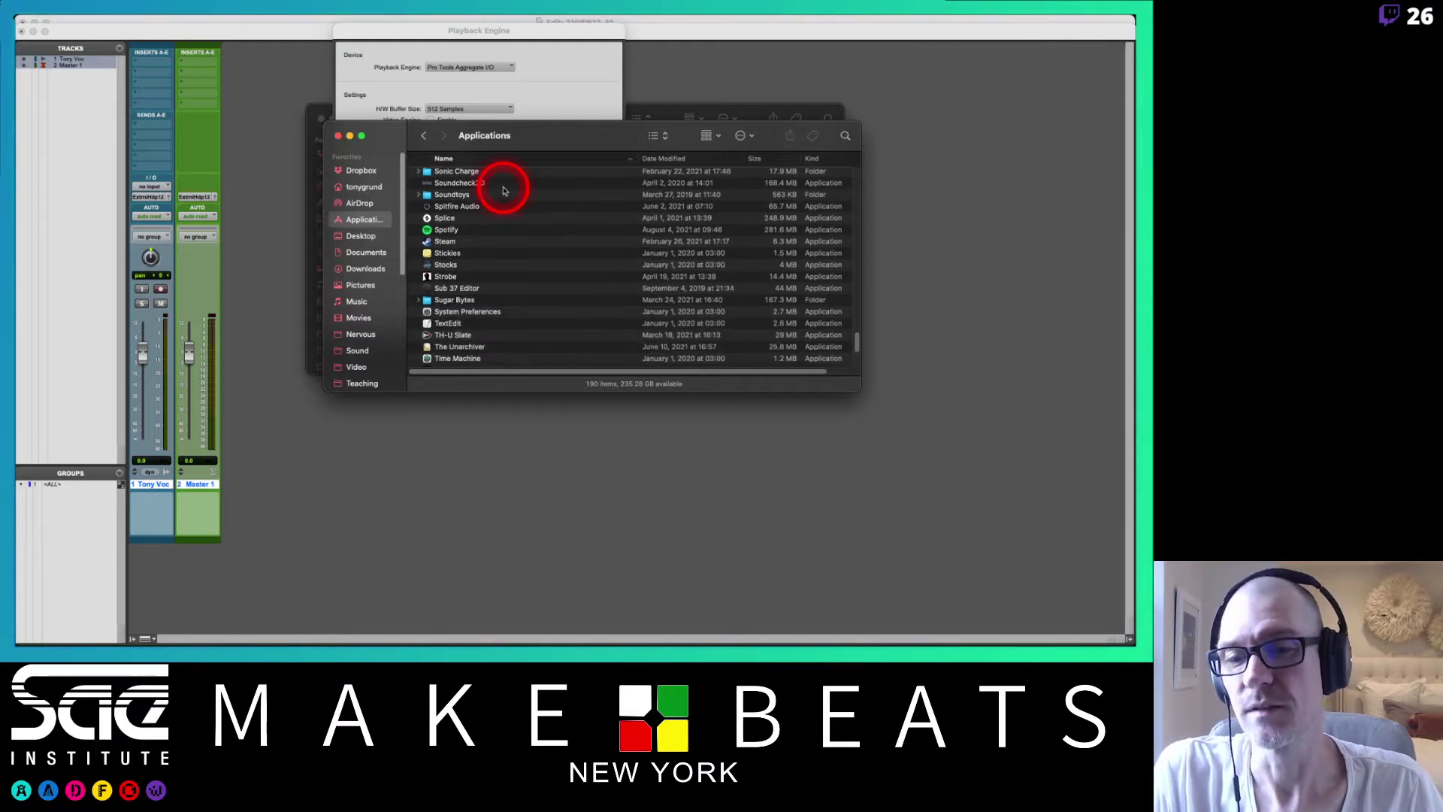
scroll(503, 190, down, 3)
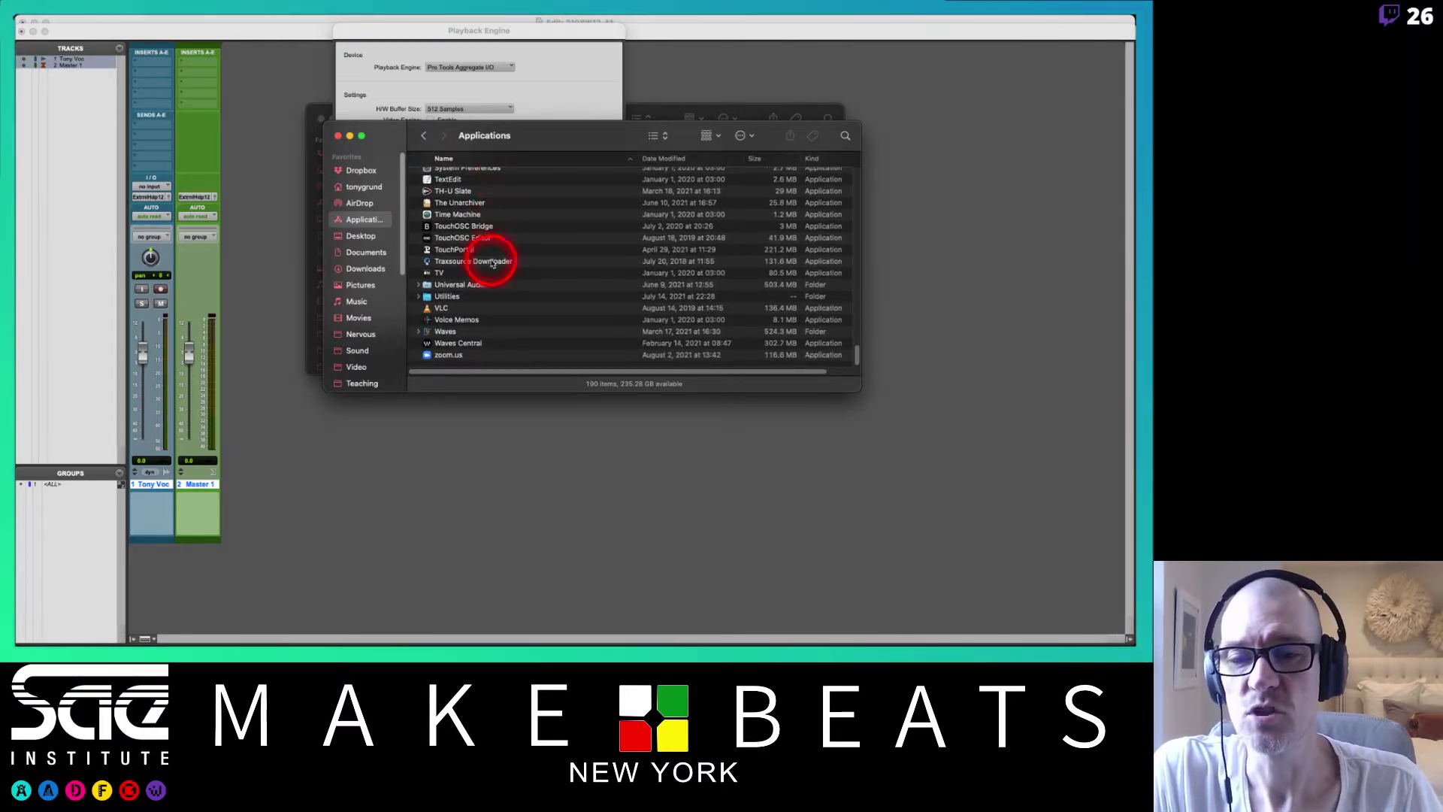
click(443, 298)
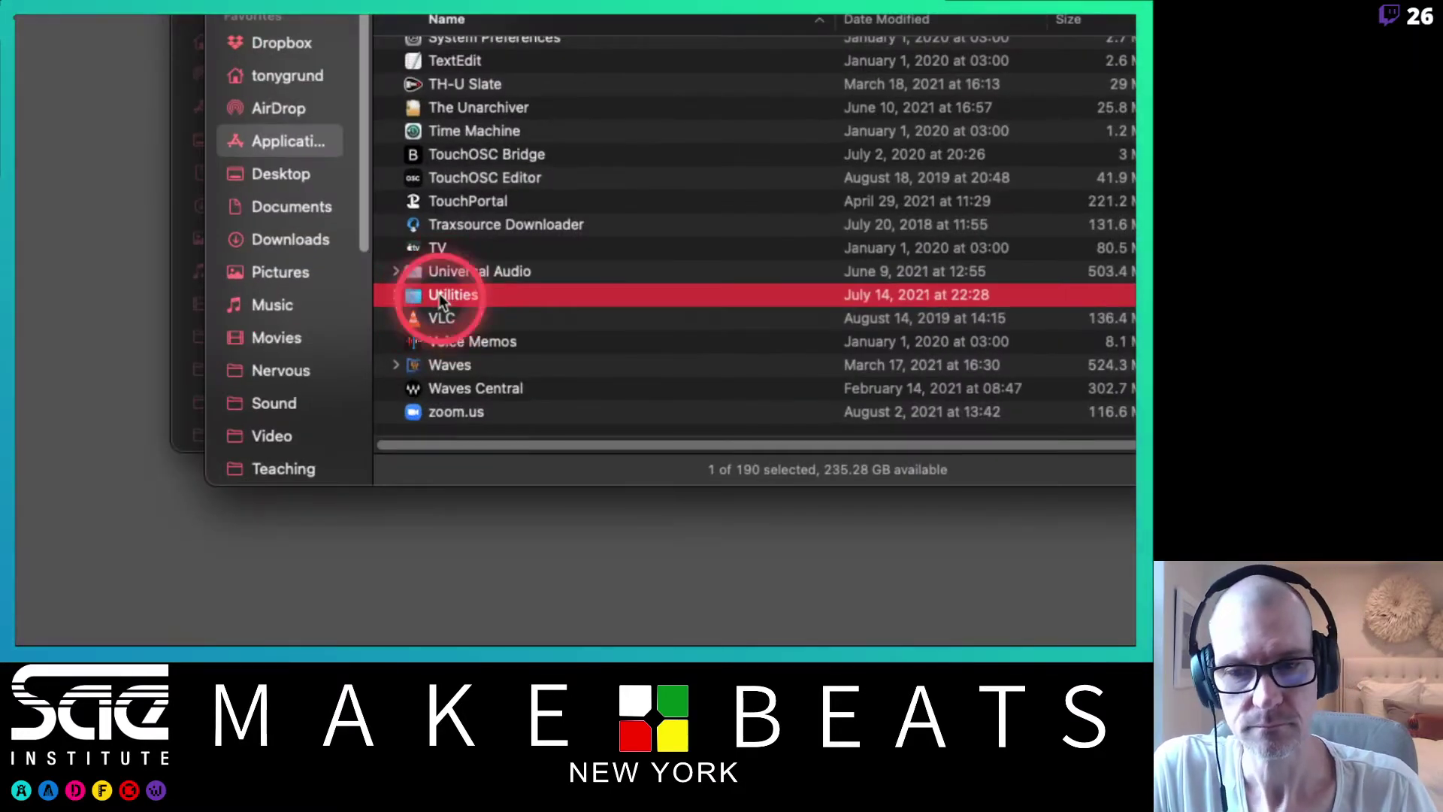
double_click(439, 295)
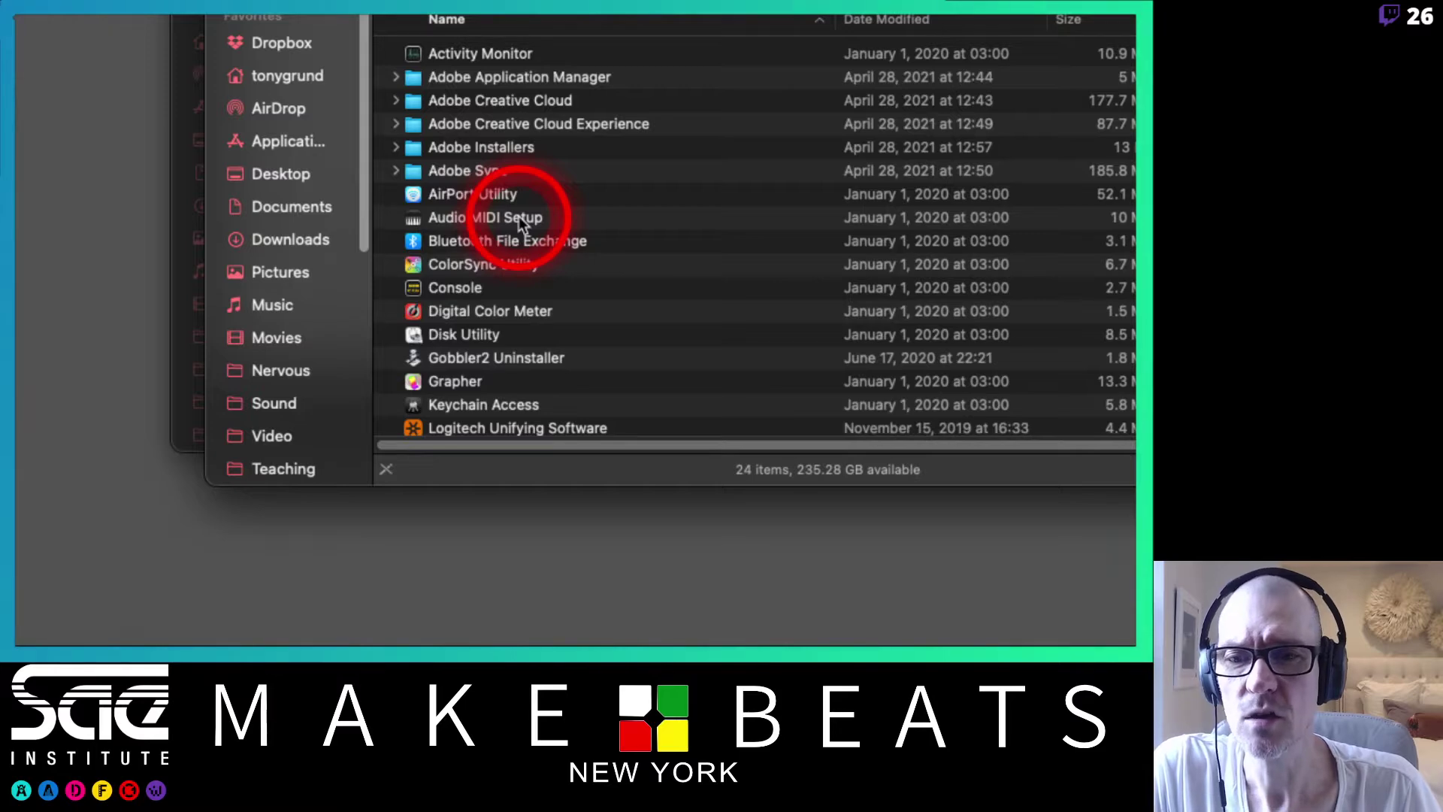
scroll(518, 215, down, 1)
double_click(448, 209)
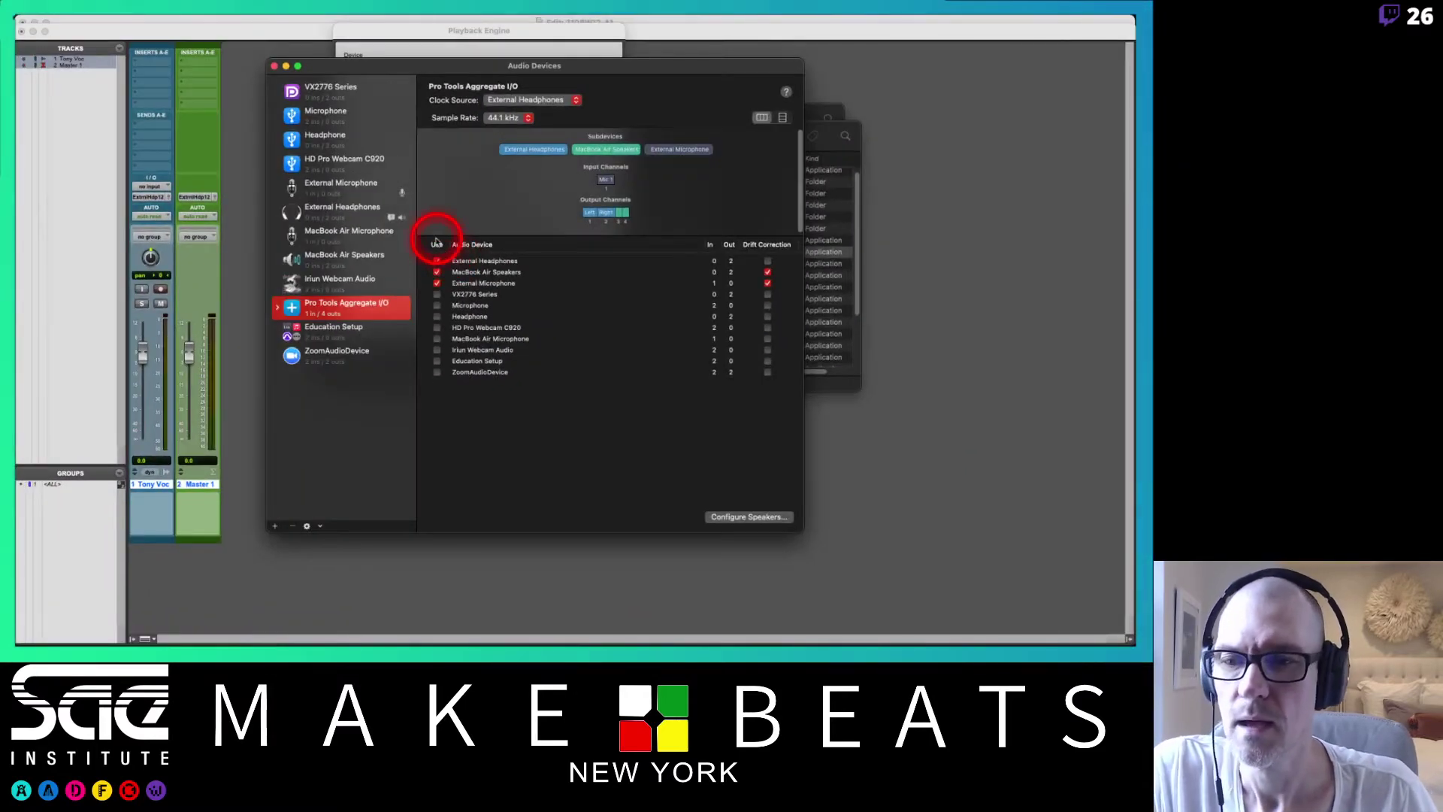
- Examine the settings of Pro Tools Aggregate I/O, comparing it with Iriun Webcam Audio, MacBook Air Speakers and MacBook Air Microphone
double_click(358, 301)
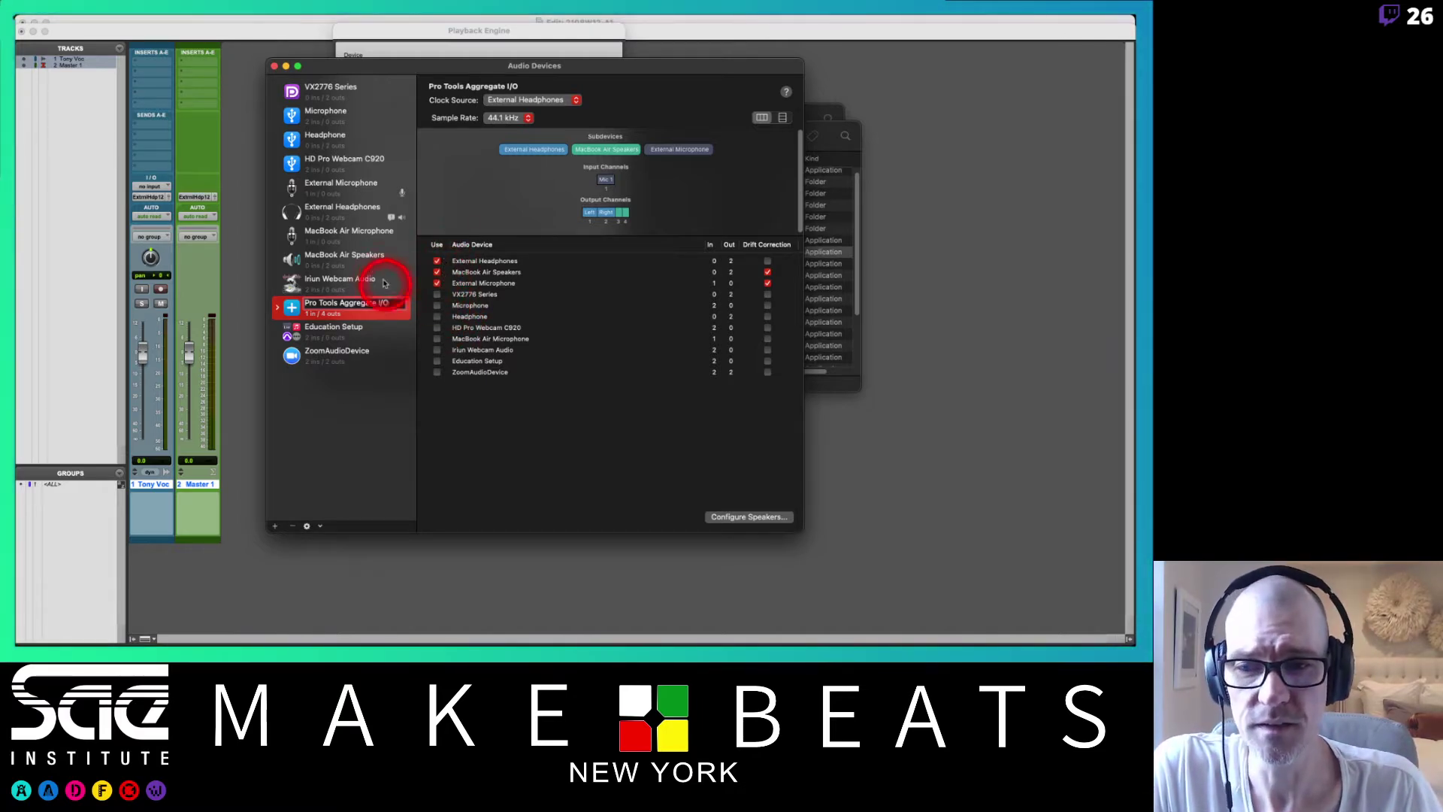
click(377, 283)
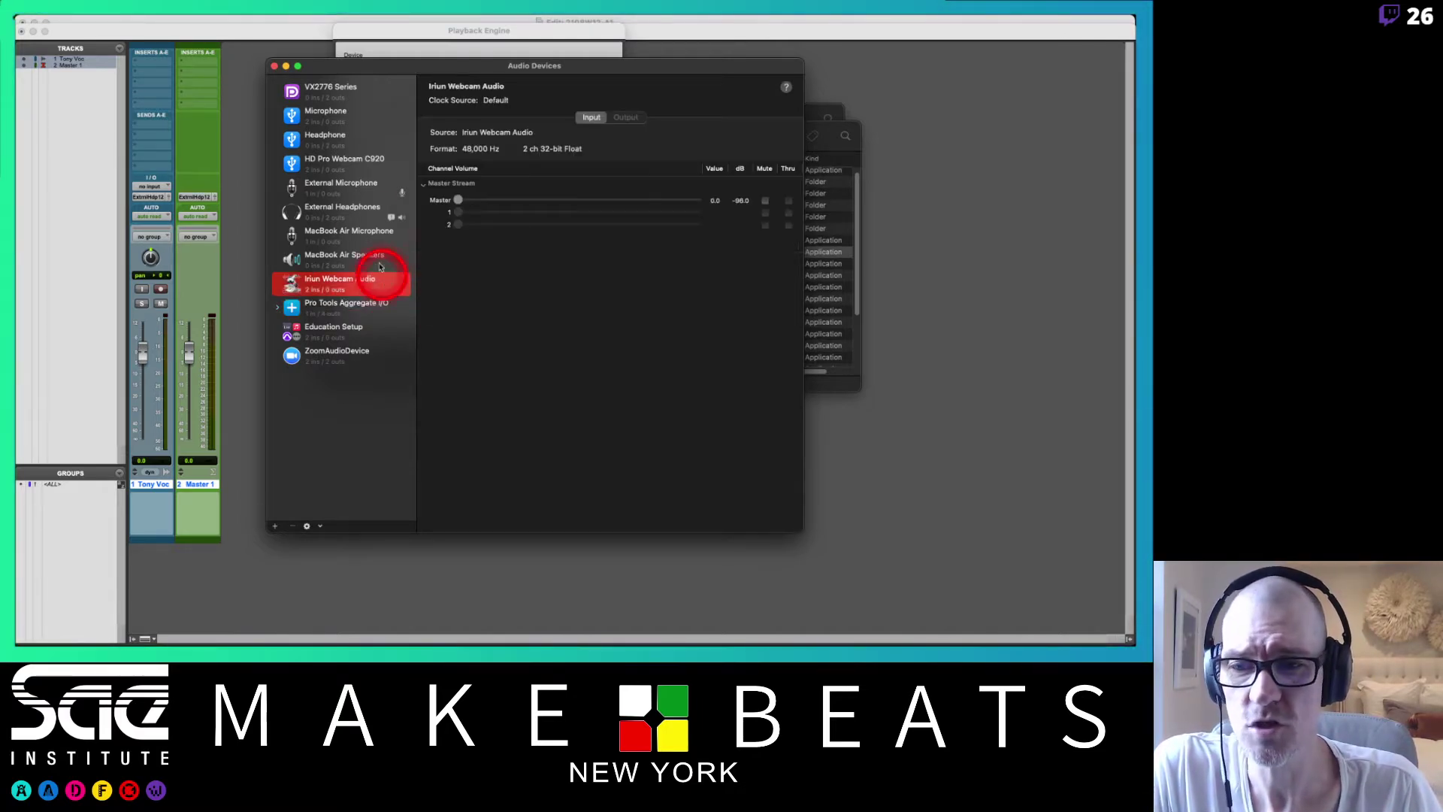
click(348, 303)
click(346, 257)
click(347, 236)
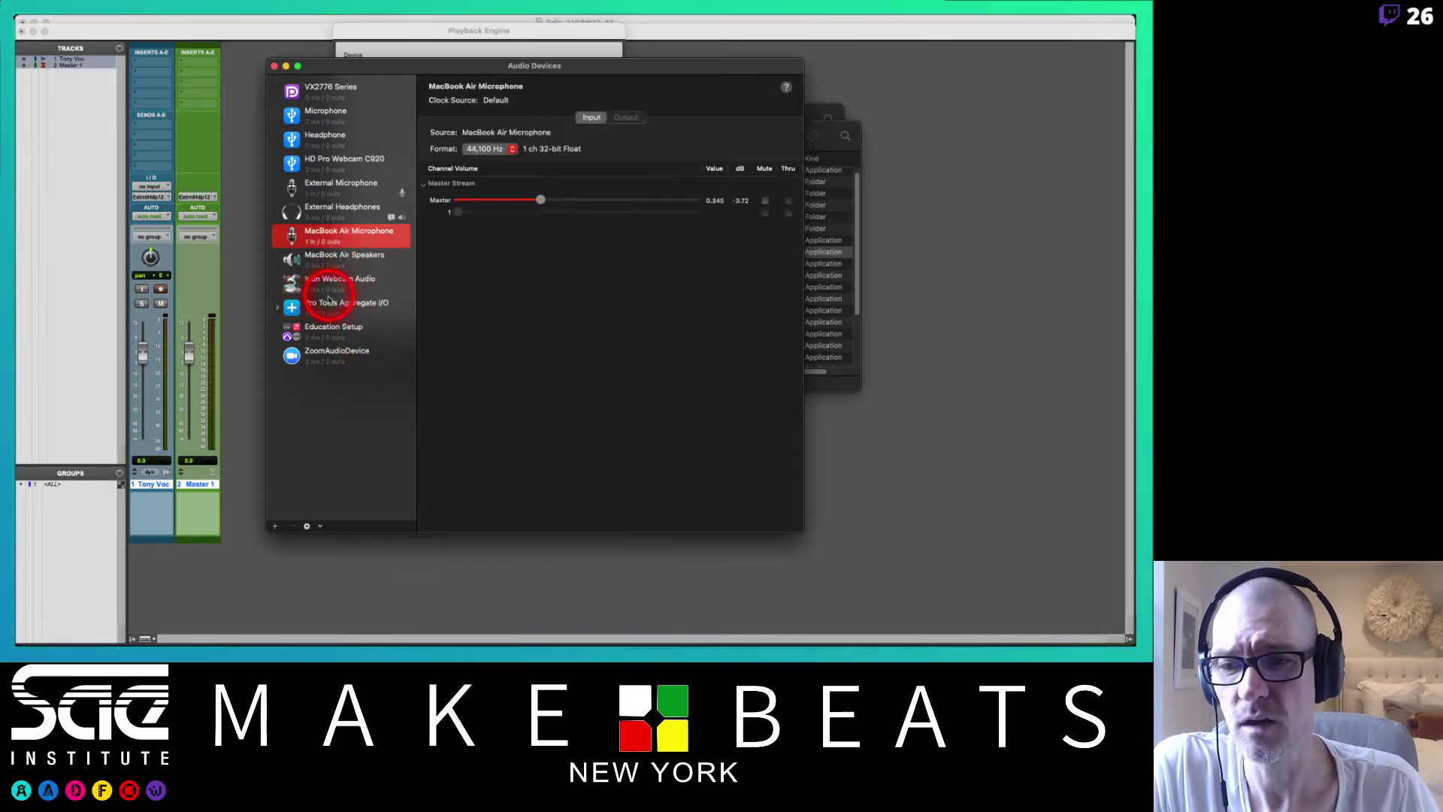
click(325, 303)
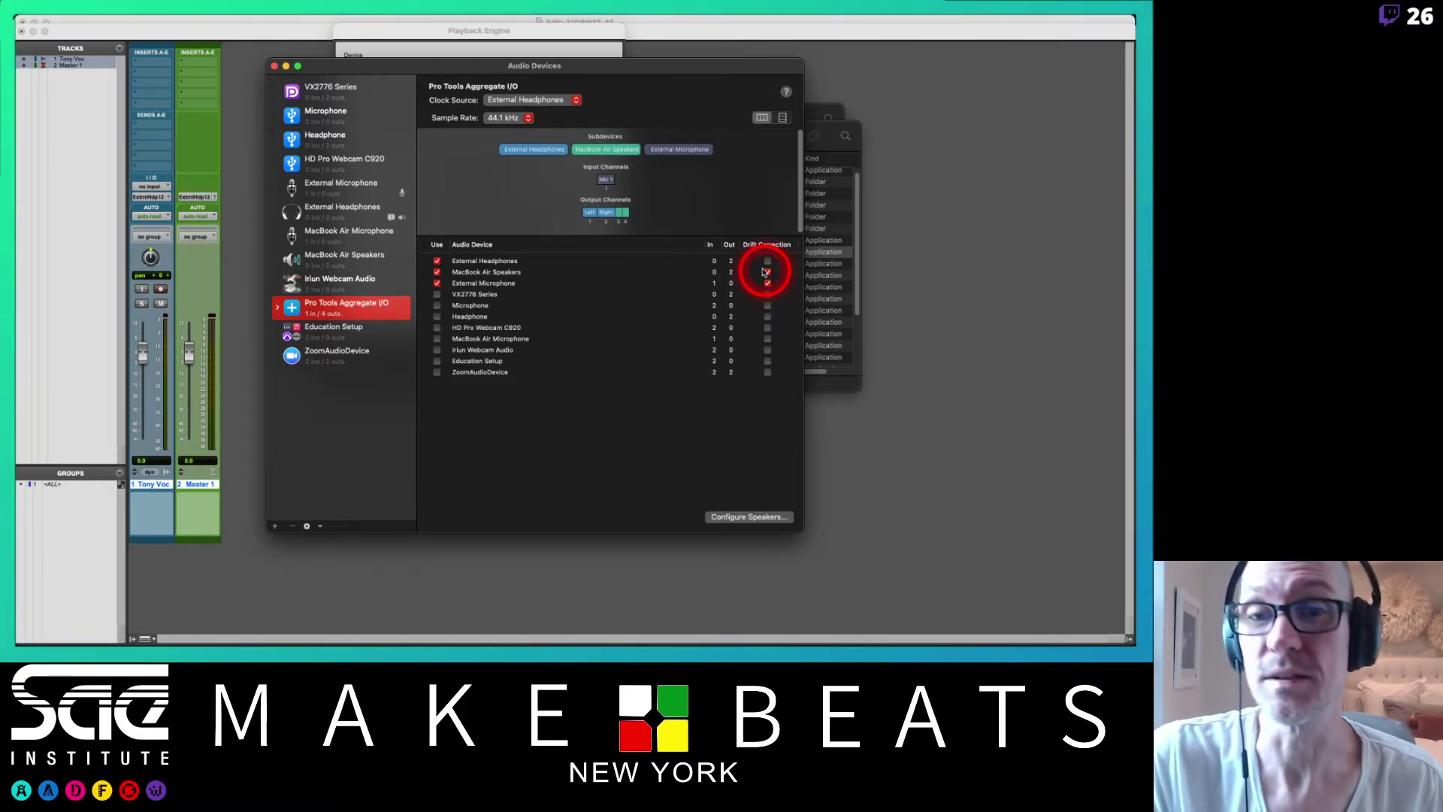
- Quit Audio MIDI Setup and return to the Playback Engine settings in Pro Tools
drag(672, 70, 675, 71)
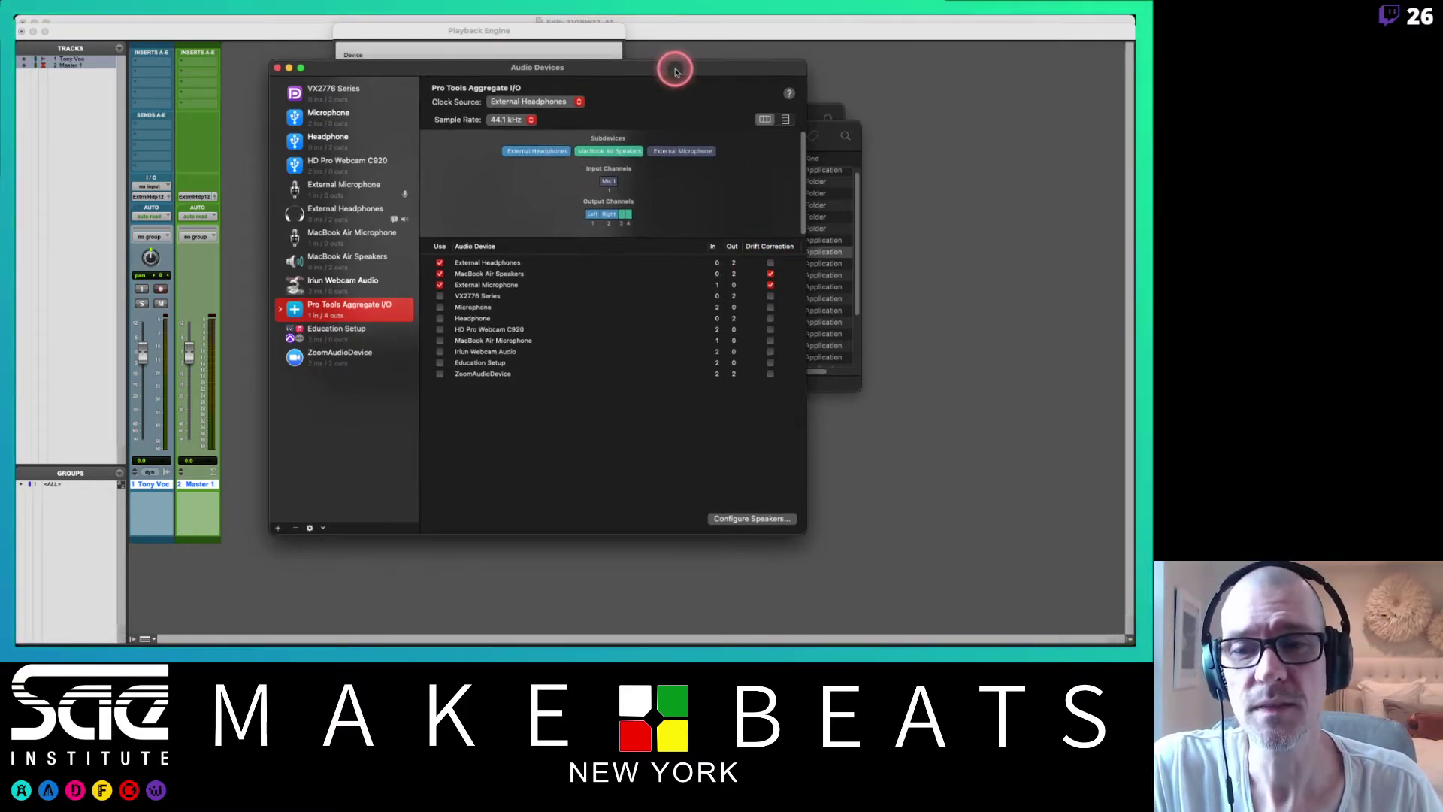
key(super+q)
click(566, 147)
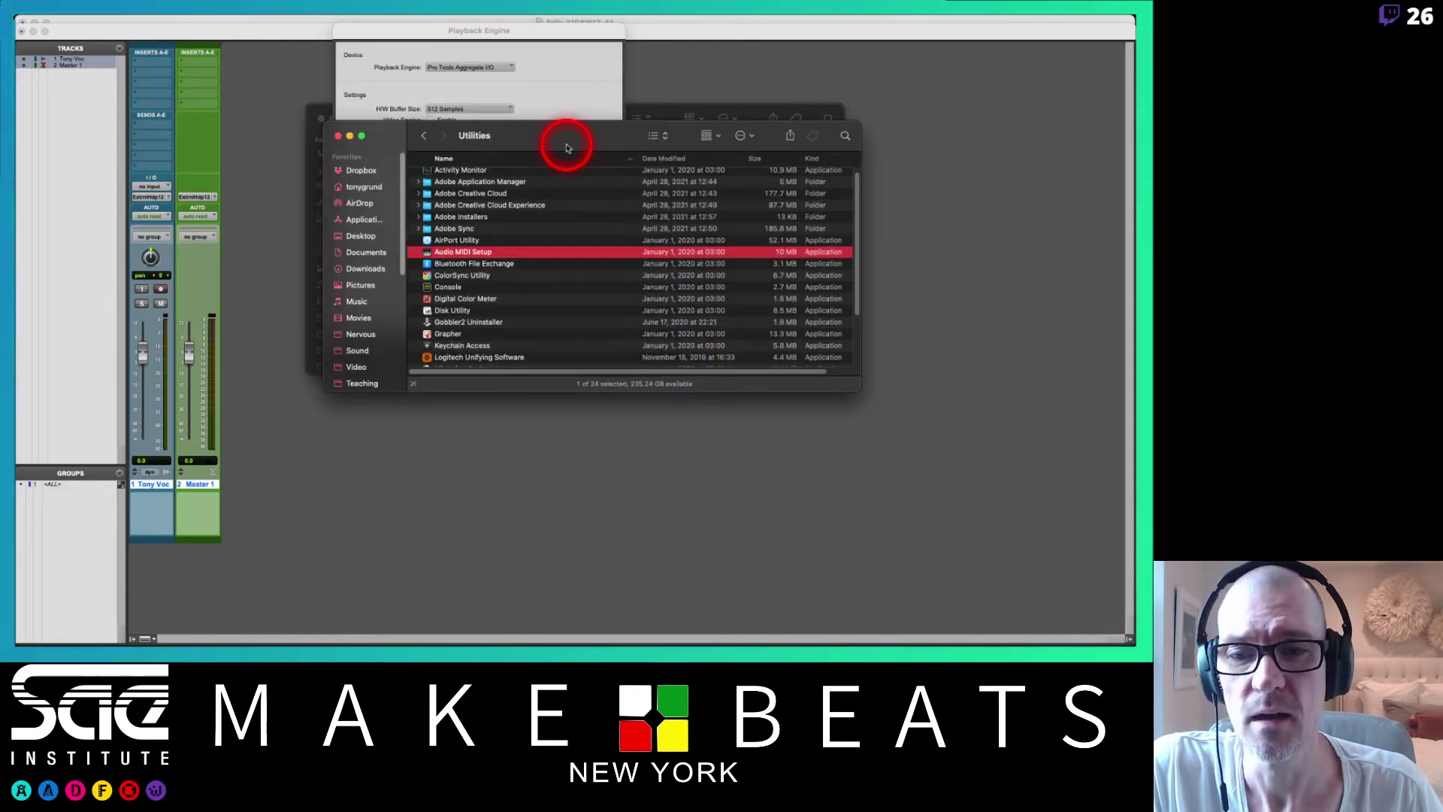
click(574, 65)
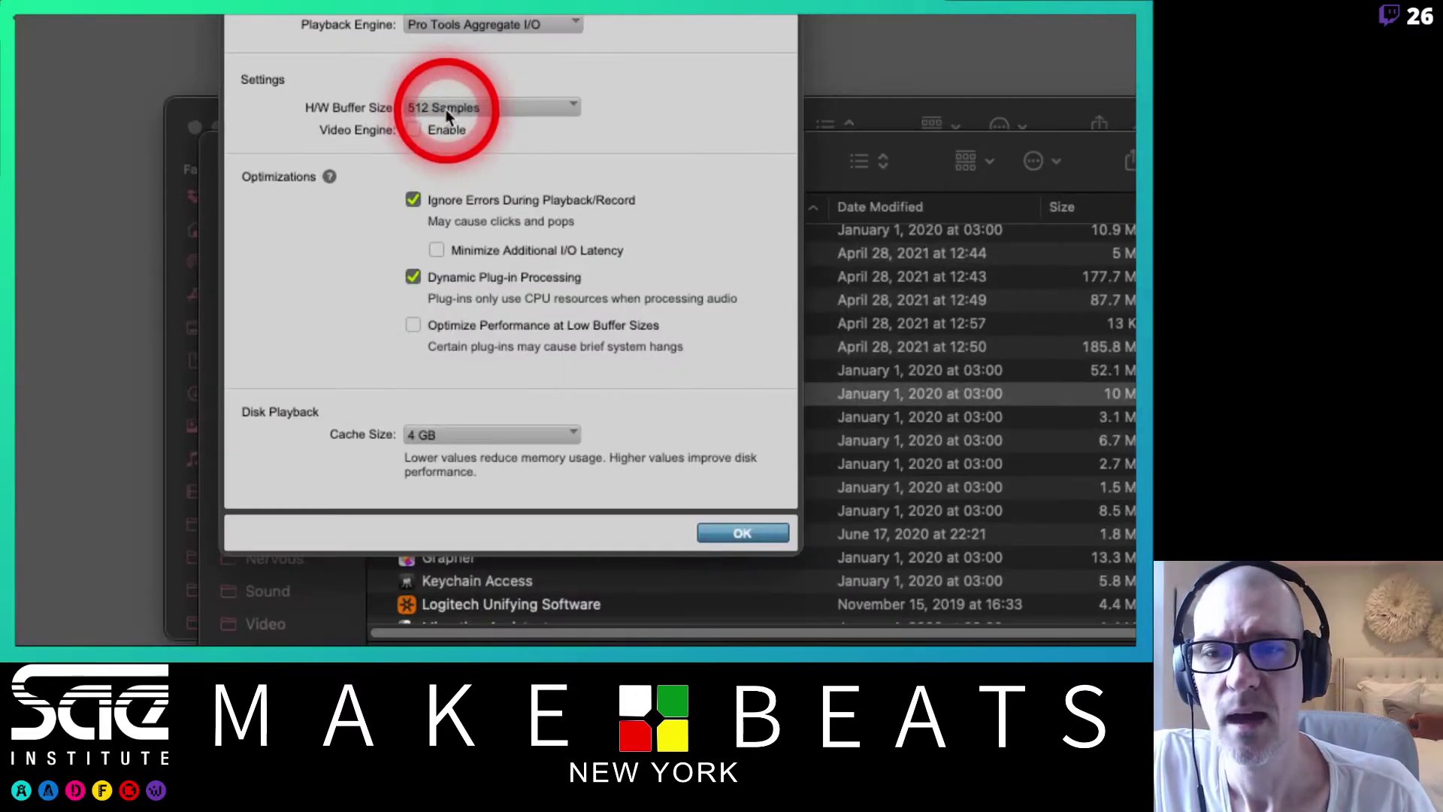
- Set the H/W buffer size to 128 samples, review the disk cache size options keeping 4 GB, and confirm the Playback Engine settings
click(447, 110)
click(445, 69)
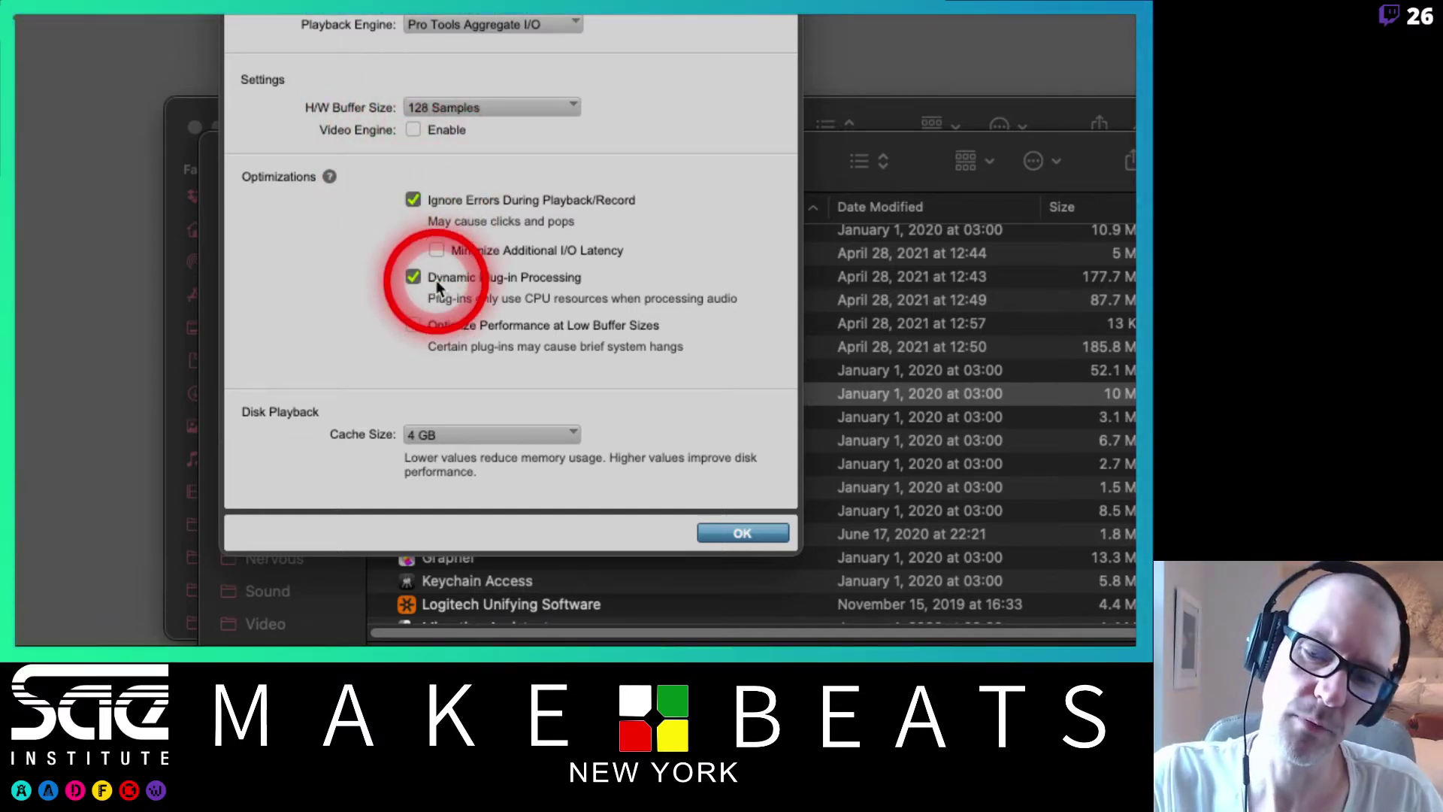
click(480, 436)
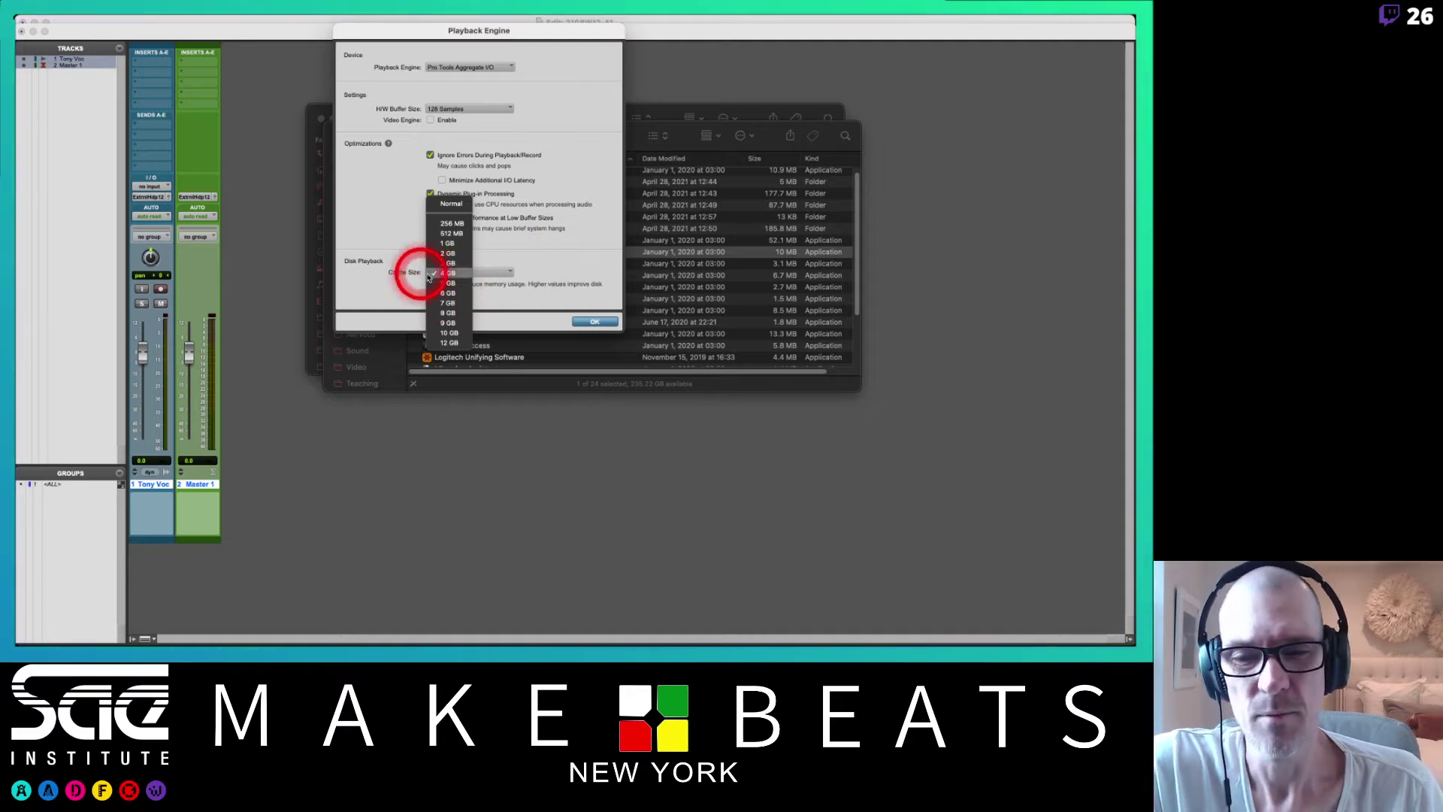
click(601, 322)
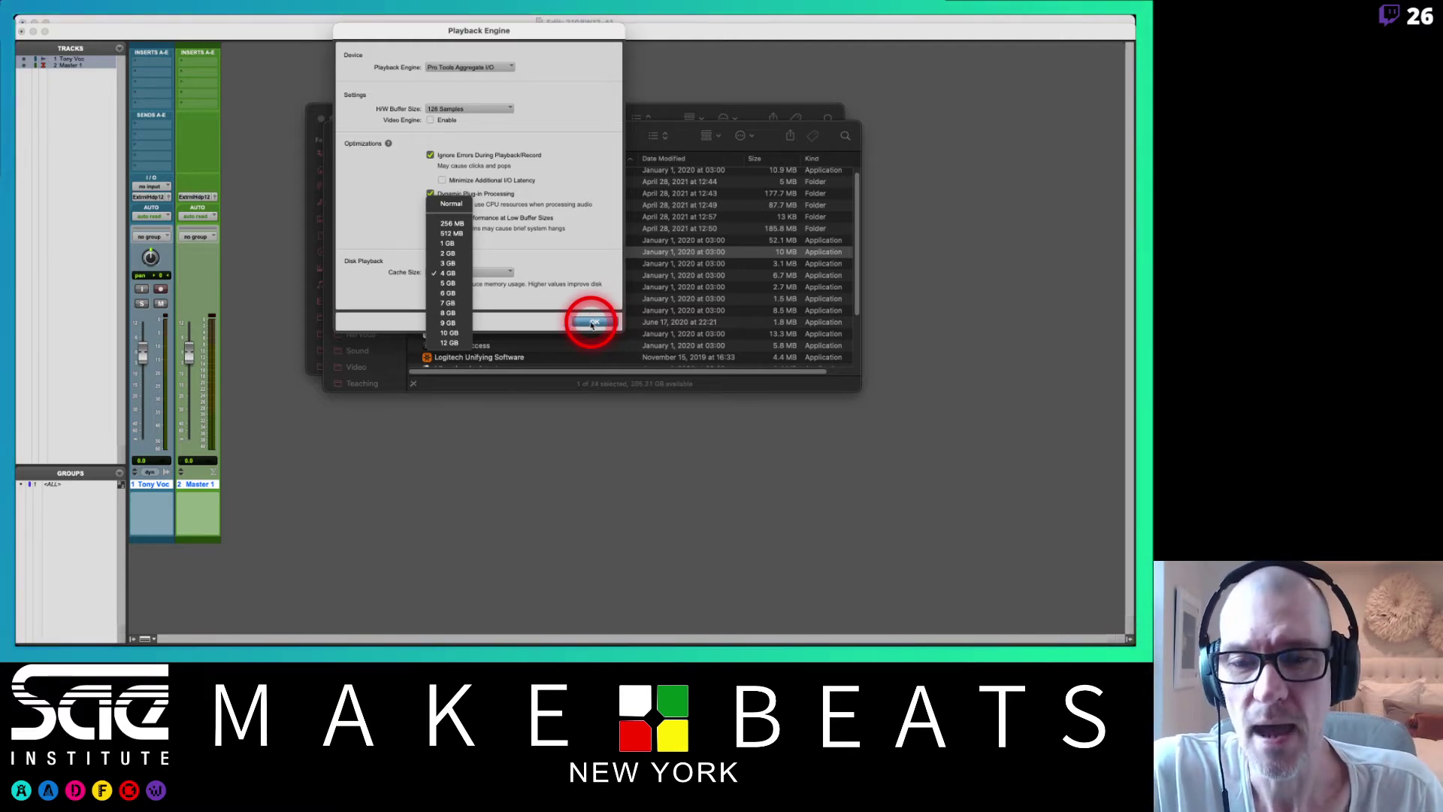
click(591, 323)
click(592, 323)
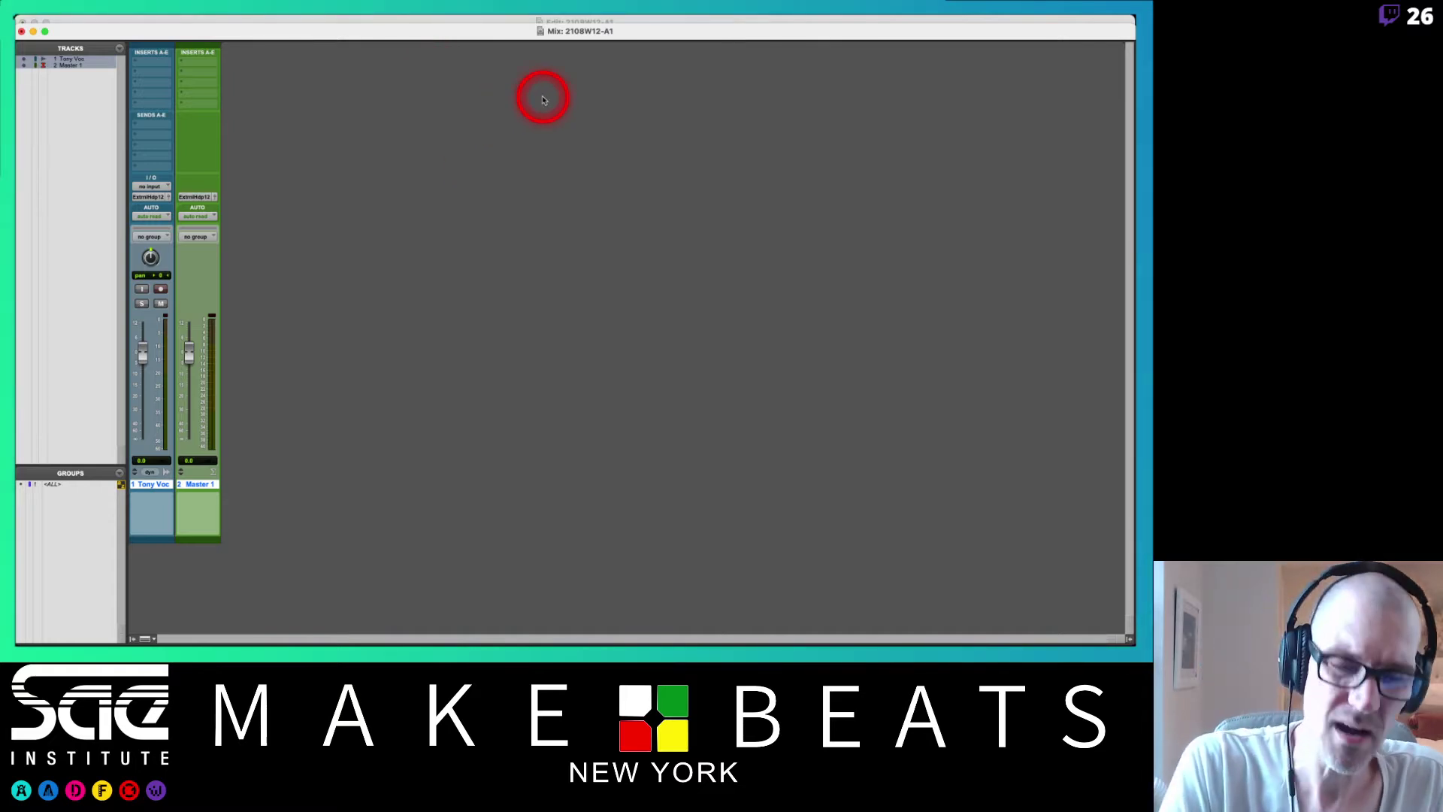
- View the session's Edit window and return to the Mix window
key(super+equal)
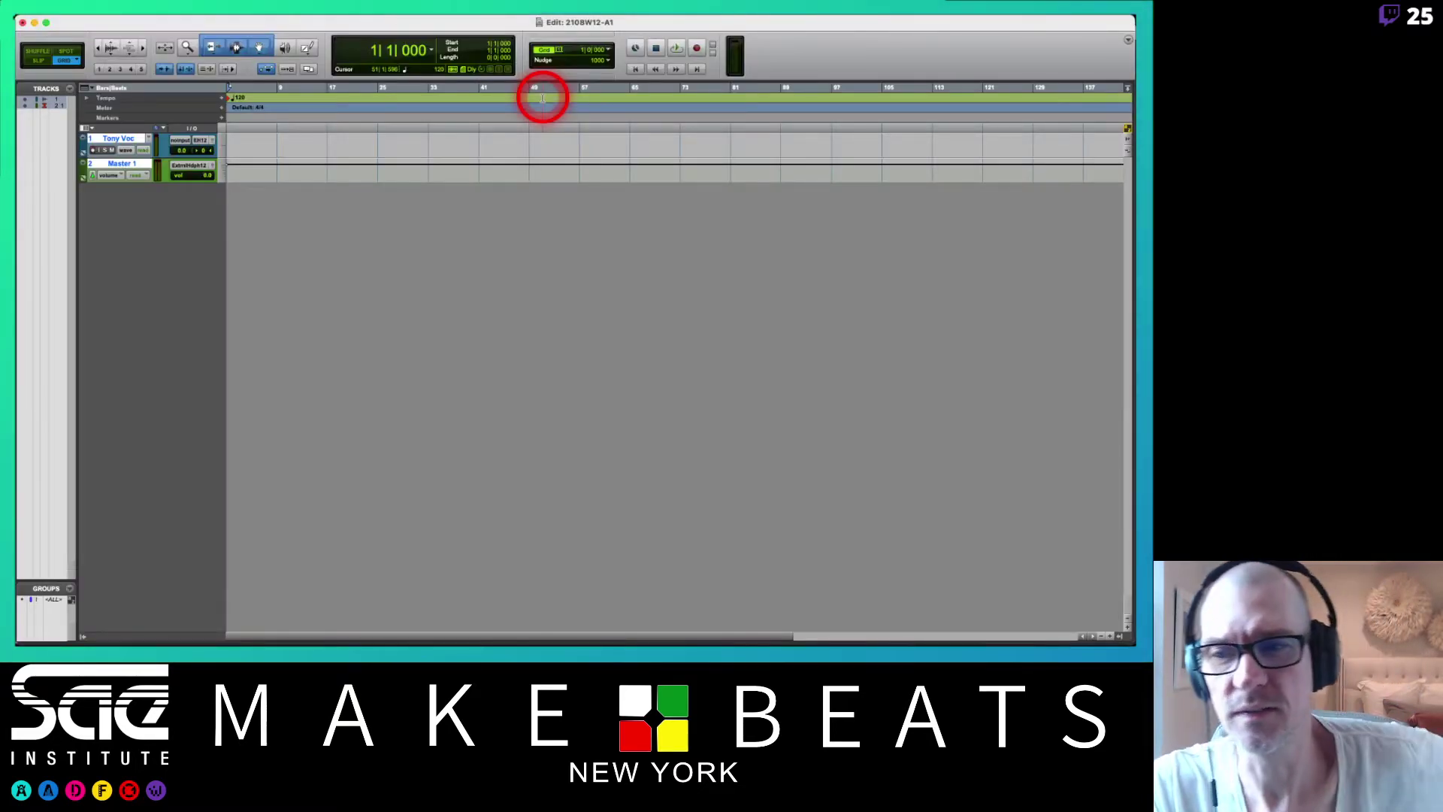
key(super+equal)
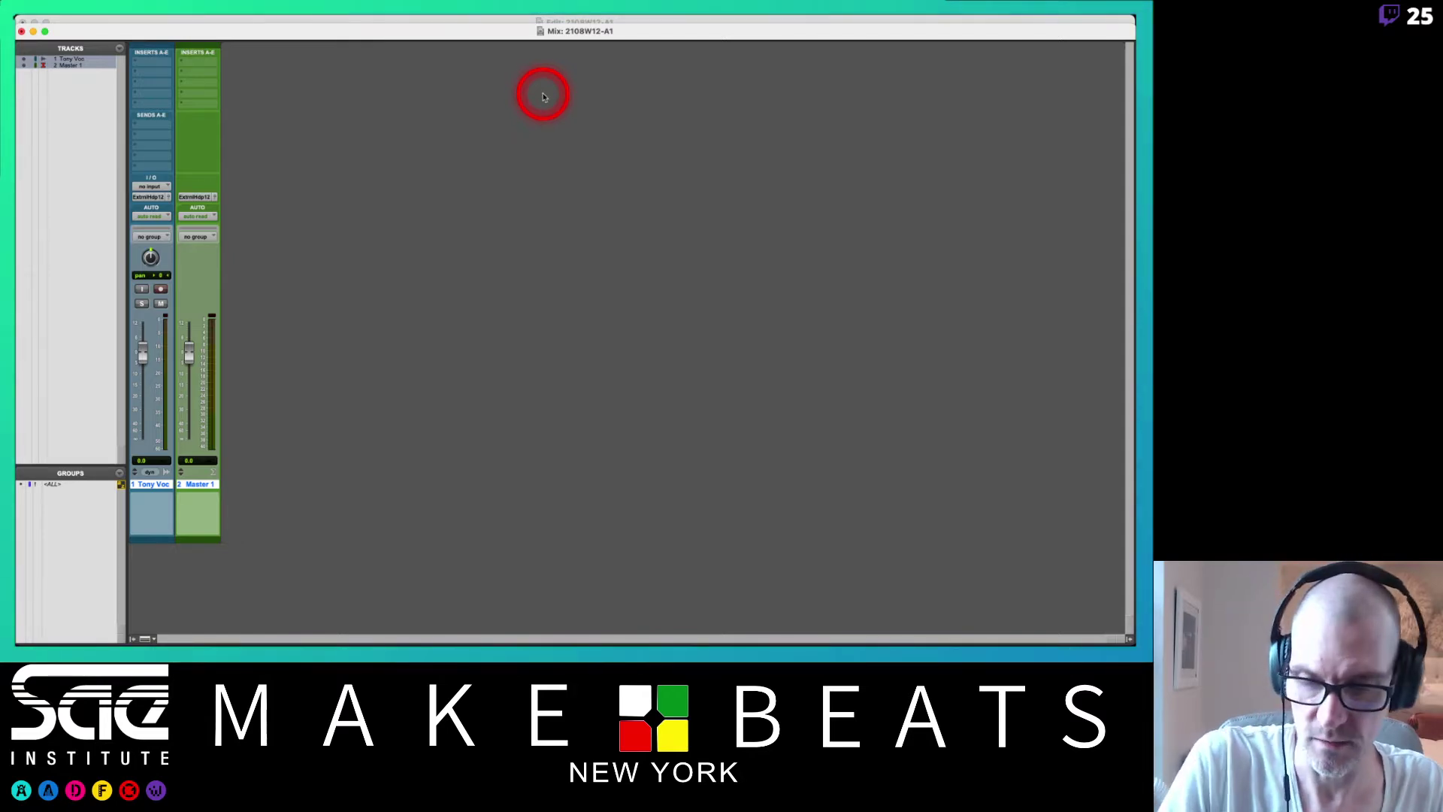
- Change the playback engine to MacBook Air Speakers, accept saving and closing the session, and confirm the settings to reopen it
click(360, 20)
click(364, 54)
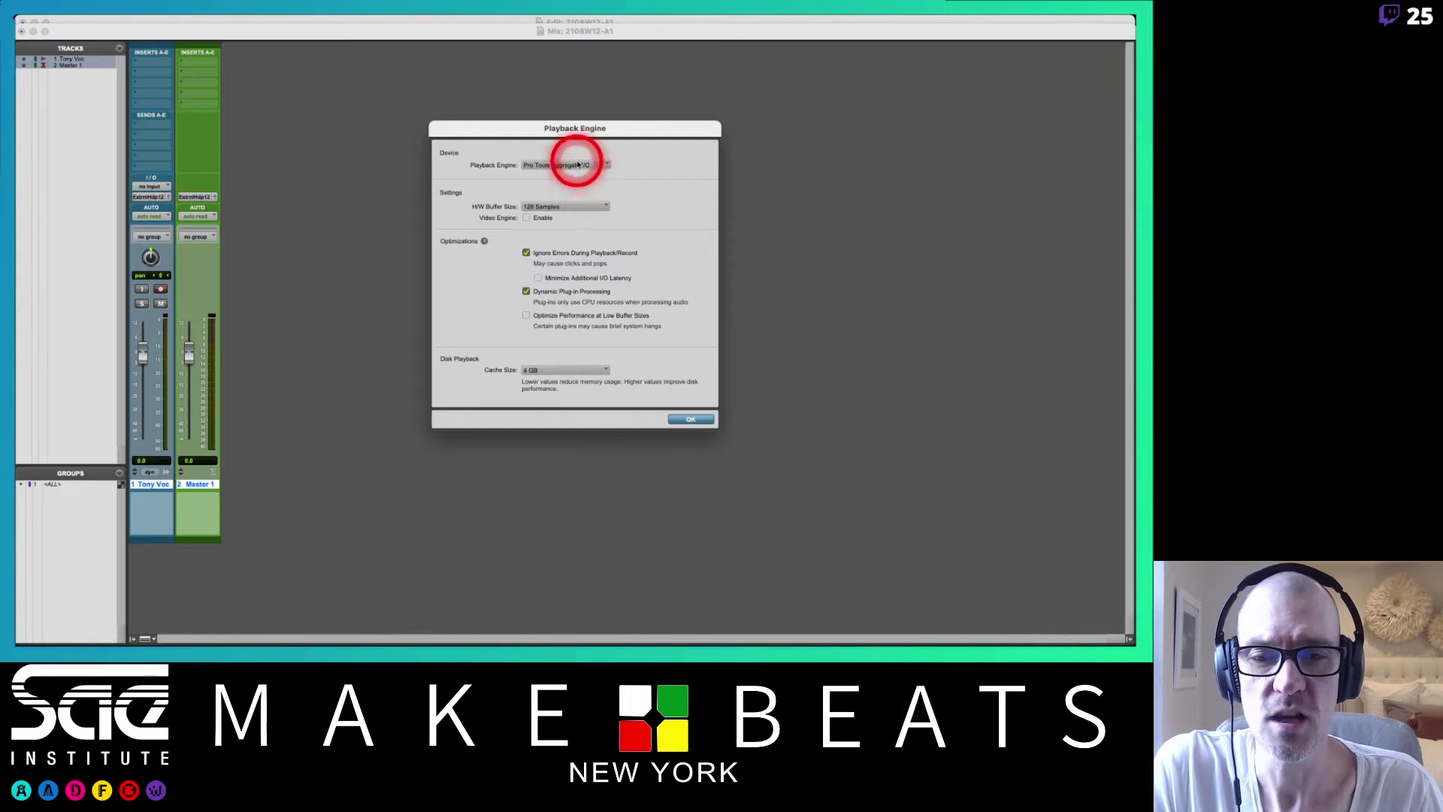
click(577, 164)
drag(577, 164, 597, 251)
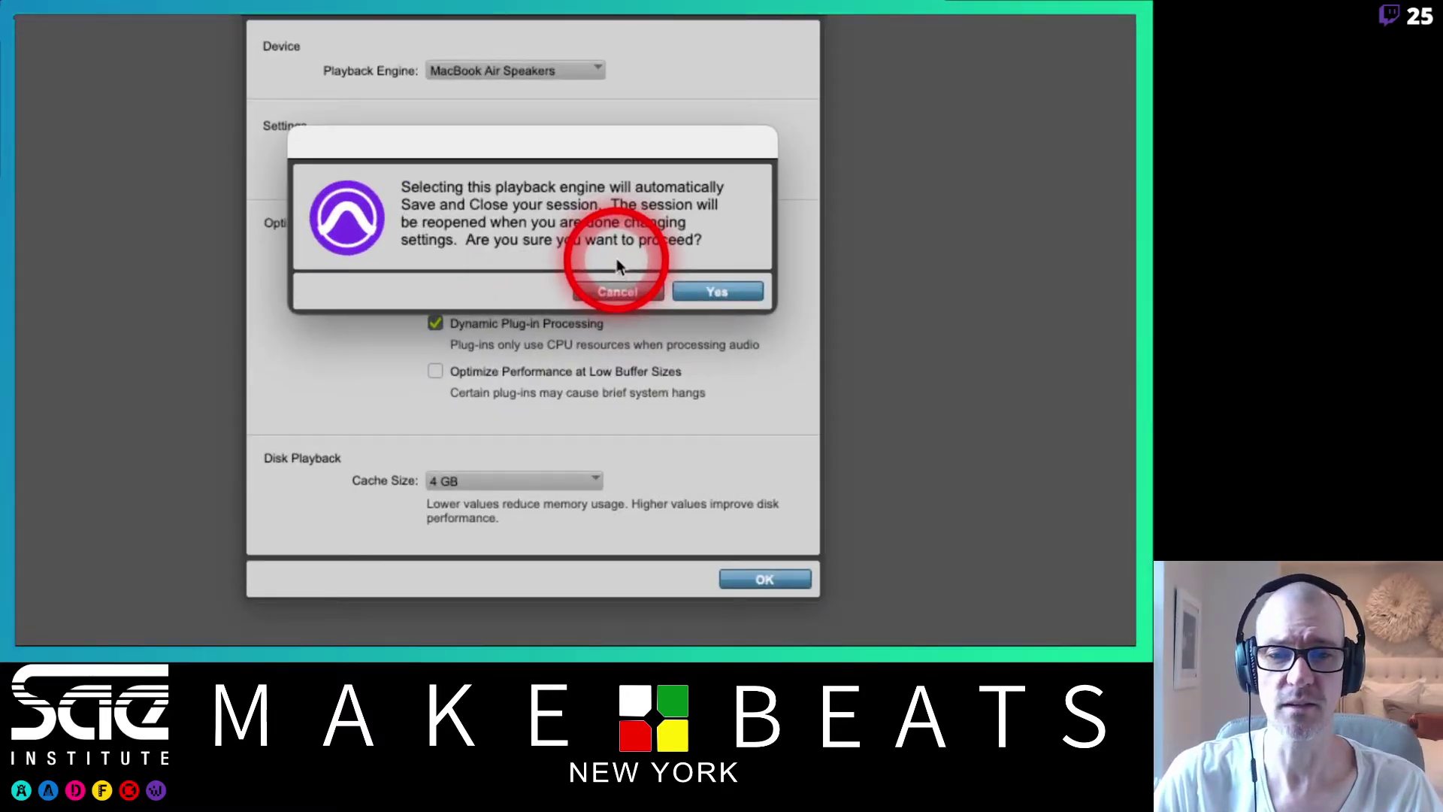
click(704, 291)
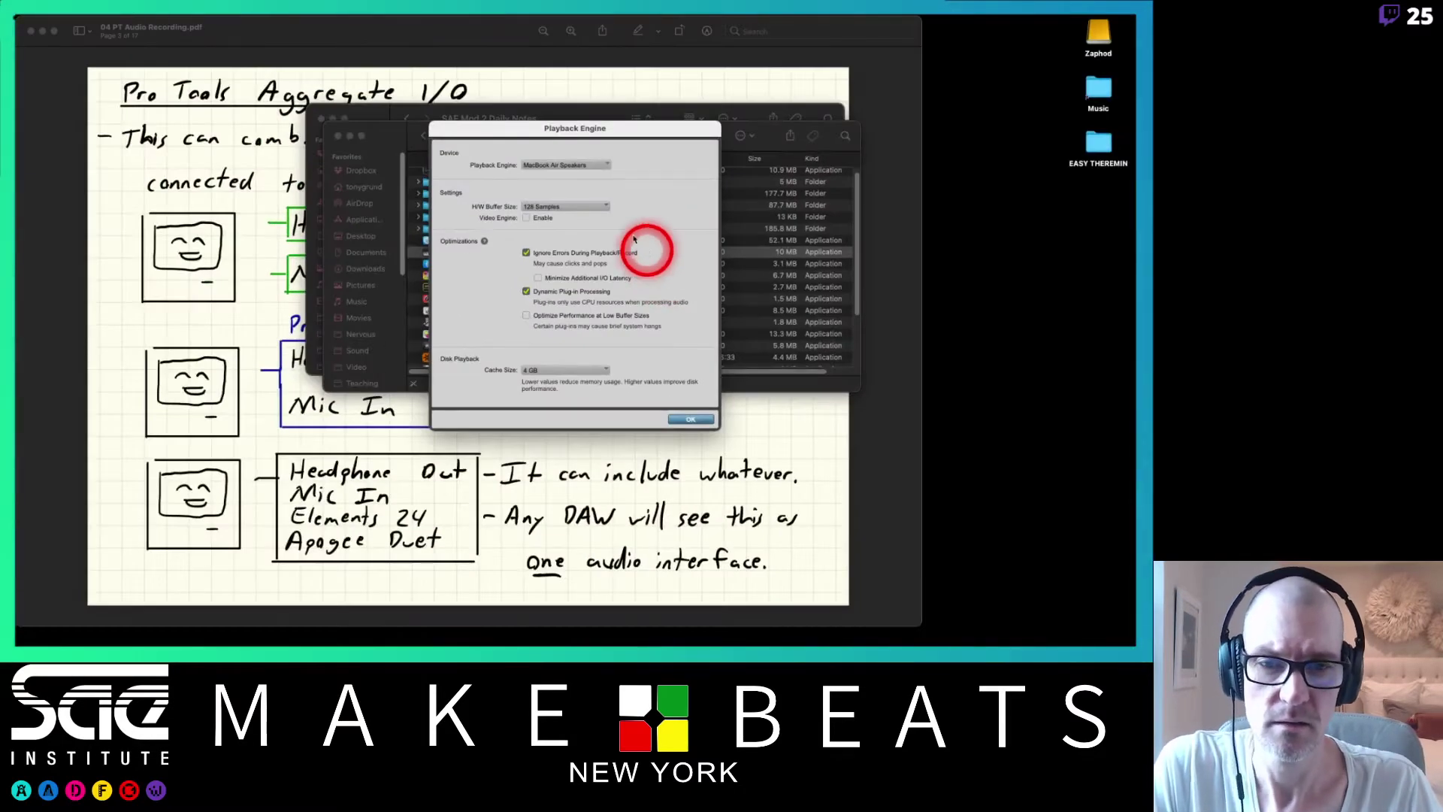
click(692, 419)
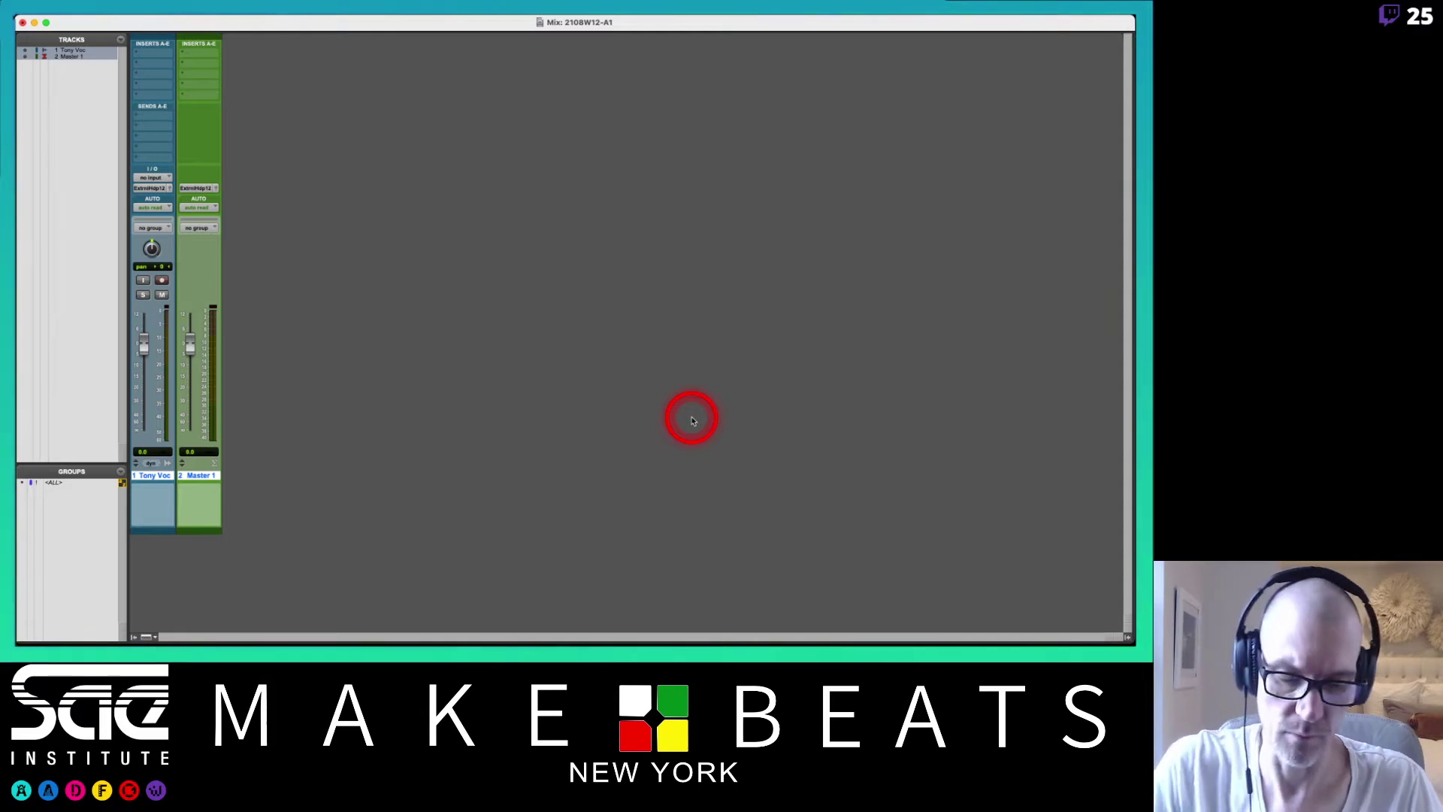
- Change the playback engine to Pro Tools Aggregate I/O, accept saving and closing the session, and confirm the settings to reopen it
click(361, 20)
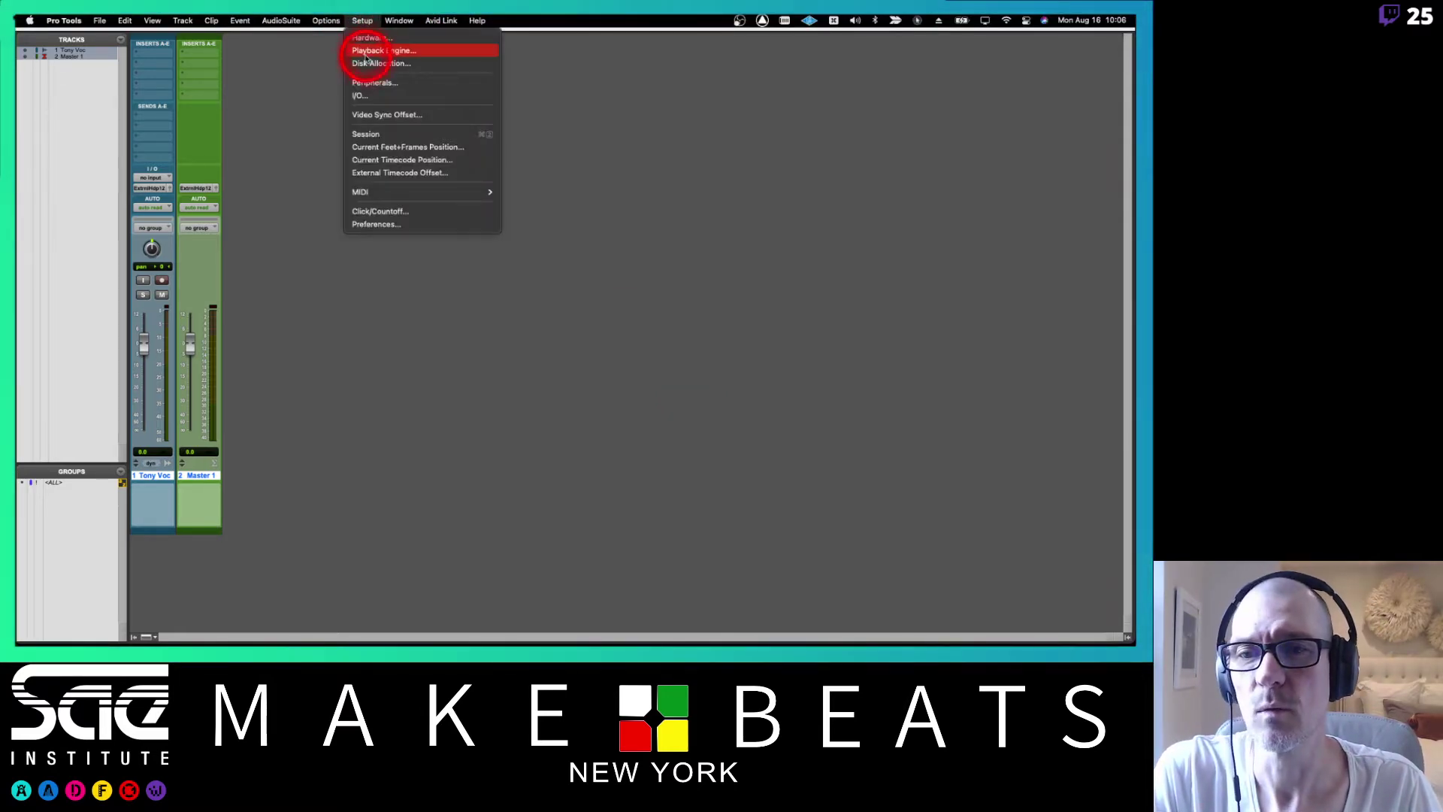
click(366, 52)
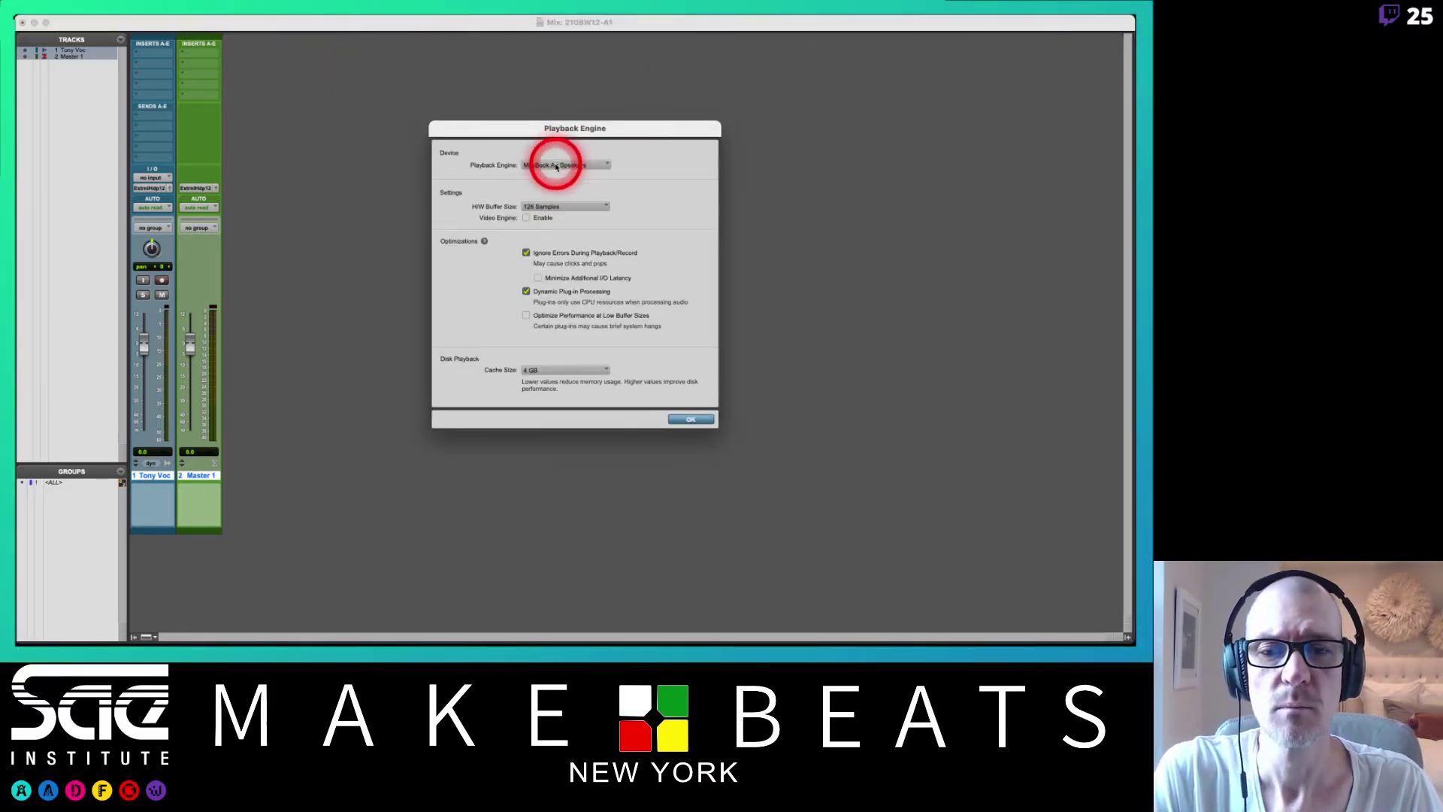
click(556, 167)
click(569, 86)
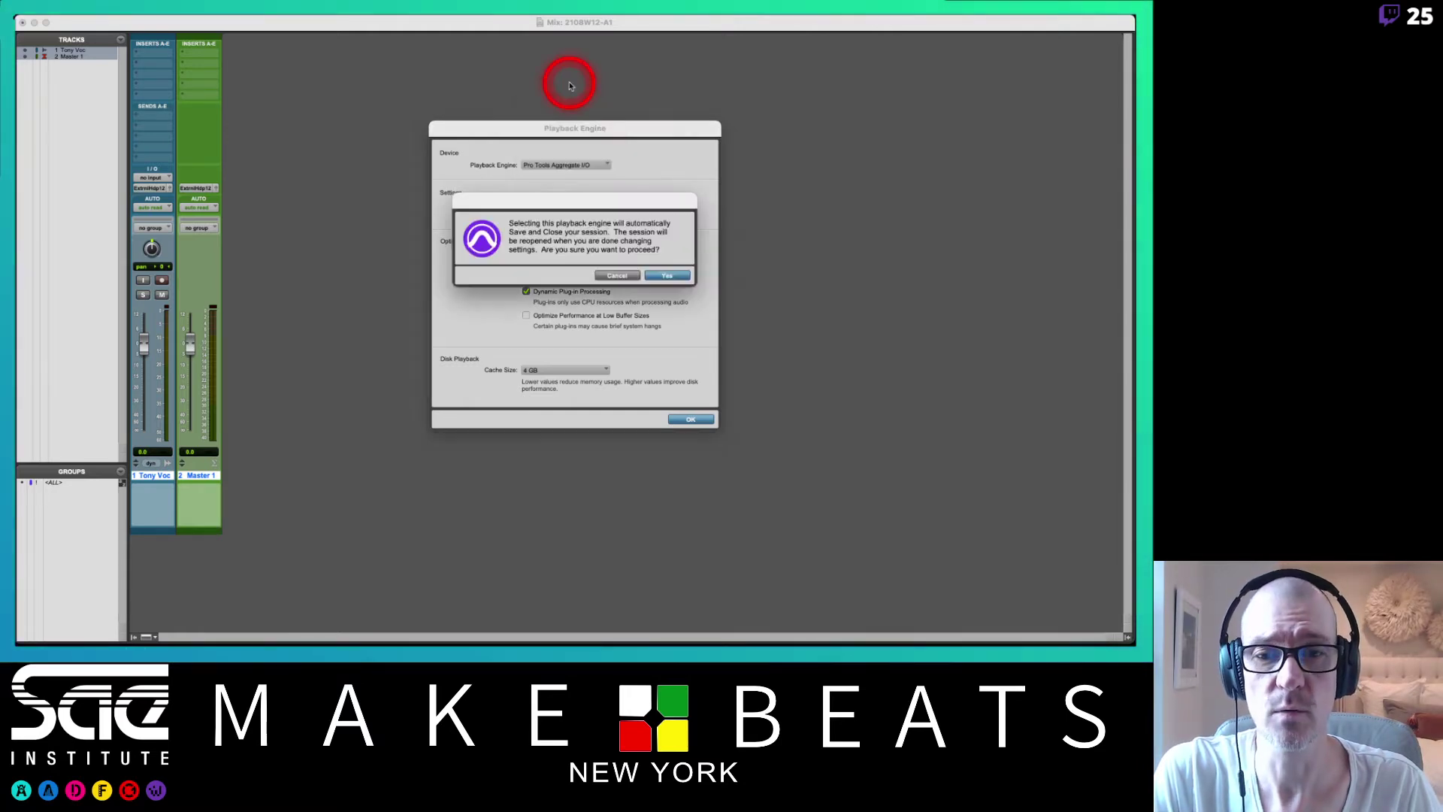
click(656, 275)
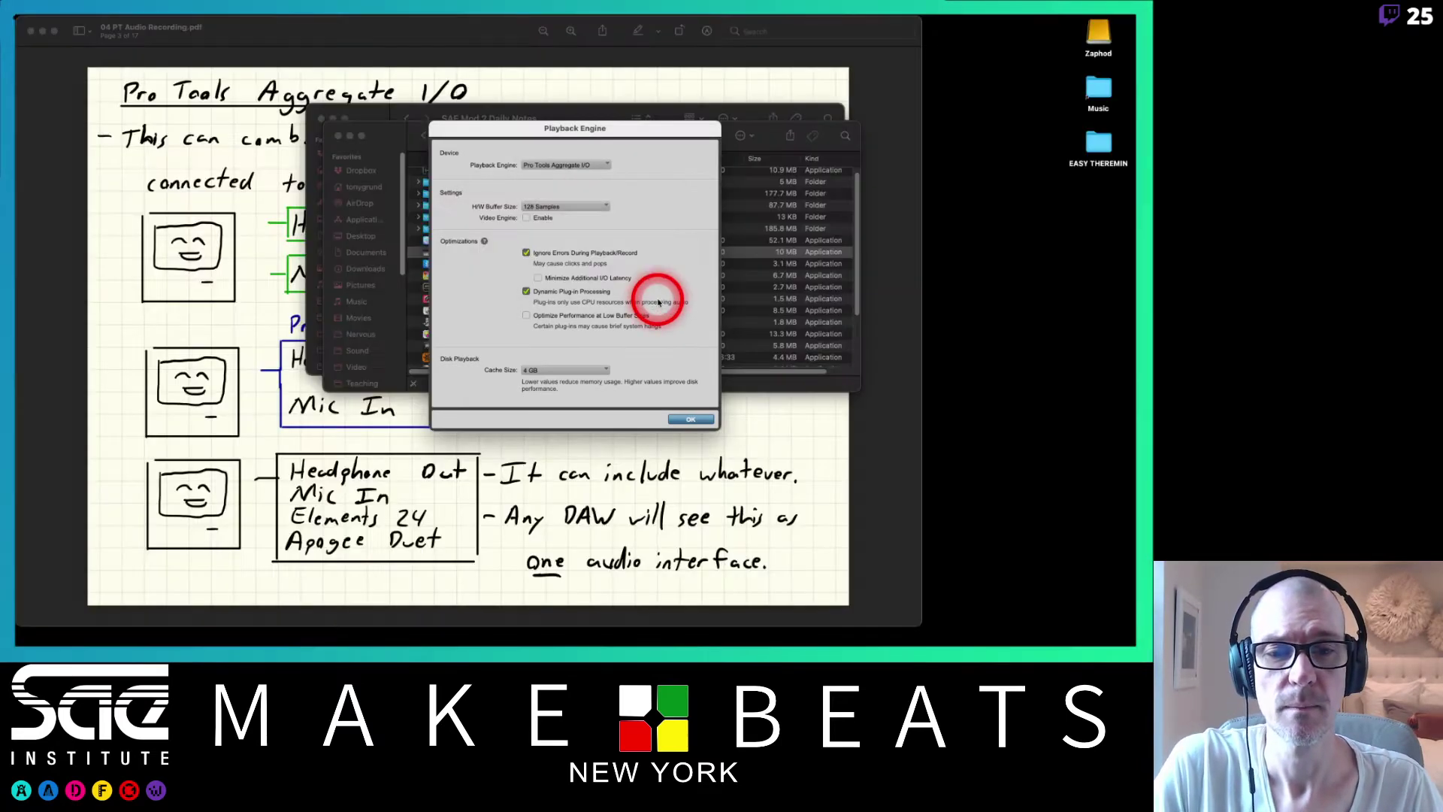
click(686, 420)
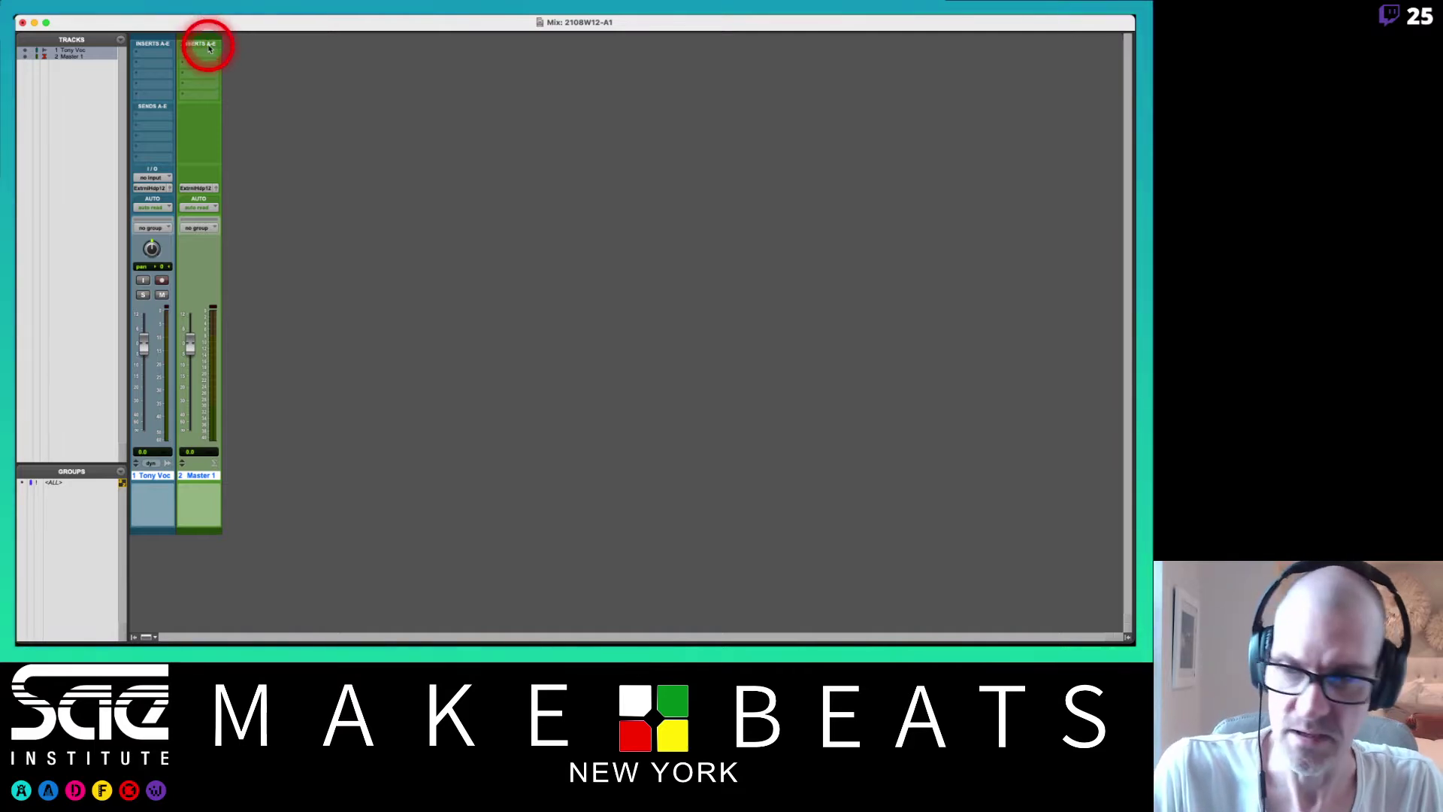
- Delete the vocal track and the Master 1 track from the session
right_click(197, 476)
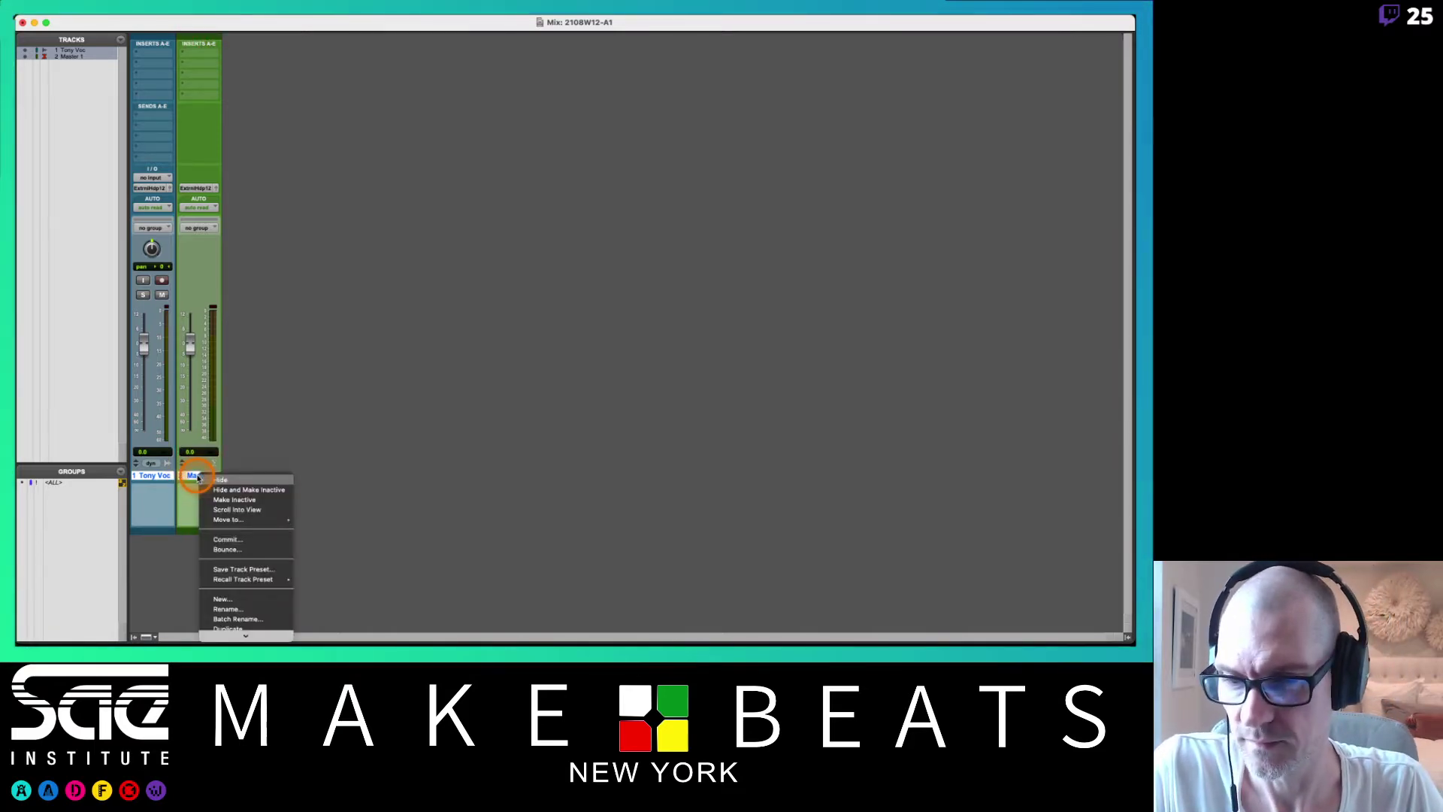
click(228, 618)
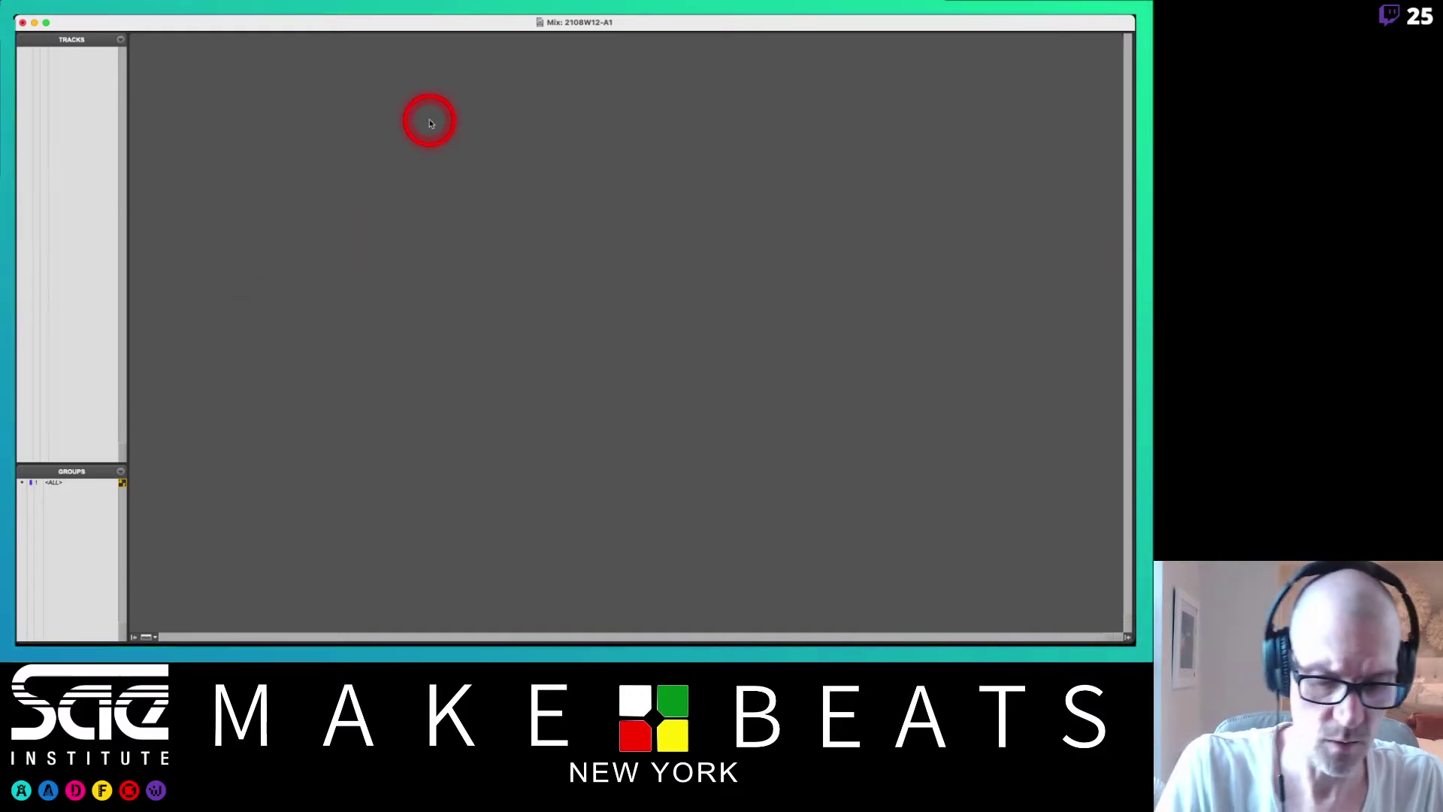
key(super+equal)
key(super+equal)
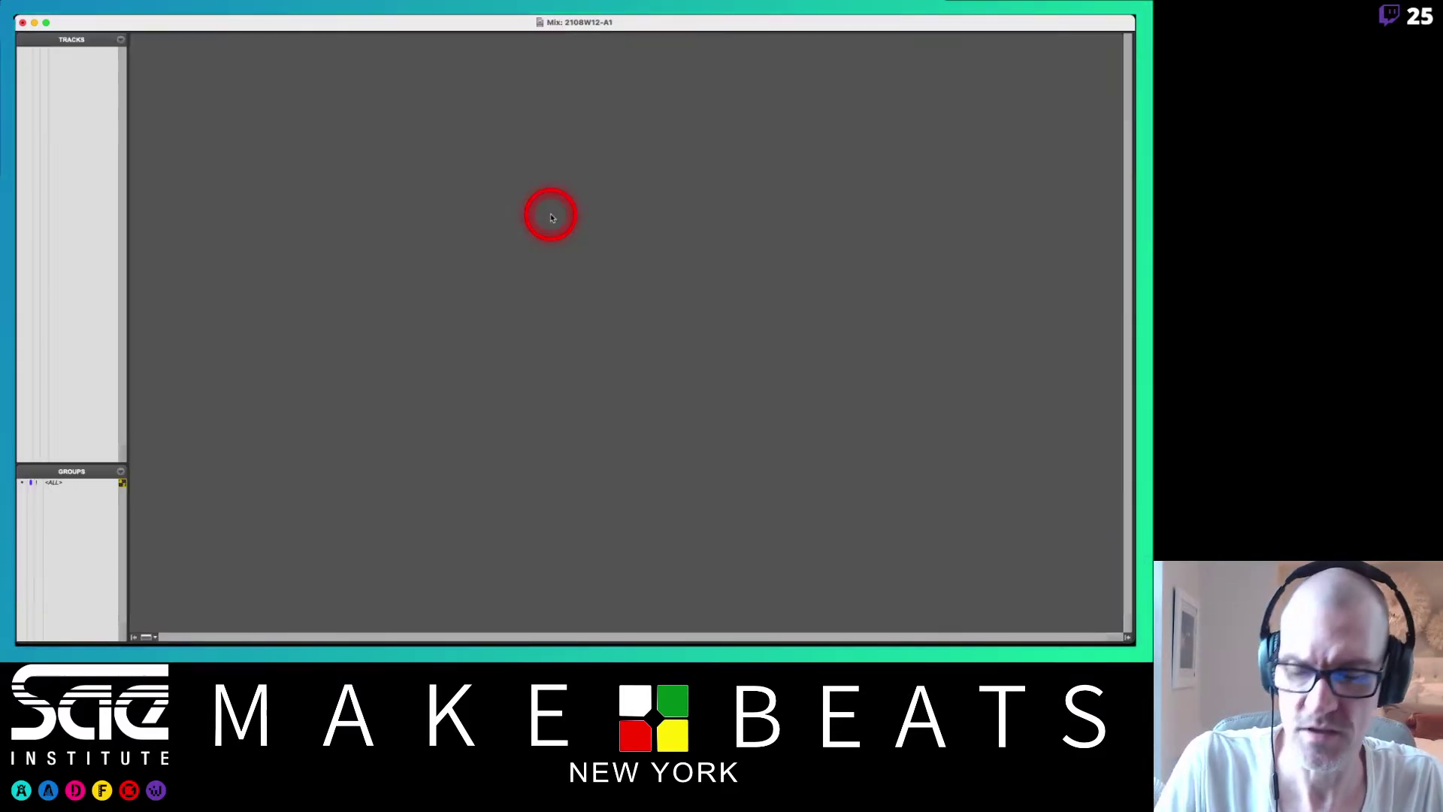
- Set up one new mono audio track in Samples, named after the vocalist with "Voc" appended
mouse_move(225, 20)
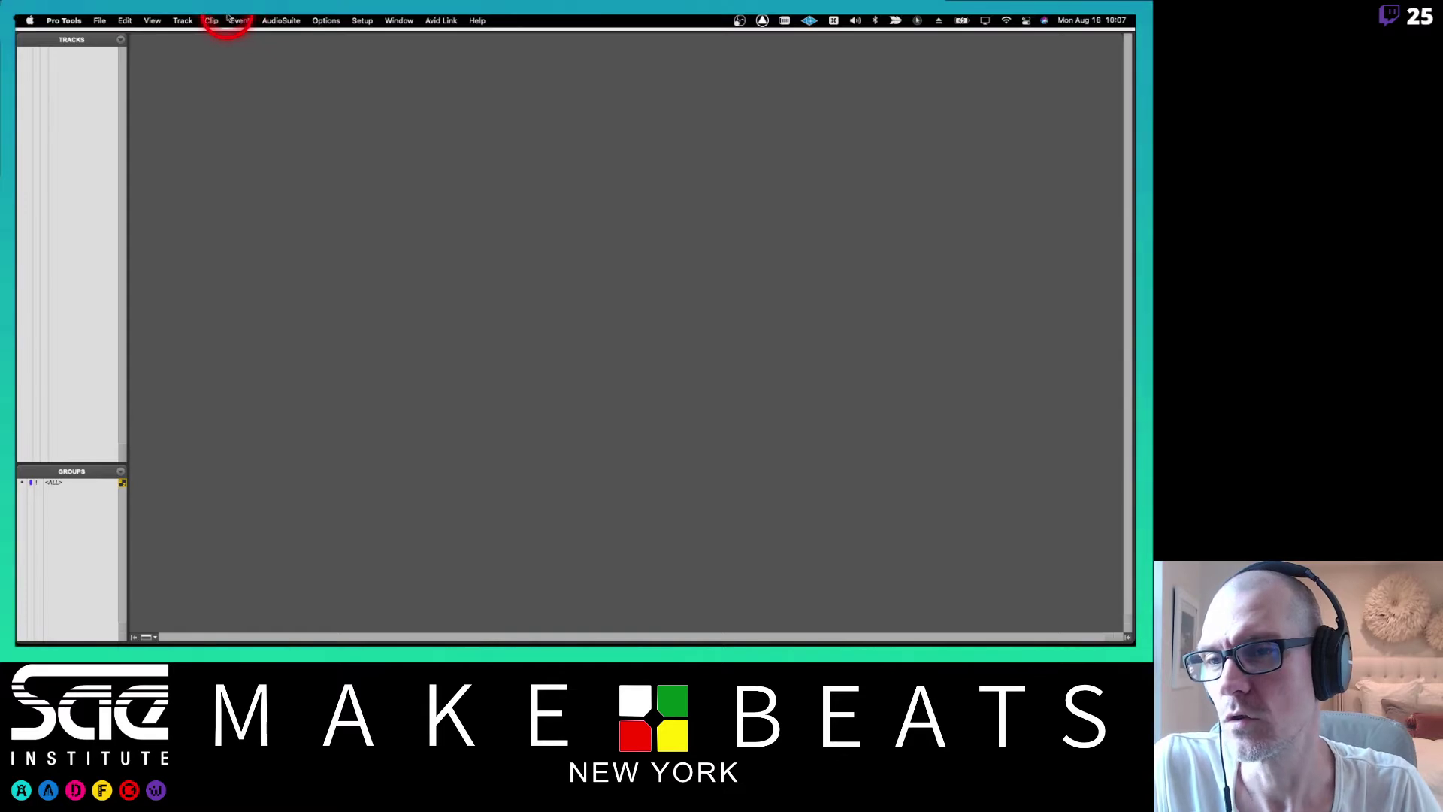
click(182, 21)
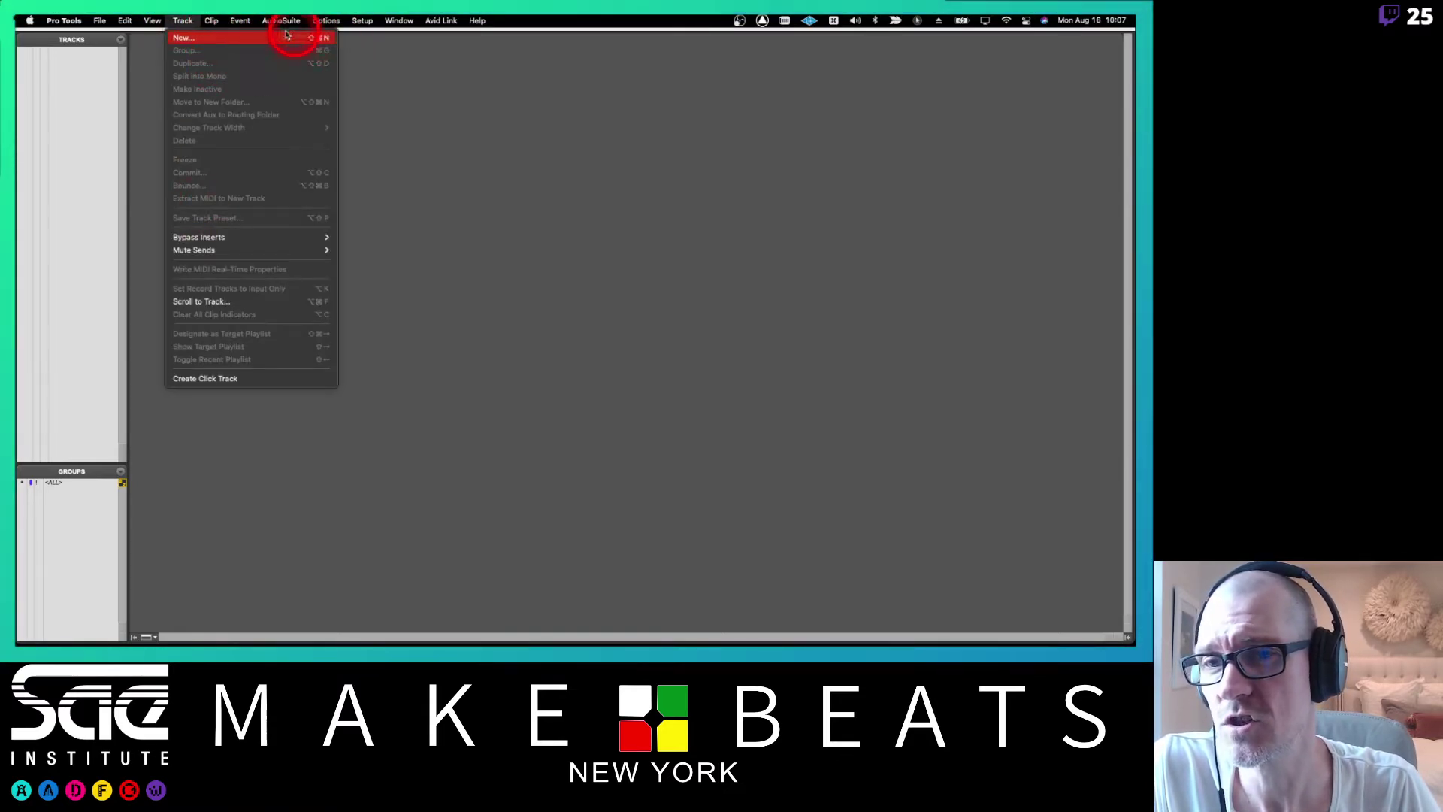
click(369, 48)
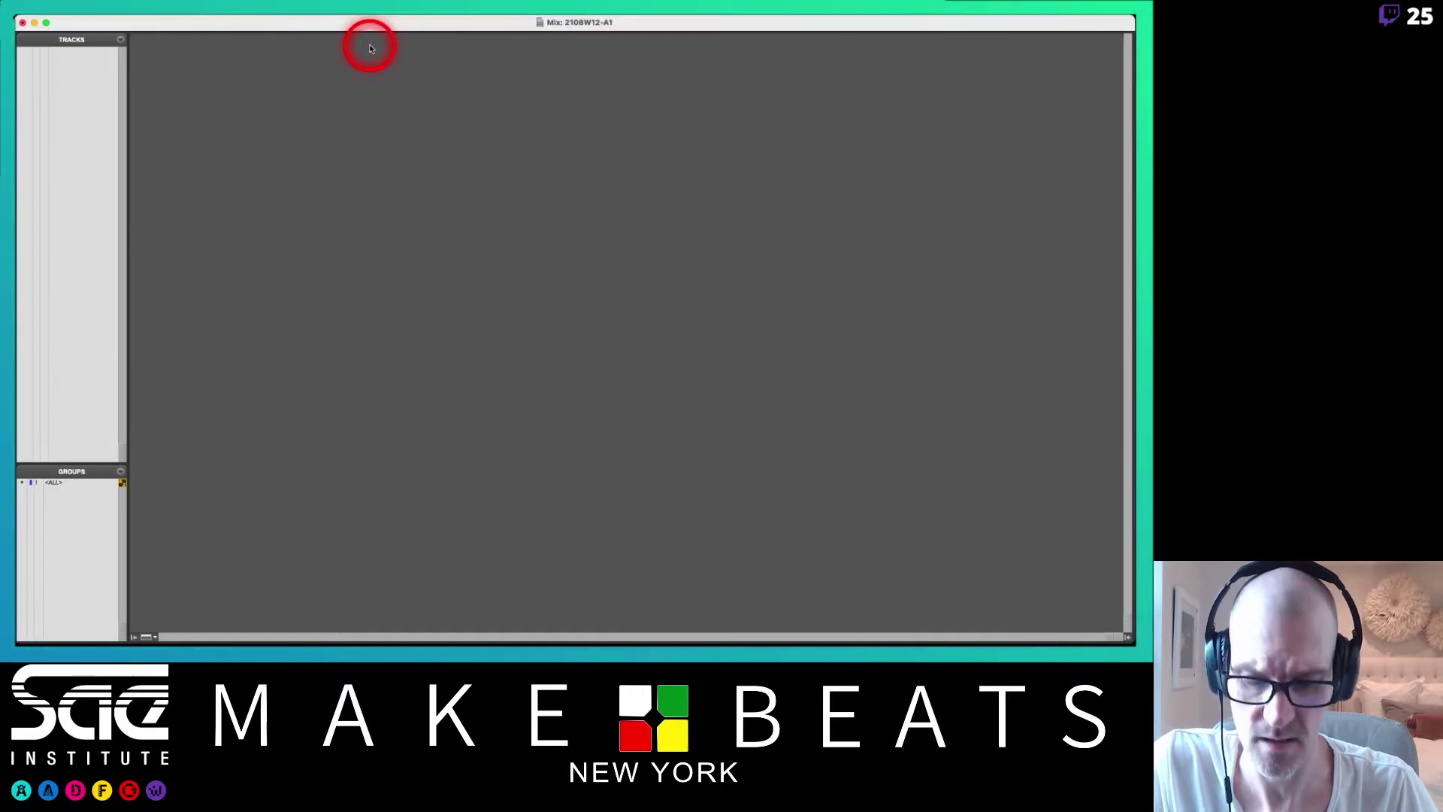
key(super+shift+n)
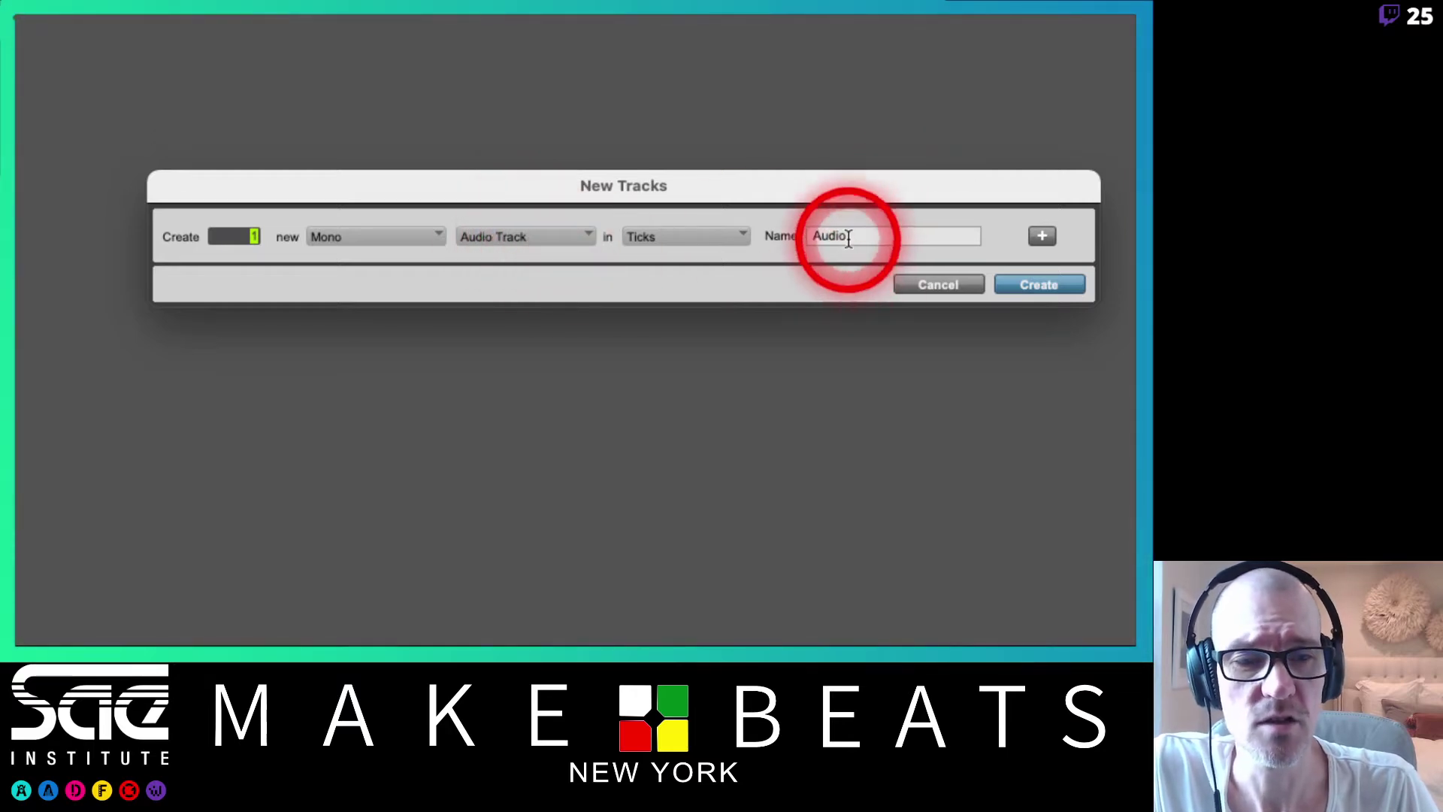
double_click(847, 238)
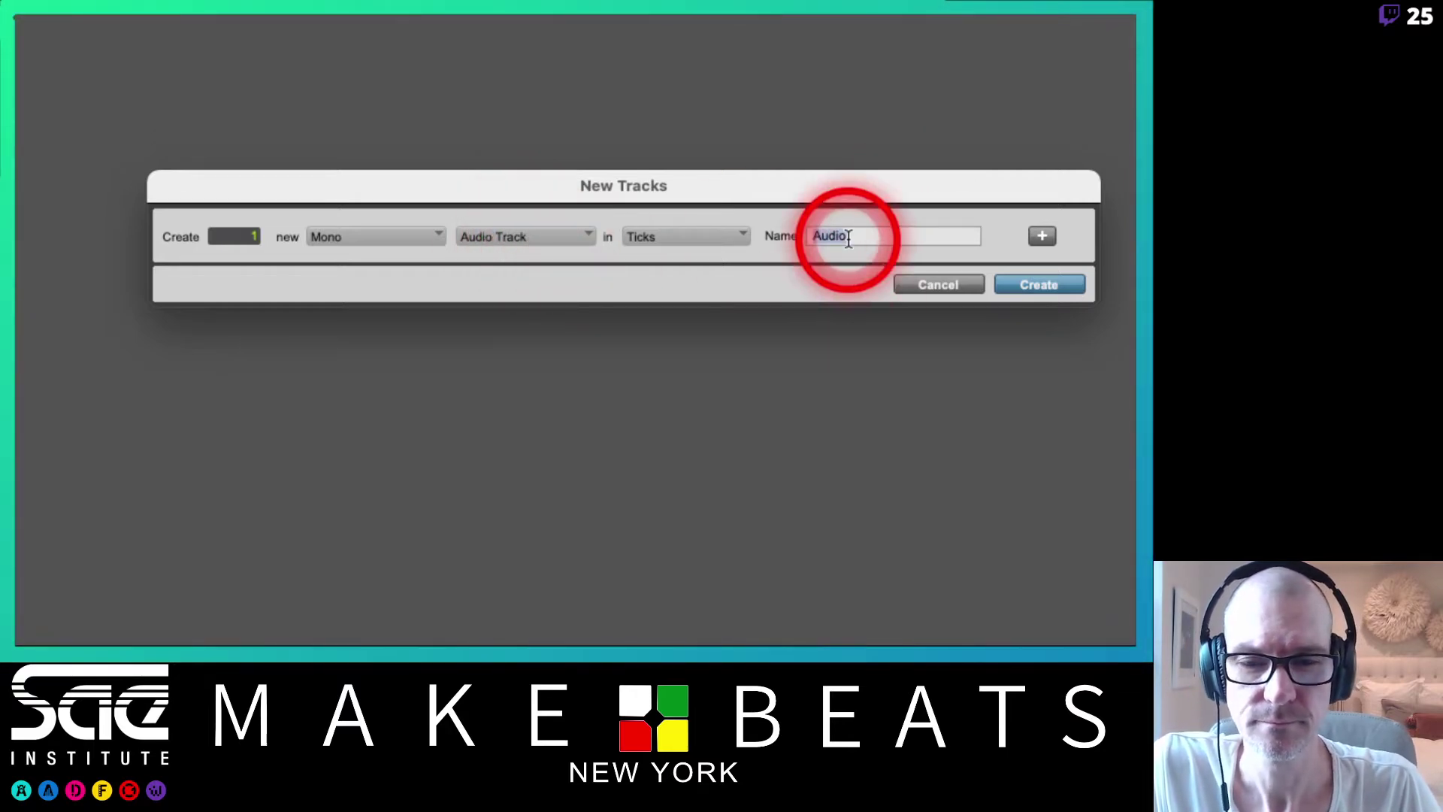
click(718, 237)
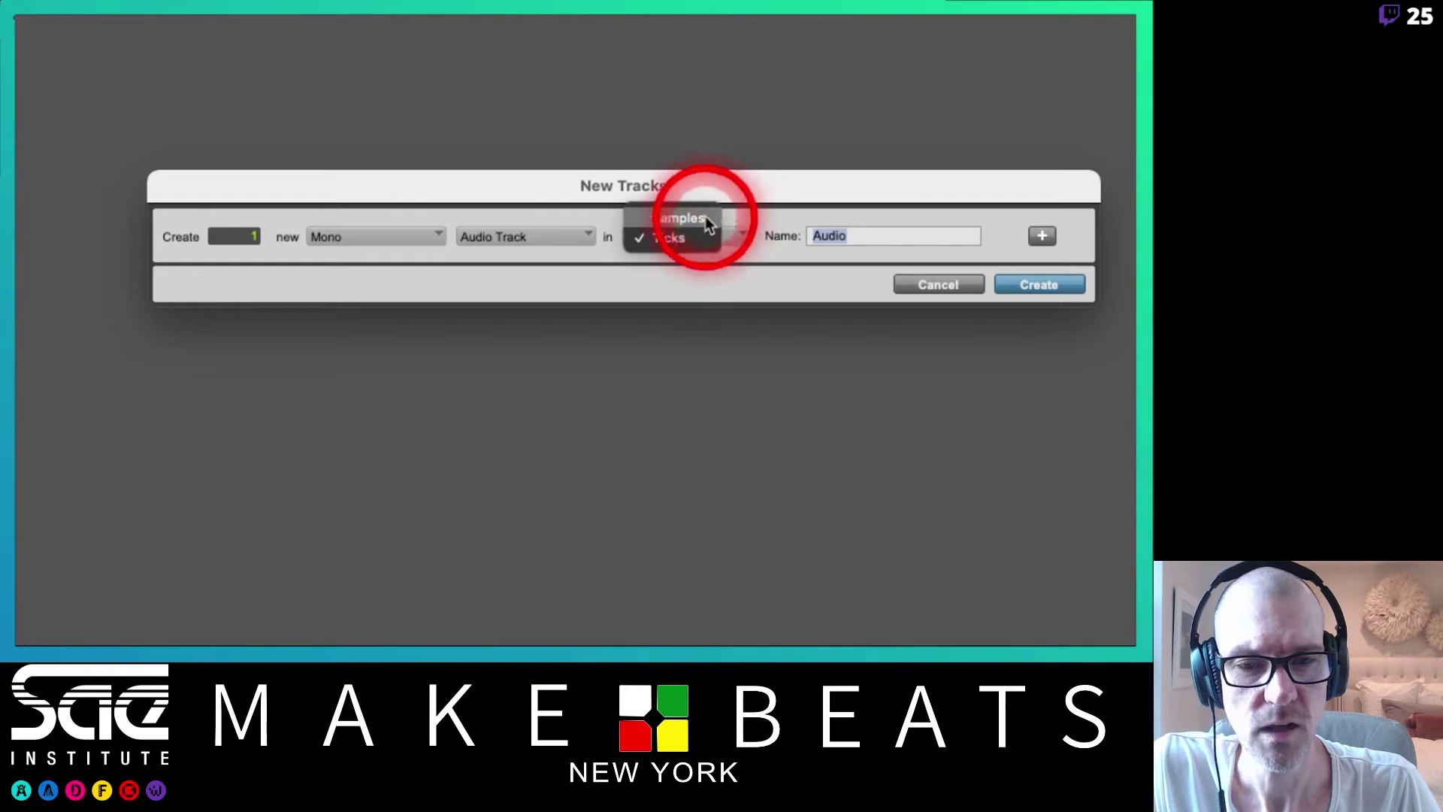
click(705, 215)
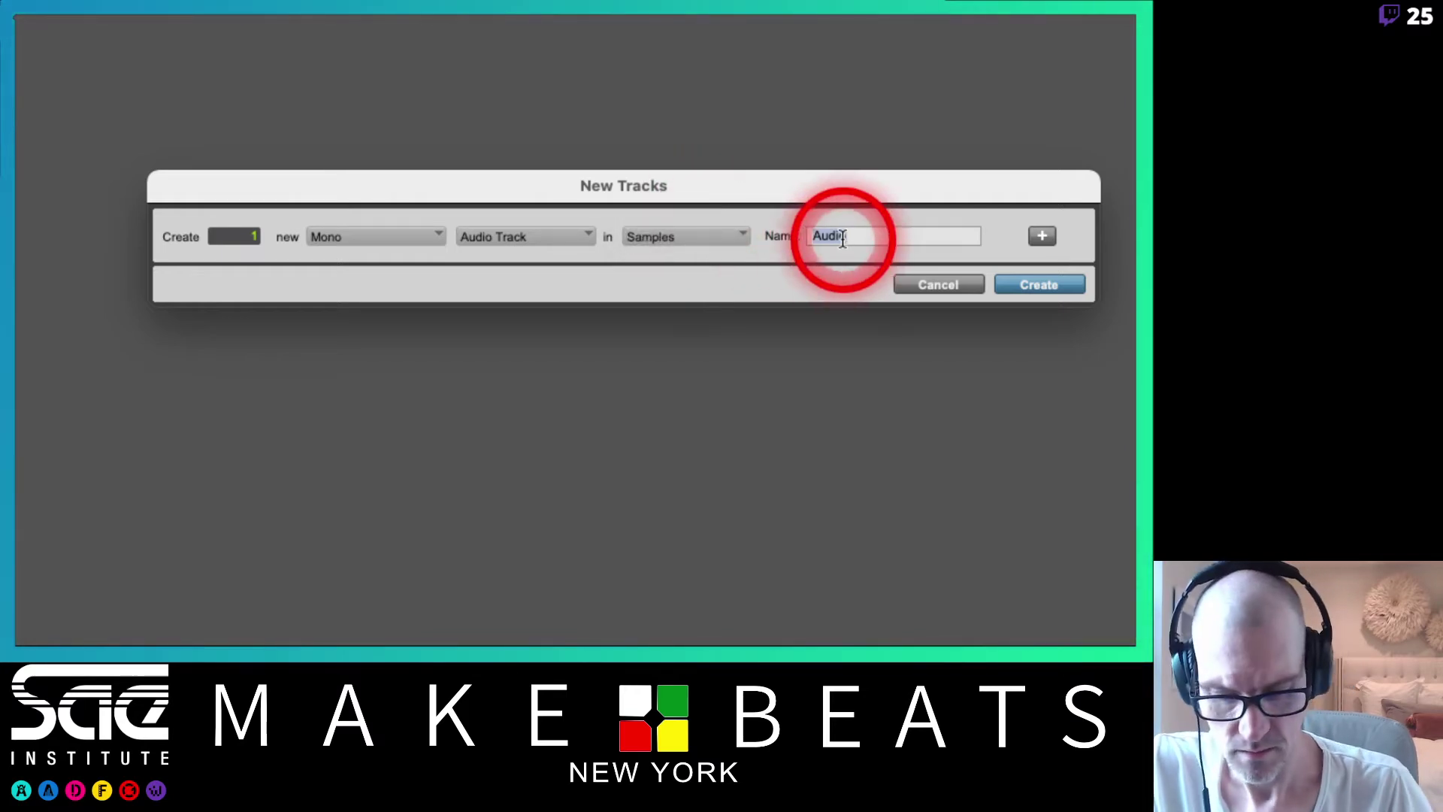
text(Tony Voc)
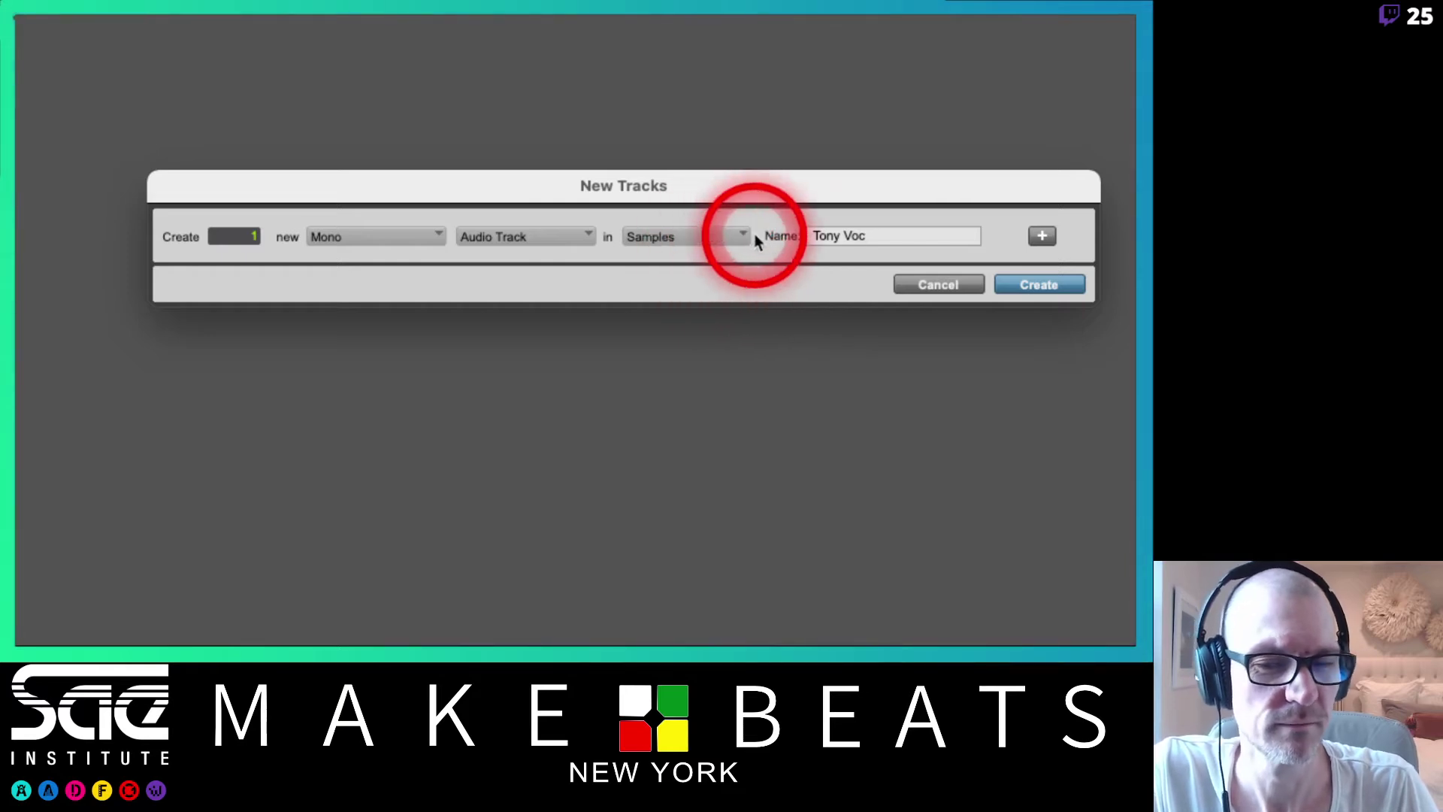
- Add a stereo Master Fader in Samples named Master to the new tracks list and create both tracks
click(1043, 239)
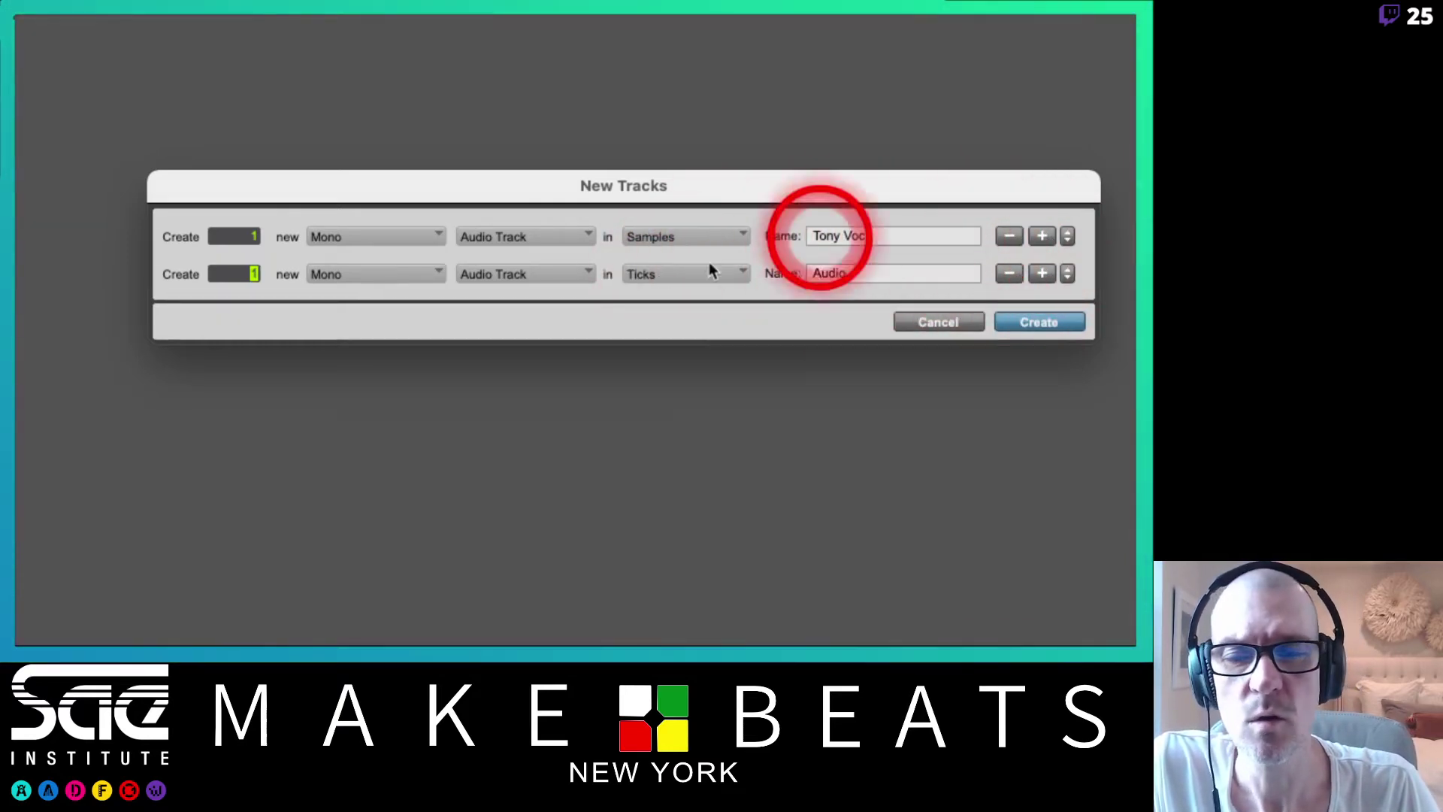
click(406, 276)
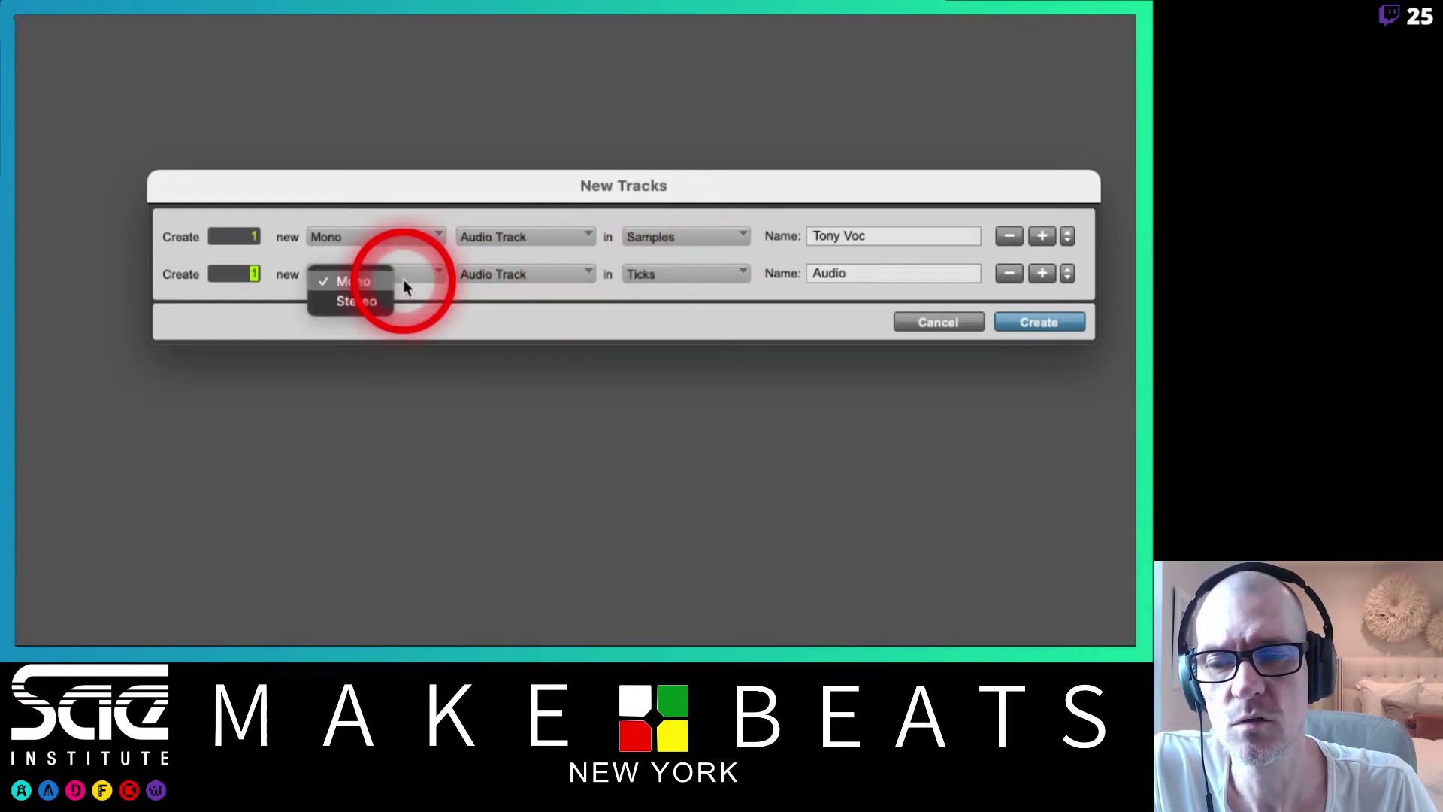
click(354, 304)
click(489, 293)
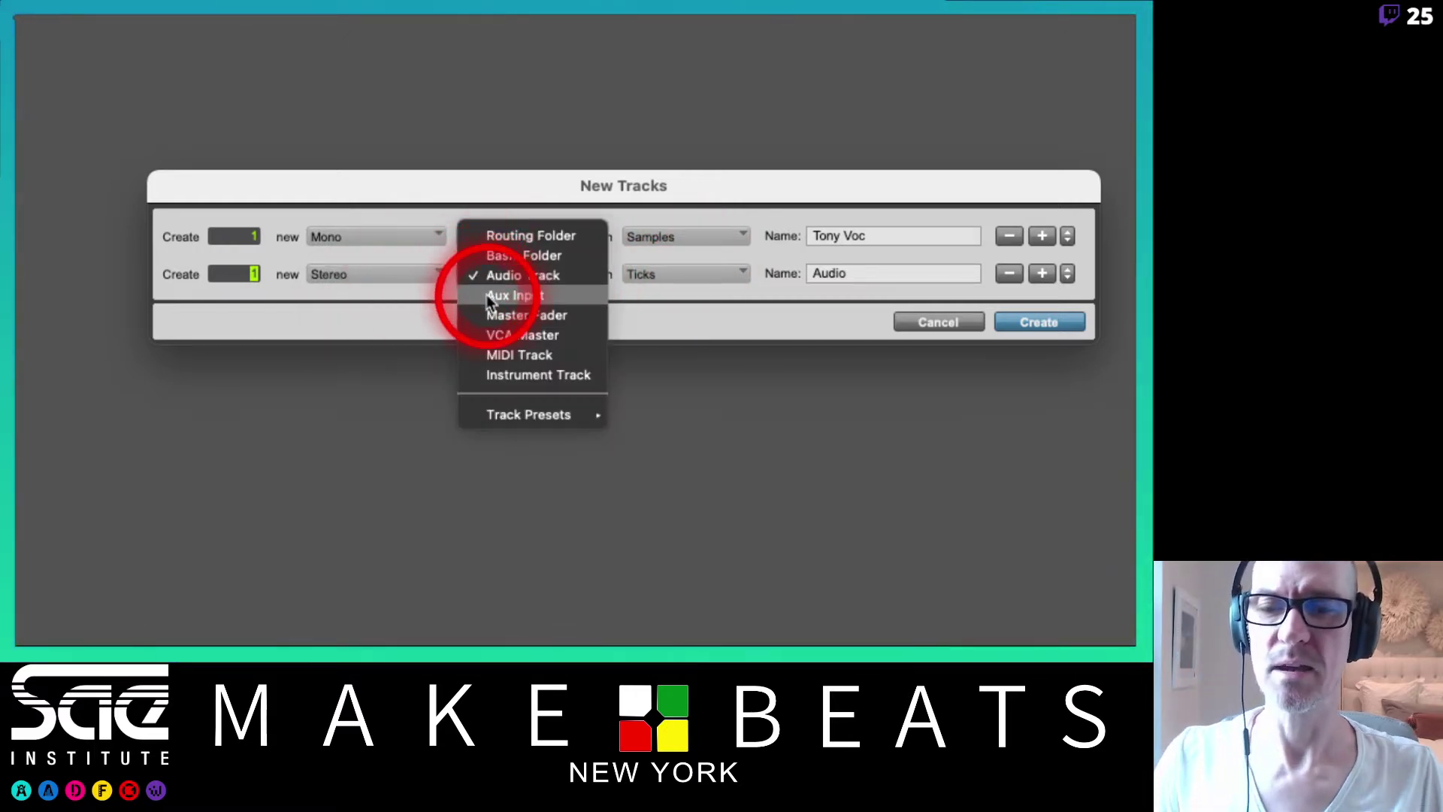
click(490, 315)
click(684, 274)
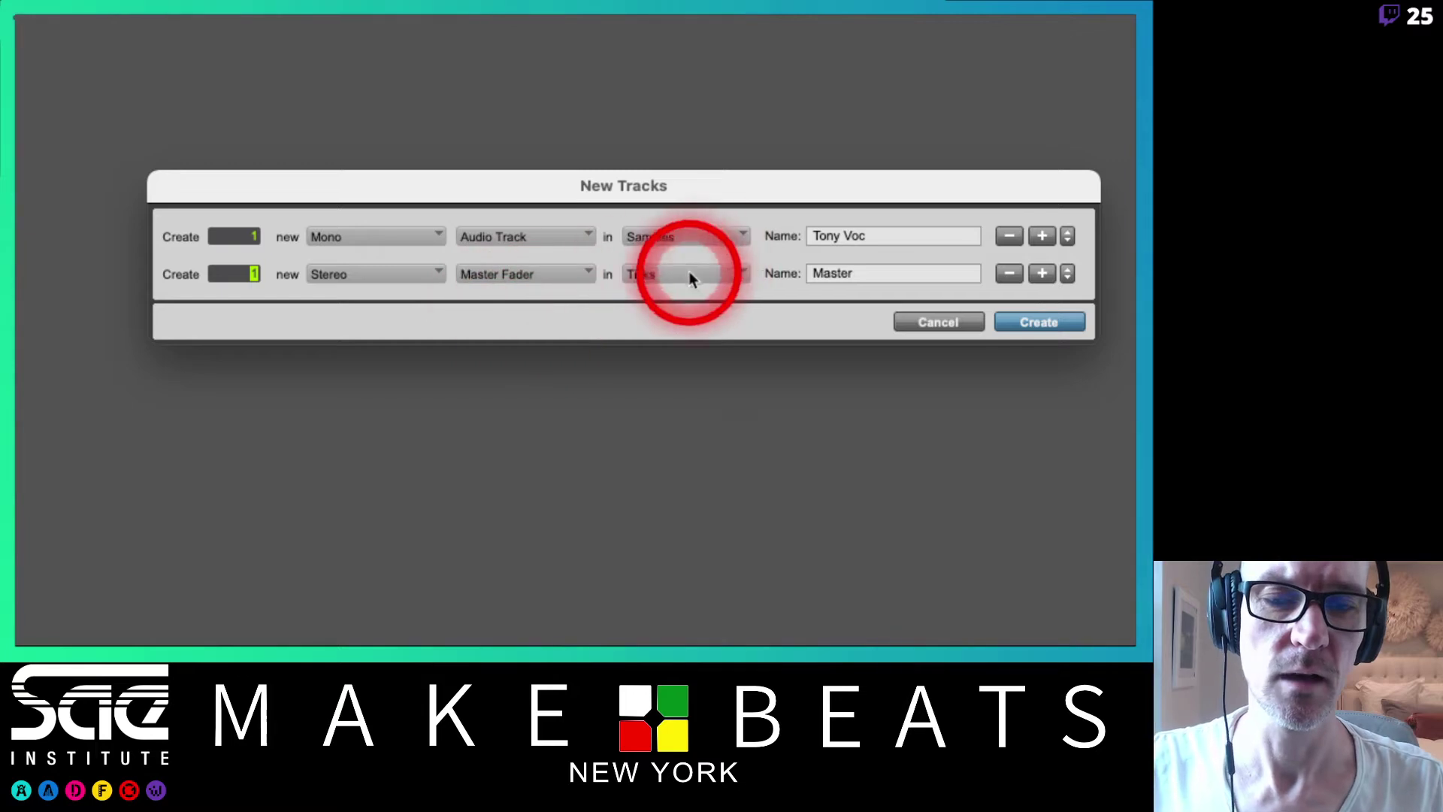
click(688, 259)
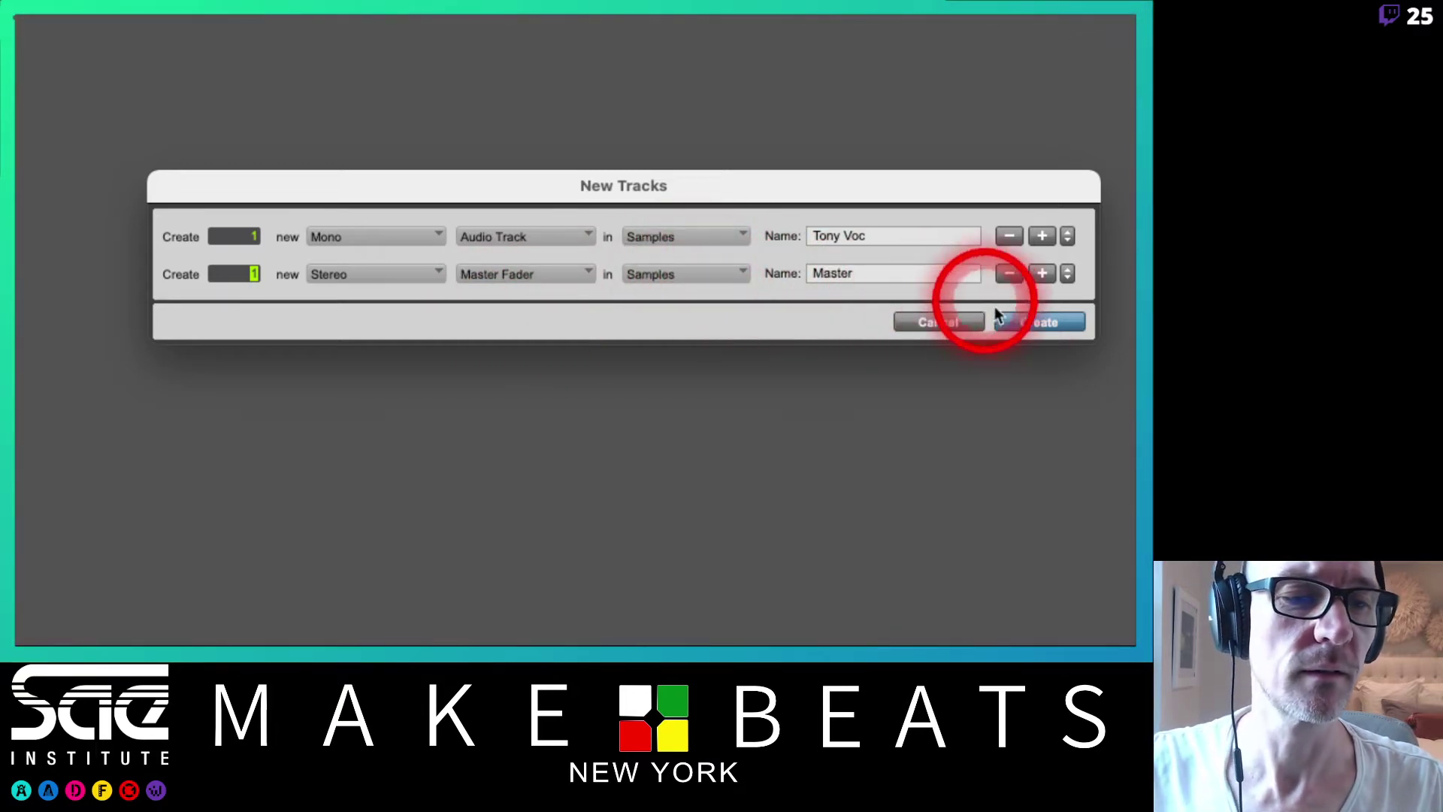
click(1034, 335)
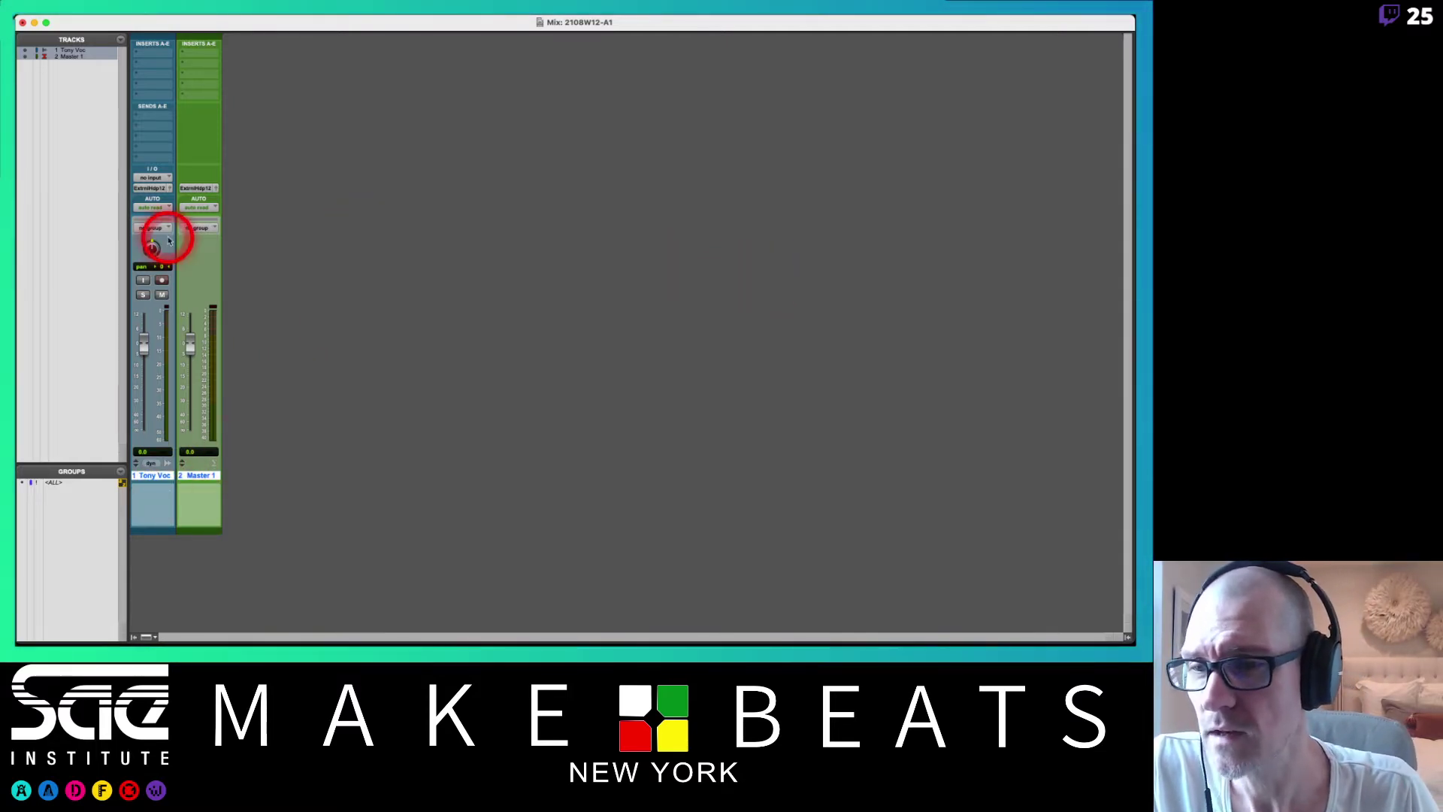
- Review the vocal track's available output and input paths without changing its routing
click(152, 187)
mouse_move(162, 190)
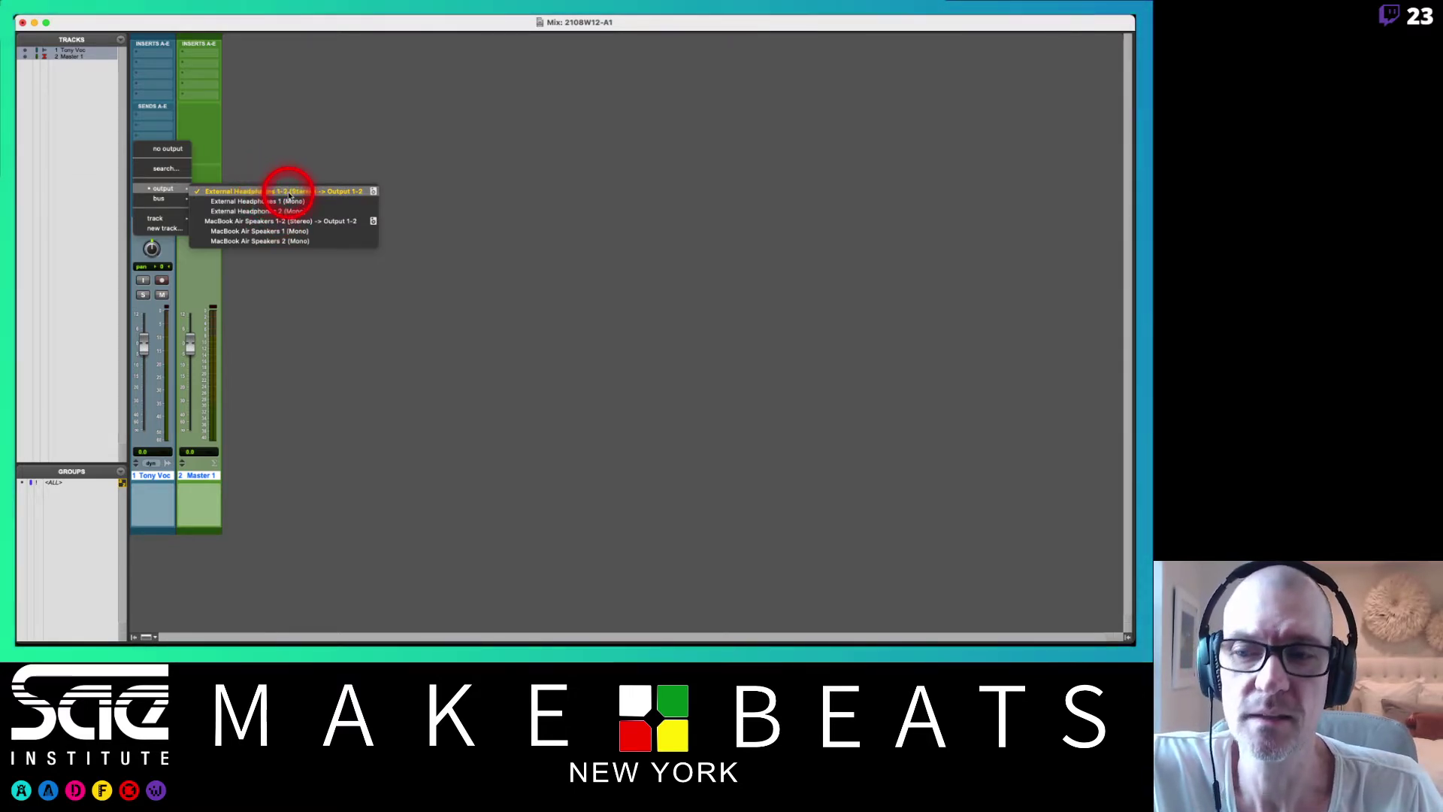
click(284, 163)
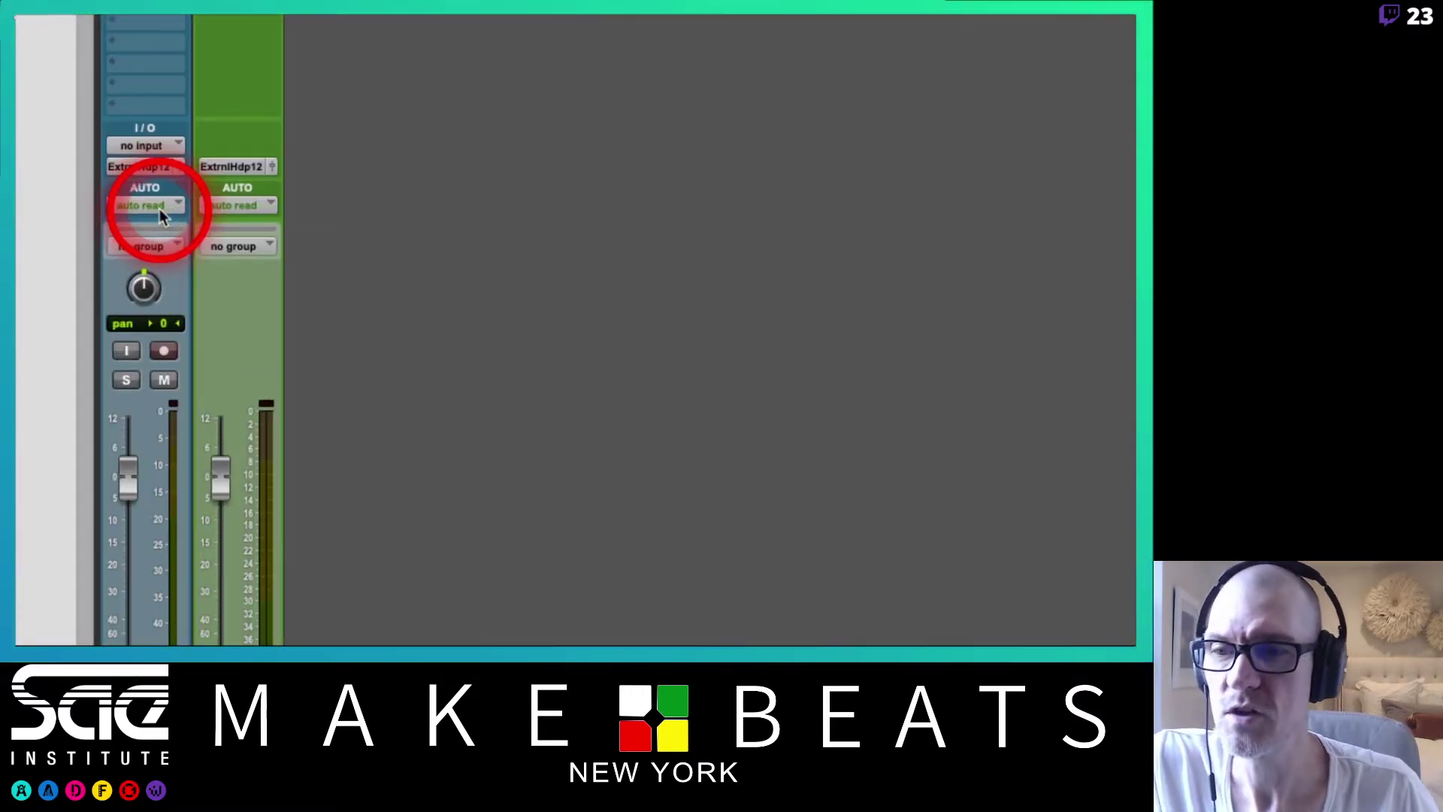
click(146, 142)
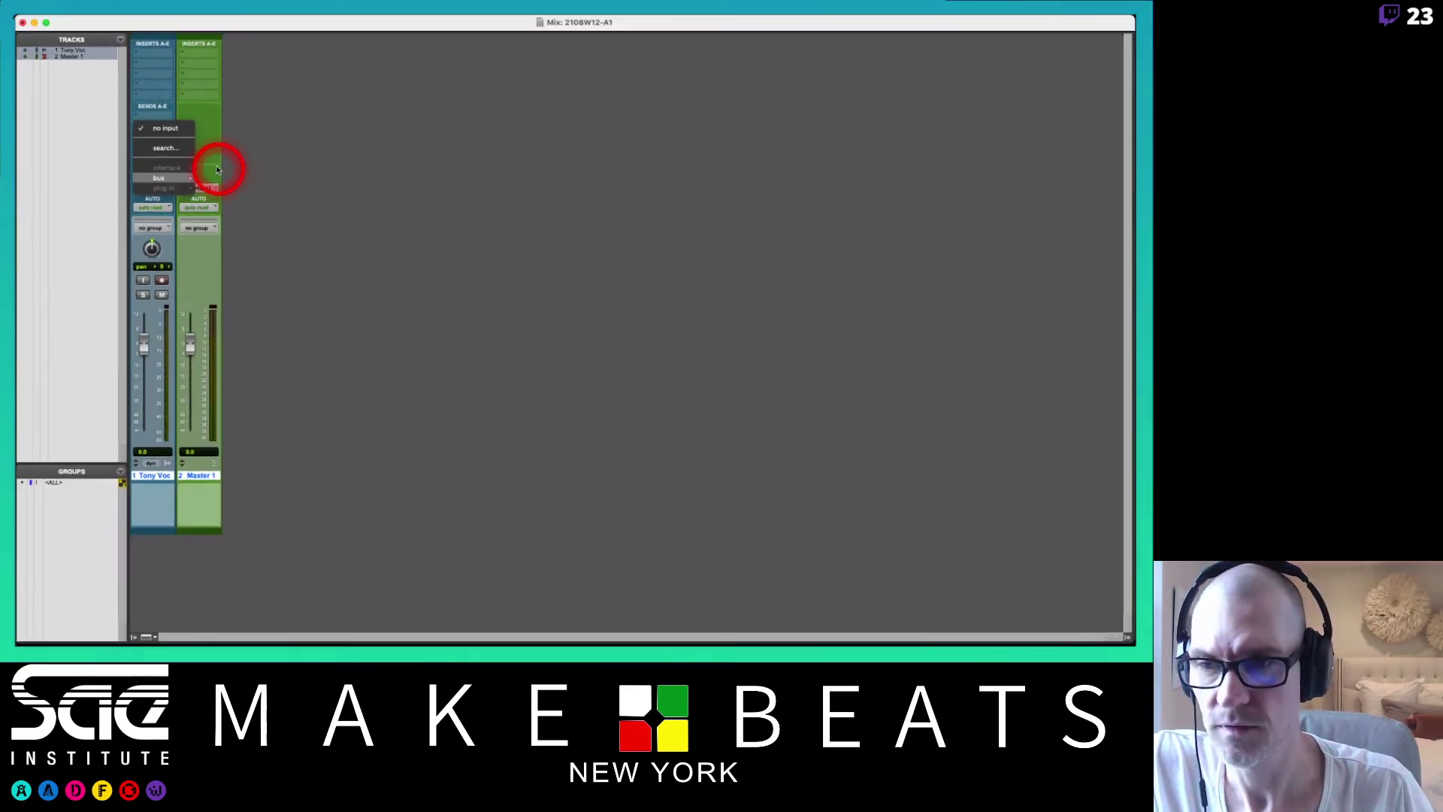
click(361, 142)
- Open the I/O Setup and reset the input paths to their defaults
click(361, 20)
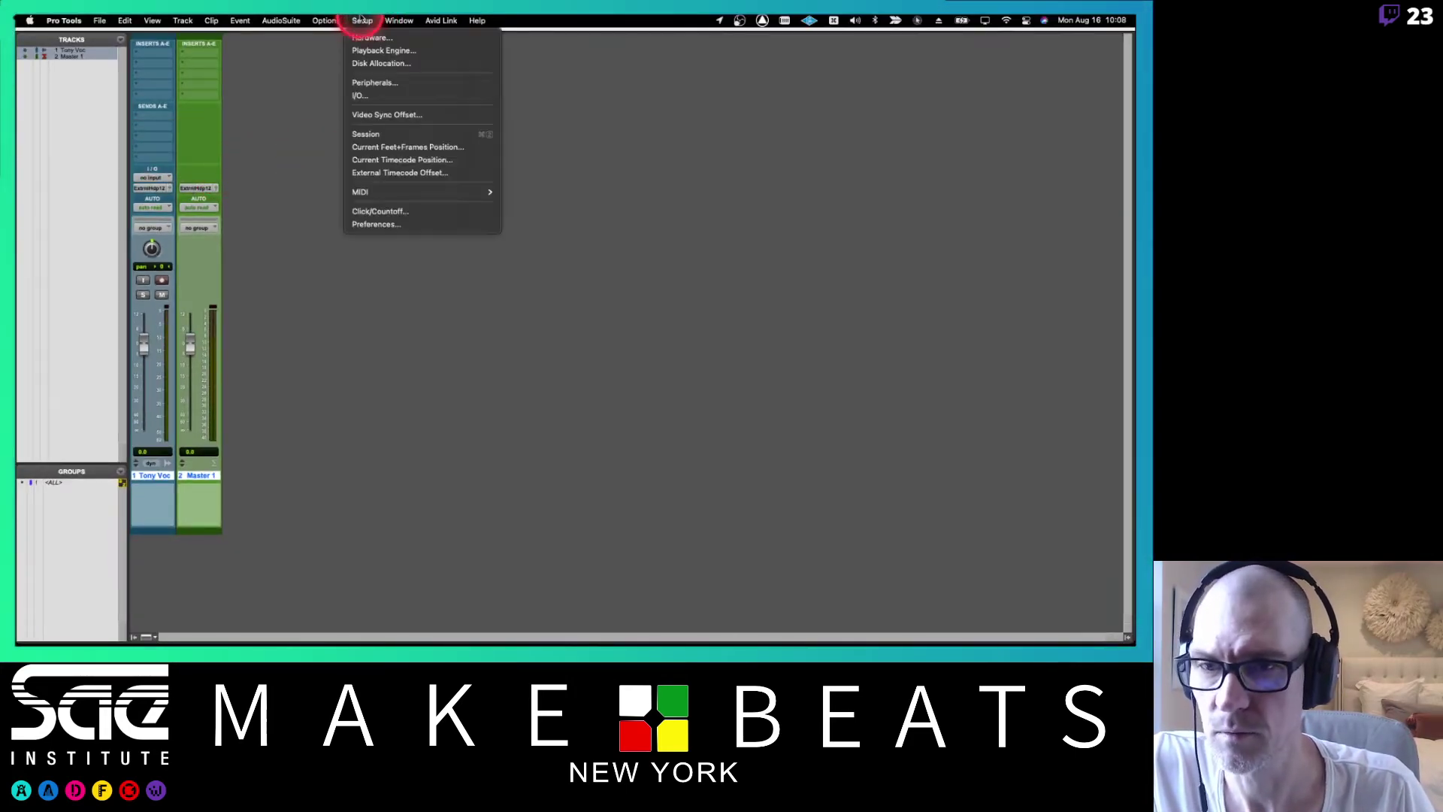
click(362, 97)
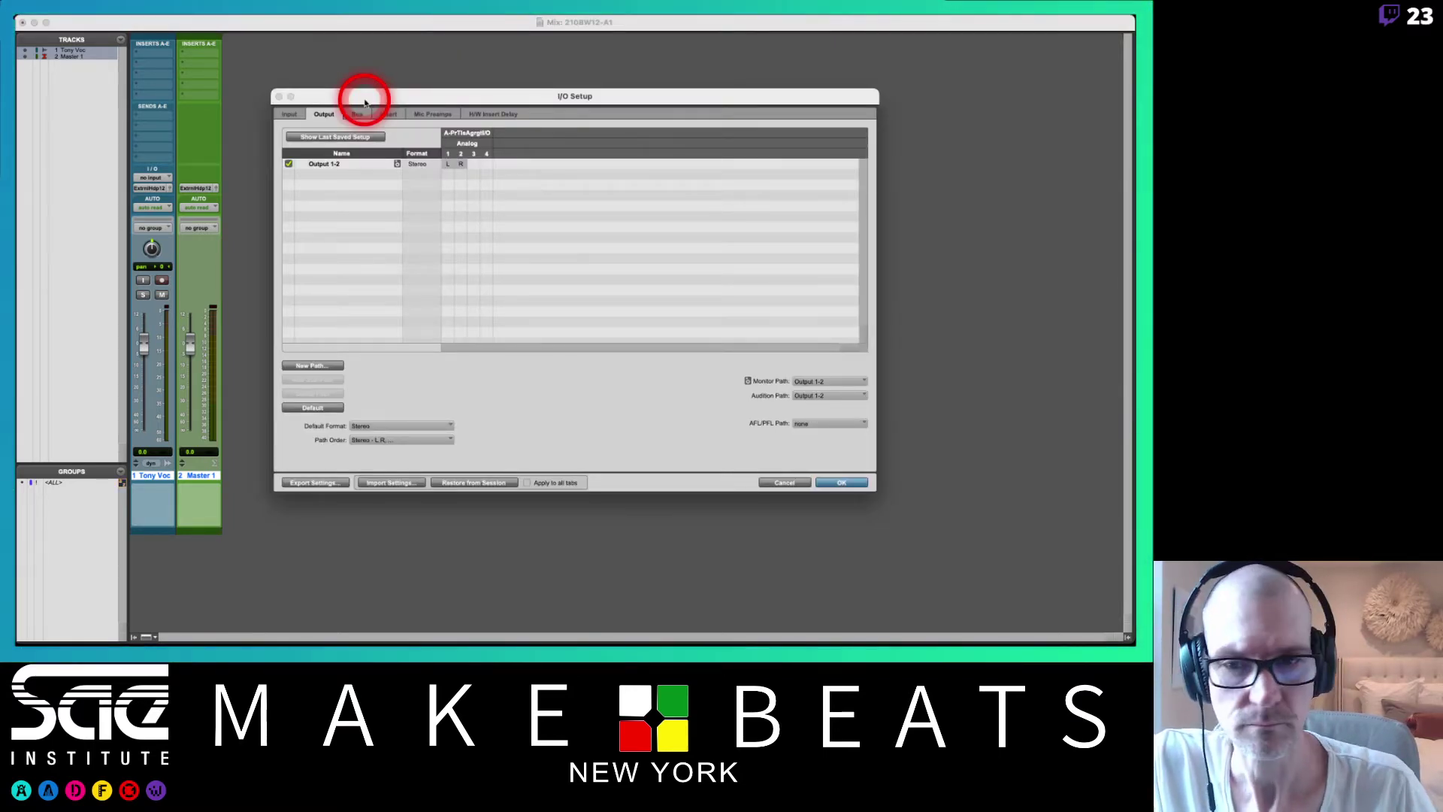
click(291, 117)
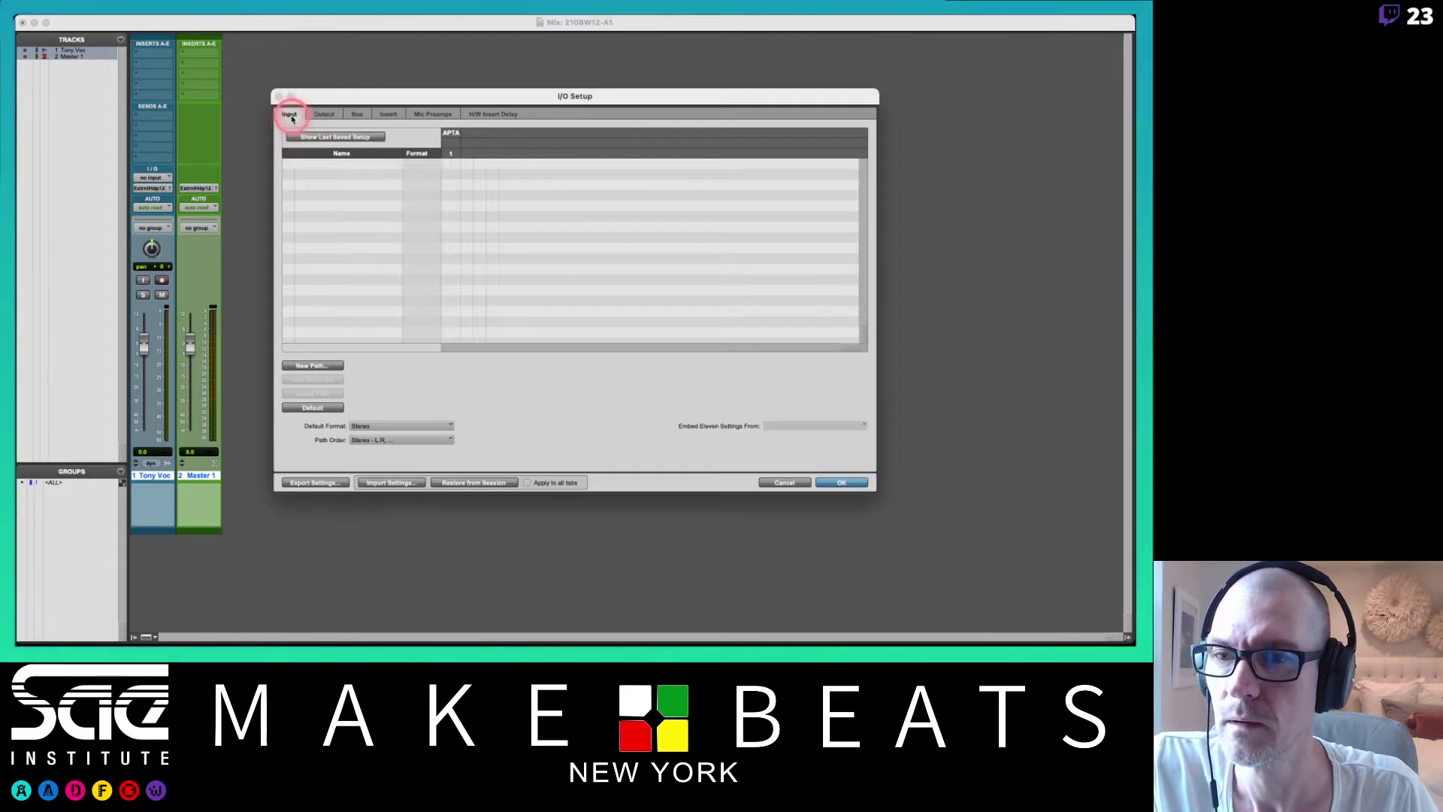
click(322, 118)
click(285, 116)
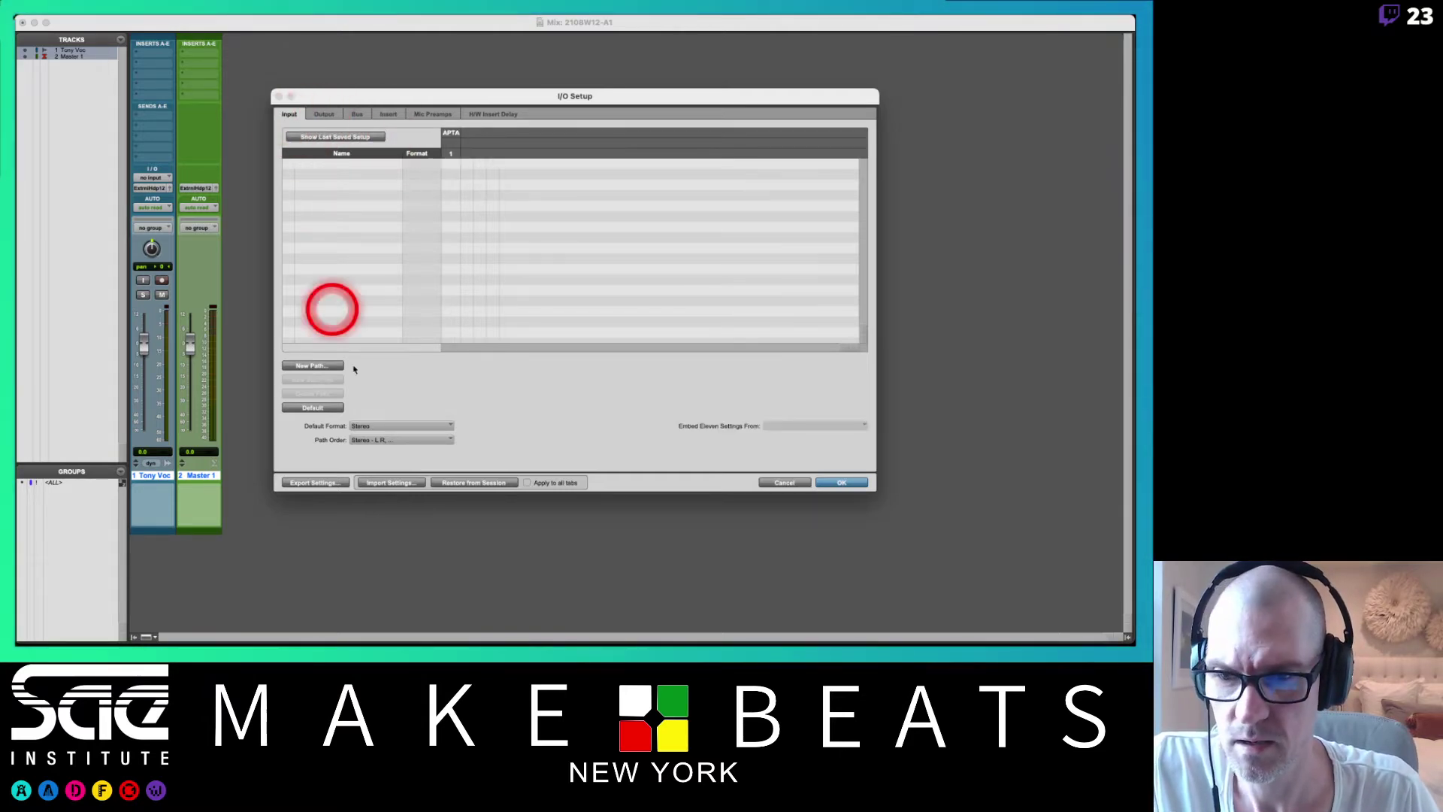
click(311, 408)
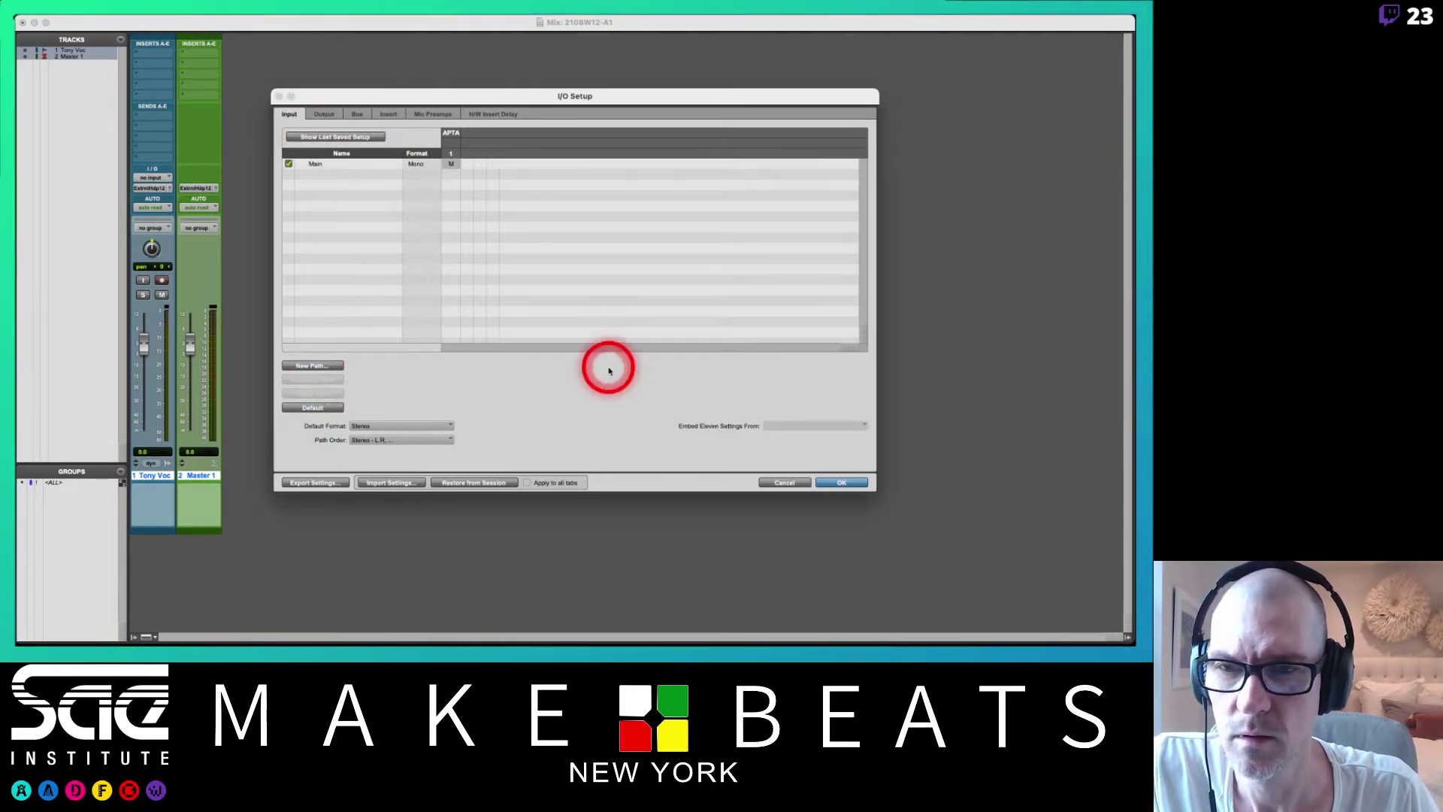
- Reset the bus and insert paths to their defaults and confirm the I/O Setup
click(322, 114)
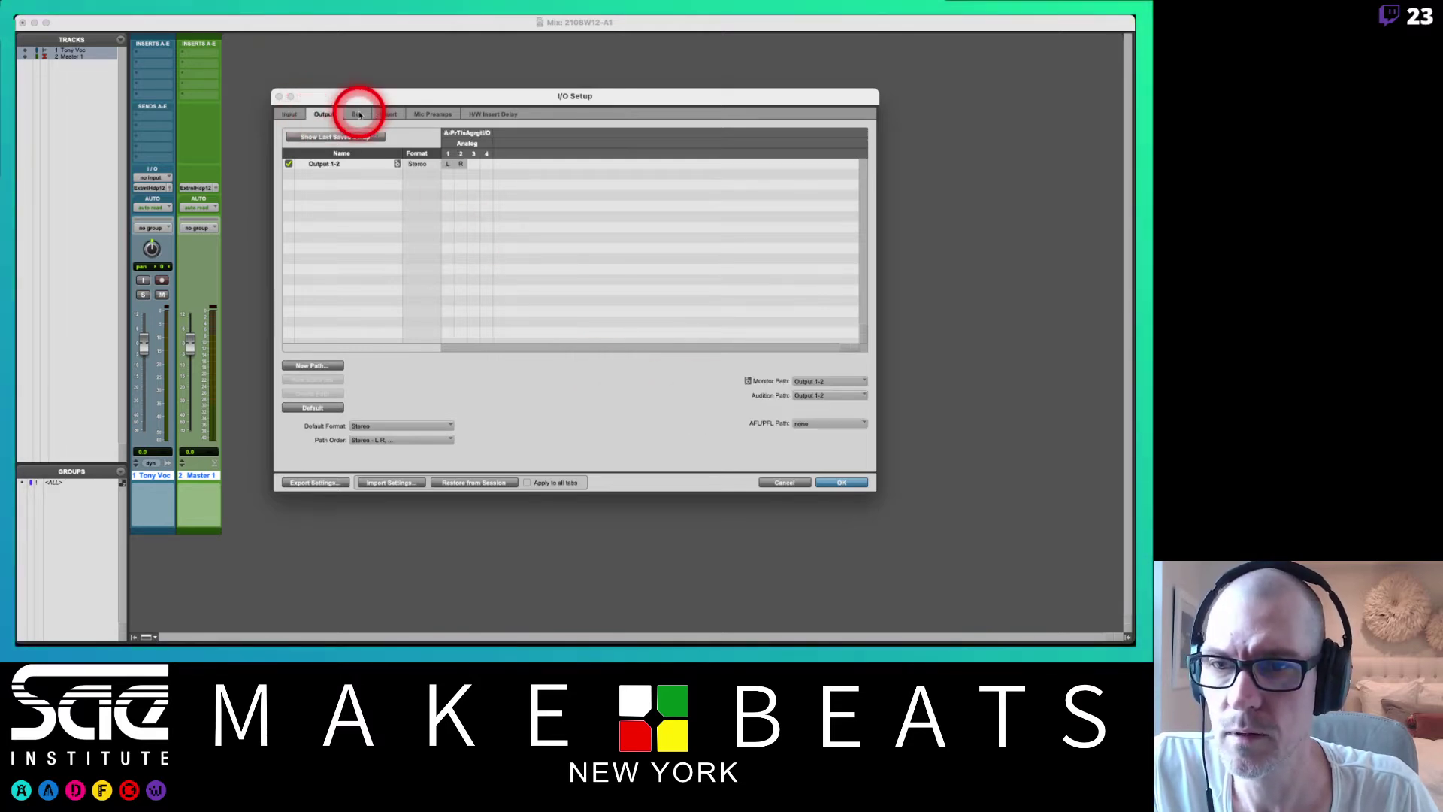
click(359, 114)
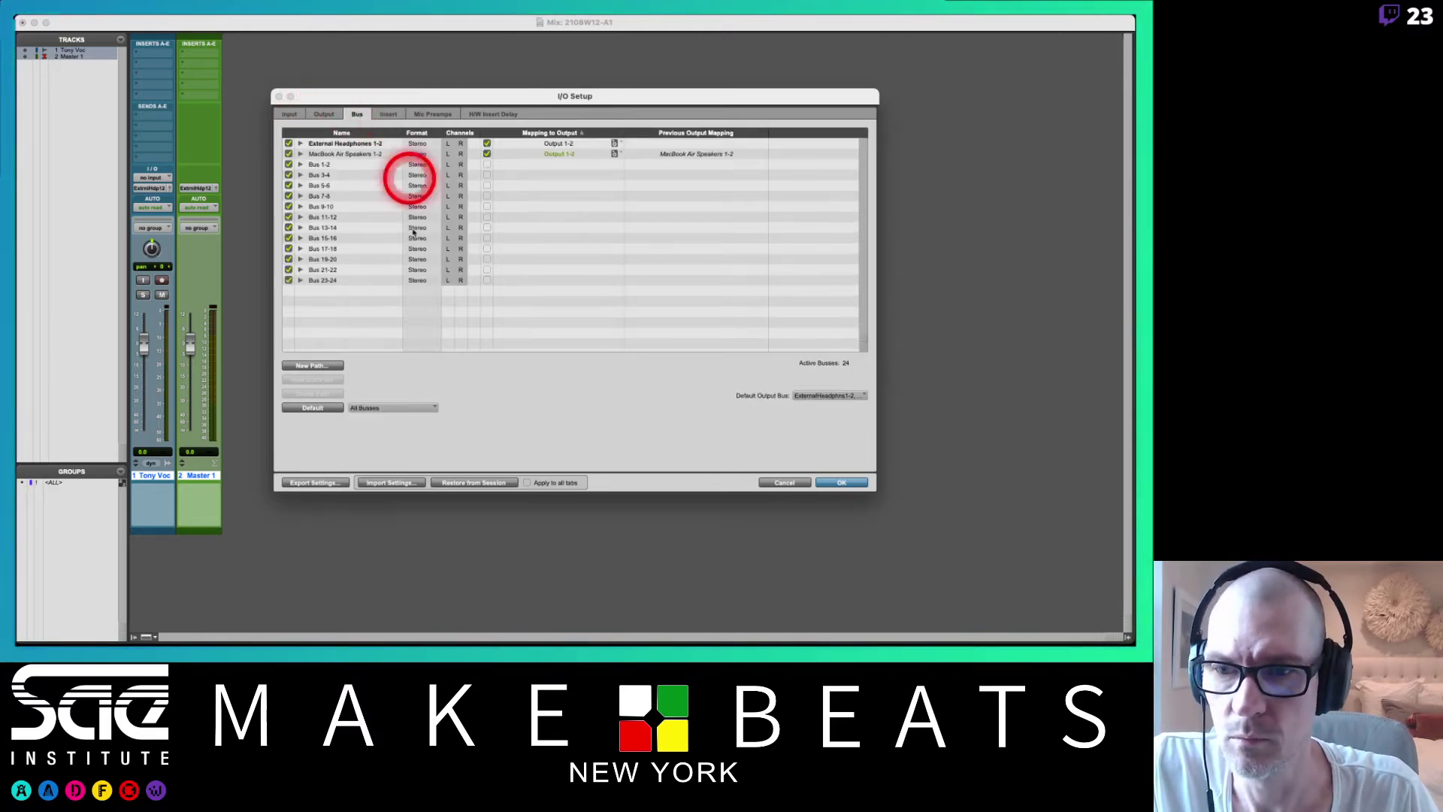
click(324, 408)
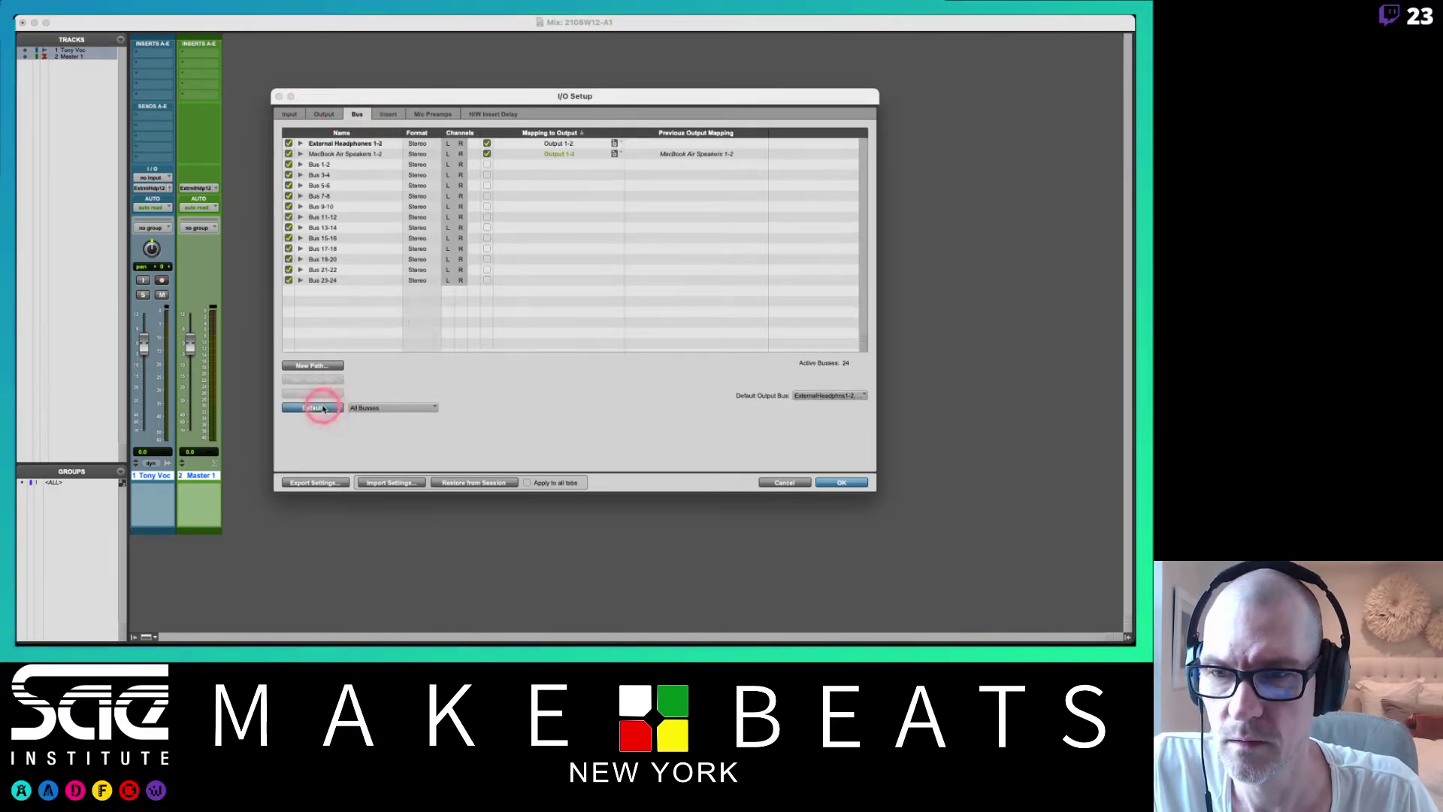
click(388, 114)
click(312, 408)
click(290, 115)
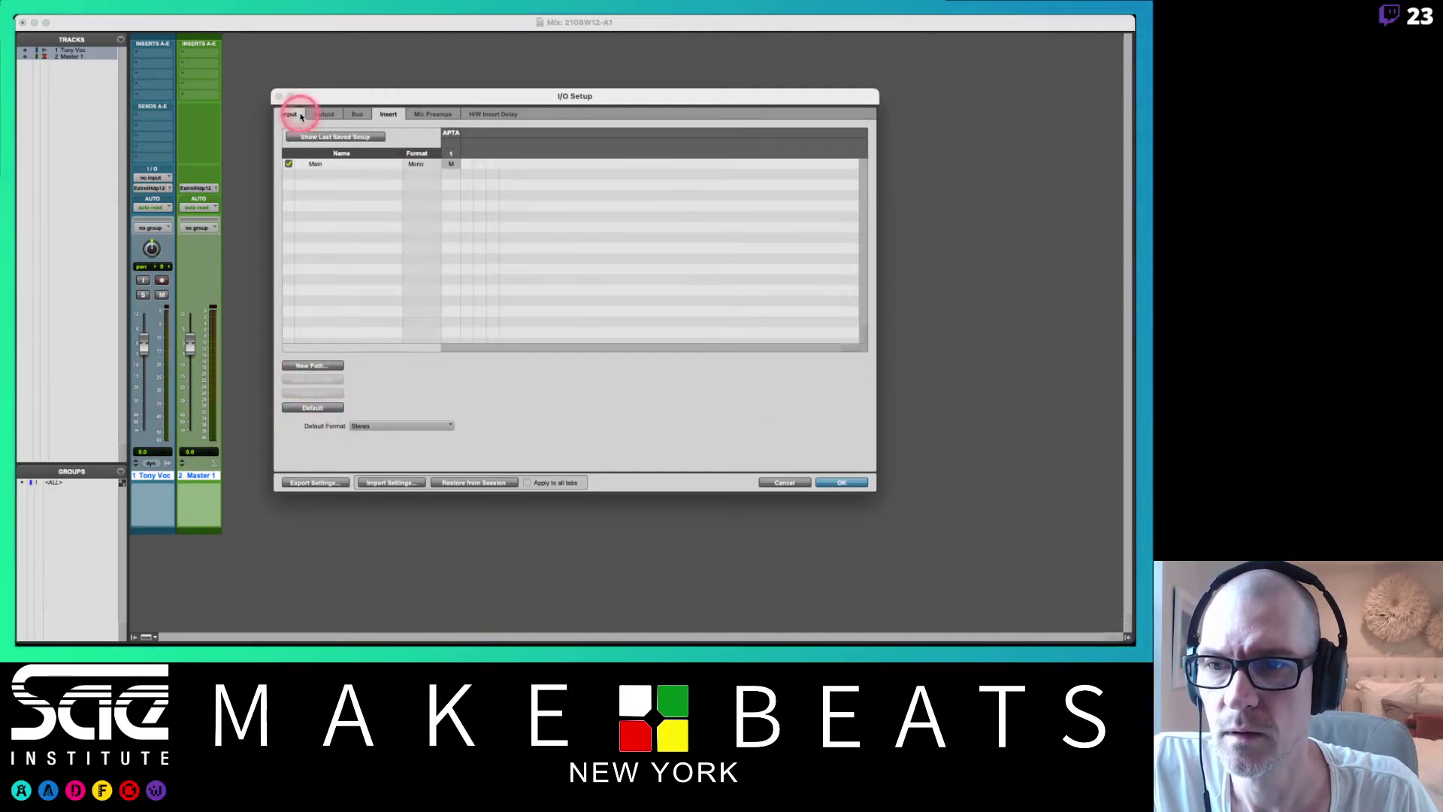
click(895, 413)
click(845, 483)
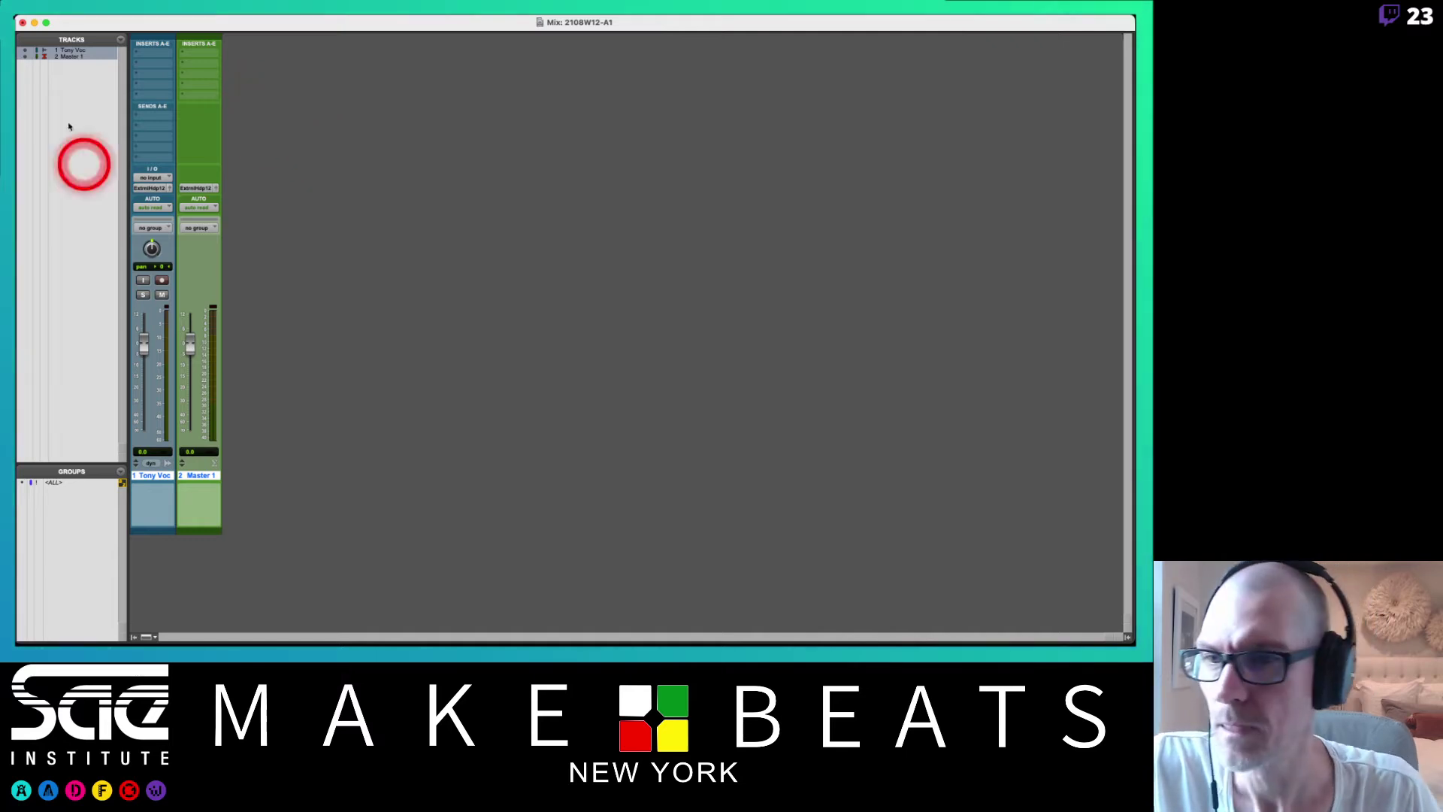
- Set the vocal track's input to Main, and set the height of both tracks to large in the Edit window
drag(150, 171, 225, 181)
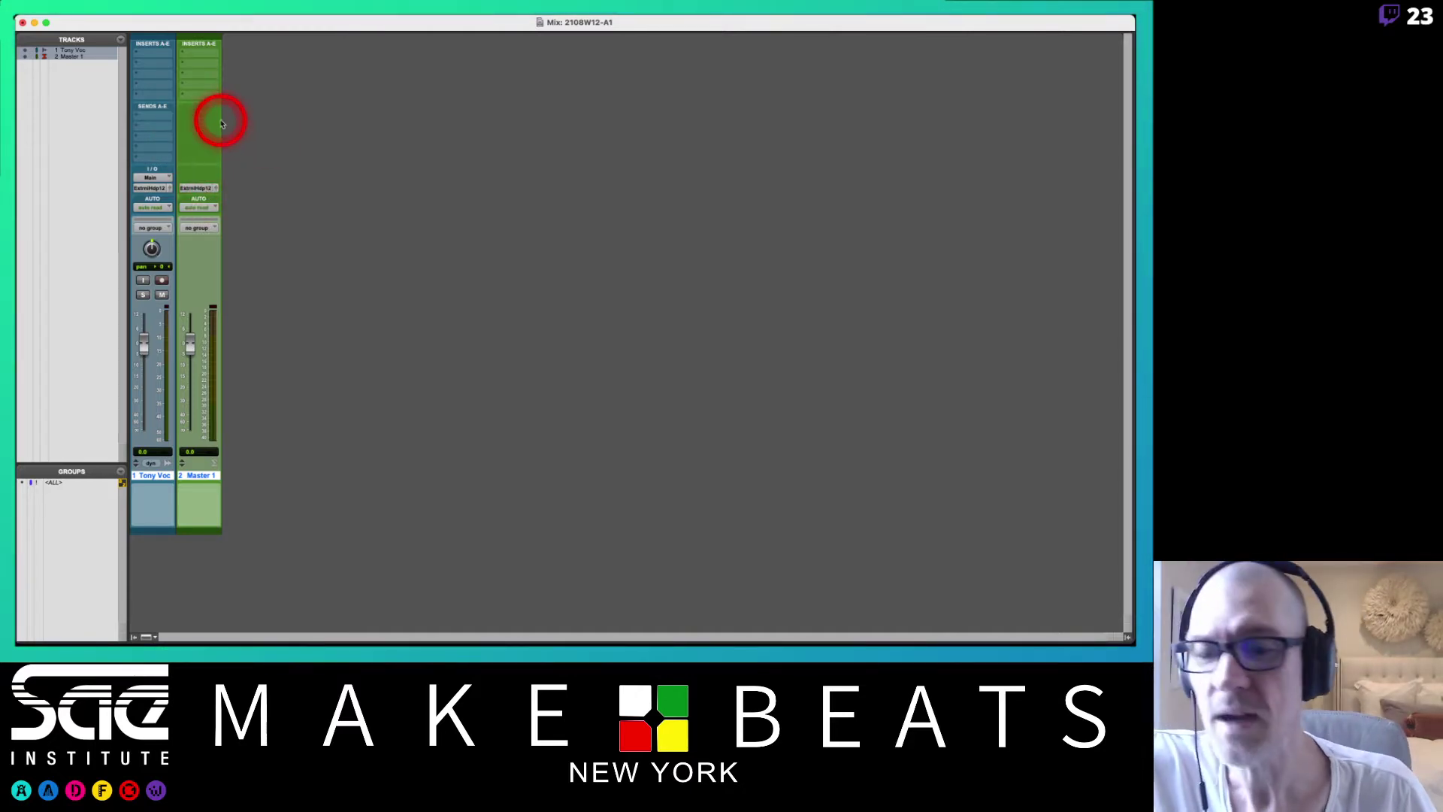
key(super+equal)
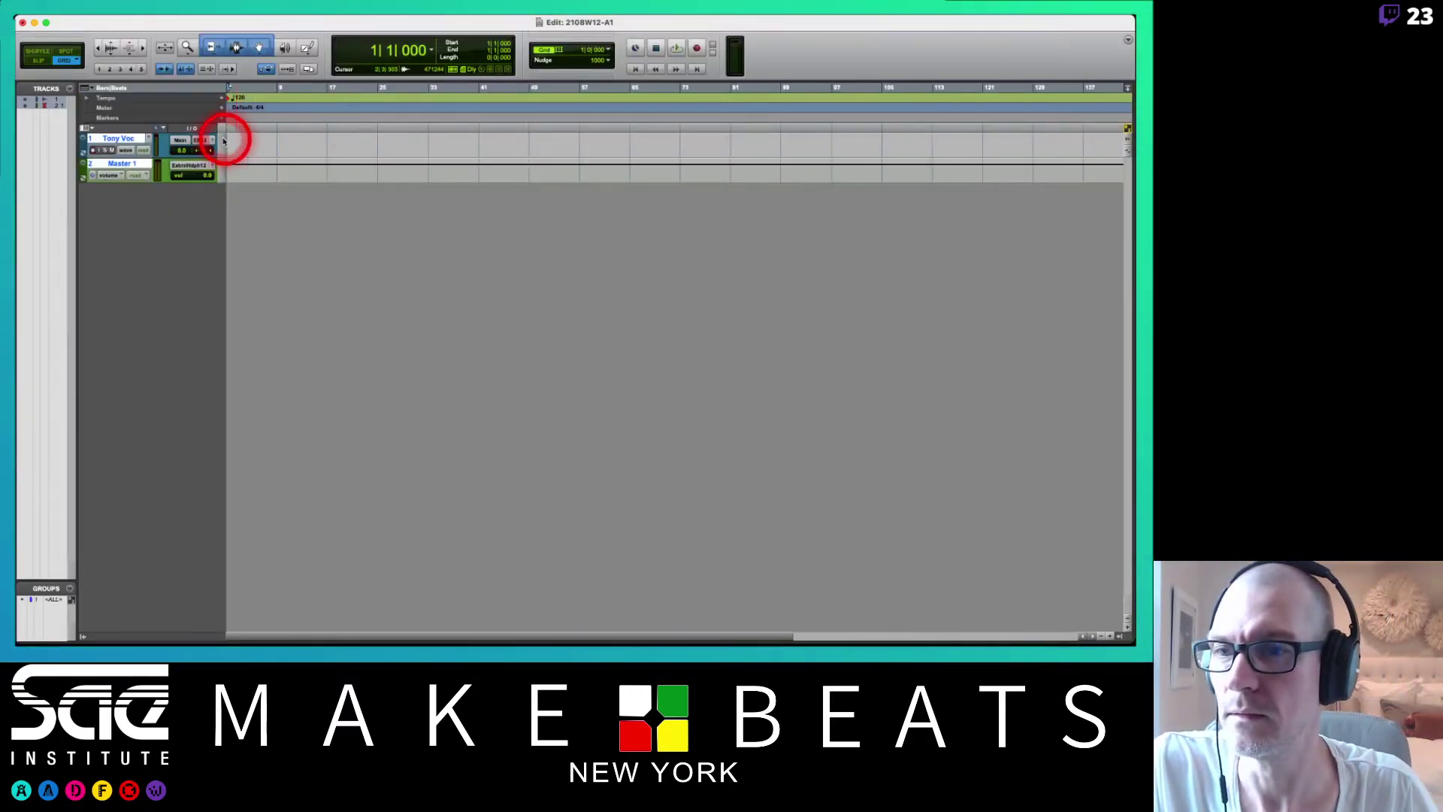
click(223, 141)
click(240, 165)
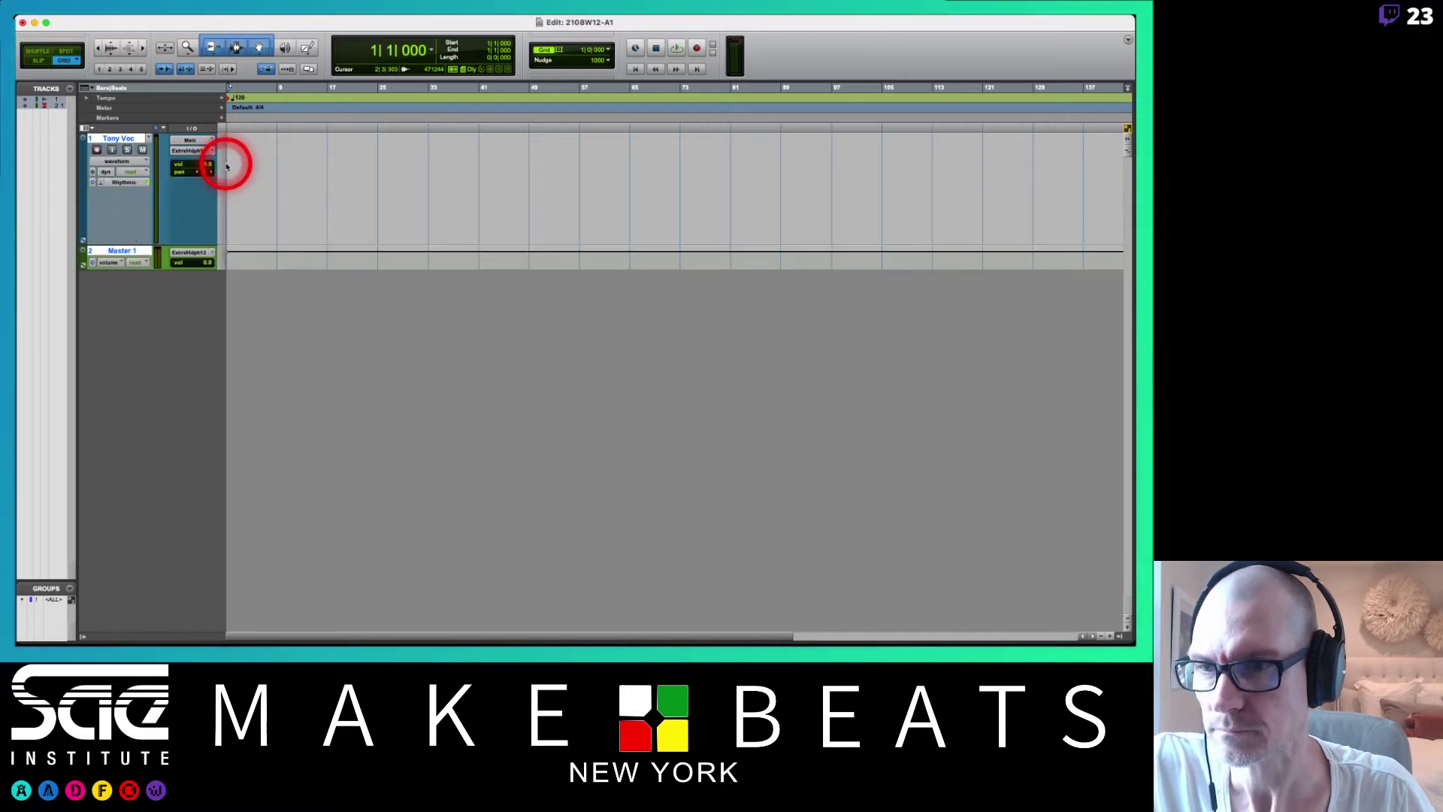
click(225, 263)
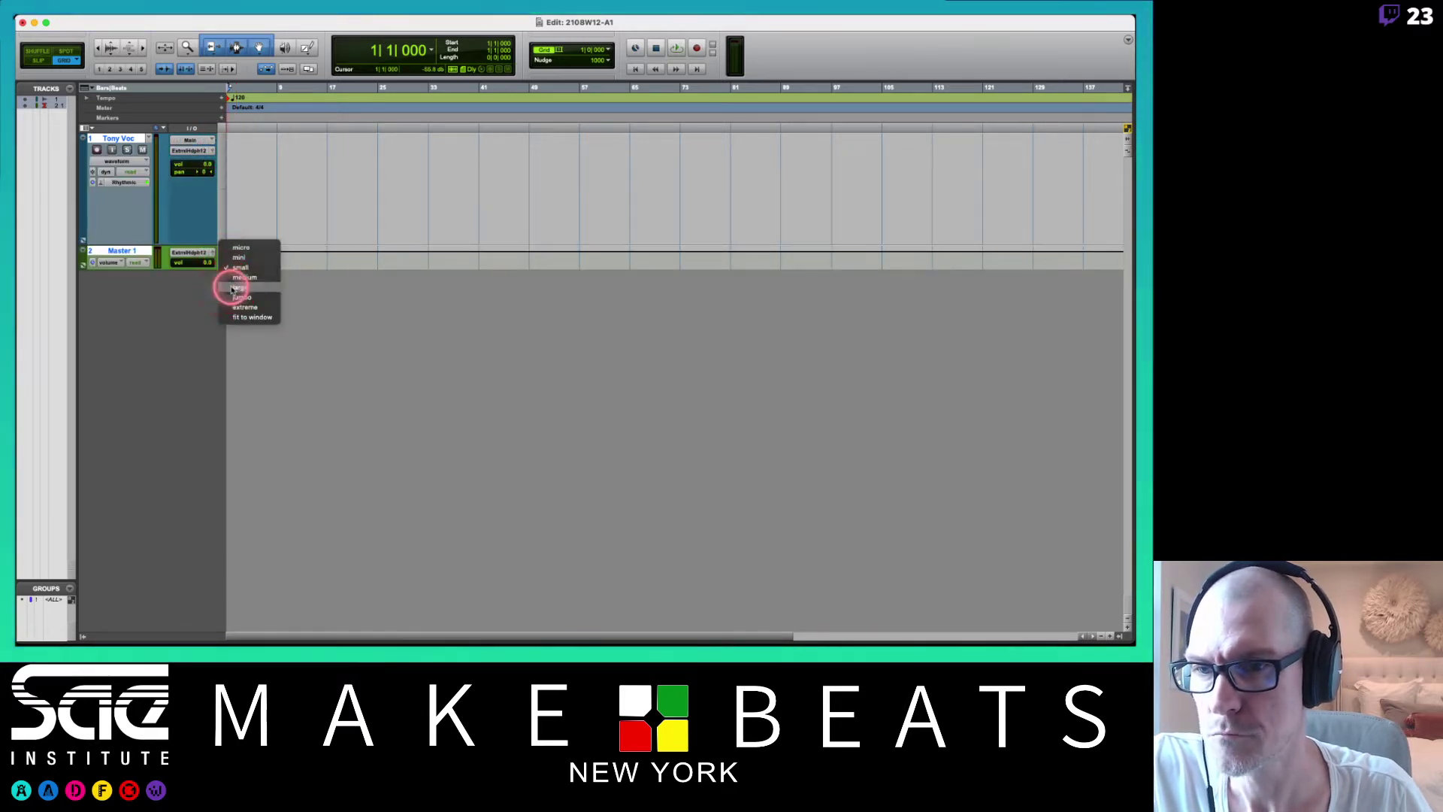
click(231, 286)
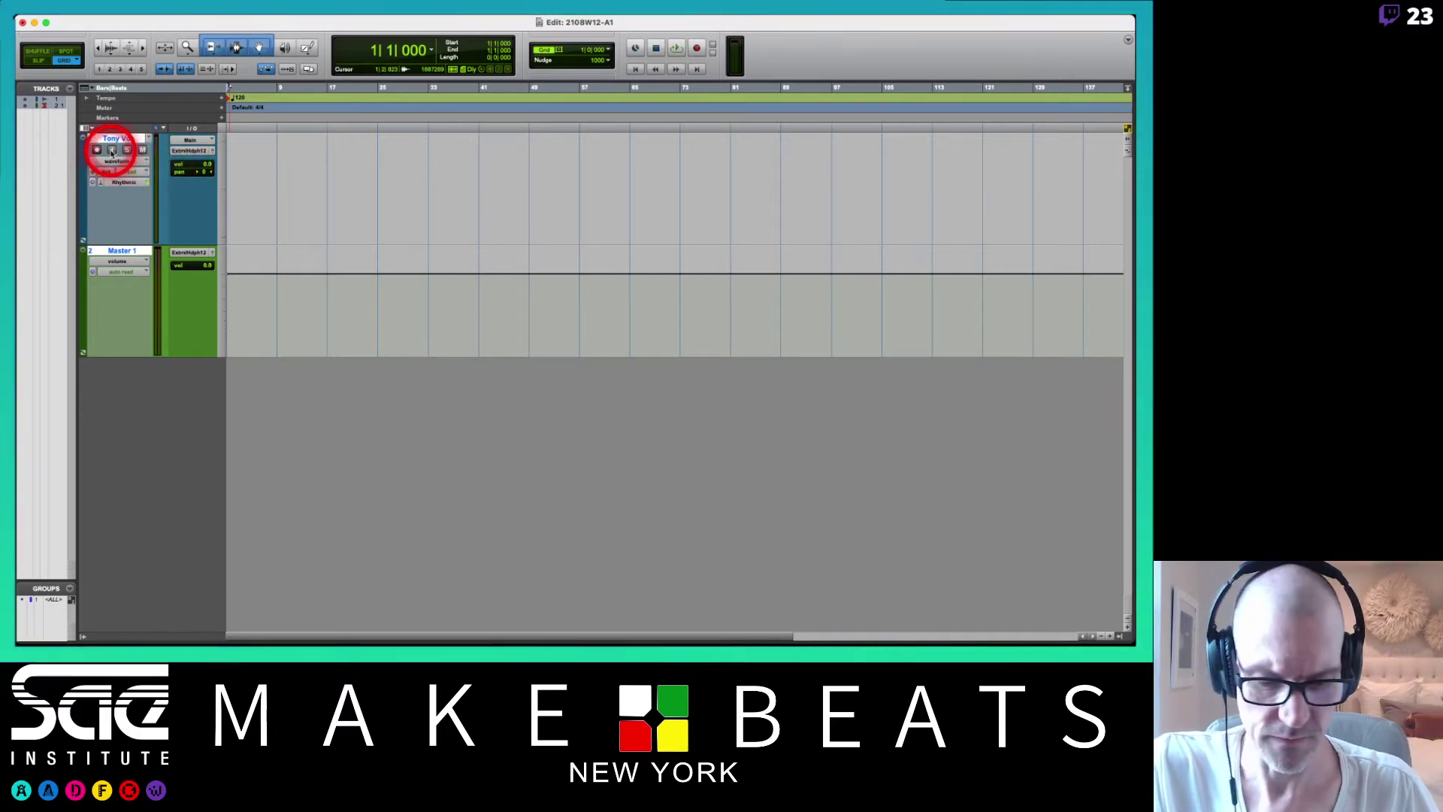
- Switch to the 04 PT Audio Recording.pdf notes and find the page describing the Normal, Loop and Quickpunch record modes
key(super+equal)
key(super+Tab)
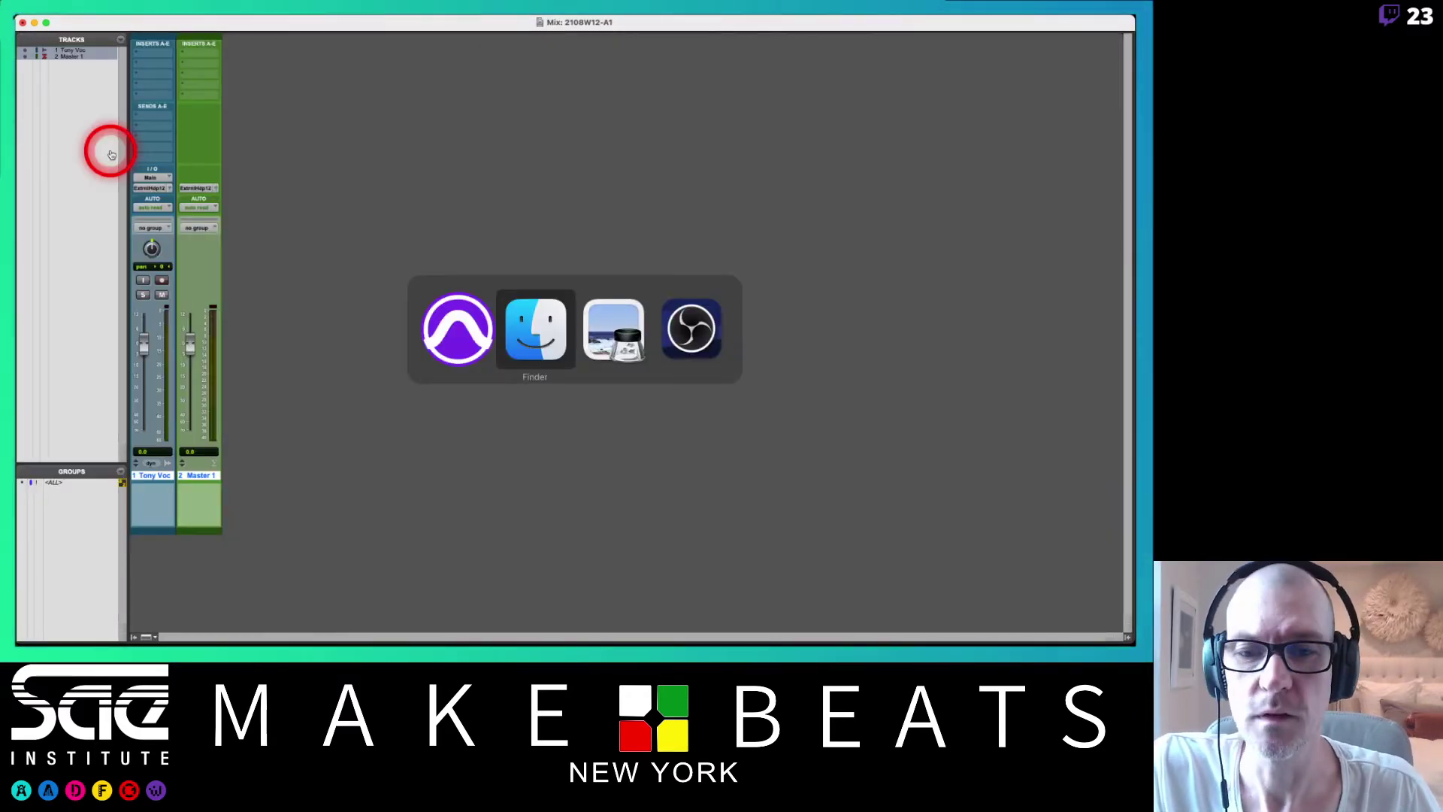
key(super+Tab)
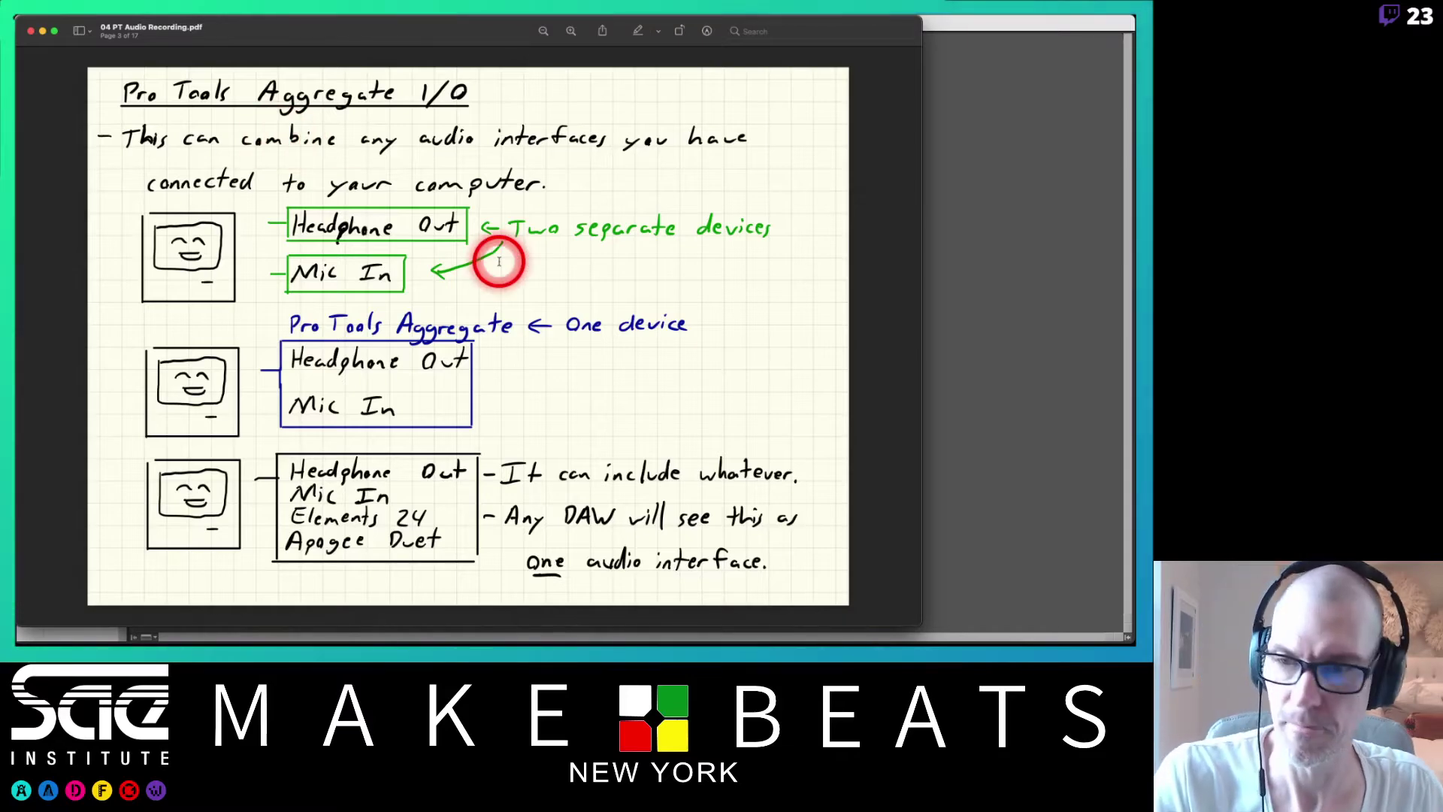
key(Down)
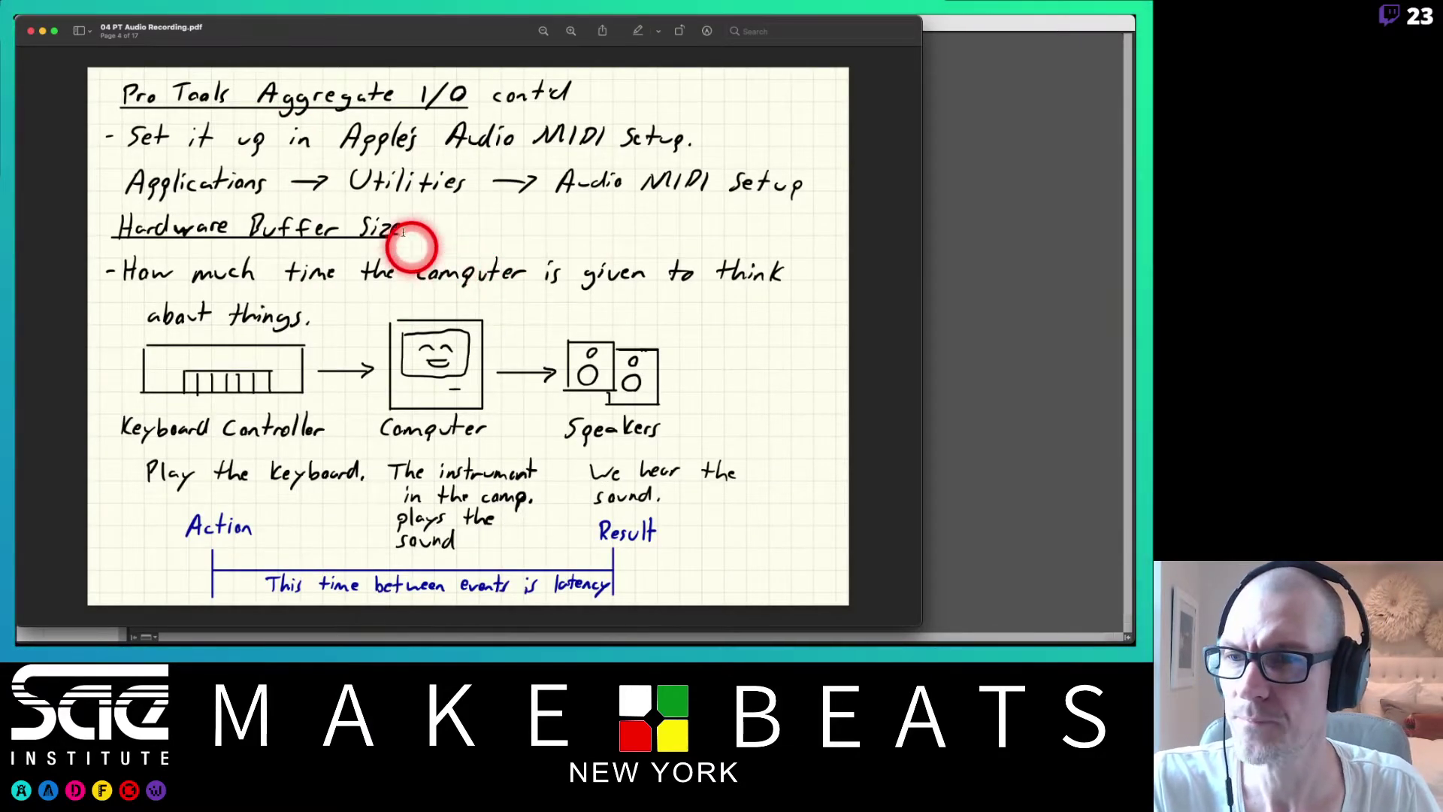
key(Down)
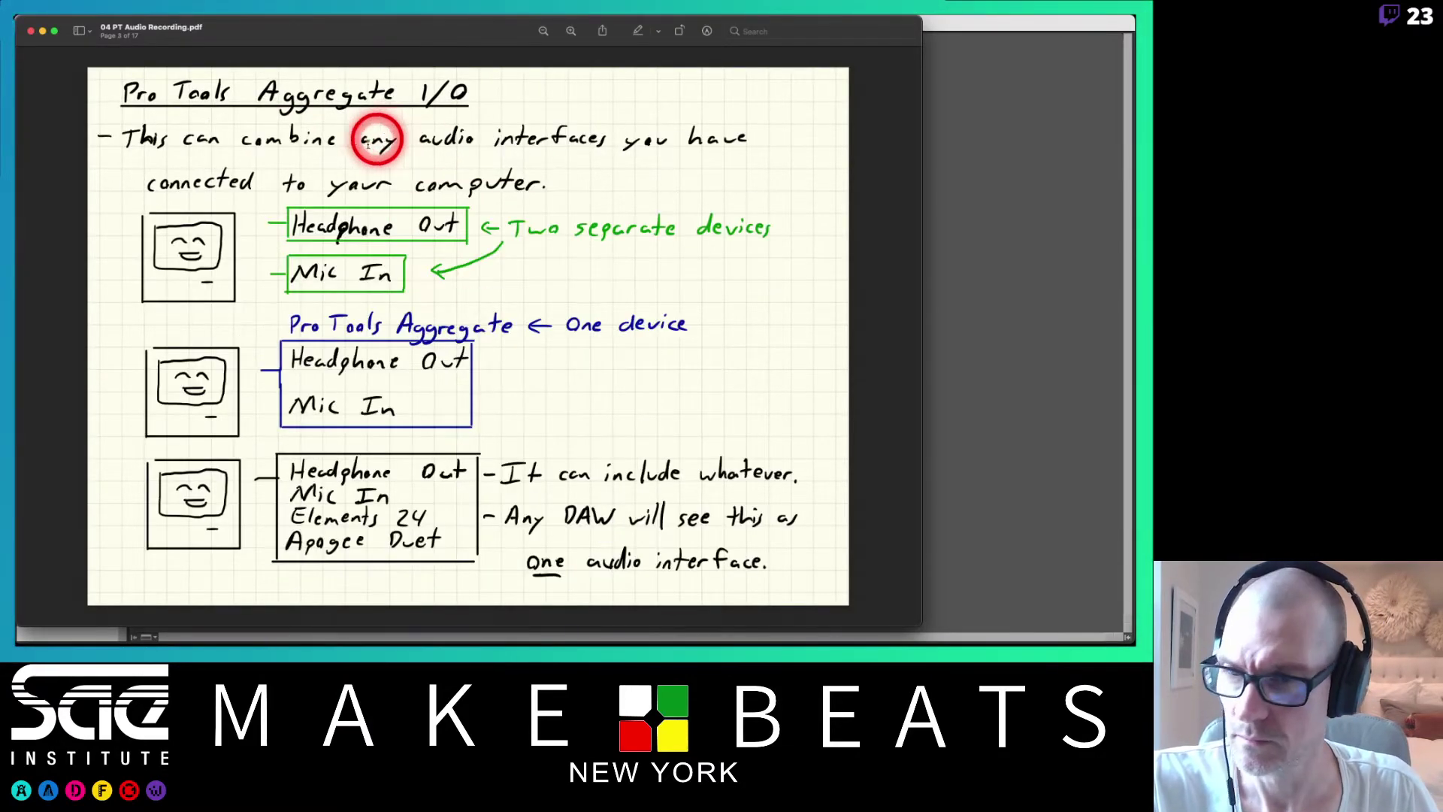
key(Down)
key(Down)
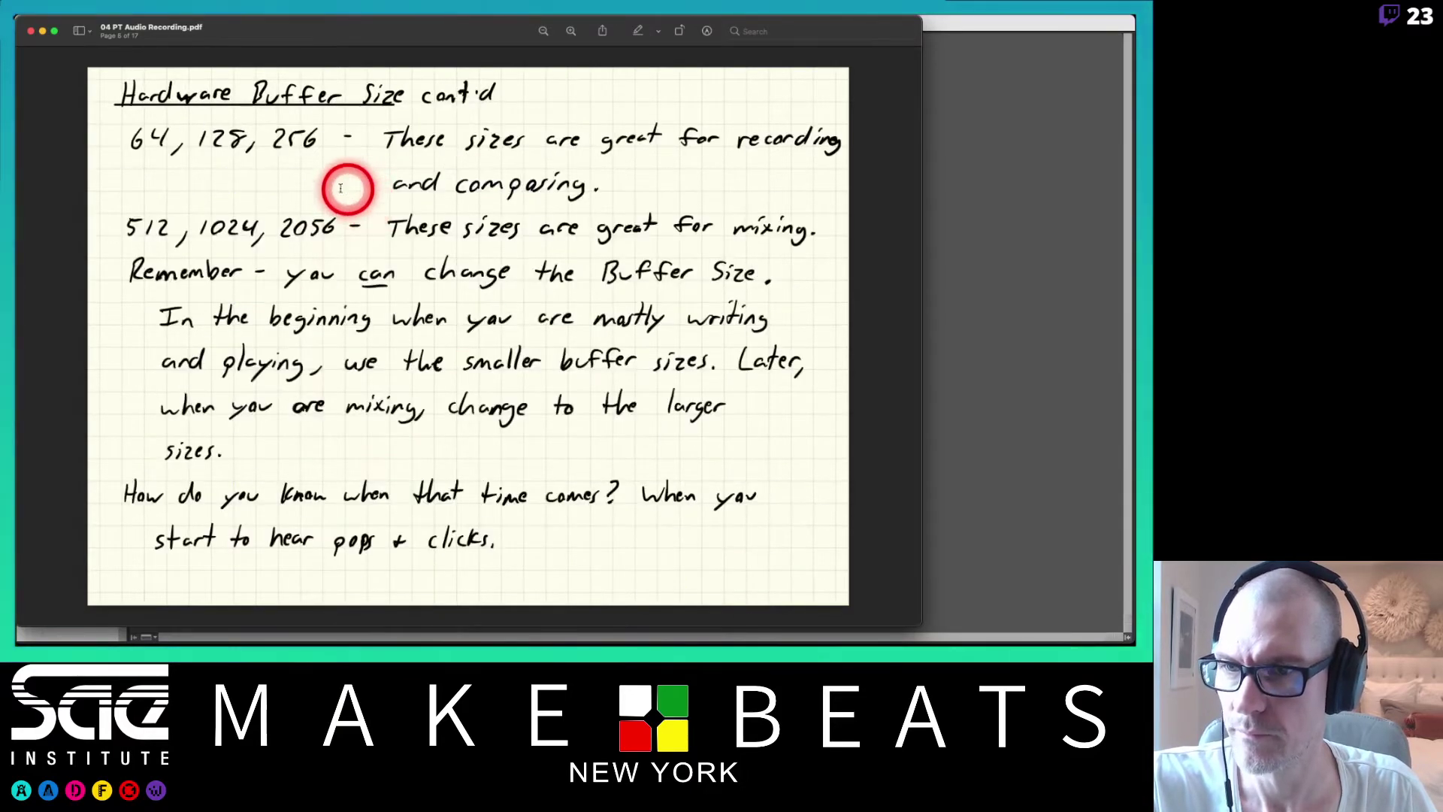
key(Down)
key(Down)
key(Down)
key(Down)
key(Down)
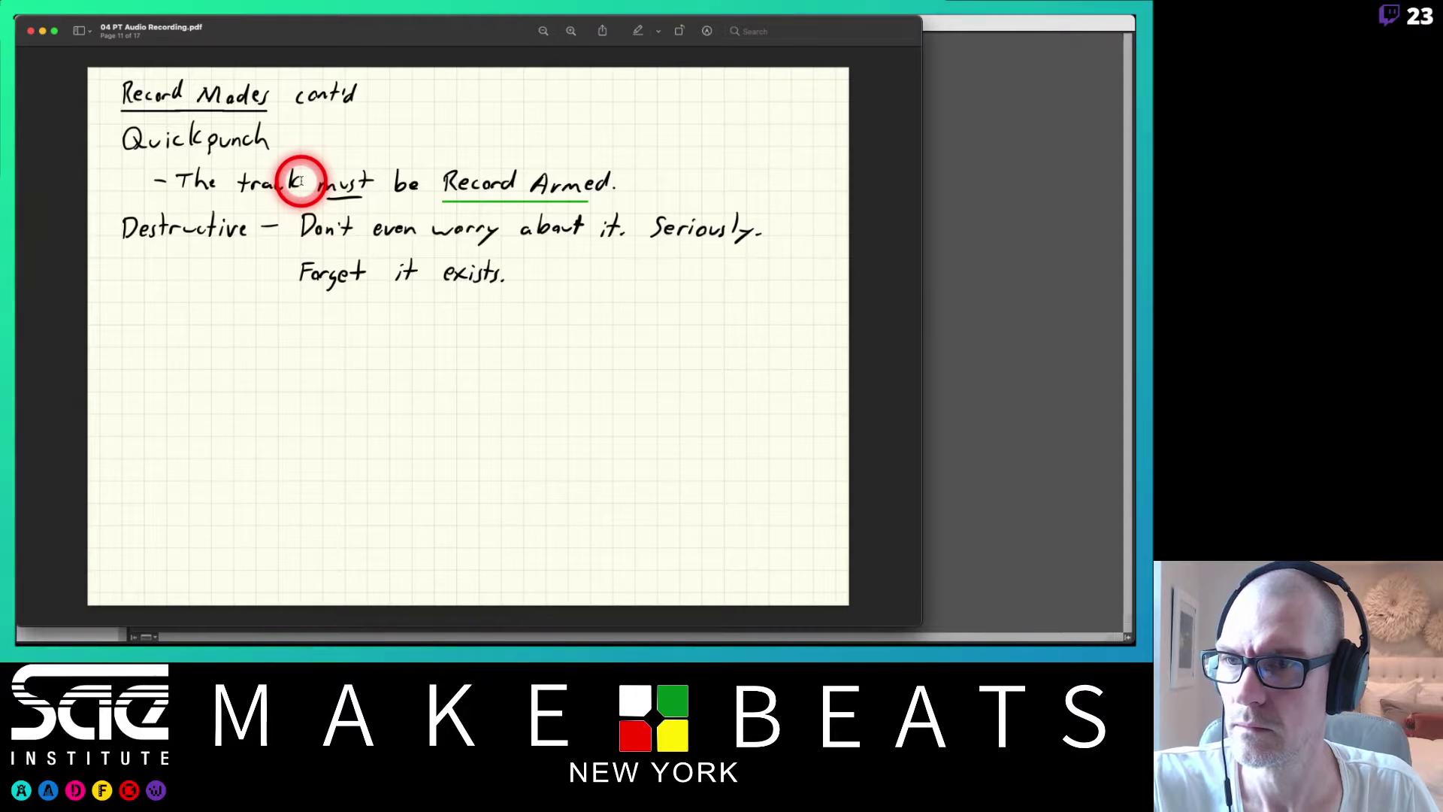
key(Up)
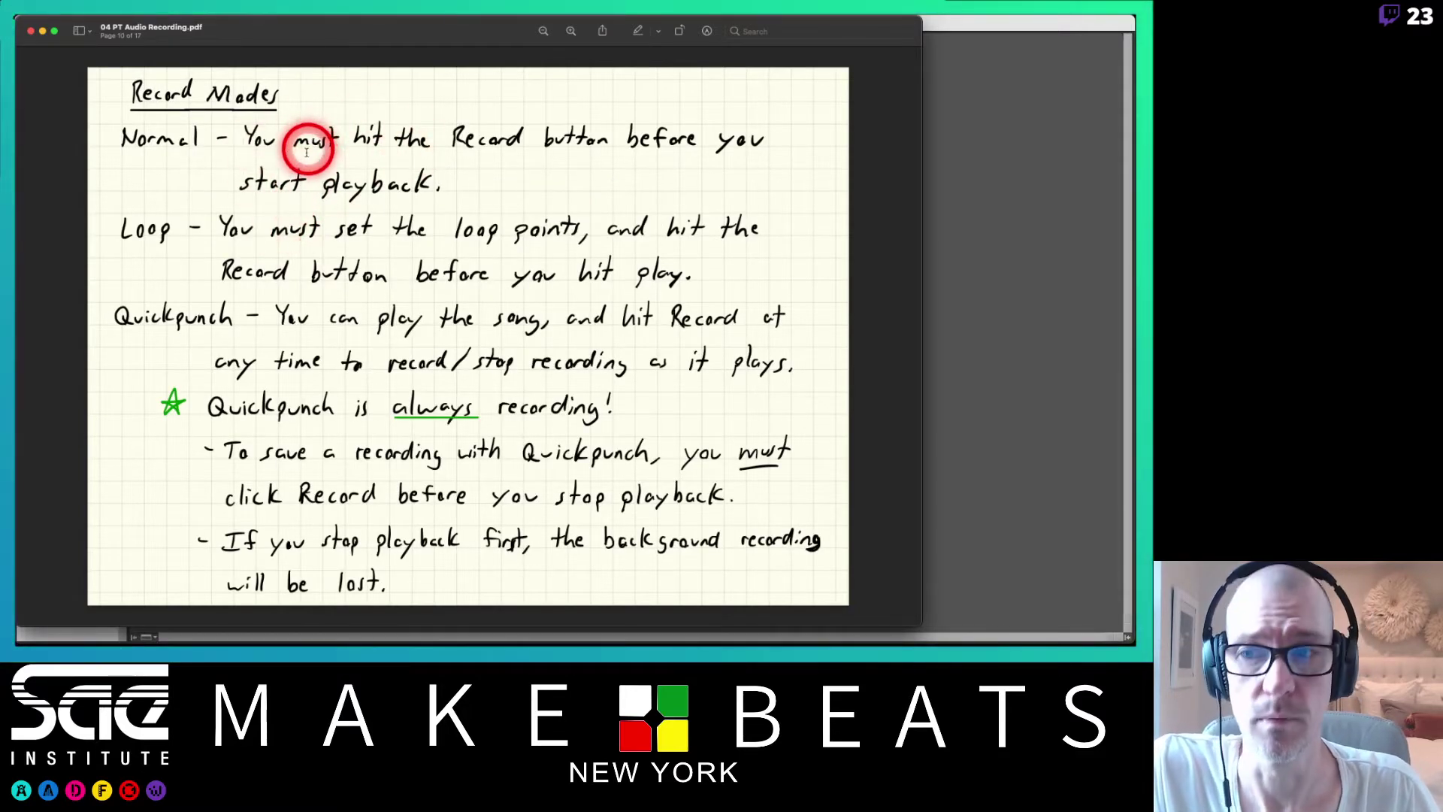
- Return to the Pro Tools Edit window and review the transport's playback options and record modes without changing them
key(super+Tab)
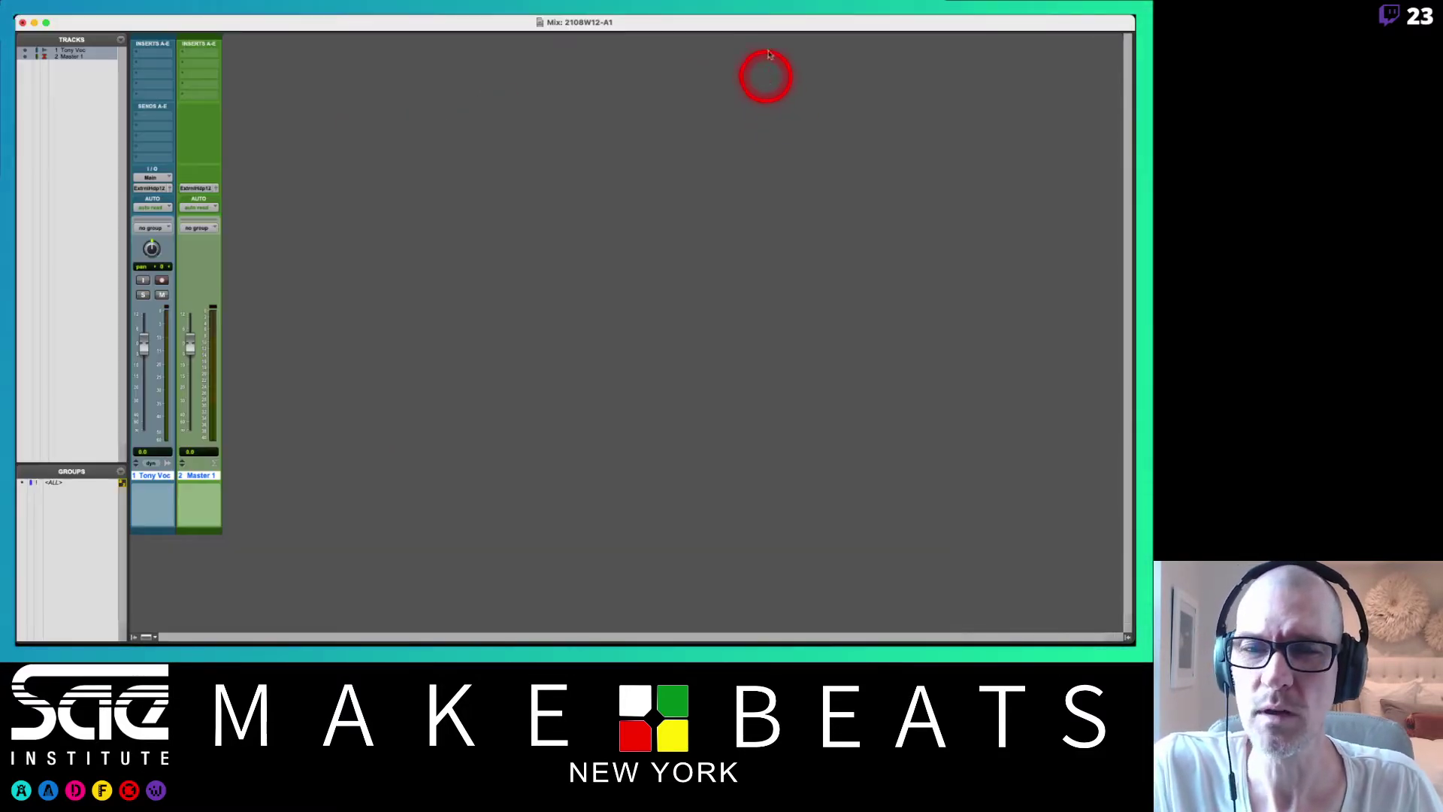
mouse_move(783, 9)
key(super+equal)
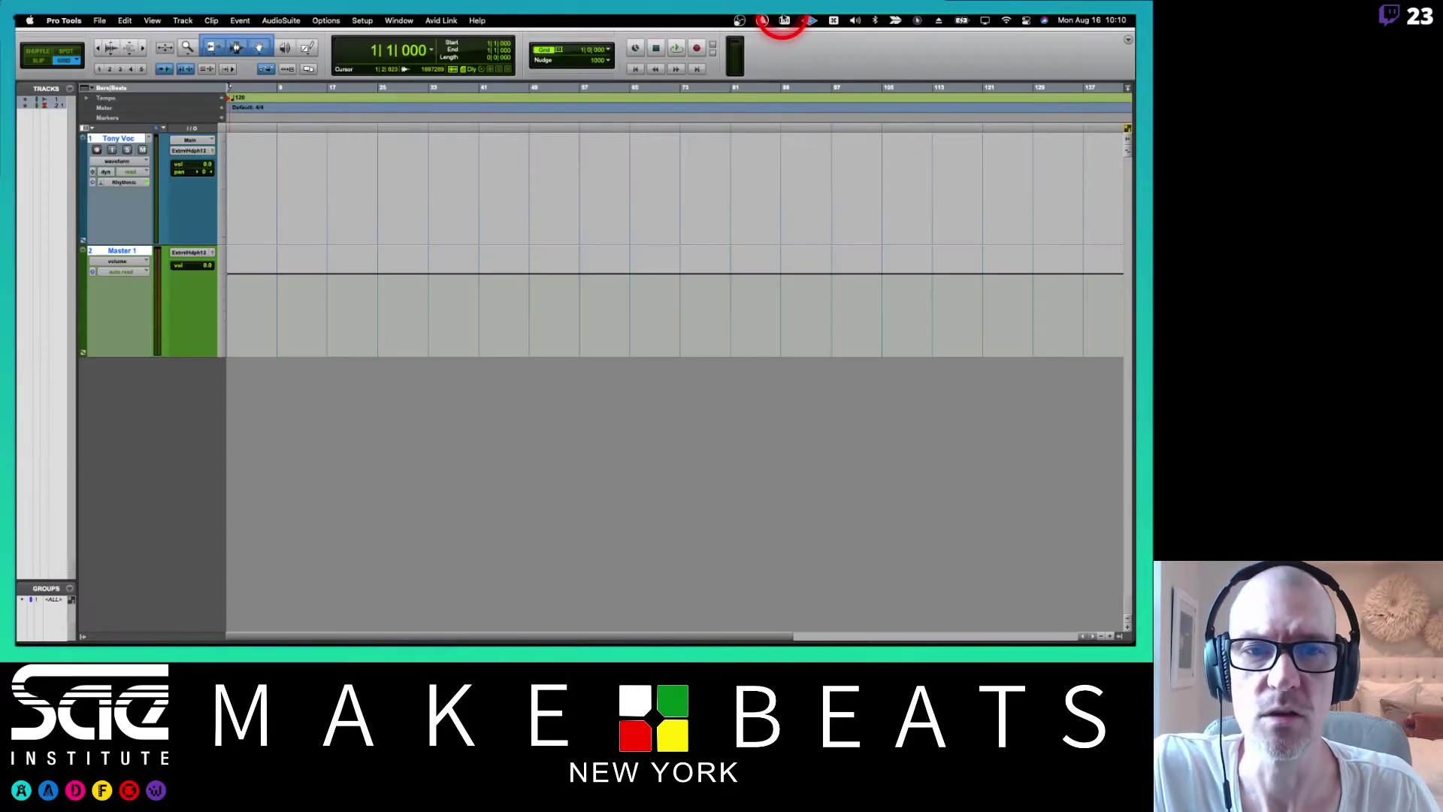
right_click(673, 49)
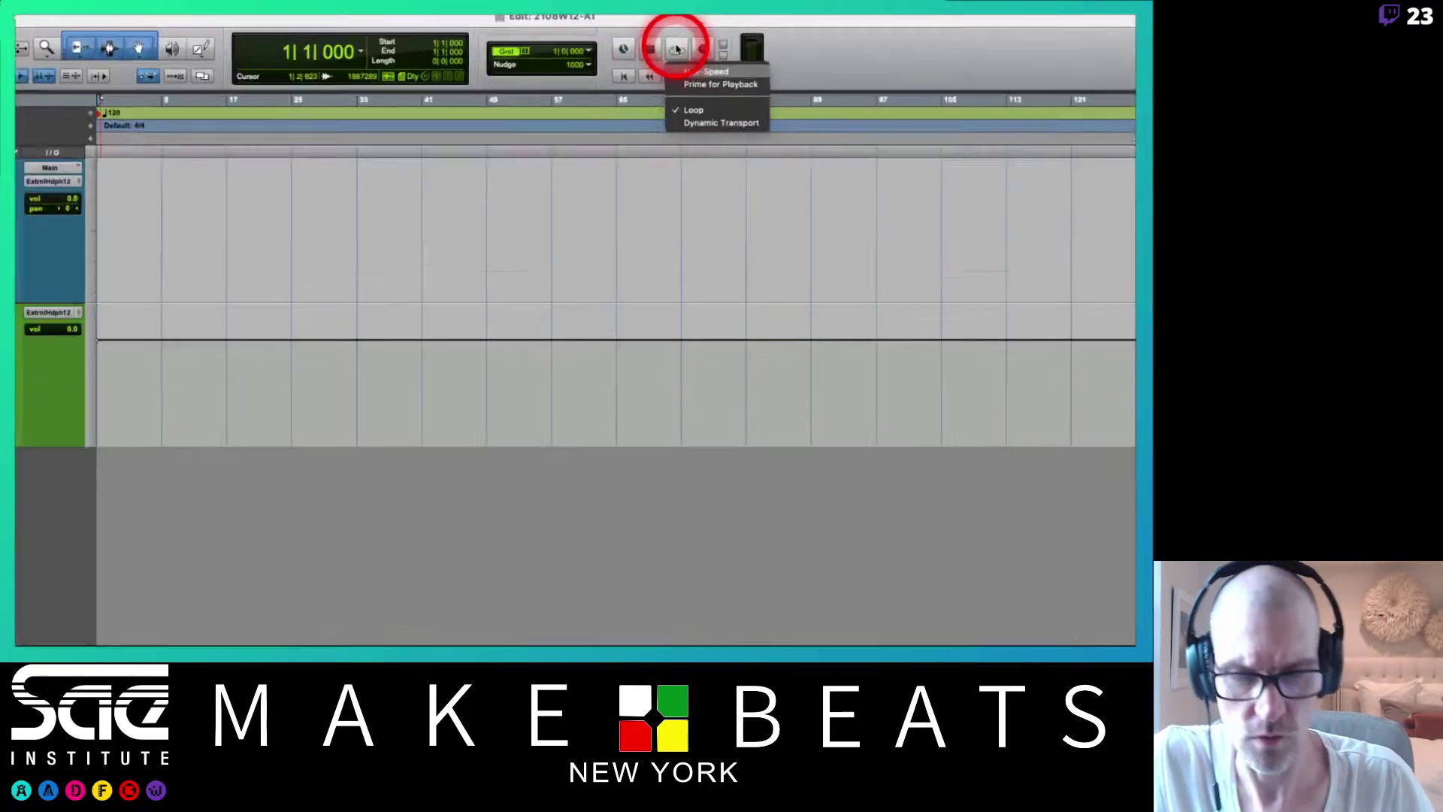
click(700, 54)
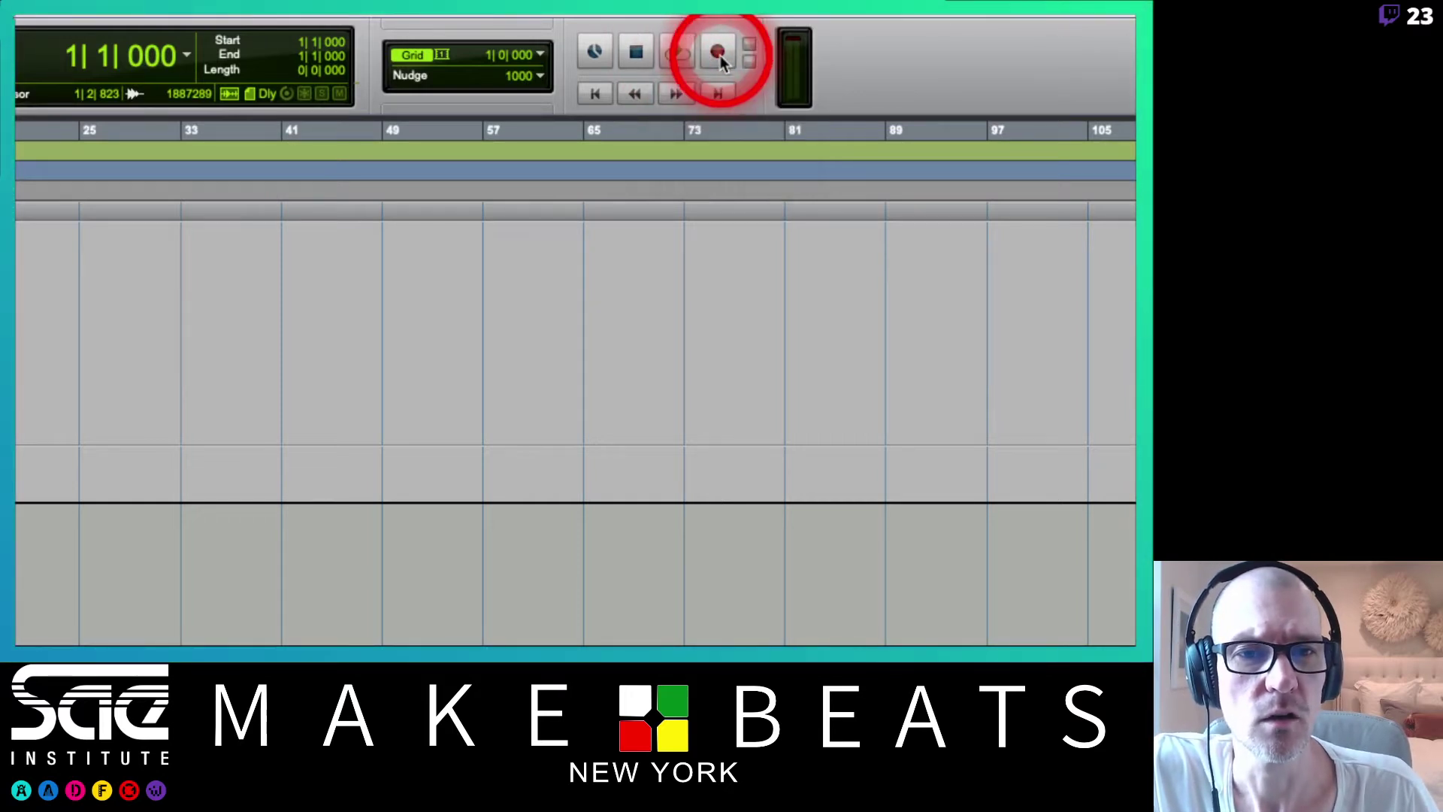
right_click(718, 56)
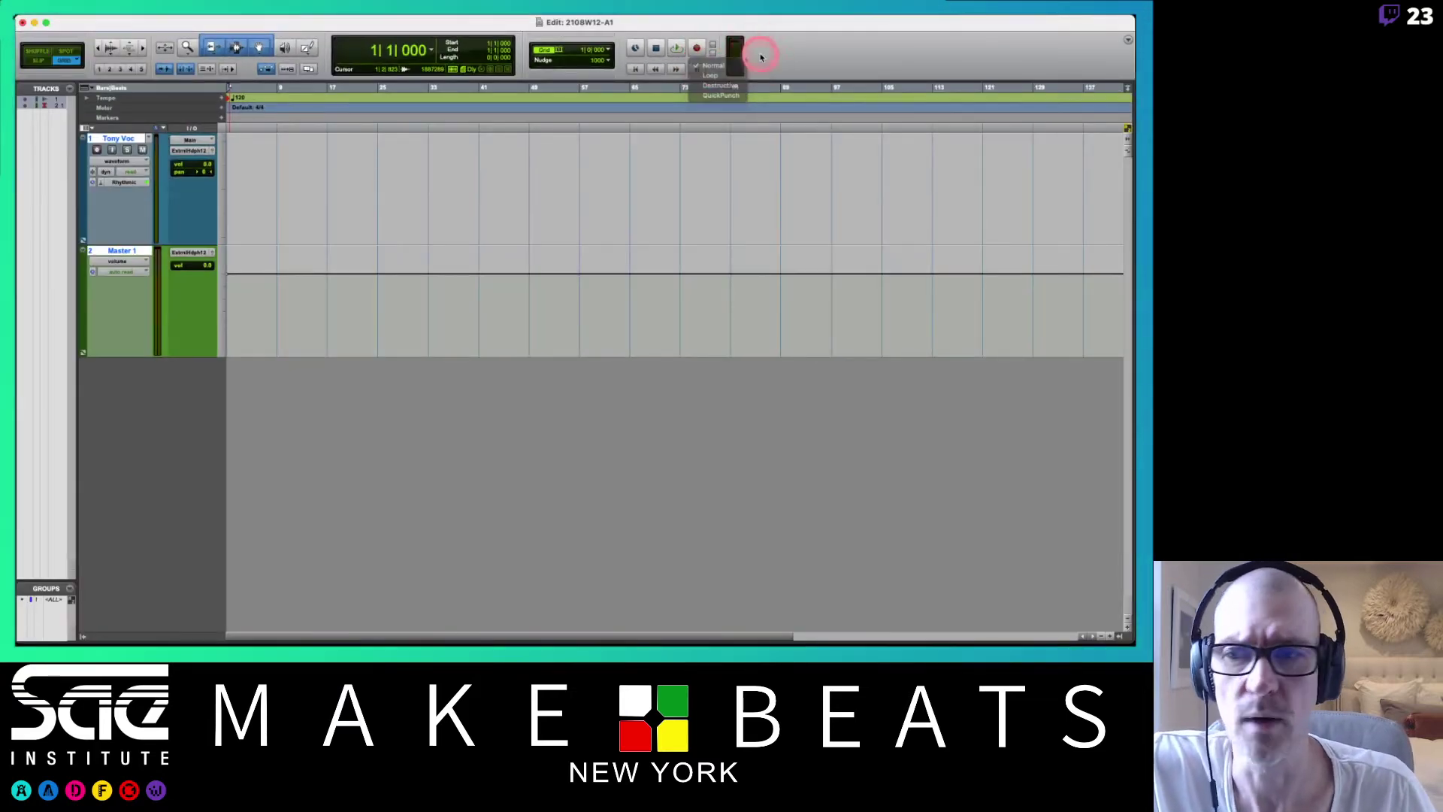
click(763, 51)
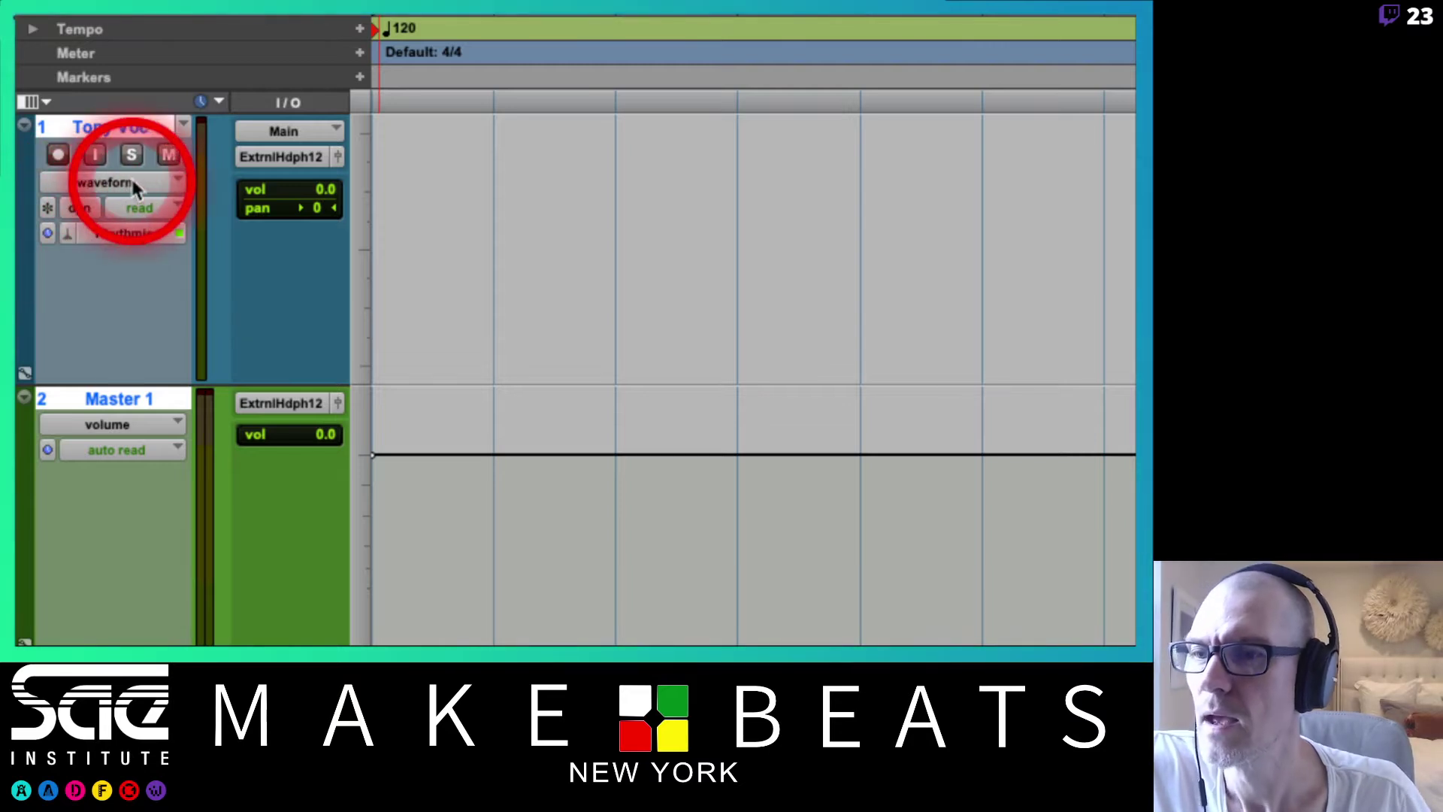
- Mute the vocal track and enable its track input monitoring
click(167, 155)
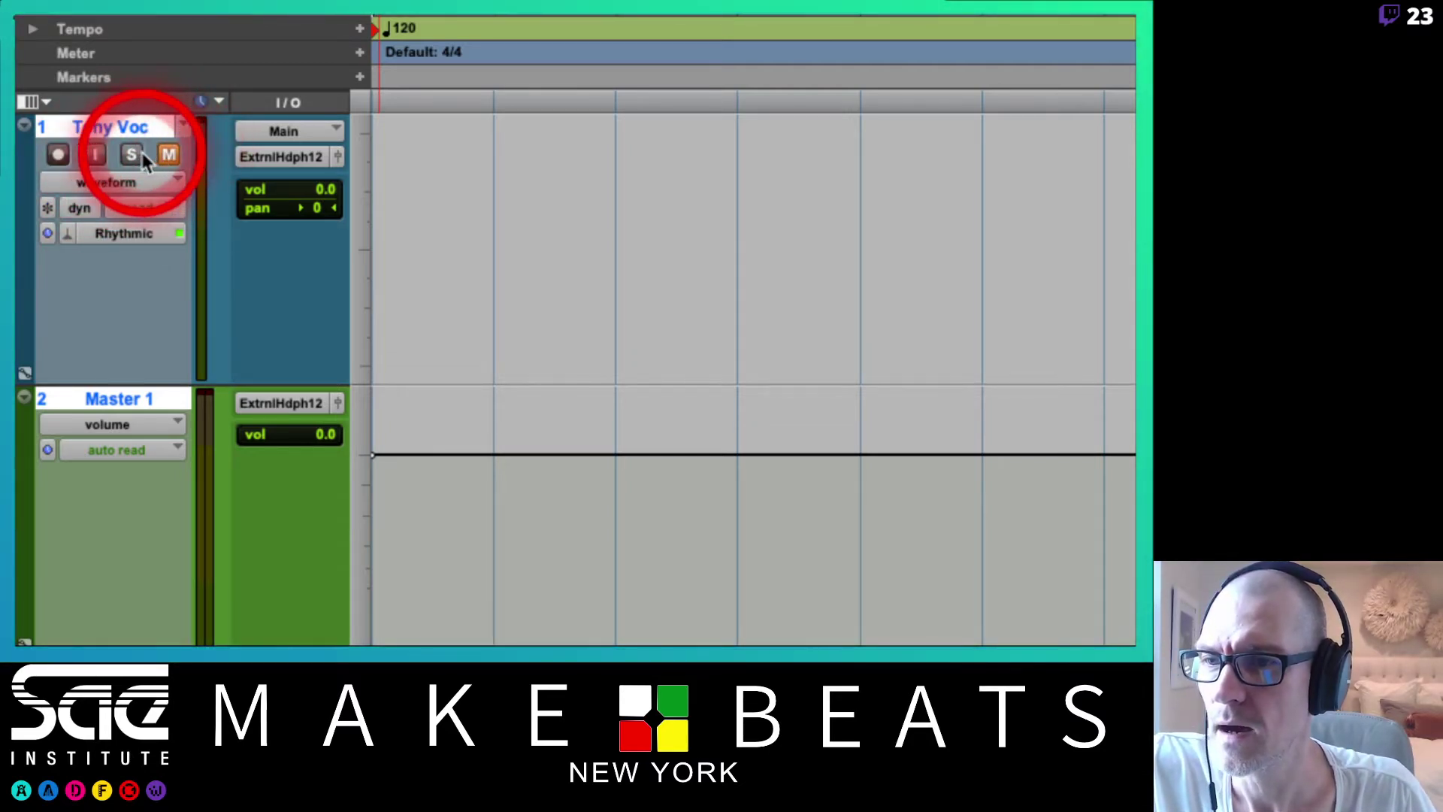
click(161, 155)
click(161, 152)
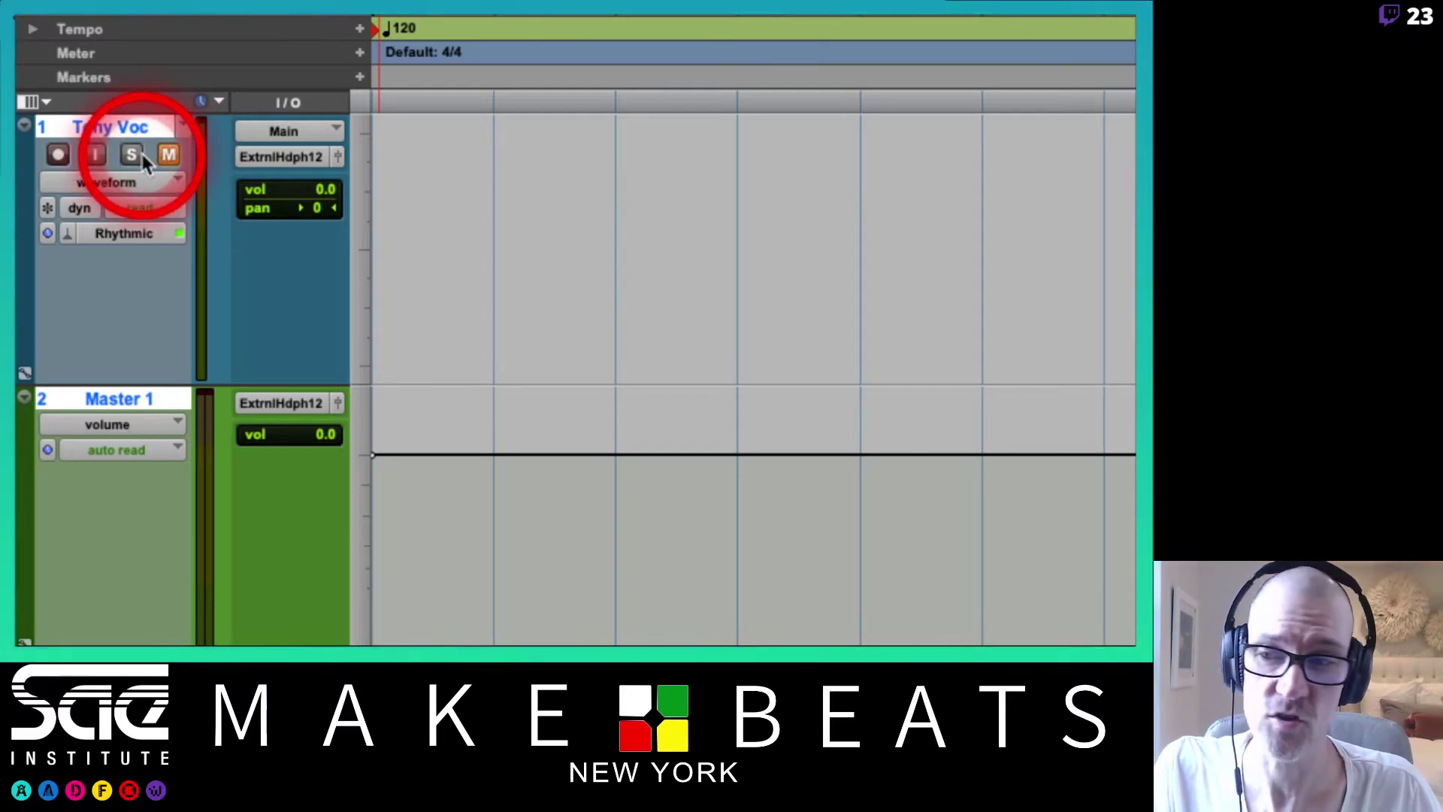
click(99, 155)
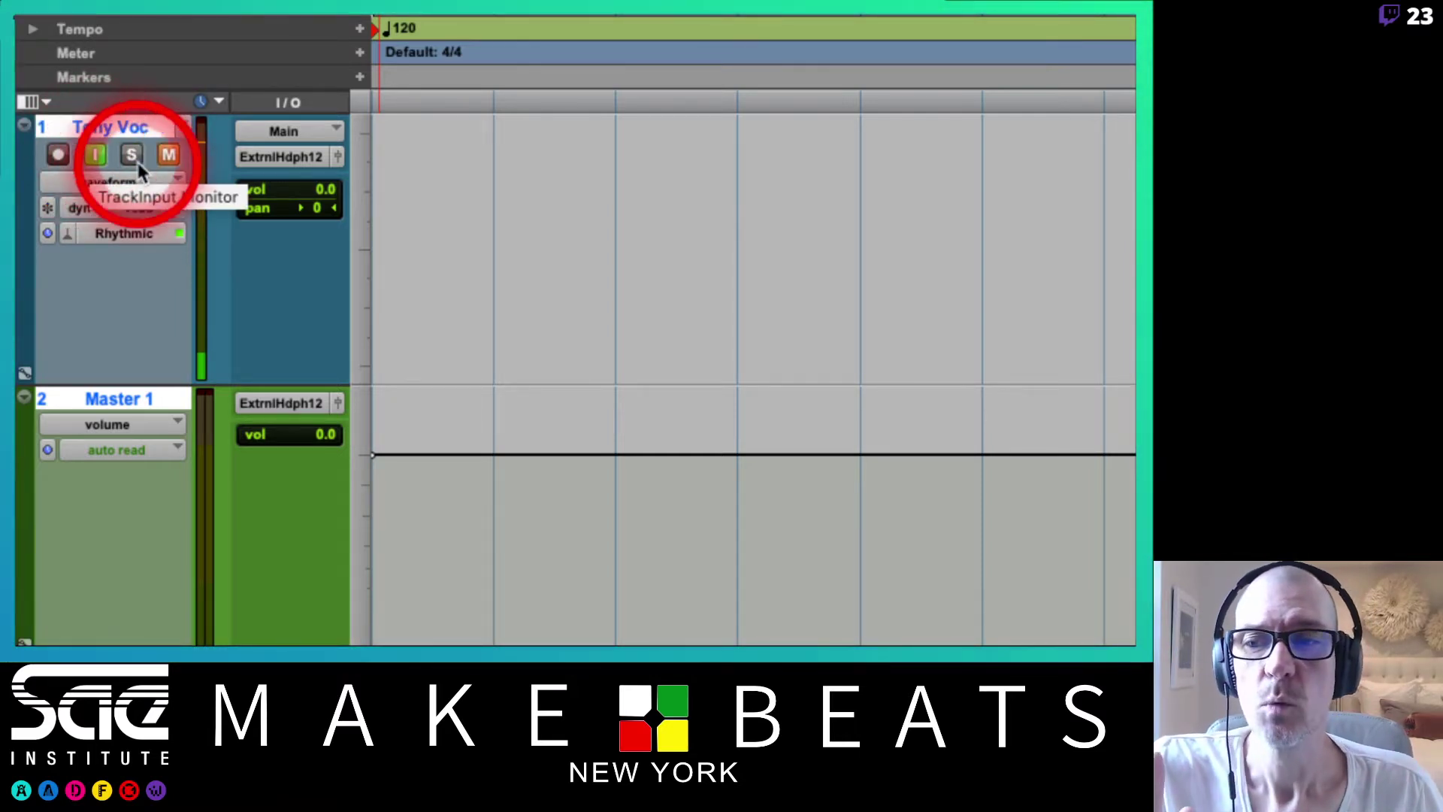
- Unmute the vocal track twice to listen to the live microphone input, muting it again after each check
click(177, 155)
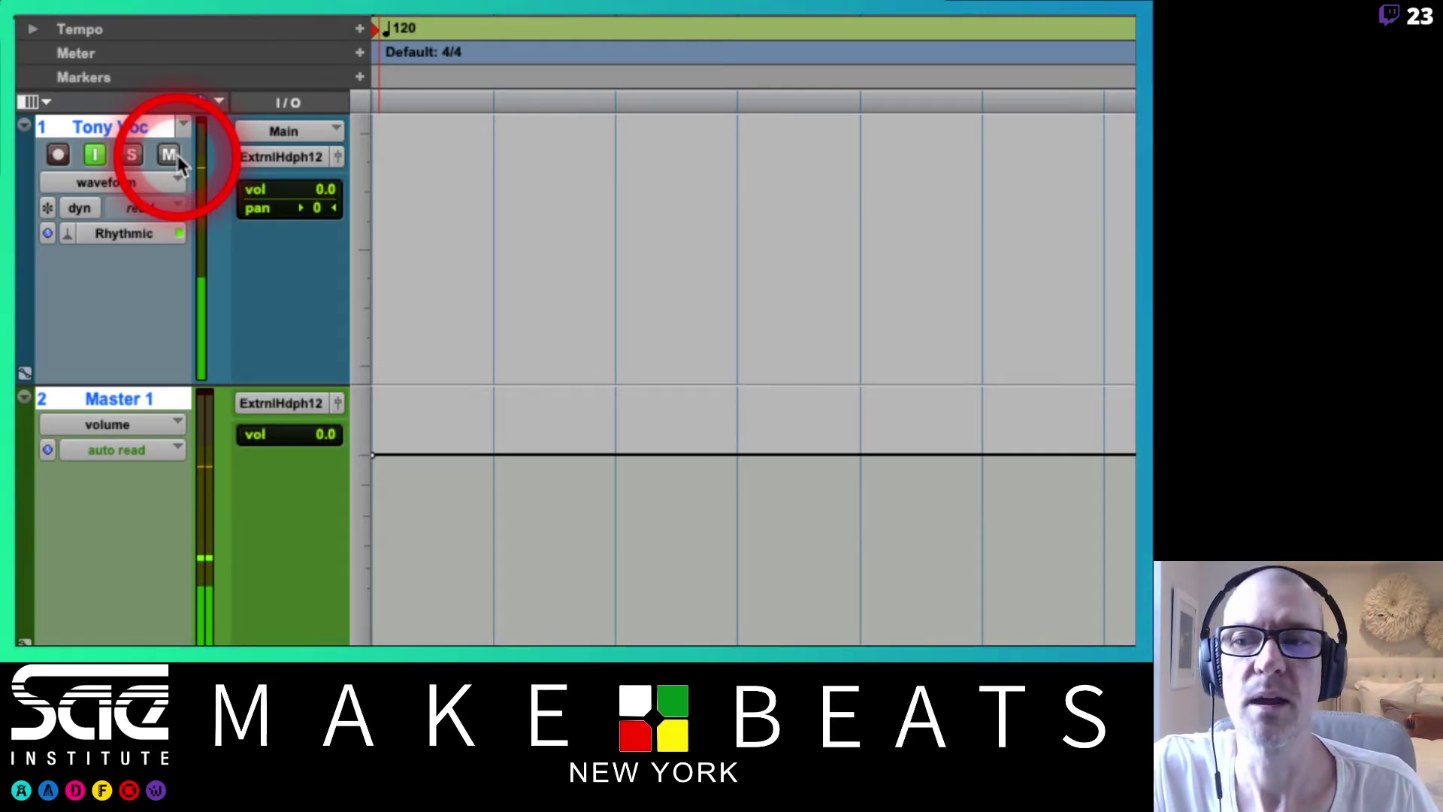
click(171, 156)
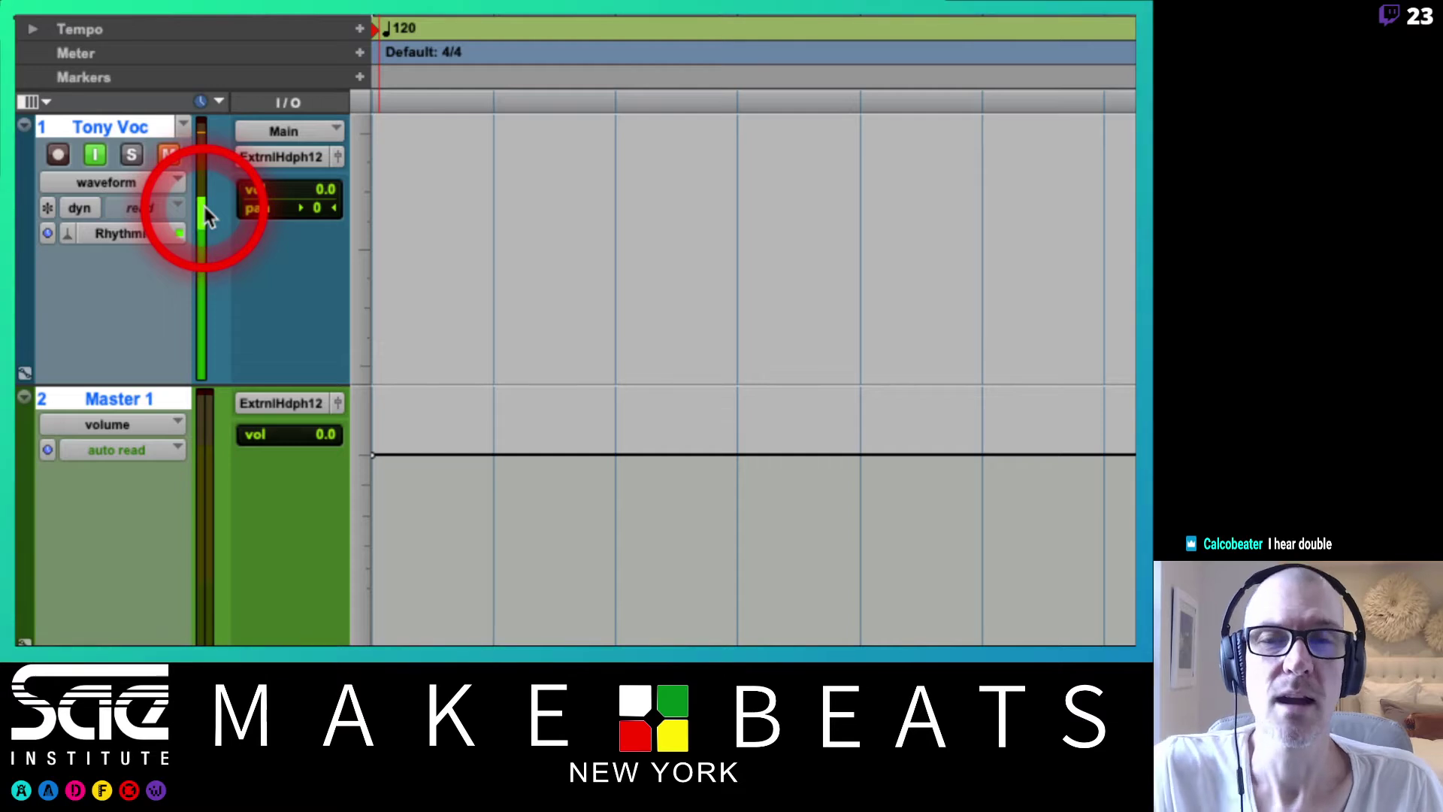
click(169, 154)
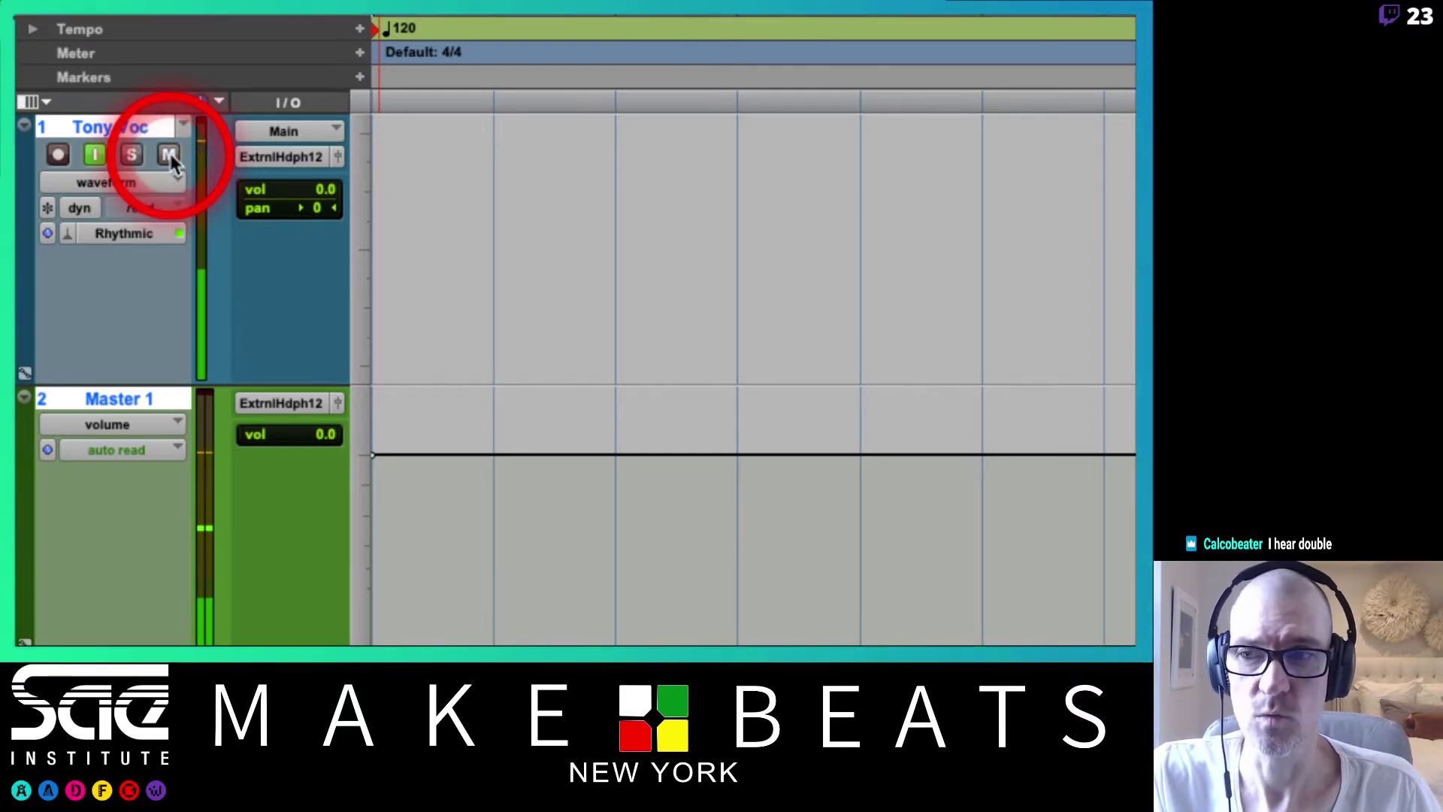
click(169, 155)
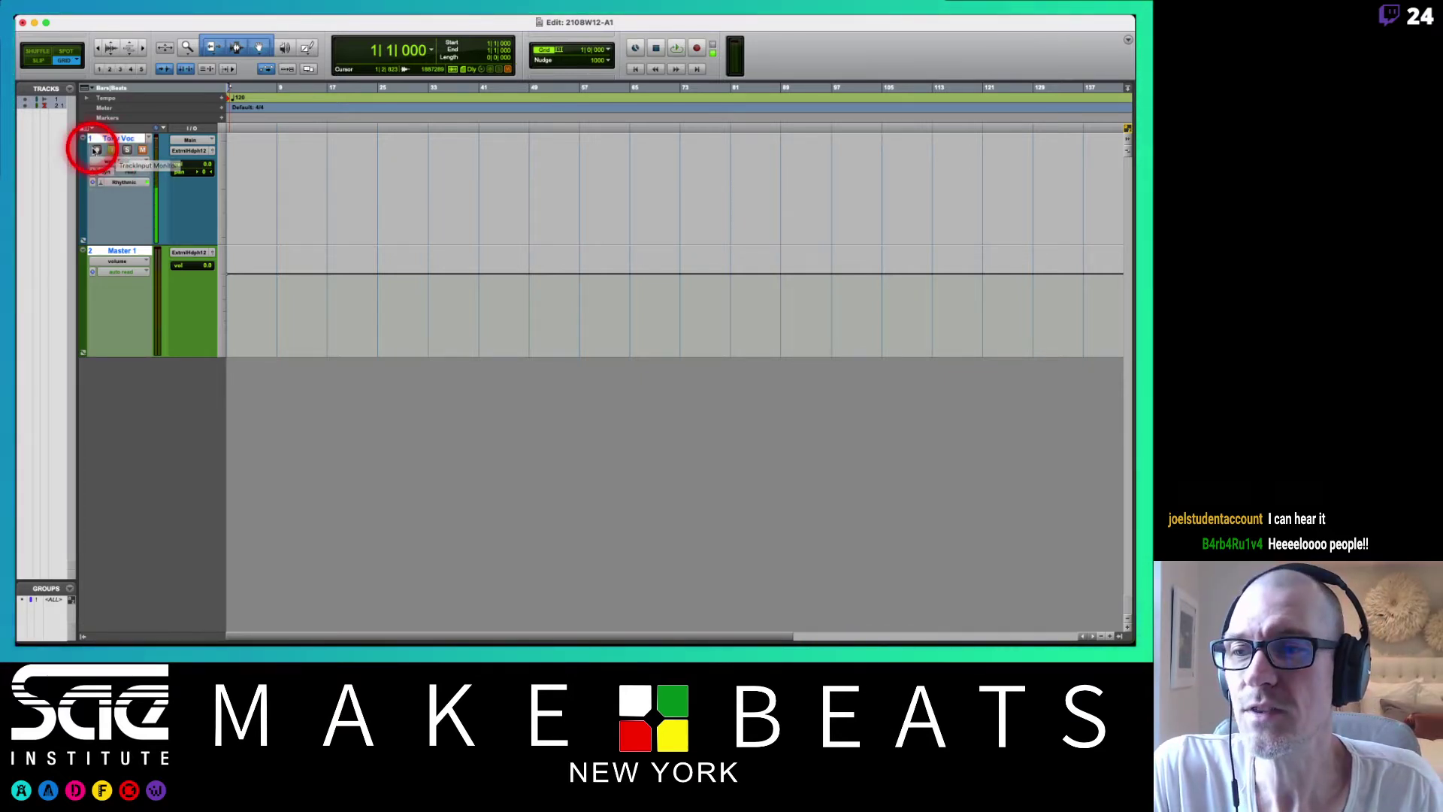
- Record-arm the vocal track and record a take of about 2.5 bars from bar 1
click(97, 151)
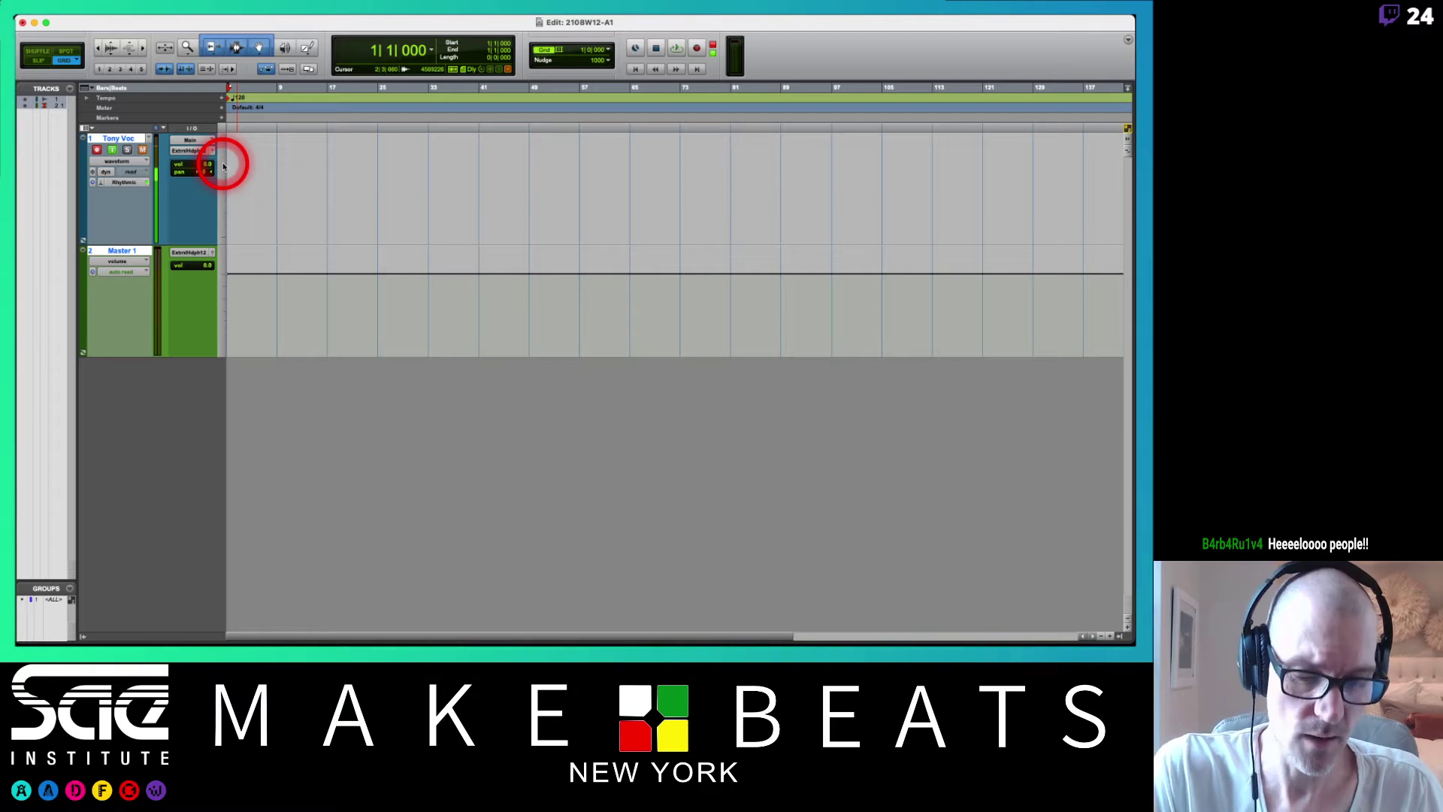
key(super+bracketright)
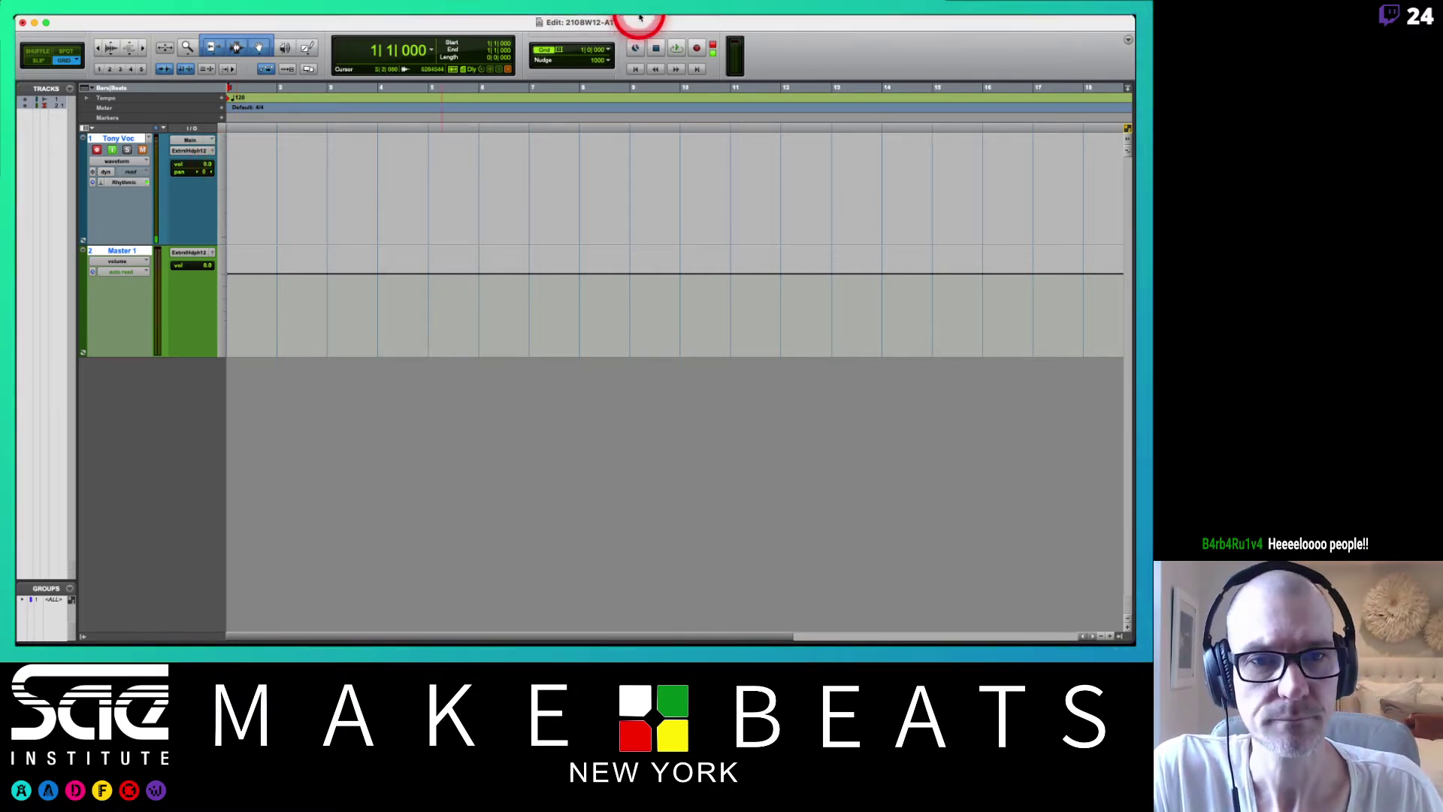
click(680, 48)
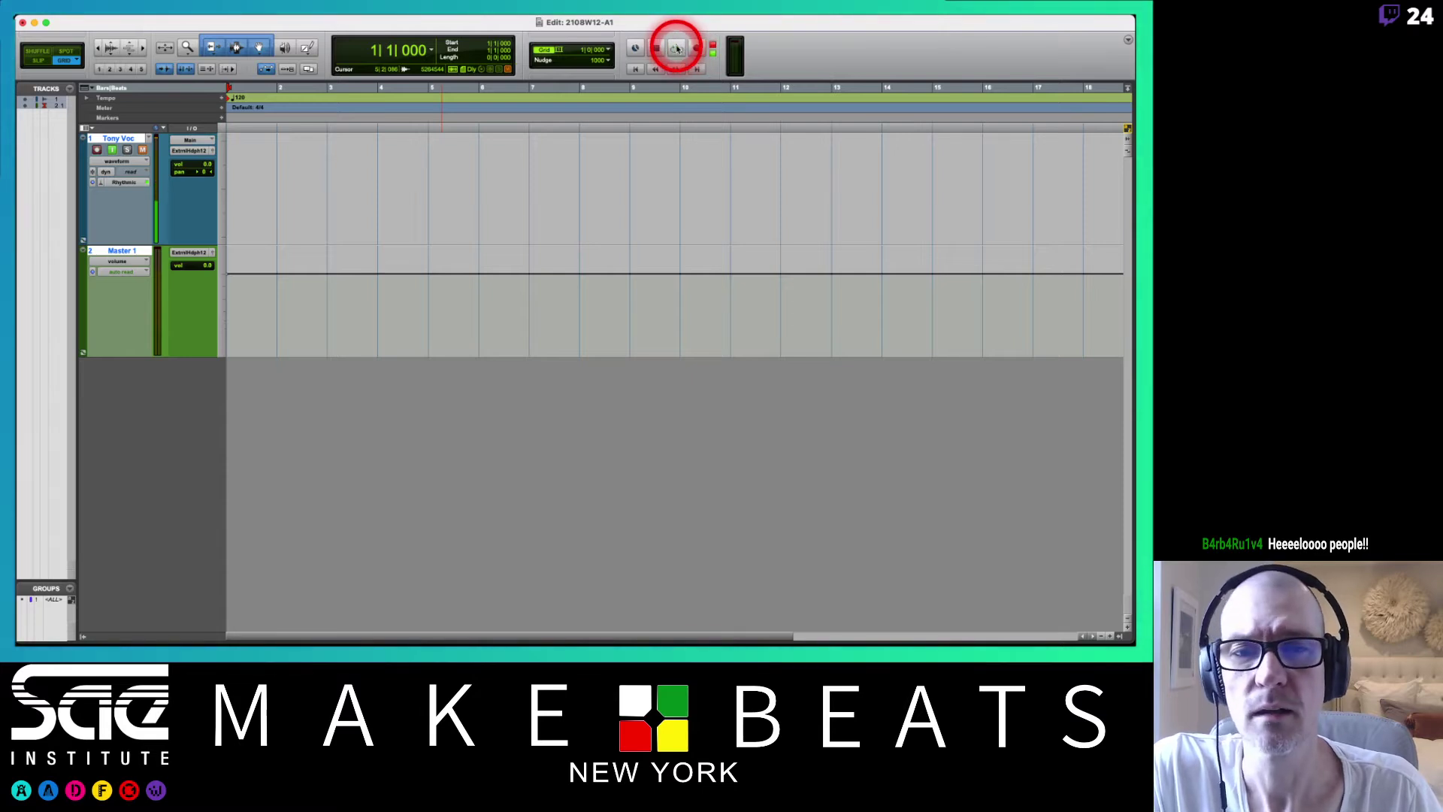
click(677, 48)
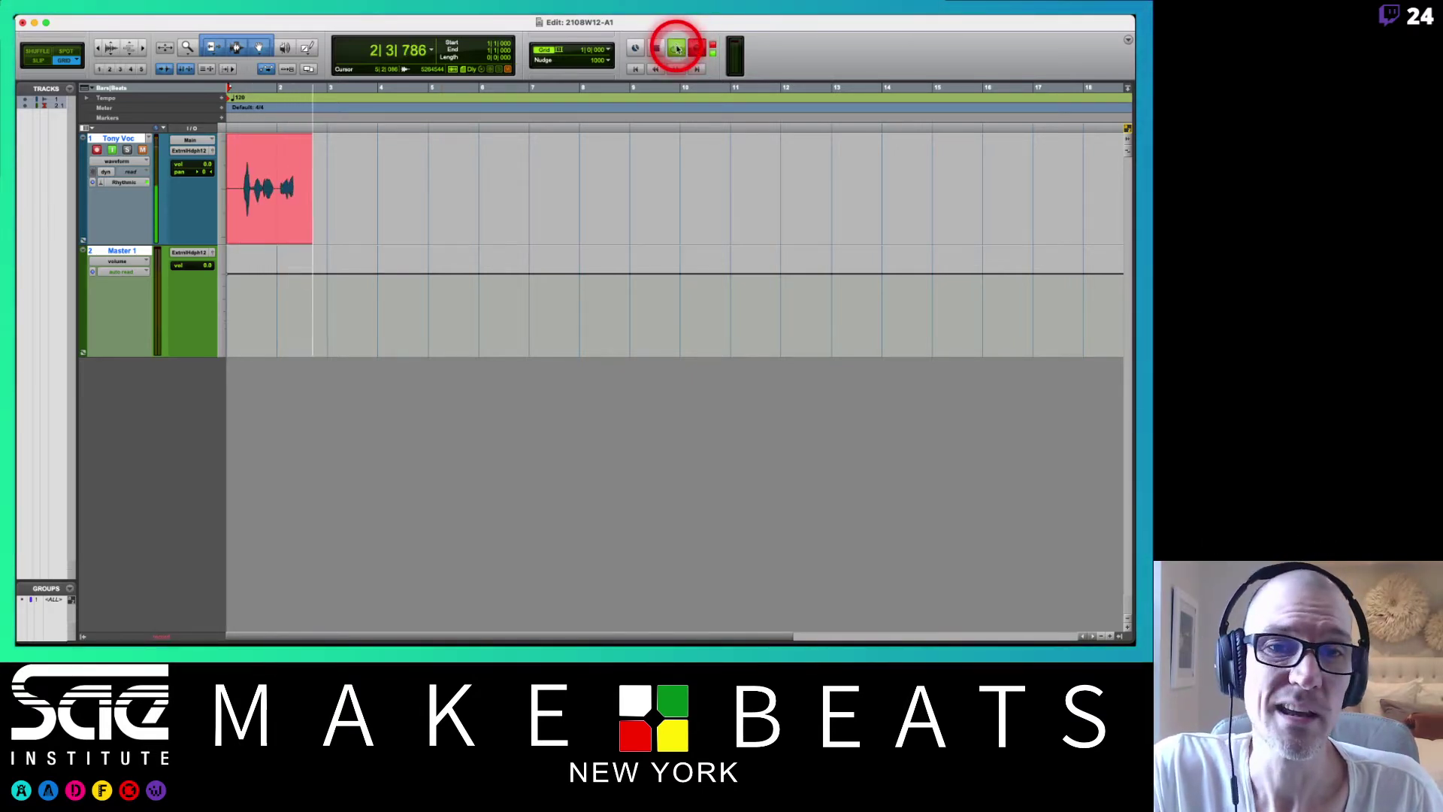
click(656, 49)
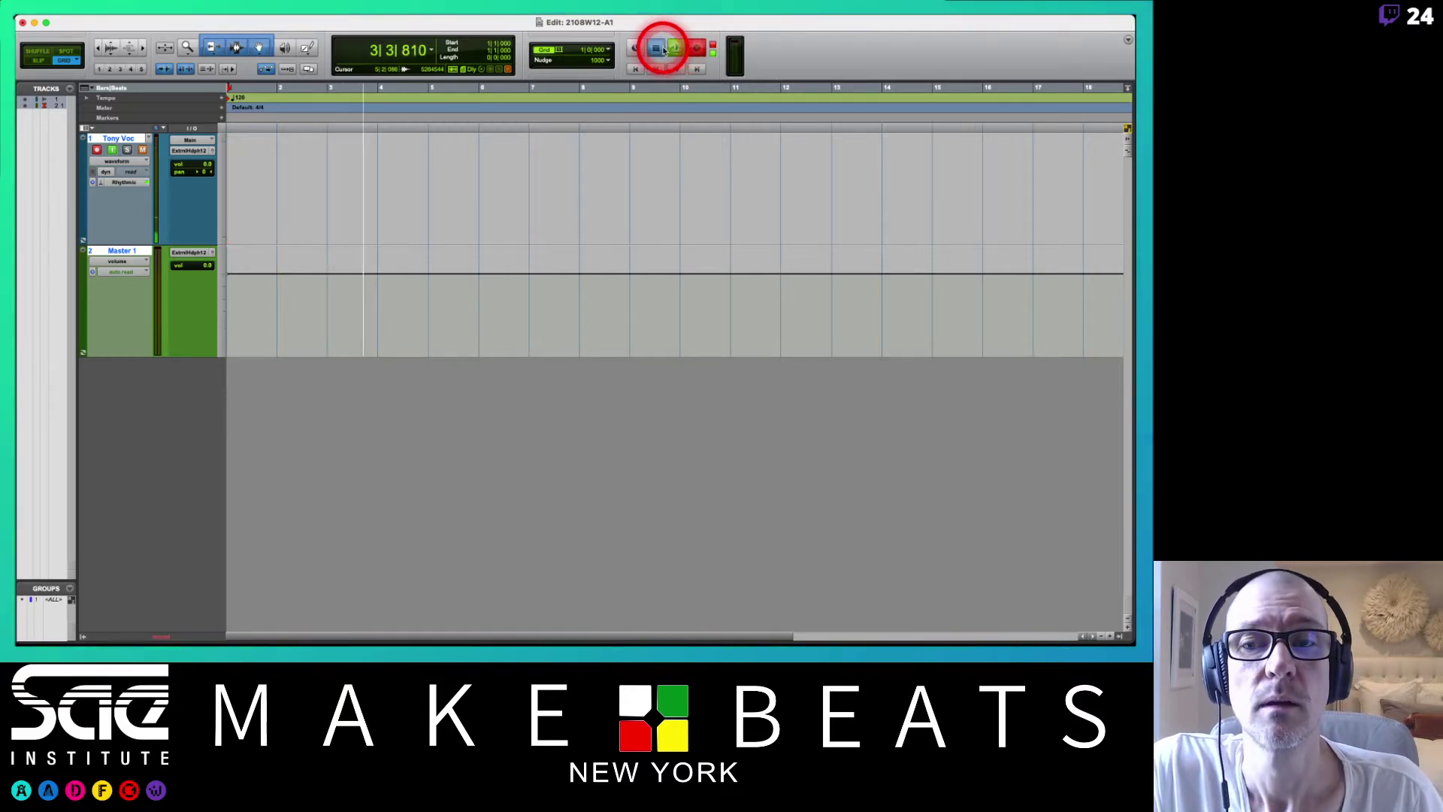
- Disarm the vocal track, turn off its input monitoring and mute, and play back the recorded take
click(382, 150)
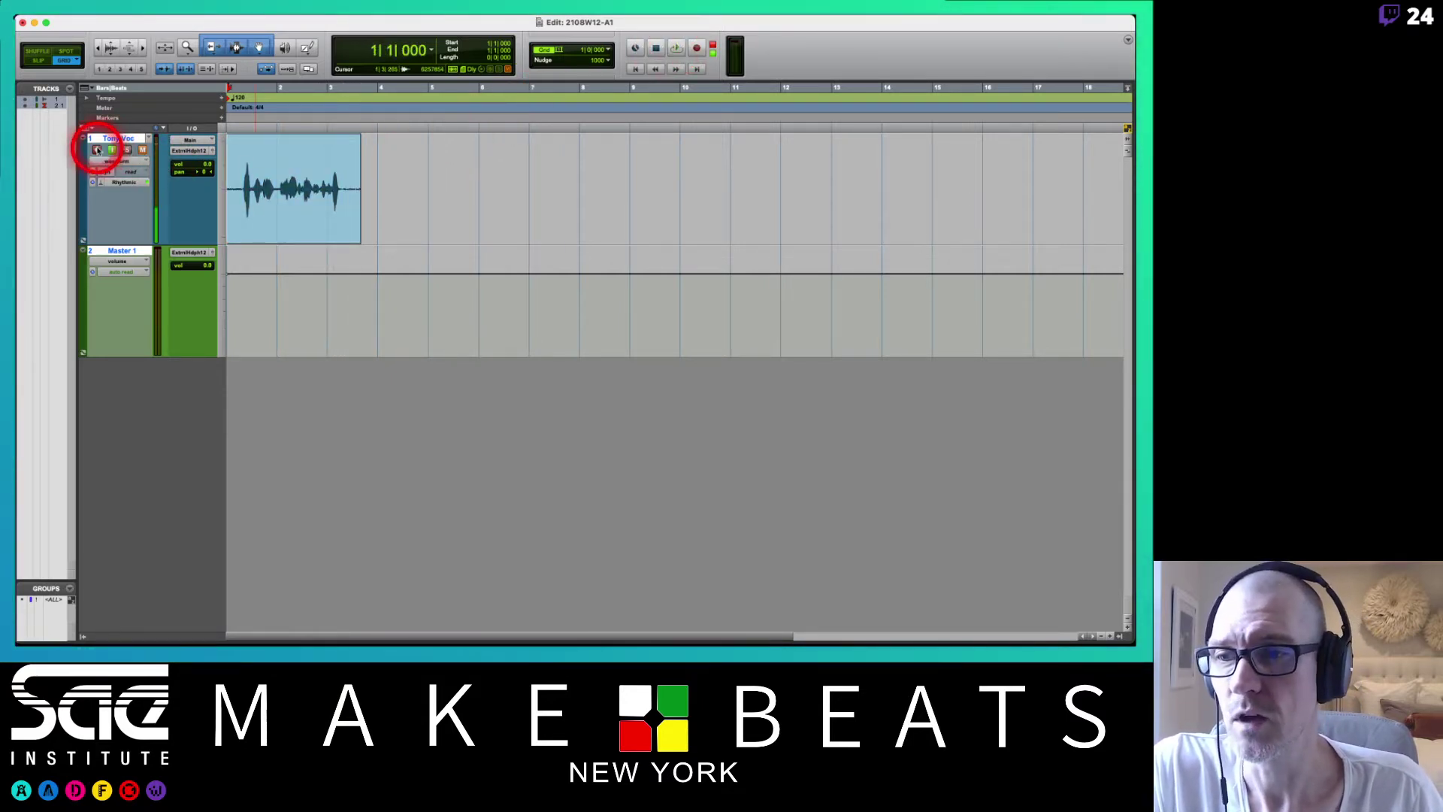
click(113, 150)
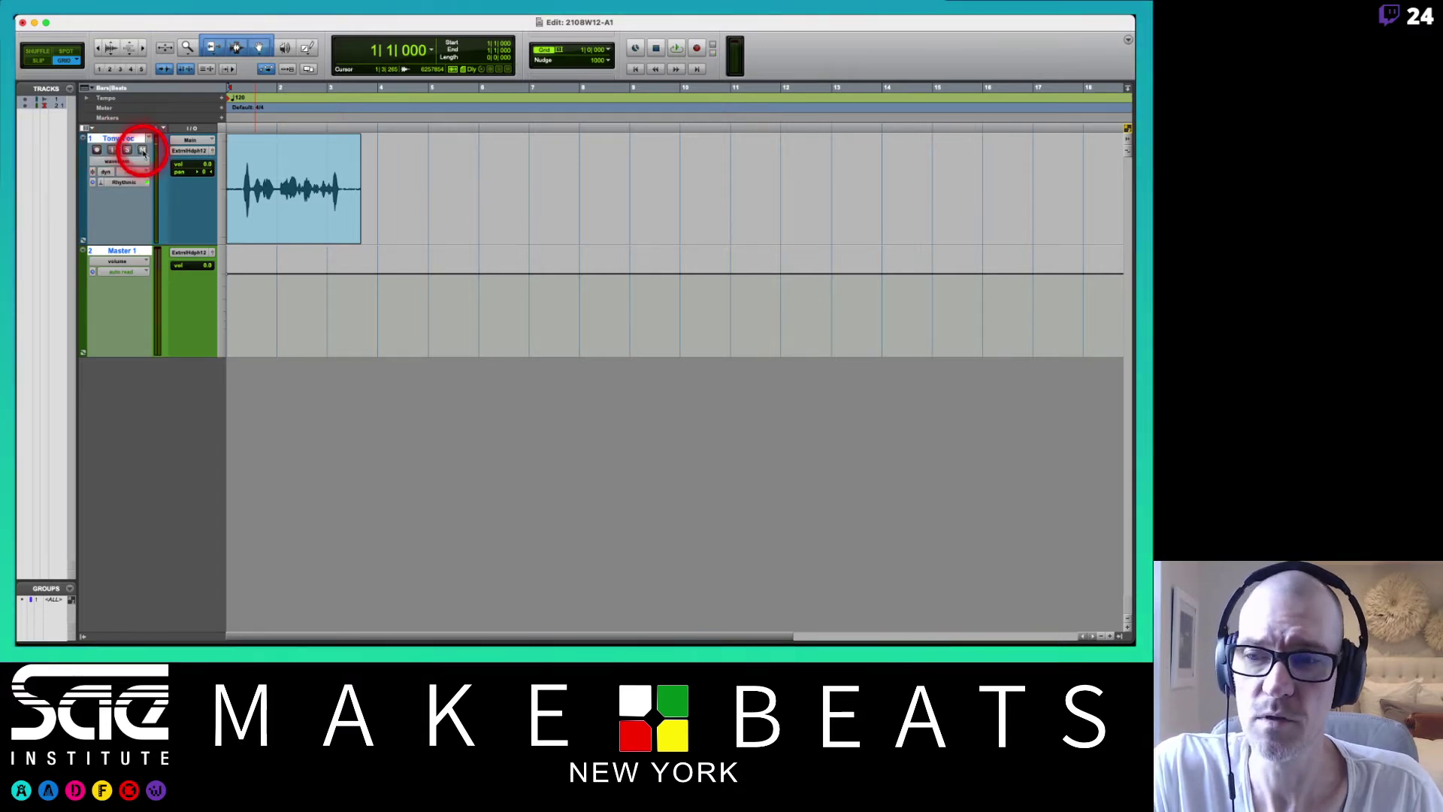
key(space)
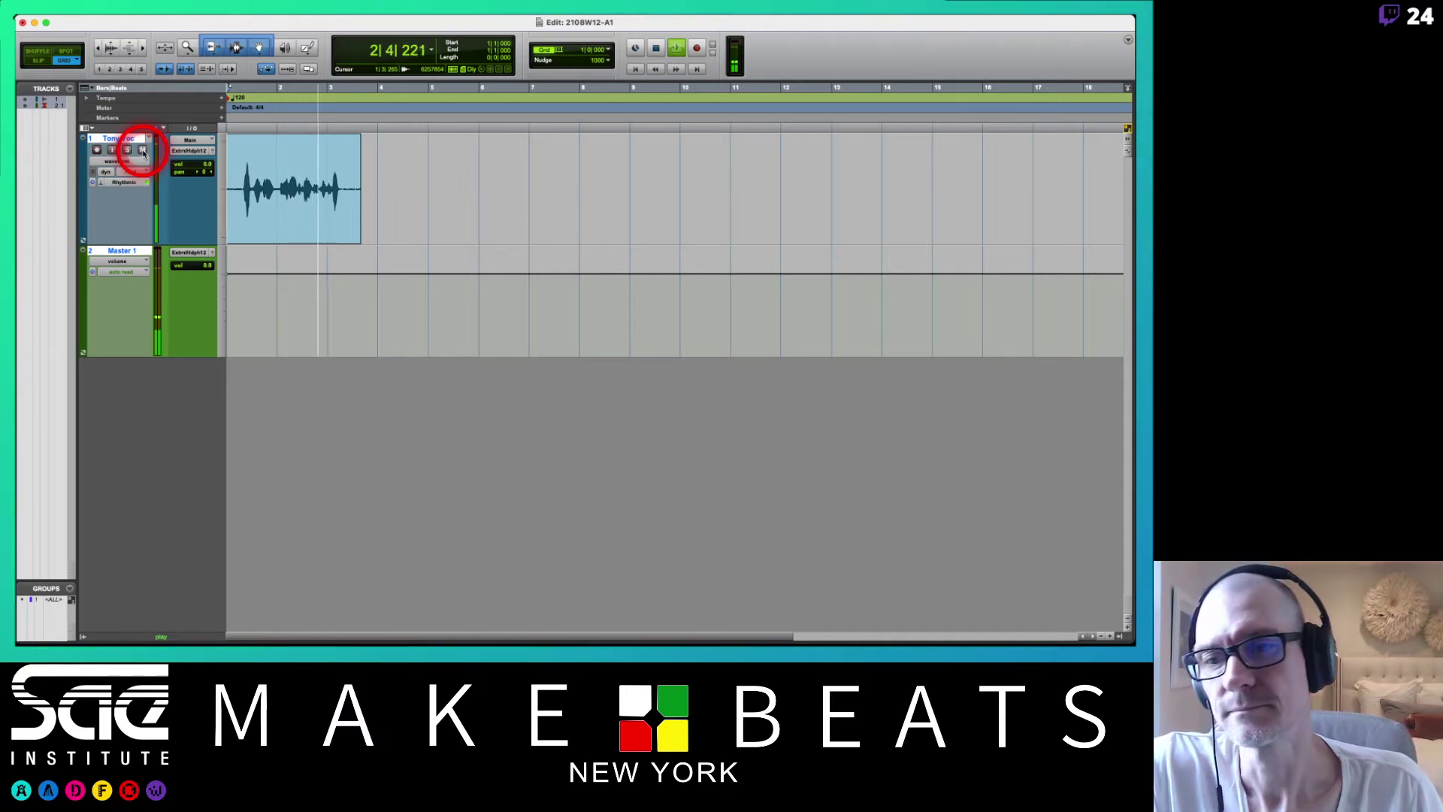
key(space)
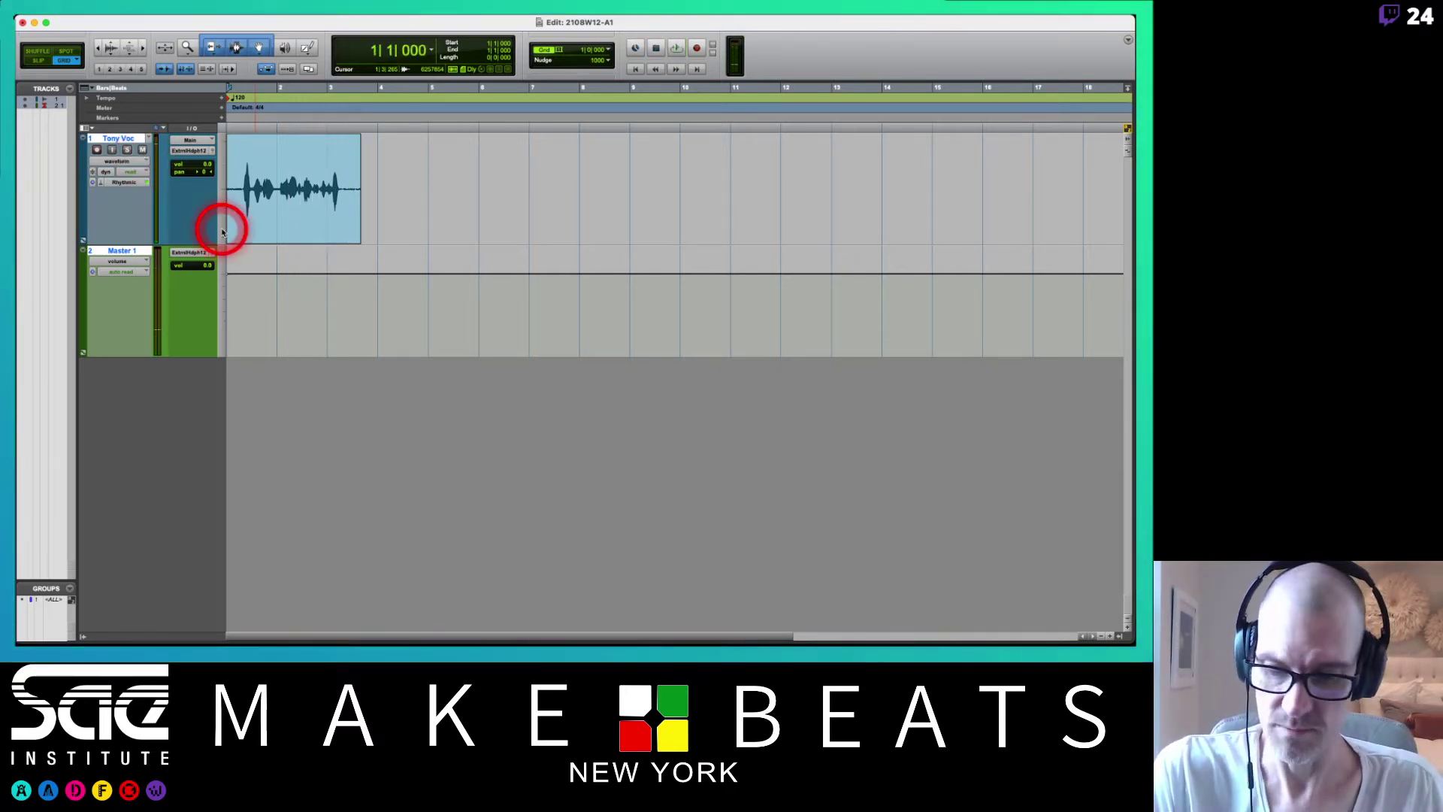
- In Slip mode, trim the silence off the start of the vocal take so it begins at 1|2|233
key(F3)
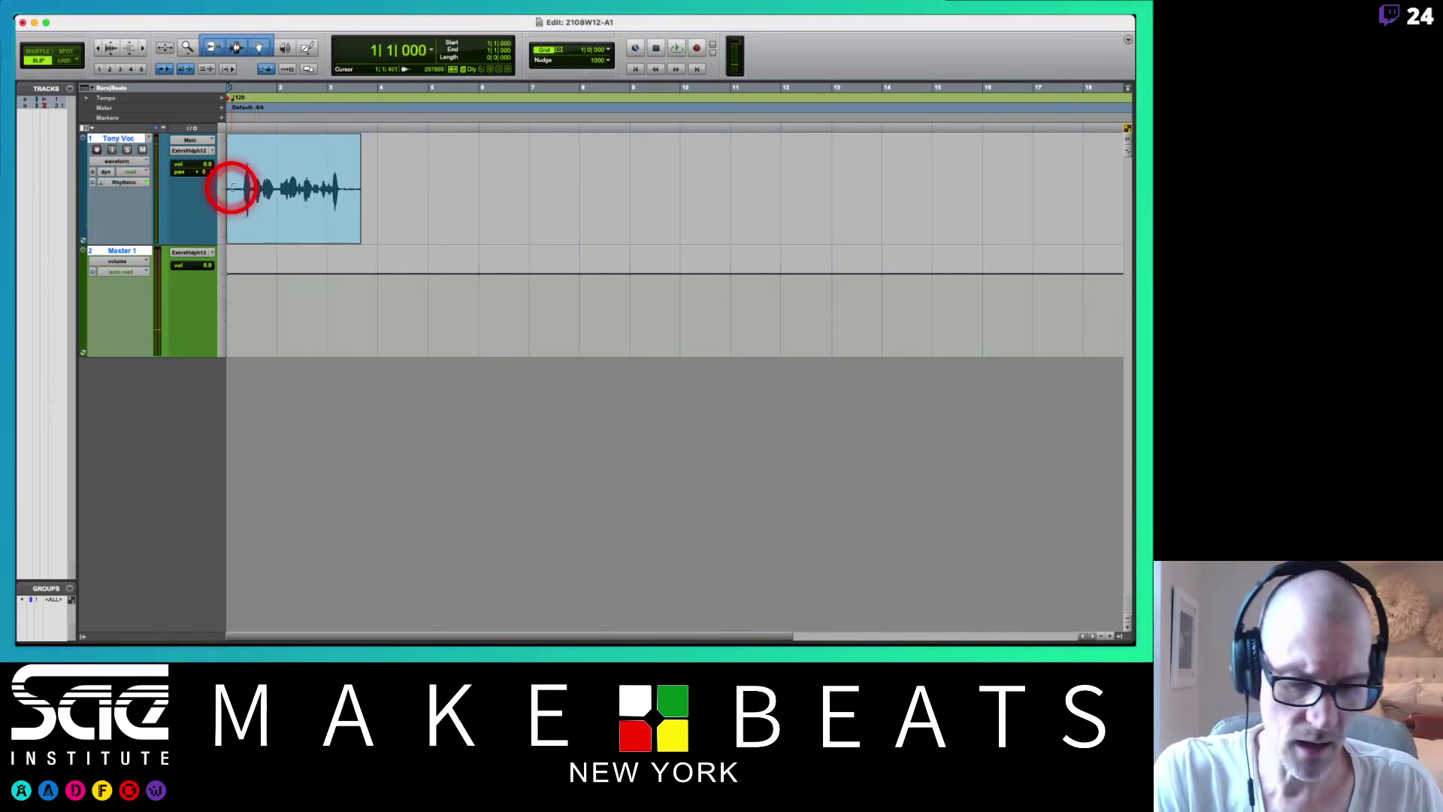
key(super+bracketright)
key(super+bracketright)
key(super+bracketright)
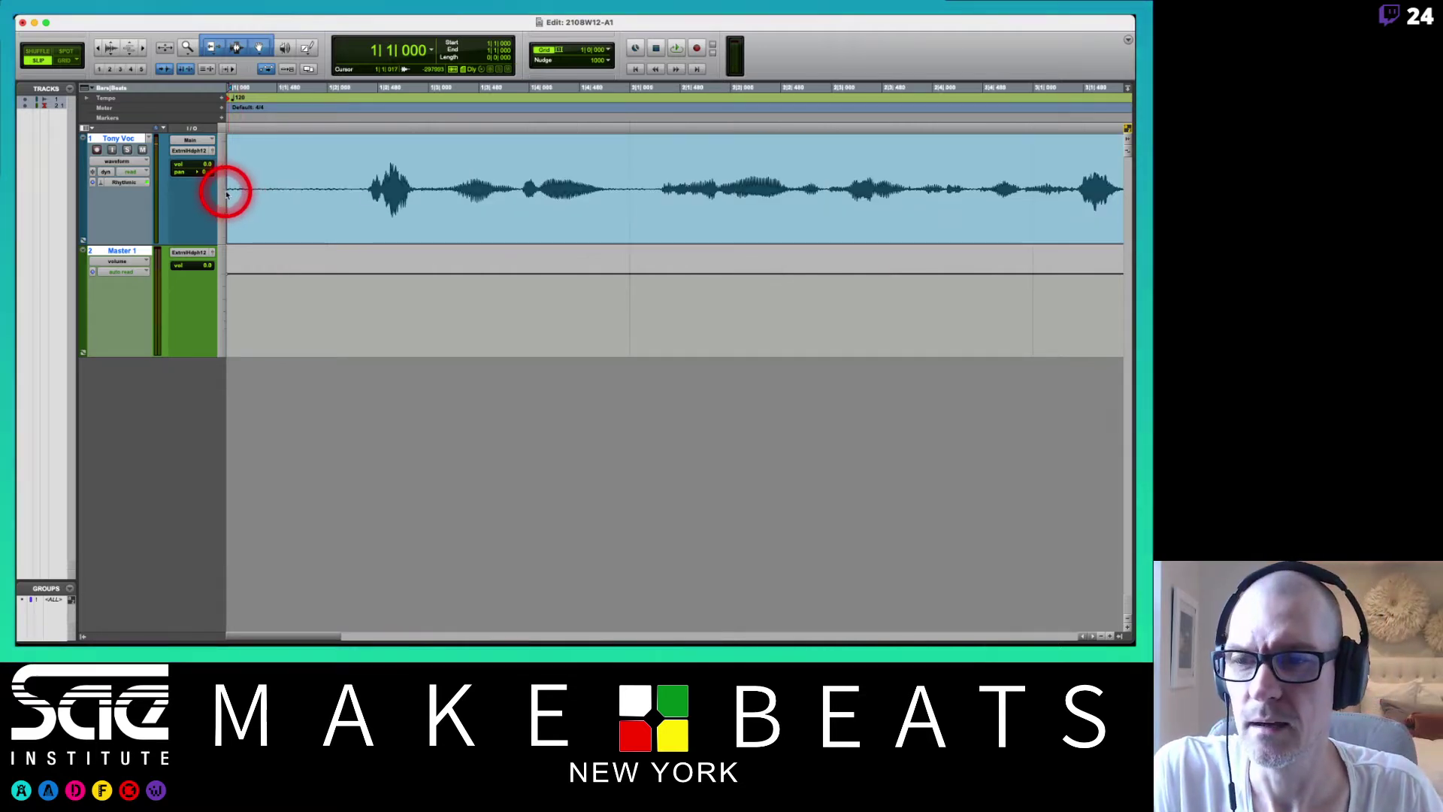
drag(226, 194, 353, 200)
scroll(406, 184, right, 5)
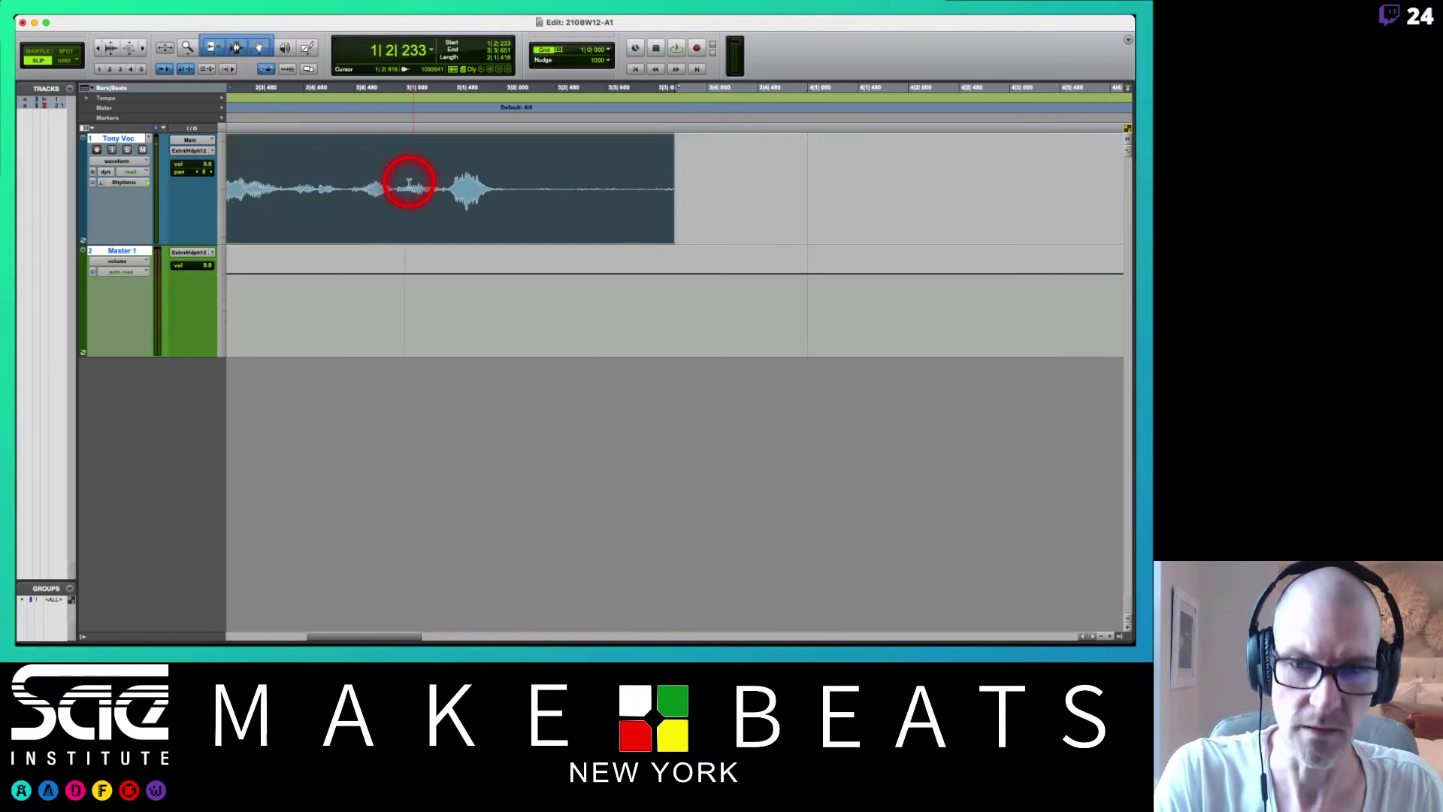
- Trim the silent tail of the vocal take and add a short fade at each end, with the fade-in ending at 1|2|411
drag(673, 178, 485, 142)
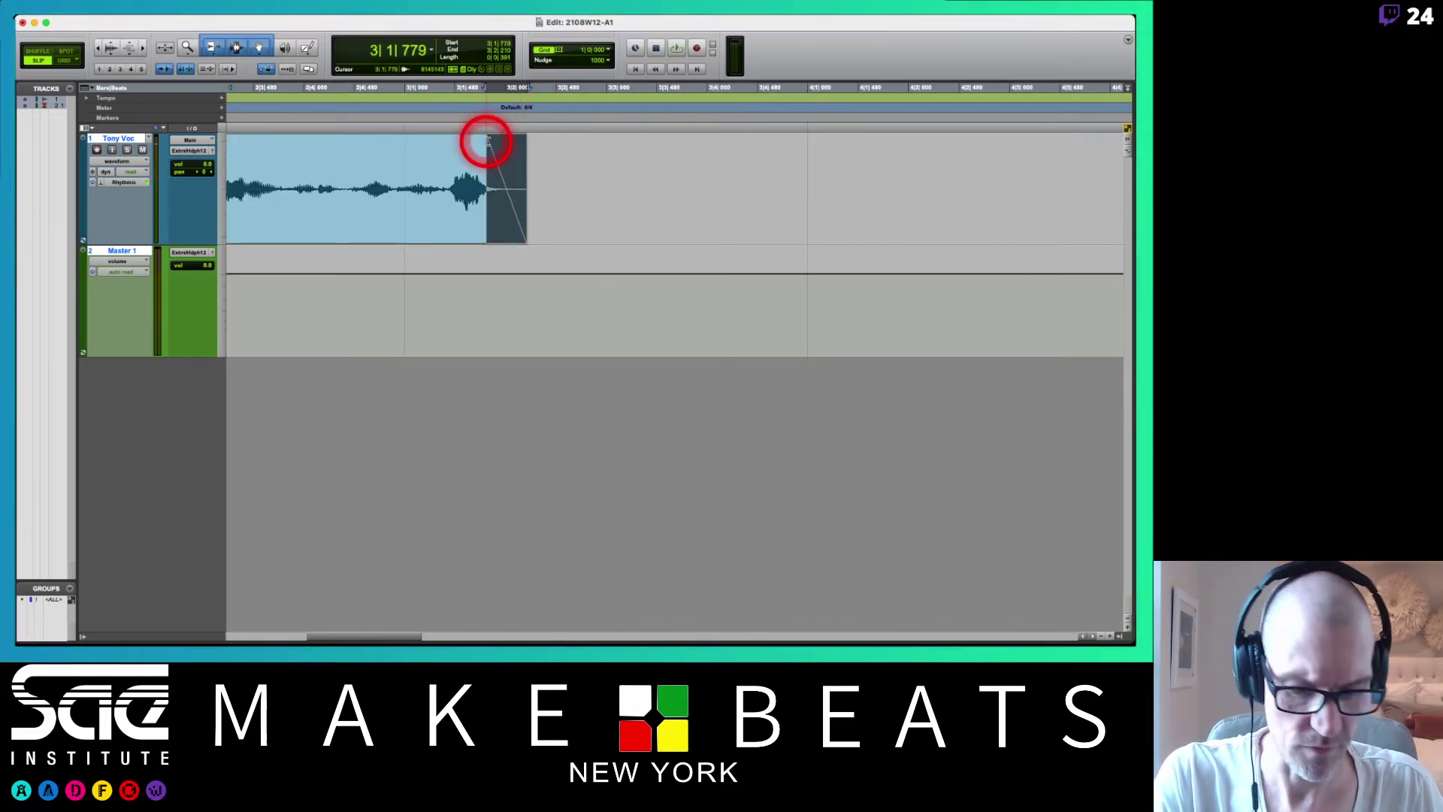
click(415, 203)
scroll(413, 201, left, 5)
drag(354, 142, 370, 139)
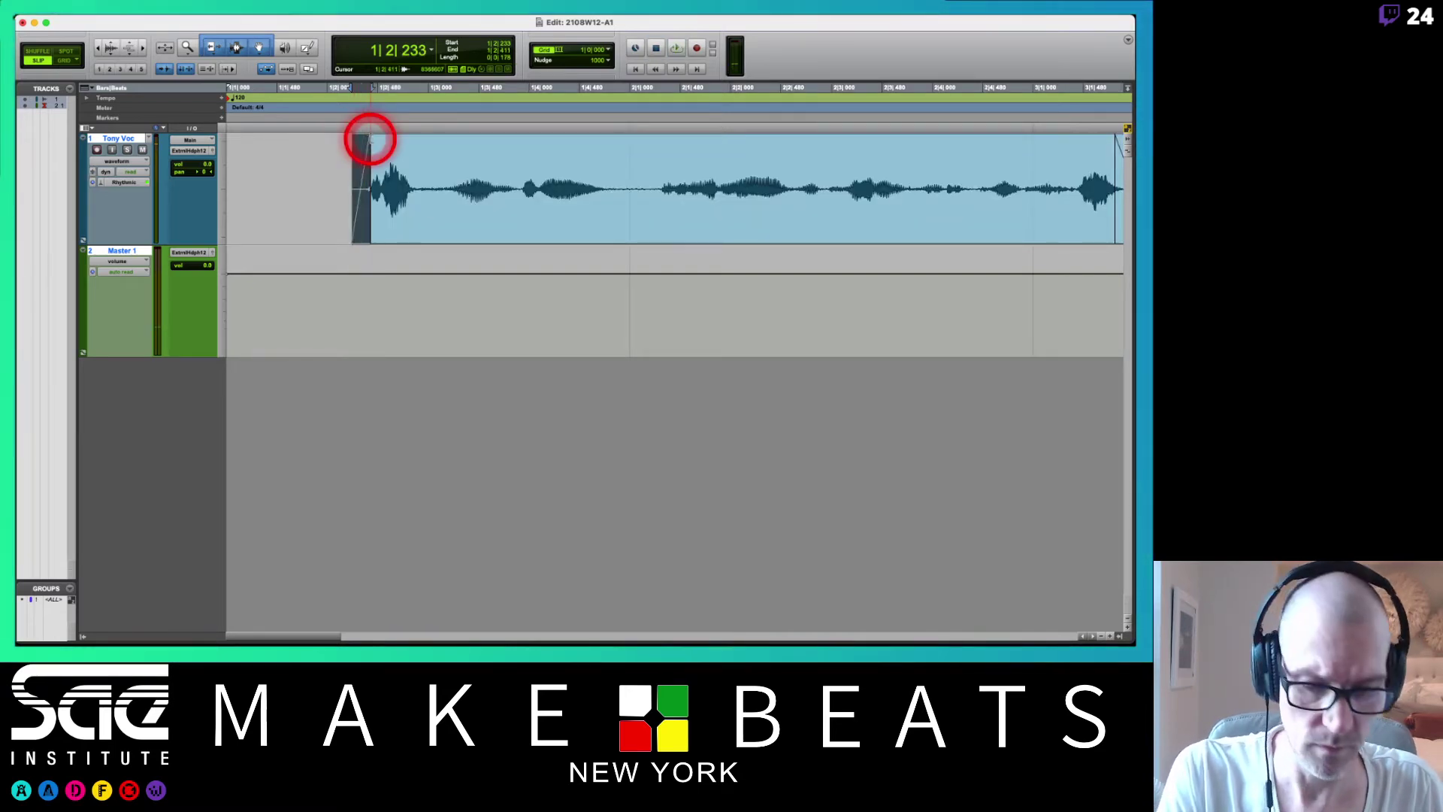
key(r)
key(r)
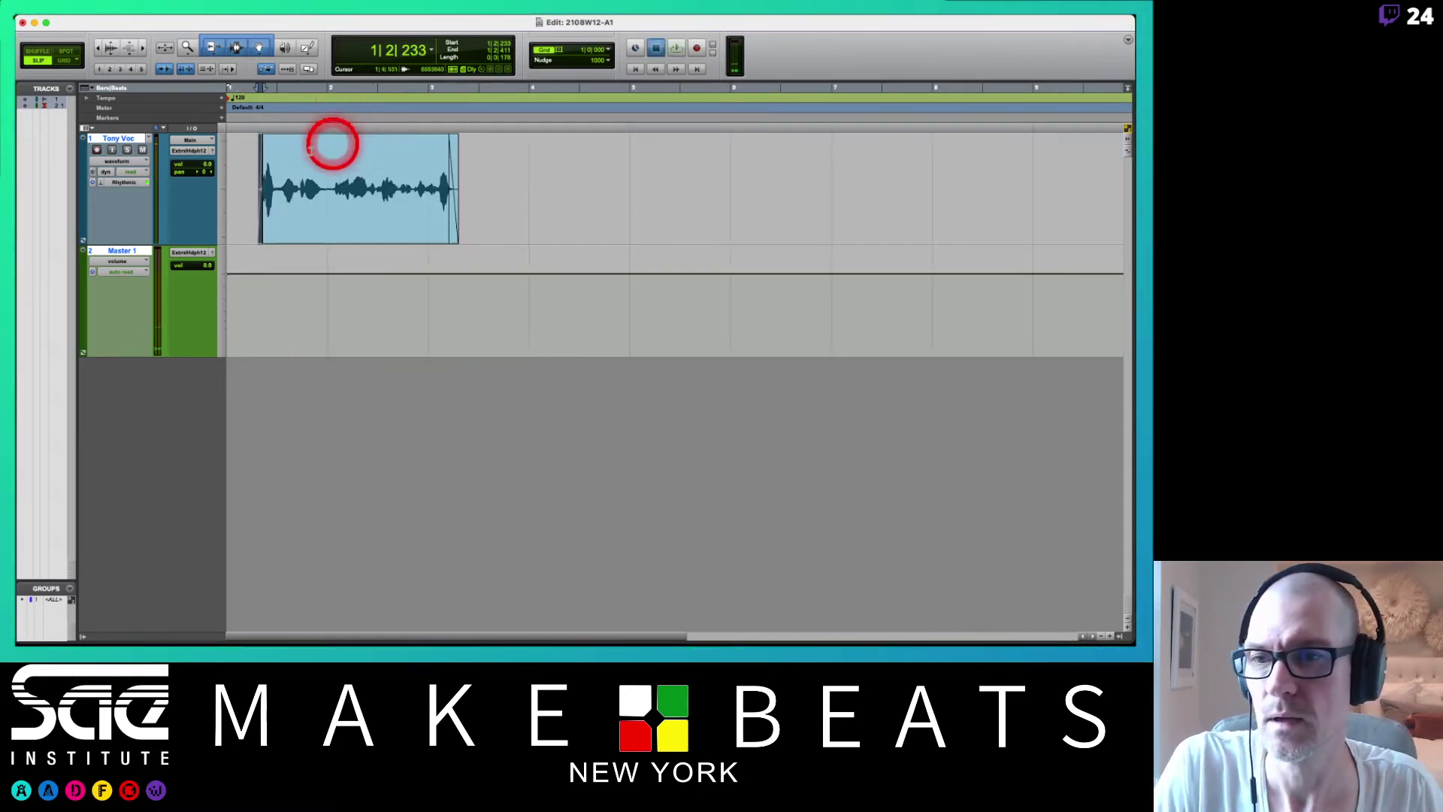
- Play back the trimmed vocal take from just before its start
click(248, 170)
key(space)
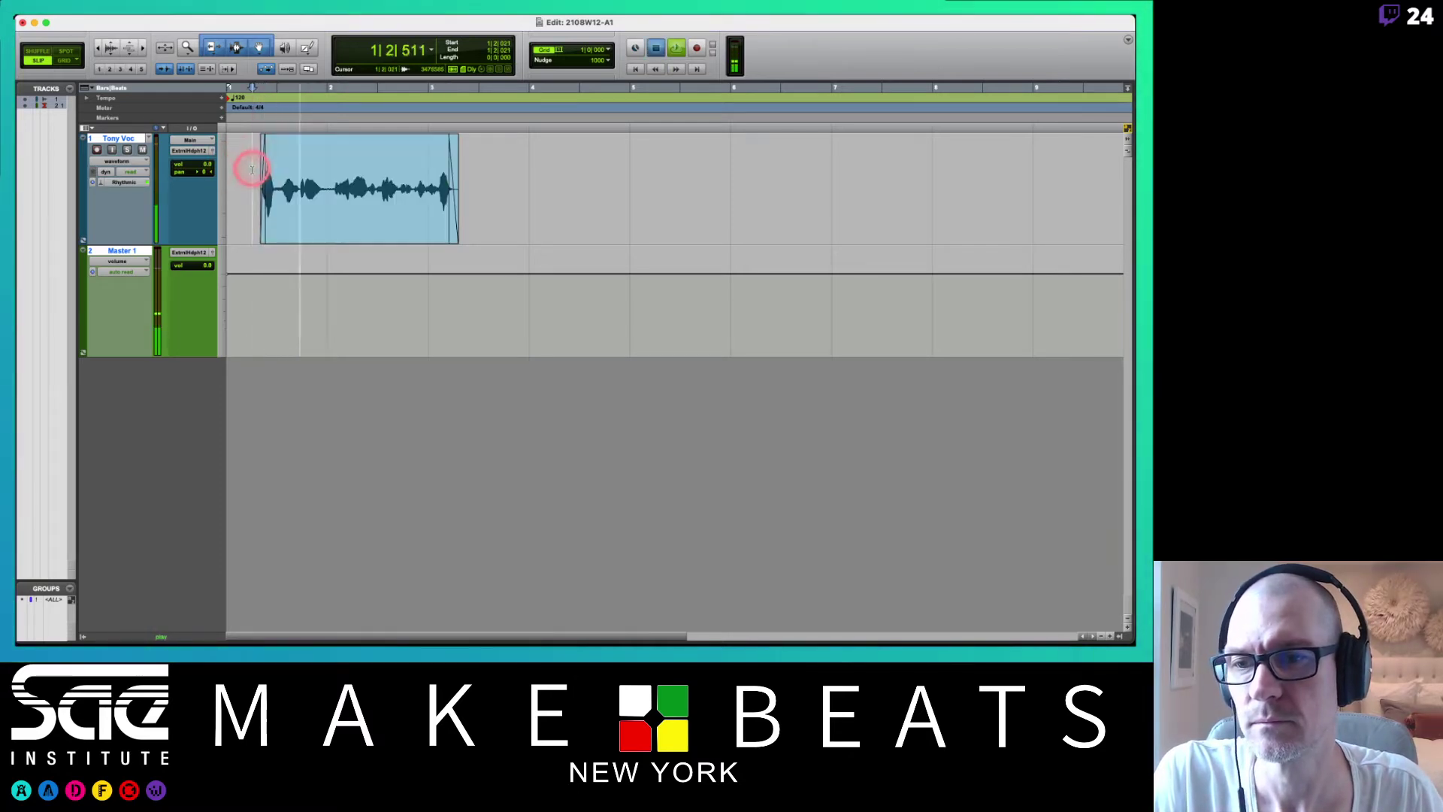
click(252, 169)
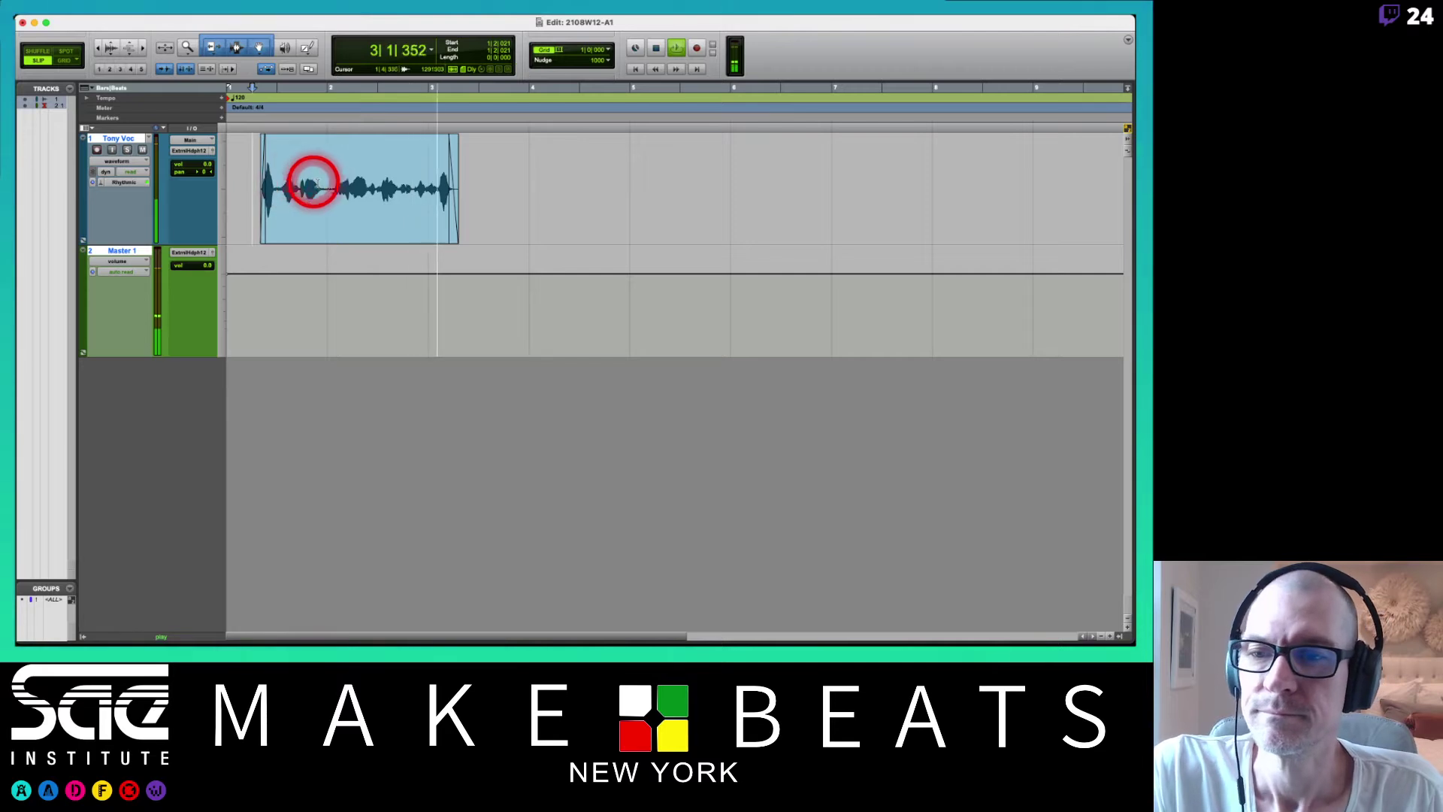
key(space)
- Cut the vocal clip at 1|4|776, keeping only its first part, and duplicate that part twice
click(357, 222)
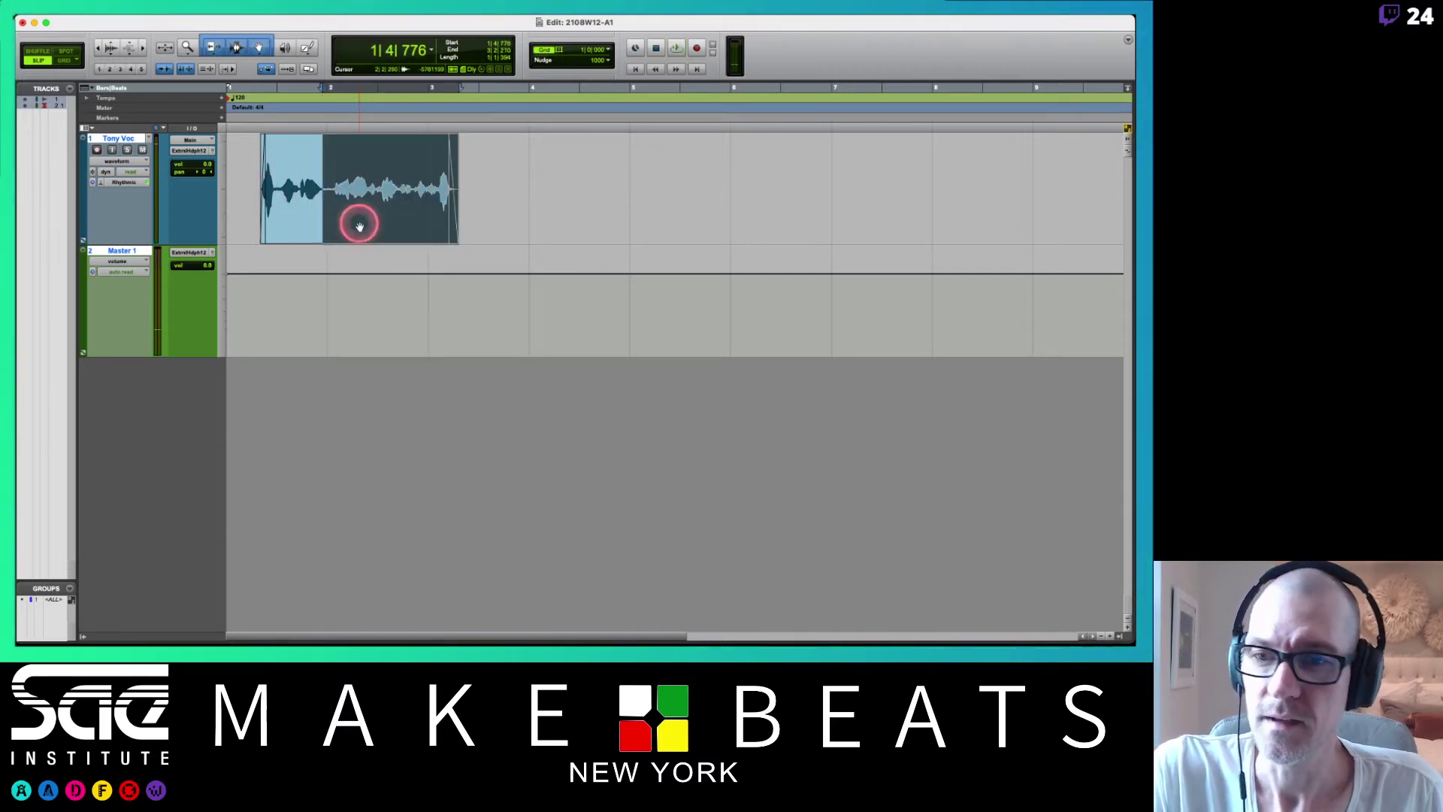
key(Delete)
click(284, 230)
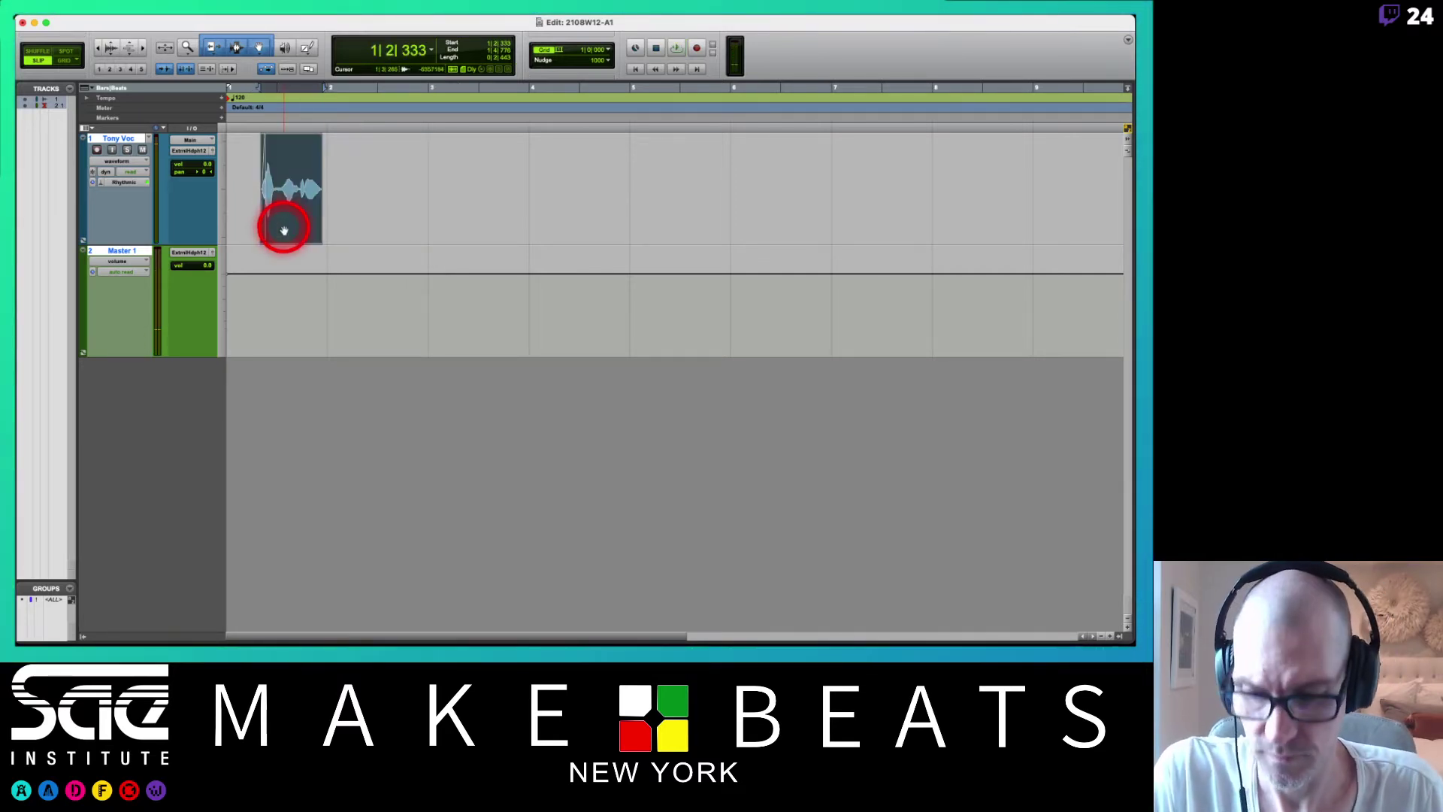
key(super+d)
key(super+d)
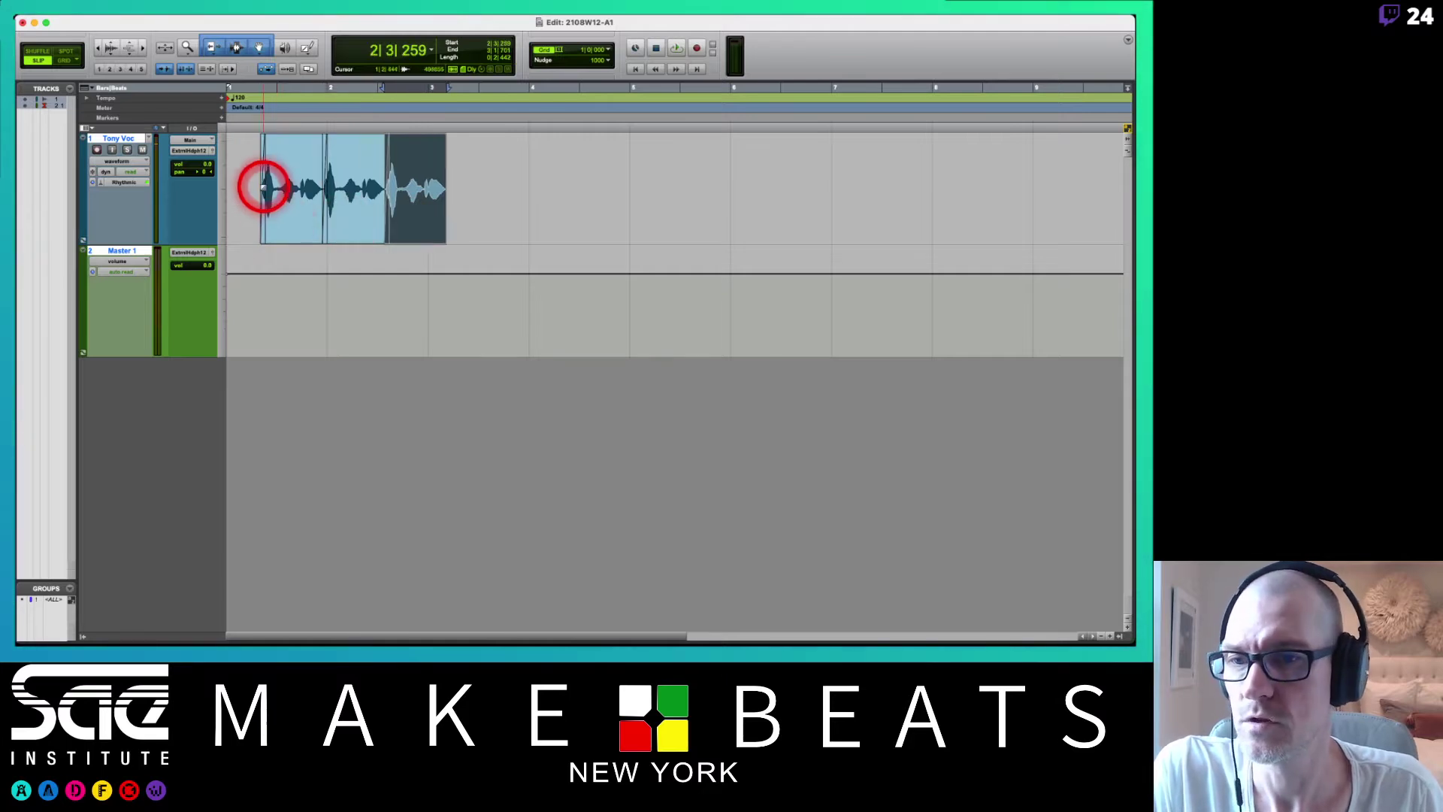
- Play back the three repeated vocal clips from just before the first one
click(253, 169)
key(space)
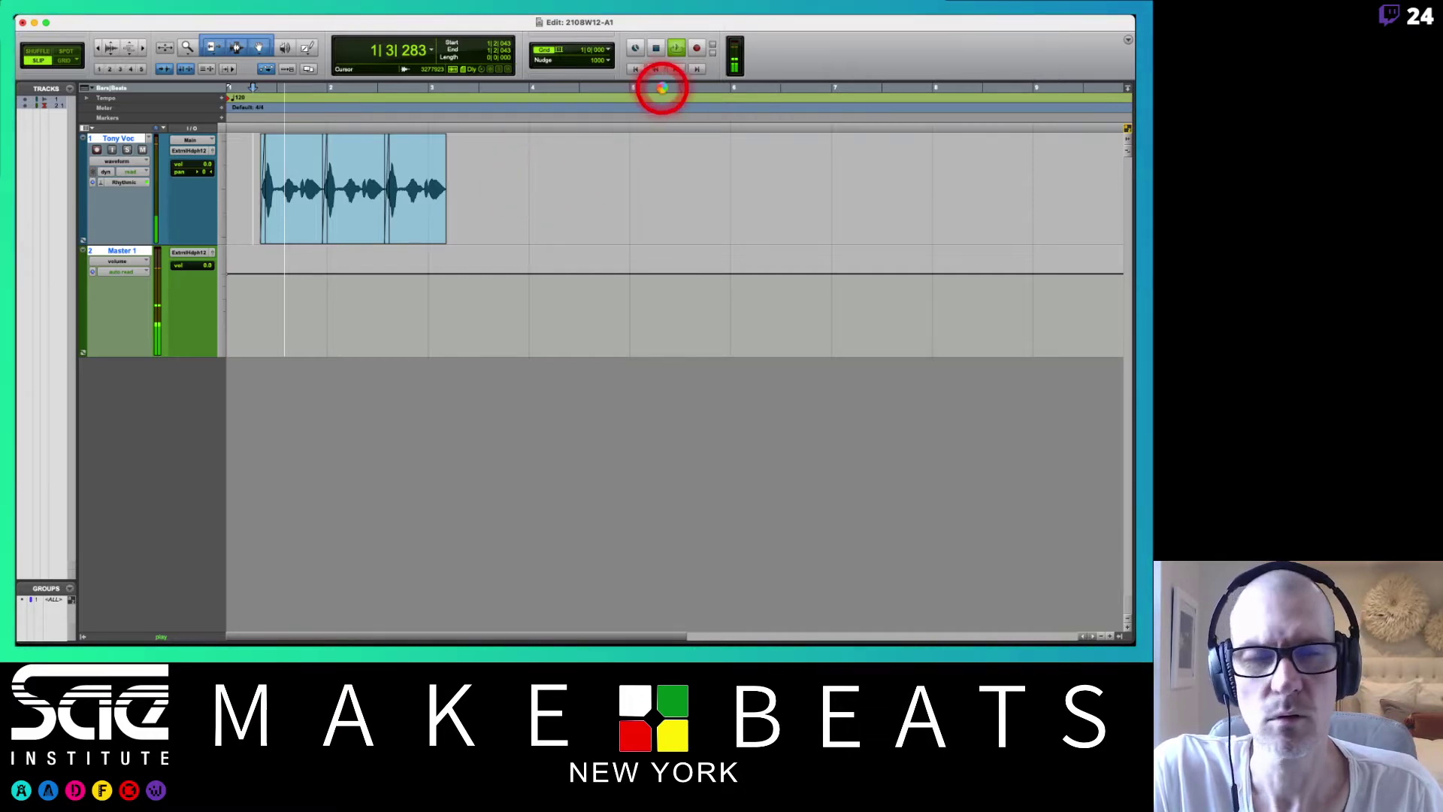
key(space)
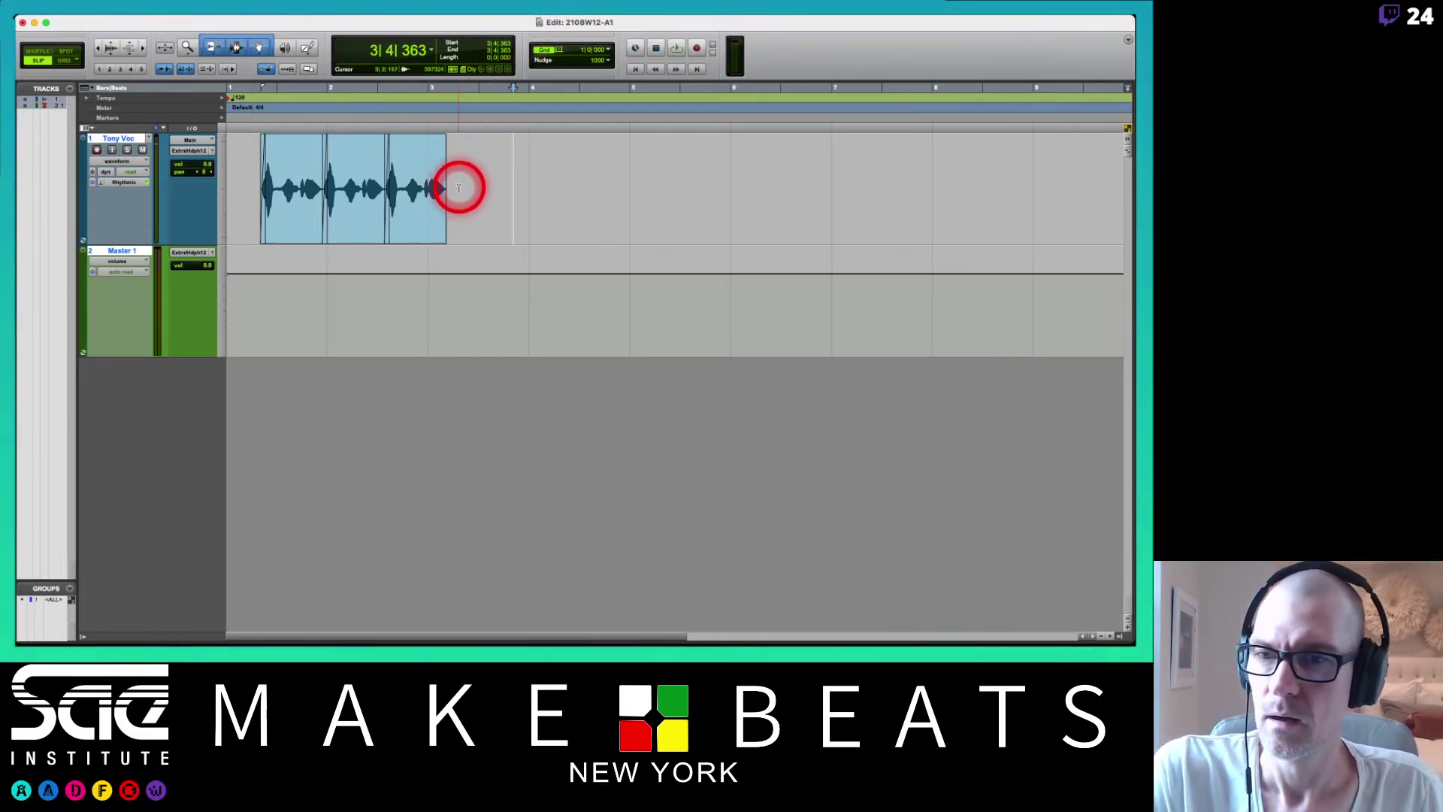
- Delete every clip from the vocal track and return the cursor to the session start
click(416, 216)
key(Delete)
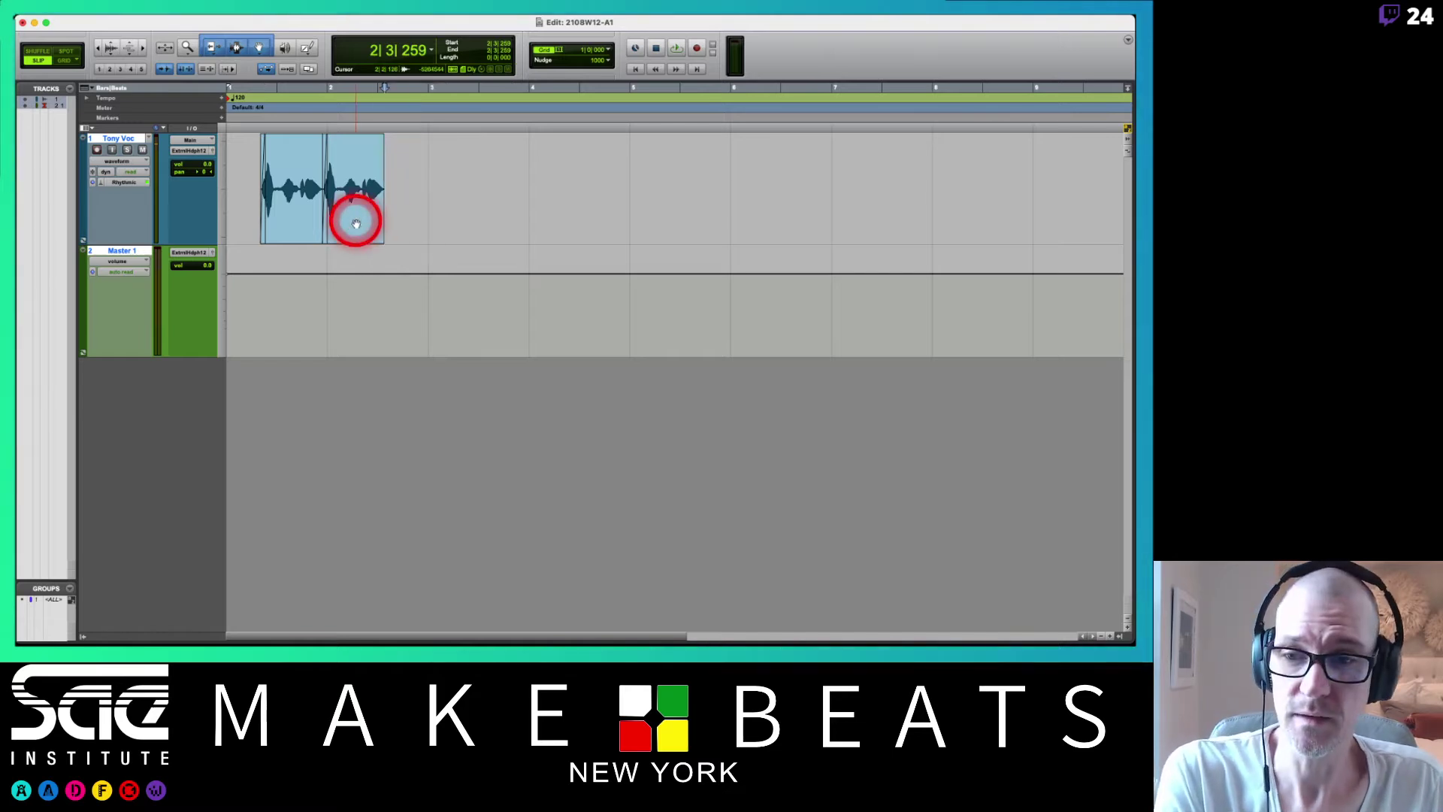
click(356, 223)
key(Delete)
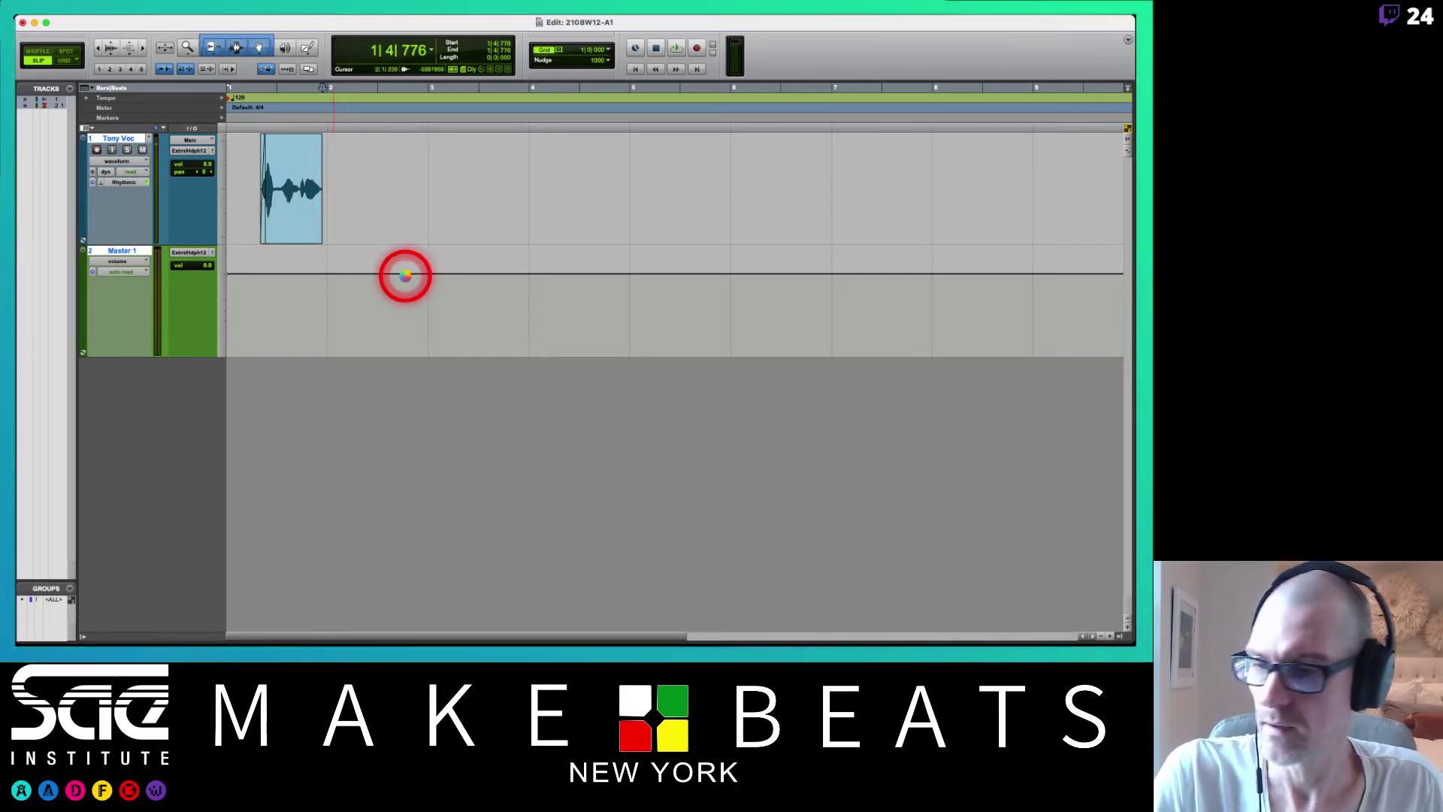
key(super+a)
key(Delete)
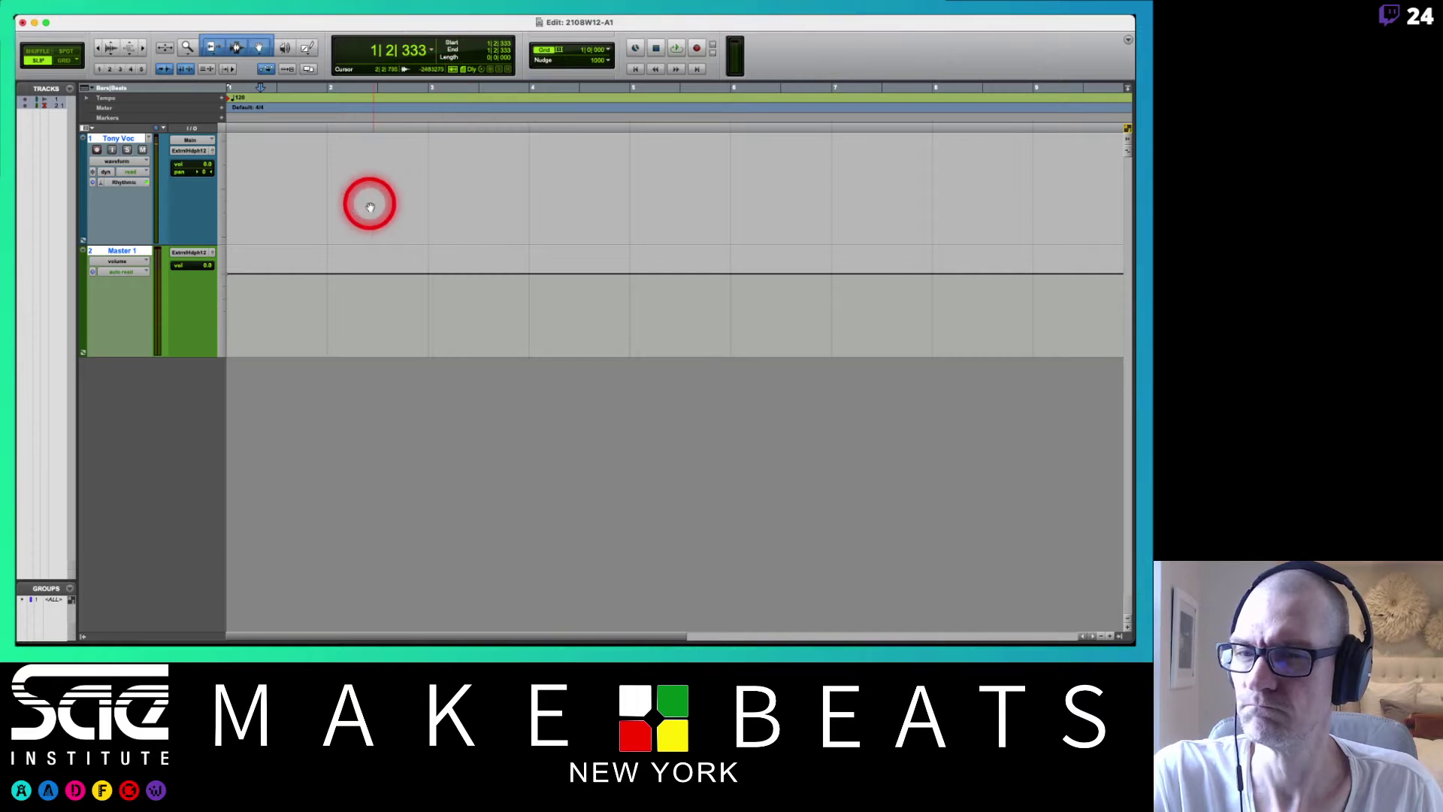
key(Return)
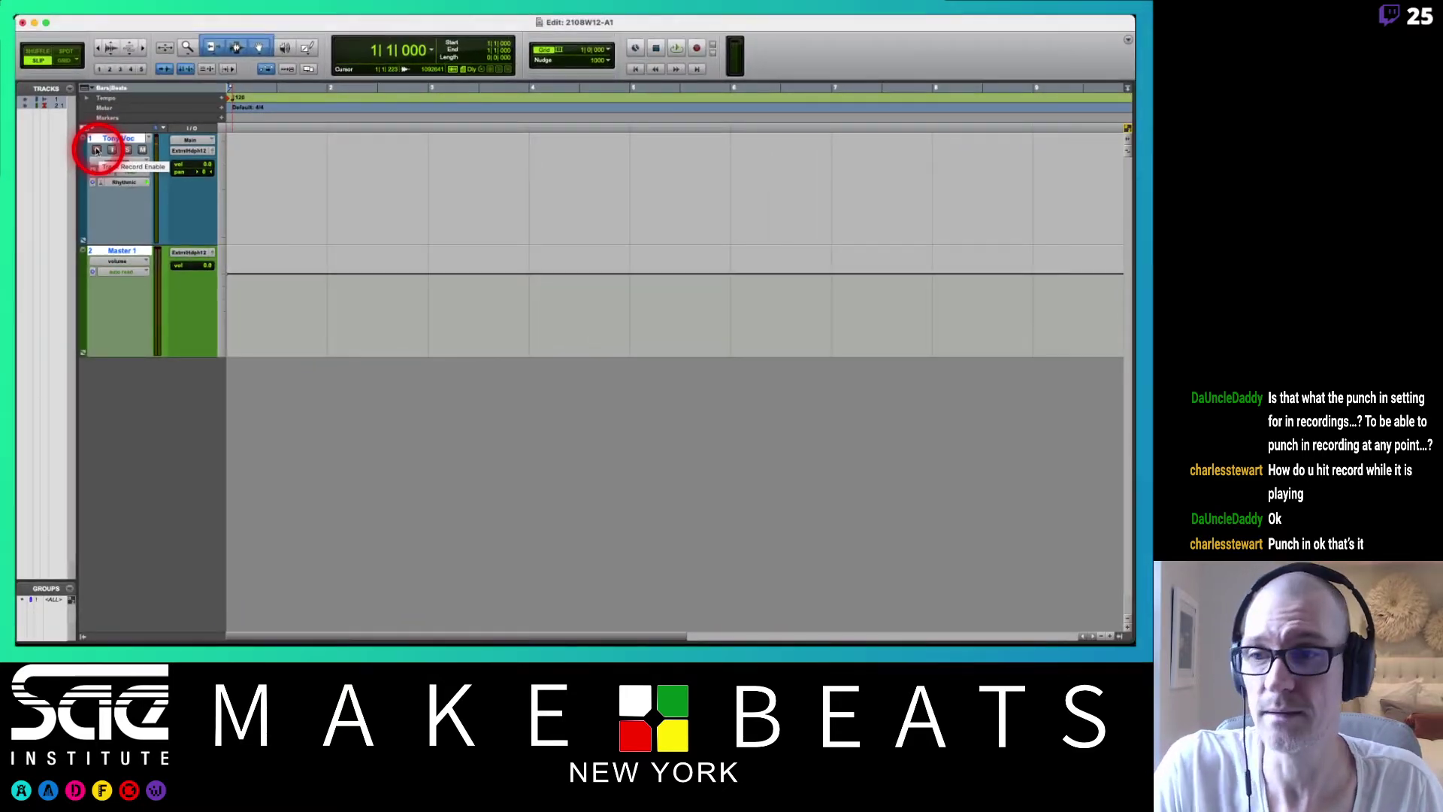
- Record-arm the vocal track, enable its input monitoring and unmute it
click(96, 150)
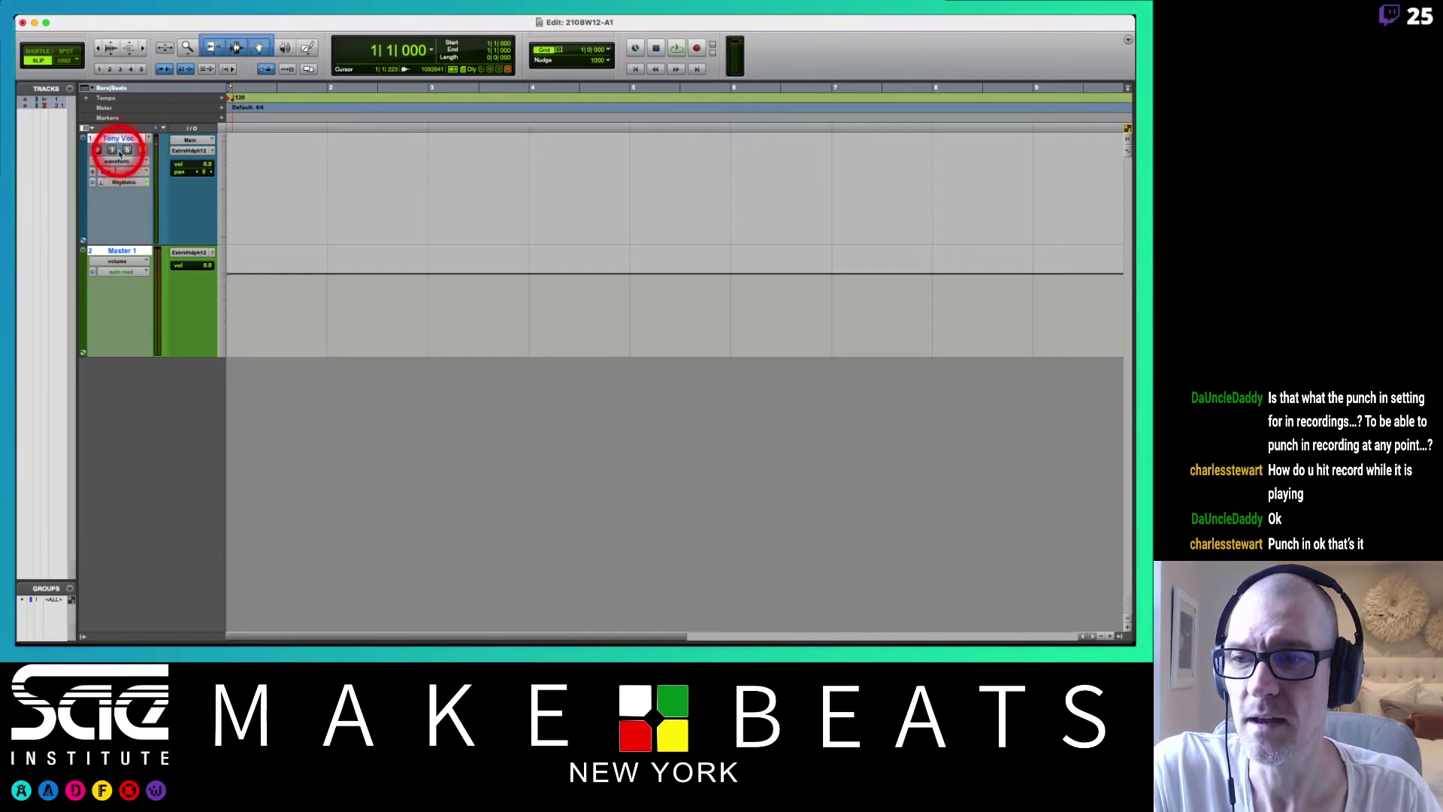
click(112, 151)
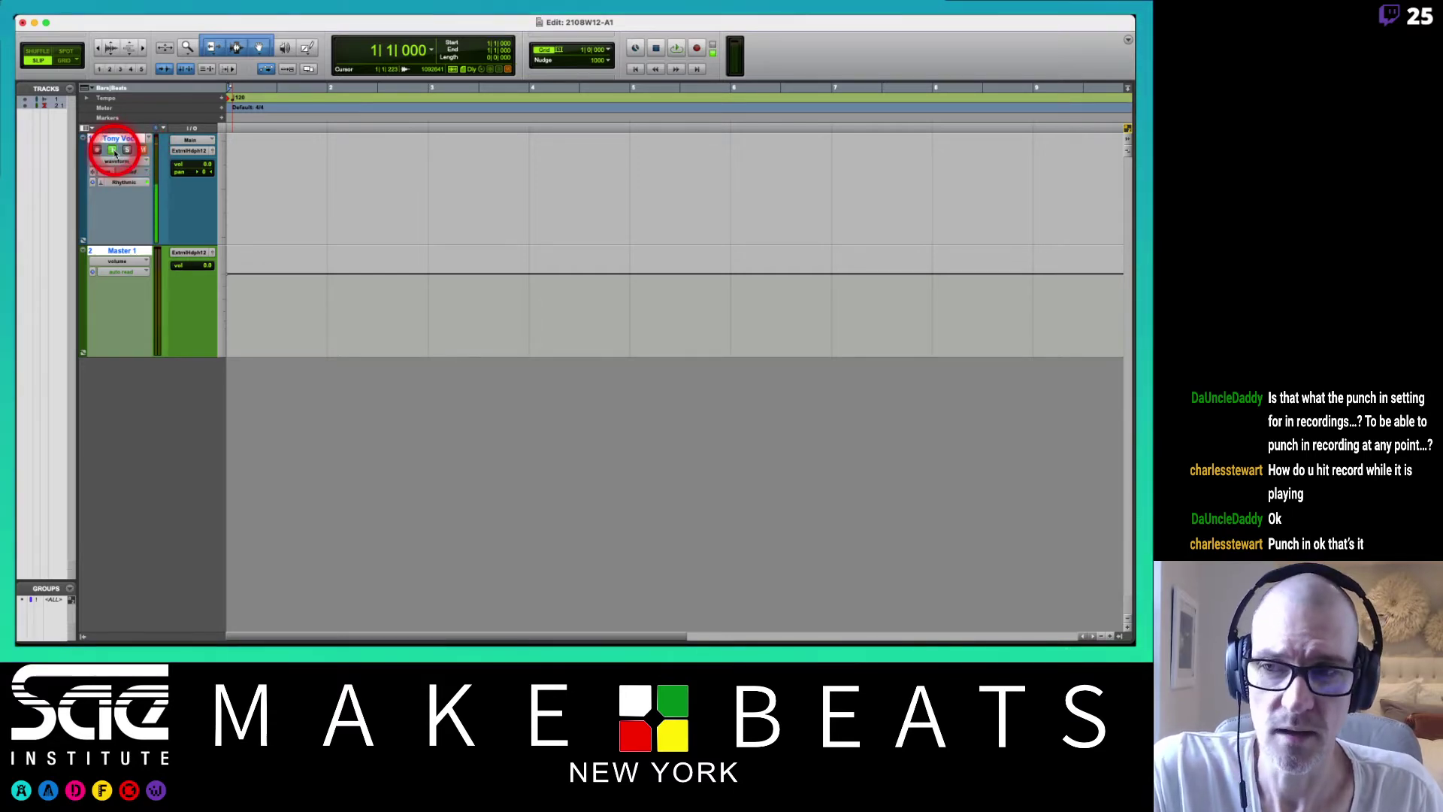
click(97, 149)
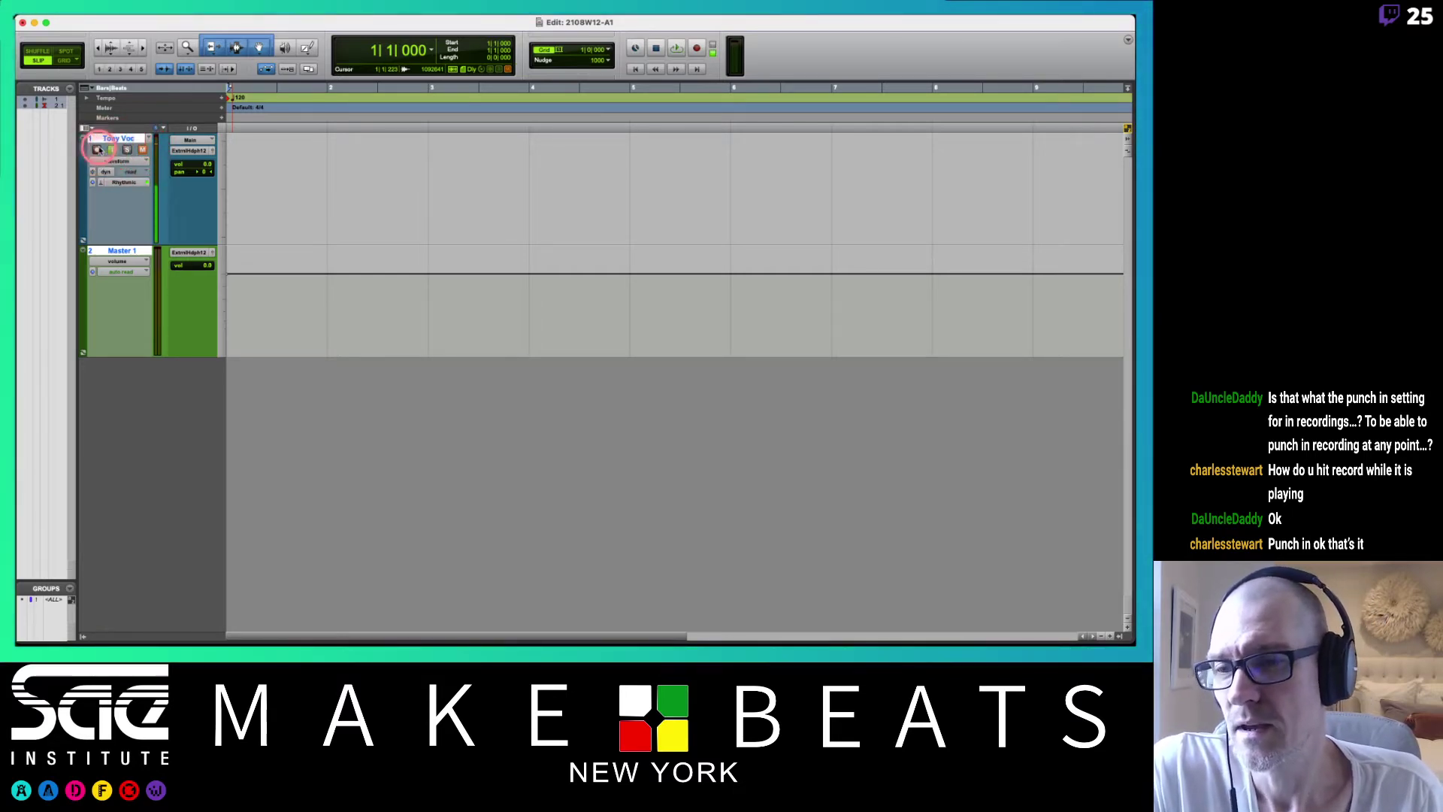
click(143, 151)
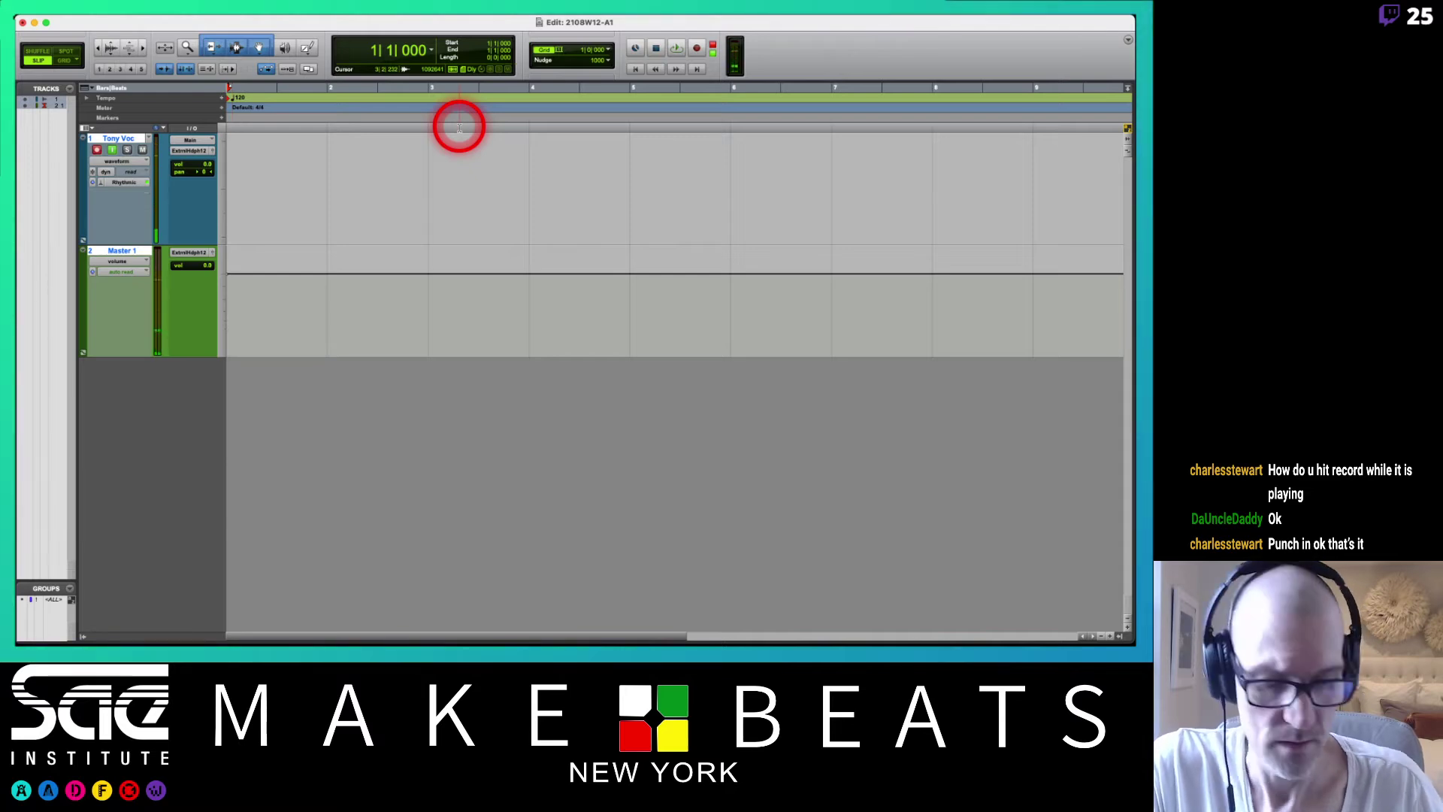
- Record a new vocal take of about 3.5 bars from bar 1, and turn off the track's record arm and input monitoring
key(super+space)
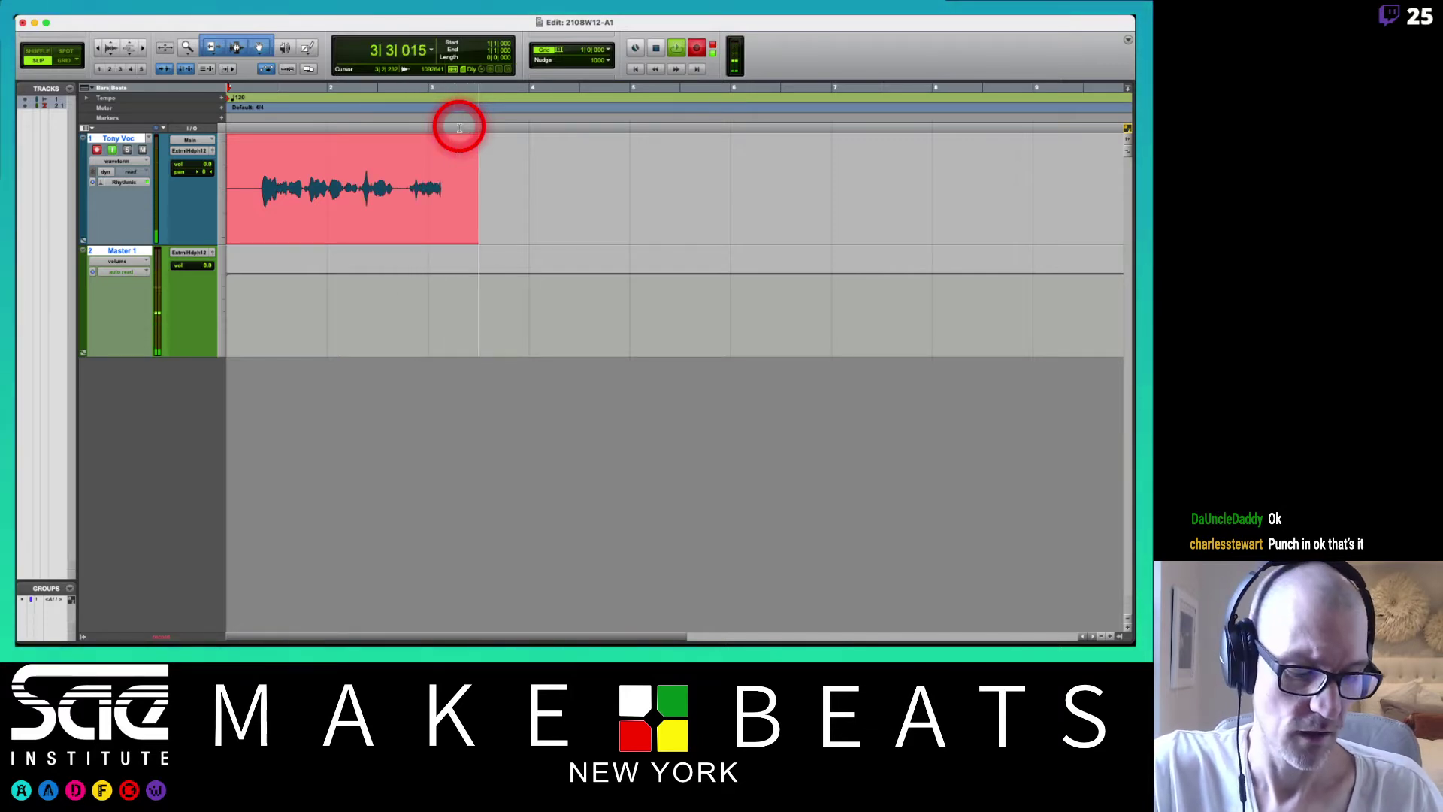
key(space)
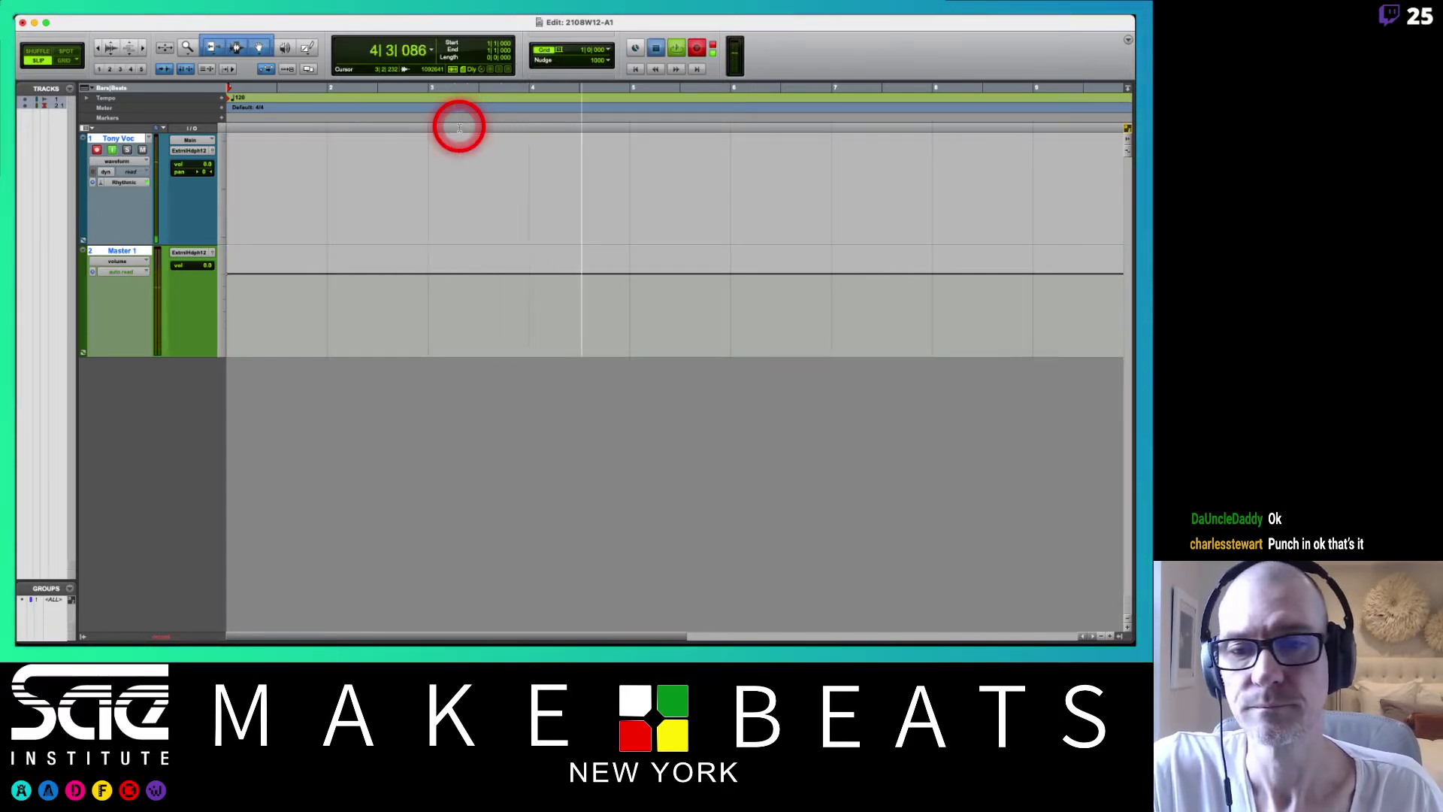
click(98, 149)
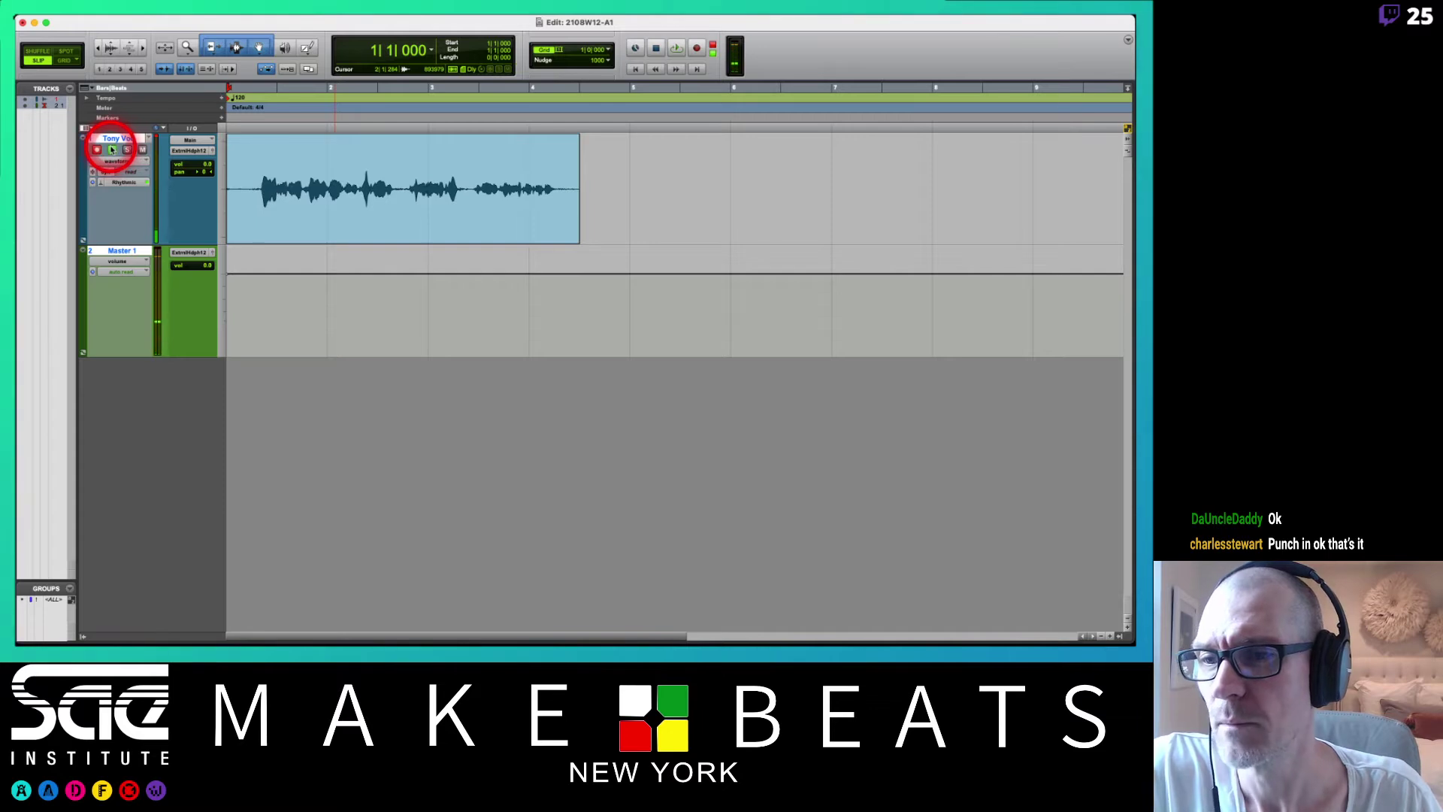
click(98, 150)
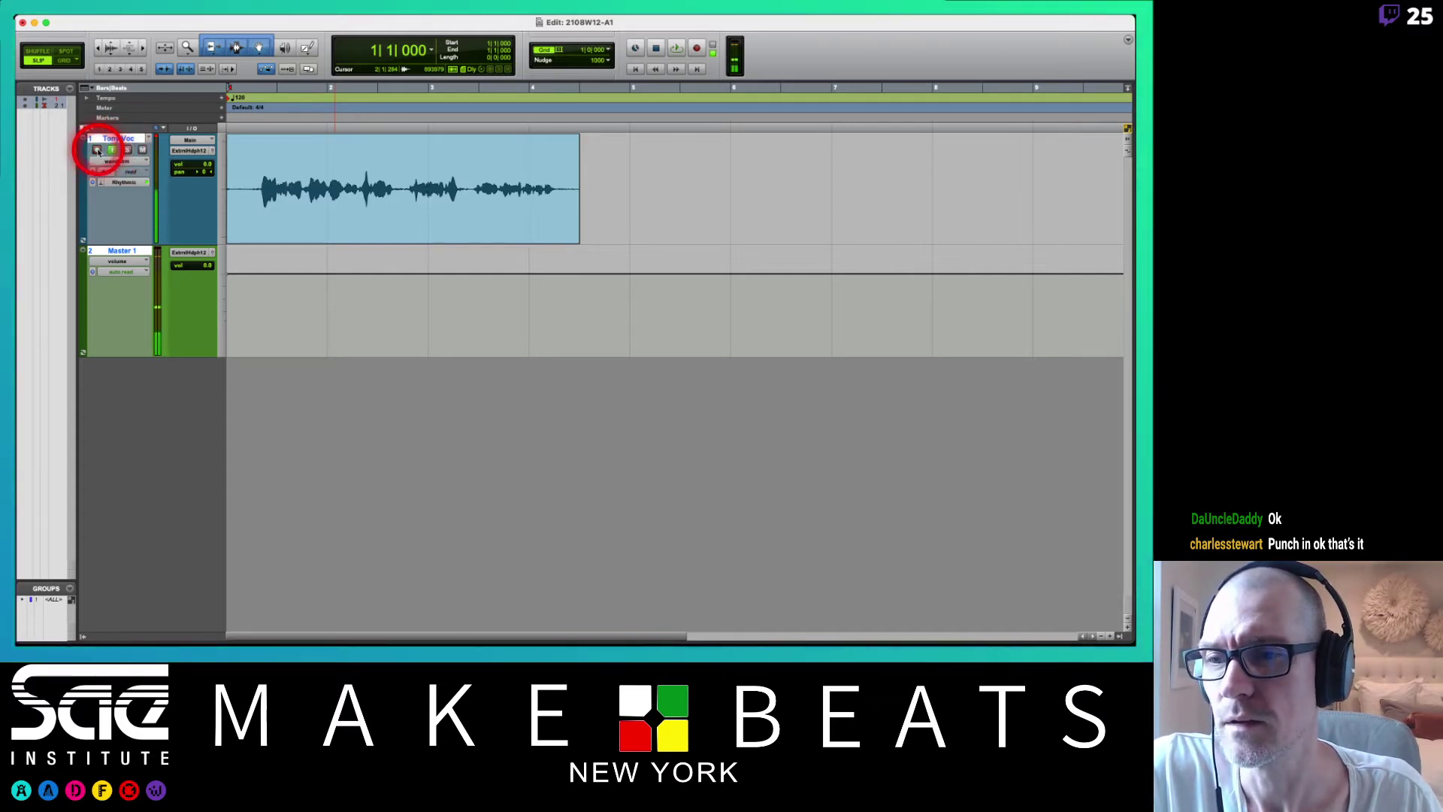
- Trim both ends of the new take so it starts at 1|2|333, and add a short fade-in and a fade-out from 4|1|852
drag(227, 189, 263, 209)
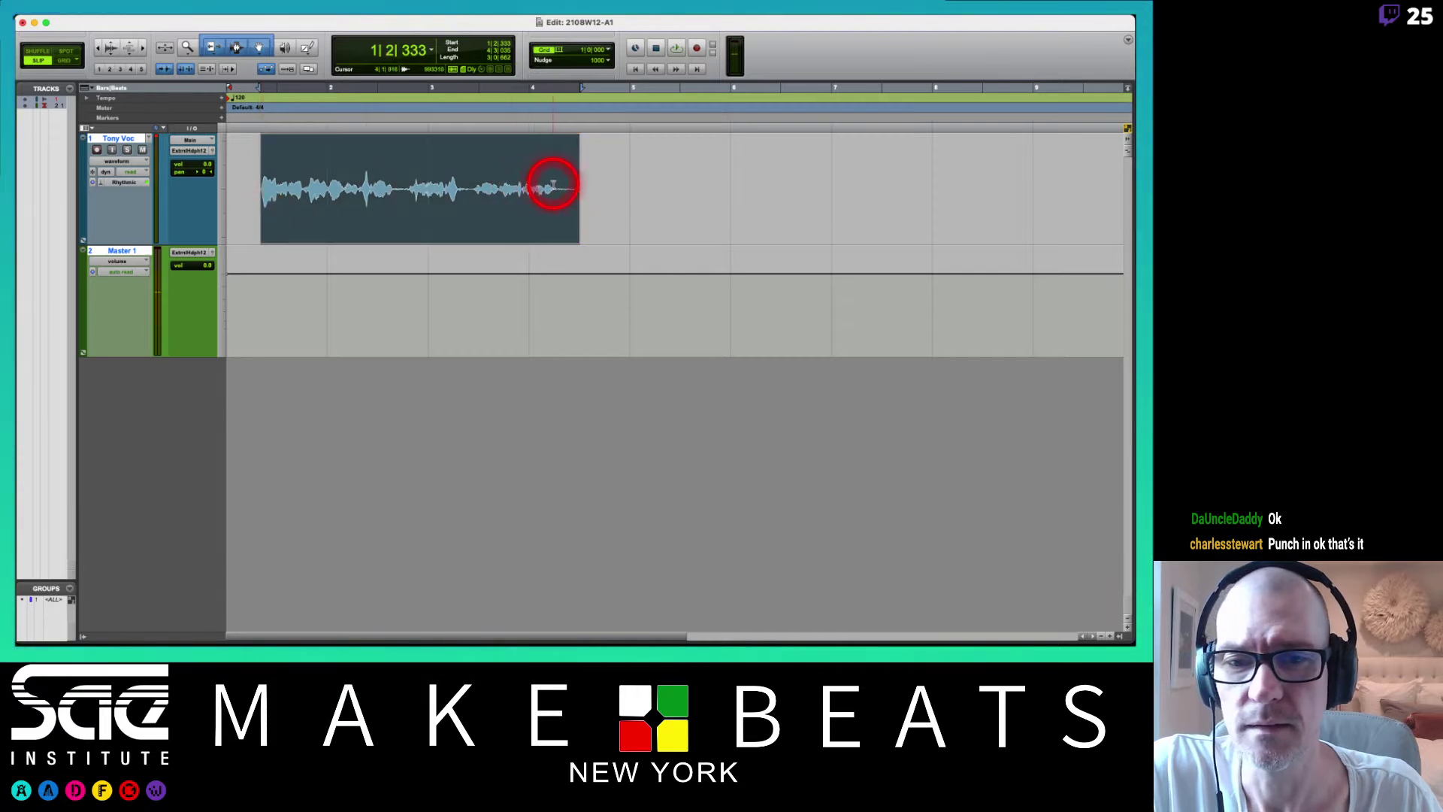
drag(573, 184, 562, 188)
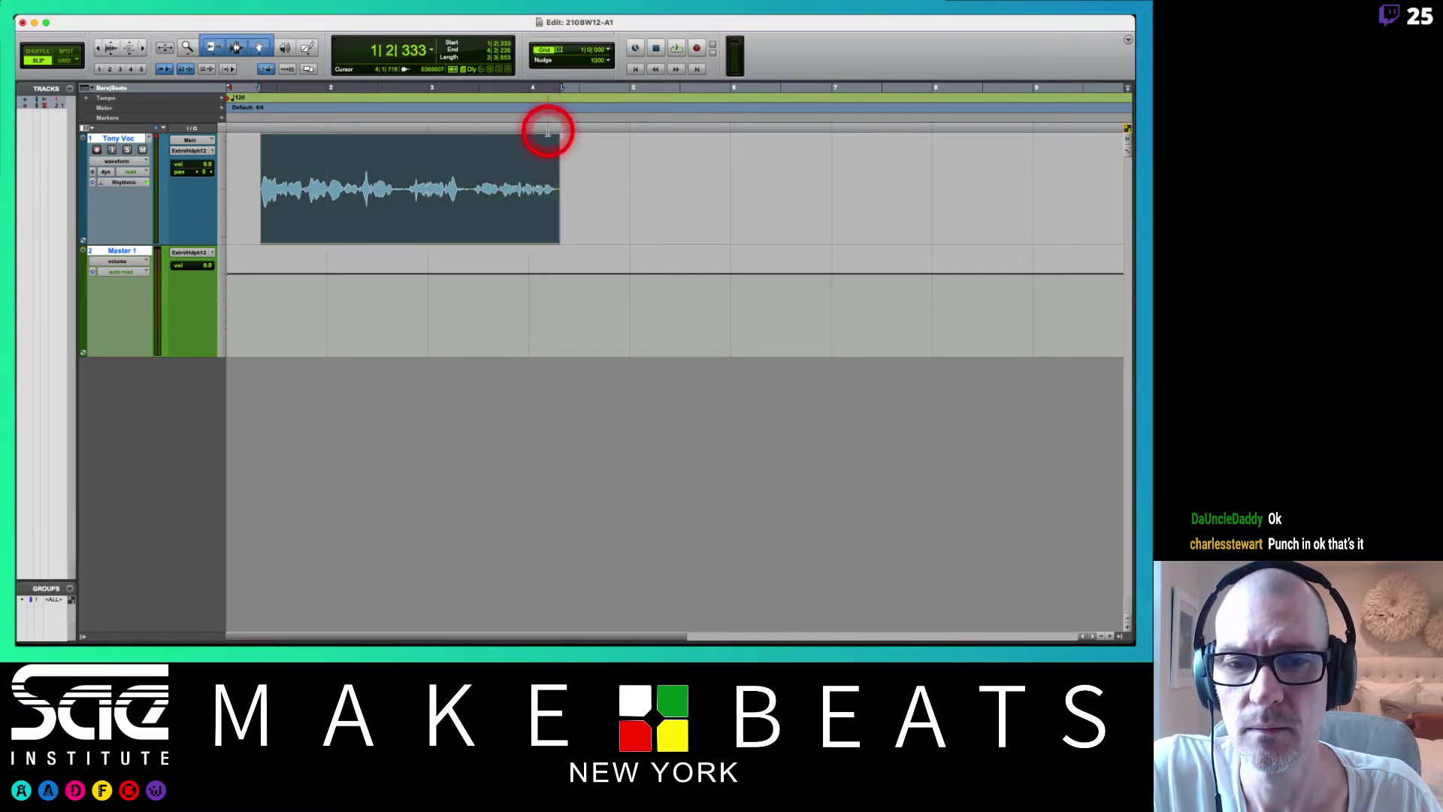
drag(558, 136, 553, 141)
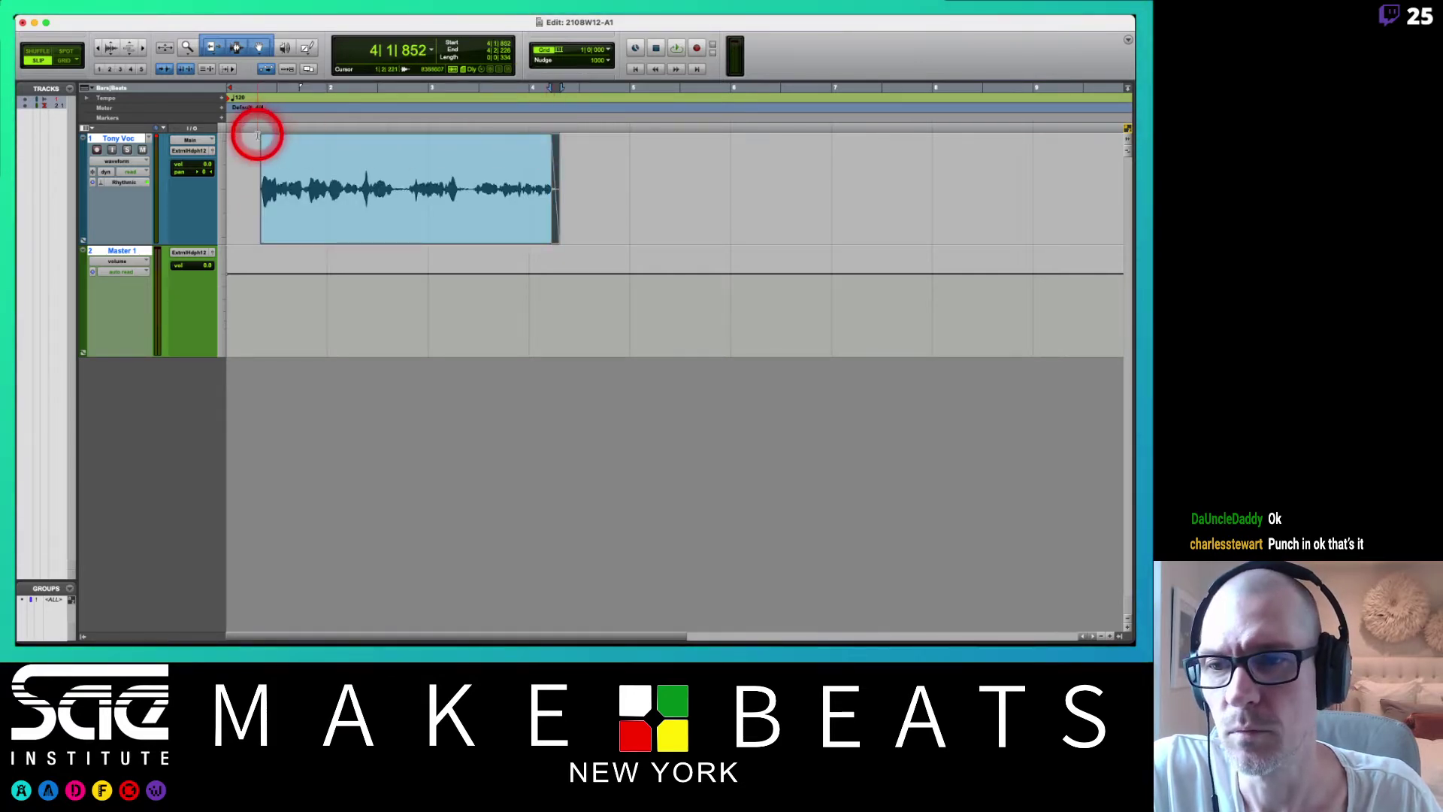
drag(263, 135, 265, 140)
- Play back the faded vocal take from just before its start, stopping partway through
click(242, 156)
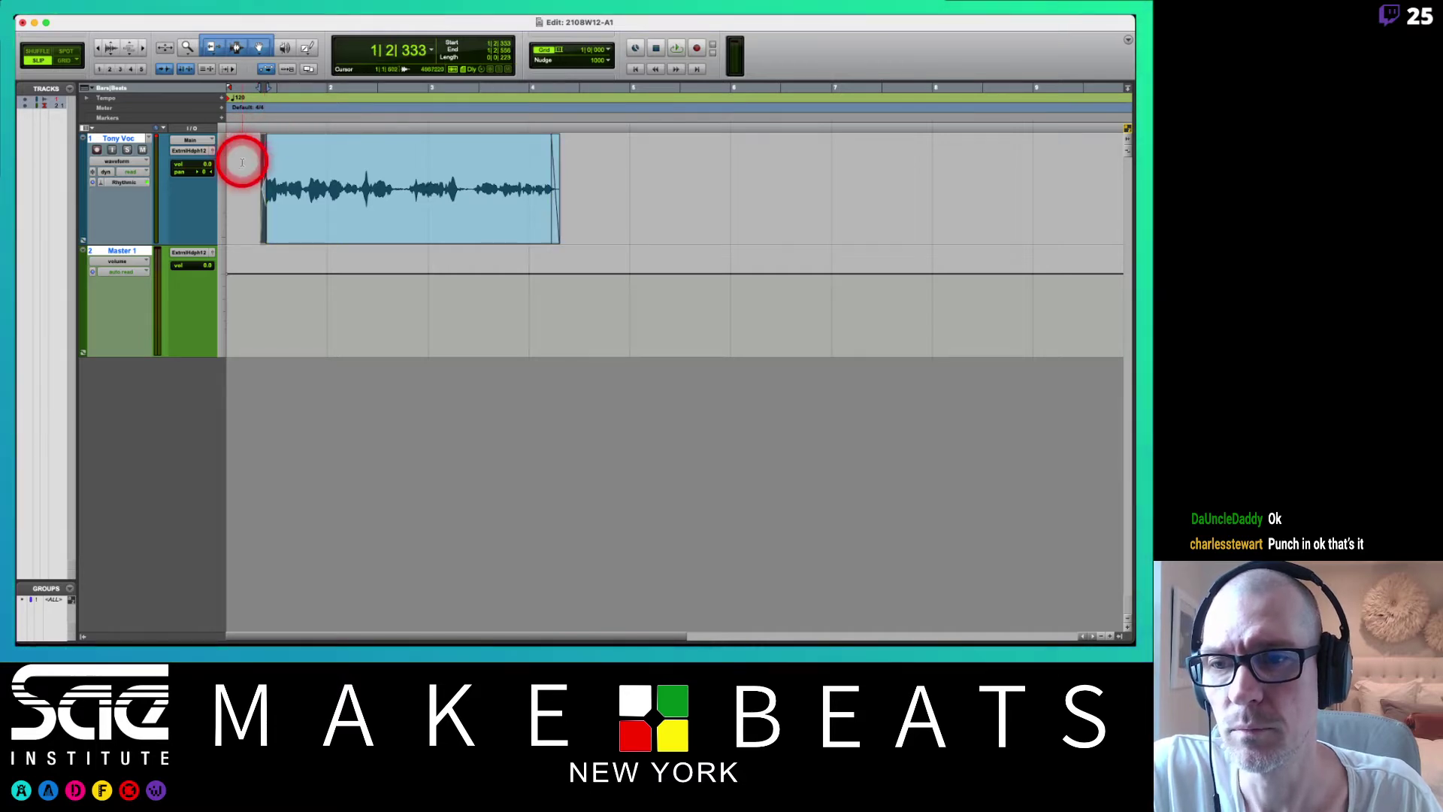
click(248, 162)
key(space)
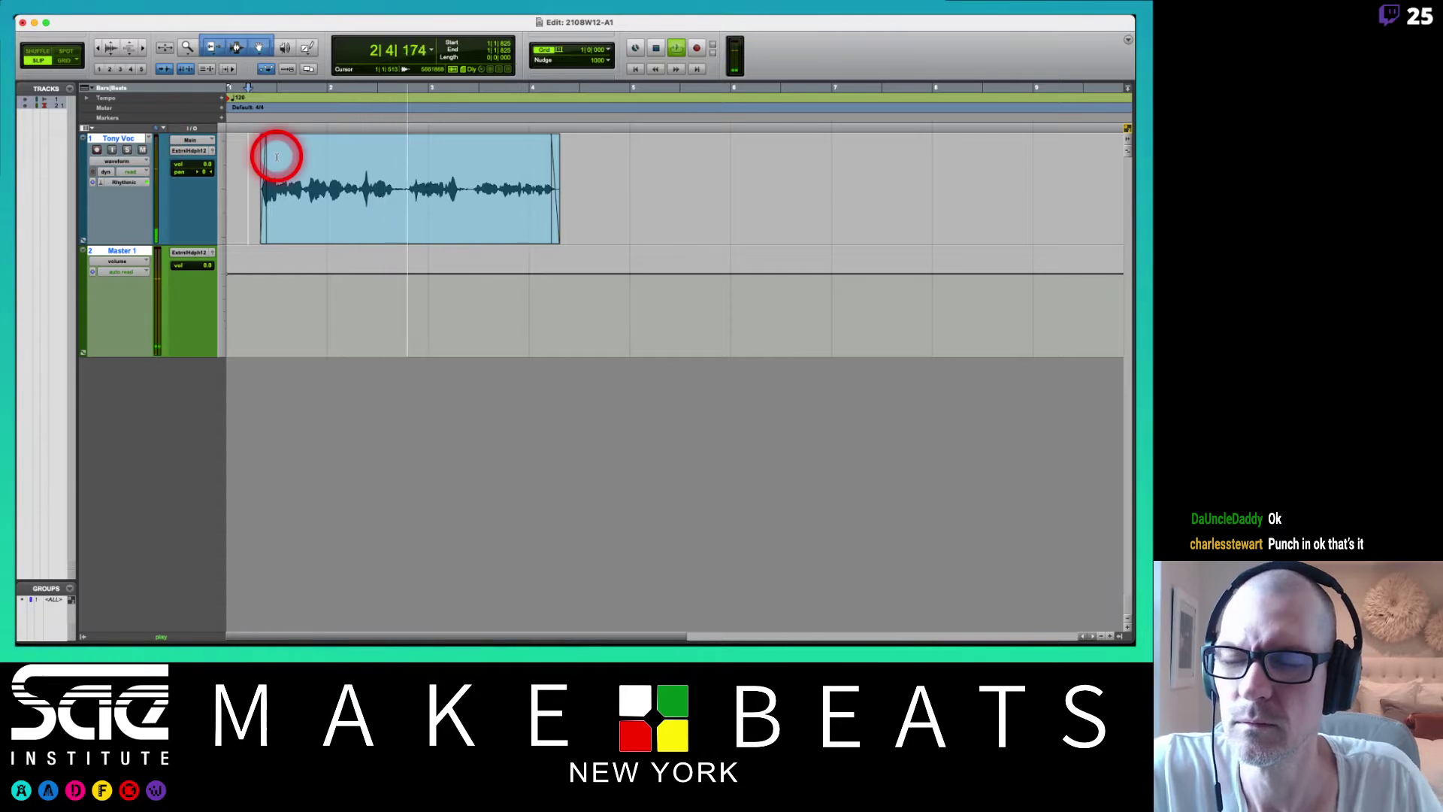
key(space)
- Separate the take's middle phrase, starting at 2|3|927, into its own clip
drag(403, 183, 470, 188)
key(super+equal)
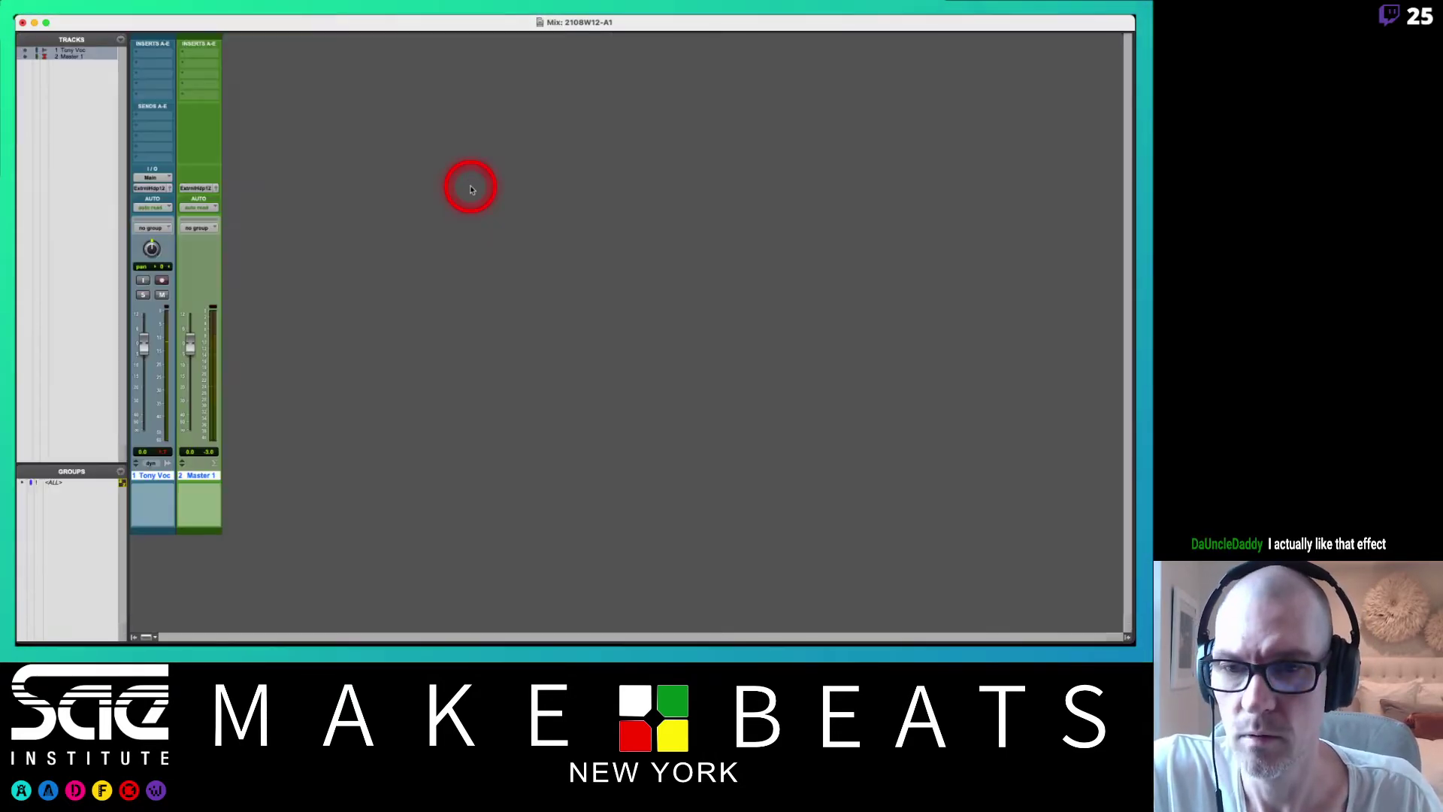
key(super+equal)
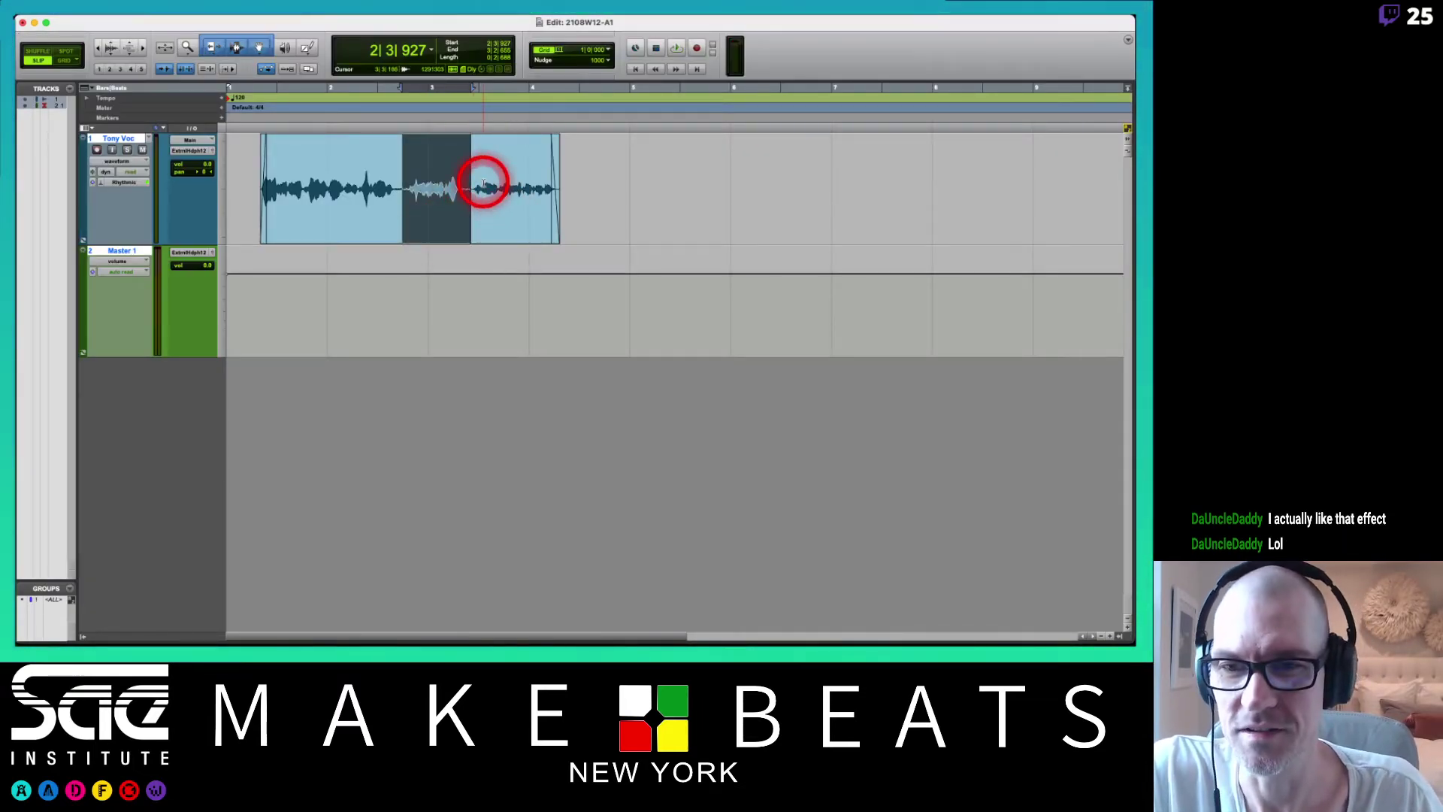
- Move the last vocal clip slightly later and the first one earlier so it starts at 1|1|847
drag(484, 184, 522, 219)
click(366, 212)
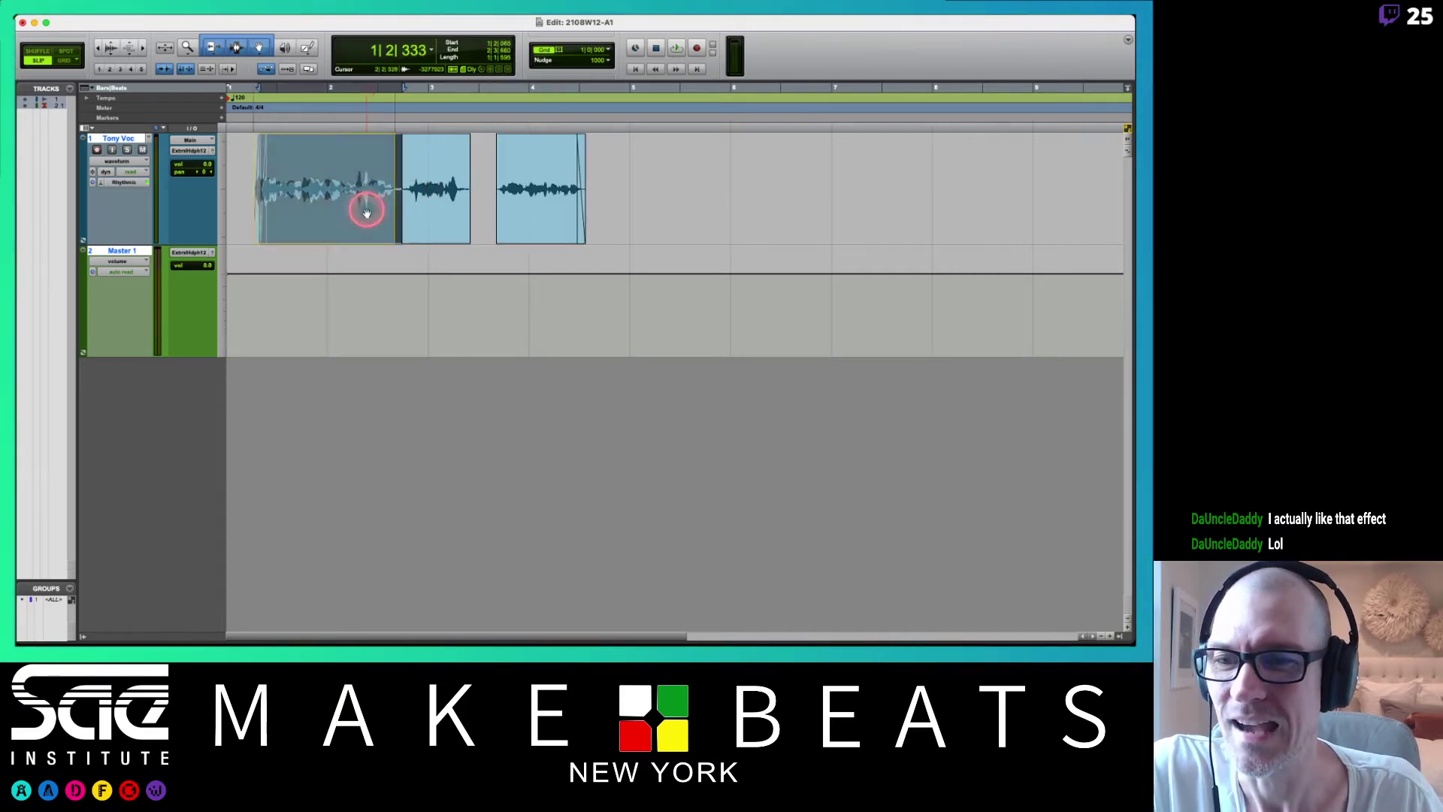
drag(365, 213, 357, 212)
- Turn on the display of clip names on the clips in the timeline
mouse_move(160, 16)
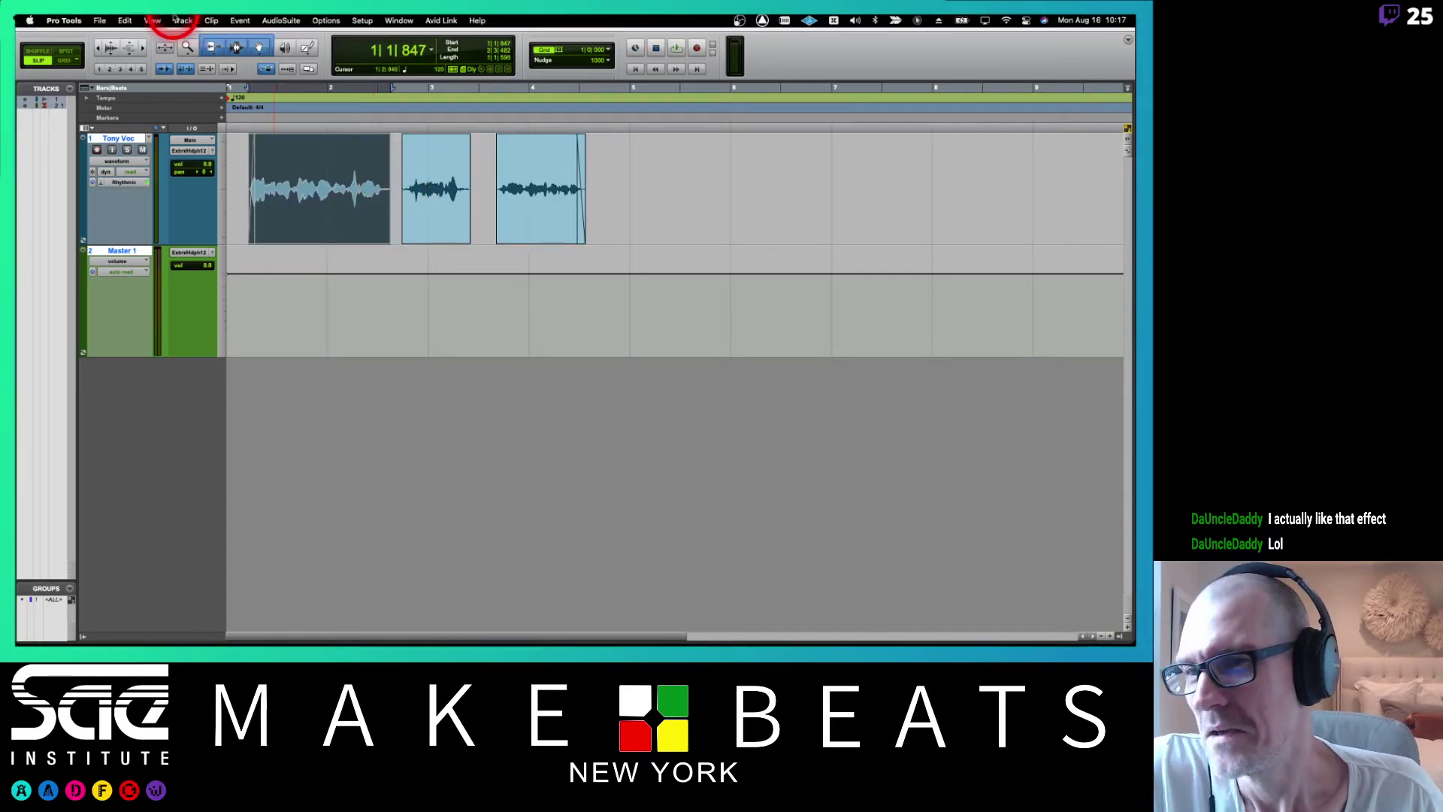
click(95, 22)
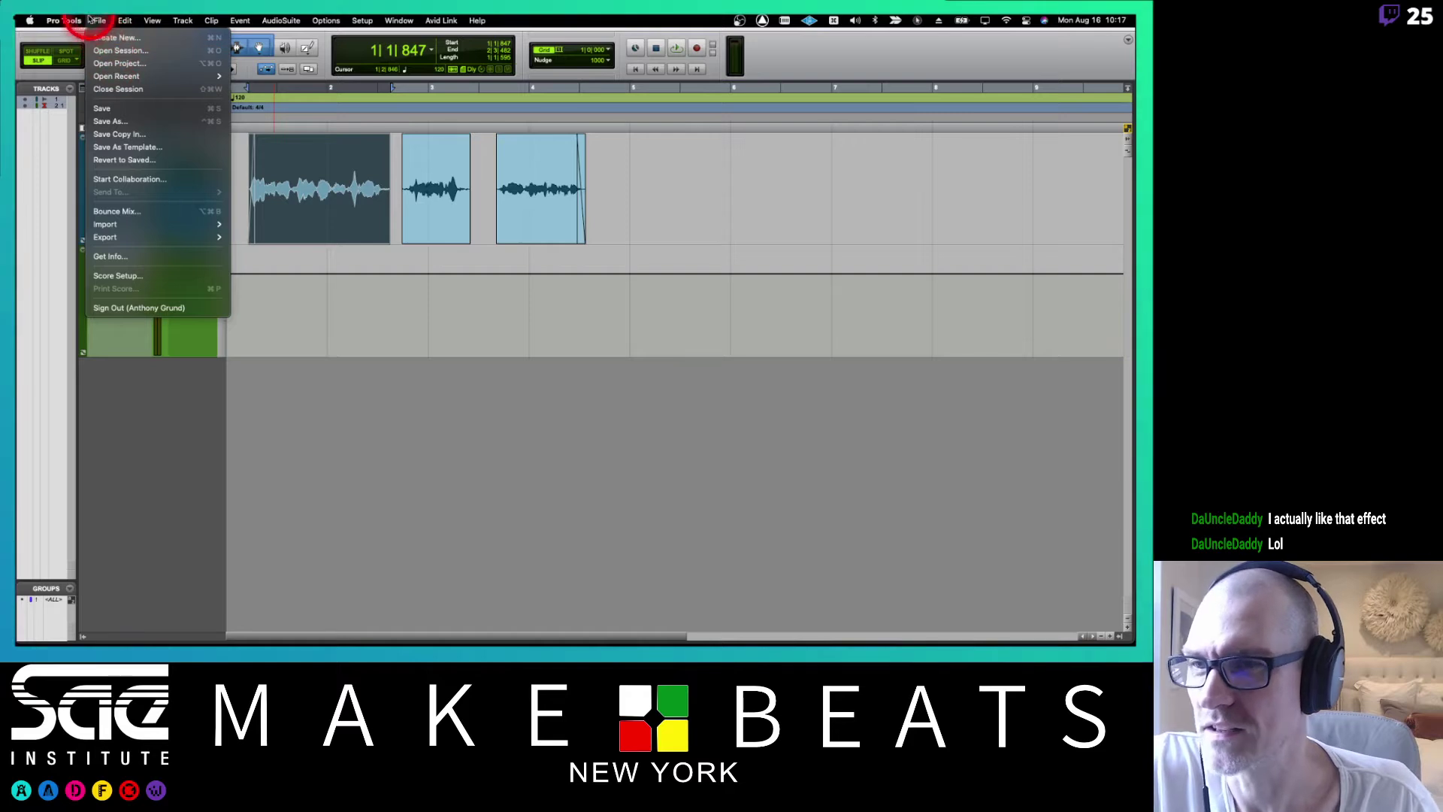
mouse_move(66, 20)
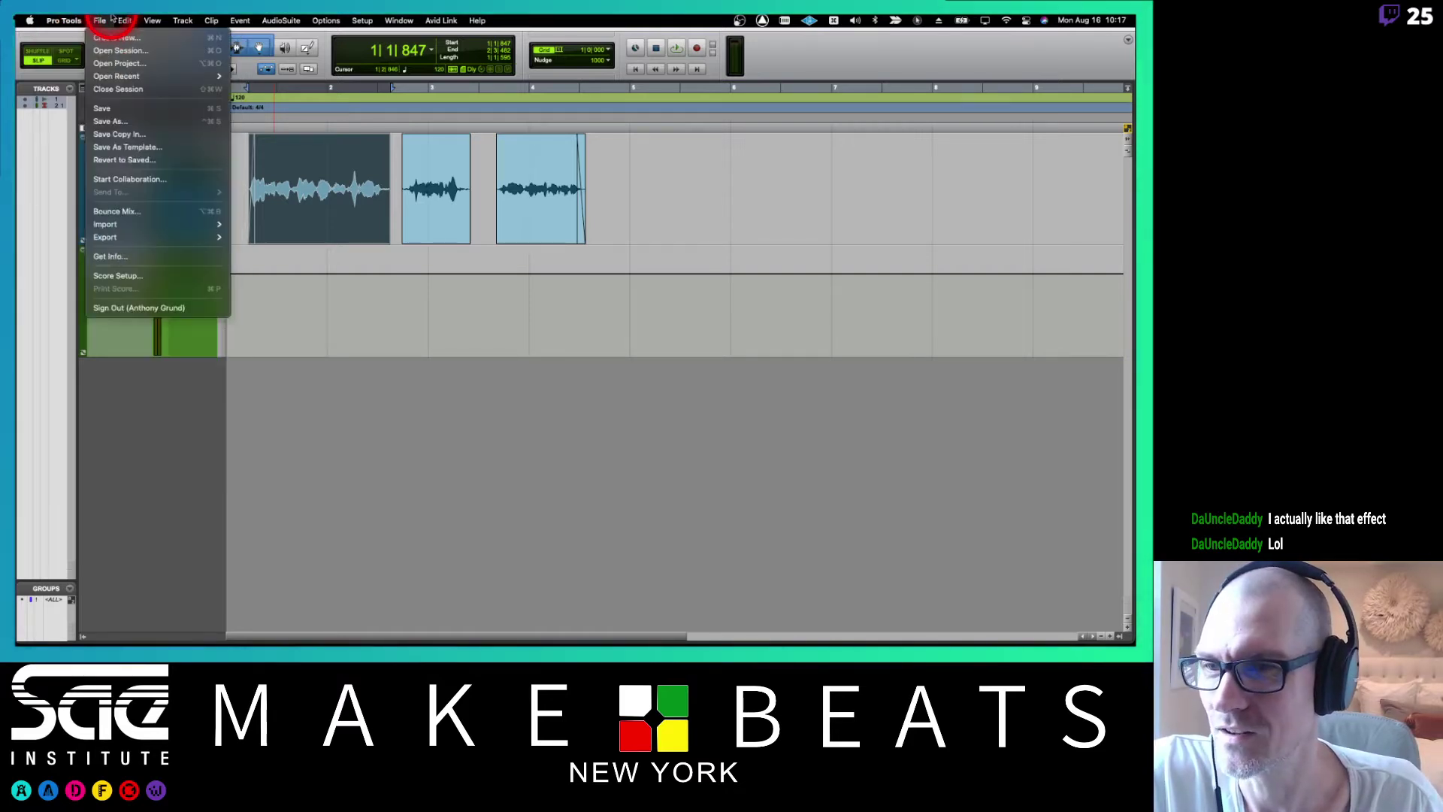
mouse_move(138, 20)
mouse_move(168, 111)
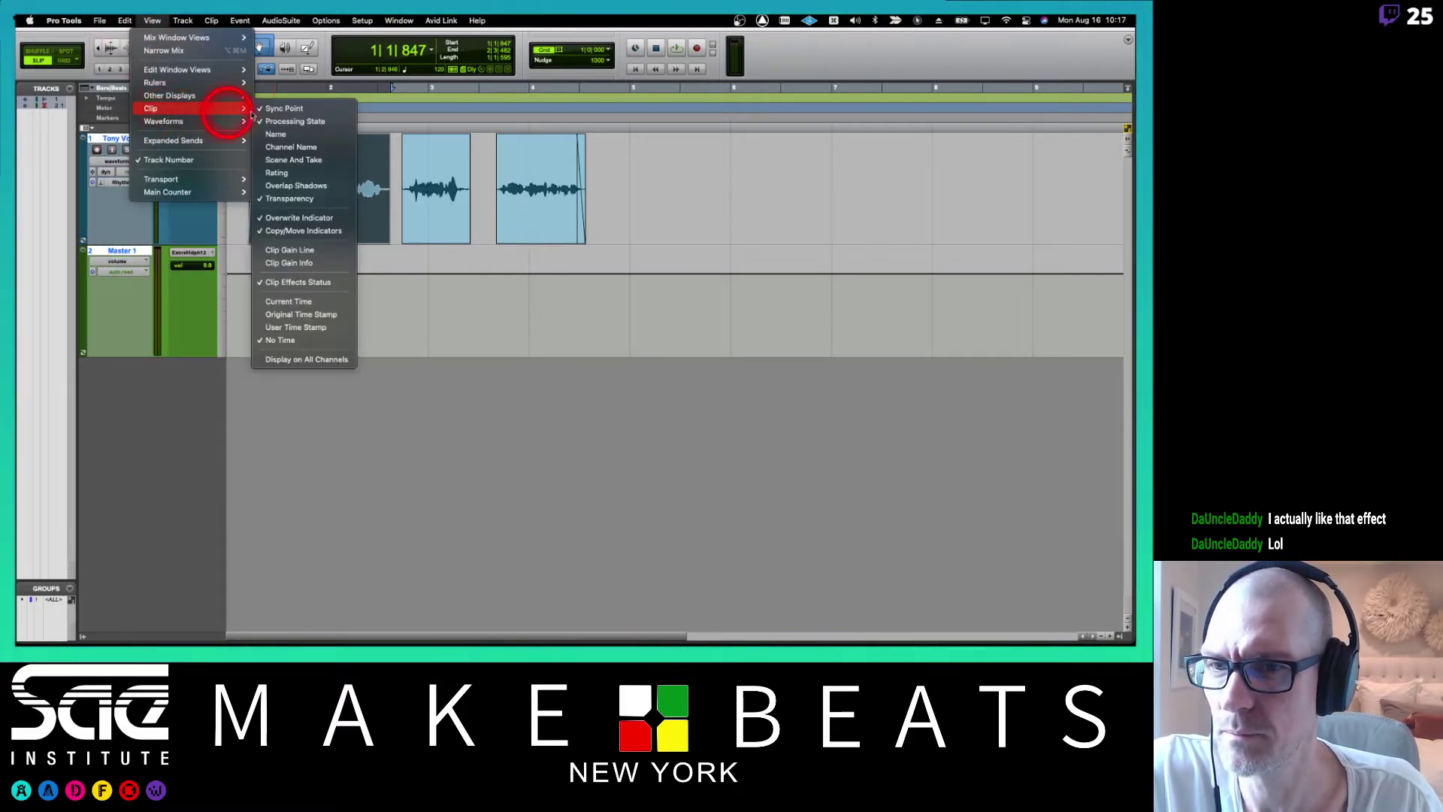
click(276, 134)
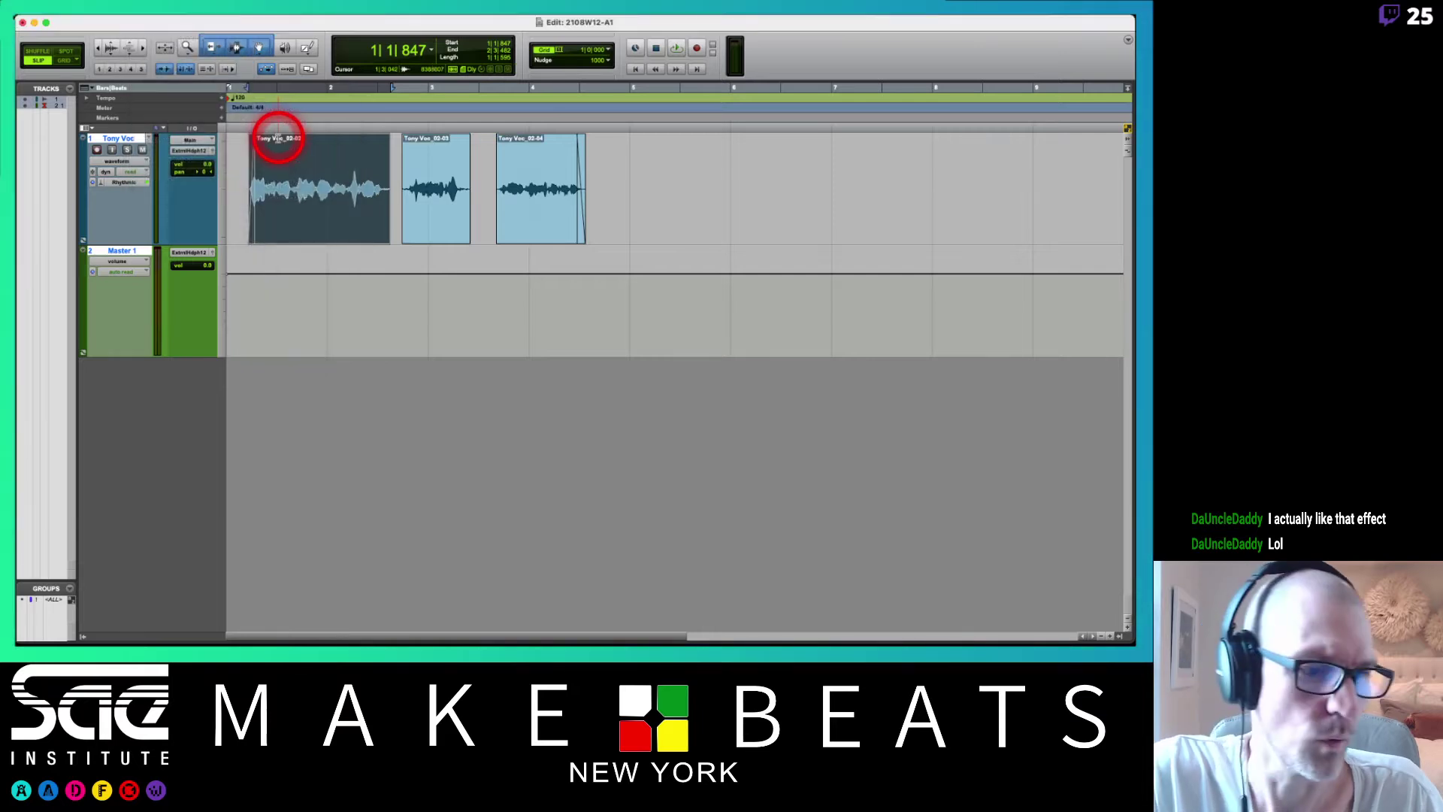
- Play back the vocal from the middle of the first clip at 1|4|152, and from 3|3|386 just before the last clip
click(389, 184)
mouse_move(389, 184)
mouse_down()
mouse_move(408, 196)
mouse_move(374, 221)
mouse_up()
click(303, 155)
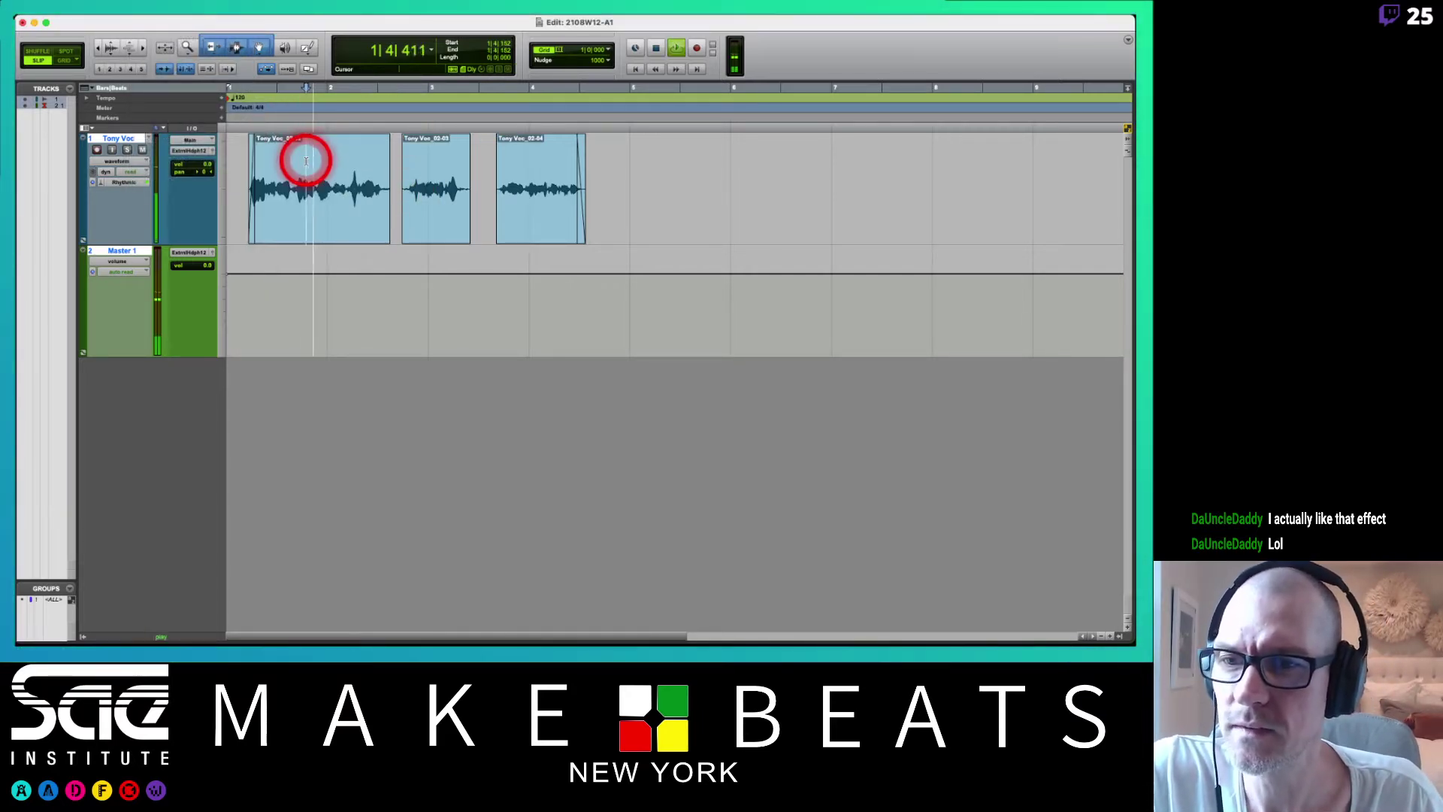
click(397, 162)
key(space)
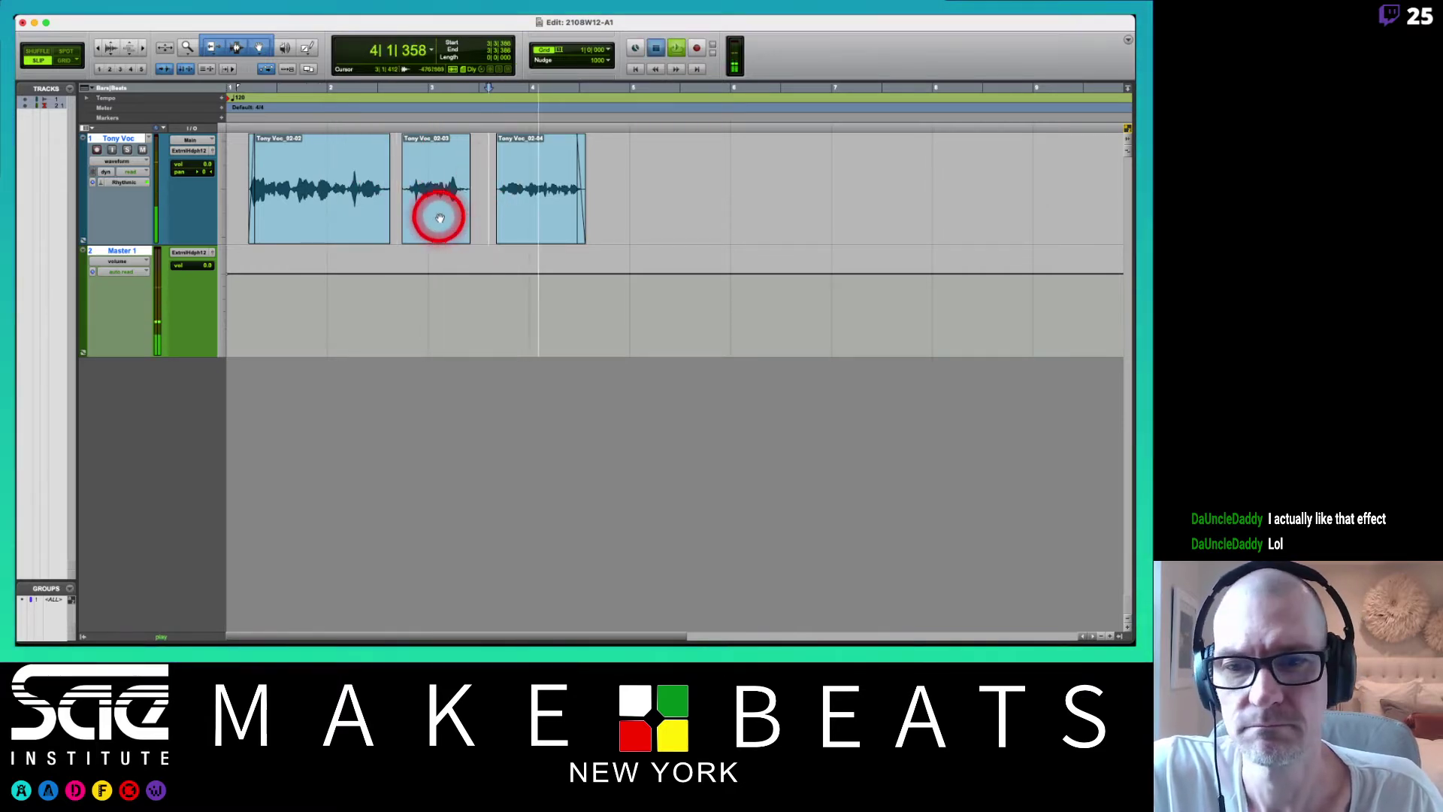
key(space)
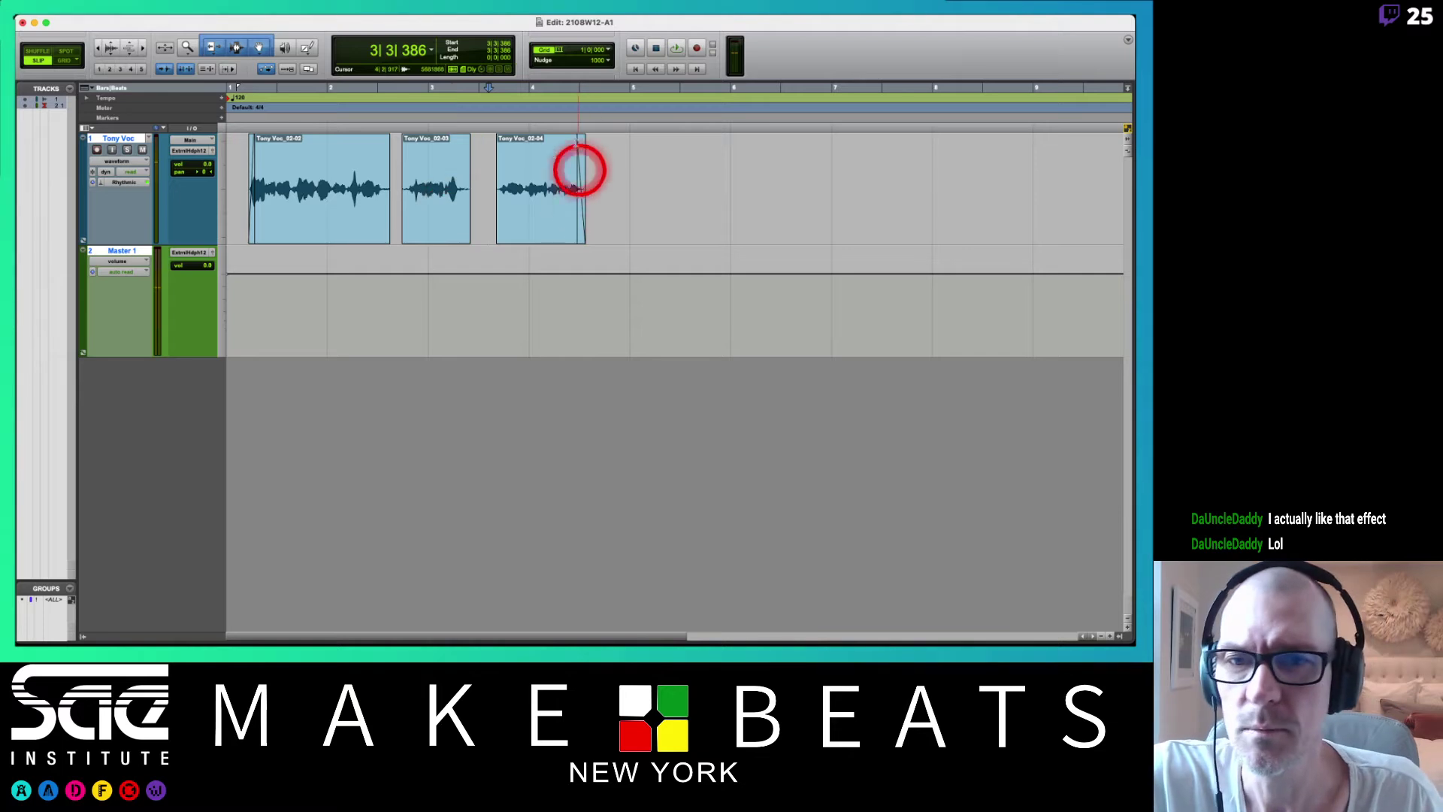
- Open the Operation preferences, examine the session file Auto Backup settings and its backup interval, and accept the dialog
mouse_move(483, 18)
drag(394, 21, 369, 224)
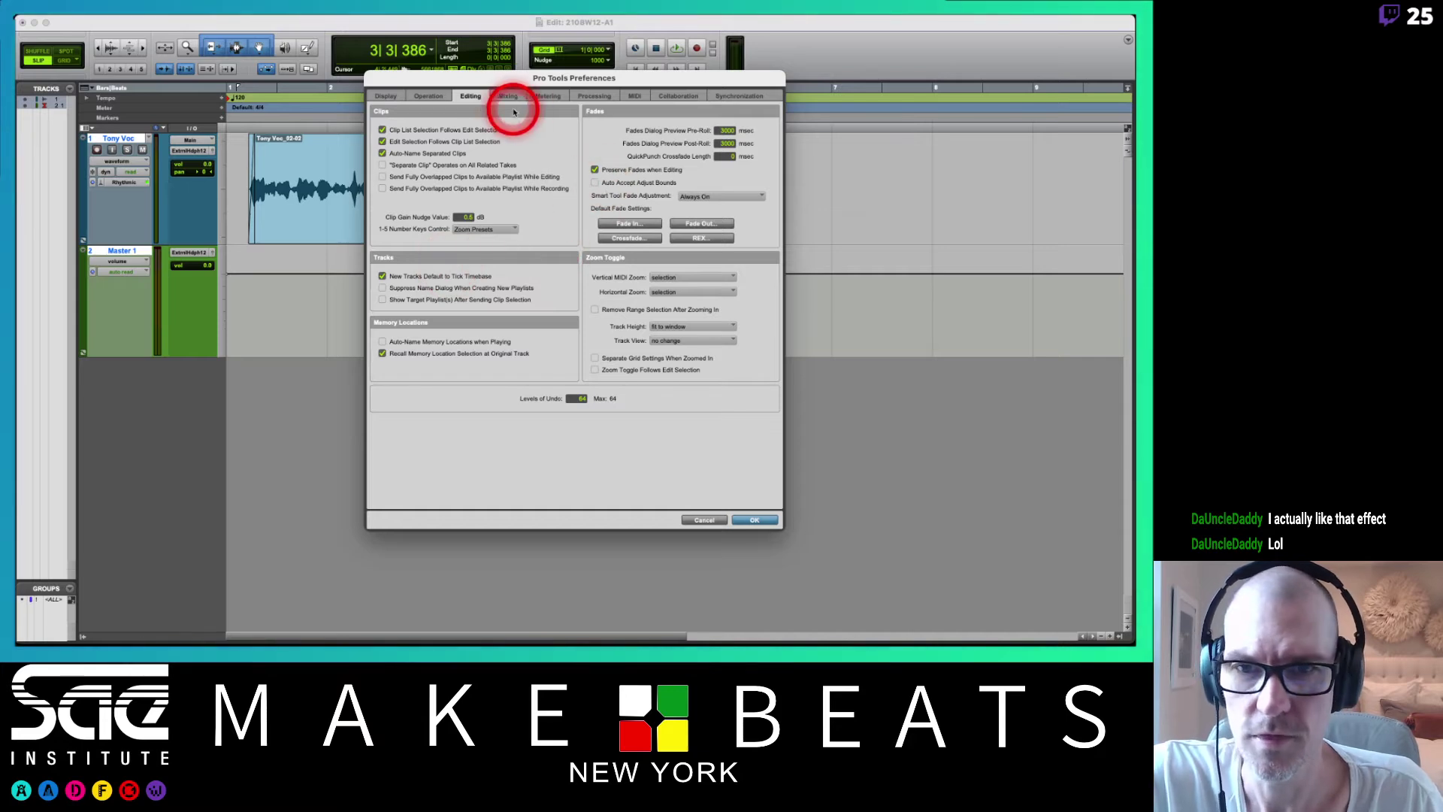
click(428, 97)
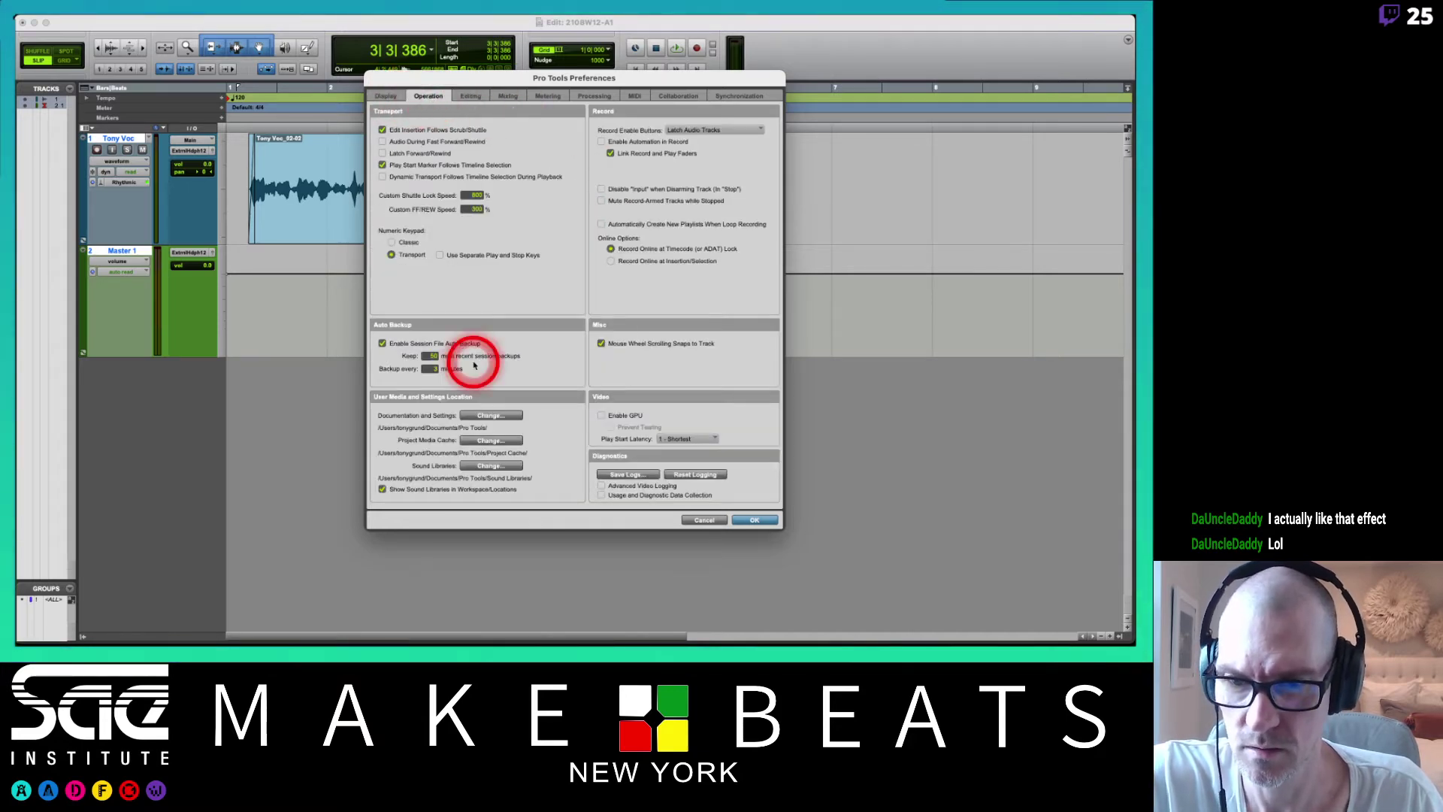
click(433, 368)
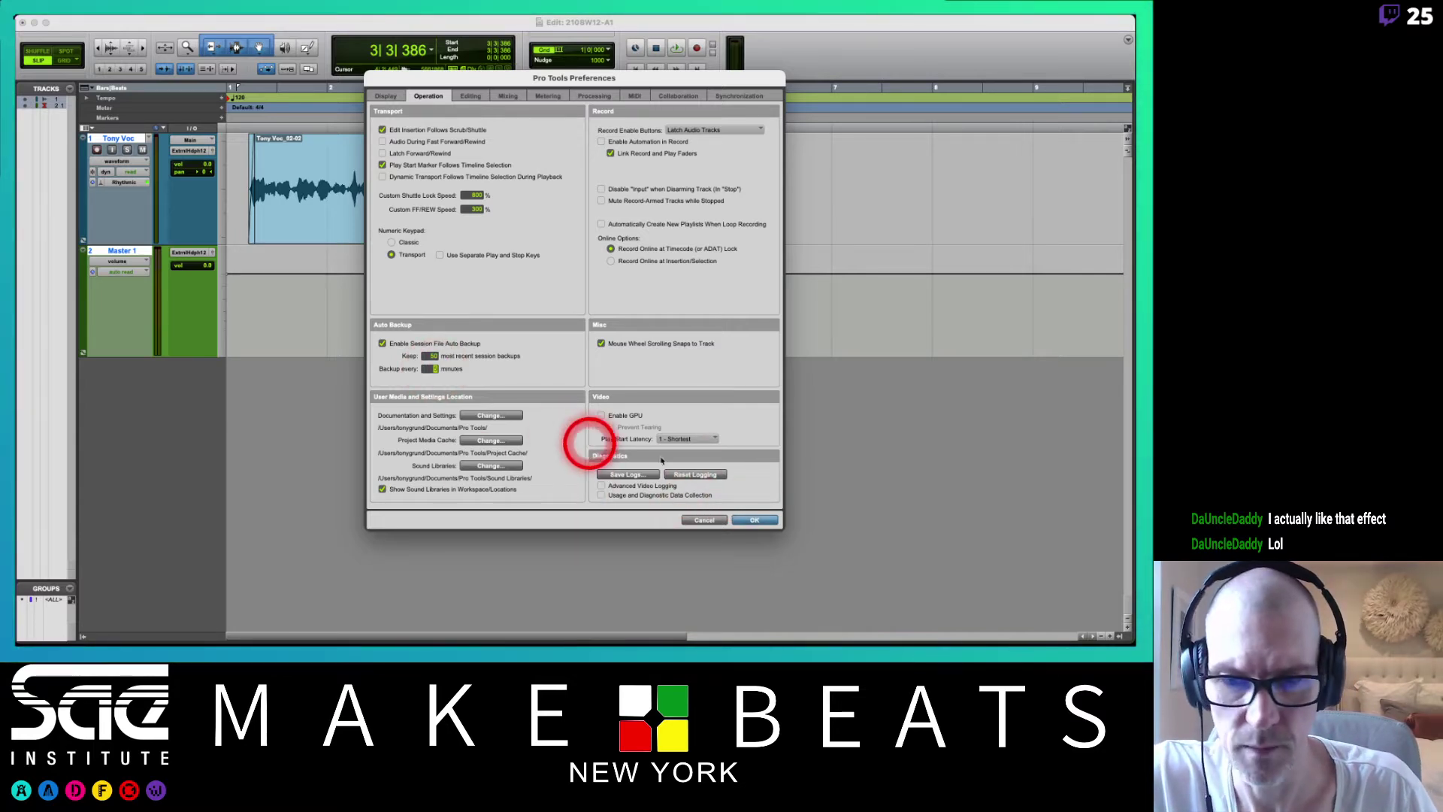
click(750, 523)
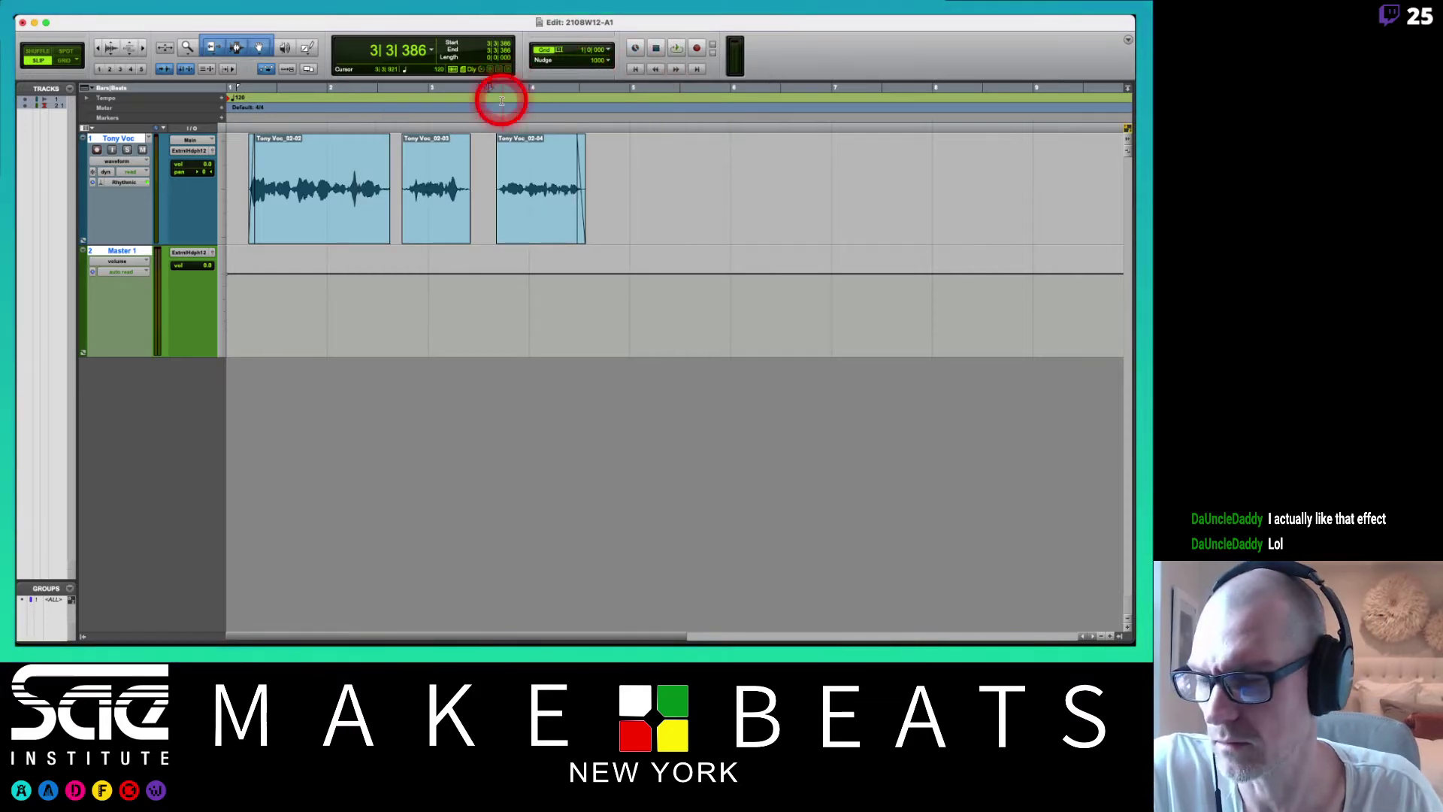
- Play the last vocal clip briefly from 3|3|342 in the gap before it, restarting once
click(487, 178)
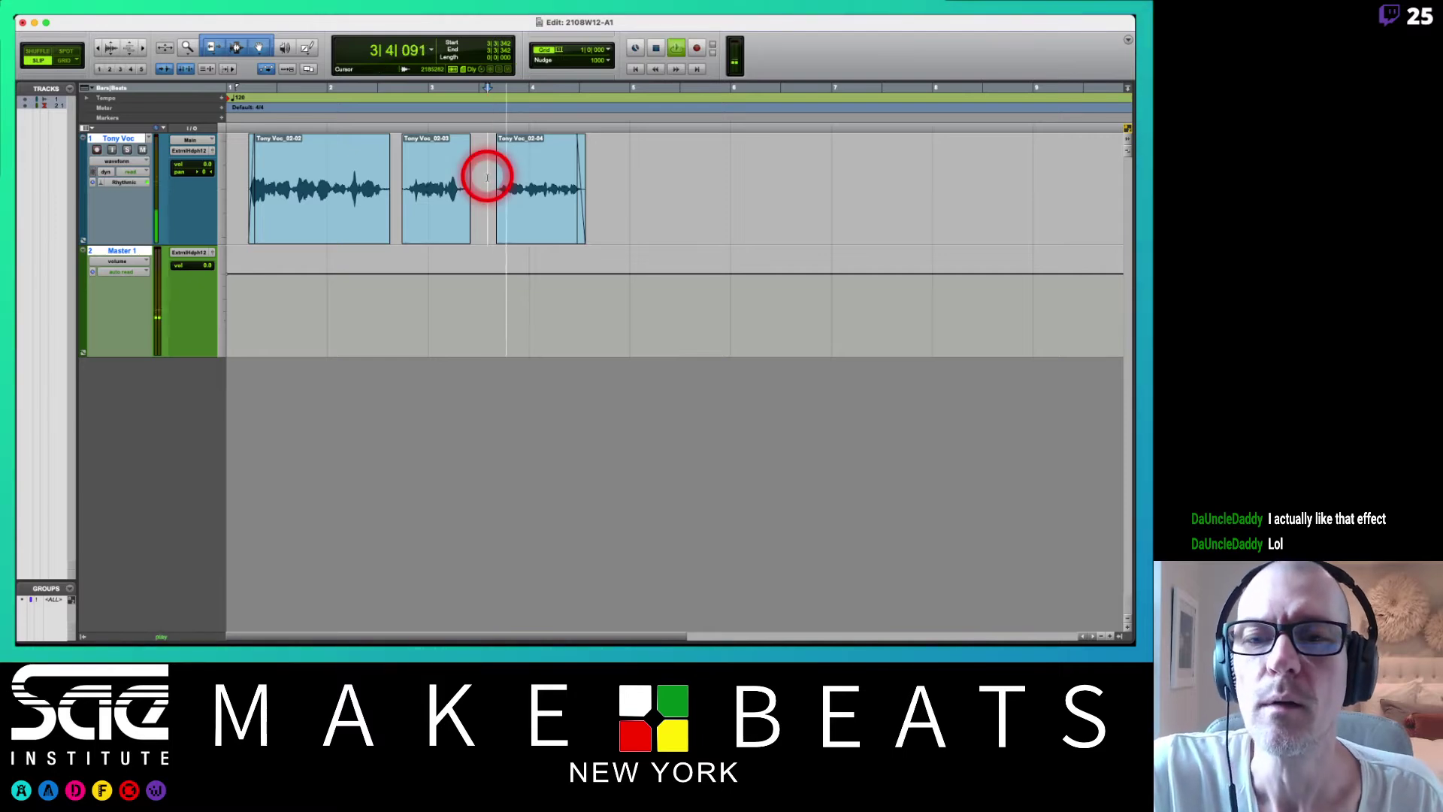
key(space)
key(space)
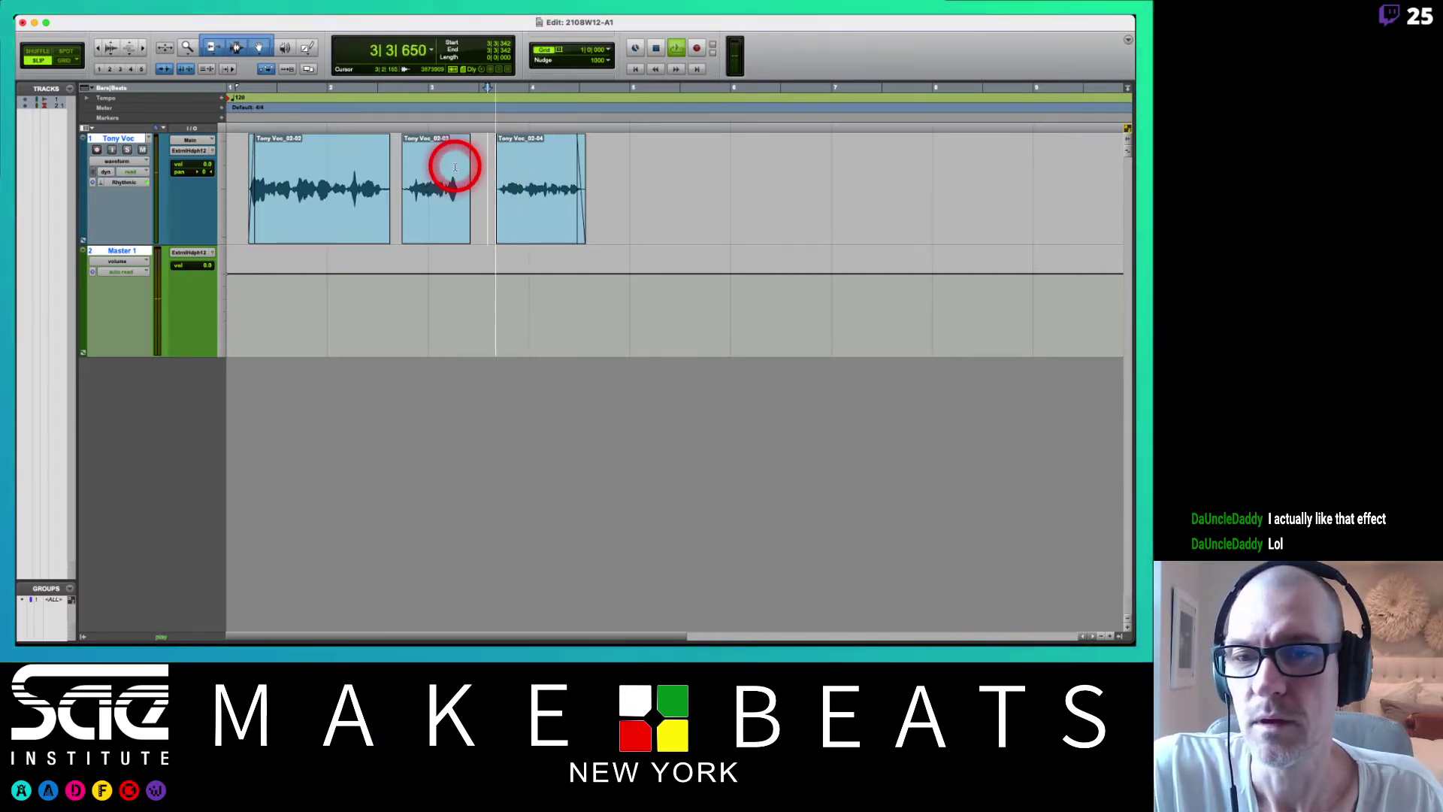
key(space)
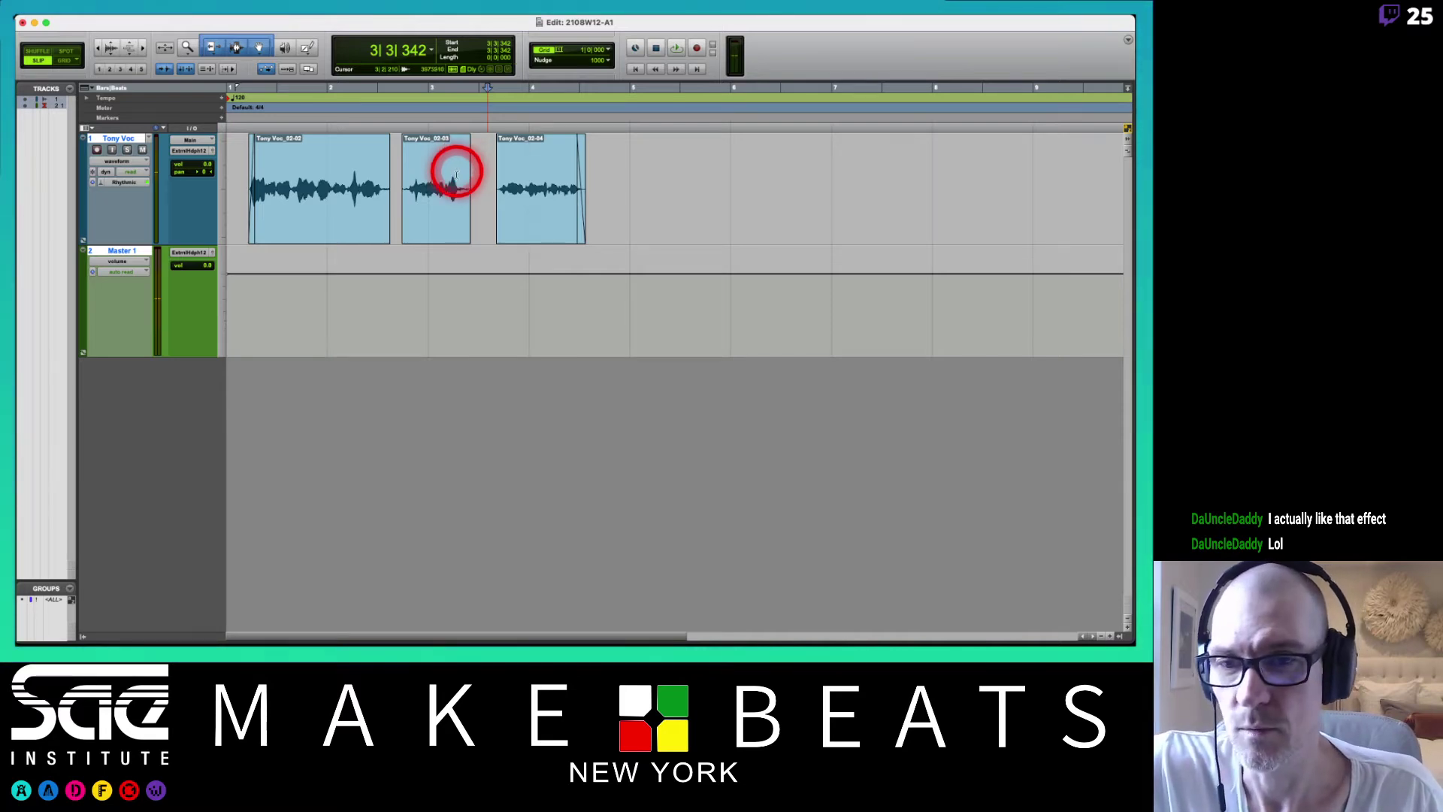
- Move the middle vocal clip slightly later to start at 2|4|146, and delete all three vocal clips from the track
mouse_move(439, 230)
mouse_down()
mouse_move(667, 225)
mouse_move(444, 218)
mouse_up()
click(515, 217)
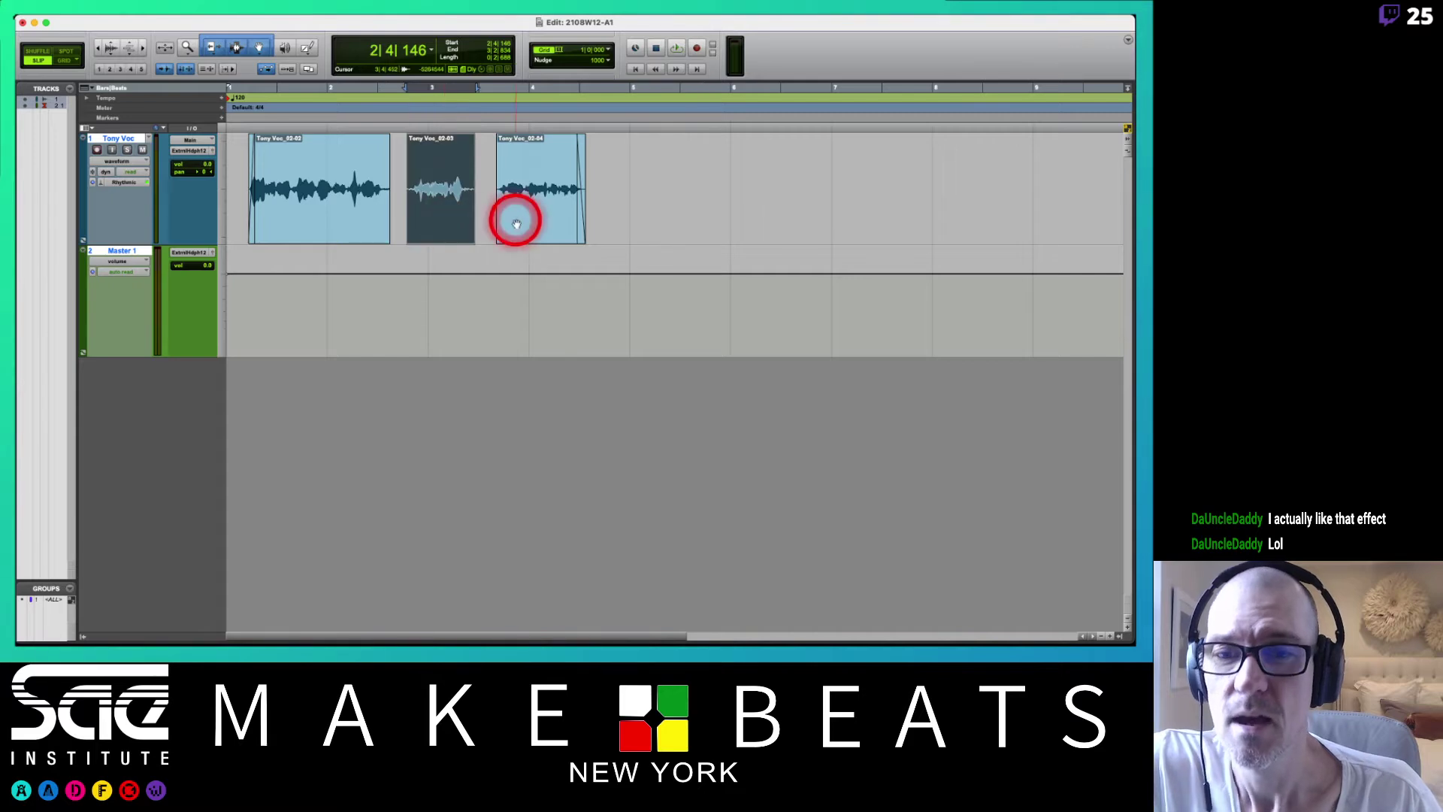
shift+click(432, 223)
shift+click(322, 228)
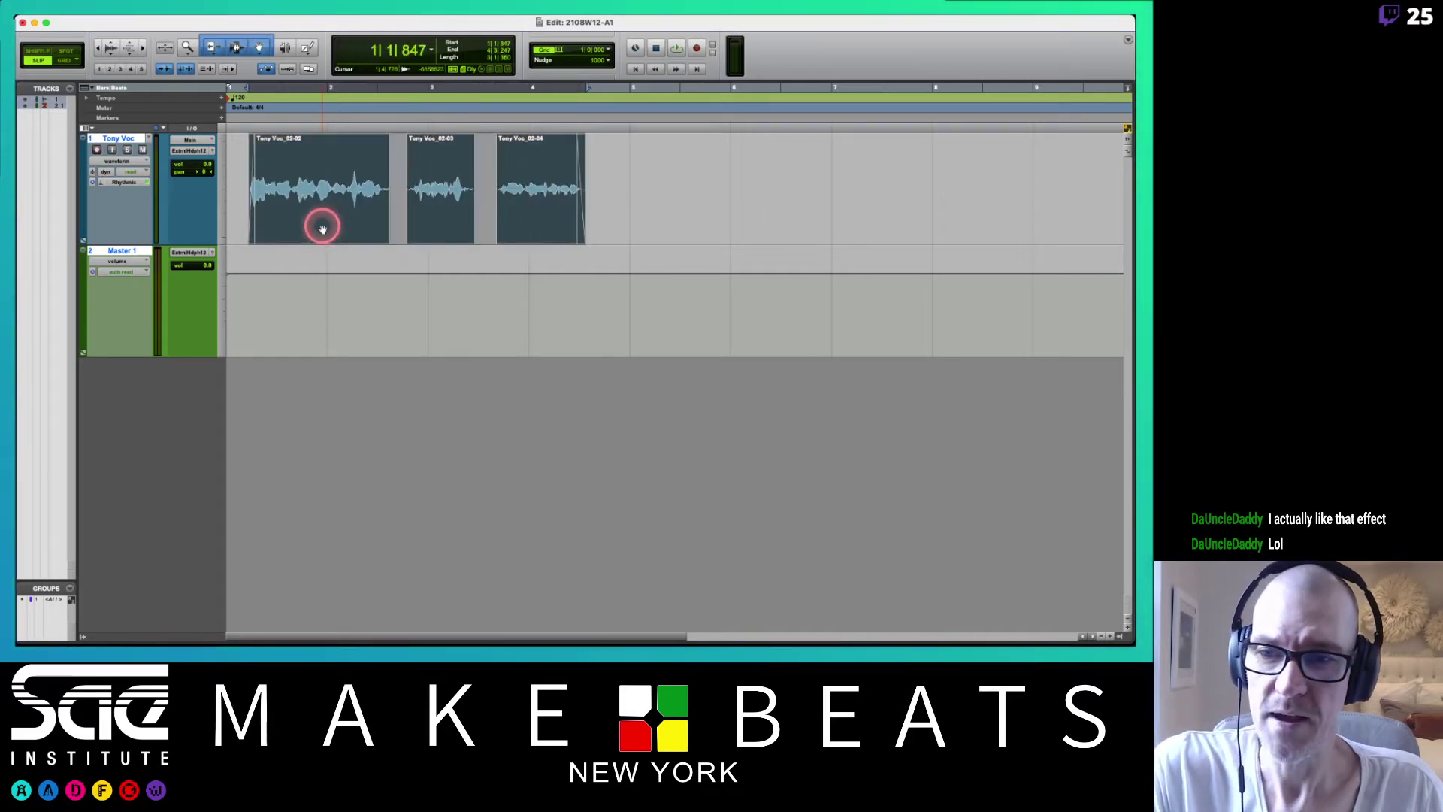
key(Delete)
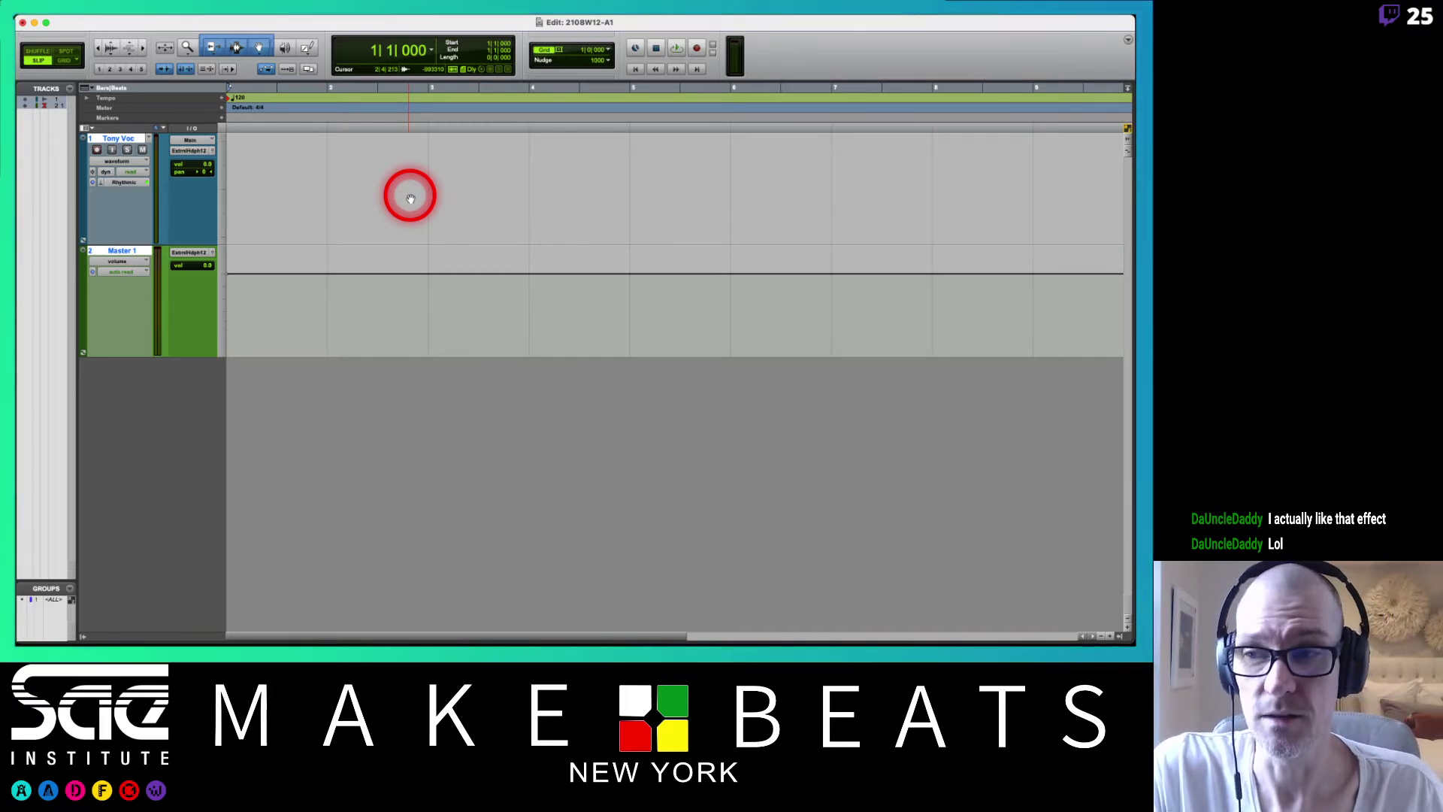
- Show the Clips list, widen it until full clip names are readable, and hide the Tracks and Groups lists
click(1120, 637)
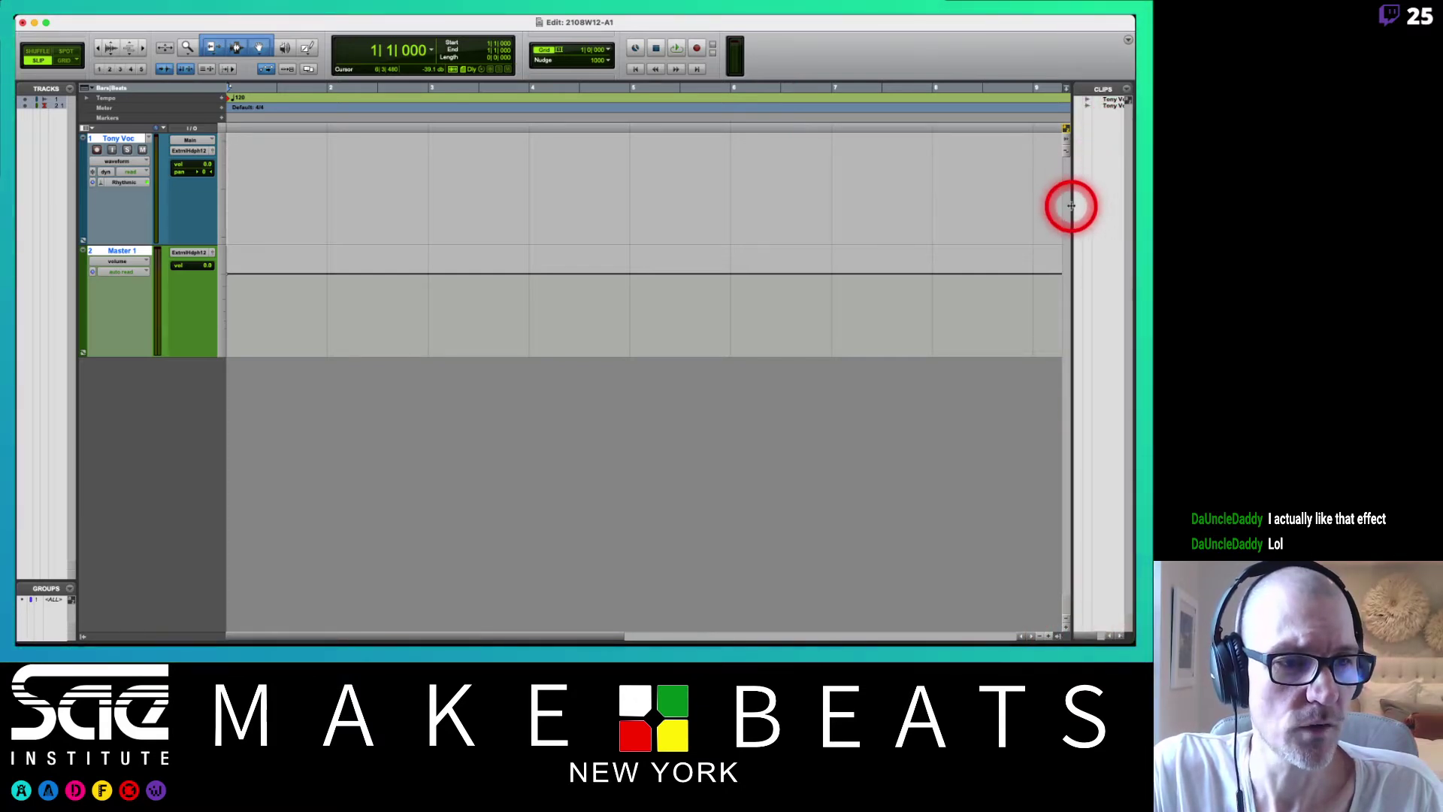
drag(1009, 211, 1007, 212)
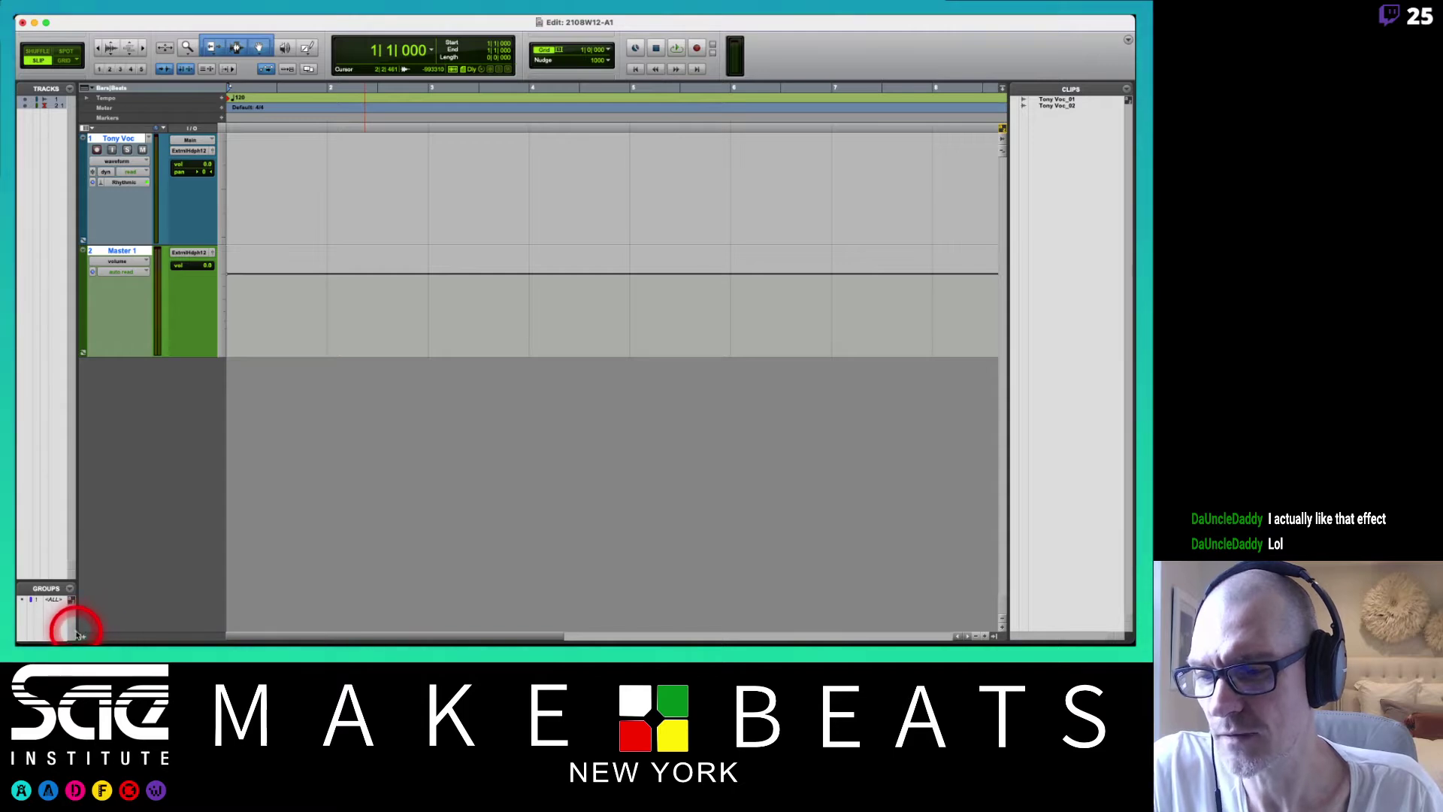
click(81, 638)
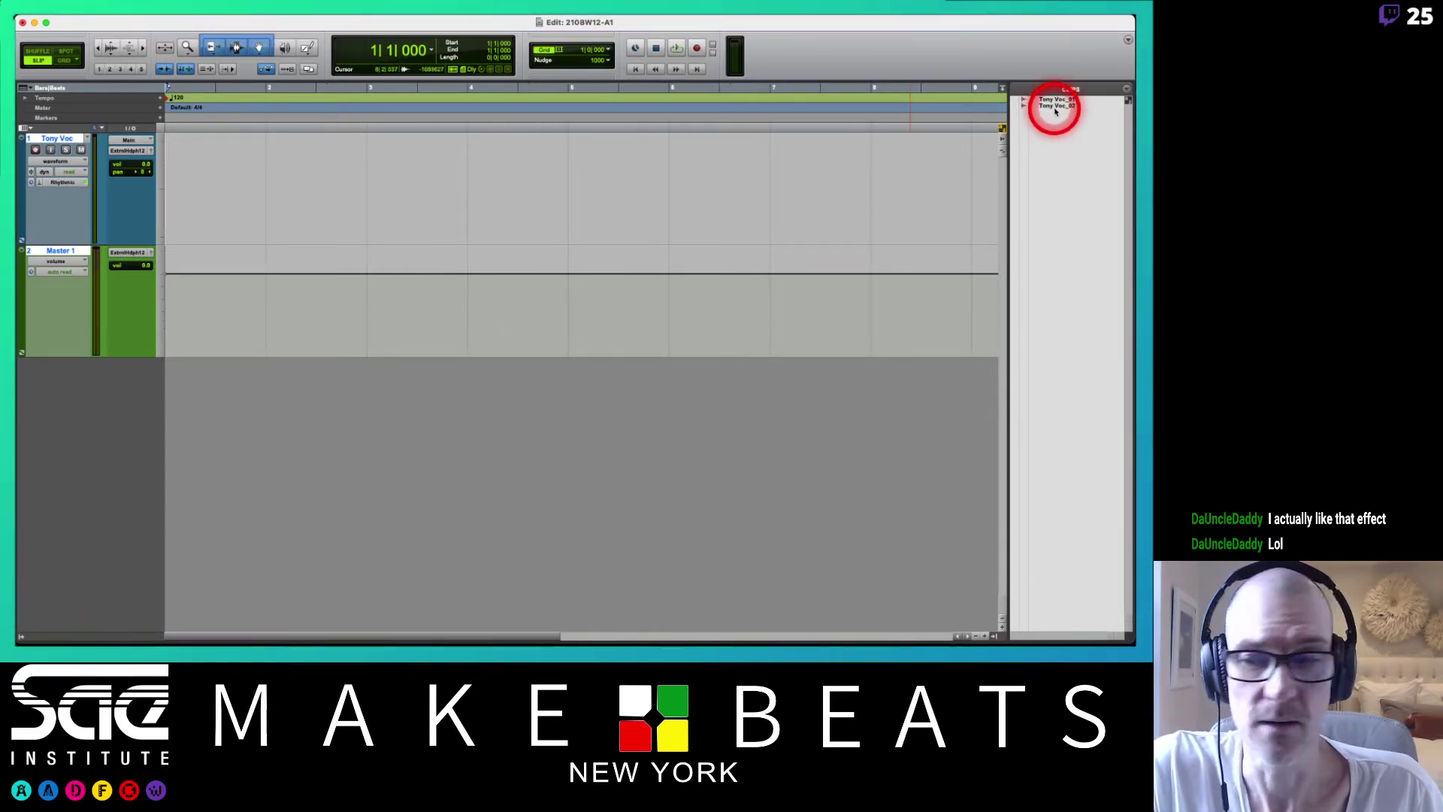
- Place the original vocal take 01 from the Clips list at the start of the vocal track and play it back
drag(1050, 97, 153, 212)
key(space)
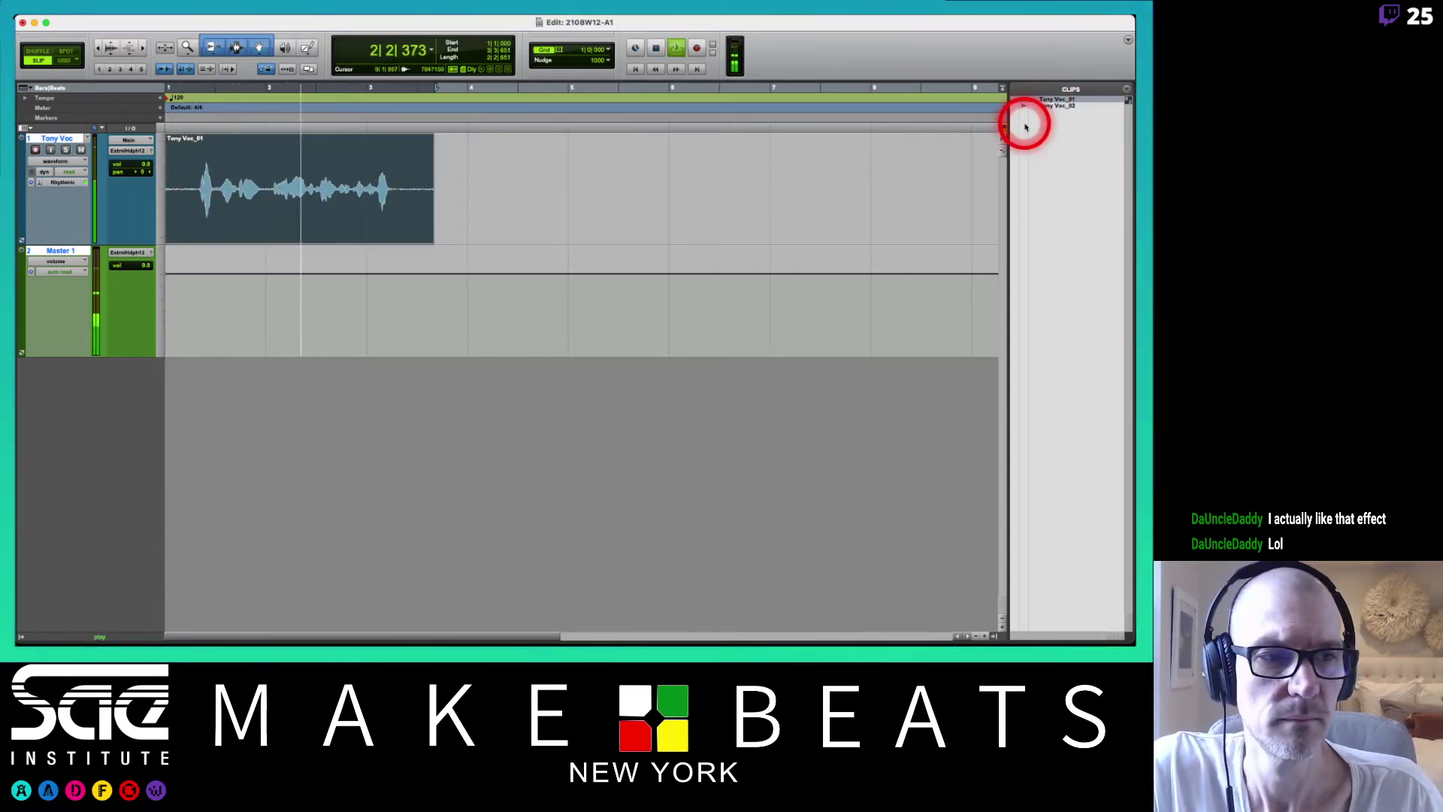
key(space)
- Place original take 02 shortly after take 01, starting at 3|4|296, and play it from 3|4|719
drag(1046, 106, 451, 216)
click(461, 167)
key(space)
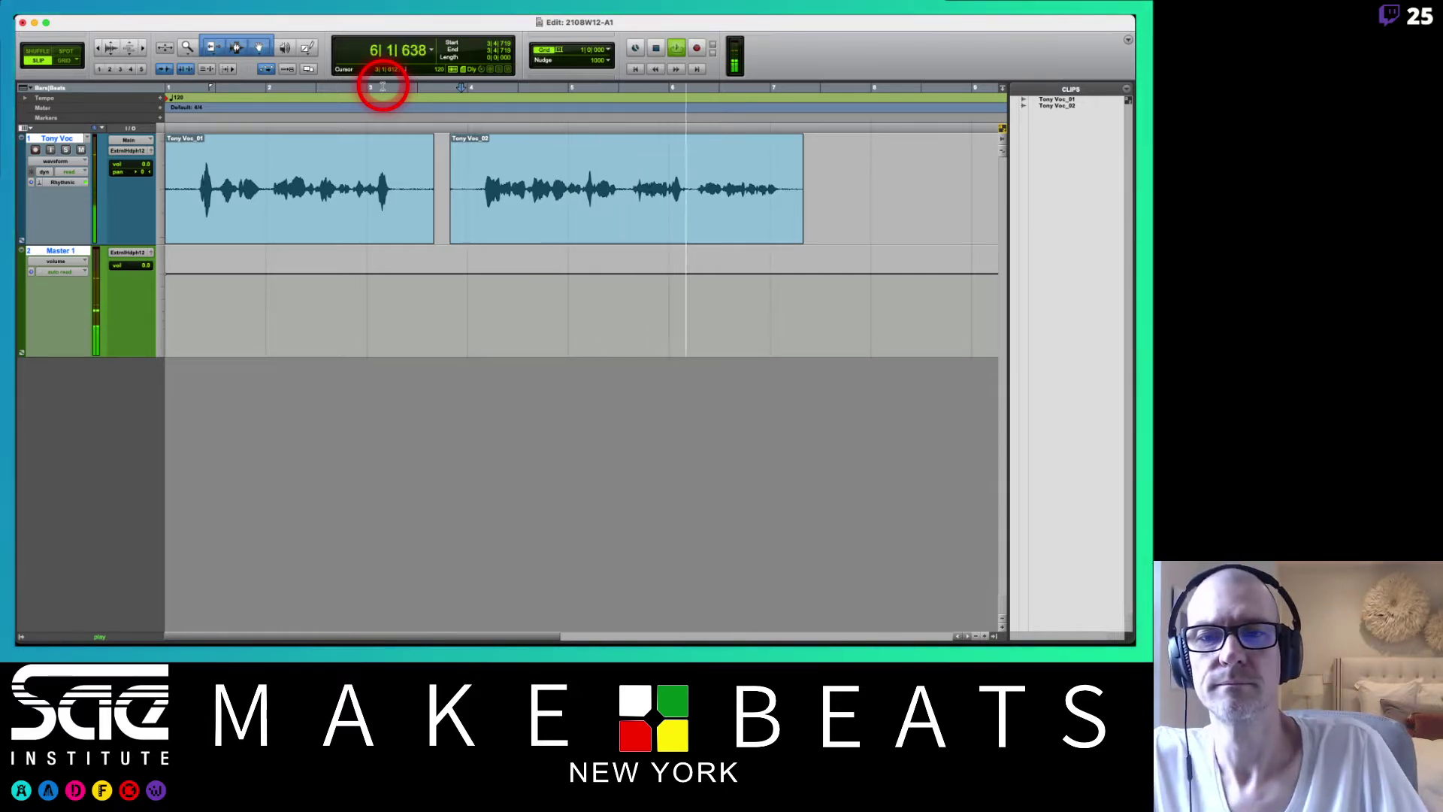
key(space)
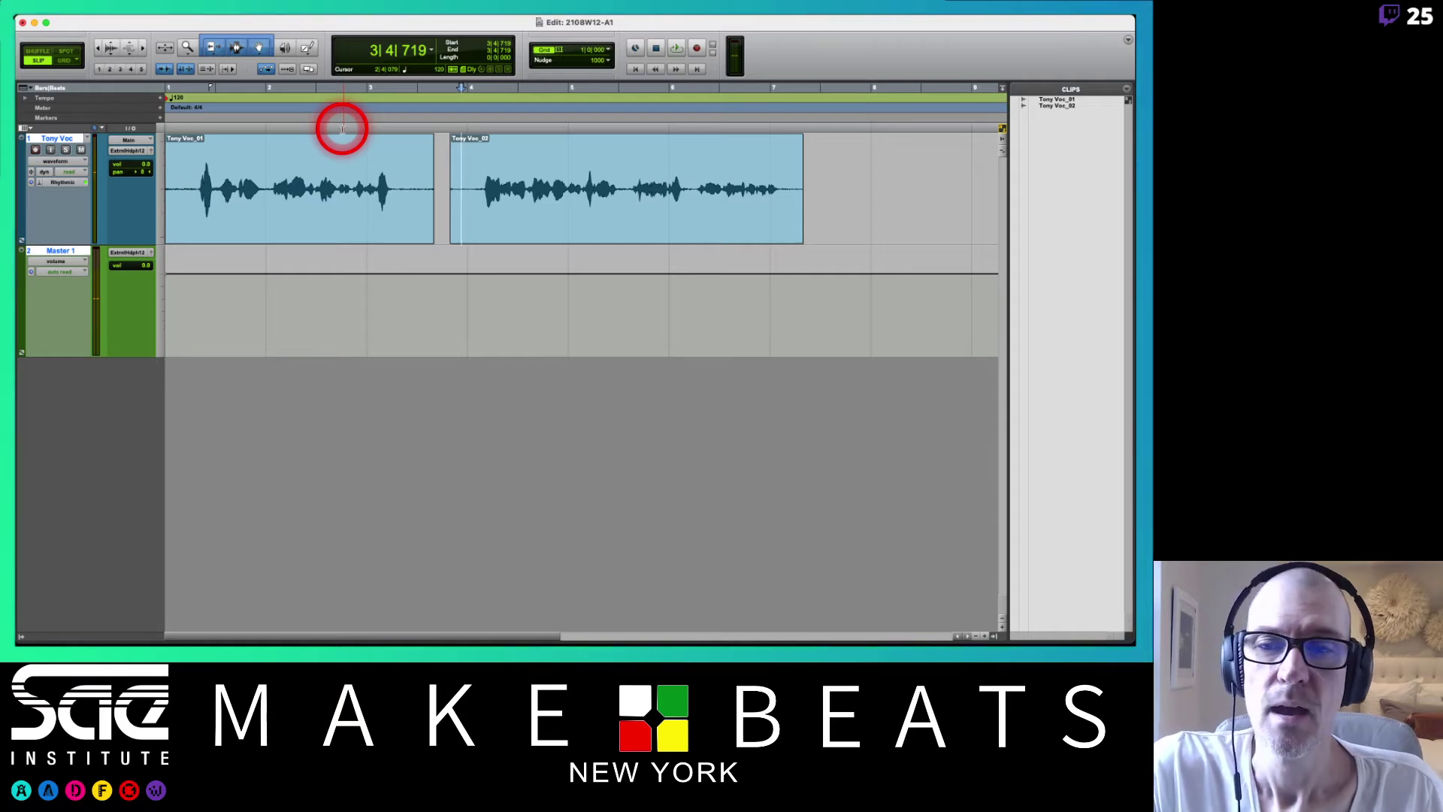
- Delete both restored vocal takes from the vocal track
click(605, 202)
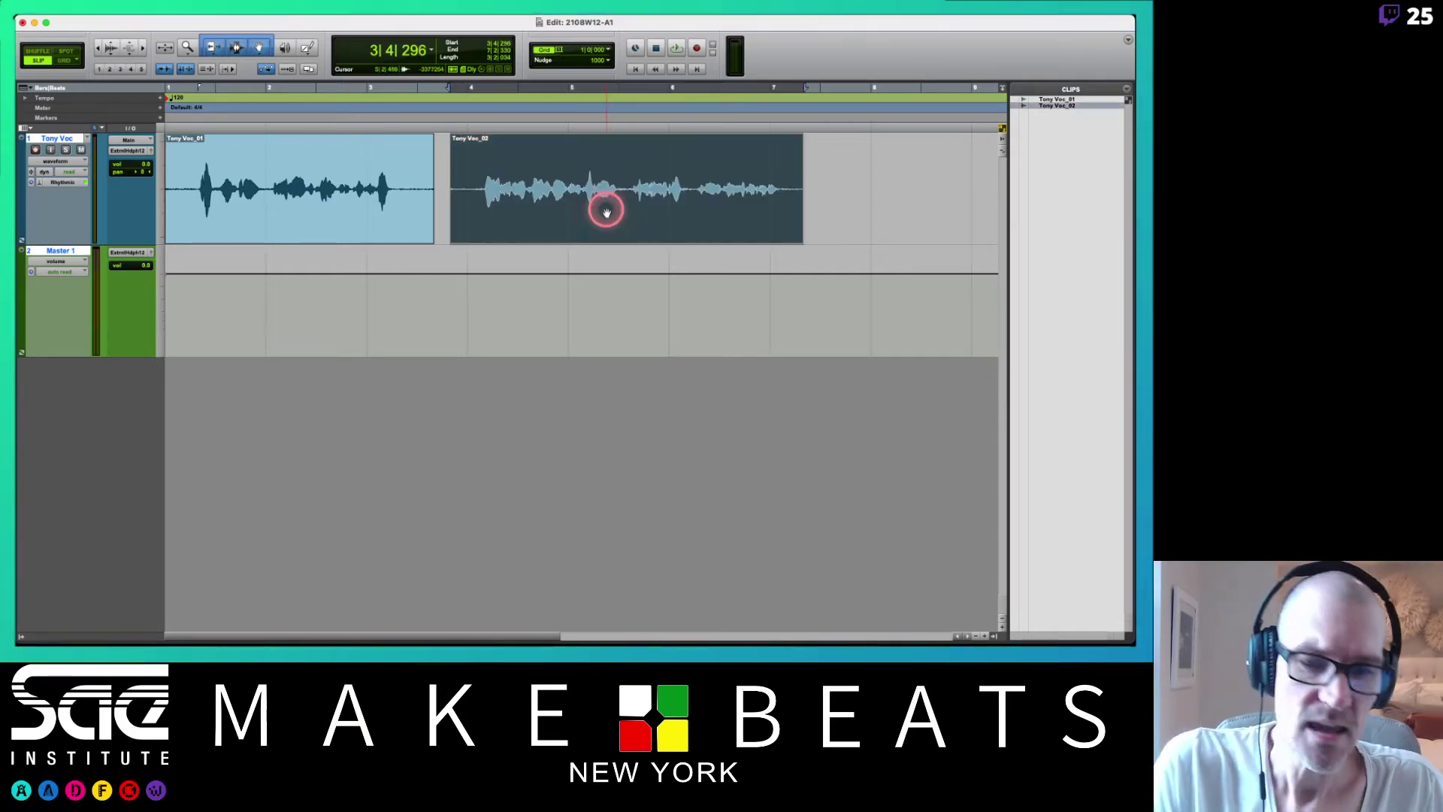
key(Delete)
click(319, 216)
key(Delete)
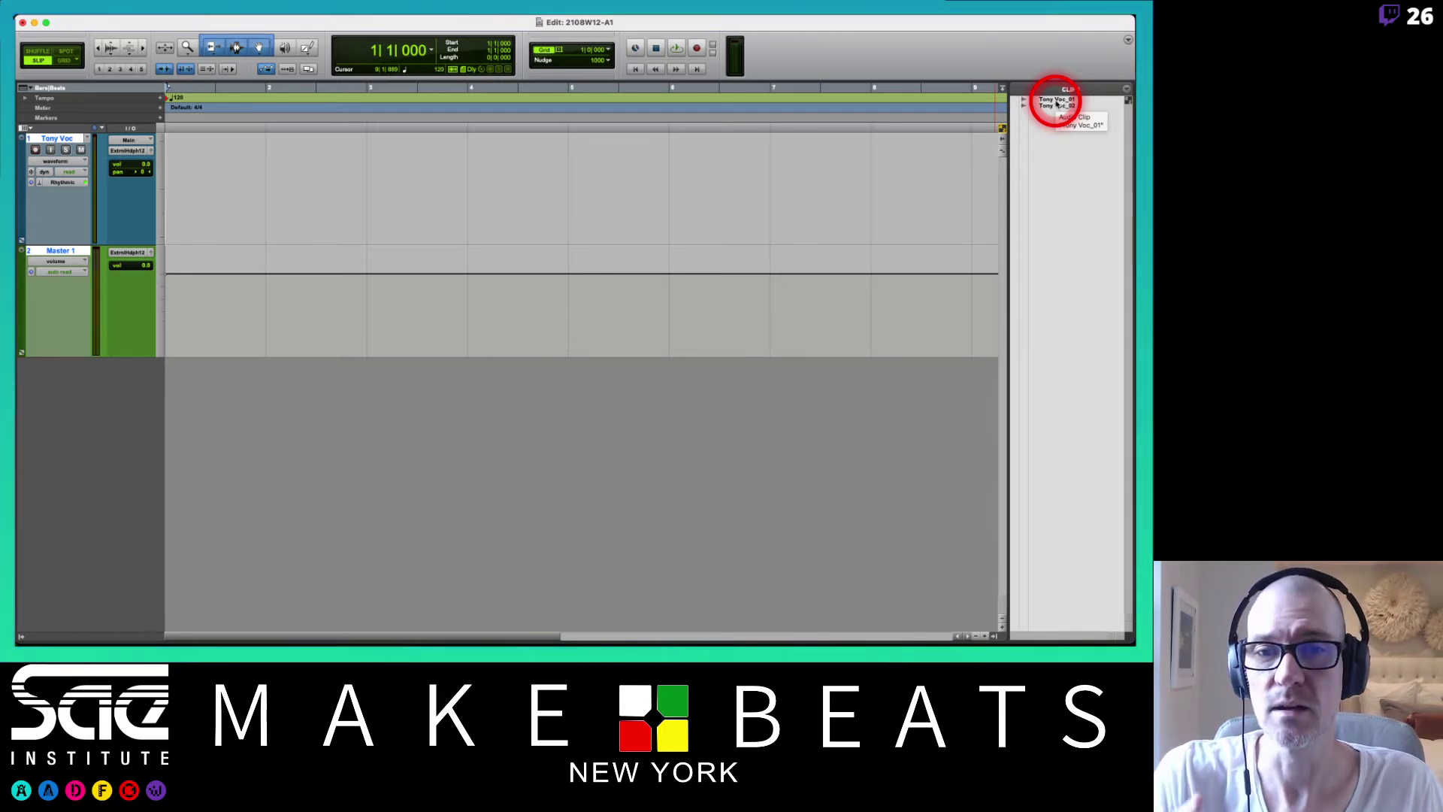
- Build a comp at the session start from take 01's opening phrase with take 02's closing phrase butted against it, and play it back
drag(1055, 103, 623, 186)
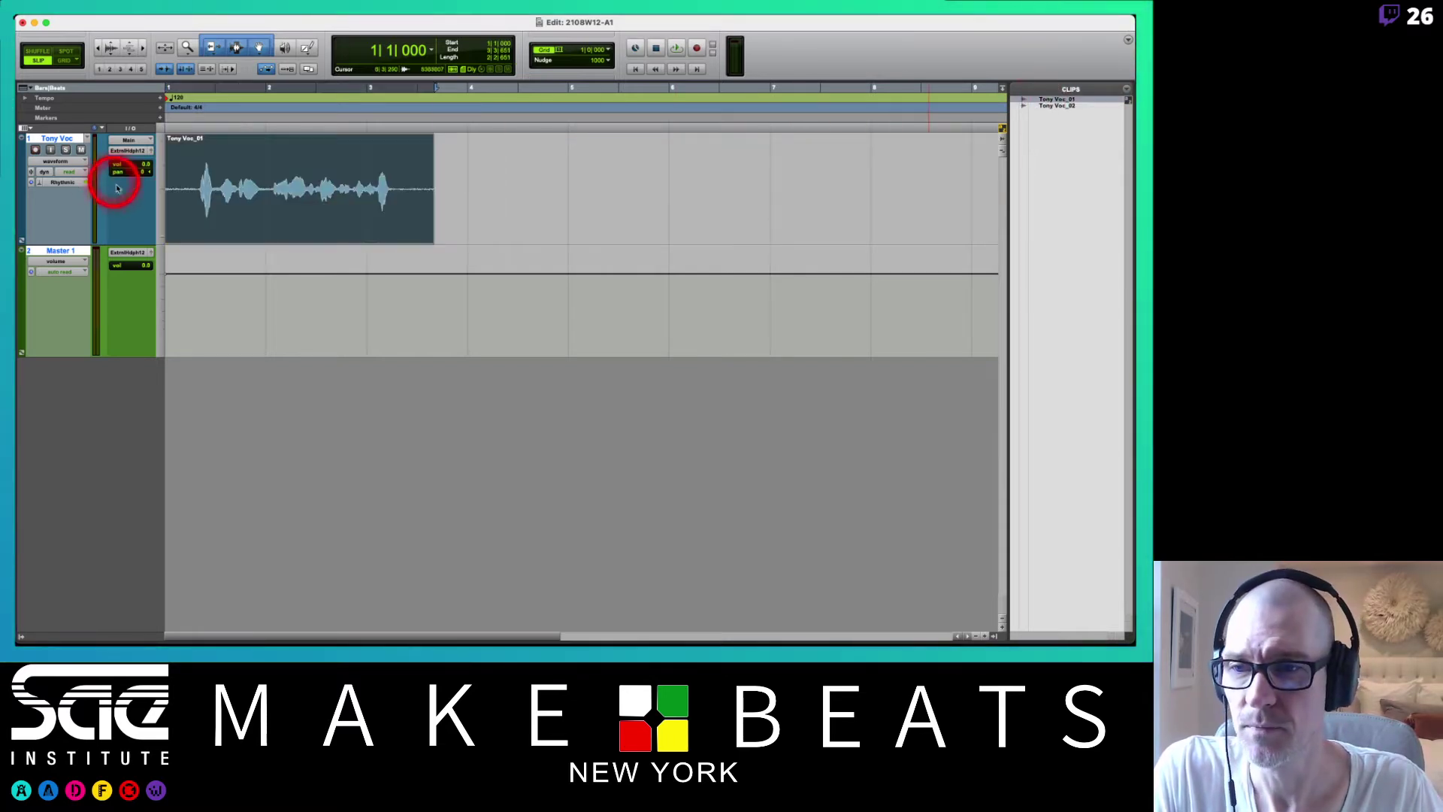
mouse_move(170, 186)
mouse_down()
mouse_move(198, 190)
mouse_move(151, 203)
mouse_up()
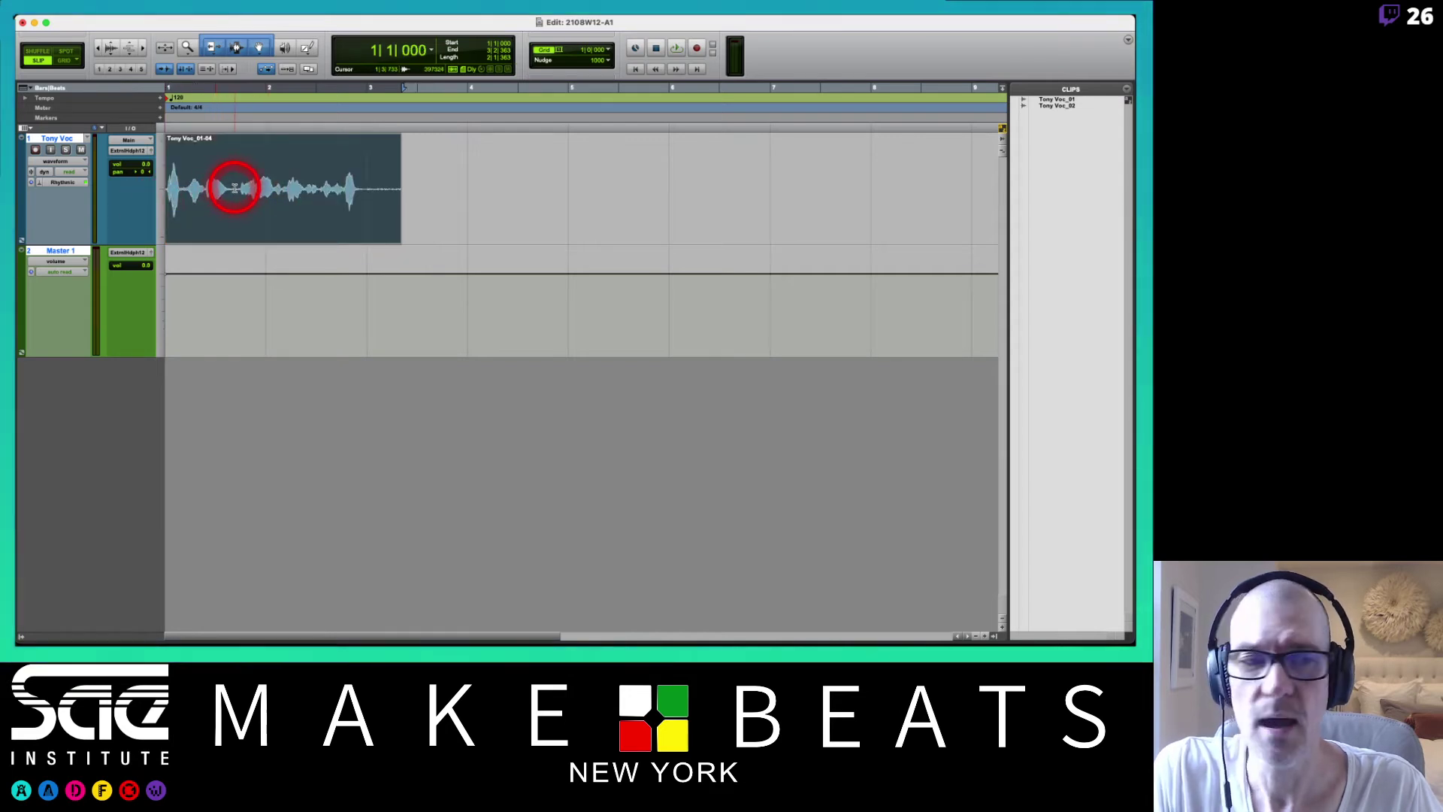
drag(1048, 106, 300, 232)
click(378, 224)
key(Delete)
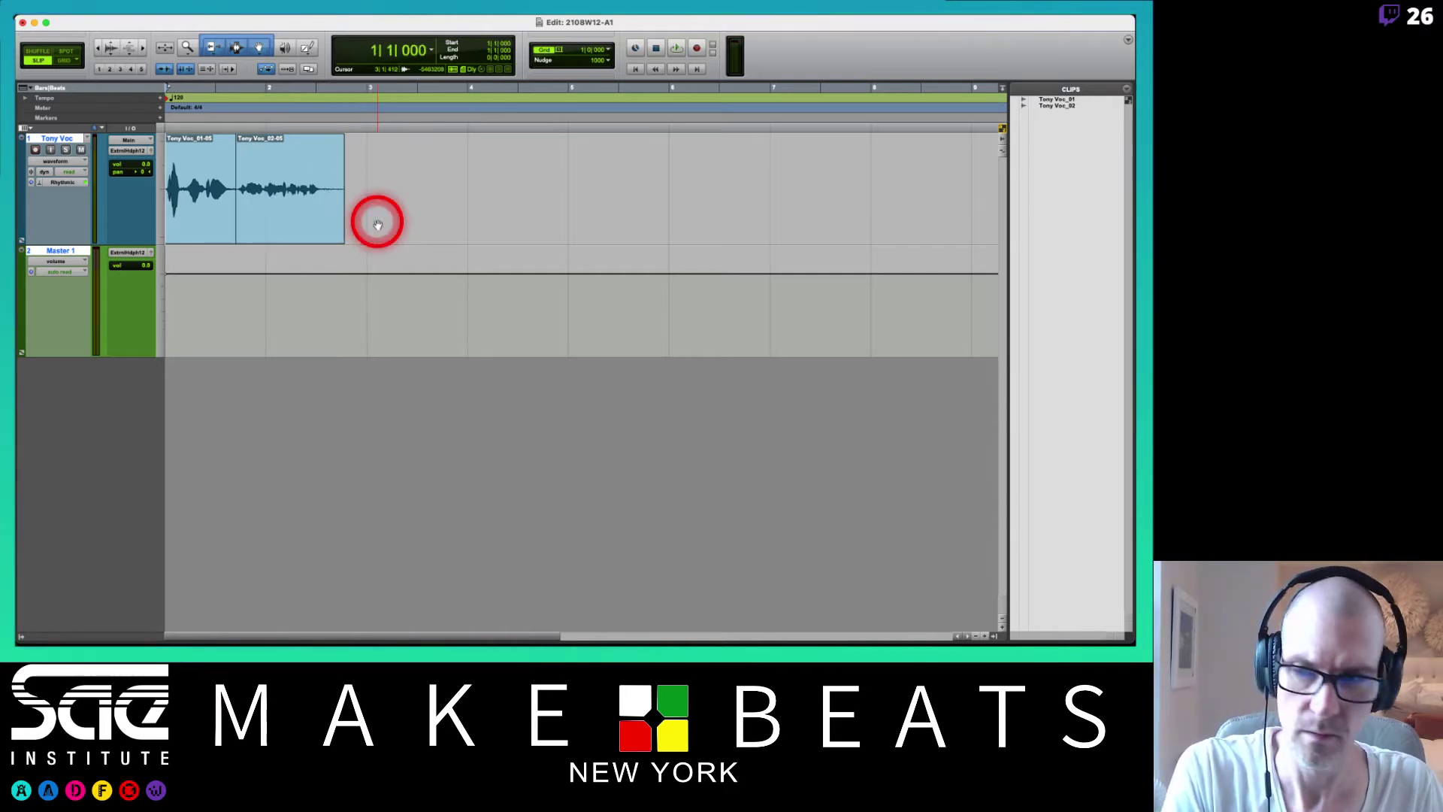
key(space)
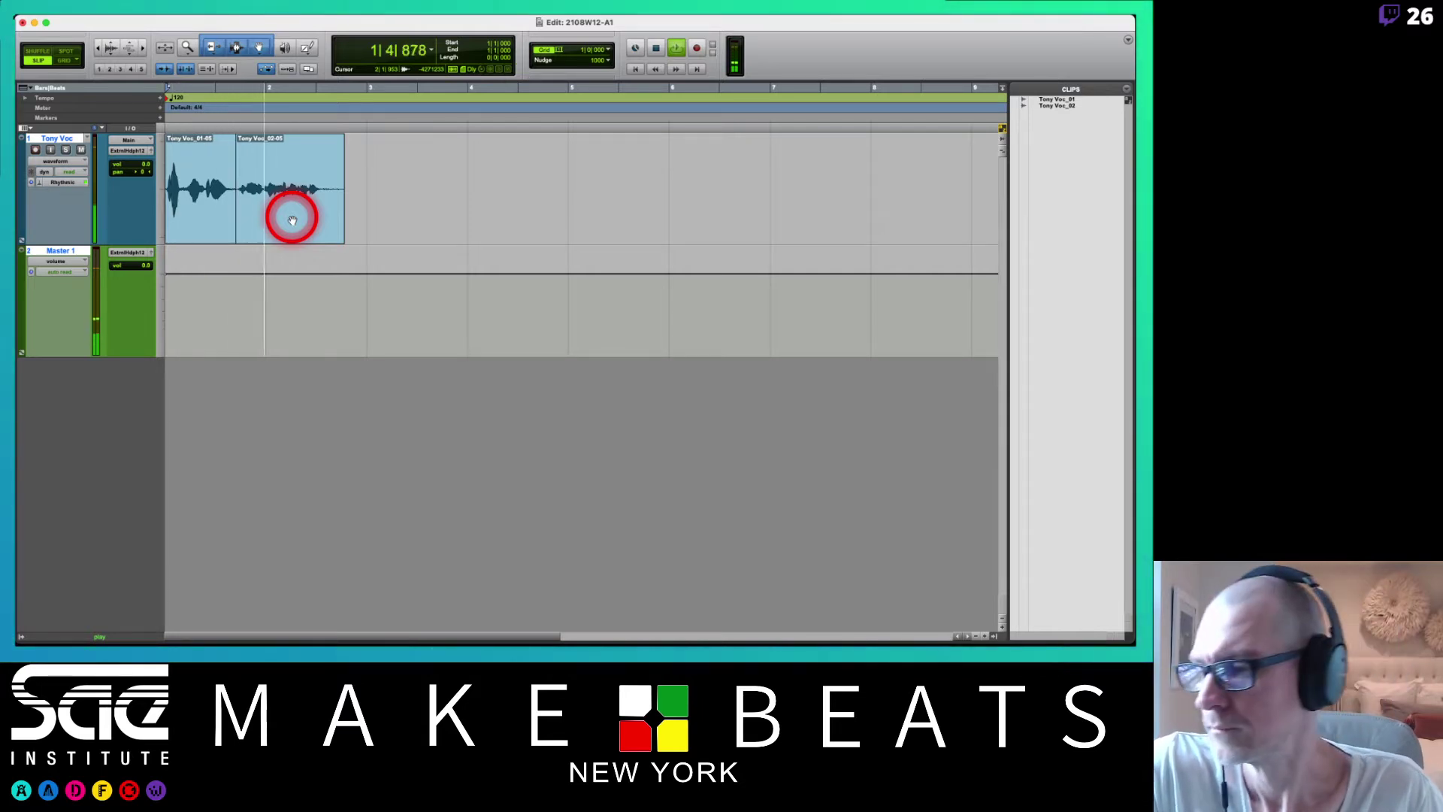
key(space)
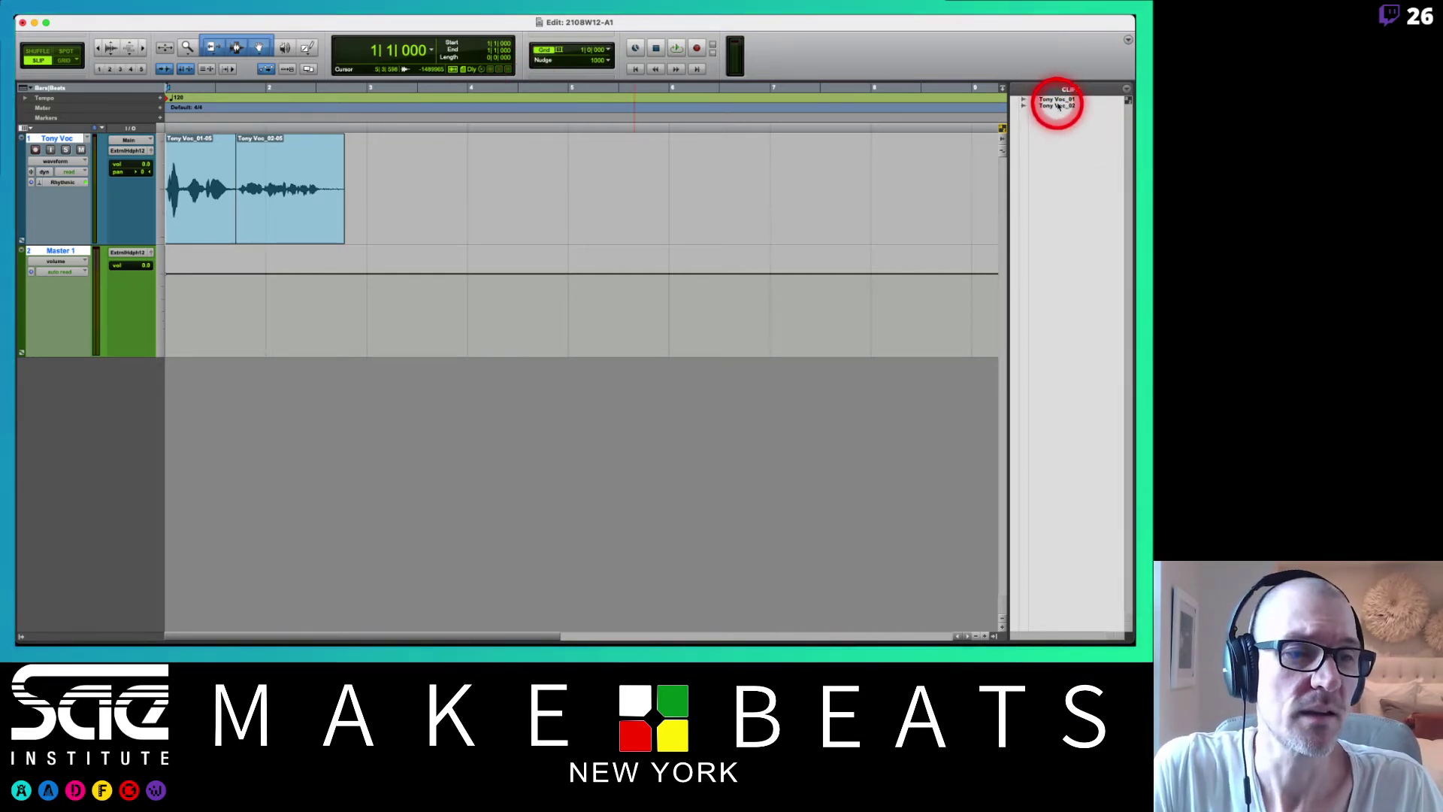
- Show auto-created clips in the Clips list
click(1125, 90)
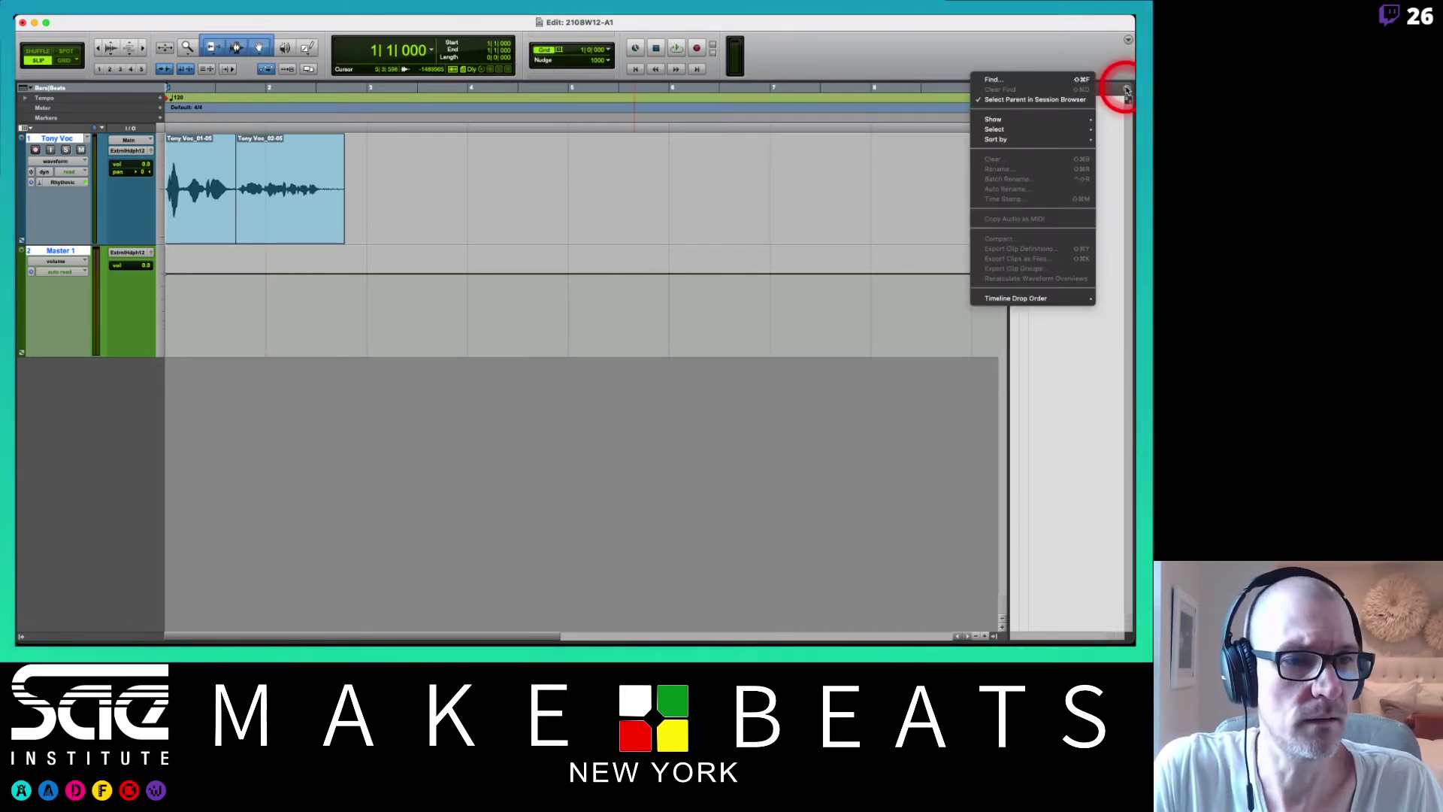
mouse_move(1062, 118)
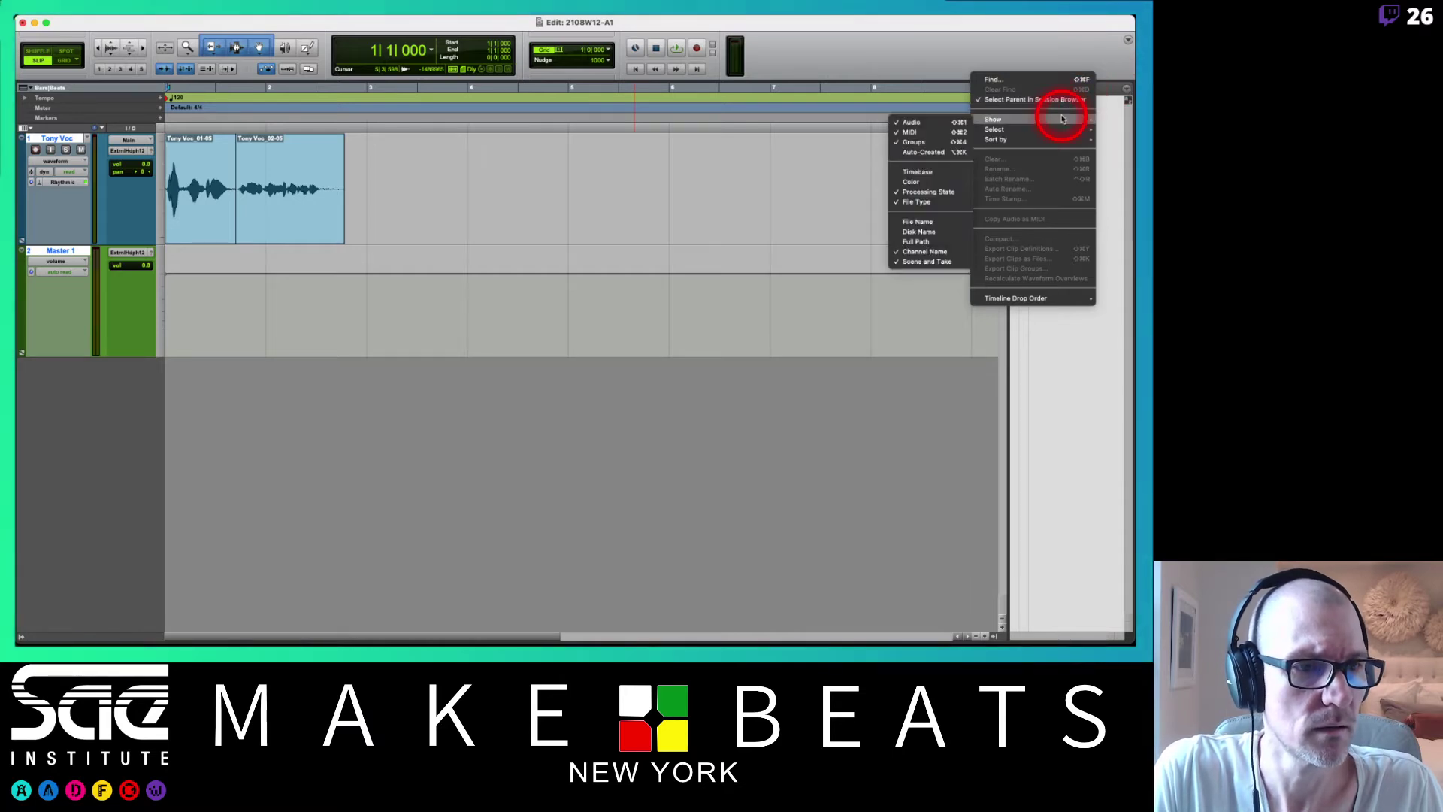
click(915, 155)
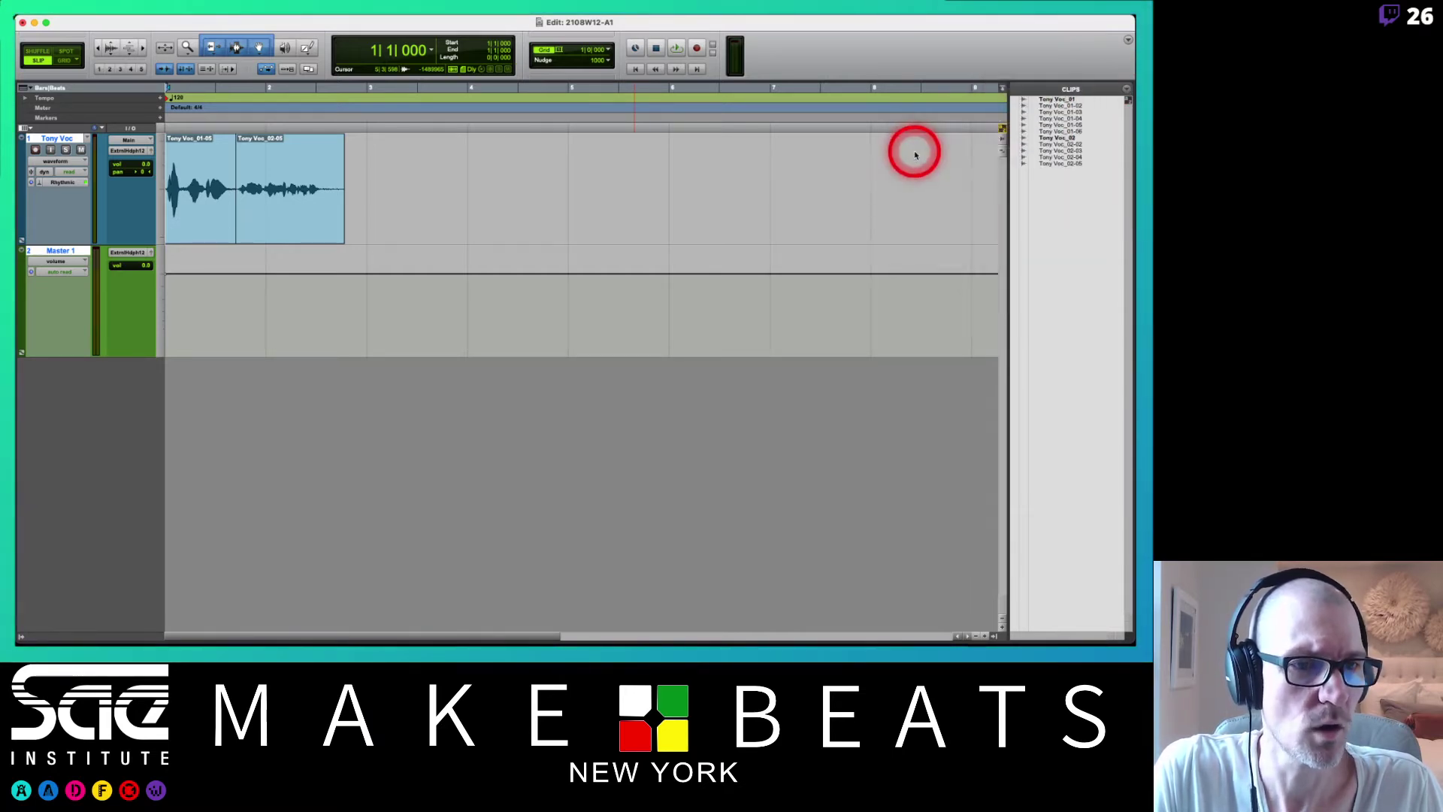
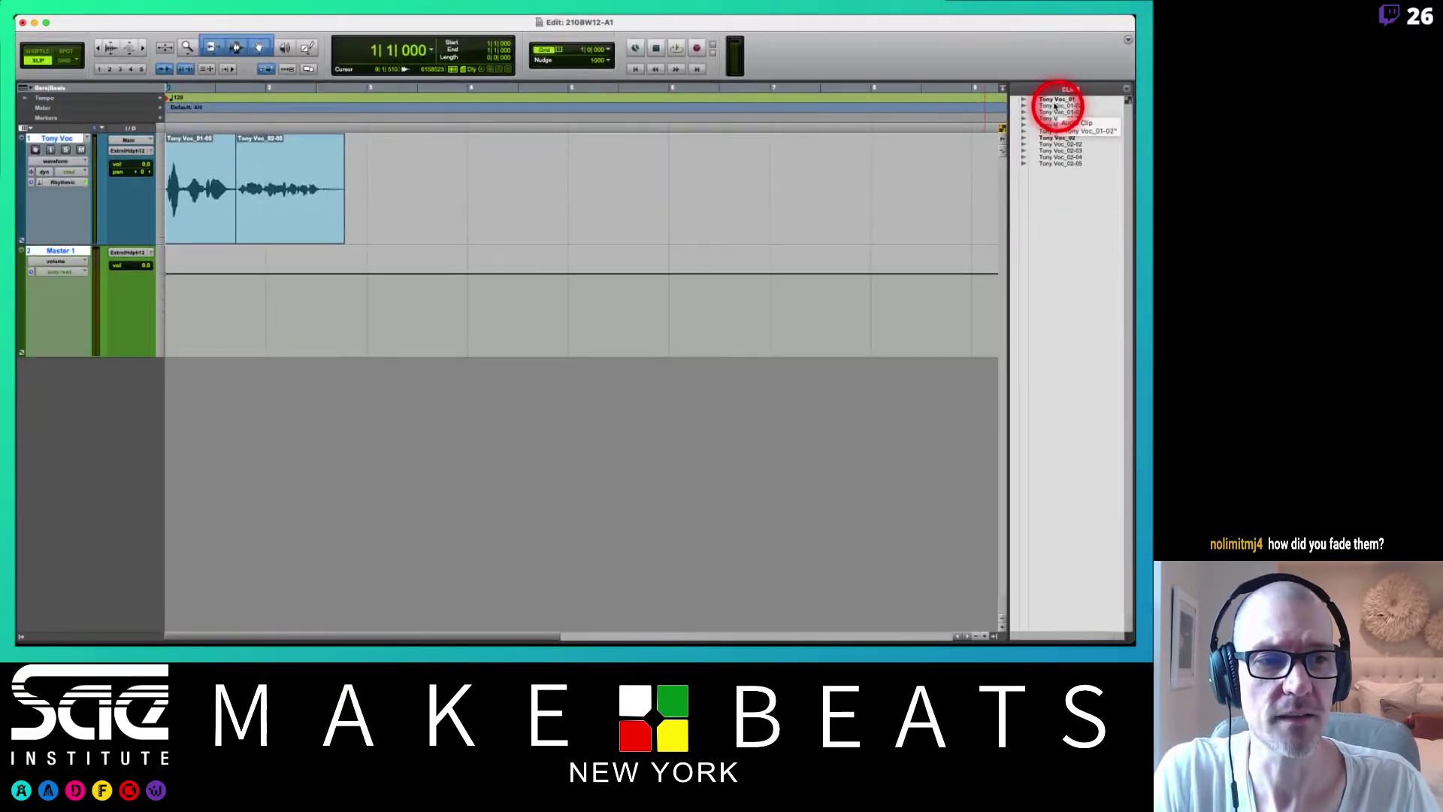
- Try placing take 01 and its shorter edited clips from the Clips list after the comp, and delete them all
drag(1061, 99, 520, 200)
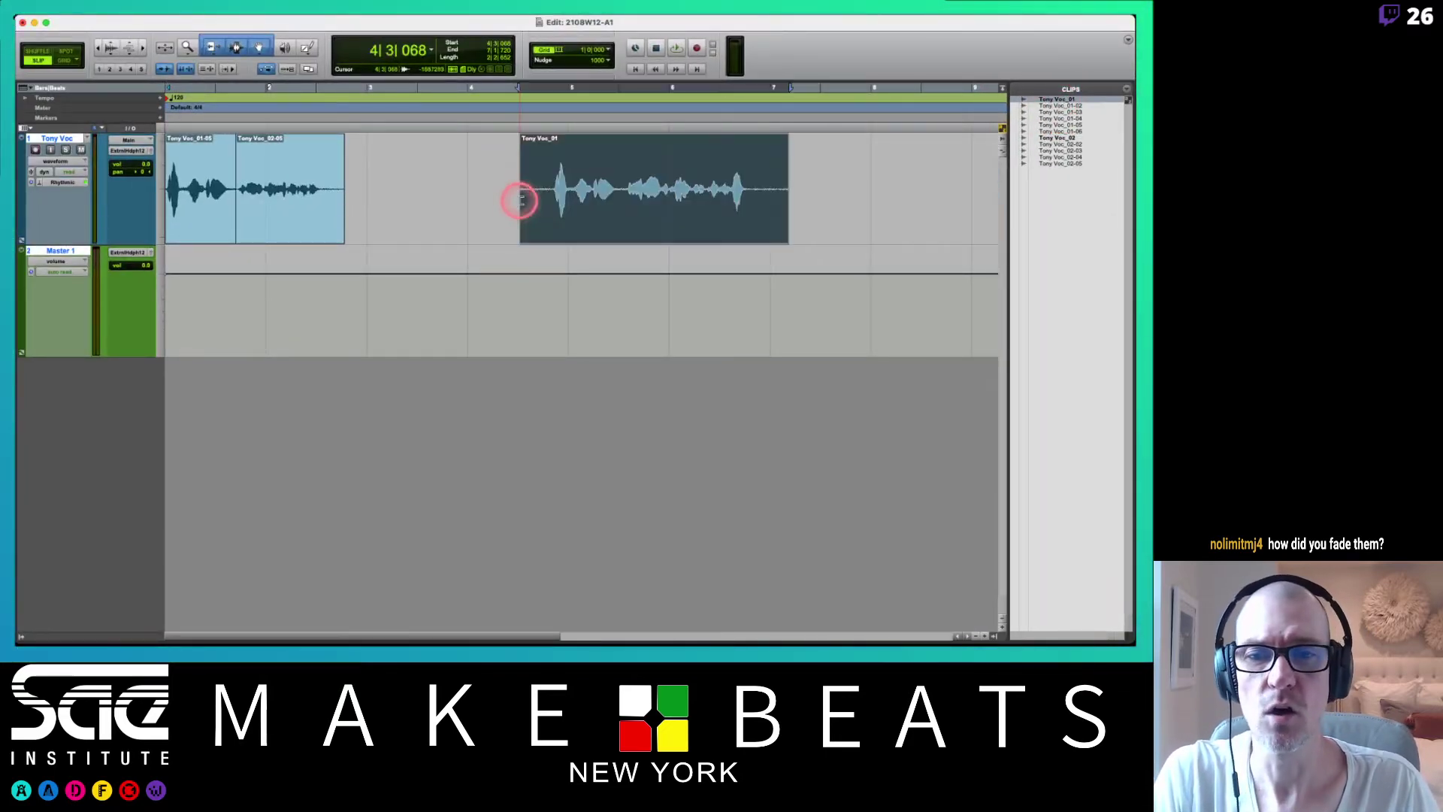
drag(781, 200, 452, 228)
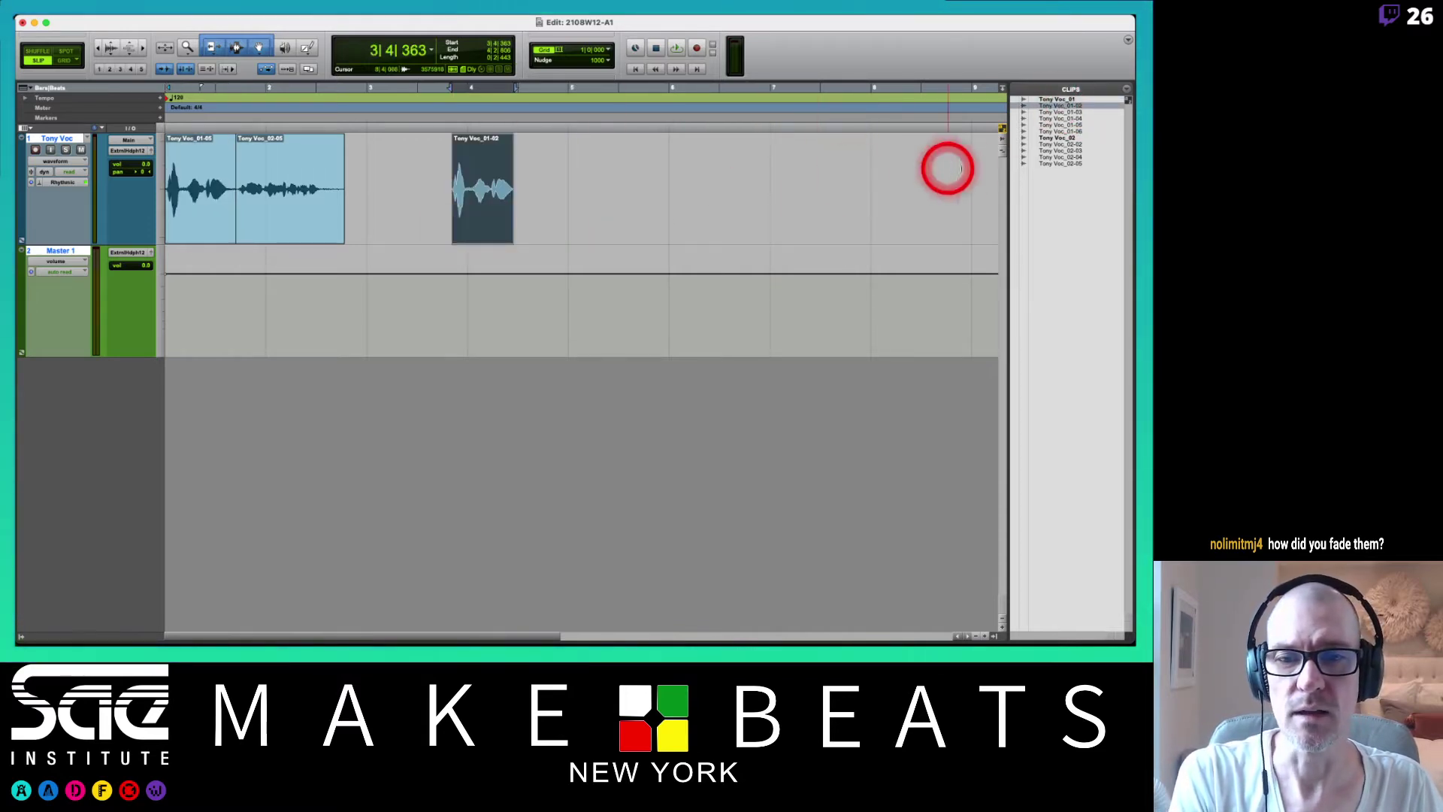
drag(1060, 118, 844, 213)
key(Delete)
click(742, 222)
key(Delete)
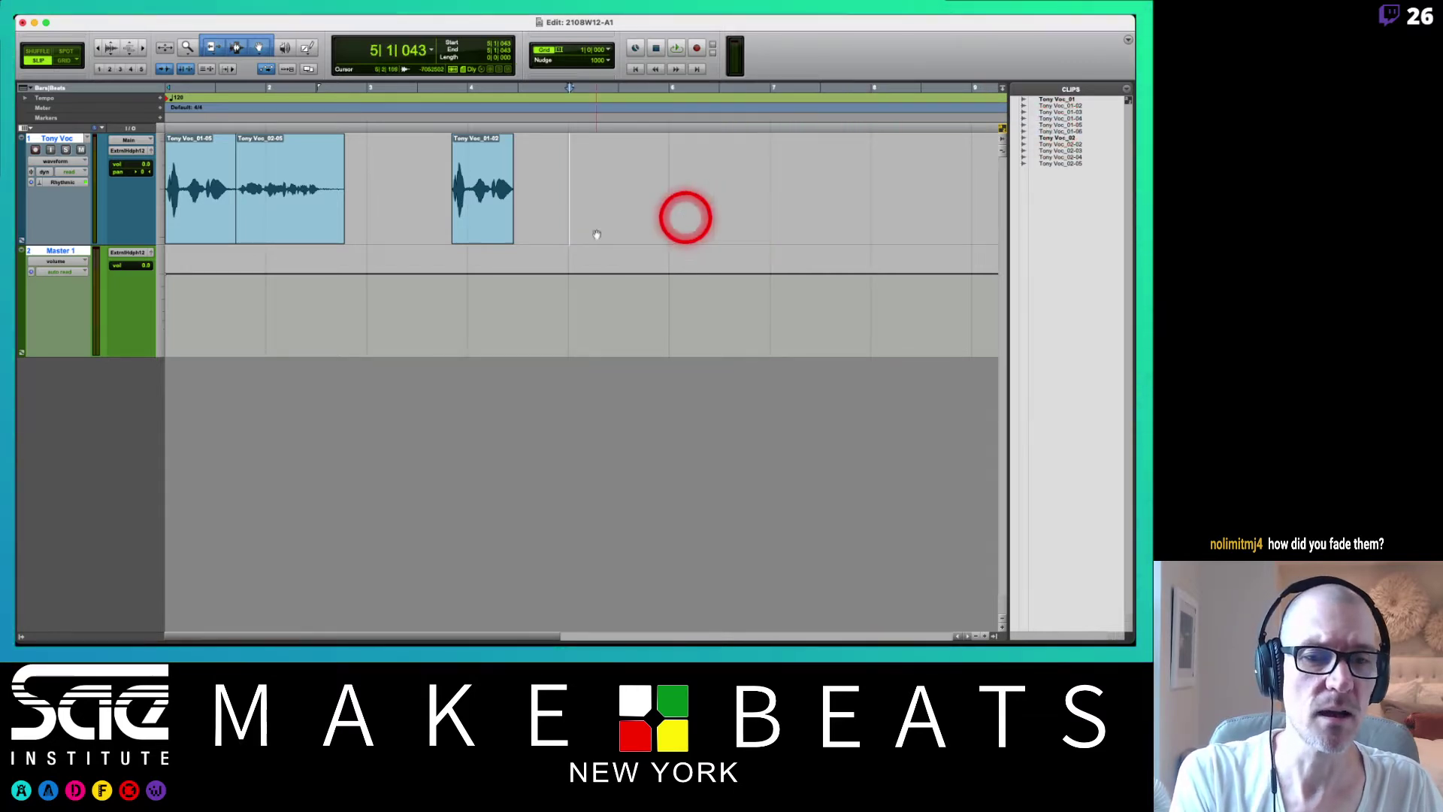
click(489, 232)
key(Delete)
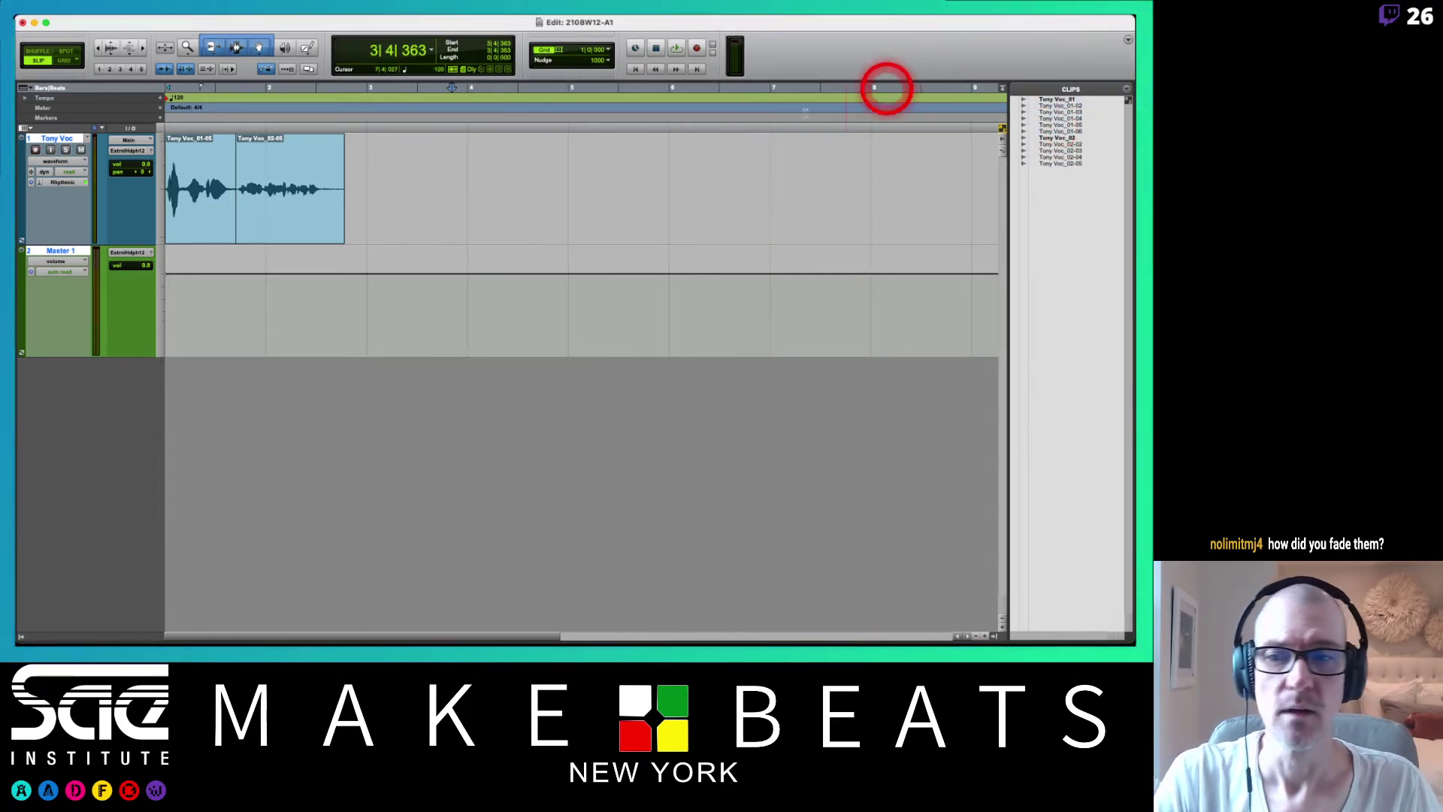
- Try placing original take 02 and two of its edited clips after the comp, and undo all three placements
click(1059, 139)
drag(1059, 139, 520, 214)
click(1067, 144)
drag(1037, 153, 860, 186)
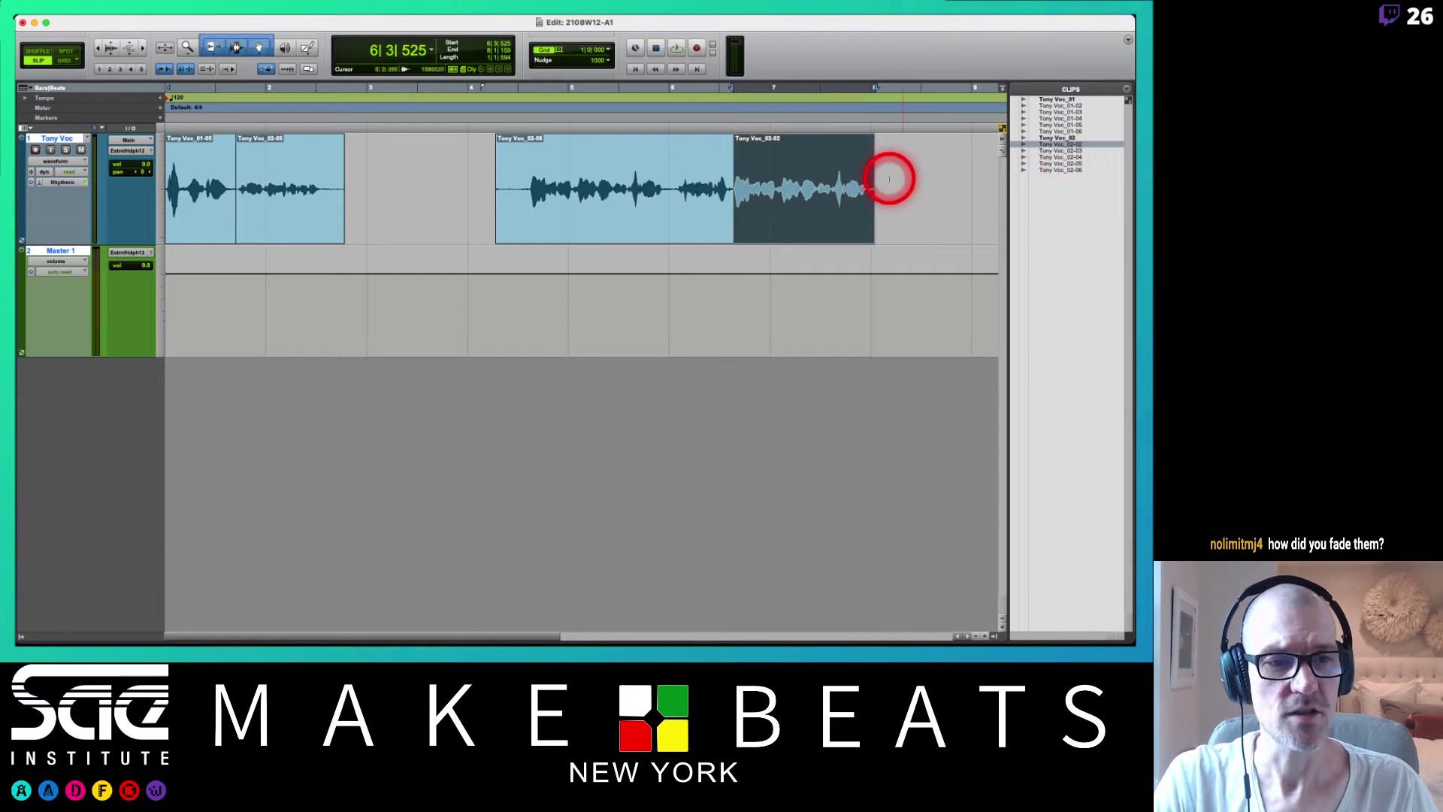
scroll(860, 186, right, 5)
drag(1077, 160, 669, 183)
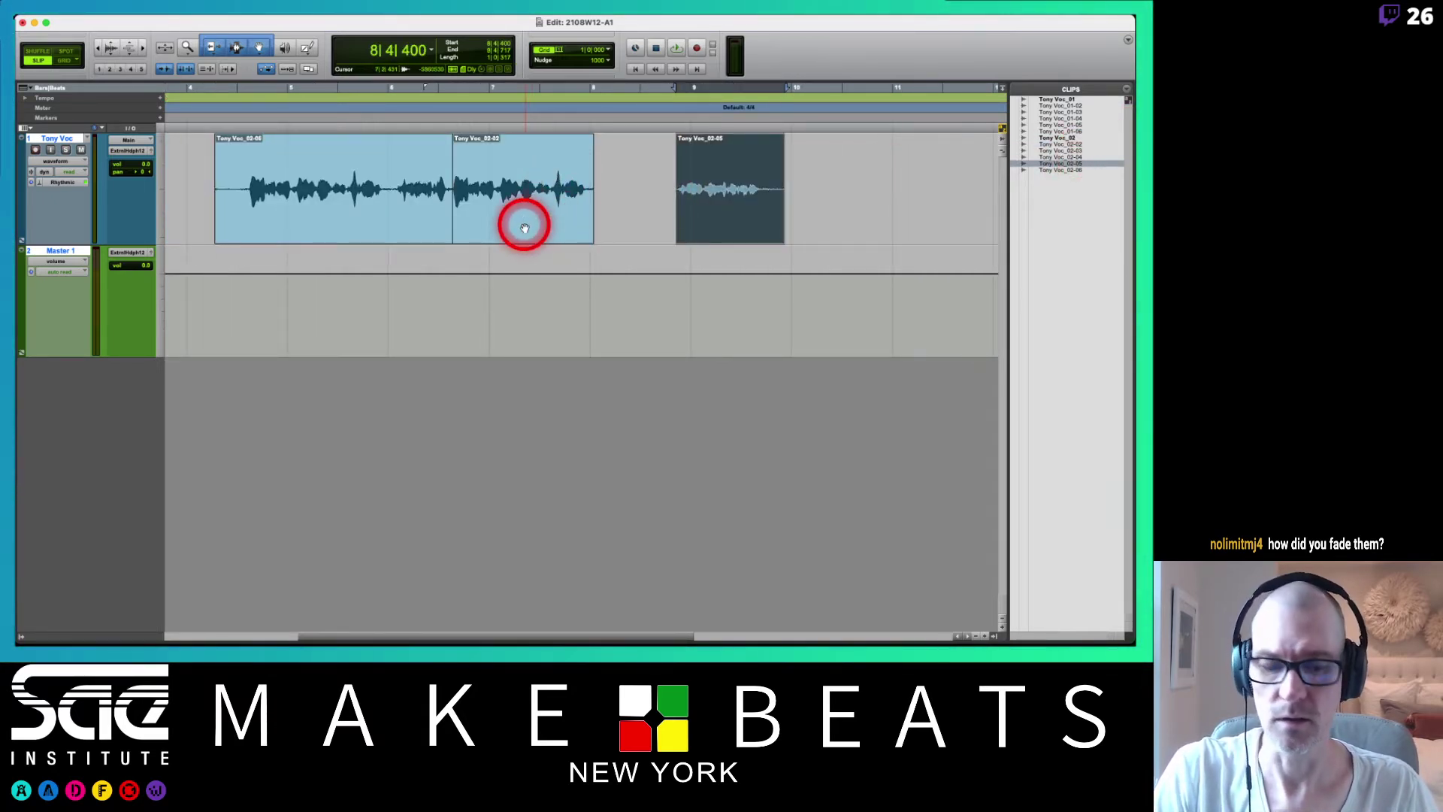
key(super+z)
key(super+z)
key(super+z)
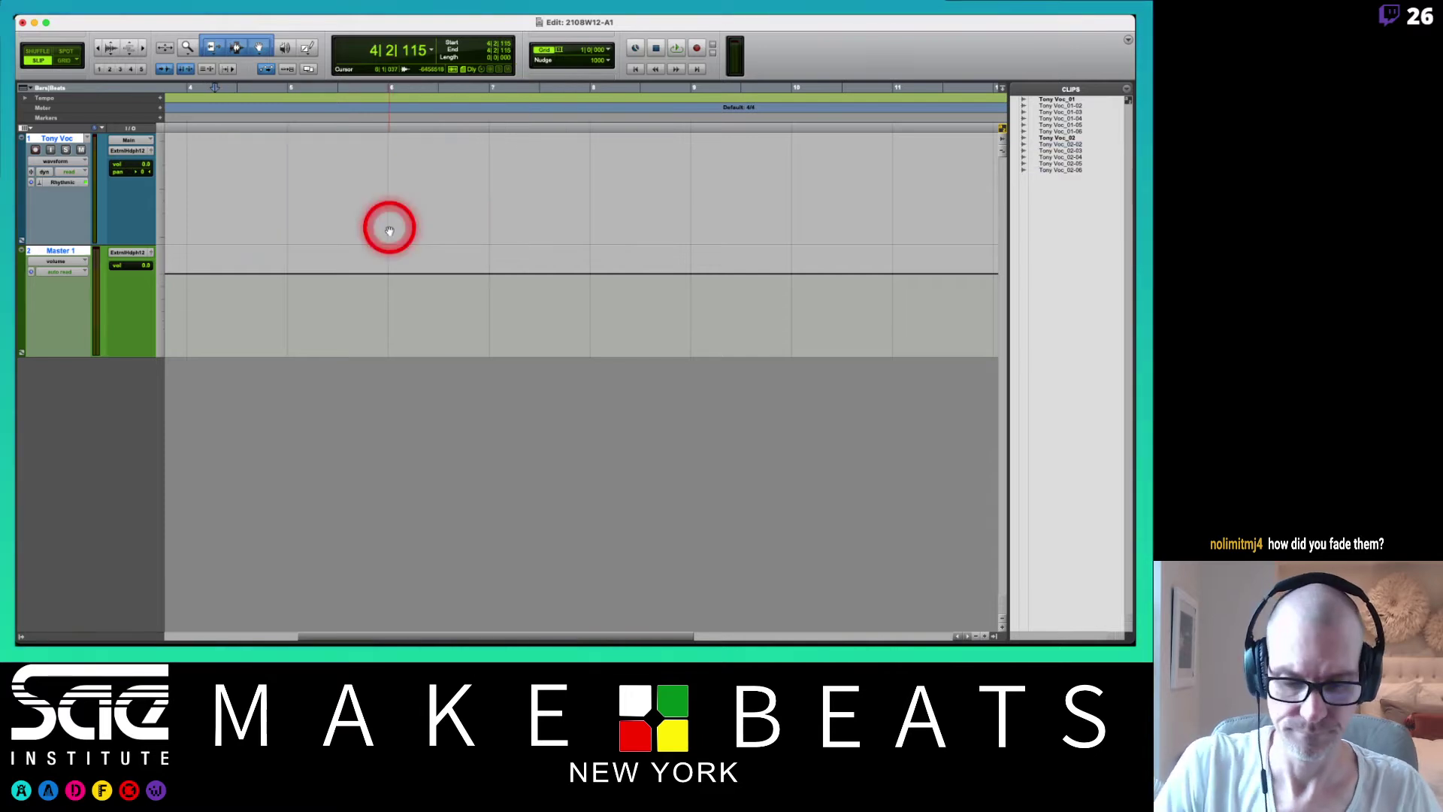
scroll(389, 217, left, 5)
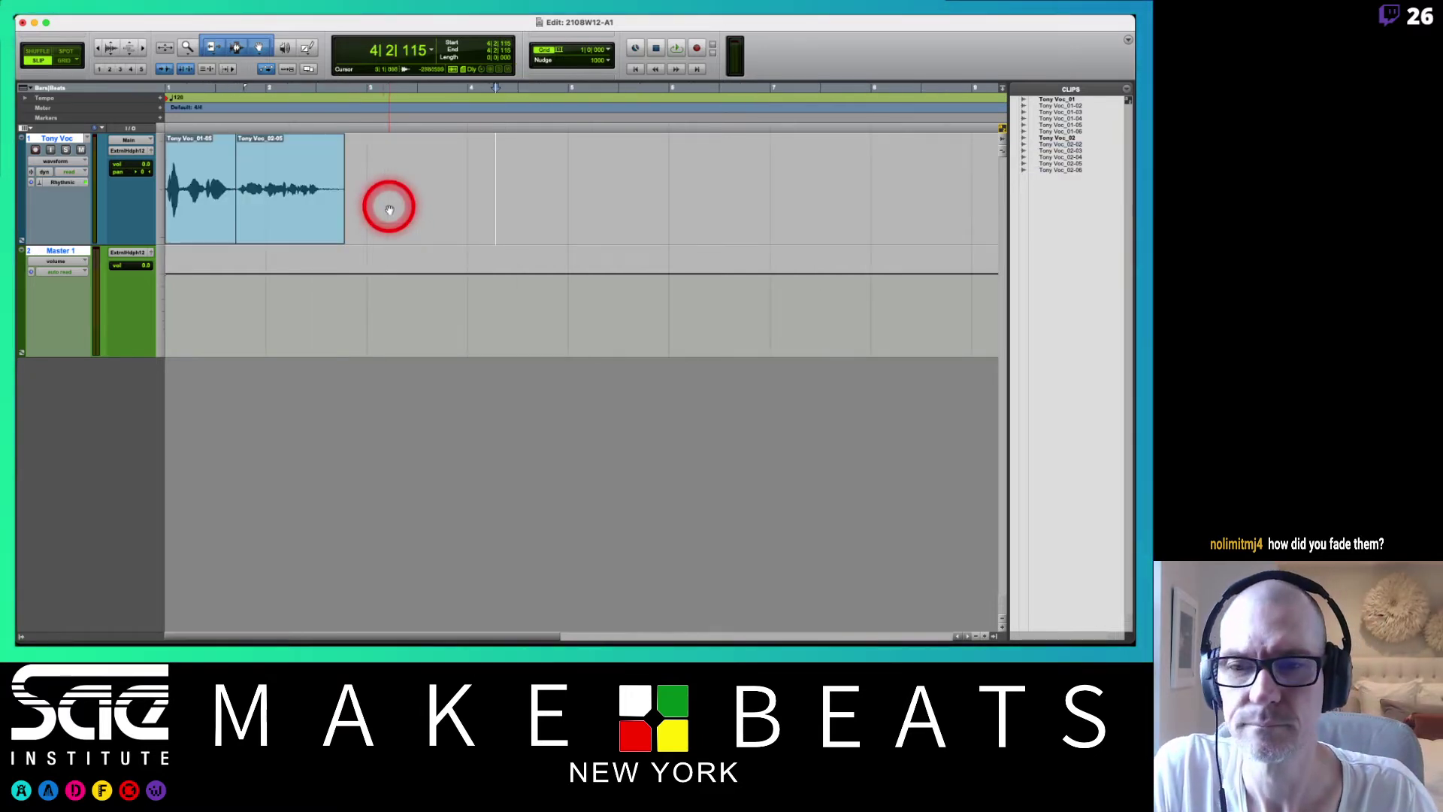
- Delete both comp clips from the vocal track
click(293, 222)
key(Delete)
click(200, 209)
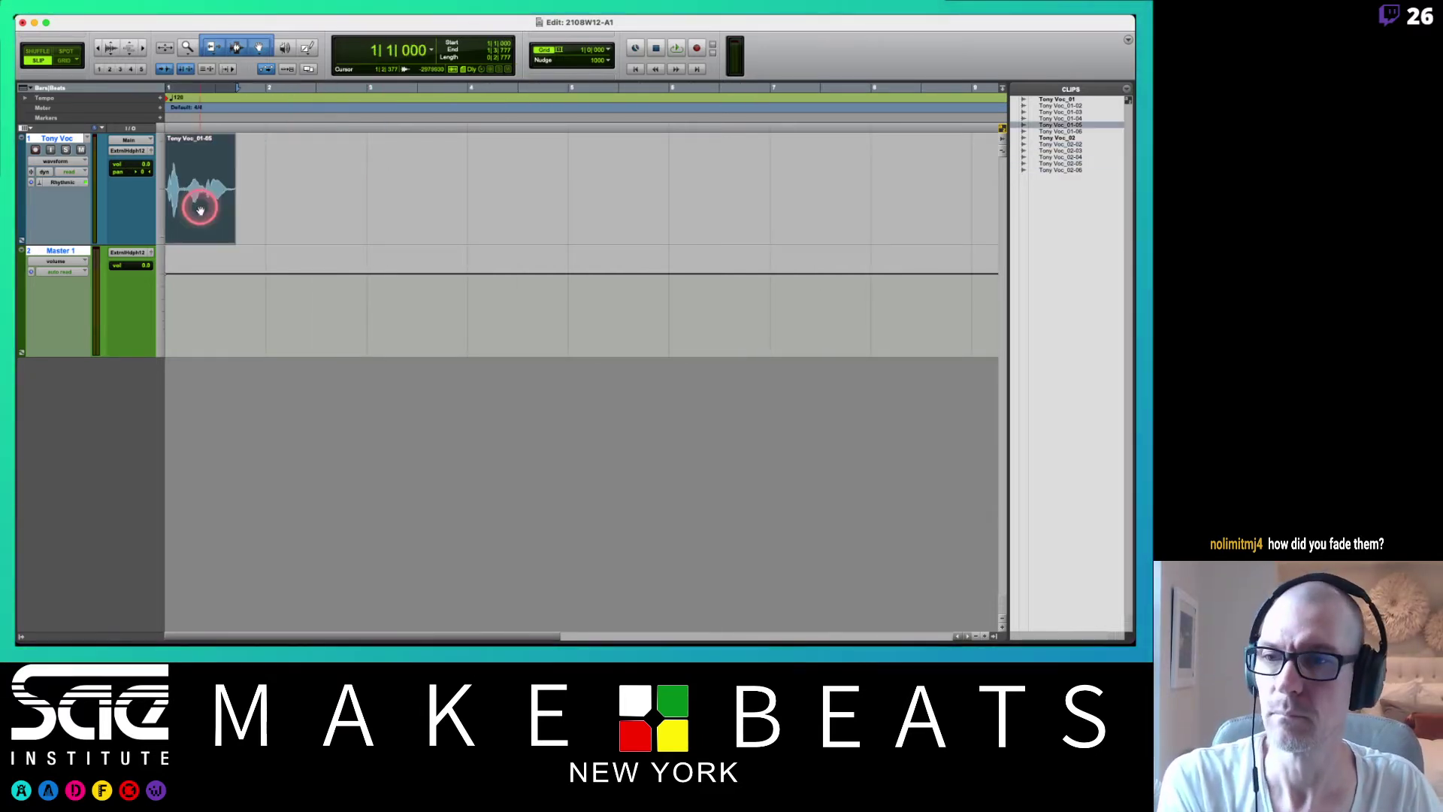
key(Delete)
click(535, 146)
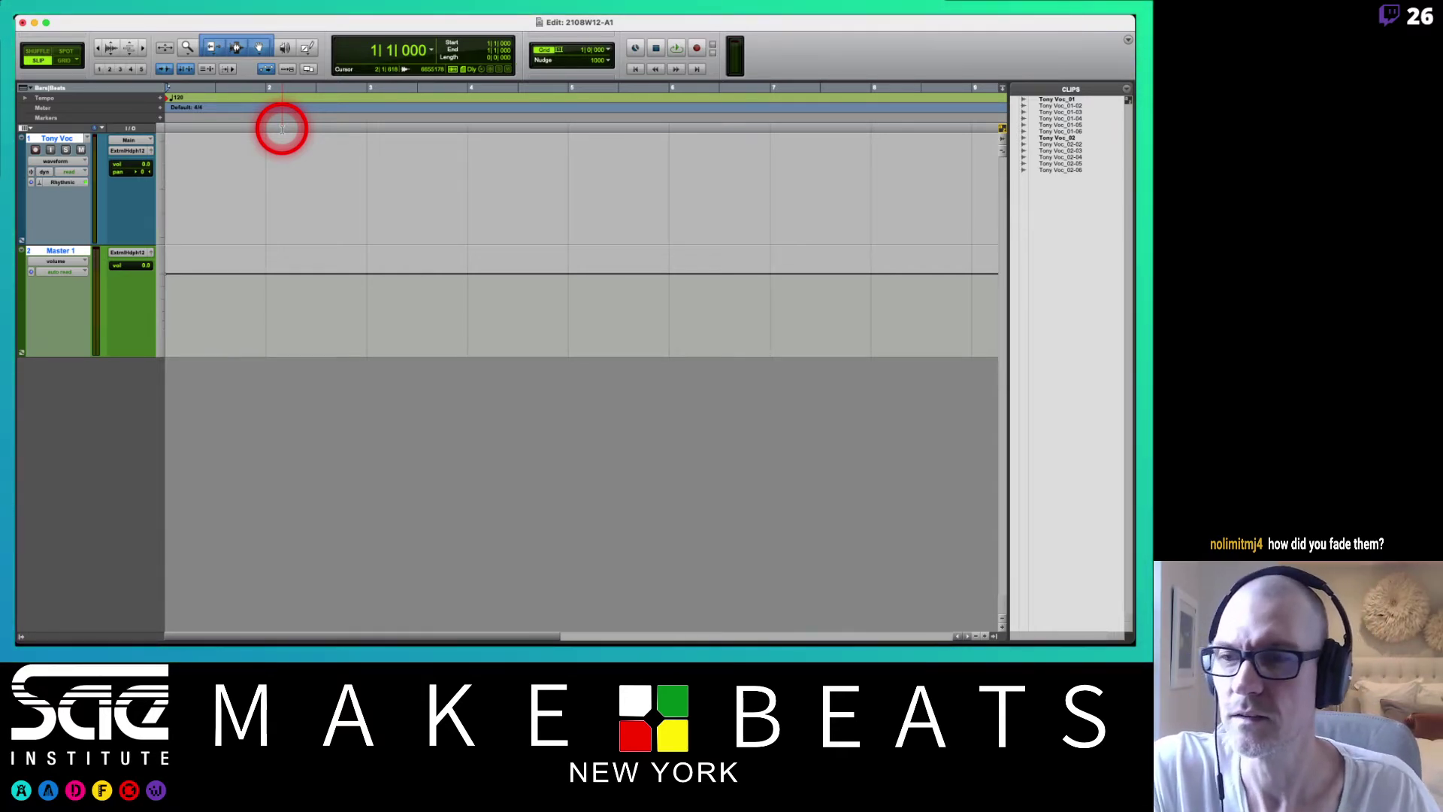
- Select the vocal track and consult the Record Modes page in 04 PT Audio Recording.pdf before returning to Pro Tools
click(58, 140)
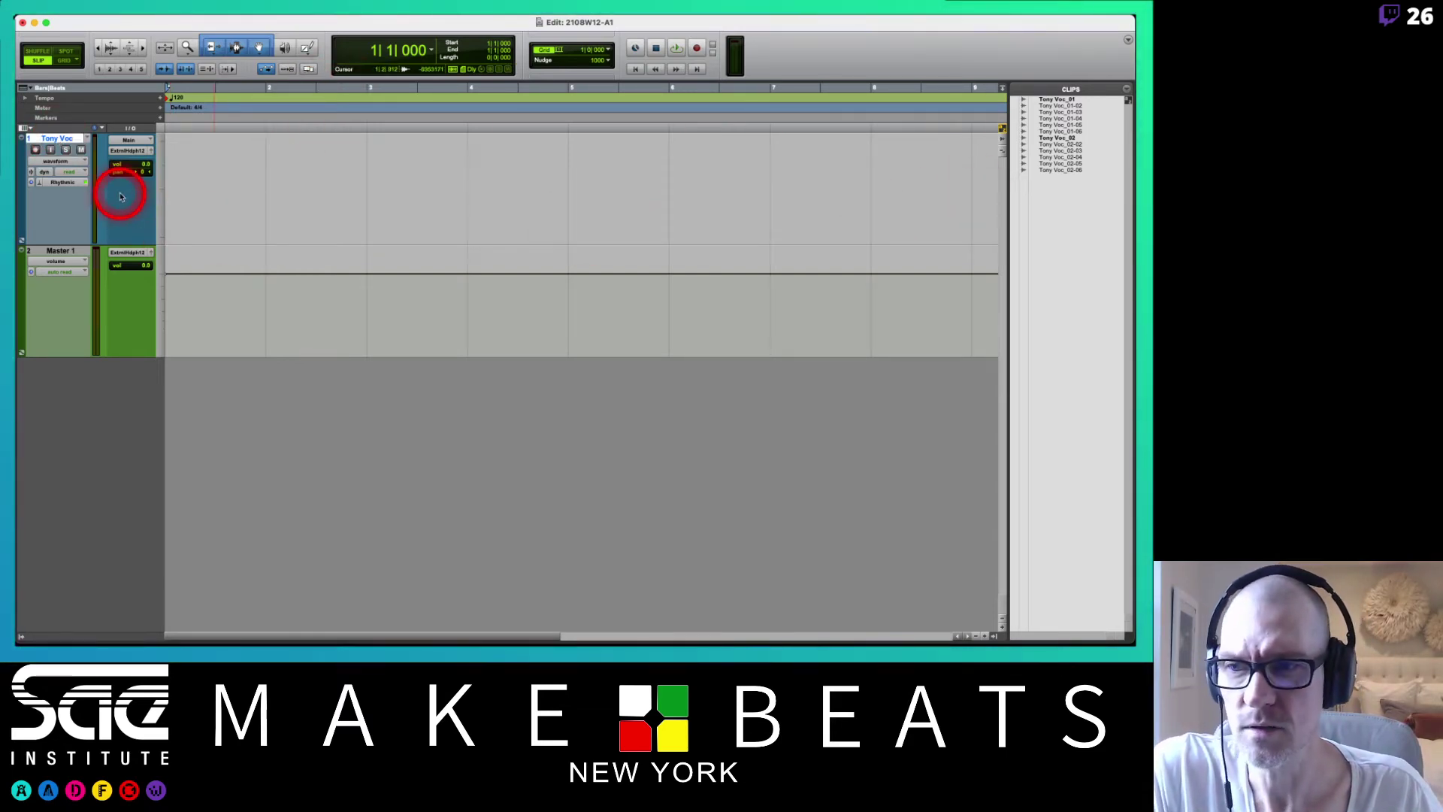
key(super+Tab)
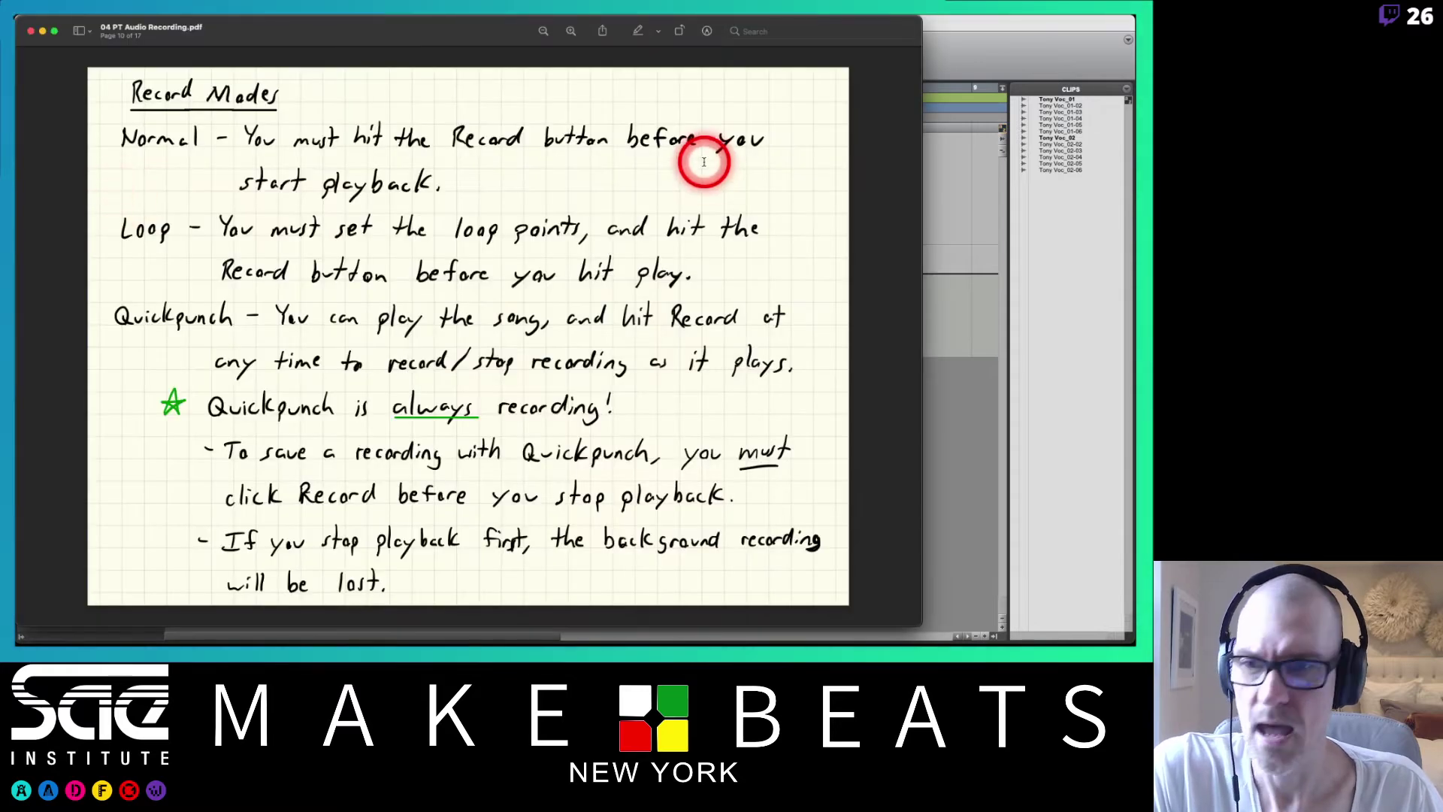
key(super+Tab)
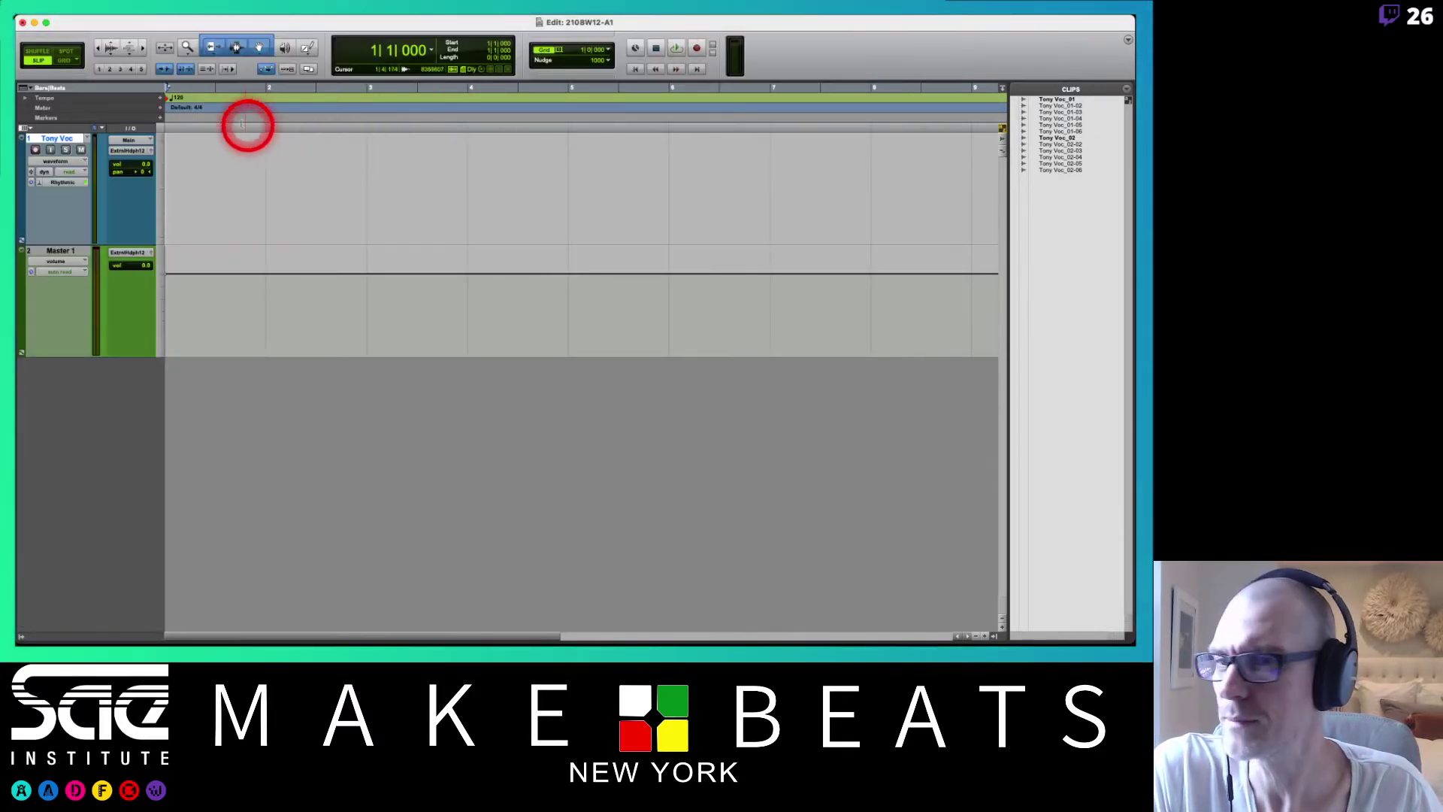
- Create a click track in the session
mouse_move(200, 17)
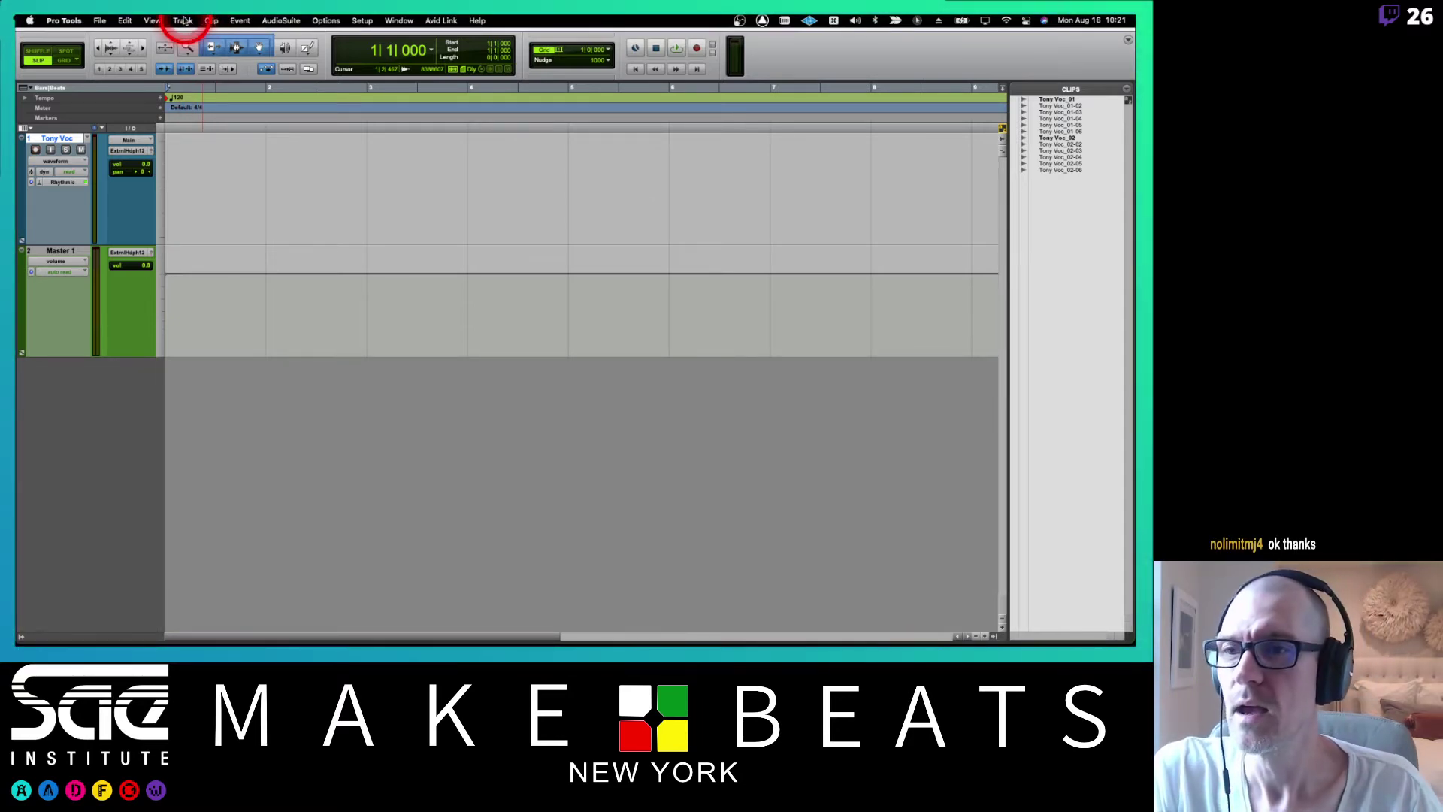
click(182, 21)
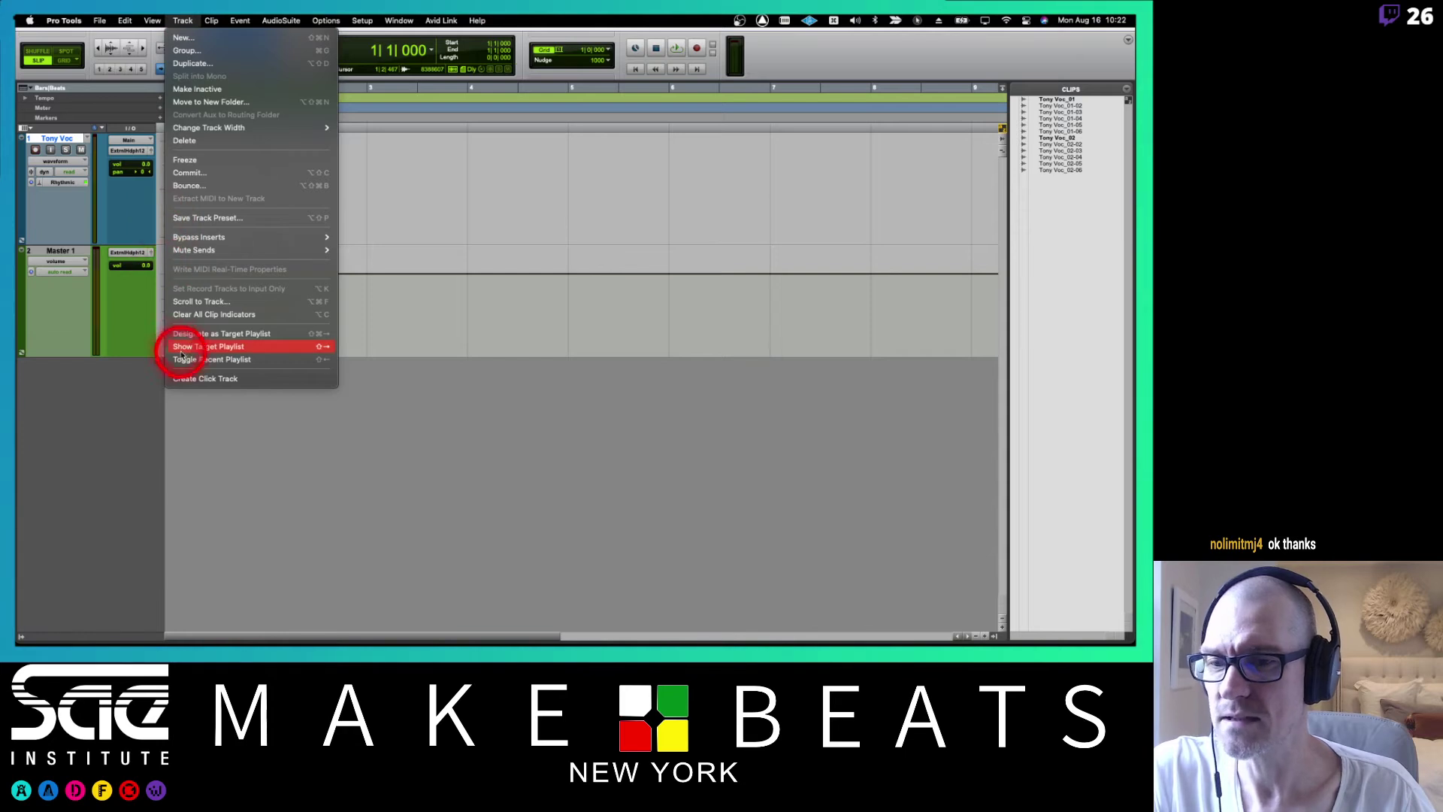
click(184, 22)
click(183, 20)
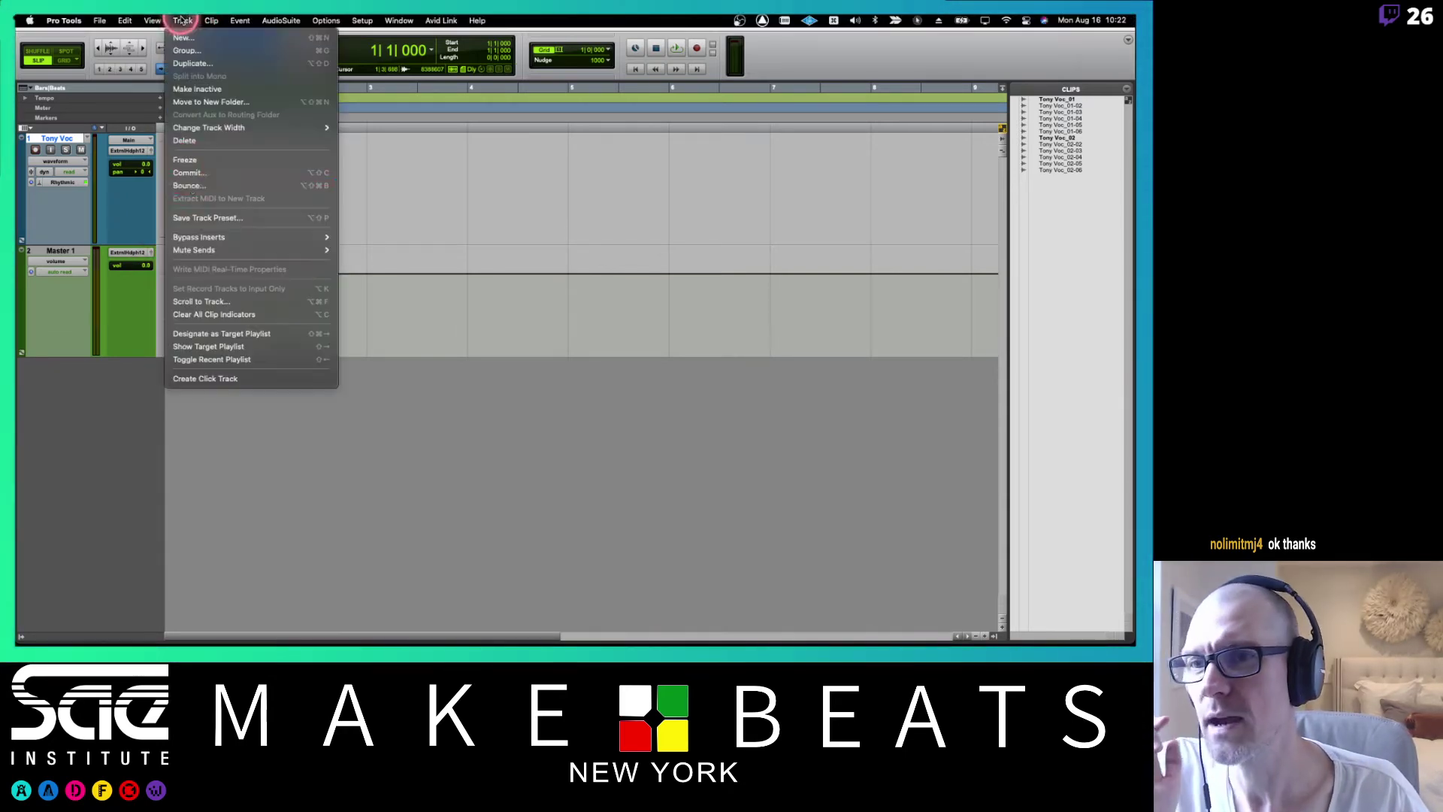
click(204, 378)
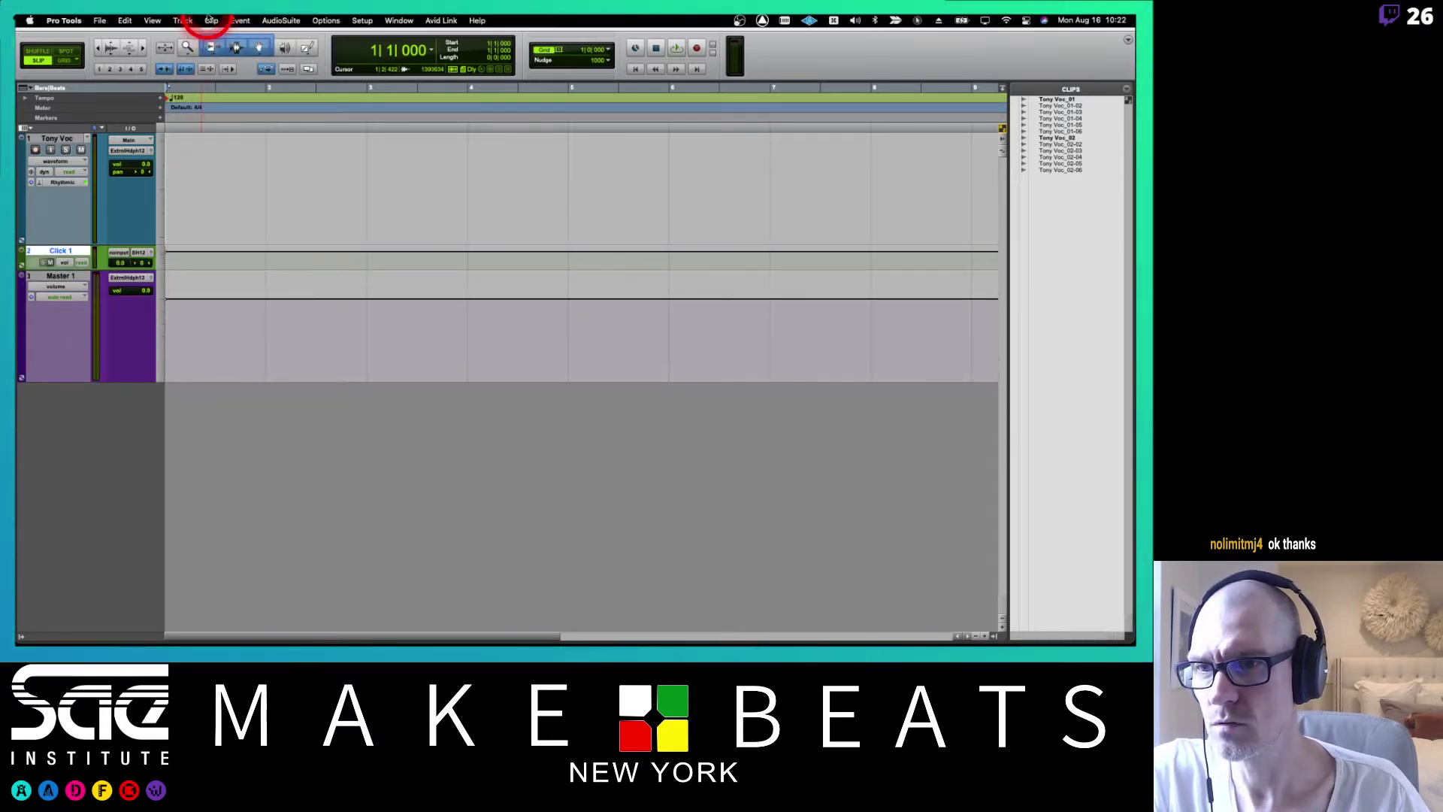
- Create a second click track and delete it
click(184, 20)
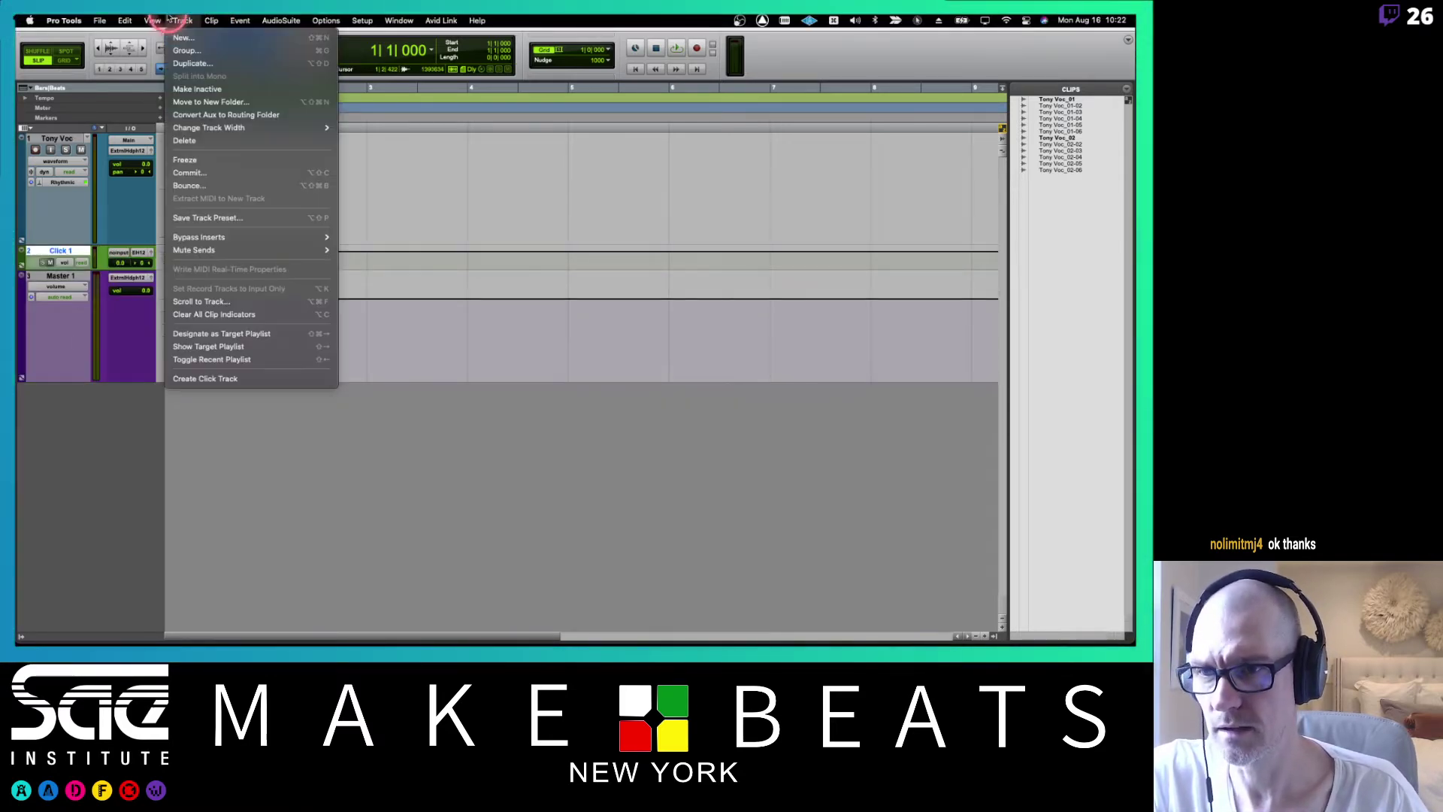
click(188, 383)
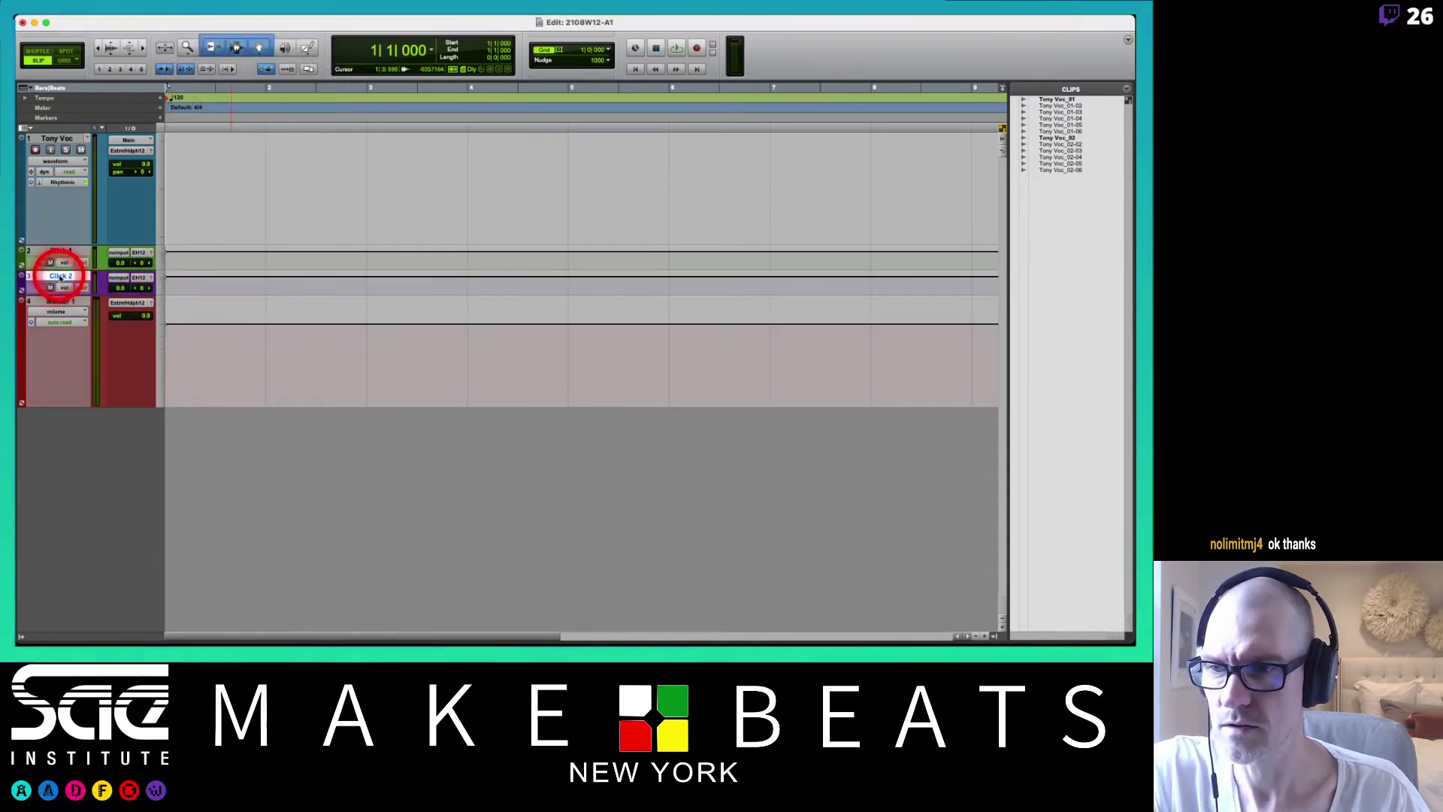
right_click(59, 275)
click(85, 468)
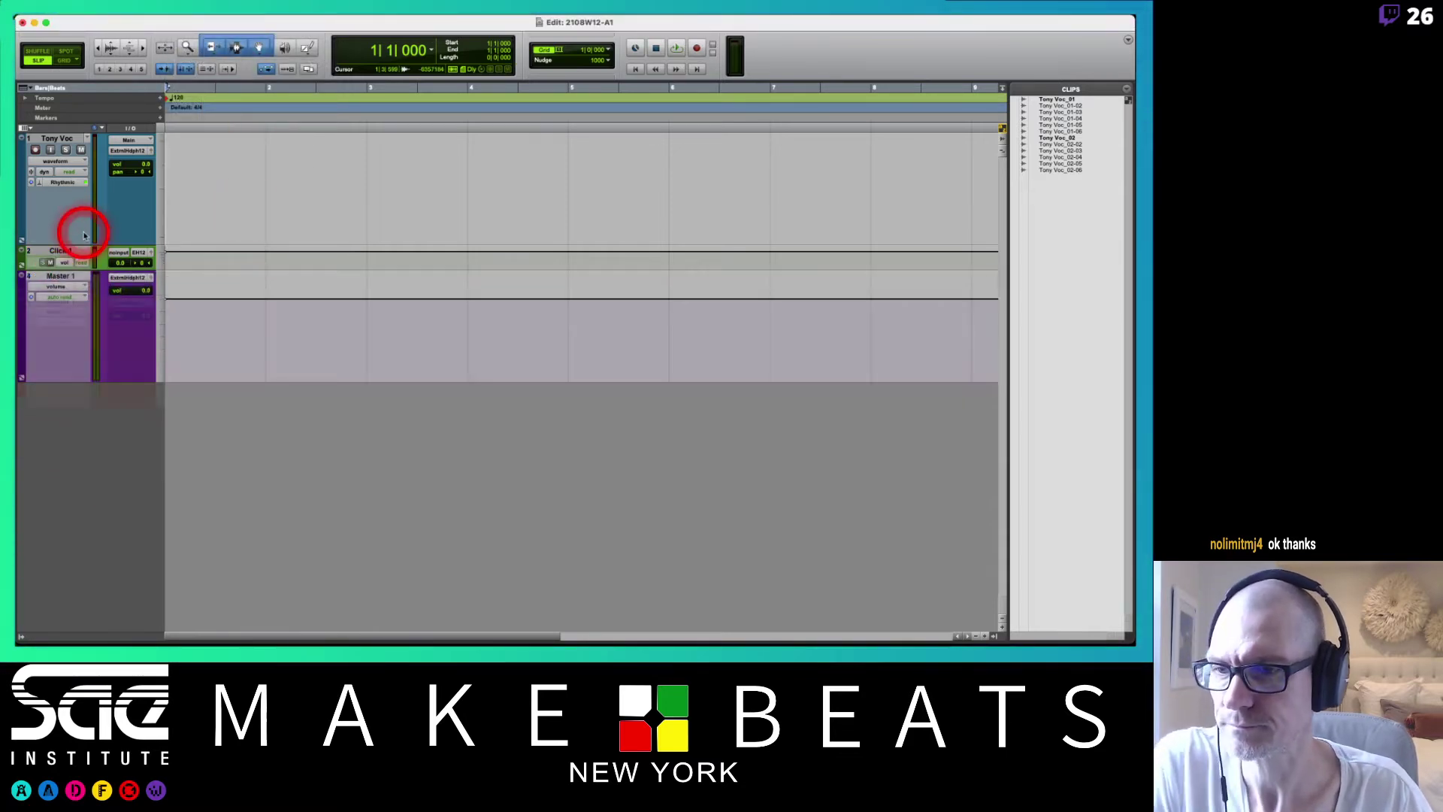
- Move the click track above the vocal track and lower its volume while playing the session
drag(73, 253, 76, 153)
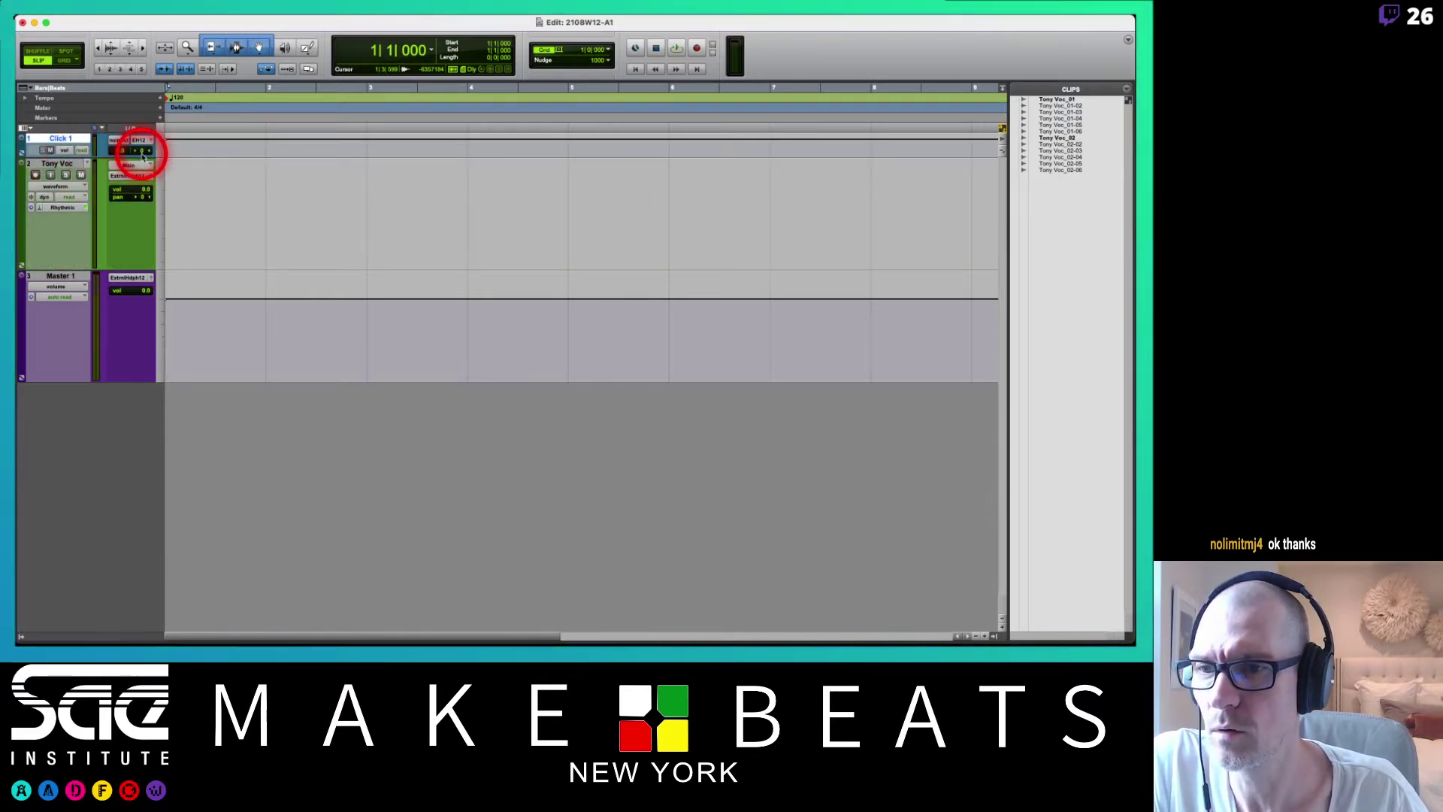
key(space)
drag(121, 153, 120, 145)
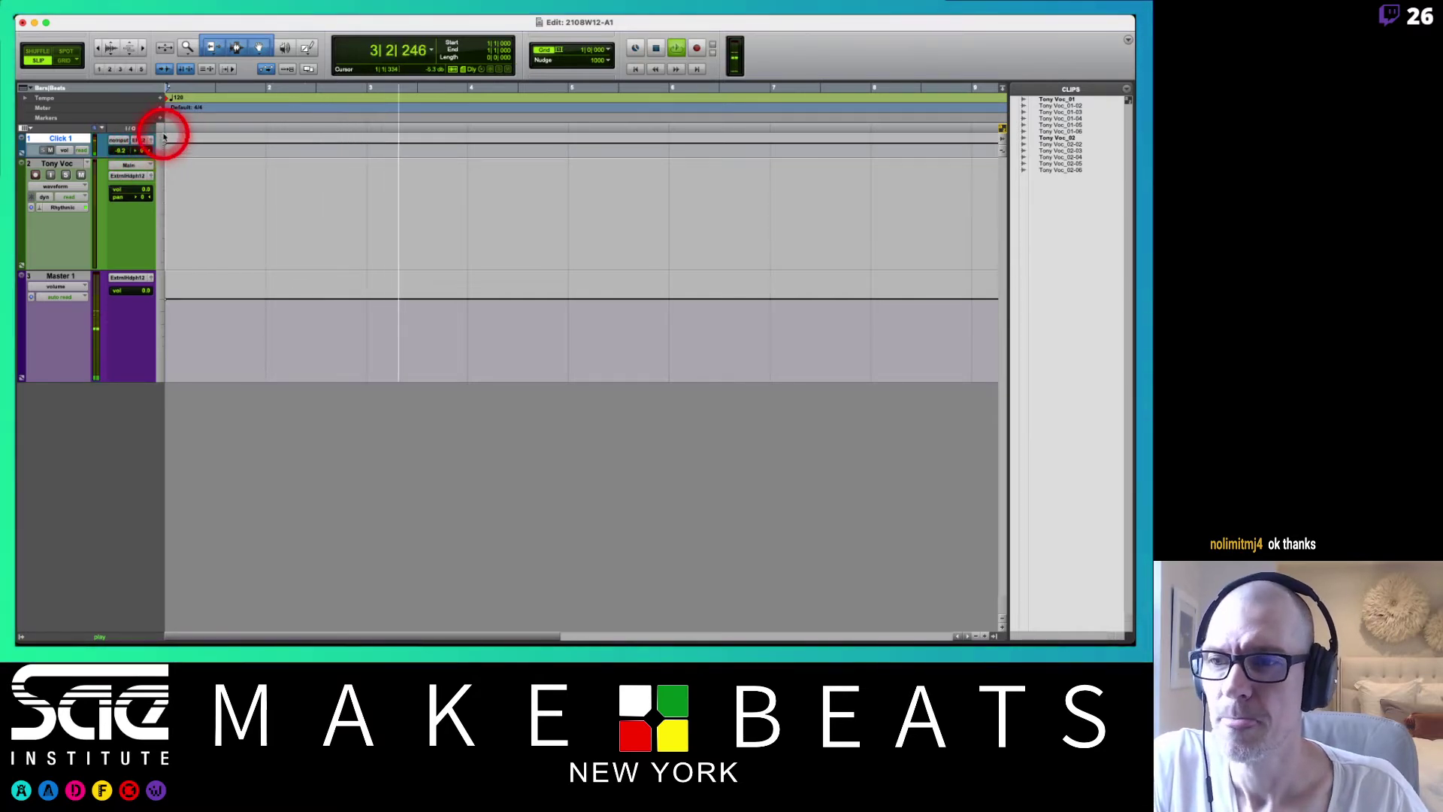
key(space)
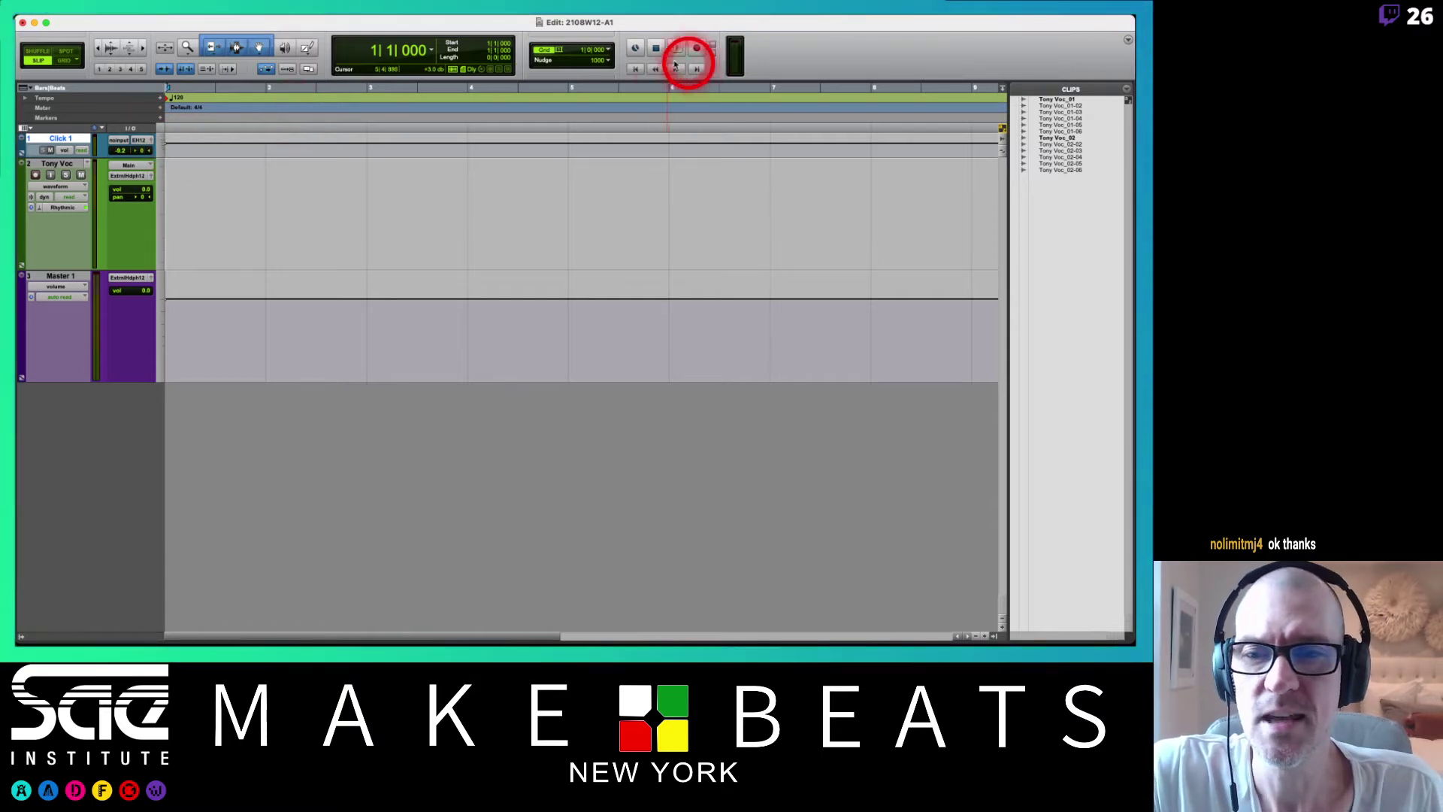
- Audition the click at 90 BPM in the Transport window, set the tempo to 80 BPM, and close the window
key(super+KP_1)
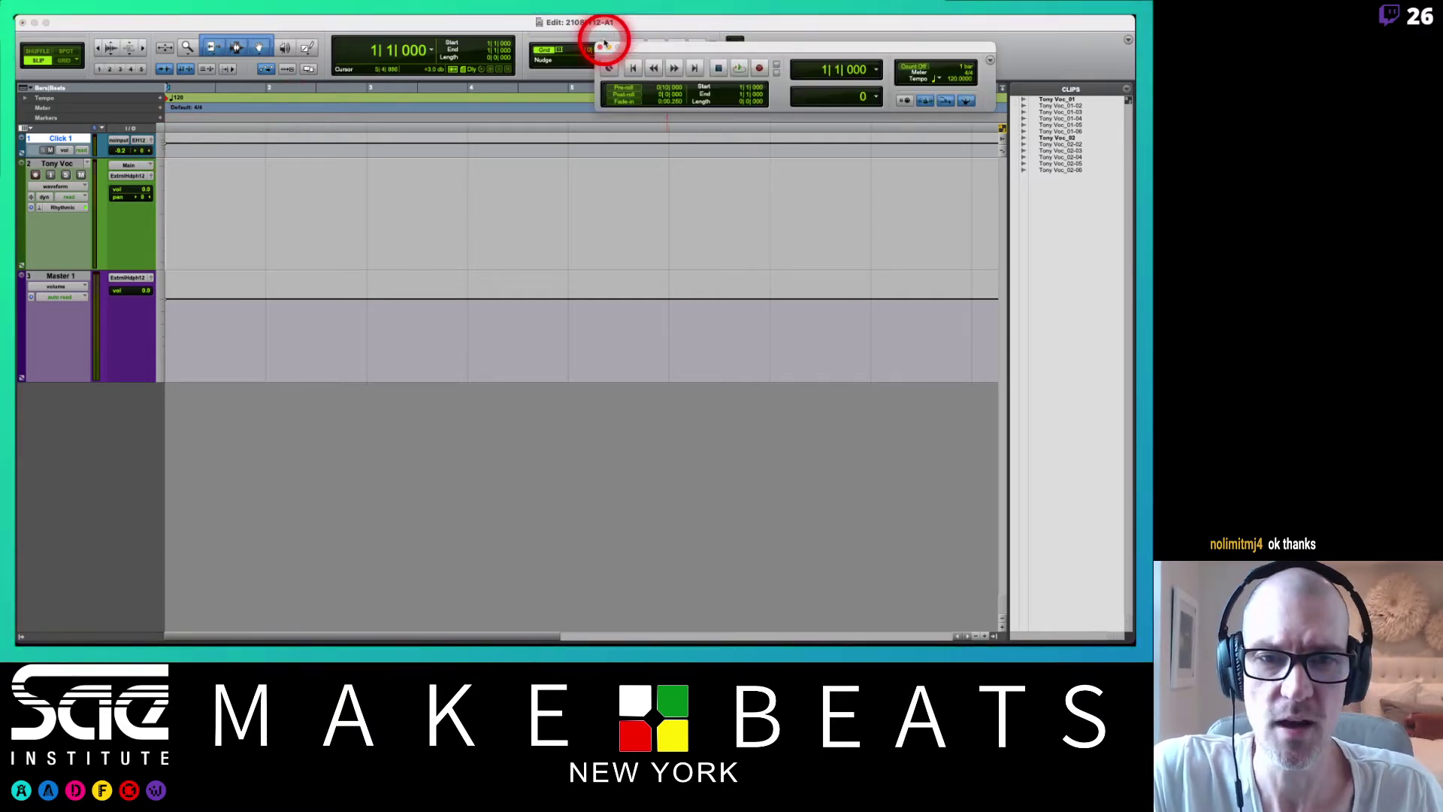
click(953, 78)
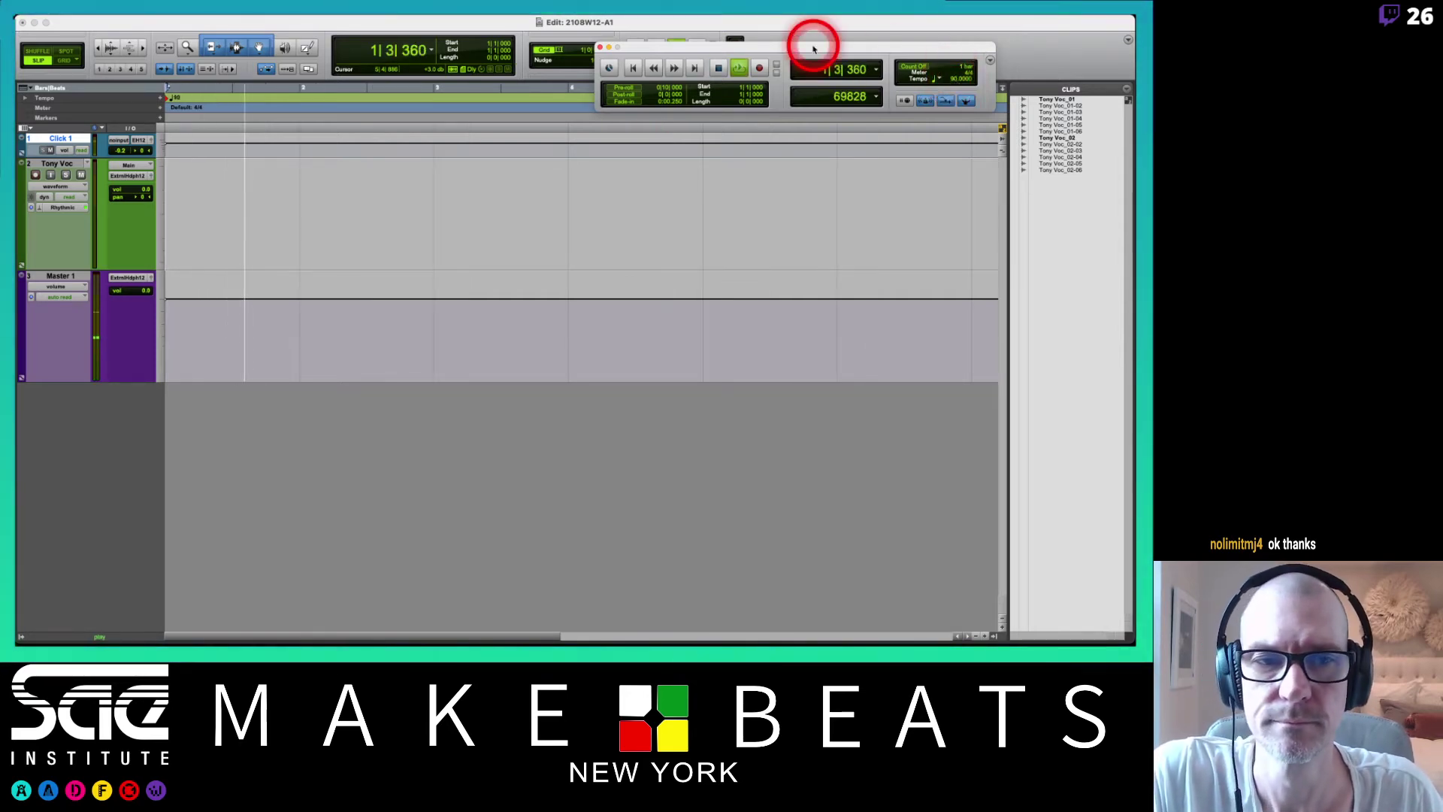
click(952, 80)
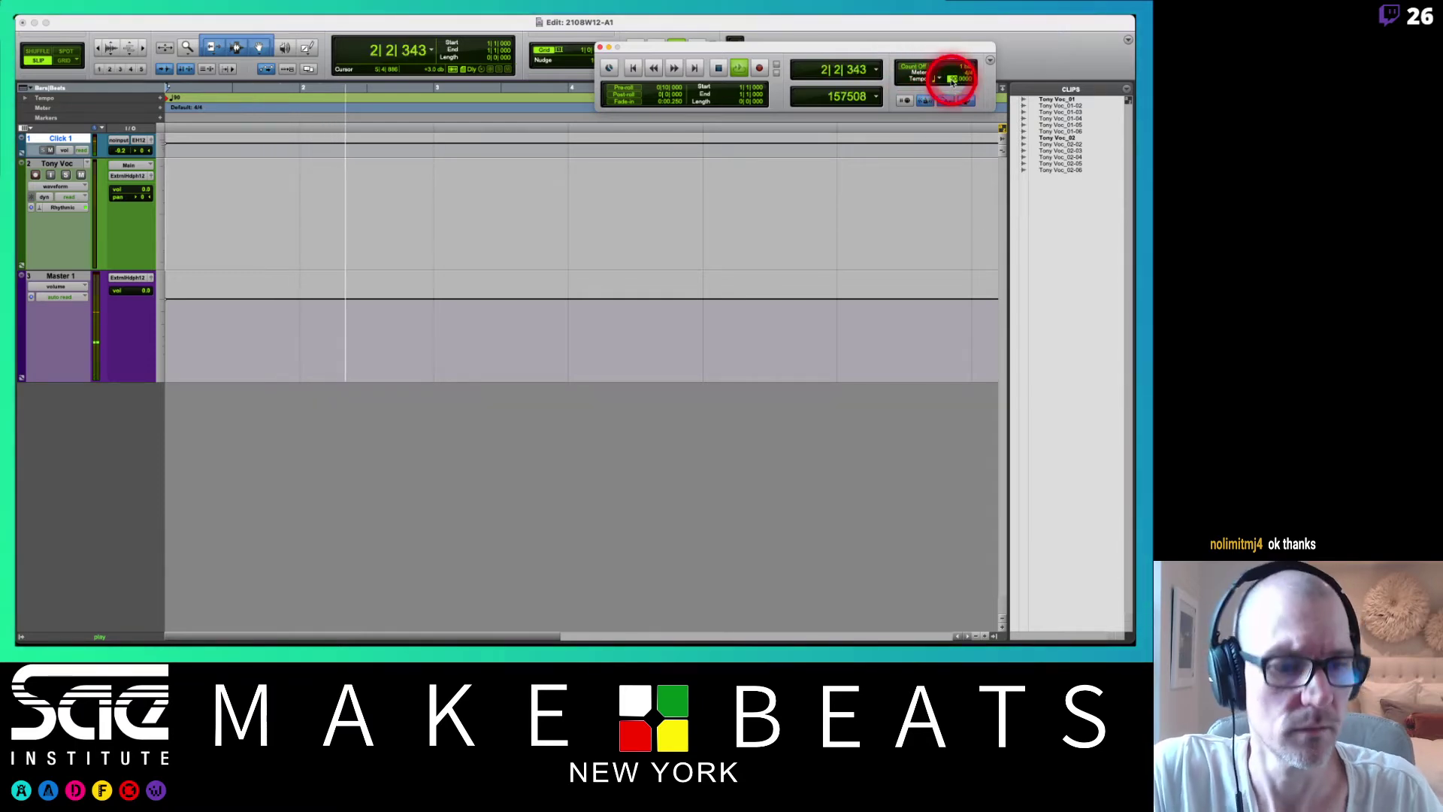
text(80)
key(Return)
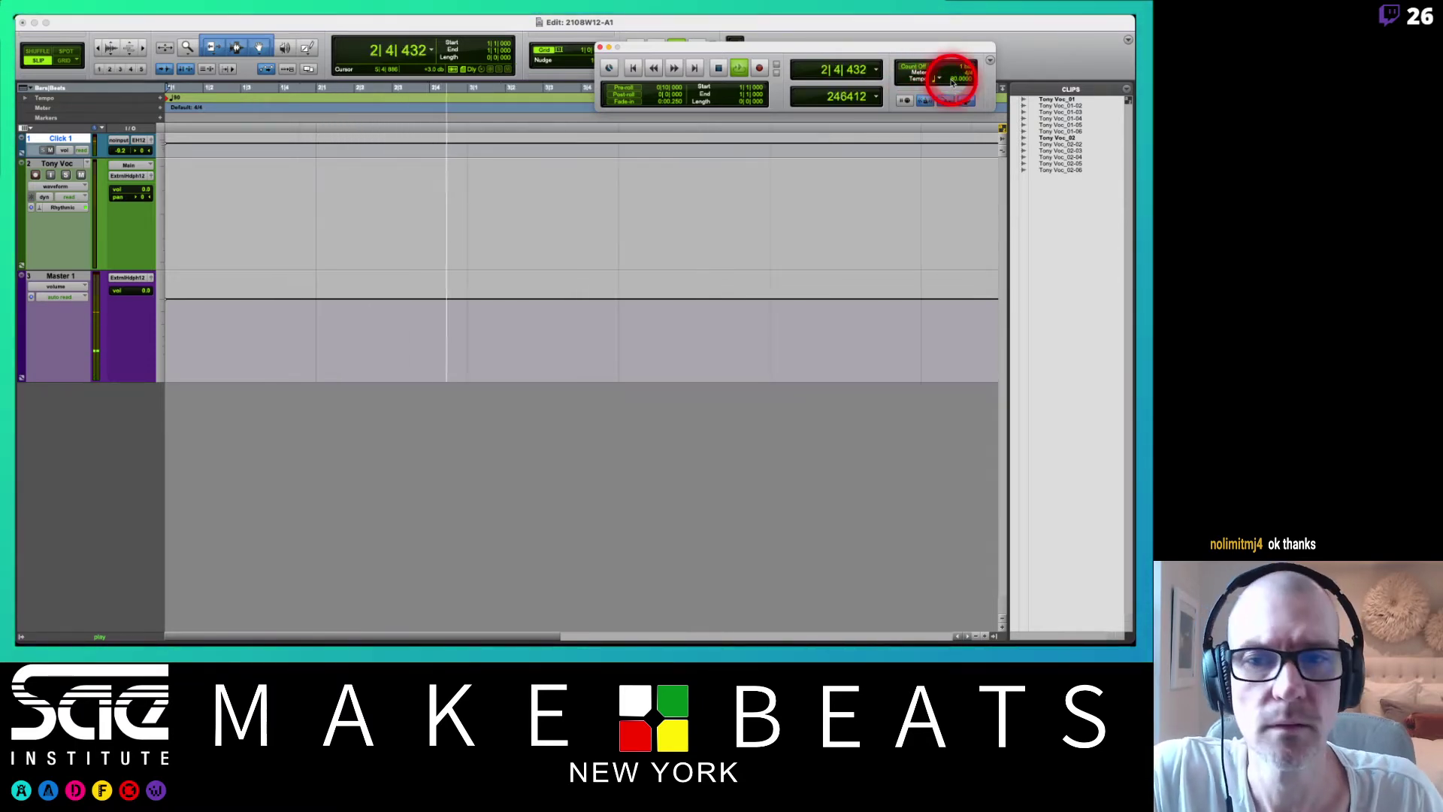
key(space)
click(599, 48)
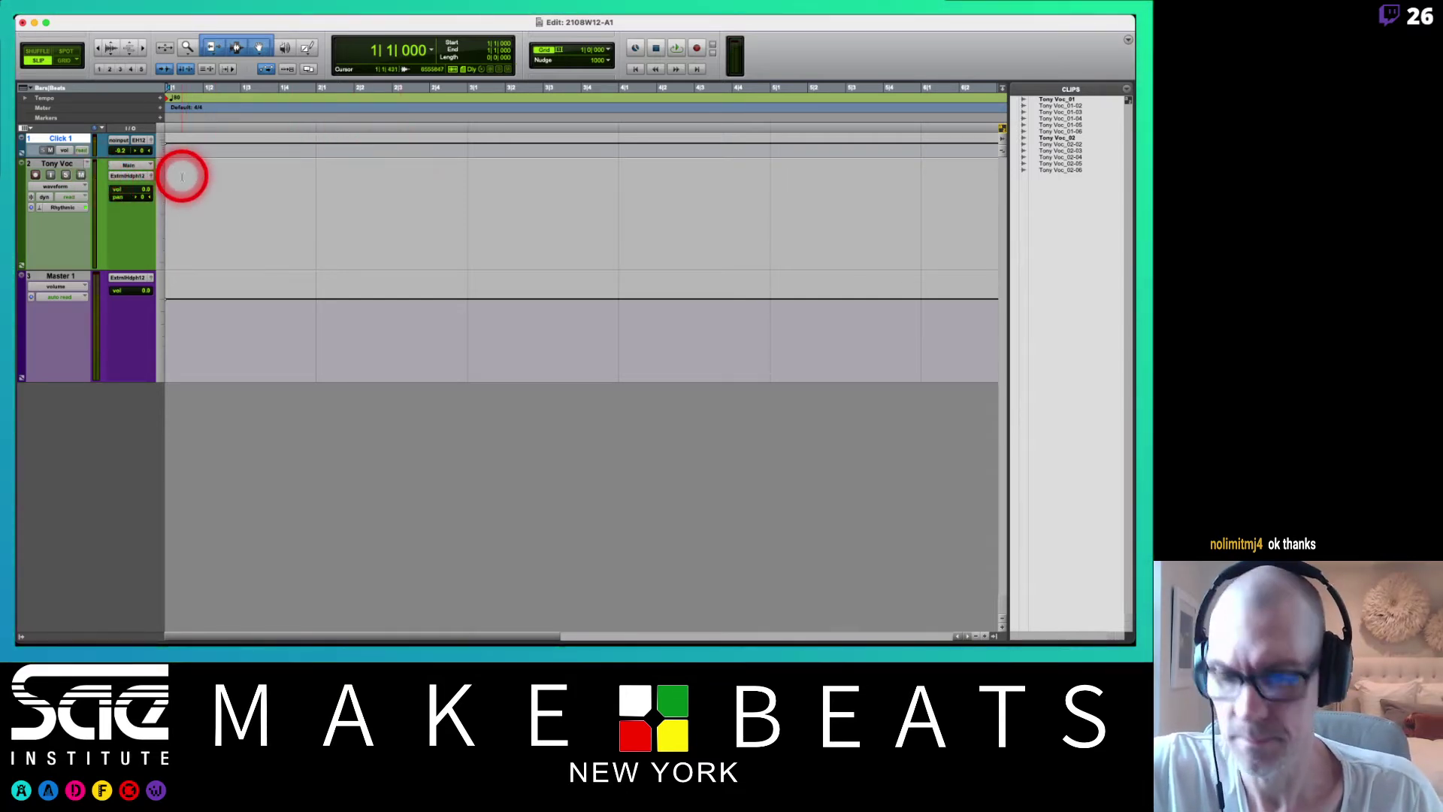
- Switch to Grid mode, select 2|1|000 to 4|1|000 on the vocal track, and play the selection
key(F4)
drag(187, 178, 411, 195)
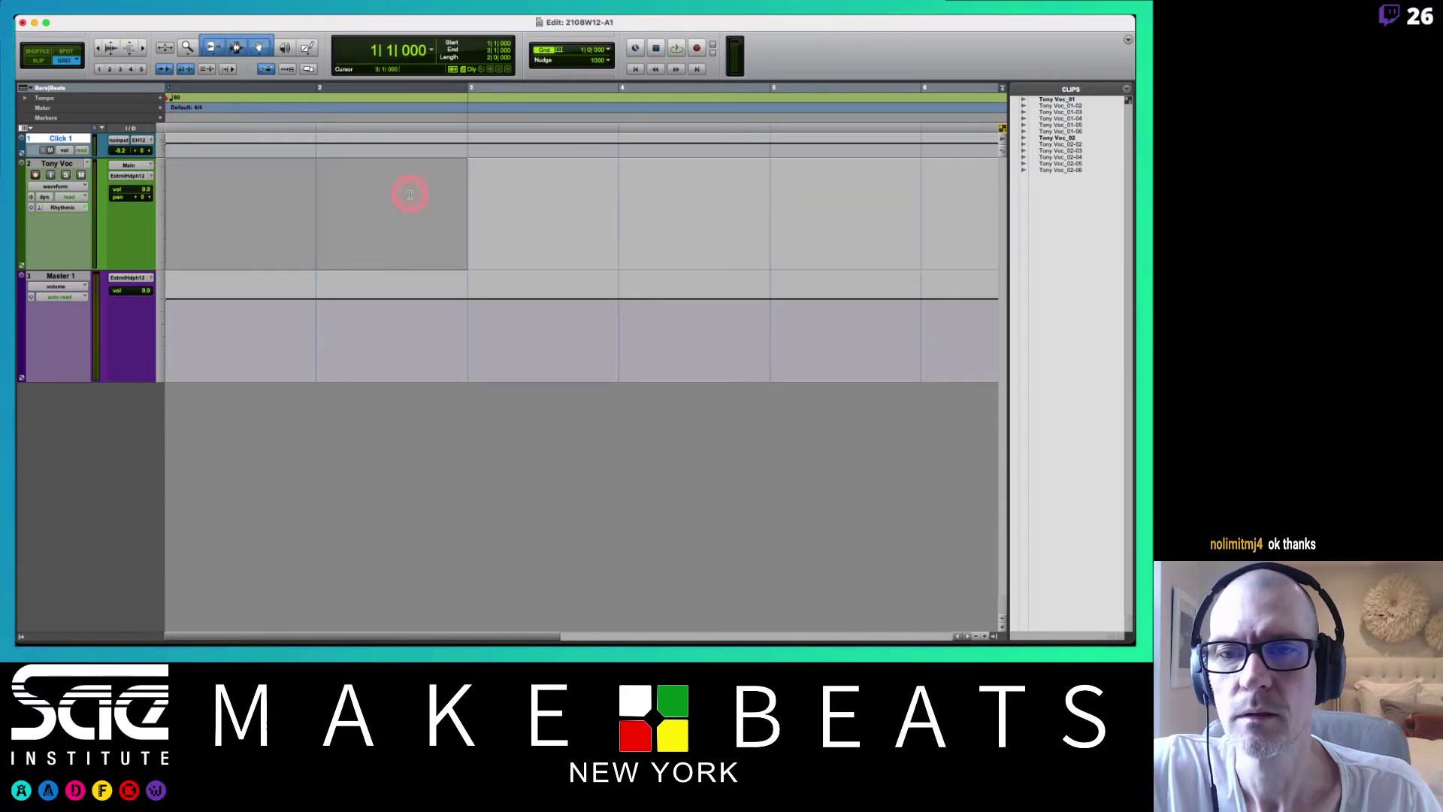
click(414, 195)
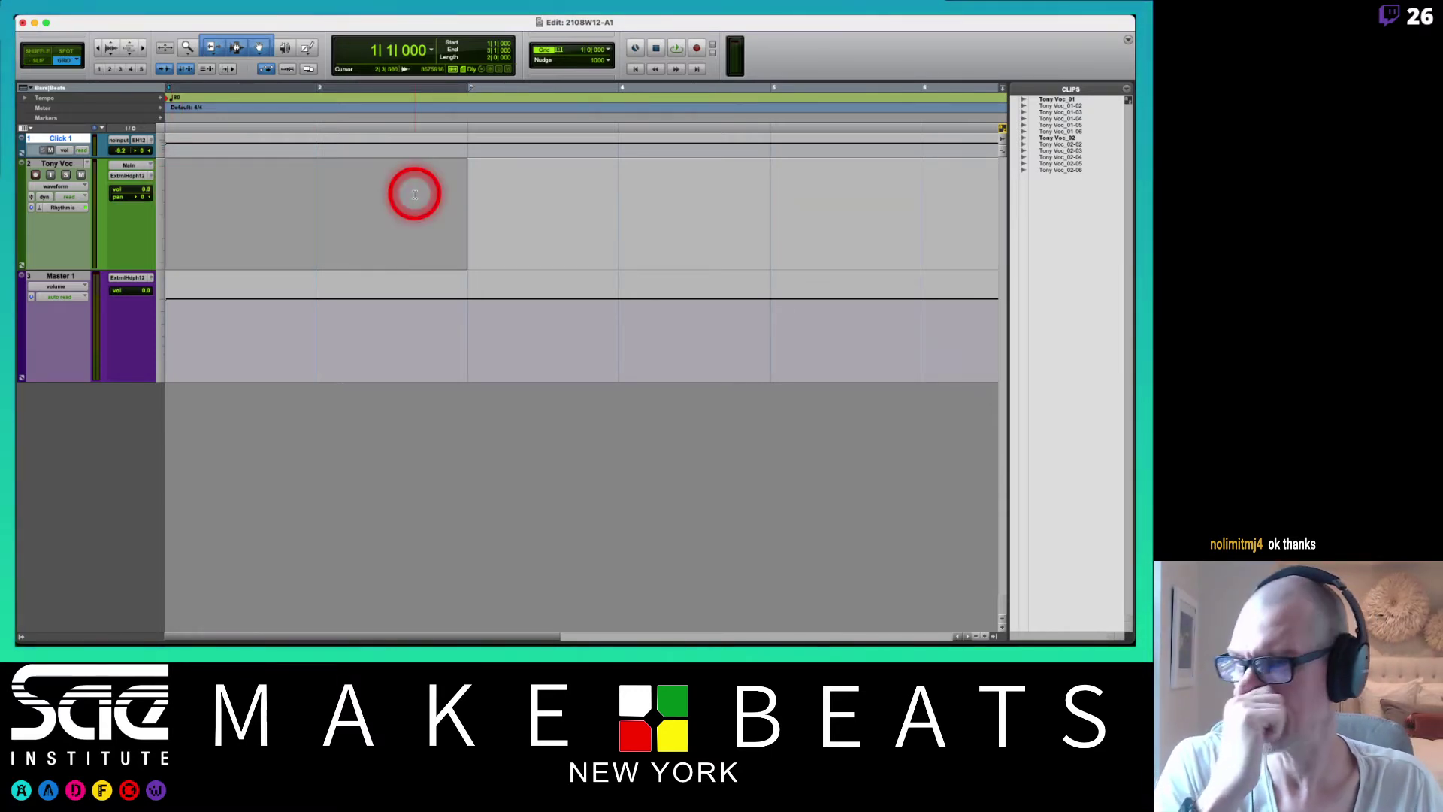
drag(316, 190, 551, 202)
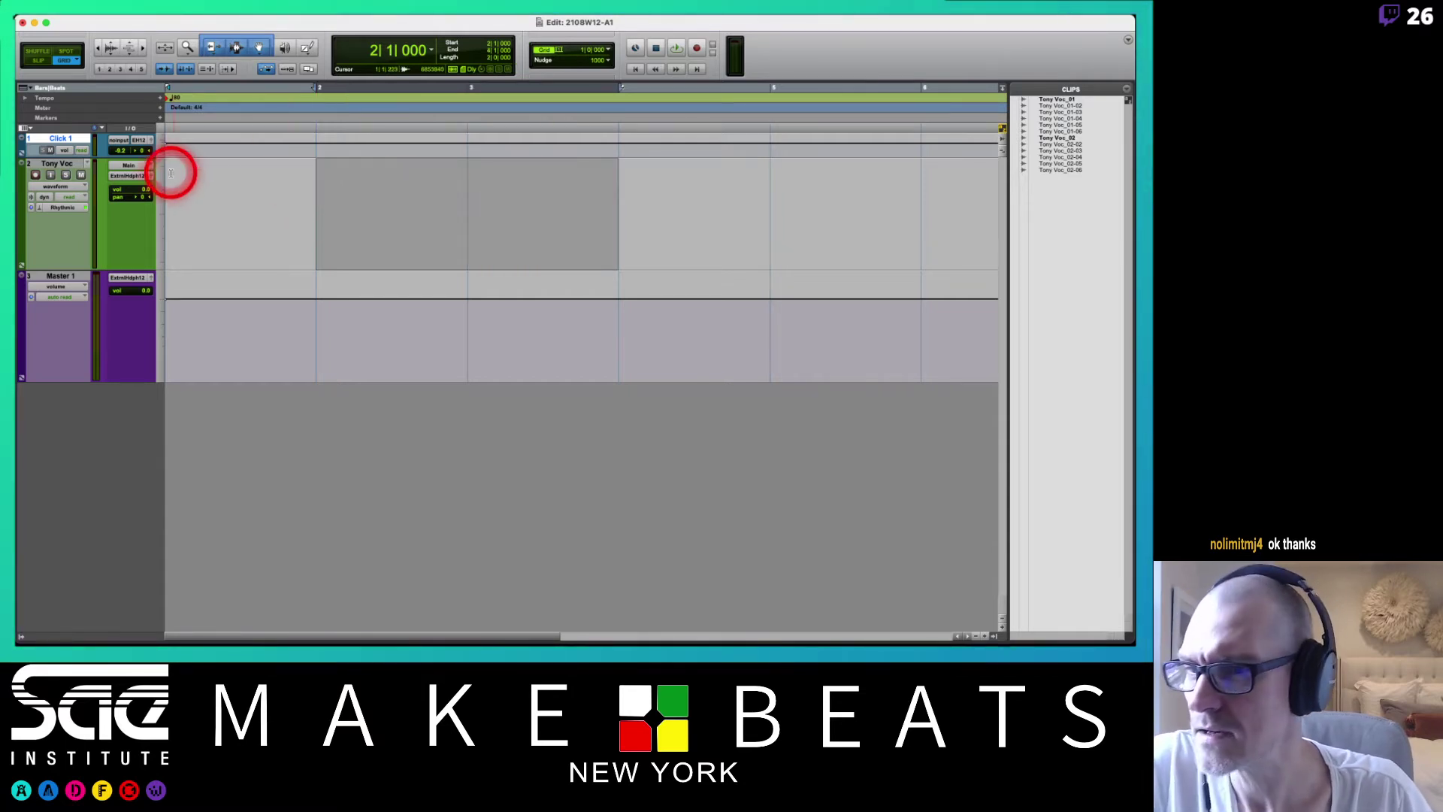
key(space)
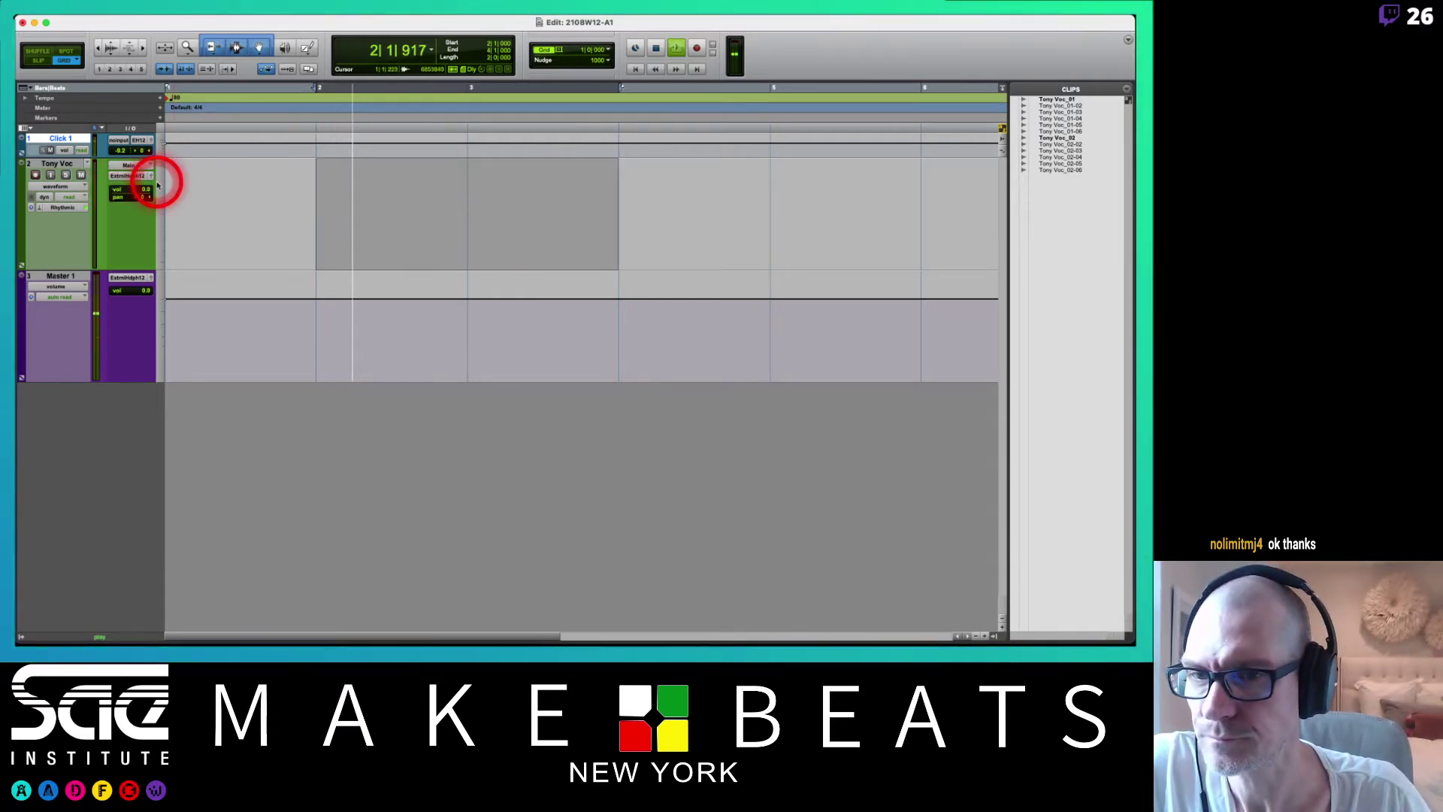
key(space)
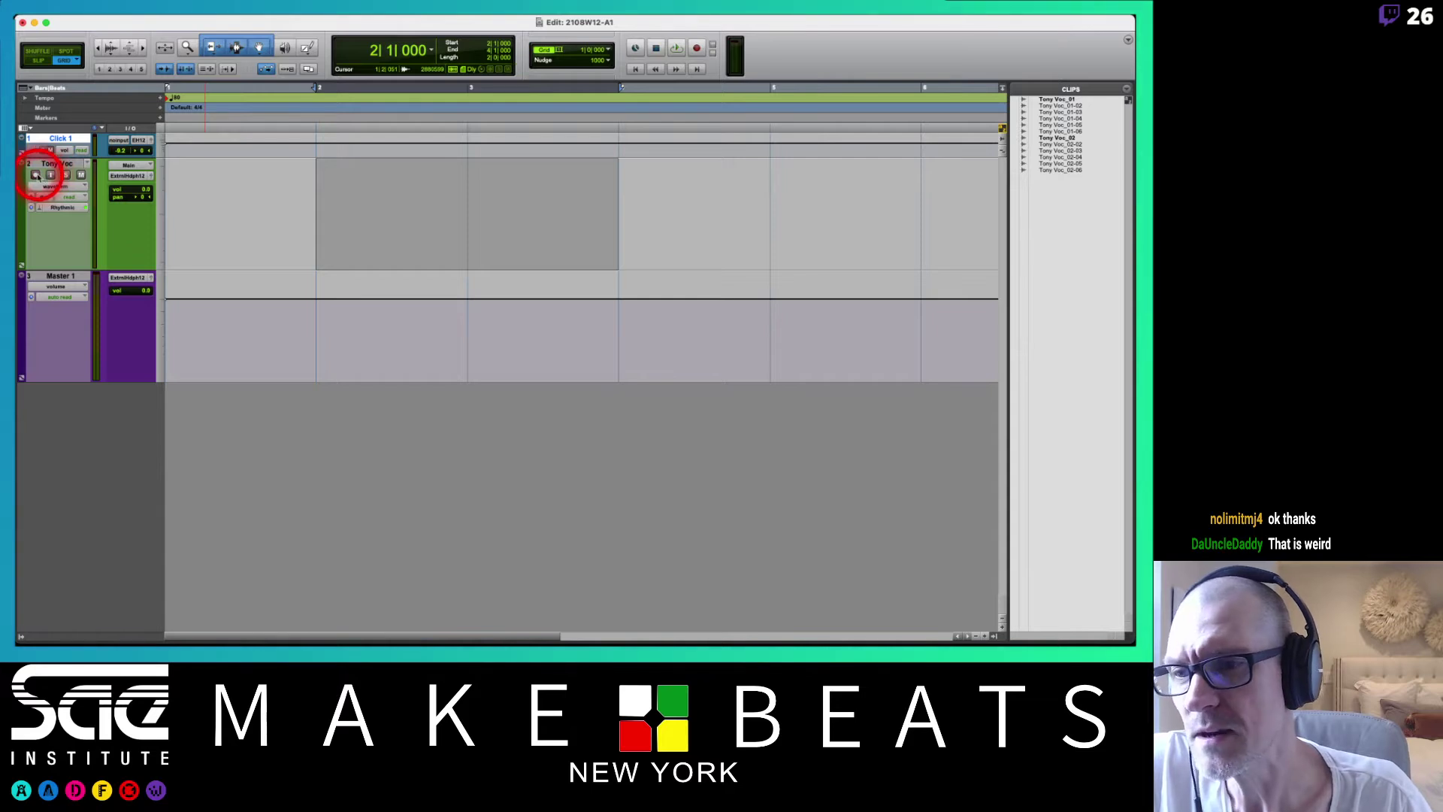
- Arm the vocal track for recording and turn on its input monitoring
click(36, 175)
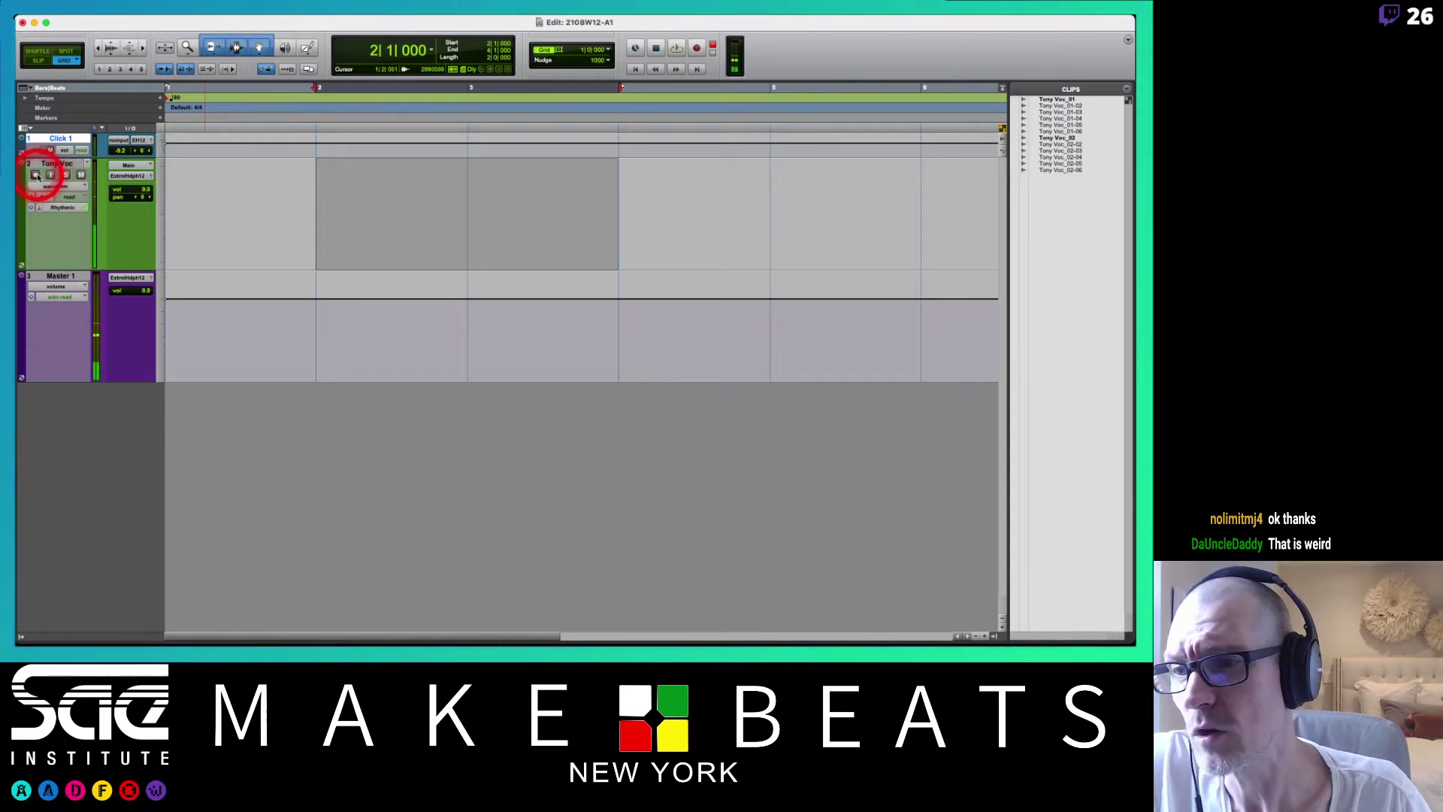
click(51, 175)
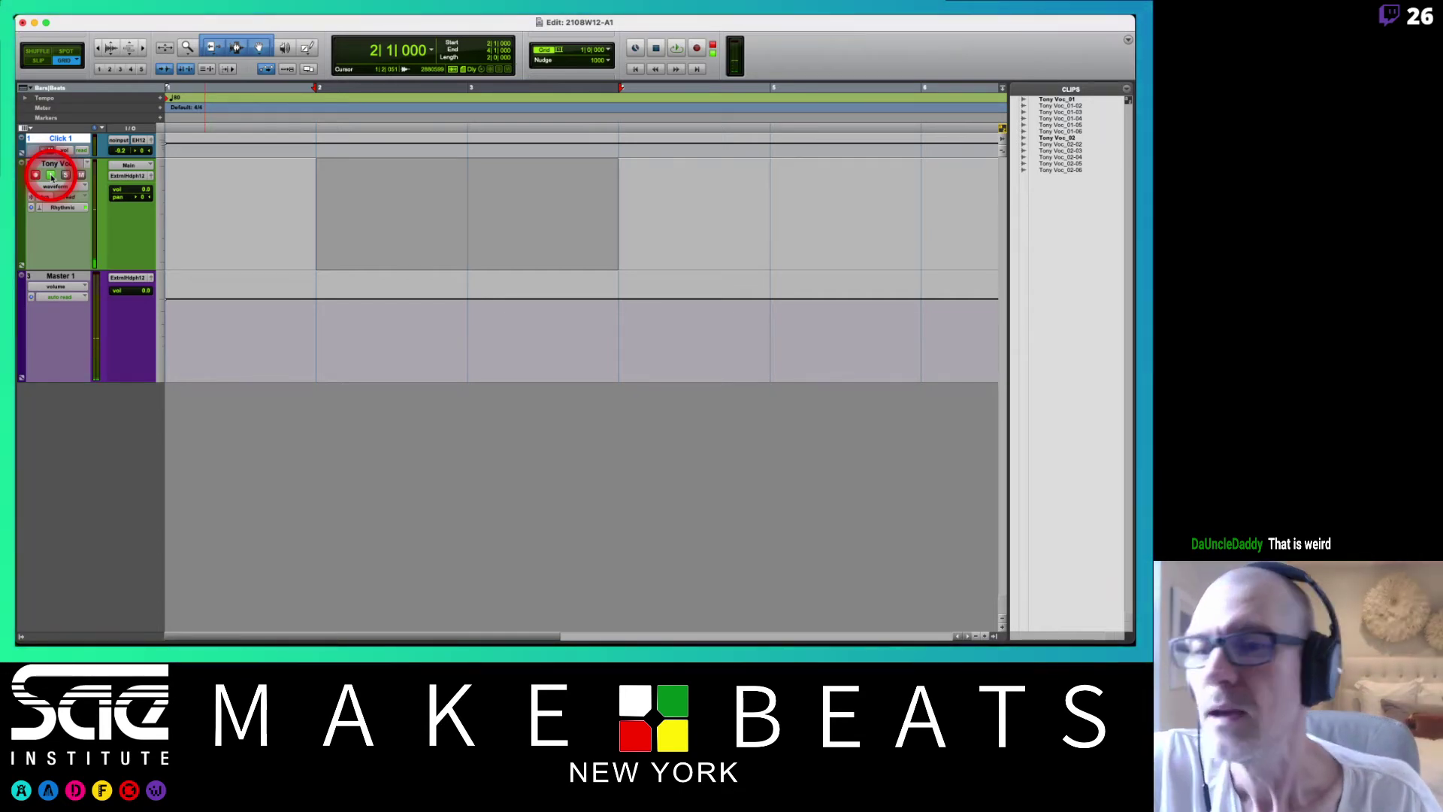
- Set the transport's record mode to Loop
click(88, 179)
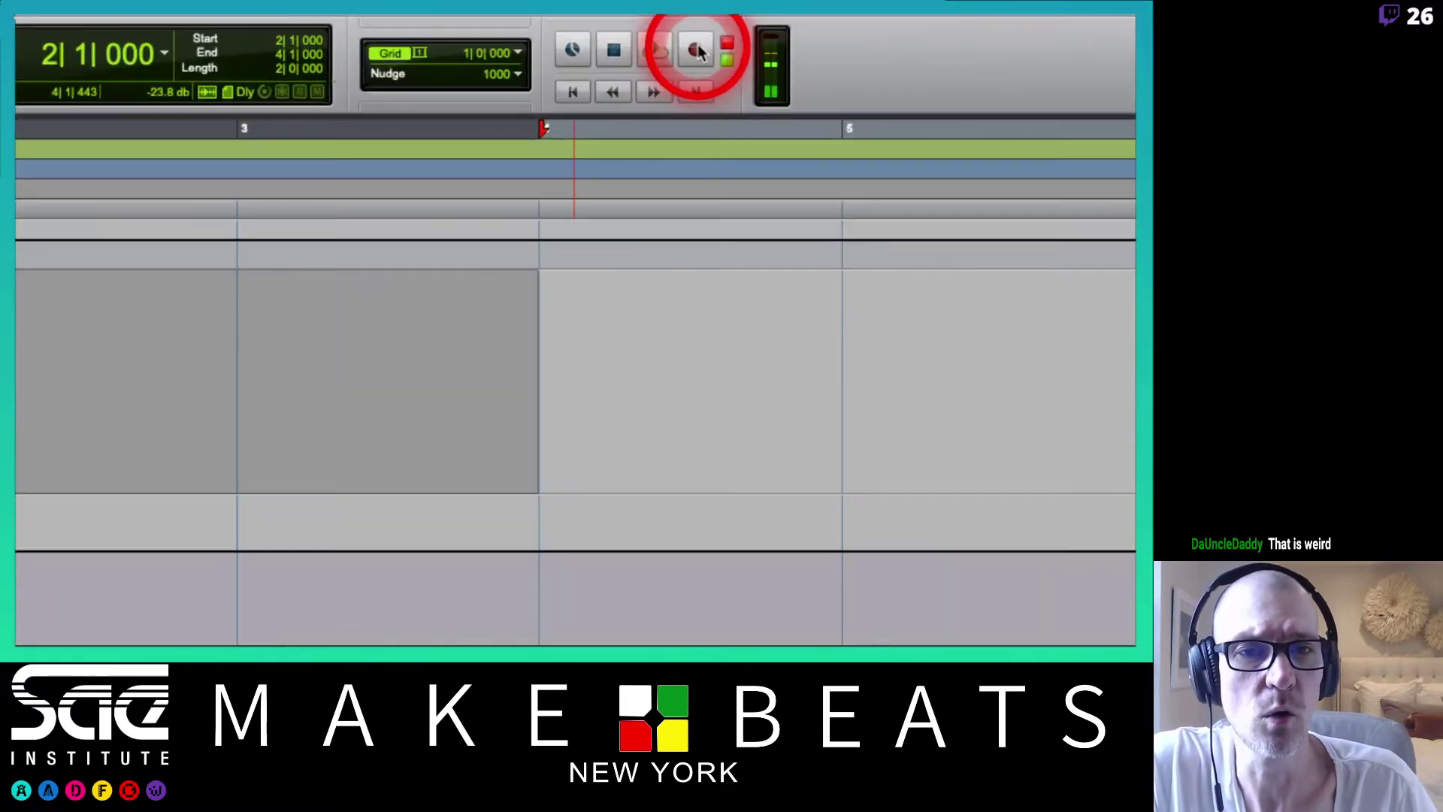
right_click(698, 48)
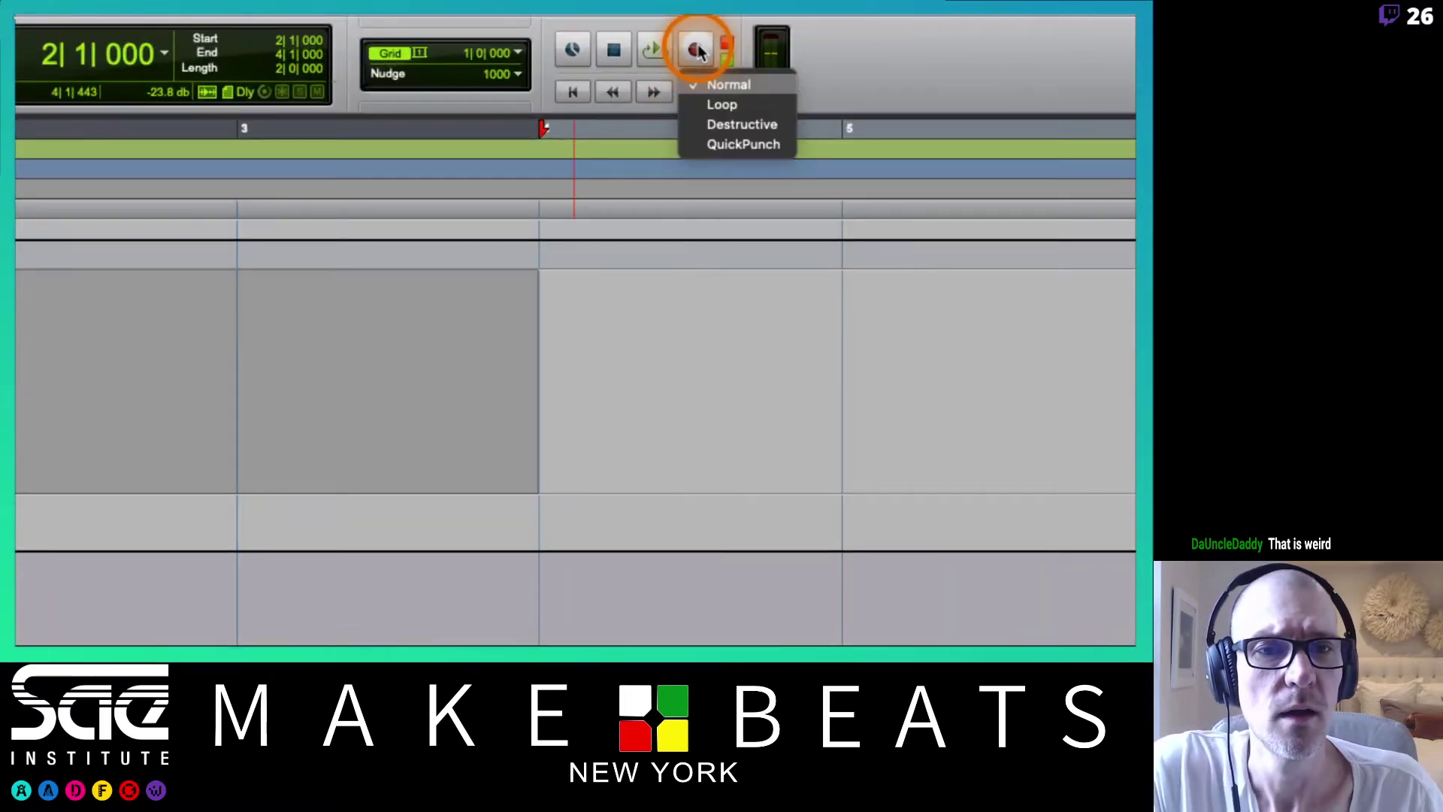
click(721, 107)
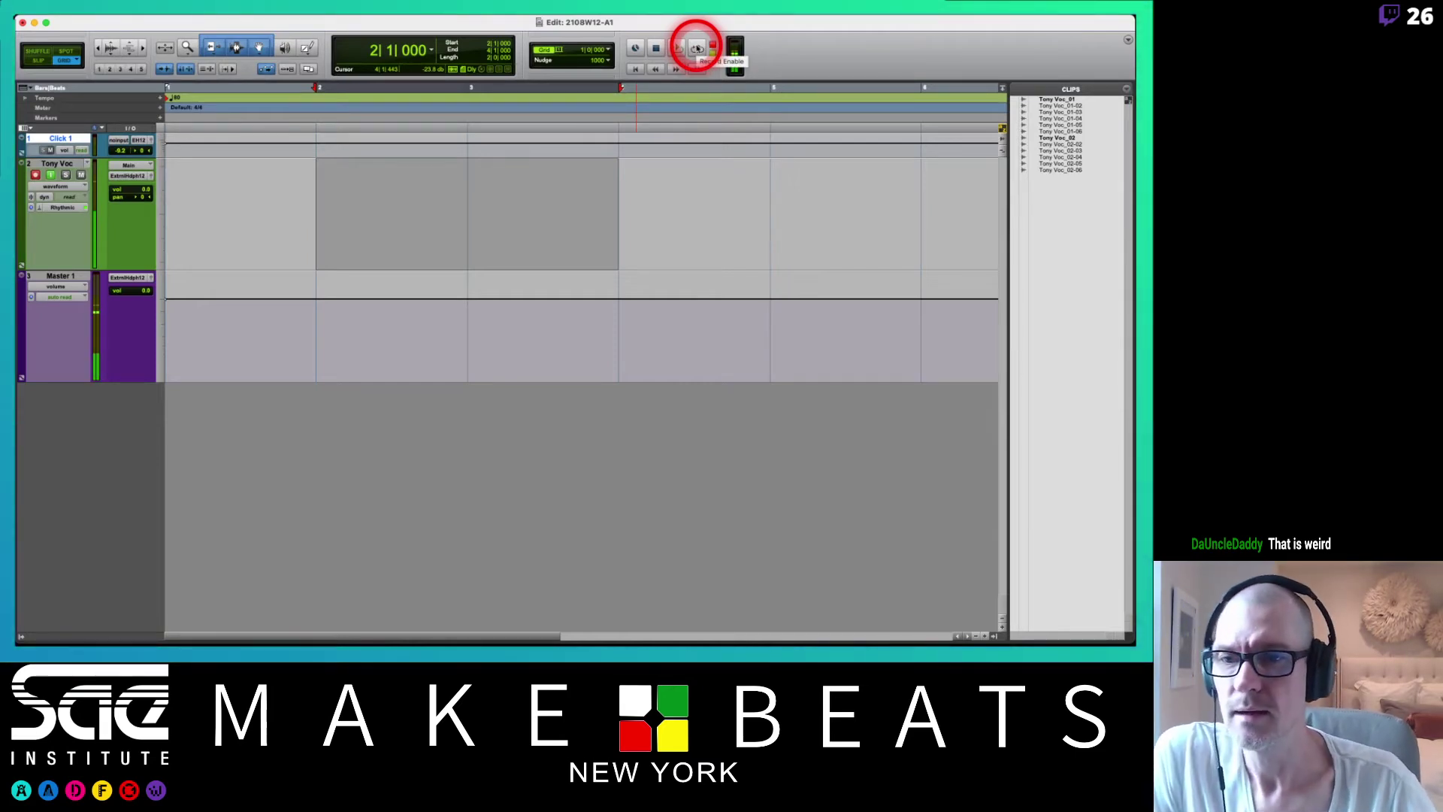
- Loop-record several vocal passes over the selected bars 2|1|000 to 4|1|000, stop, and disarm the vocal track
click(390, 251)
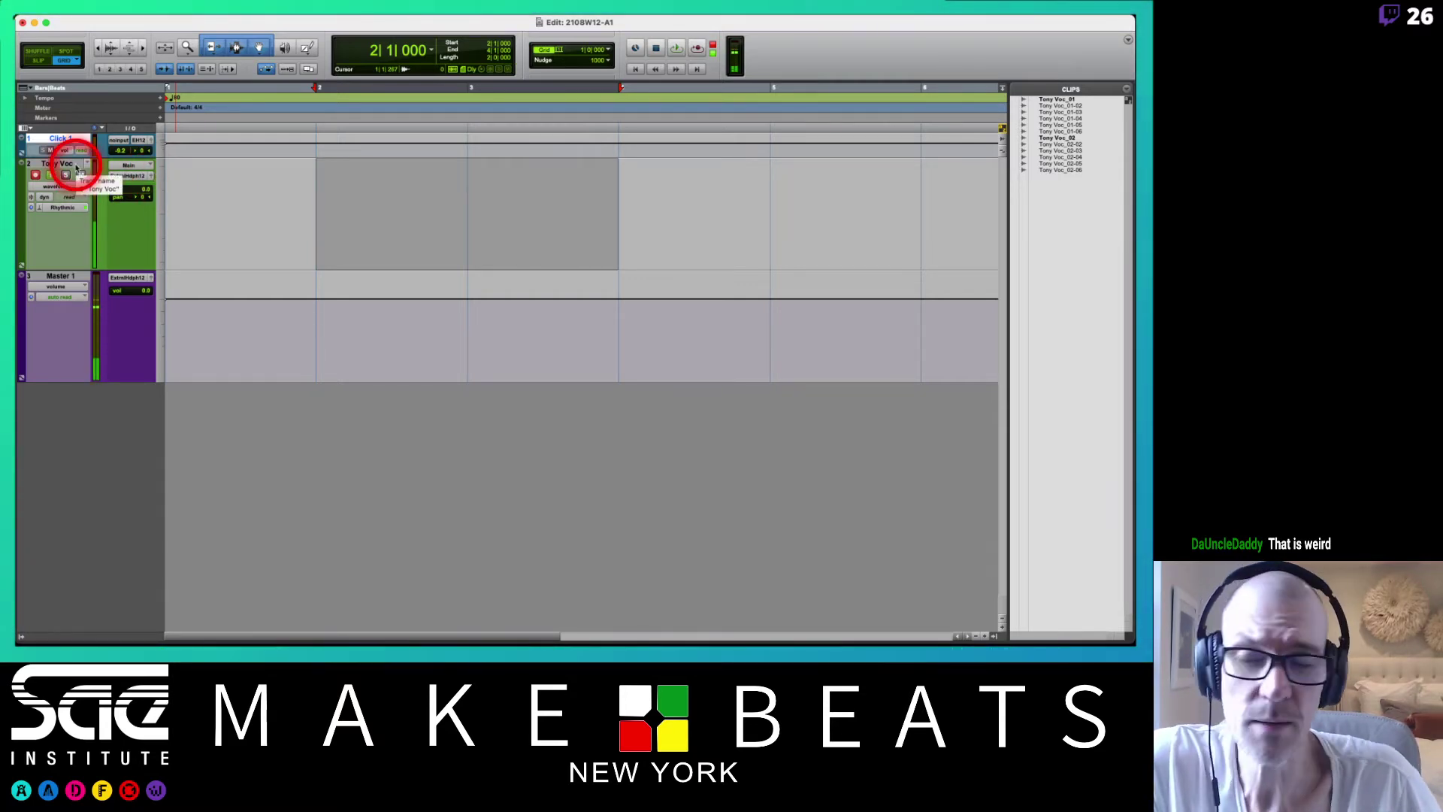
key(super+space)
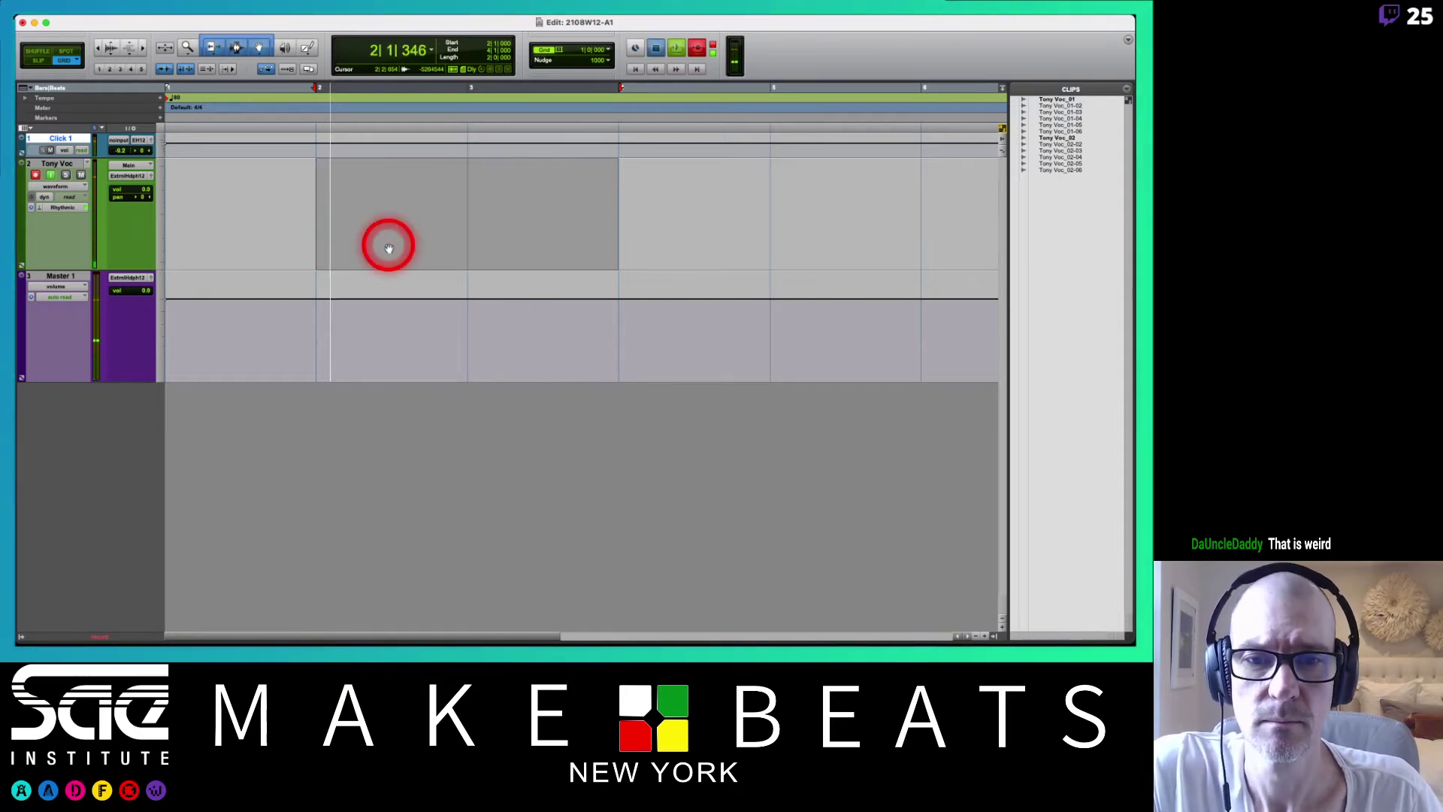
key(space)
click(35, 175)
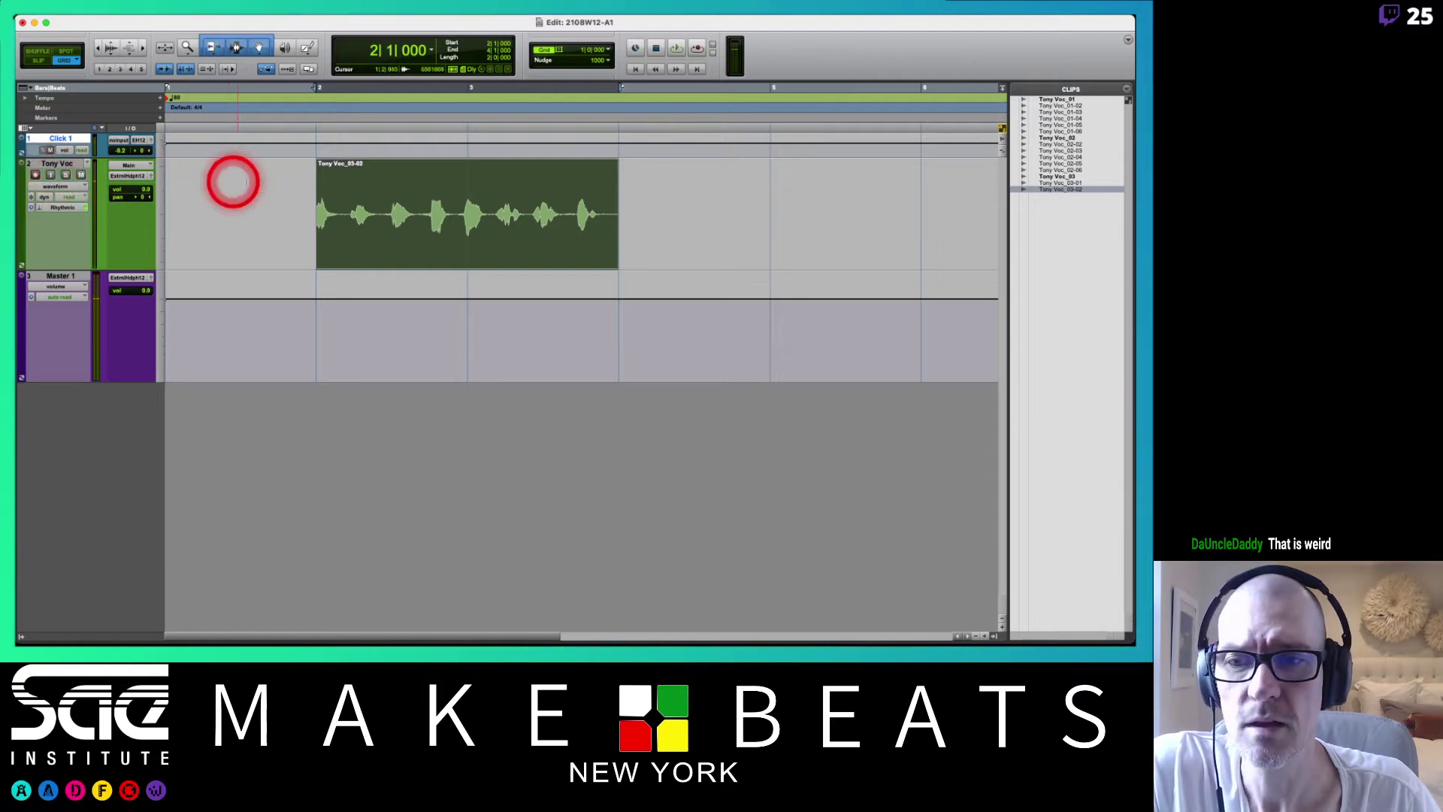
- Play back the newly recorded vocal take and mute the click track
click(298, 211)
click(311, 184)
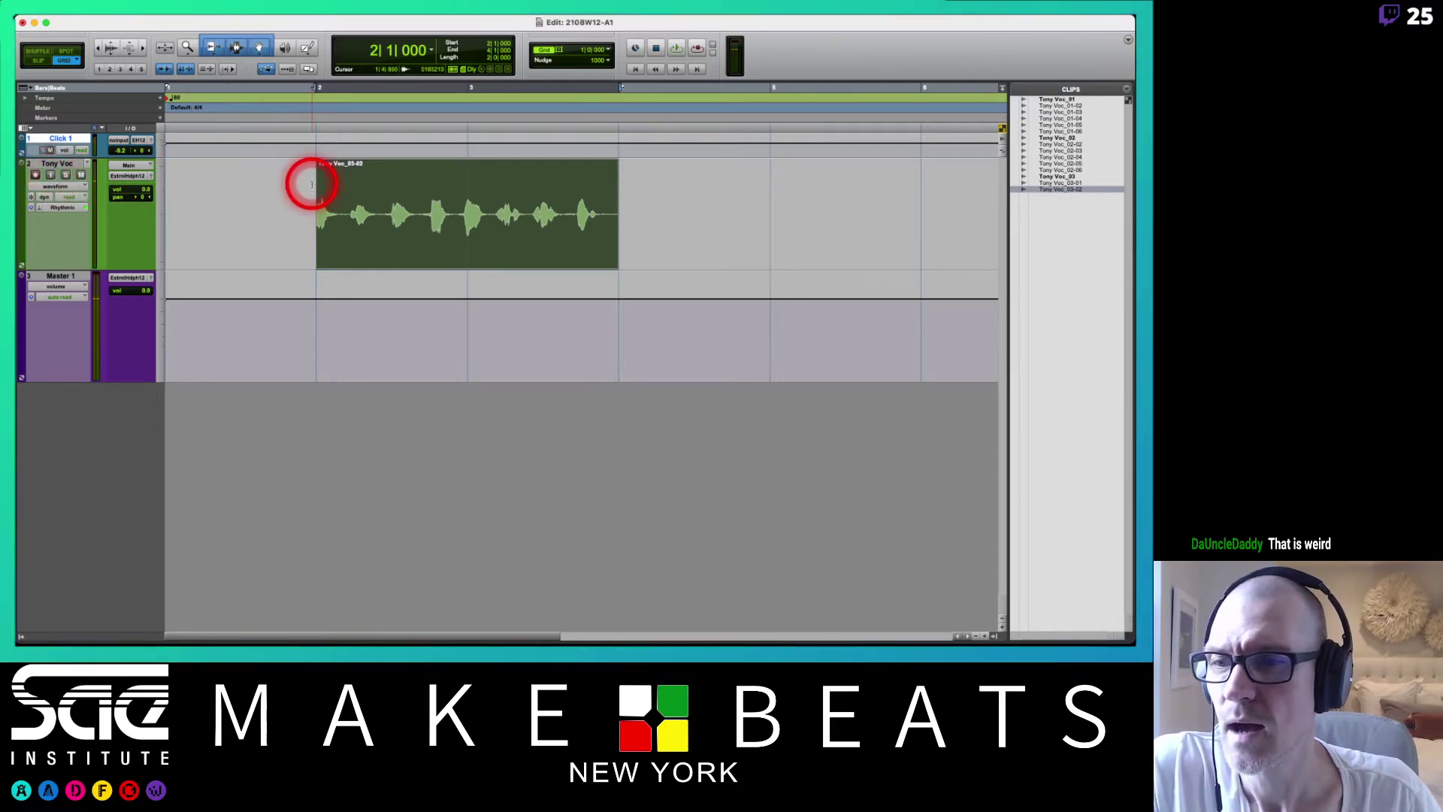
key(space)
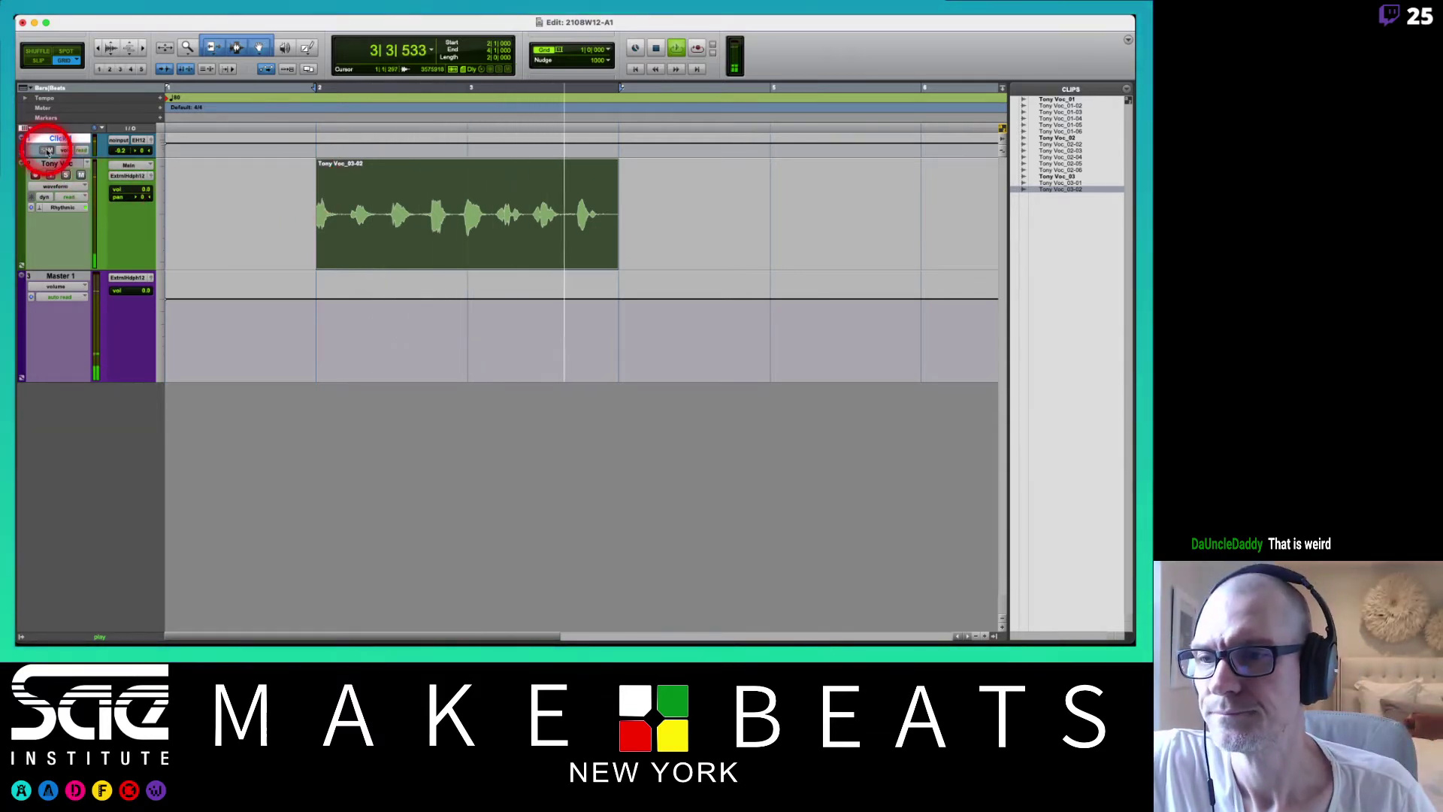
click(49, 150)
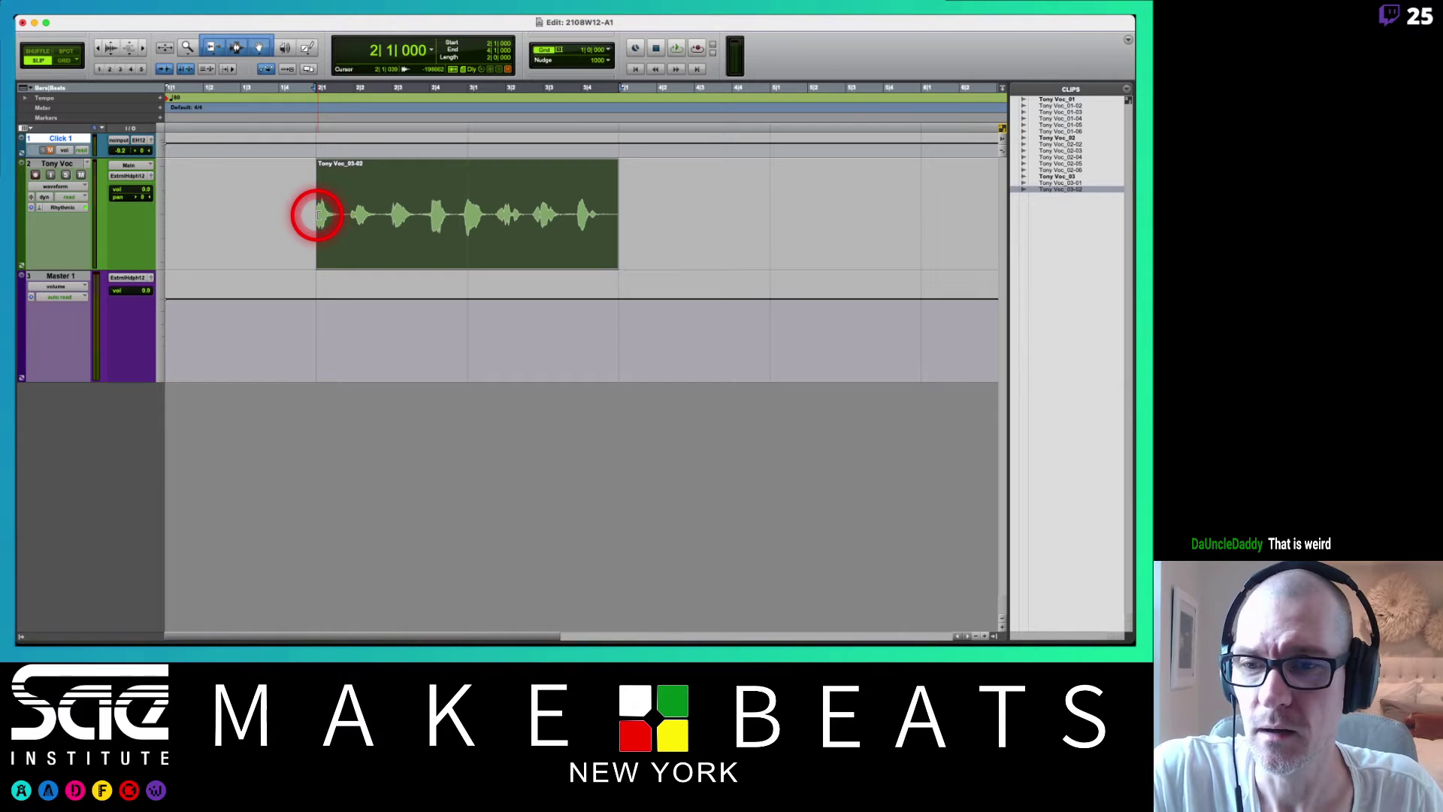
- In Slip mode, extend the vocal clip's edges to expose the whole loop recording and place it at about 3|1|339
drag(318, 215, 300, 216)
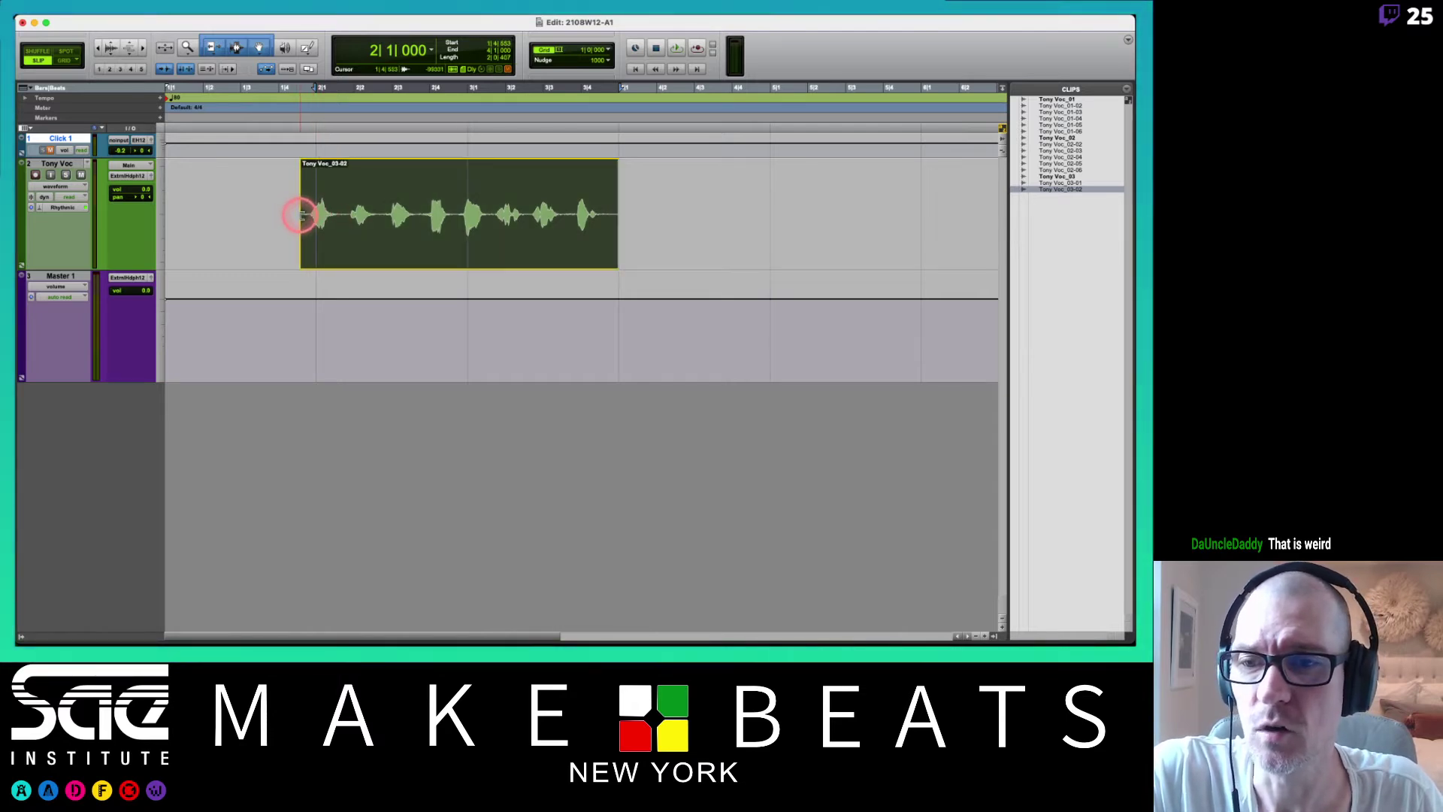
click(300, 216)
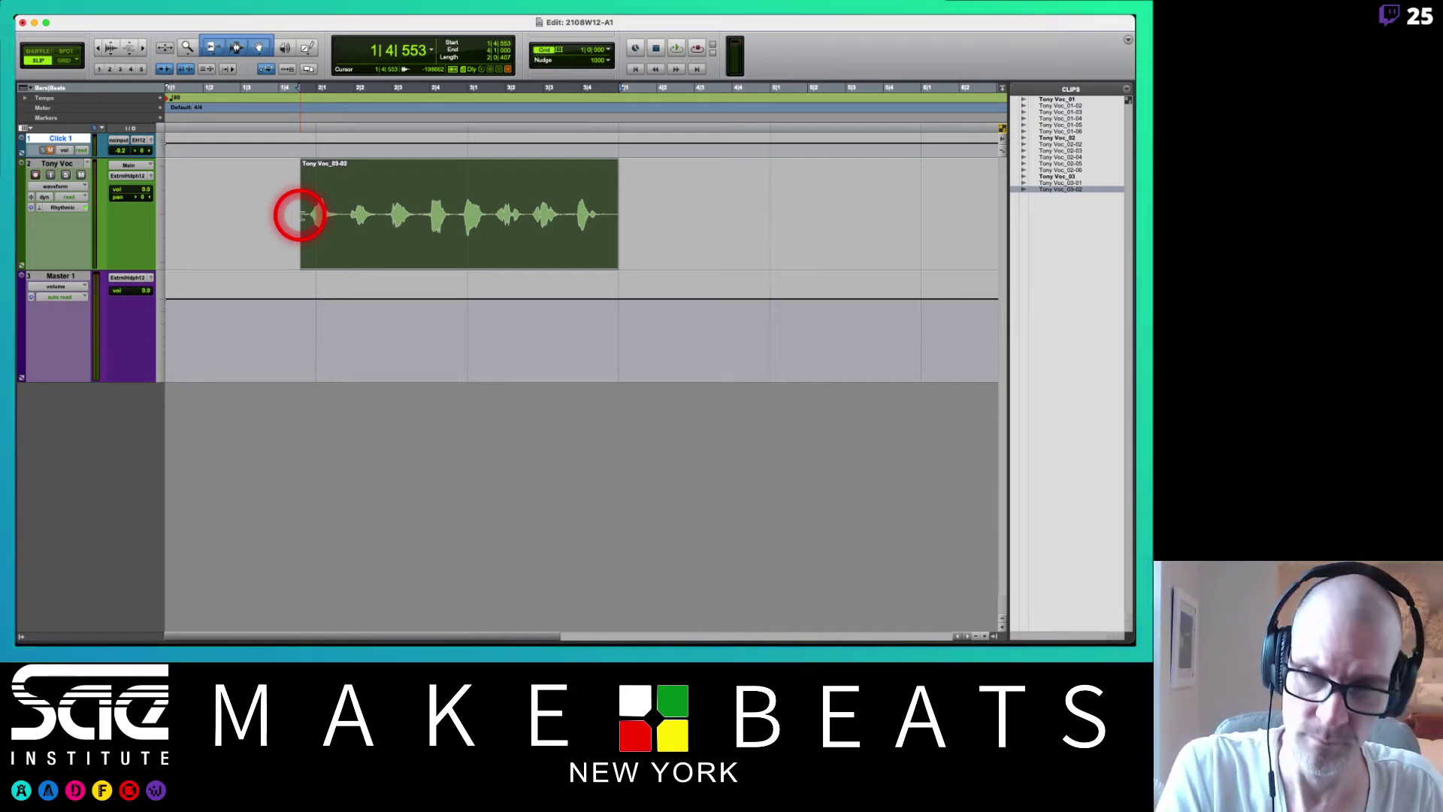
key(super+bracketleft)
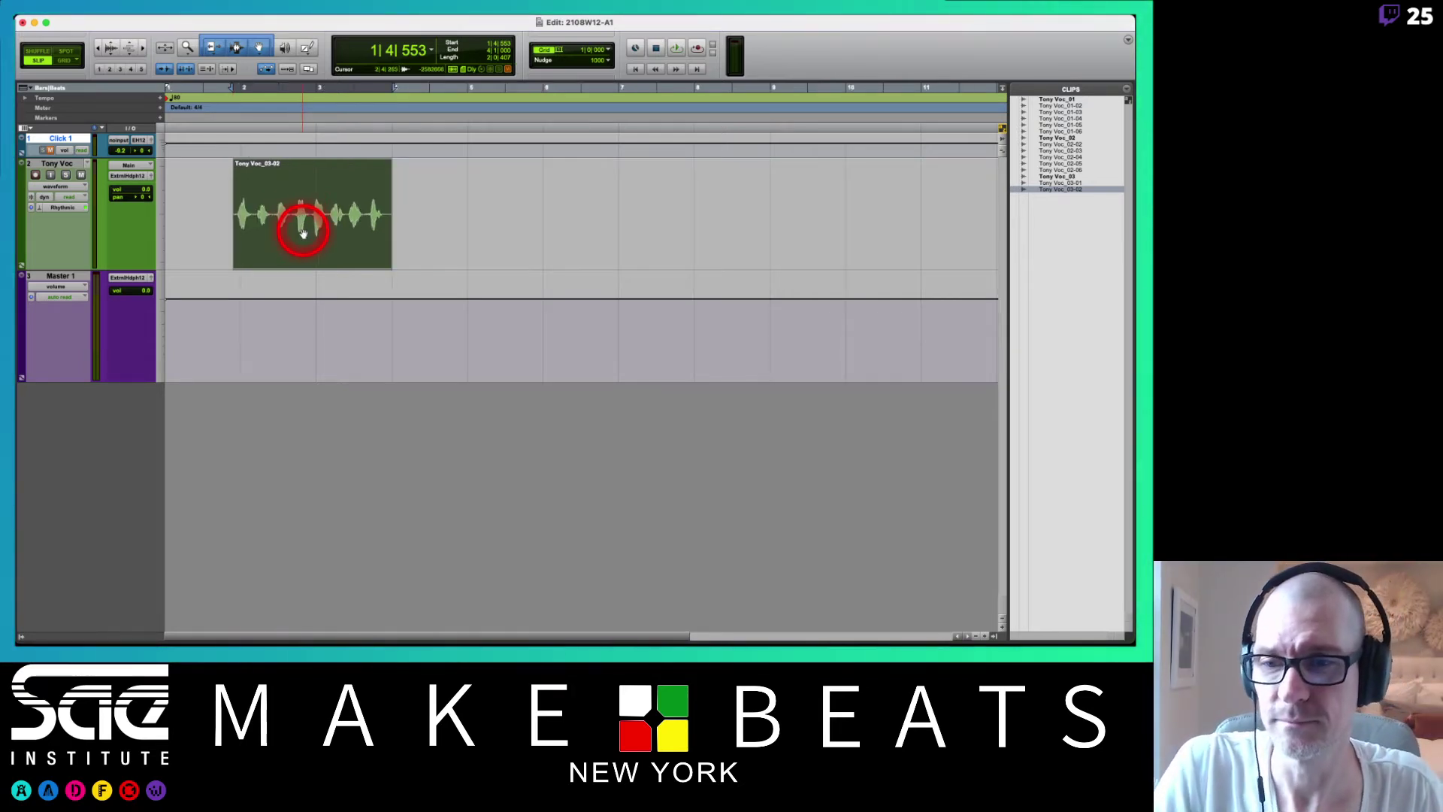
drag(306, 238, 303, 203)
click(422, 174)
click(252, 203)
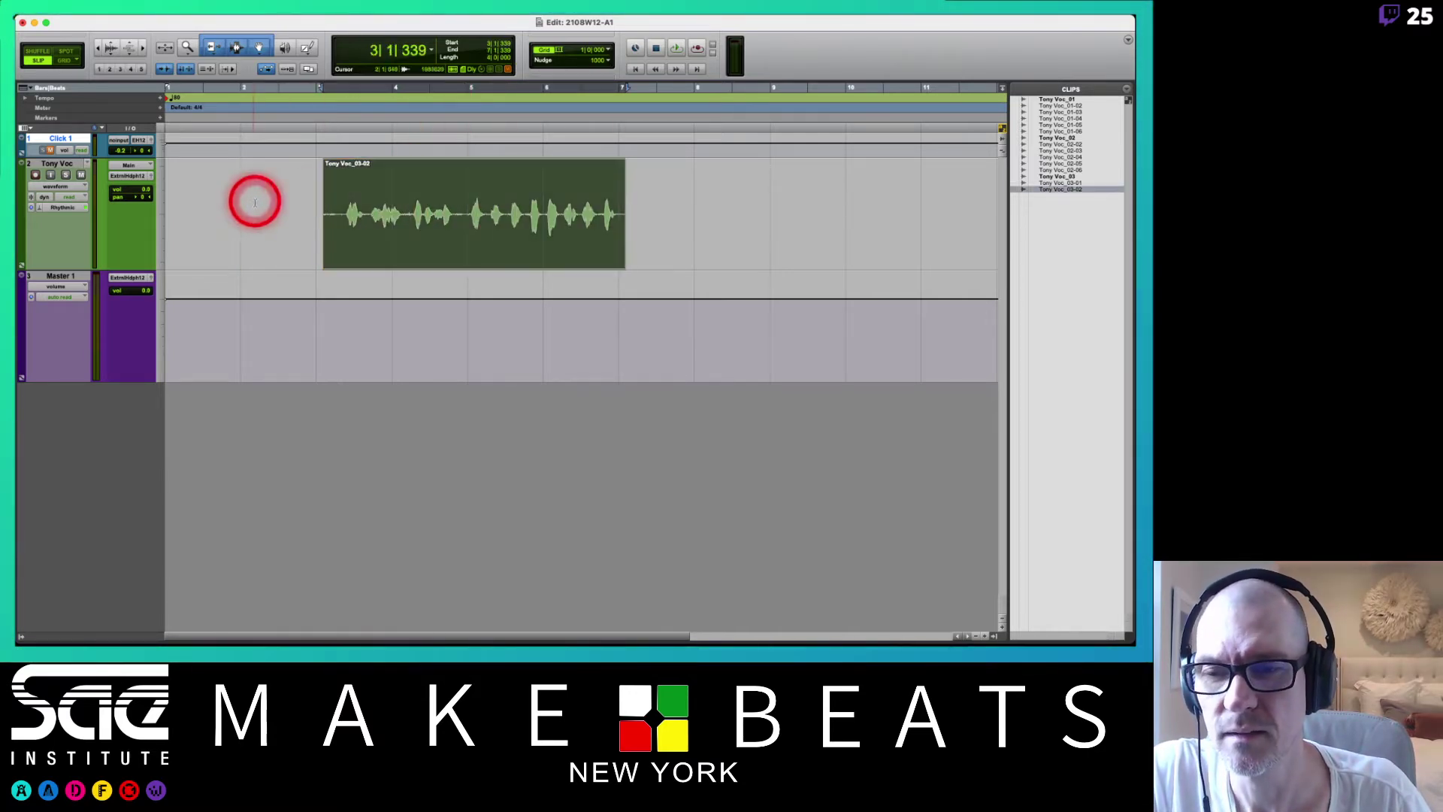
- Play the extended vocal clip from just before its start to hear the consecutive loop passes, and stop
click(330, 200)
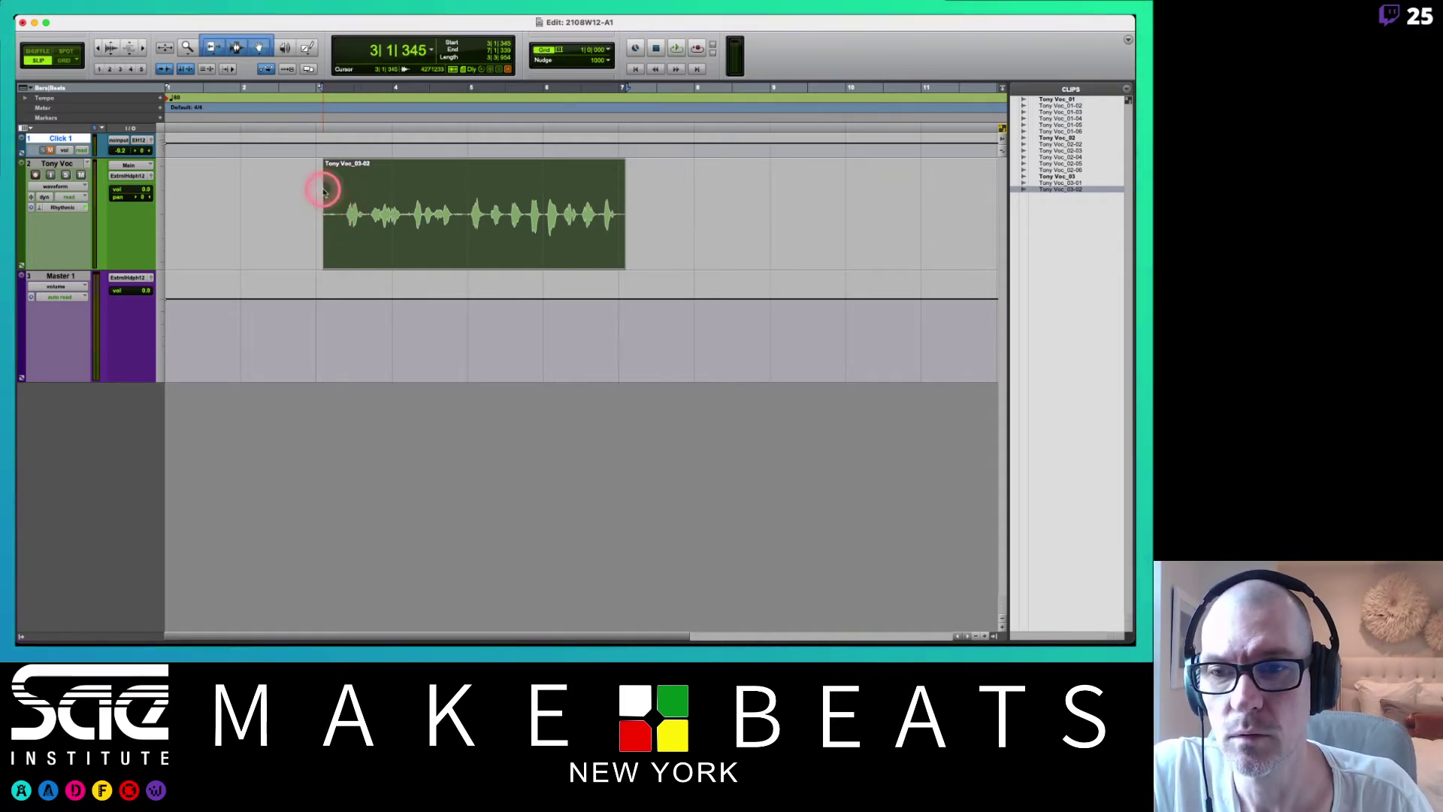
click(314, 188)
key(space)
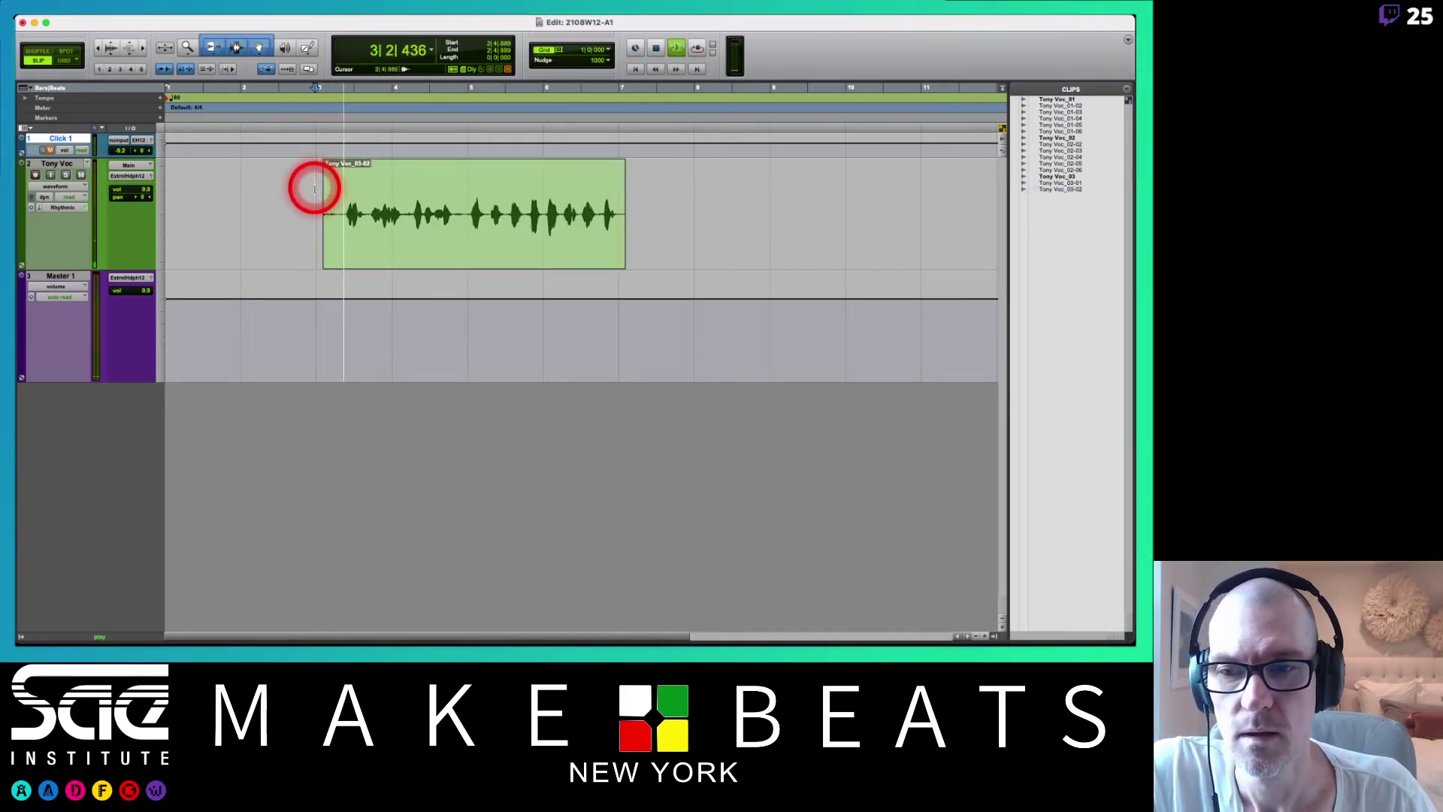
key(space)
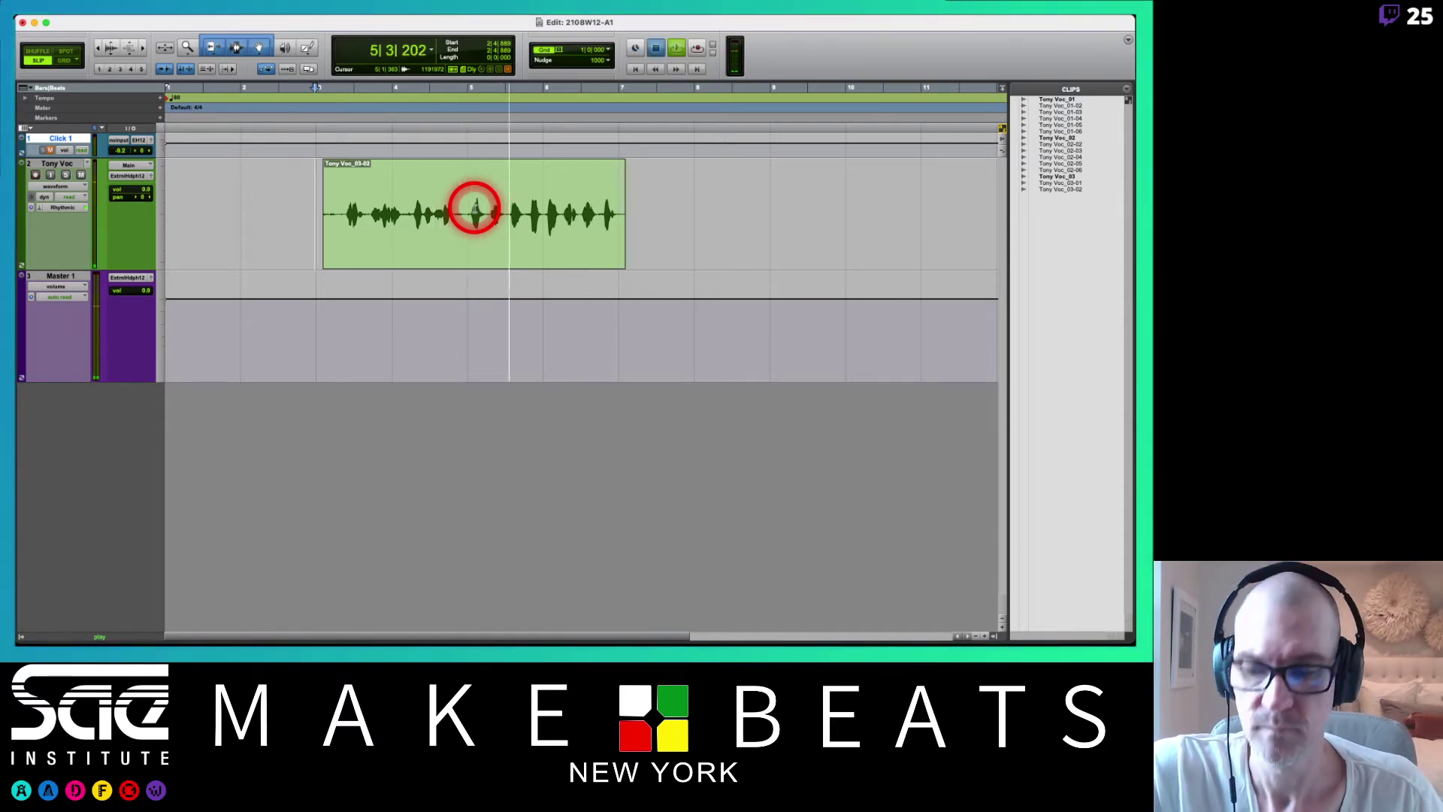
key(space)
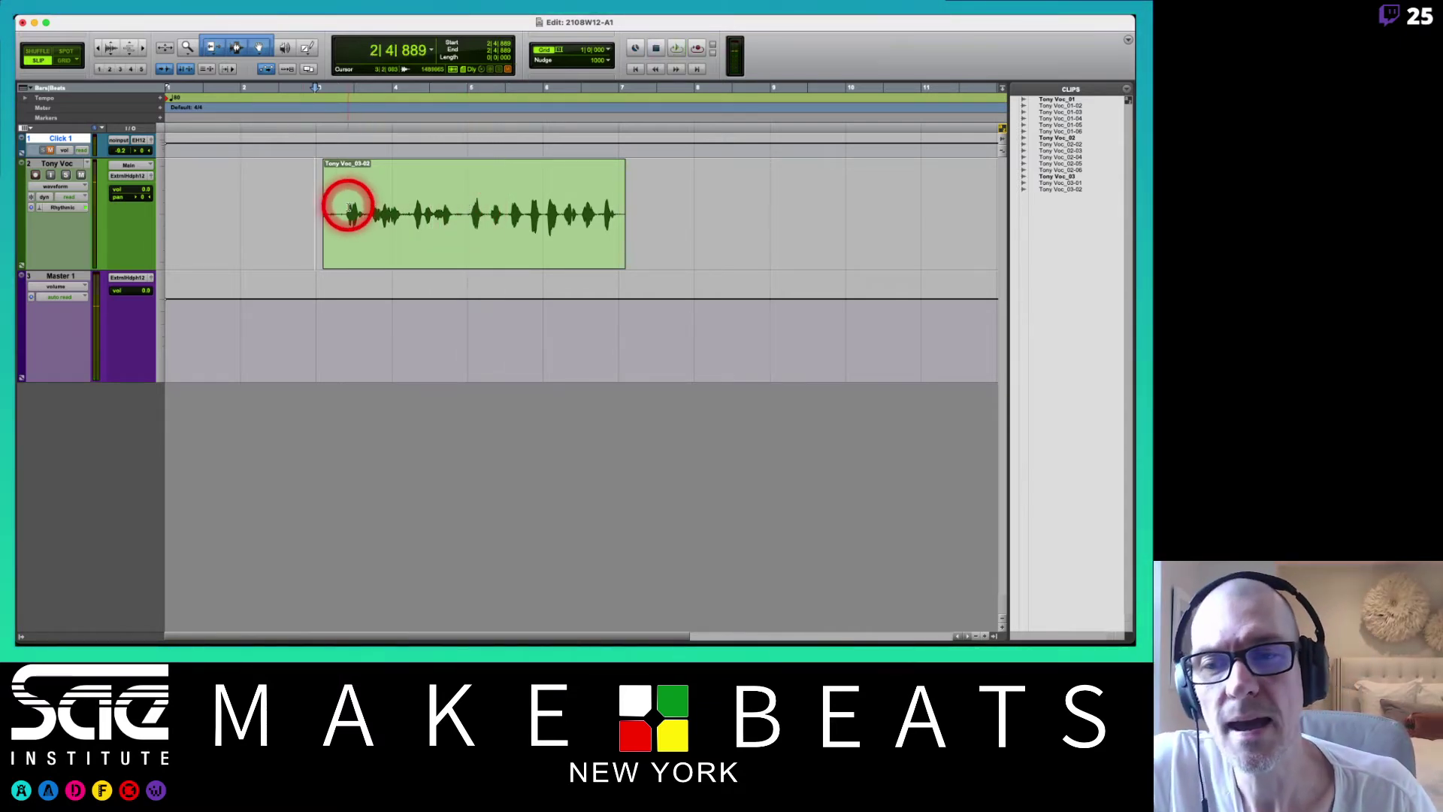
- Undo the vocal clip's move and edge trims to restore the two-bar take at 2|1|000
key(super+z)
key(super+z)
key(super+z)
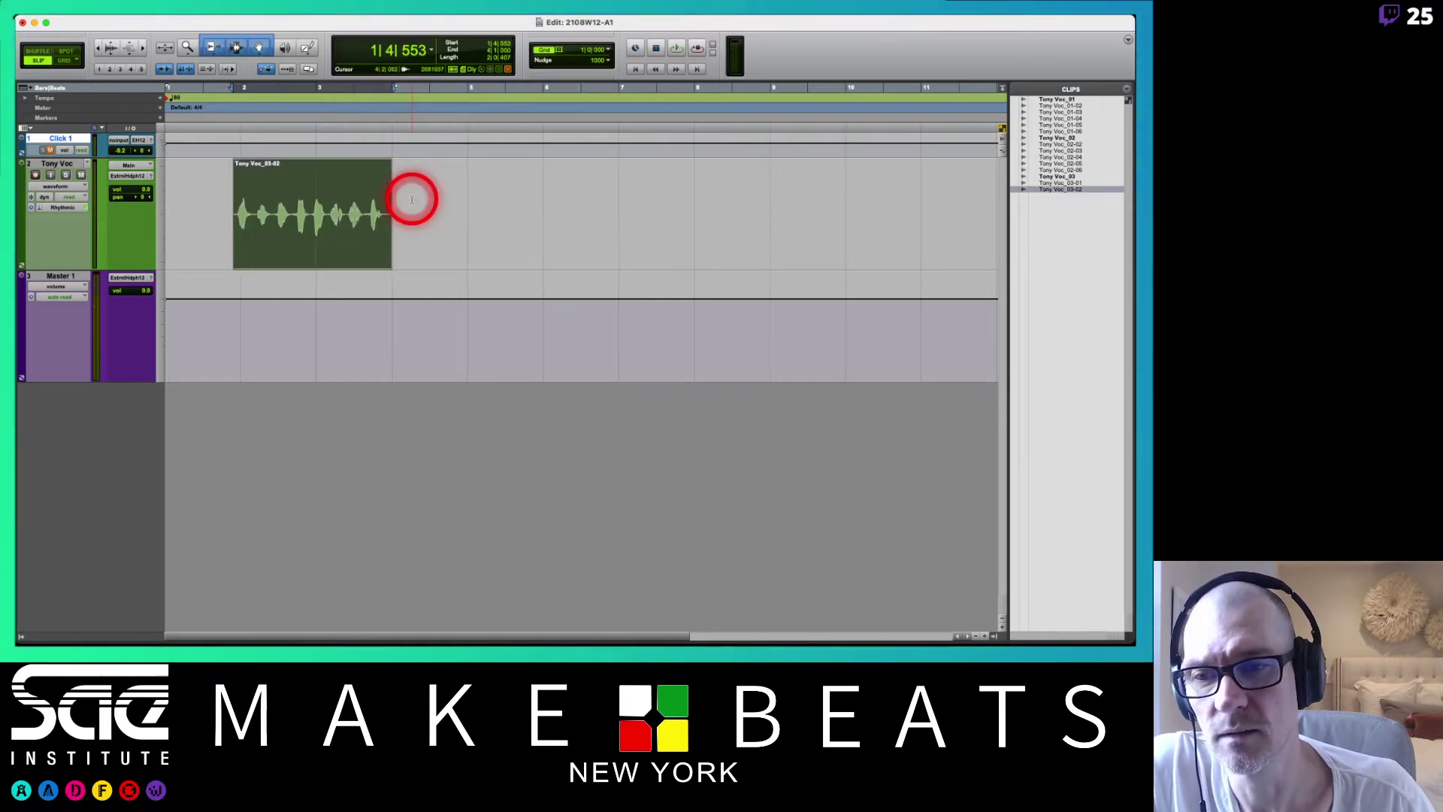
key(super+shift+z)
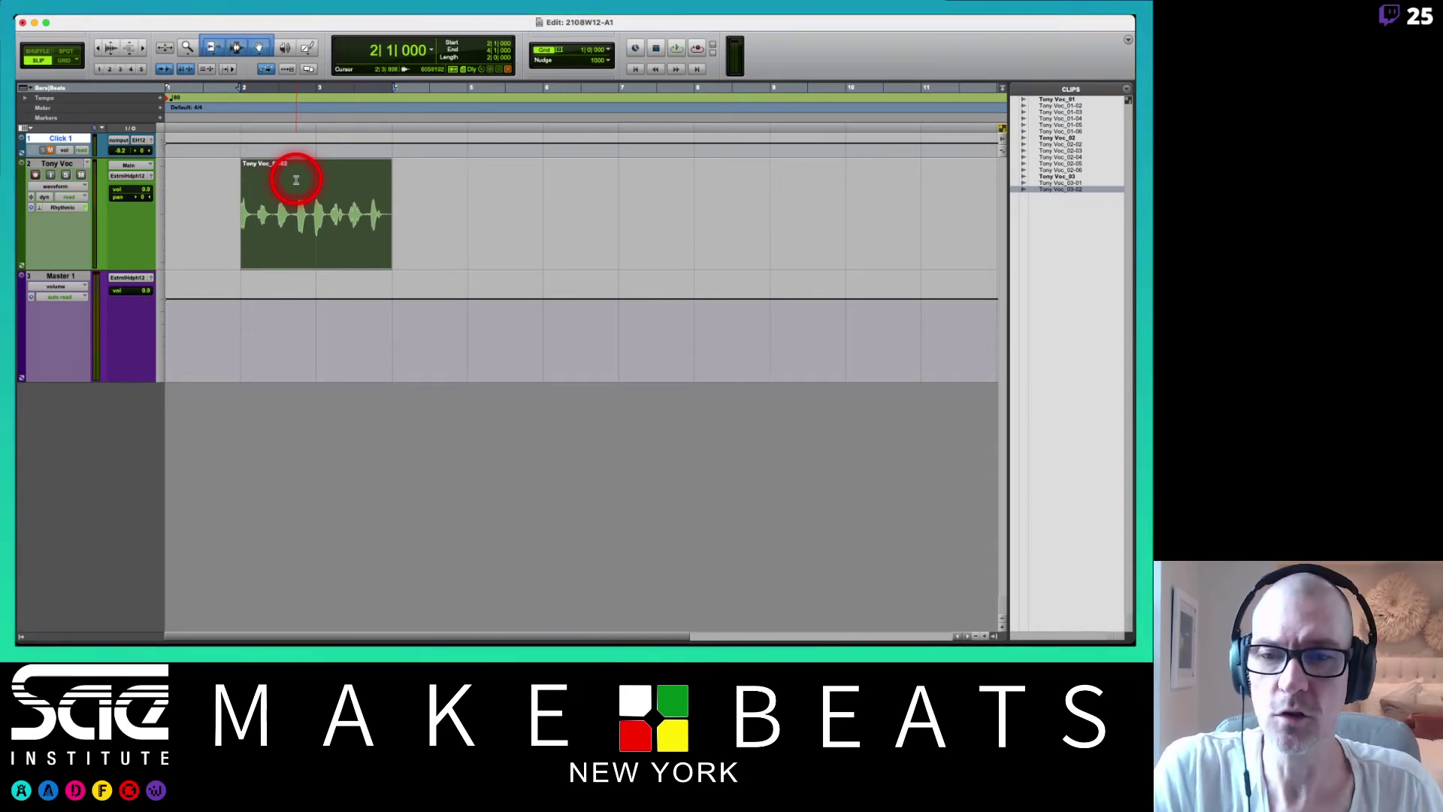
- Switch to the 04 PT Audio Recording.pdf notes, examine the Loop Record pages, and return to the Pro Tools Edit window
key(super+Tab)
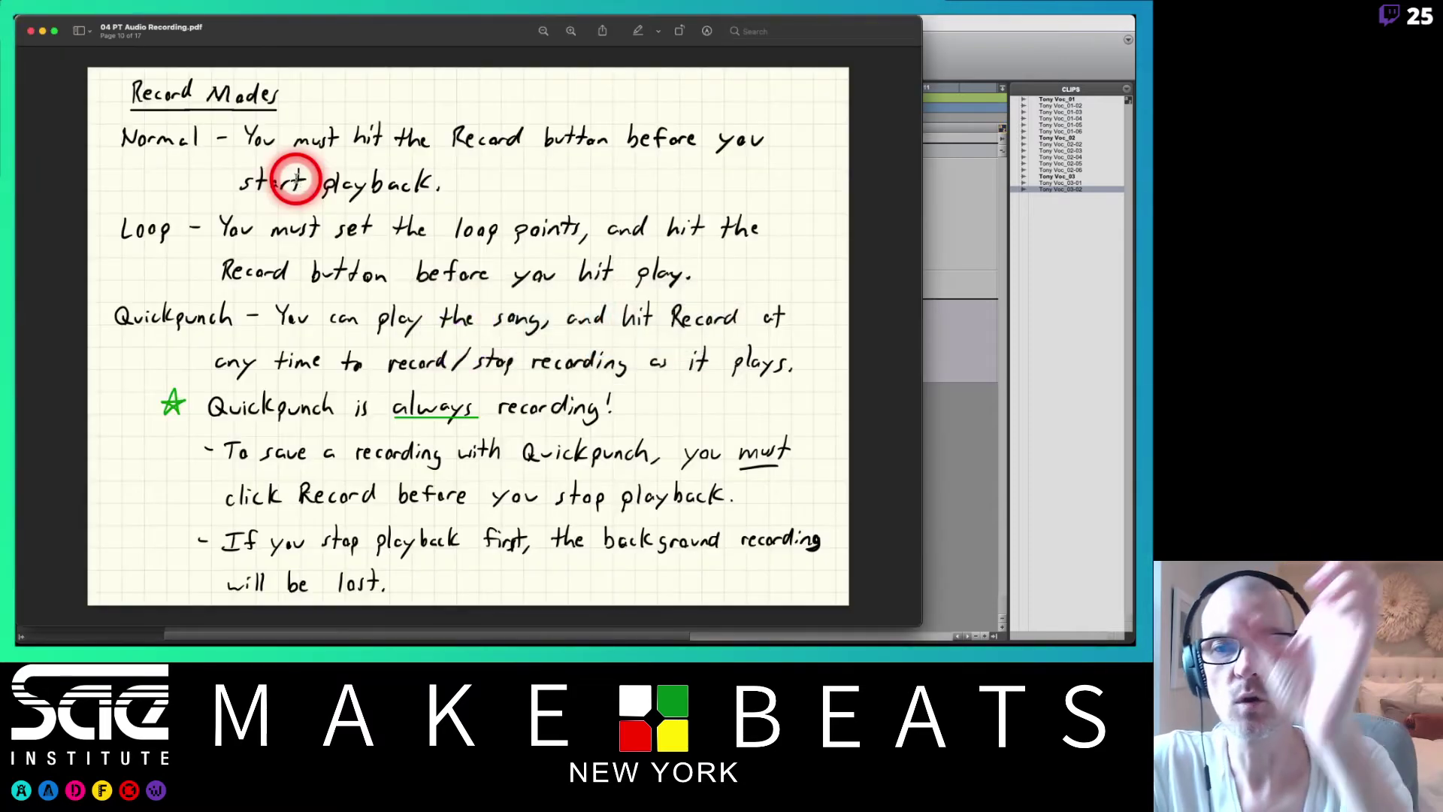
key(Down)
key(Down)
key(Down)
key(Down)
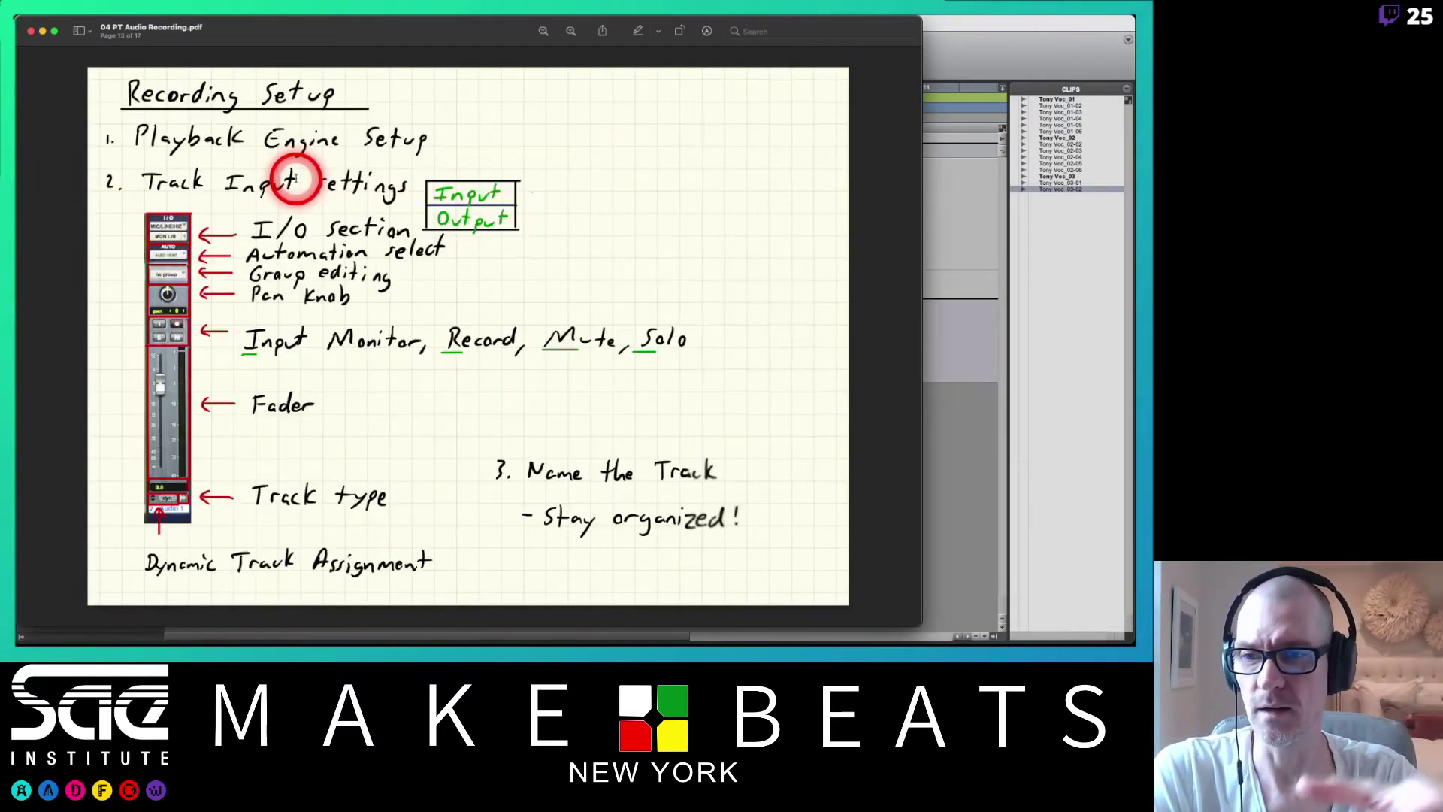
key(Down)
key(Down)
key(Down)
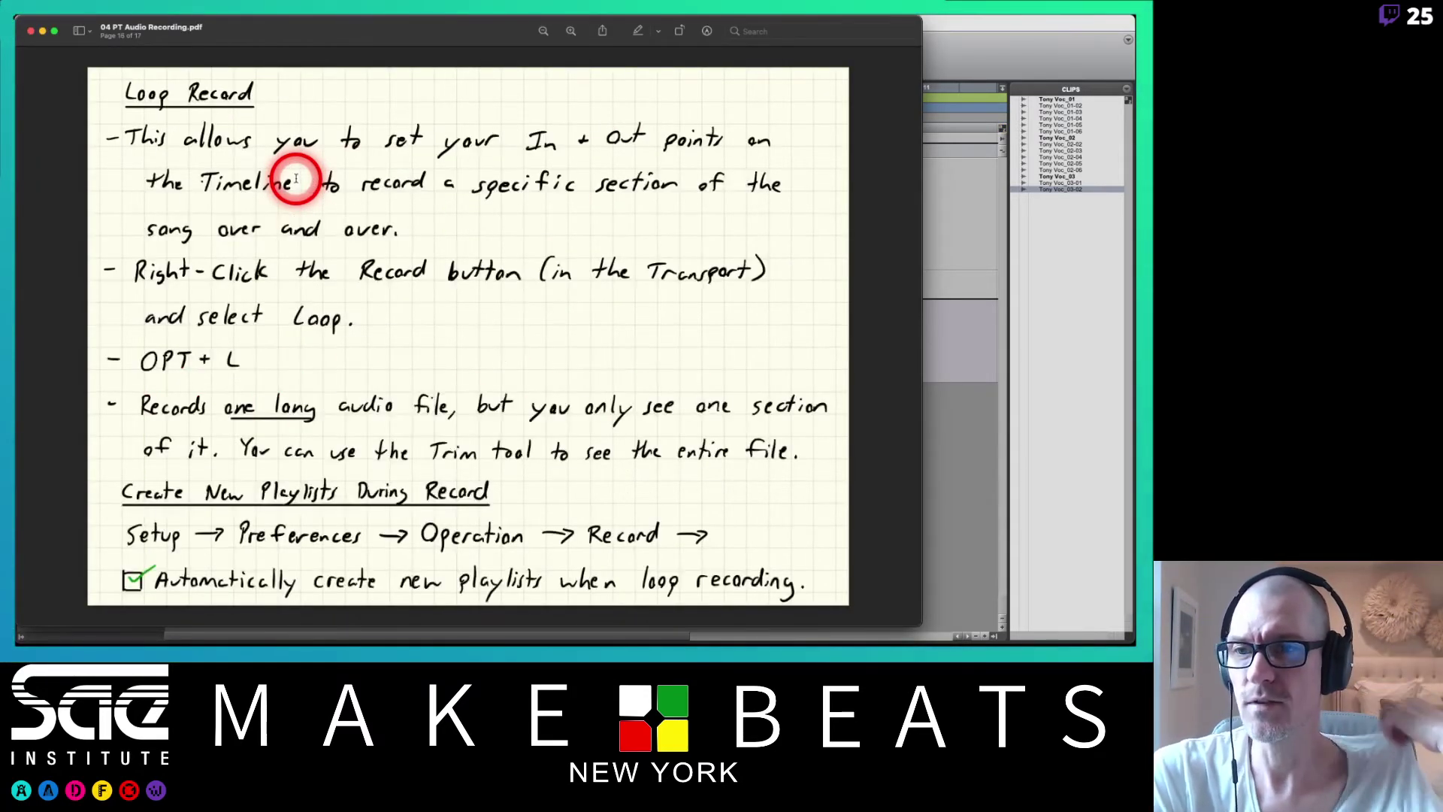
key(Up)
key(Down)
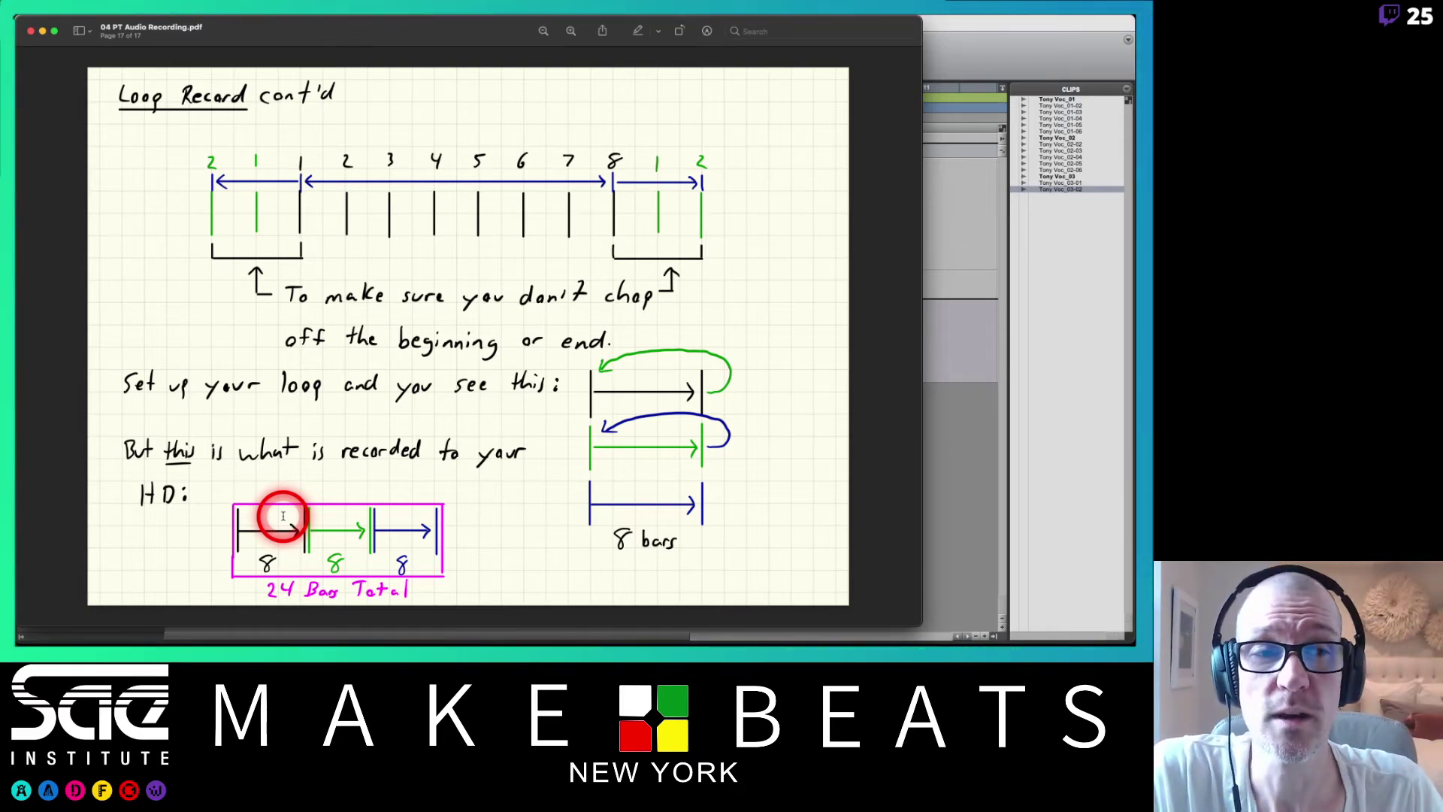
click(948, 45)
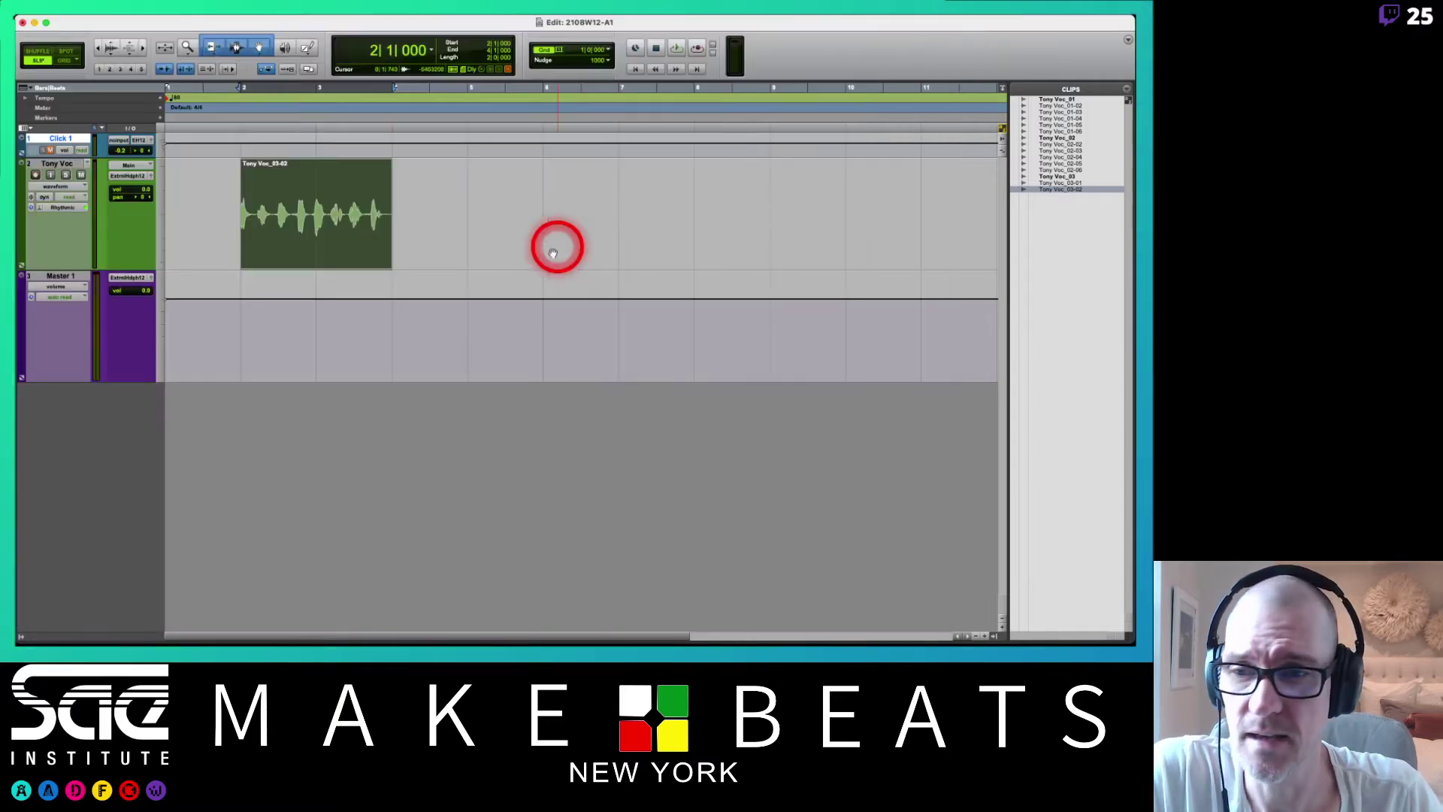
- Undo the loop recording and, in Grid mode, select 3|1|000 to 5|1|000 on the vocal track
key(super+z)
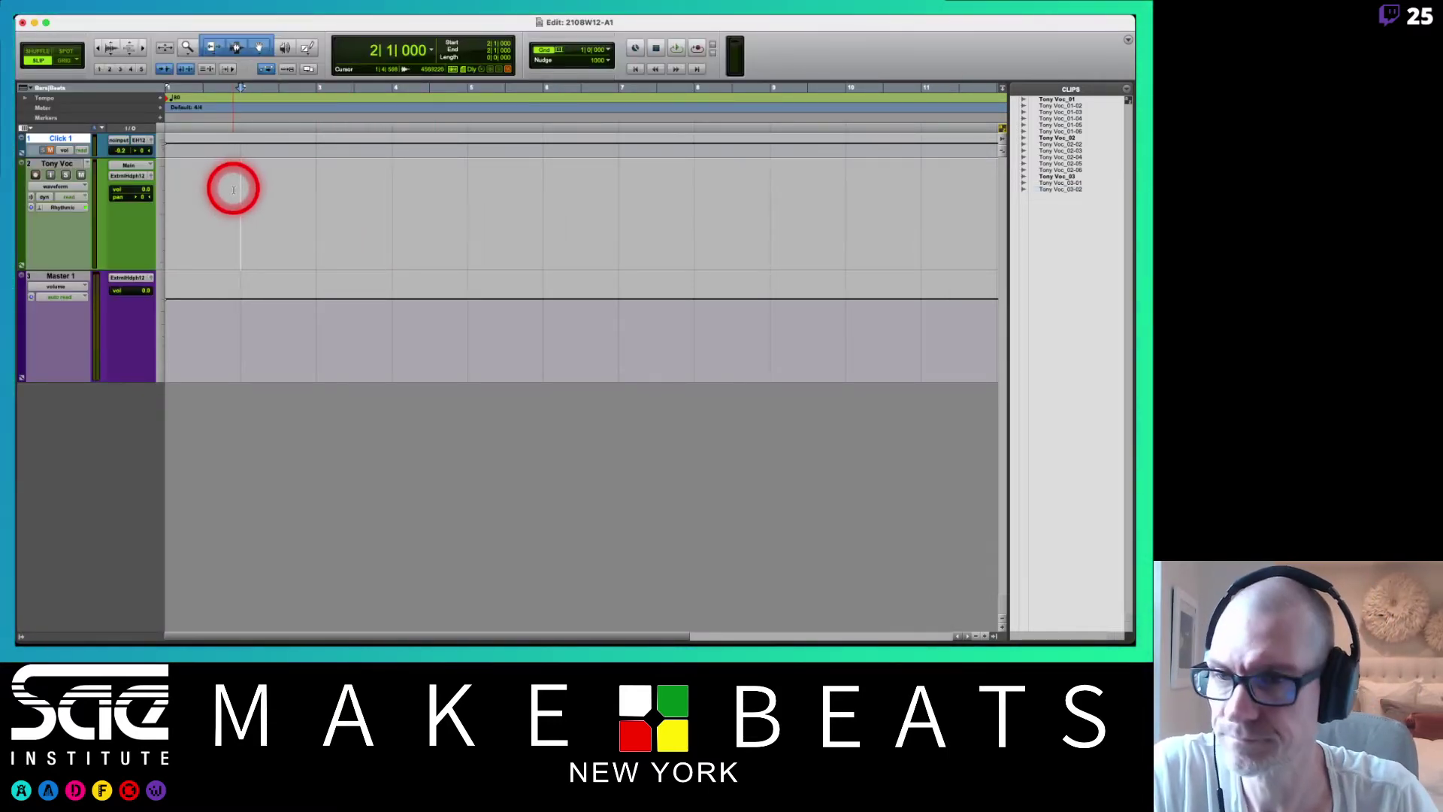
drag(318, 200, 476, 184)
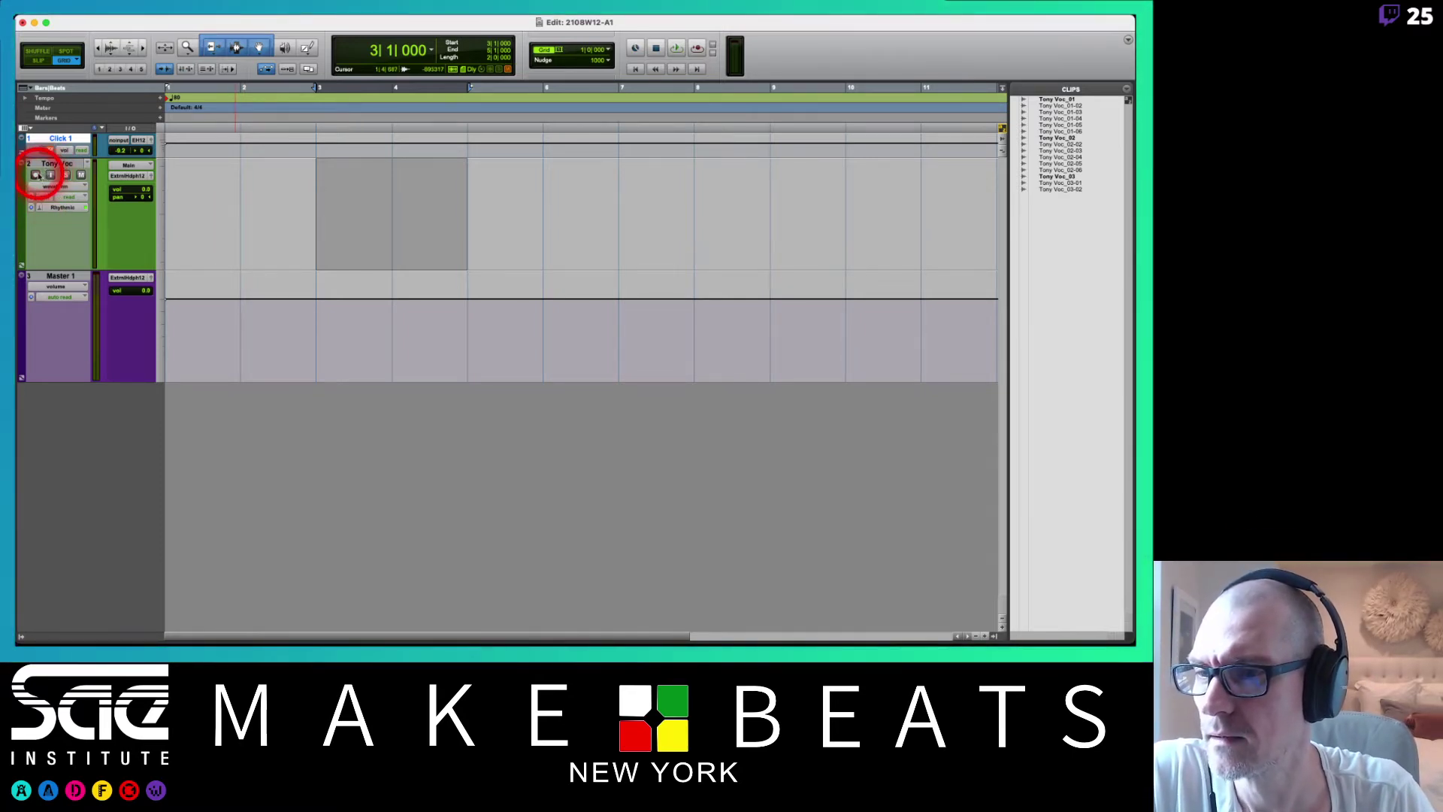
- Loop-record a vocal over bars 3 to 5 on the vocal track with the click audible, and play back the take
click(36, 175)
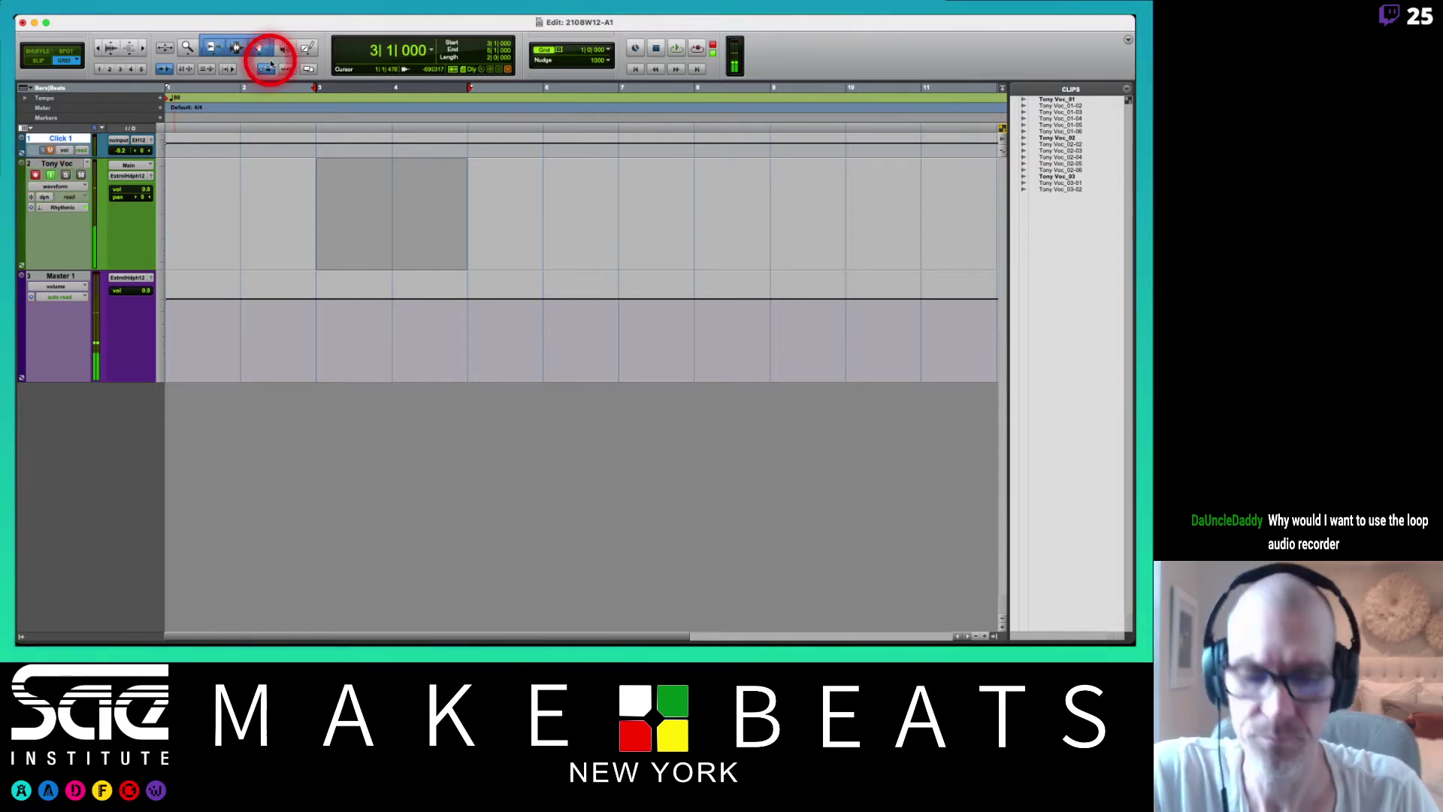
key(F12)
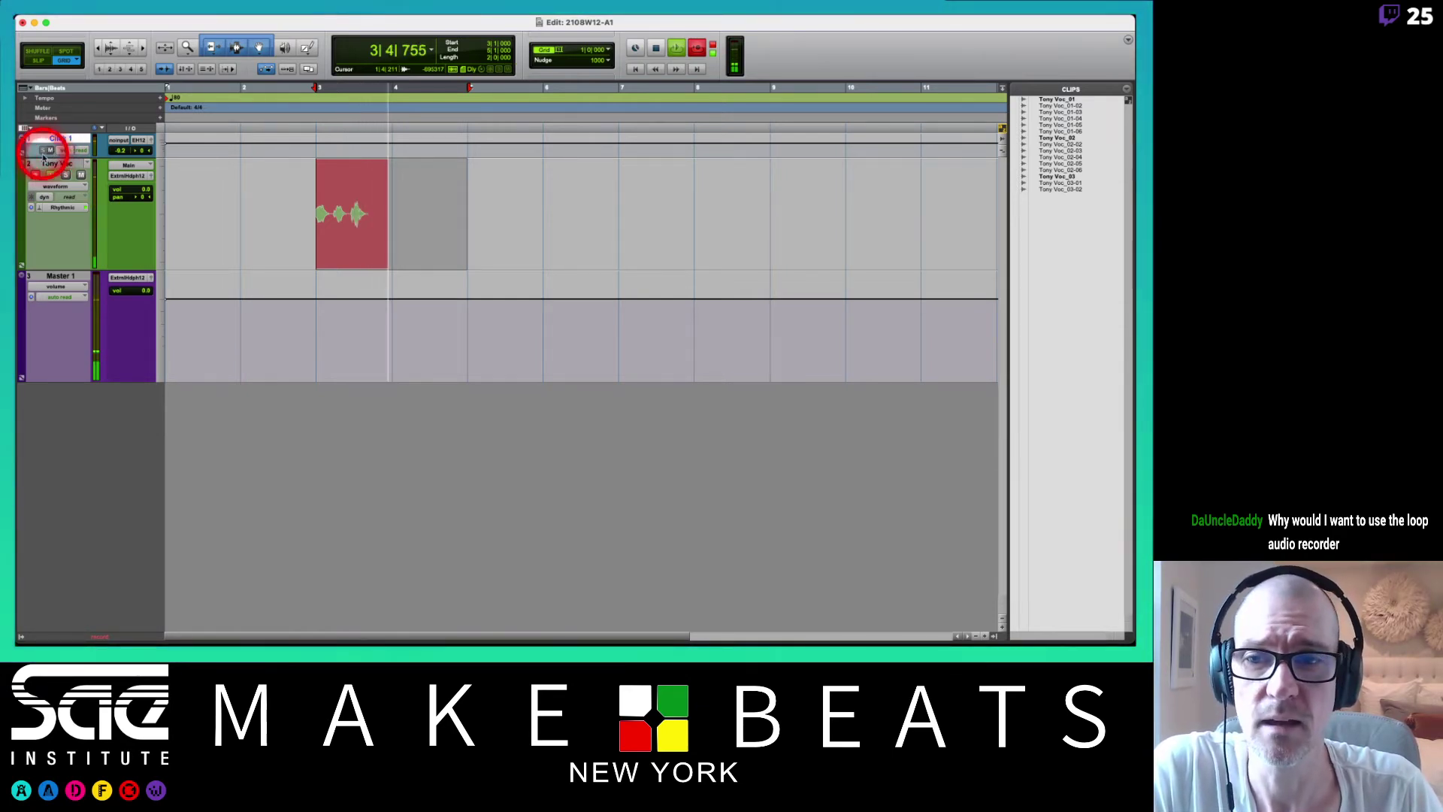
click(249, 156)
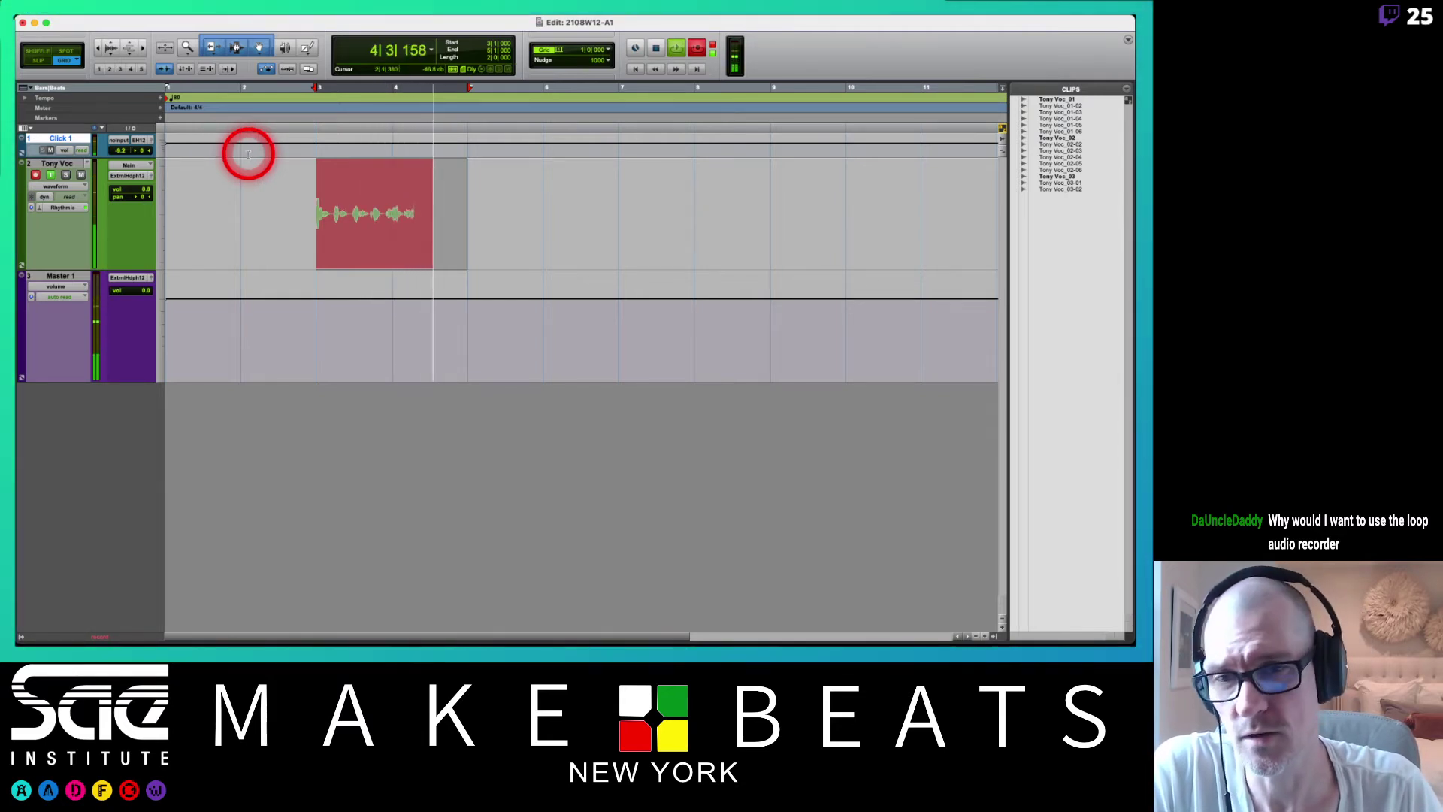
key(space)
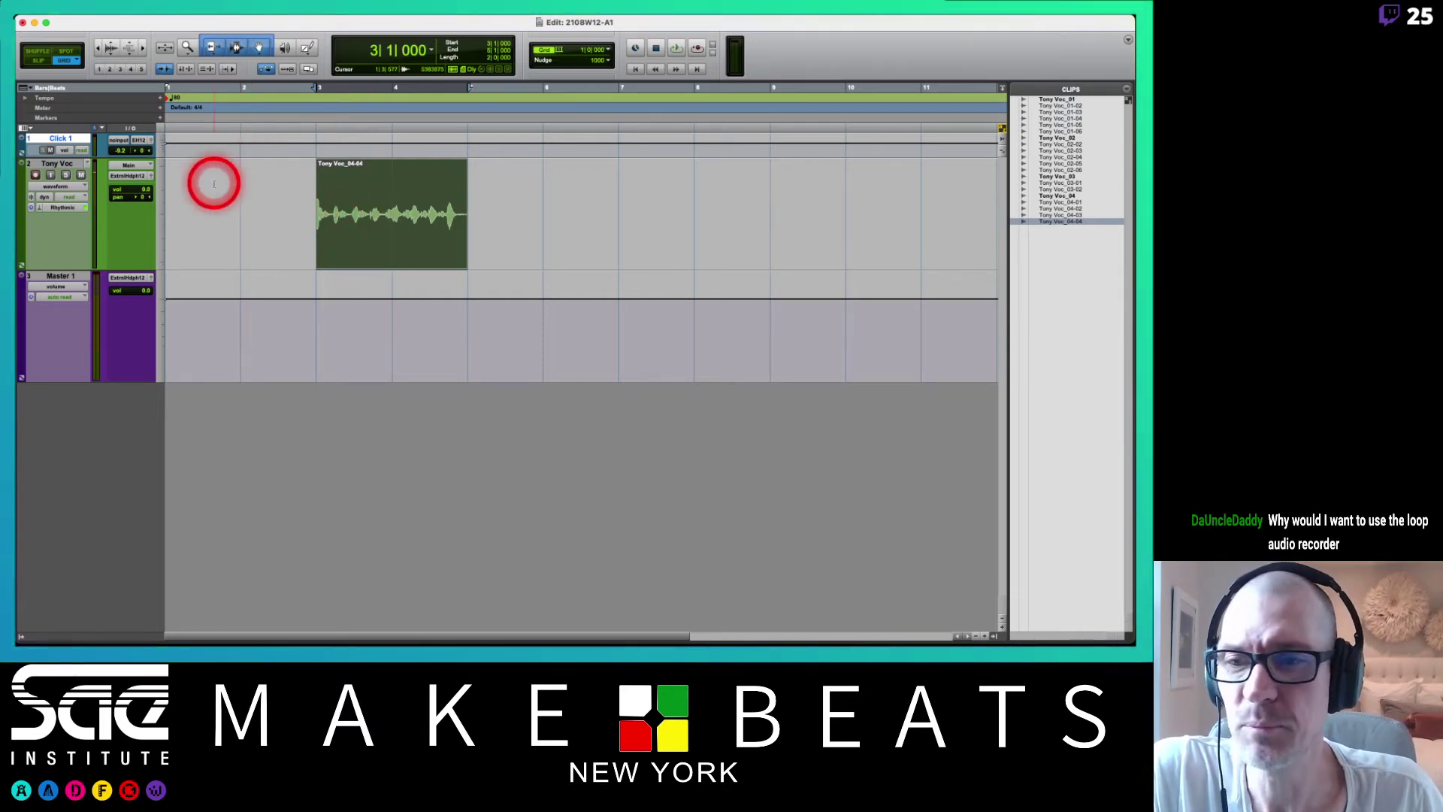
key(space)
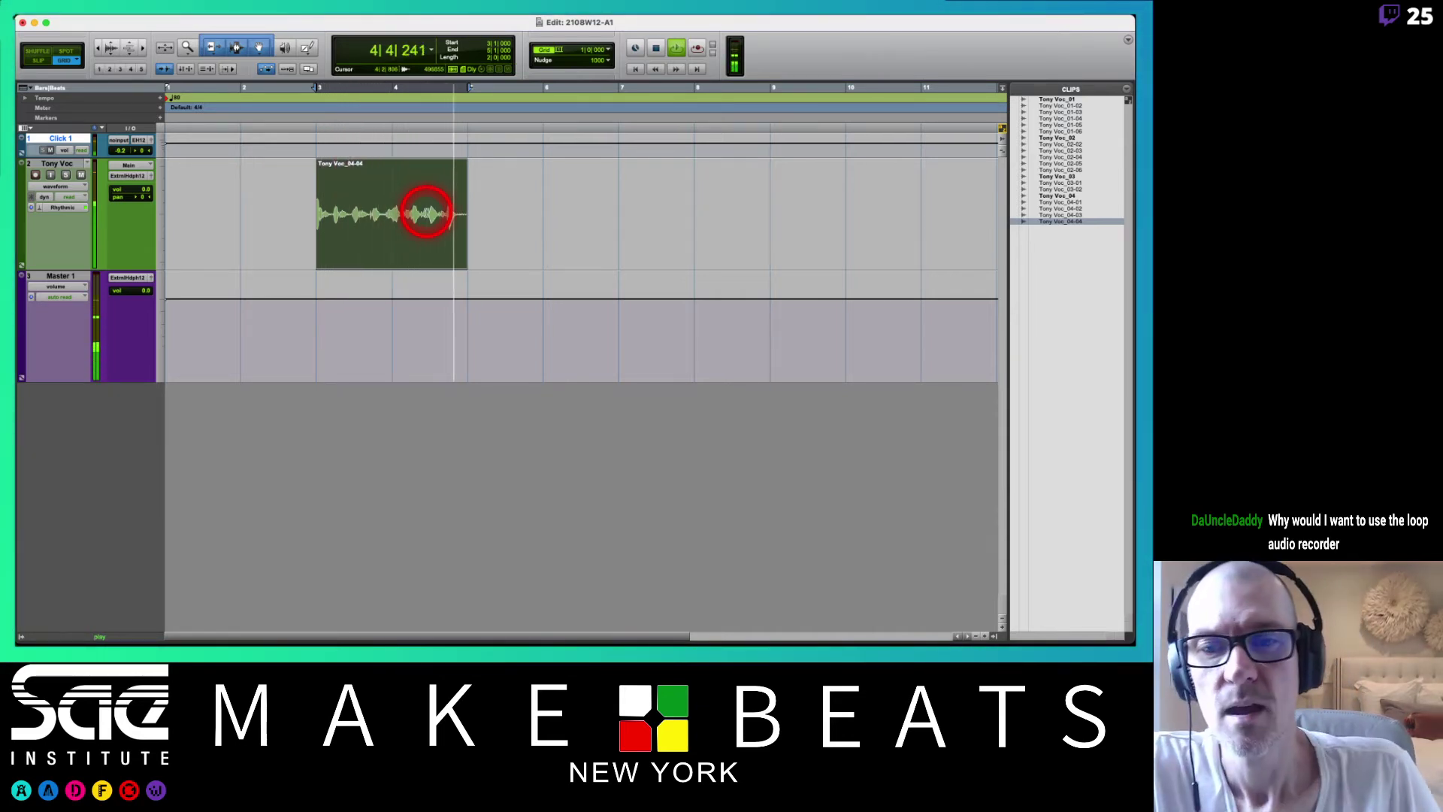
key(space)
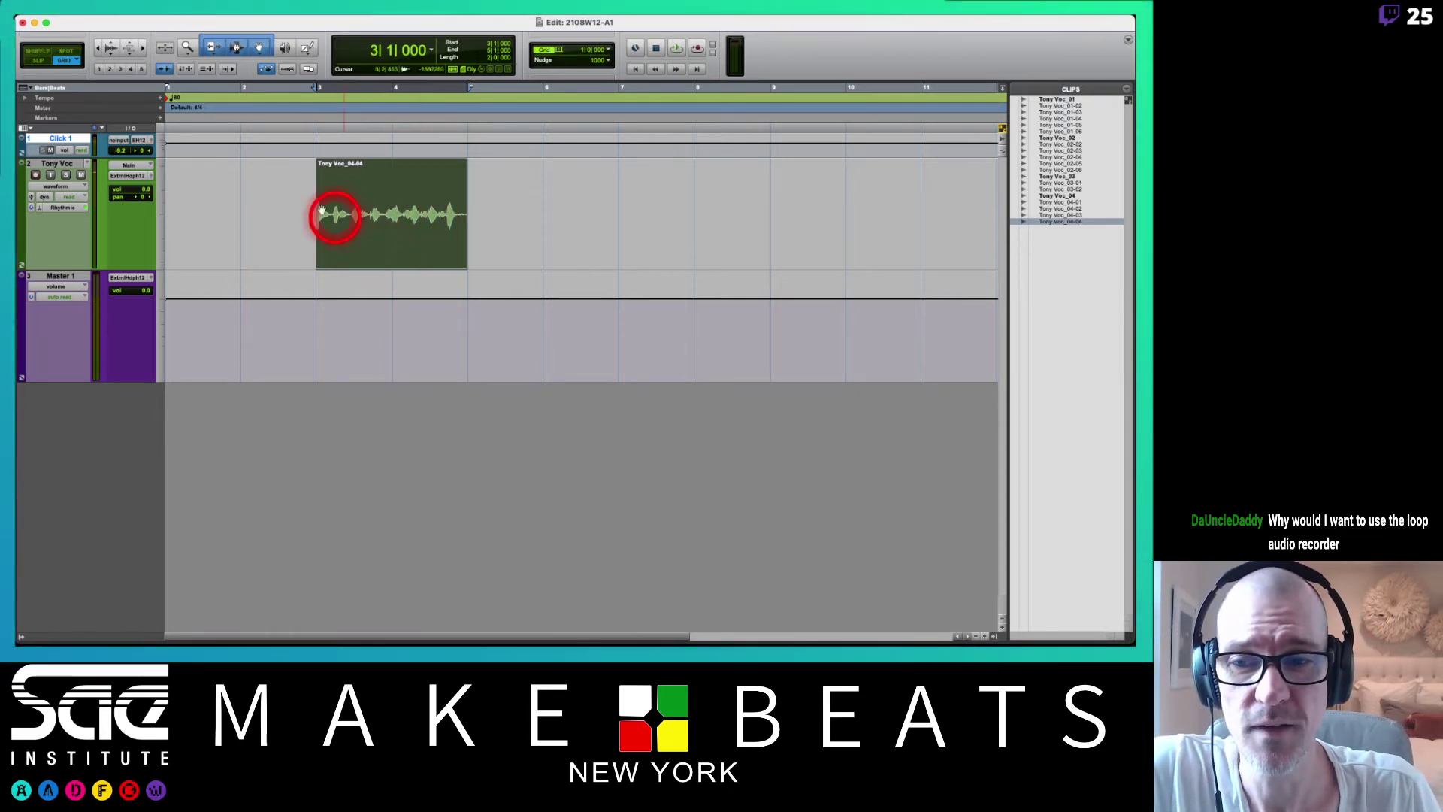
- Extend the recorded clip's start two bars earlier, move the clip to begin at bar 3, and play it
drag(315, 214, 155, 223)
drag(294, 259, 440, 239)
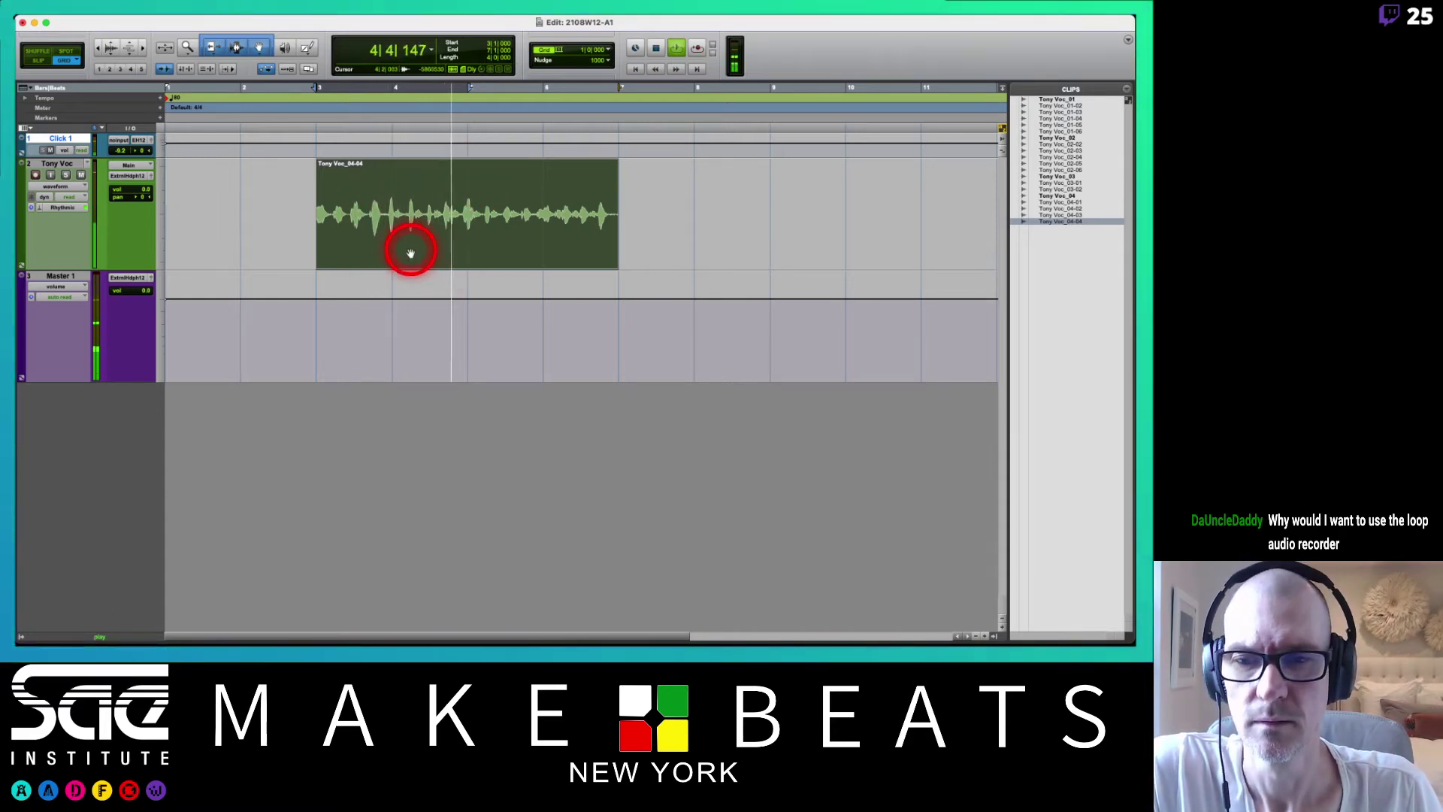
key(space)
- Move the clip to bar 5, extend its start back to bar 3, and play the beginning
drag(411, 253, 565, 252)
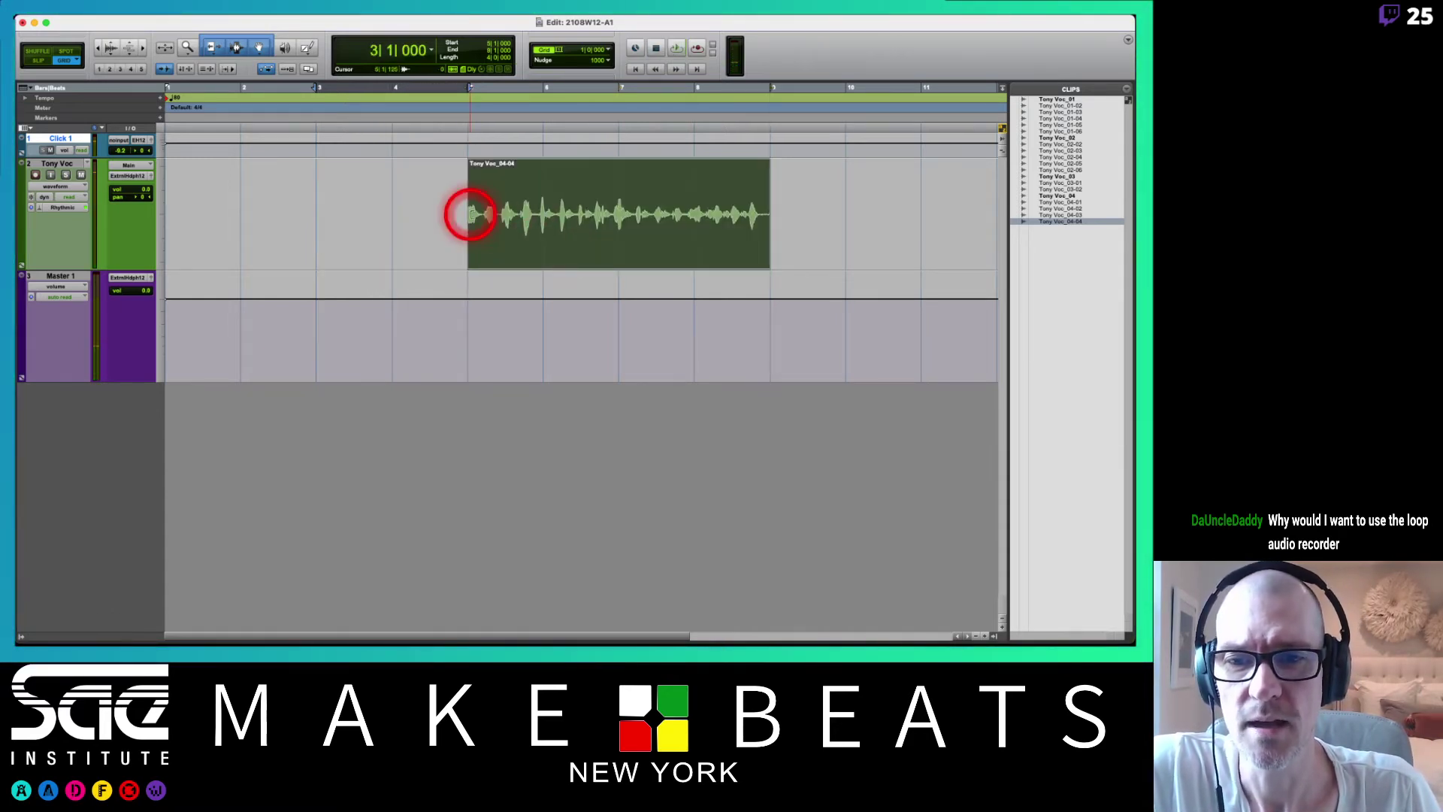
drag(466, 212, 334, 216)
key(space)
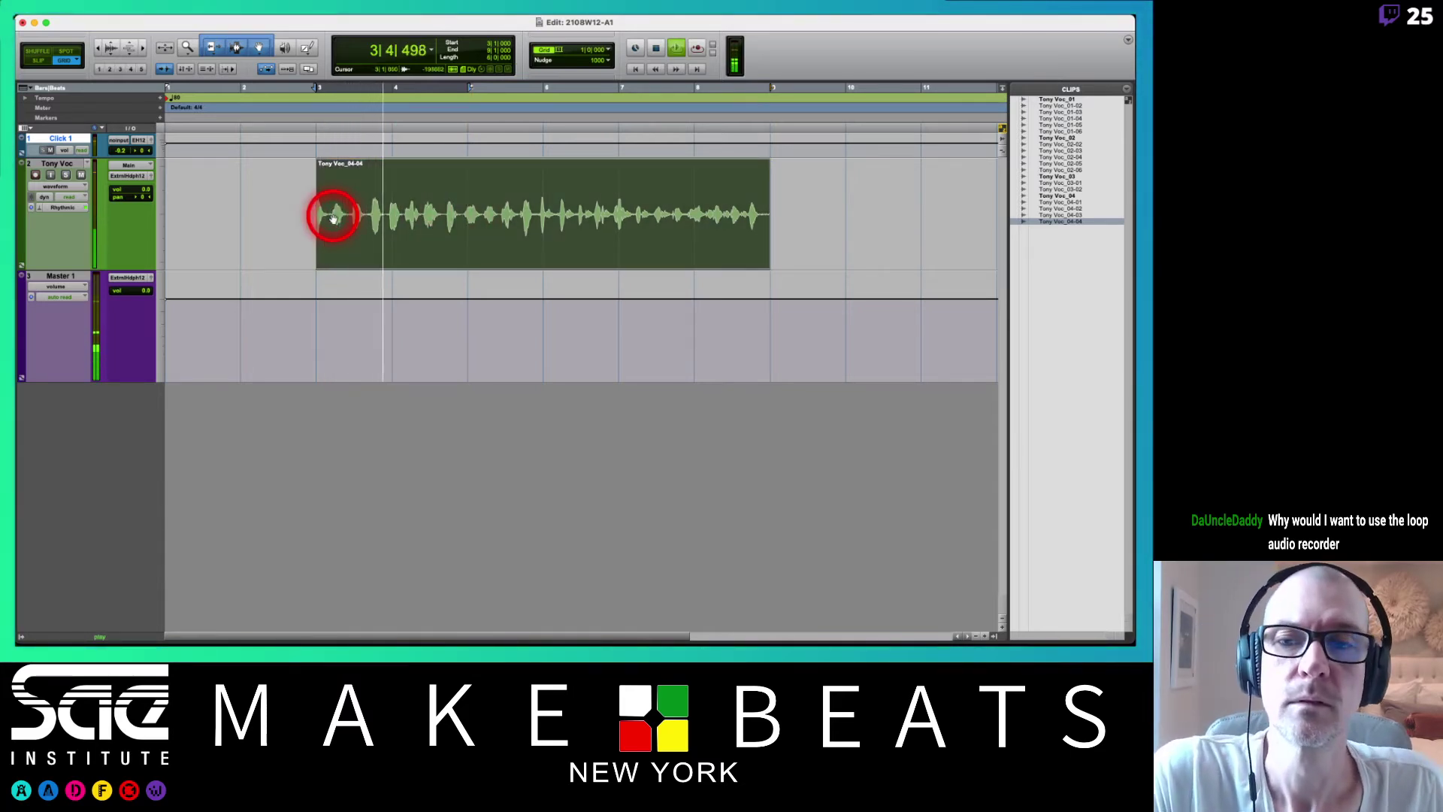
key(space)
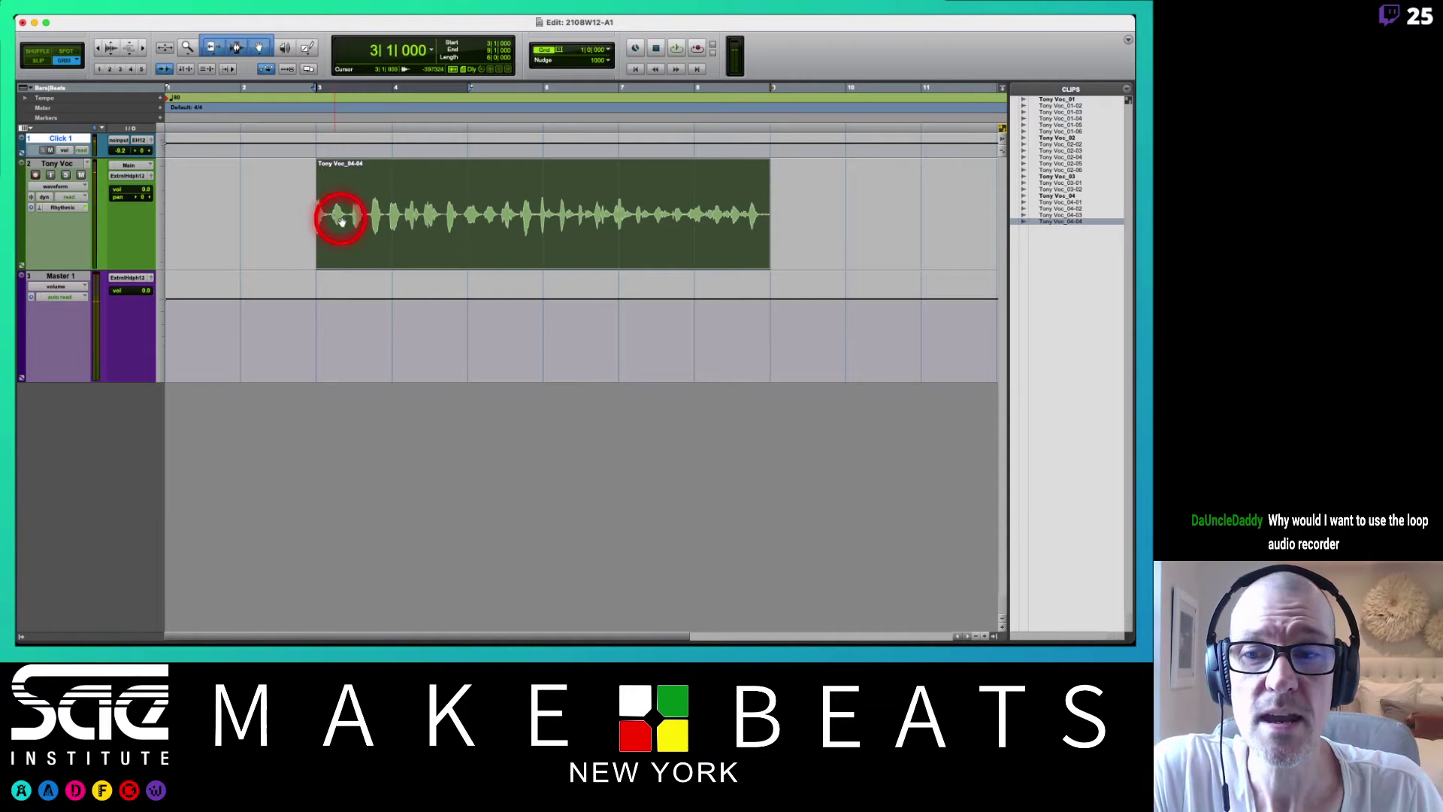
- Extend the vocal clip's start slightly before bar 3, to about 2|4|740
click(310, 86)
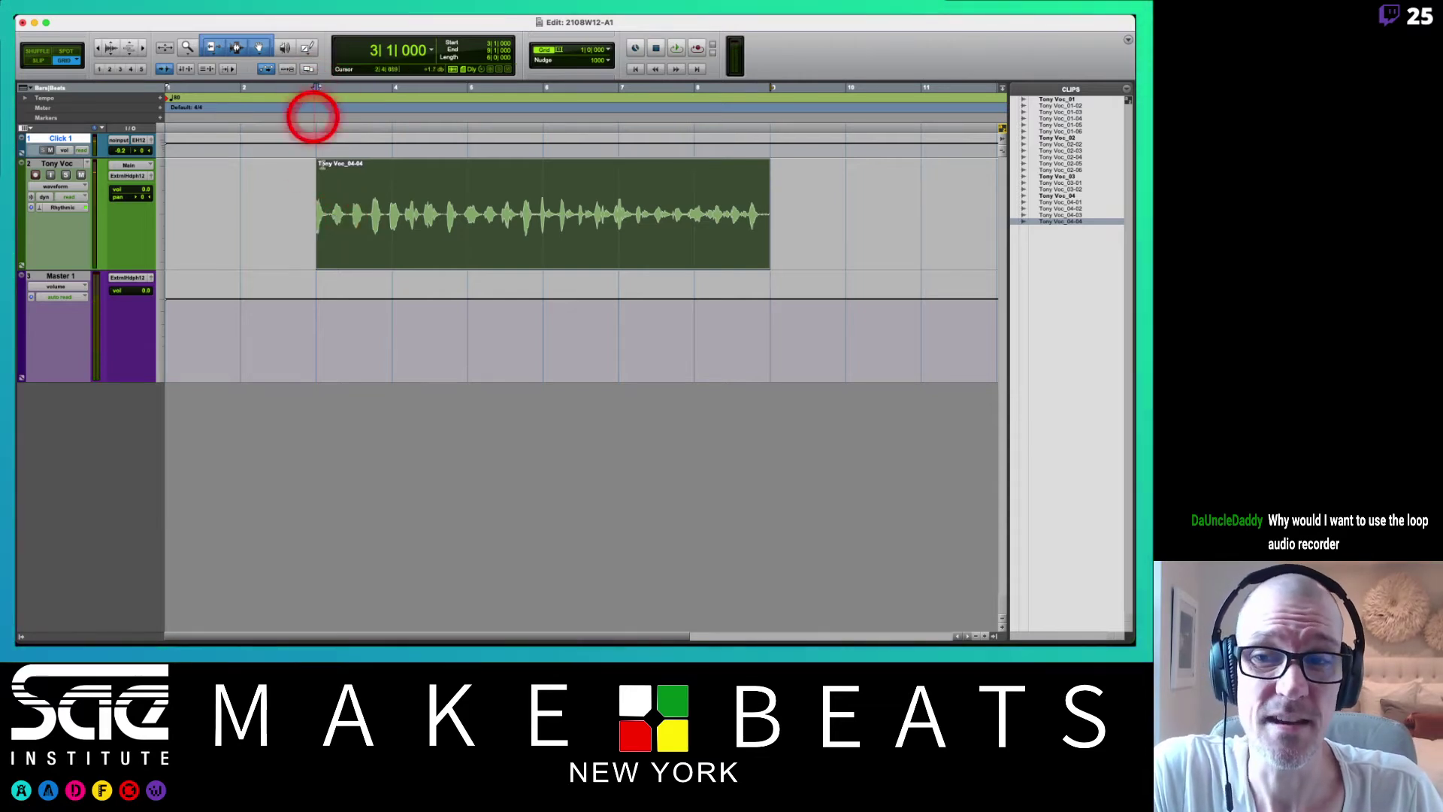
click(356, 232)
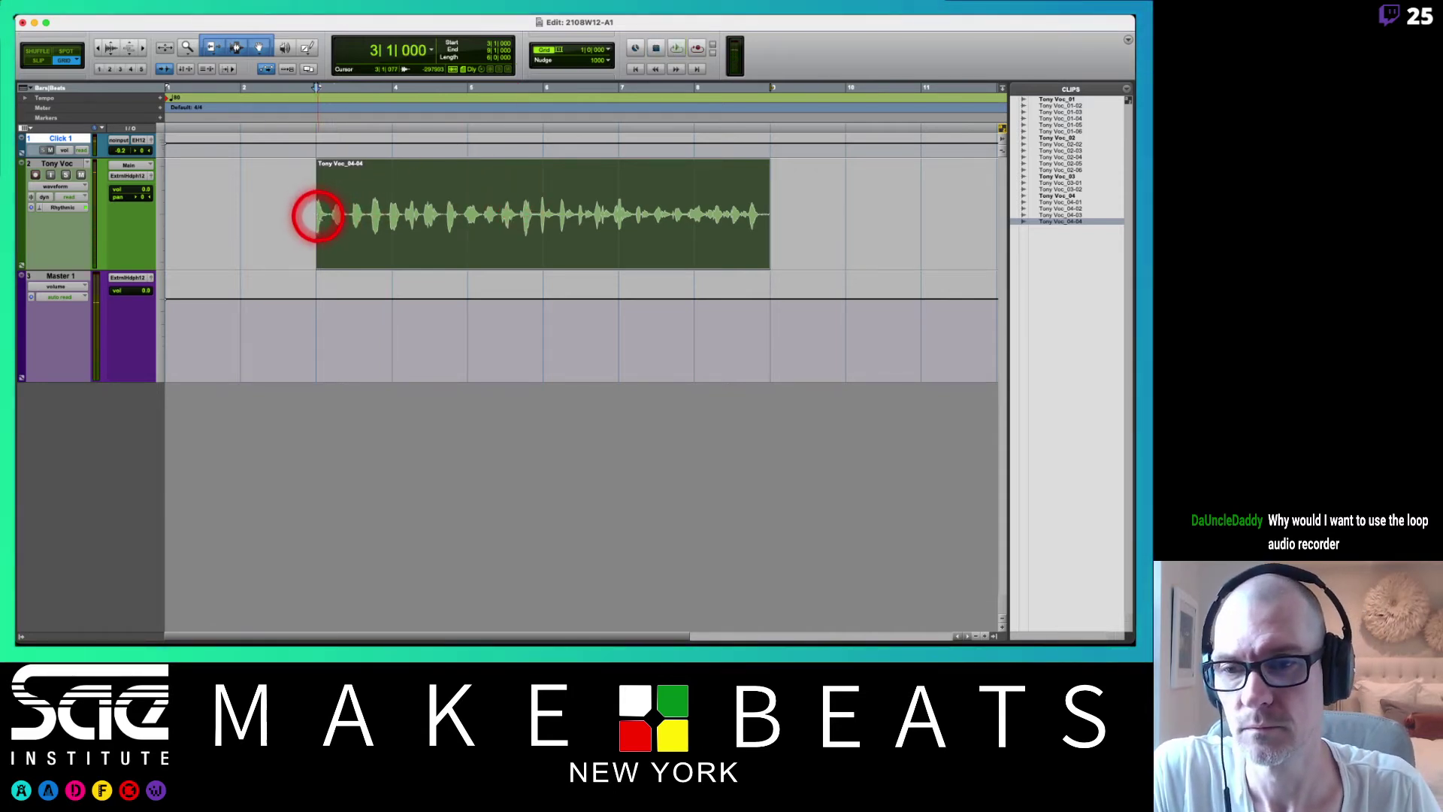
drag(318, 216, 313, 217)
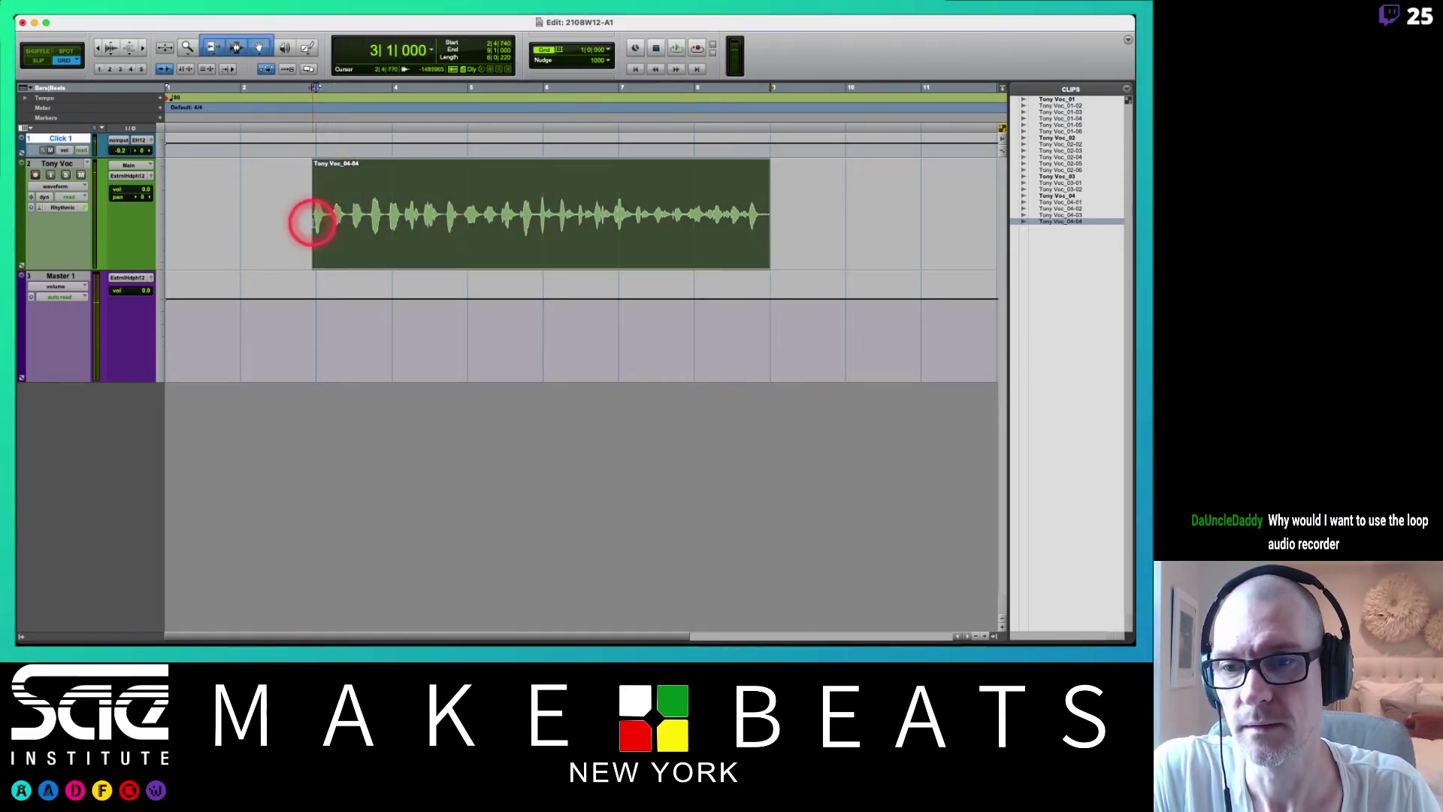
- Play the extended clip while switching the edit mode to Slip and muting the Click 1 track
click(303, 203)
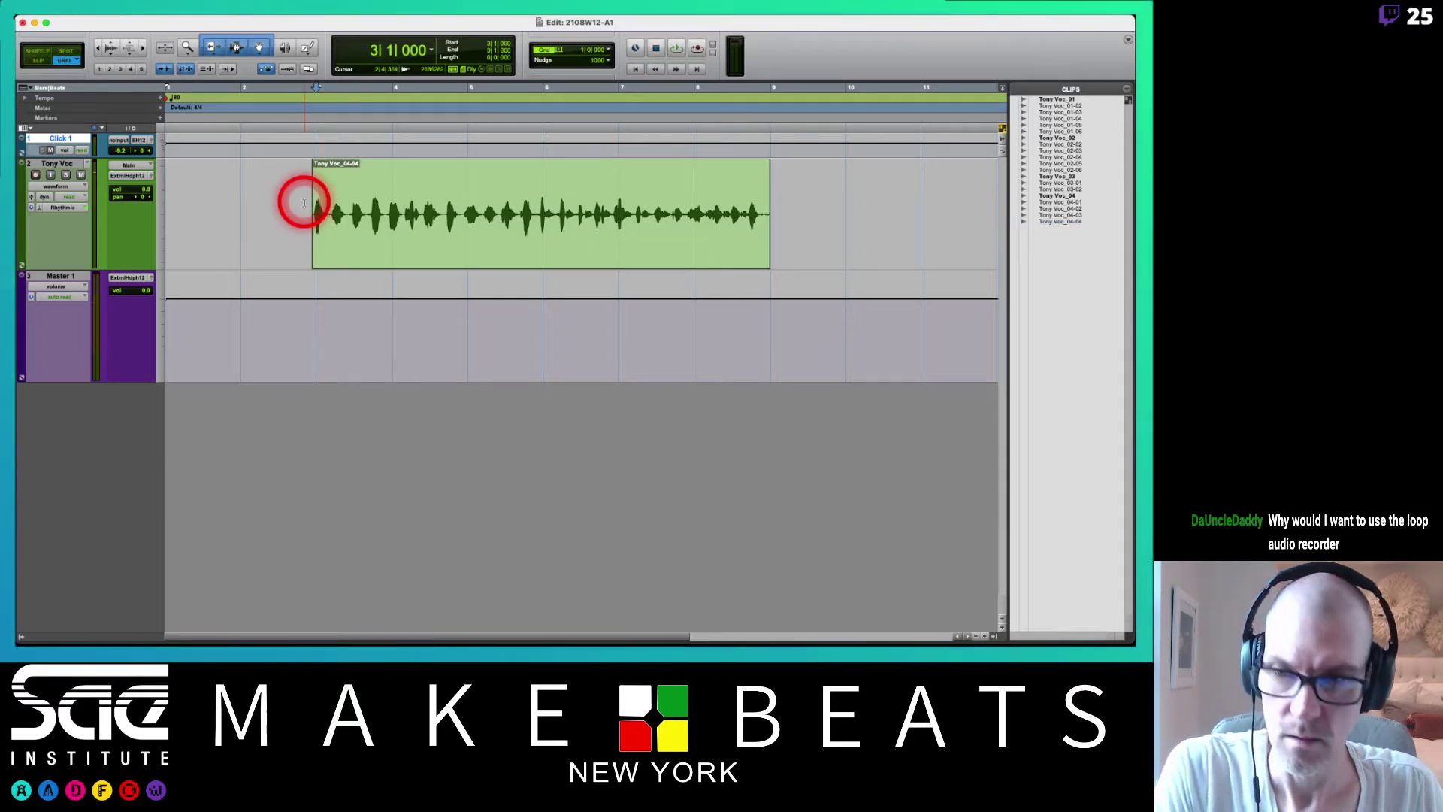
key(space)
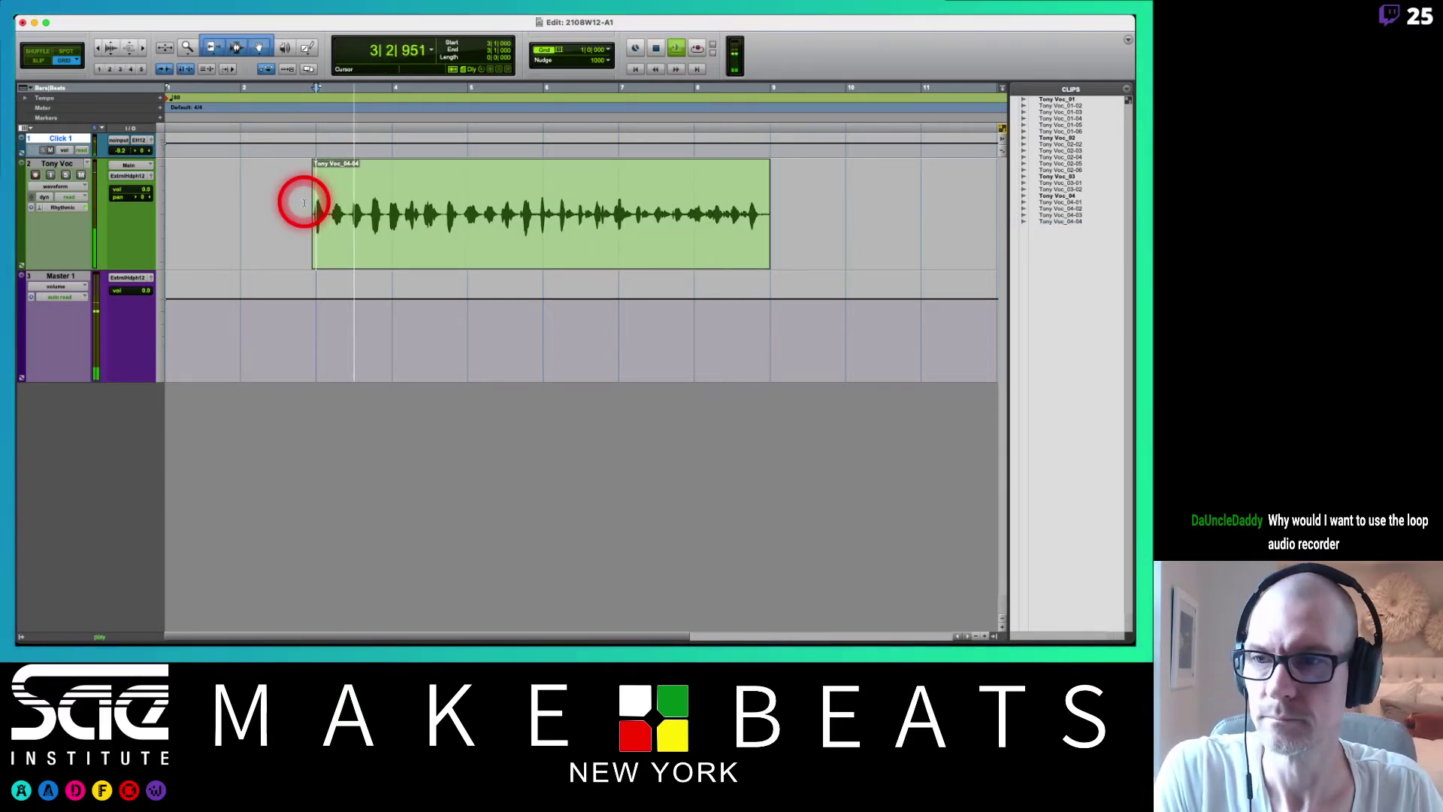
key(F2)
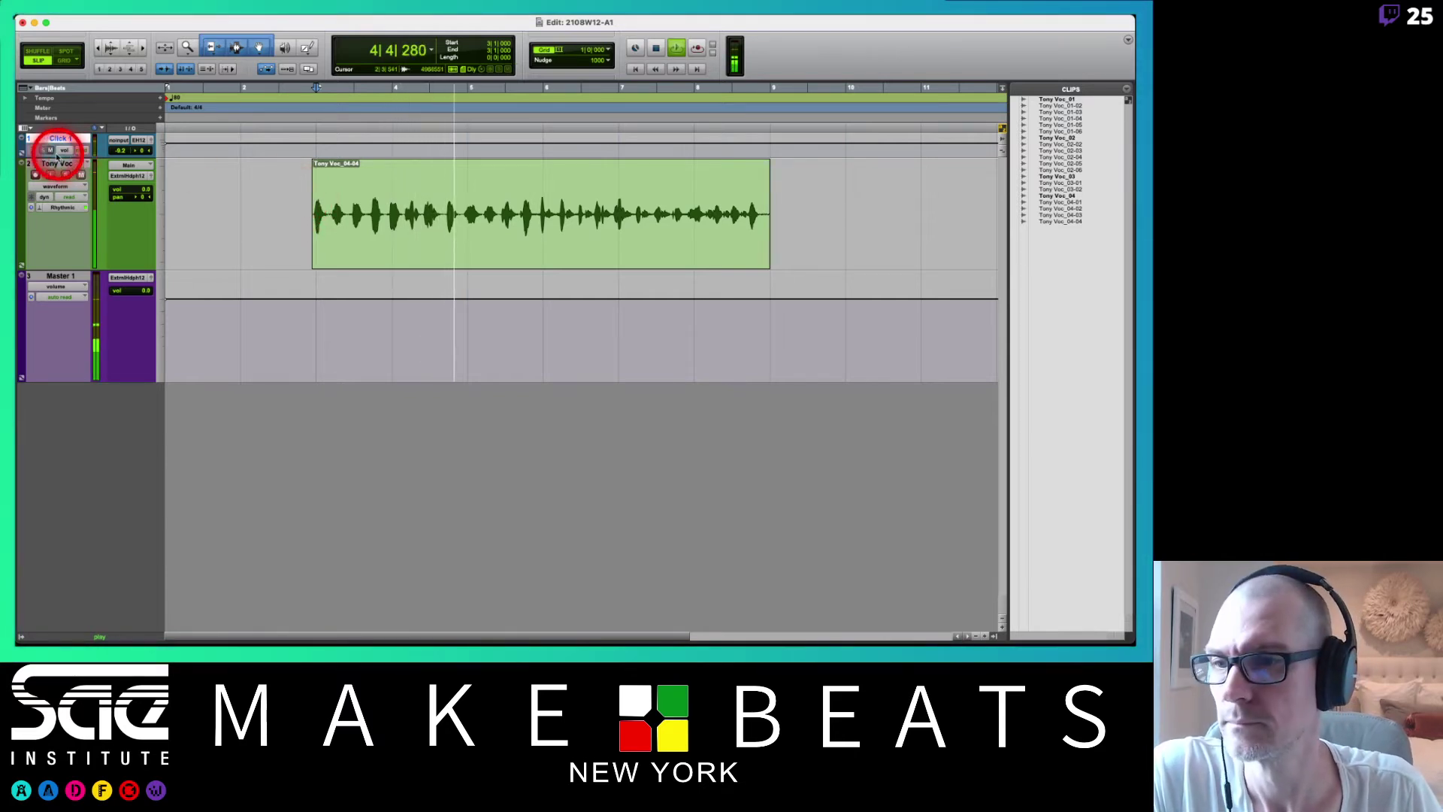
click(60, 149)
click(379, 179)
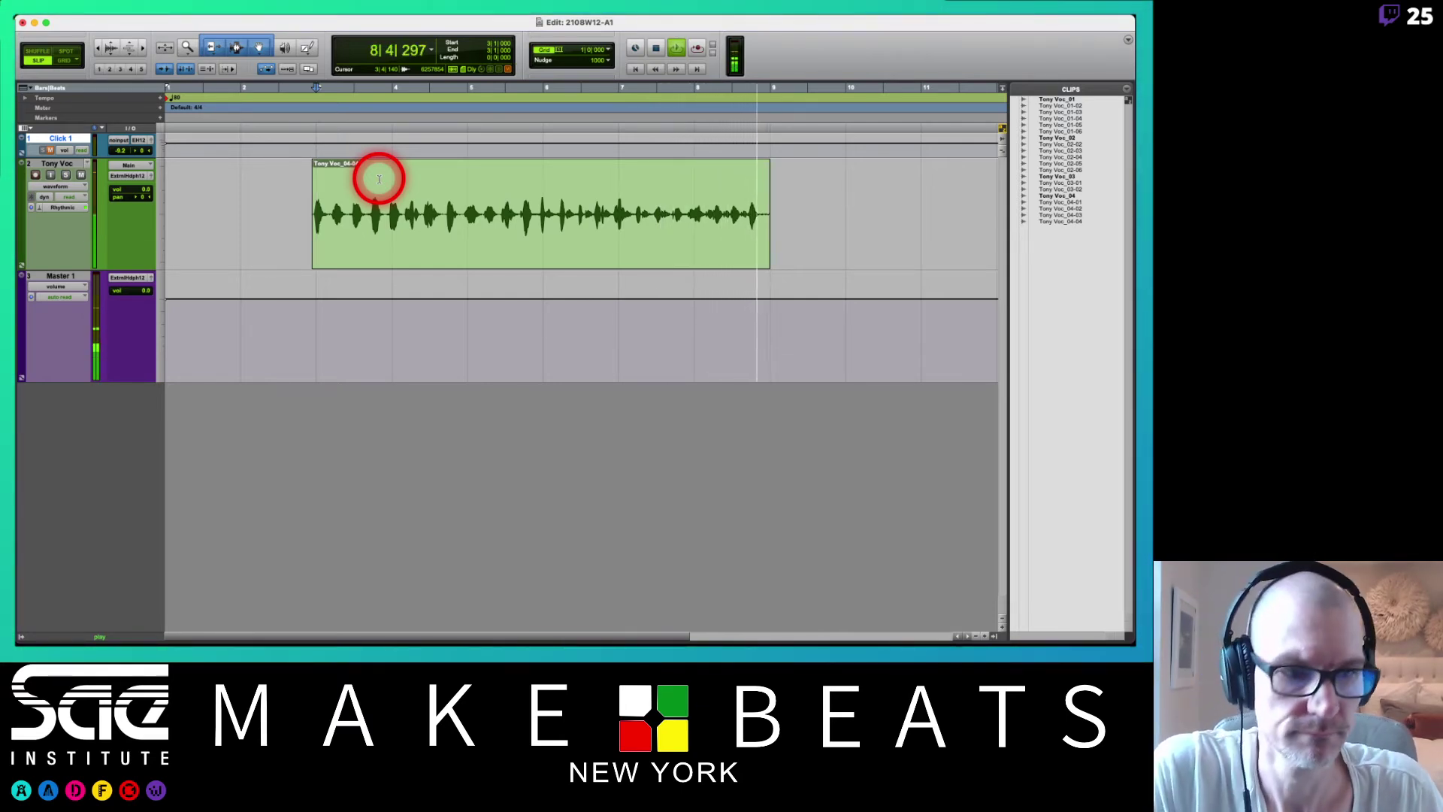
key(space)
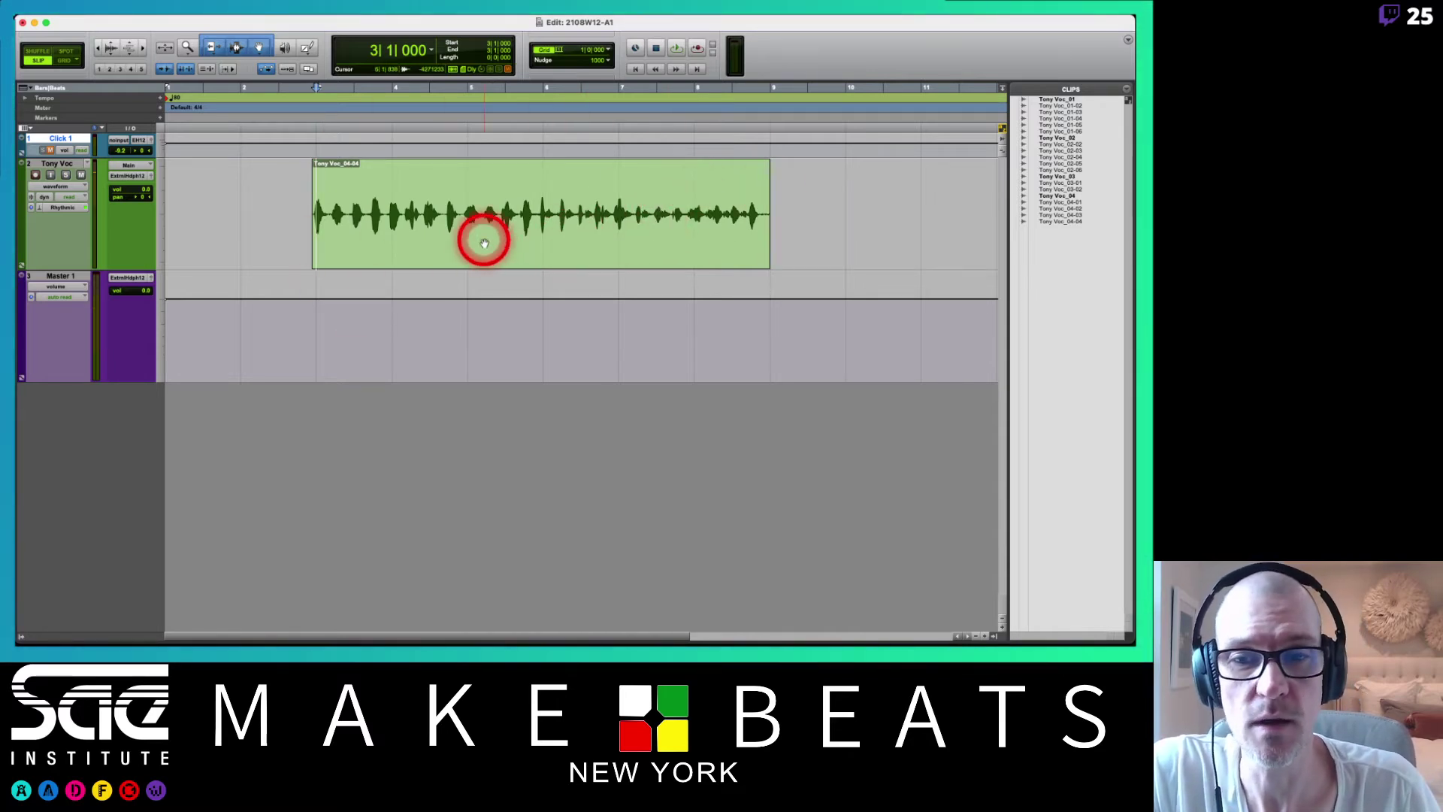
- View the vocal track's playlist options without choosing one
click(89, 164)
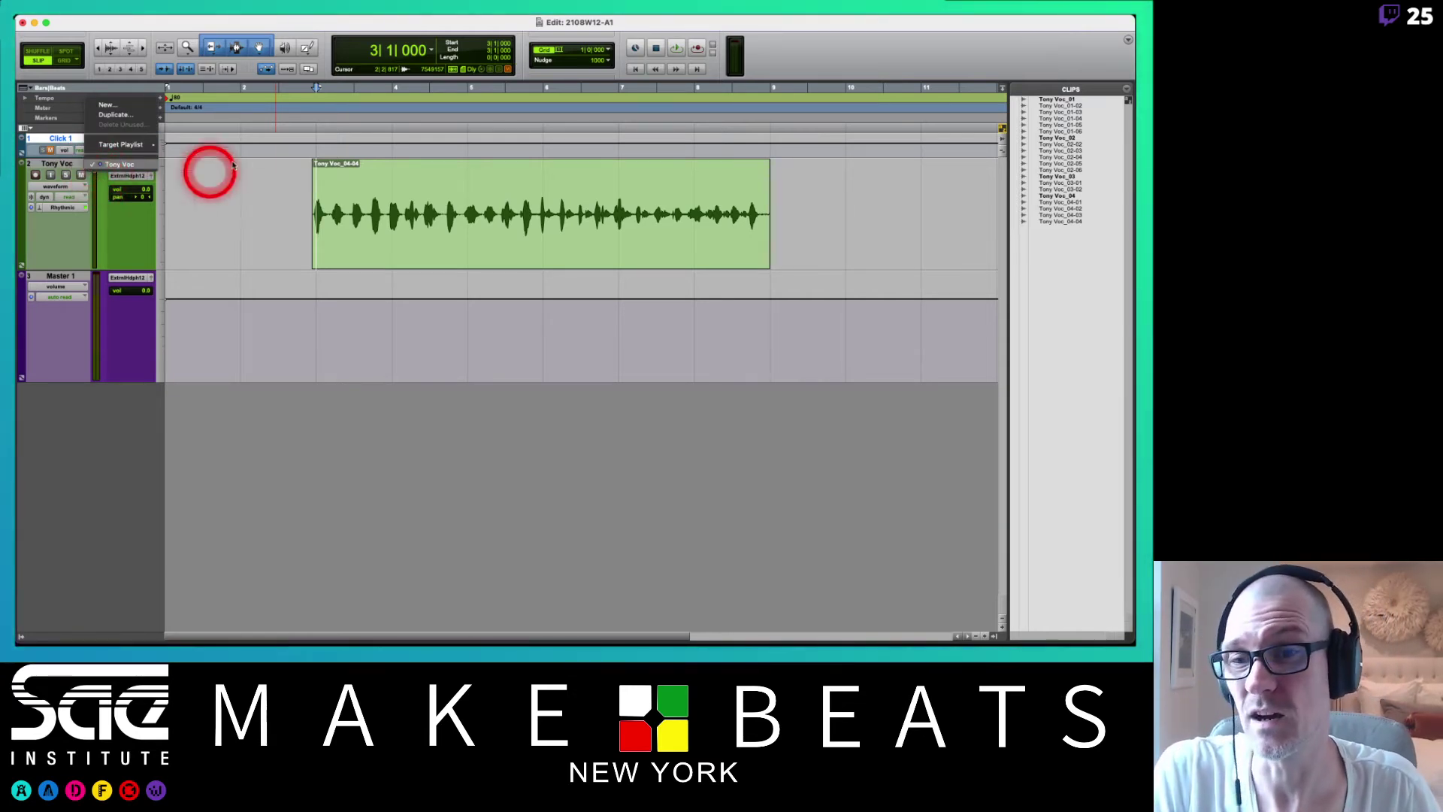
click(299, 211)
click(299, 210)
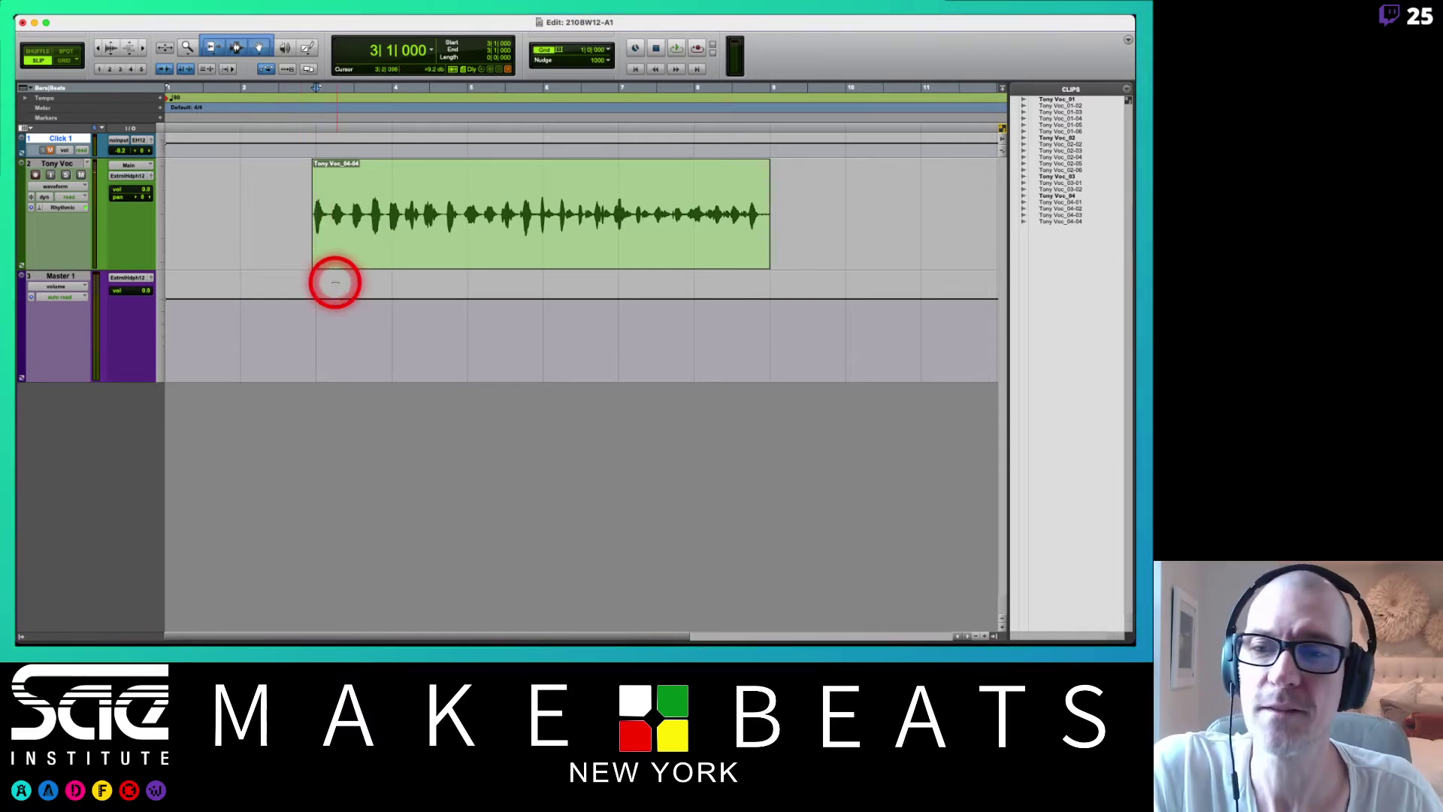
- Play the vocal with the click audible from 2|3|838, and again from 1|4|776
click(343, 263)
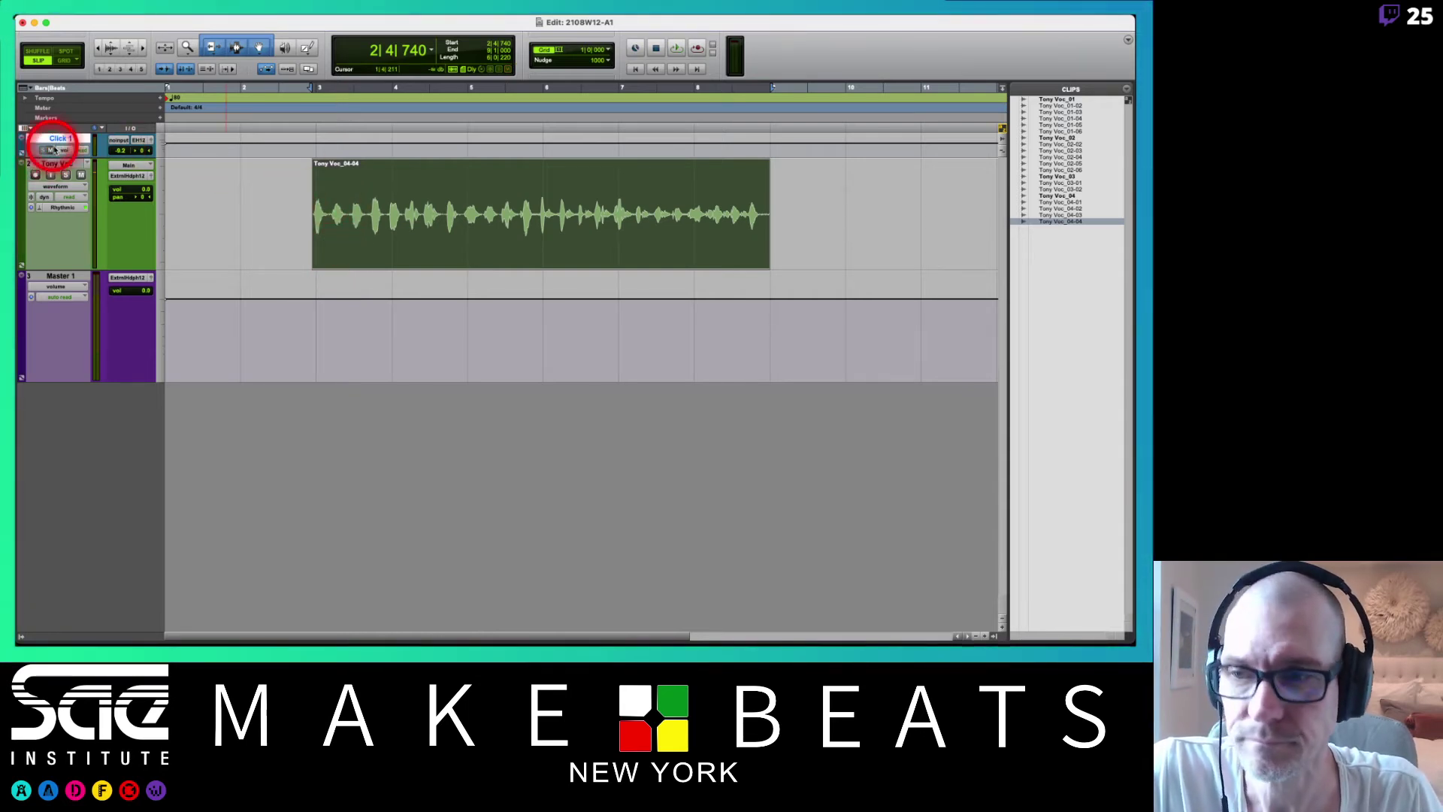
click(295, 183)
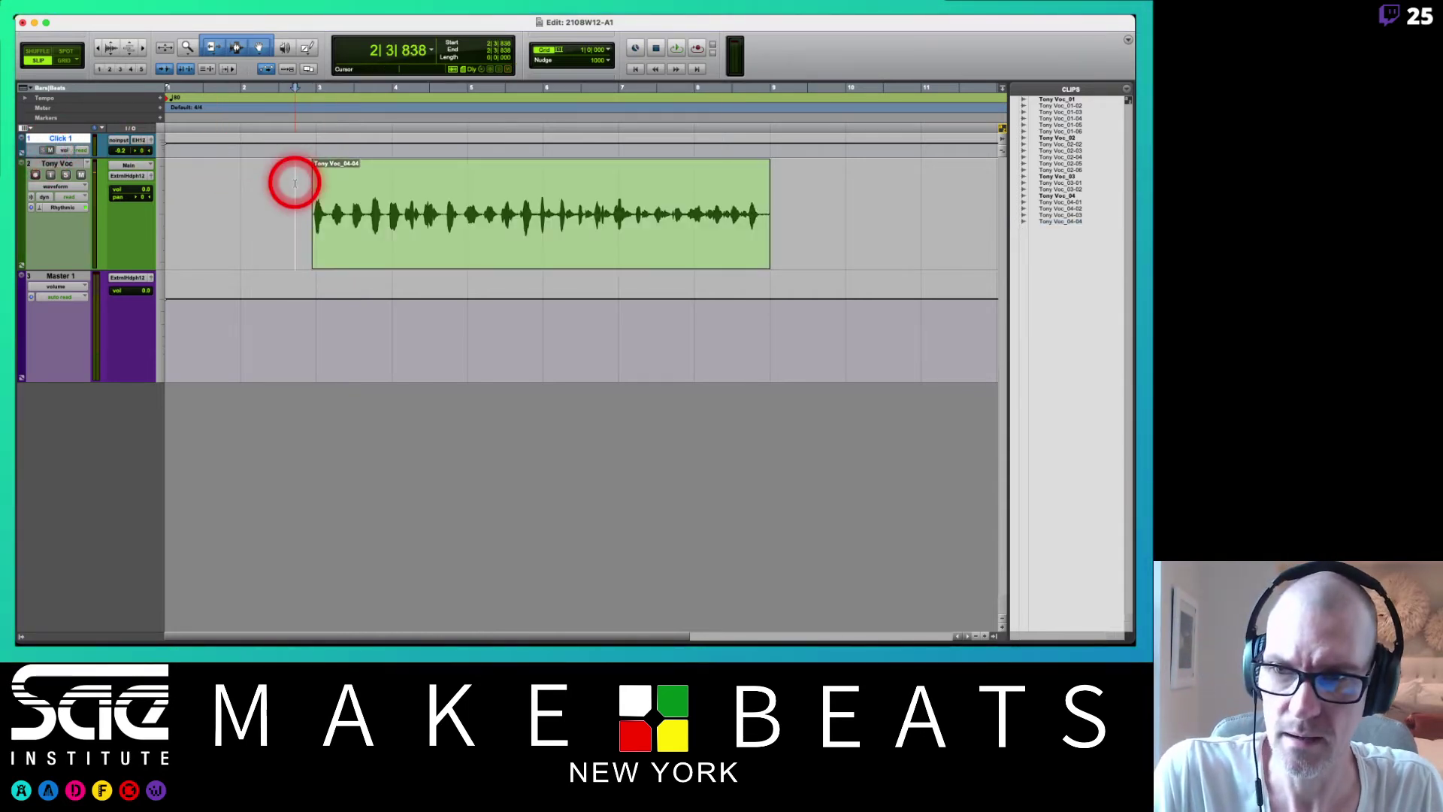
key(space)
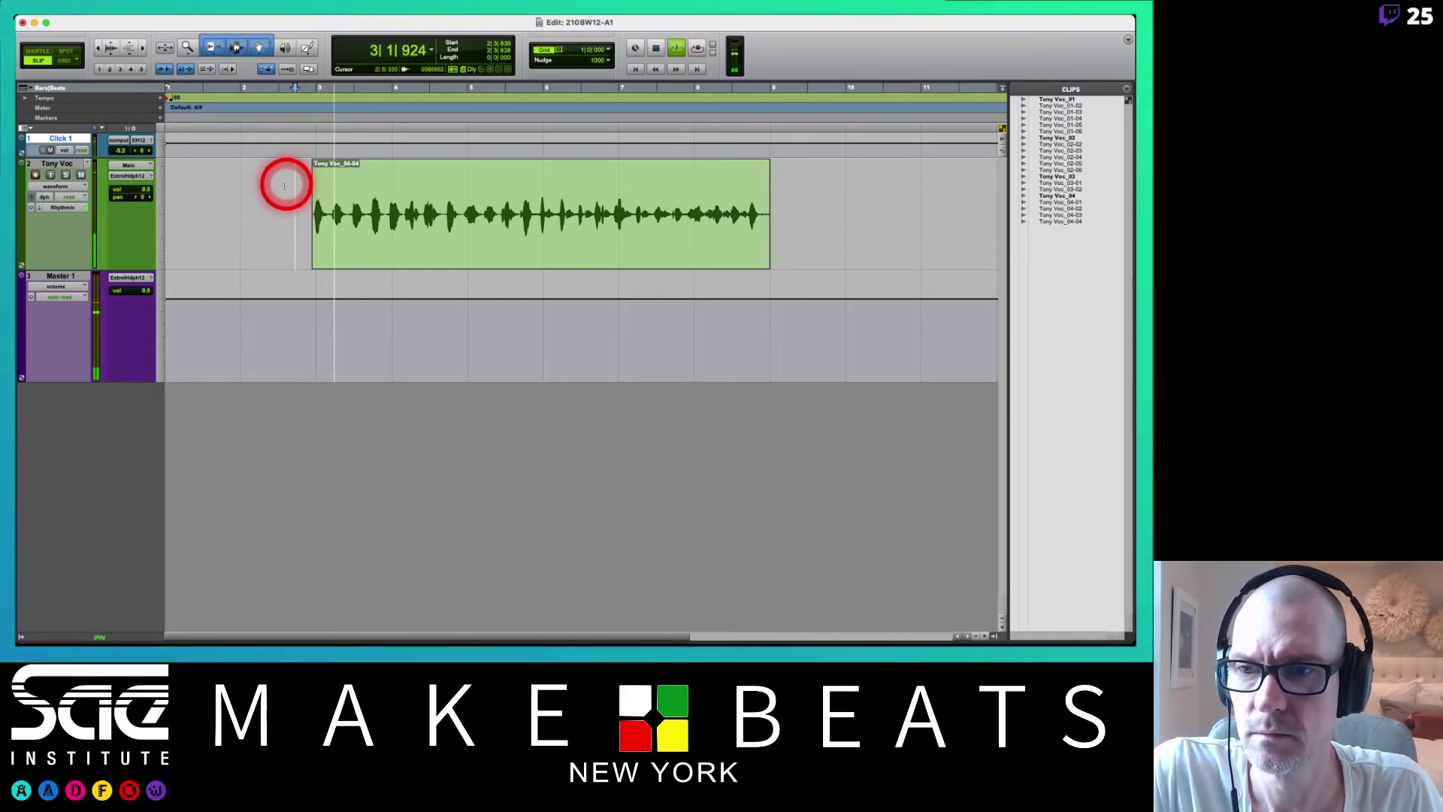
key(space)
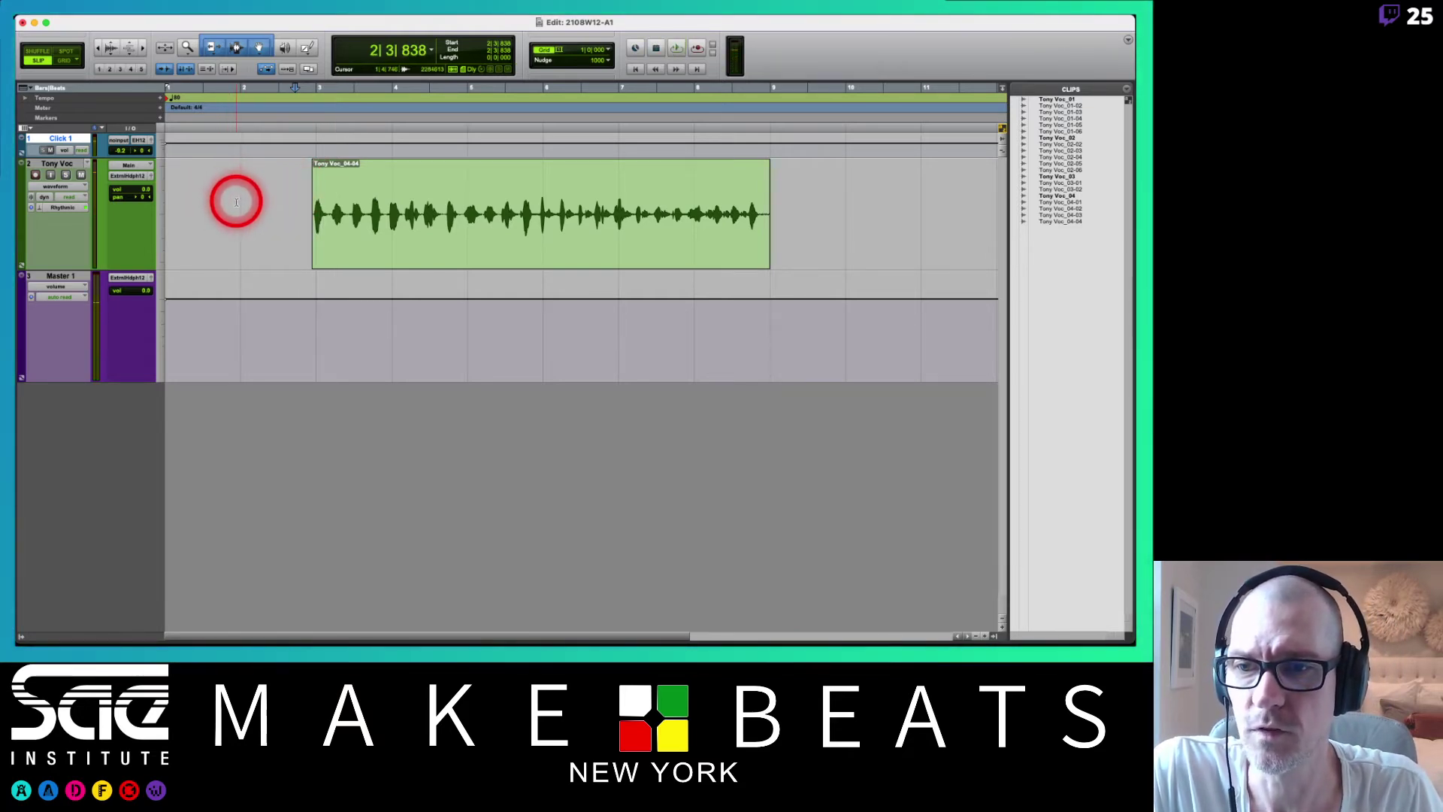
click(236, 202)
key(space)
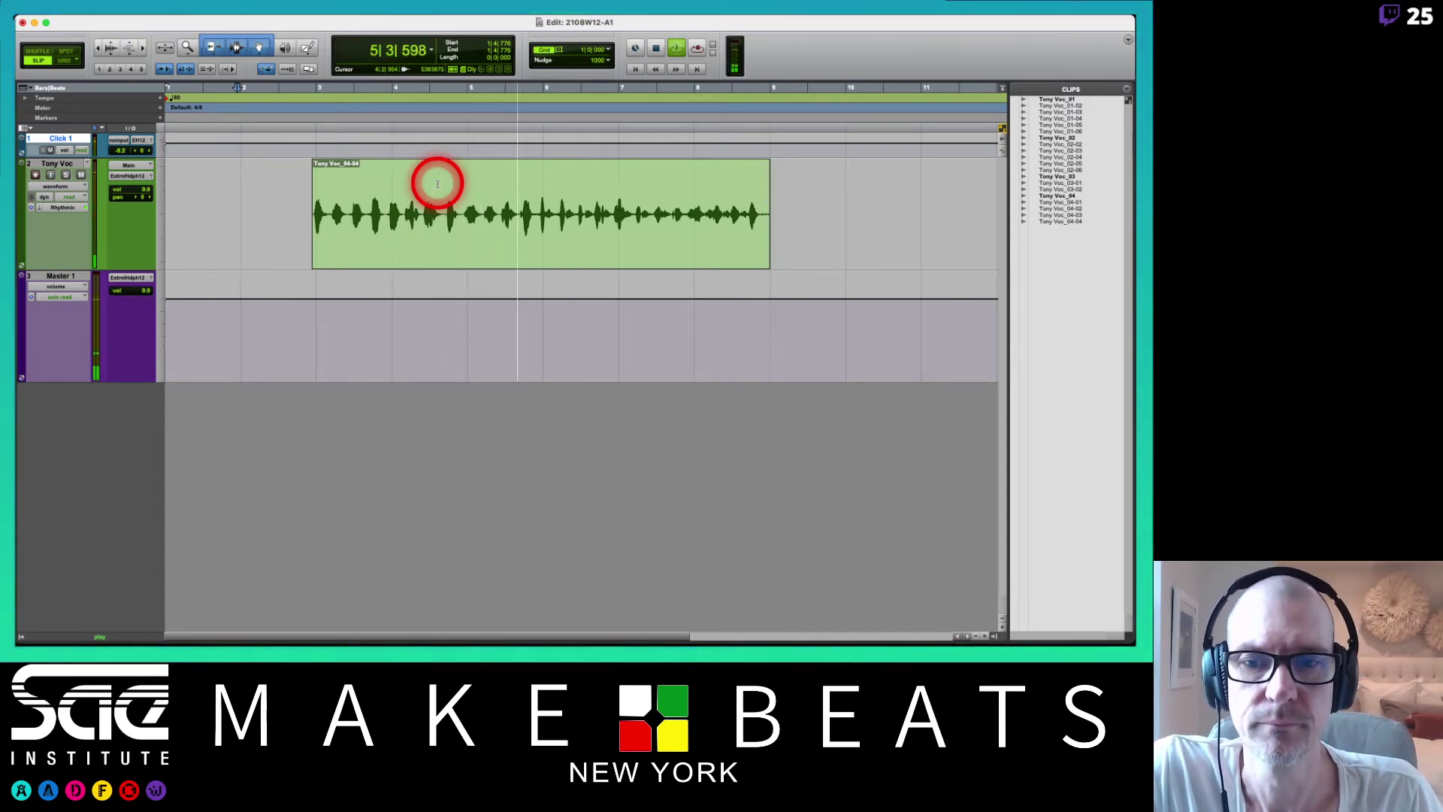
key(space)
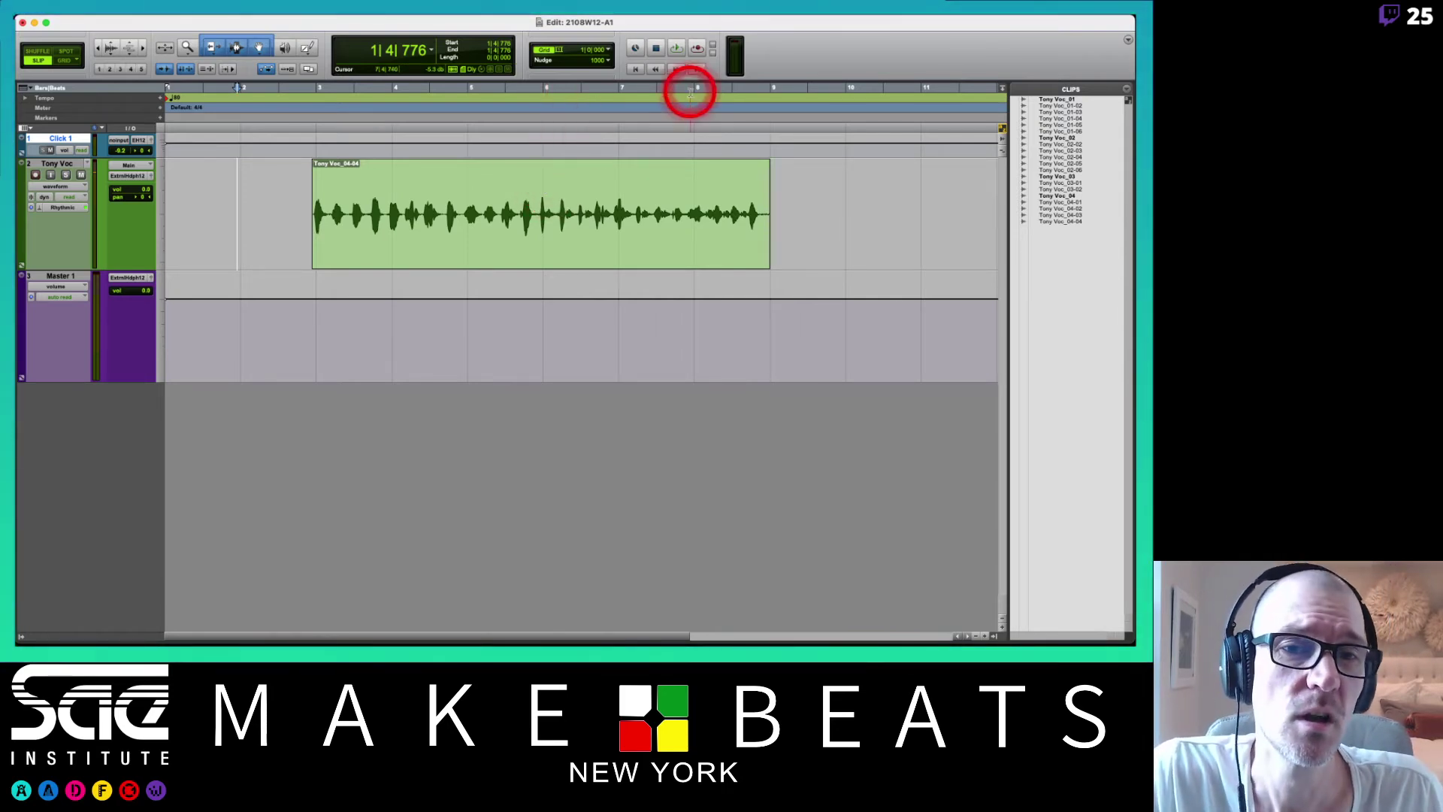
- Try the QuickPunch record mode and return the transport to Normal record mode
right_click(697, 48)
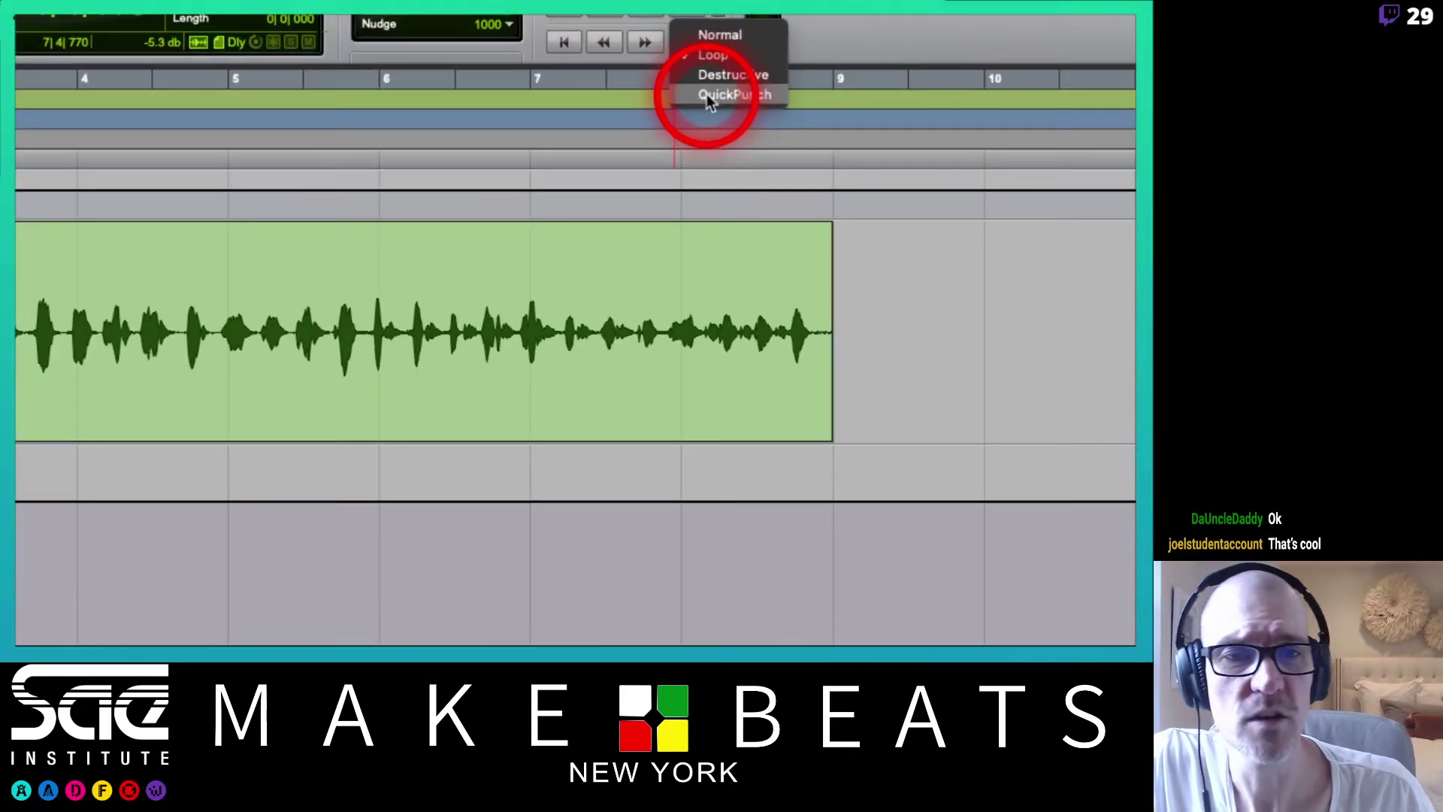
click(706, 93)
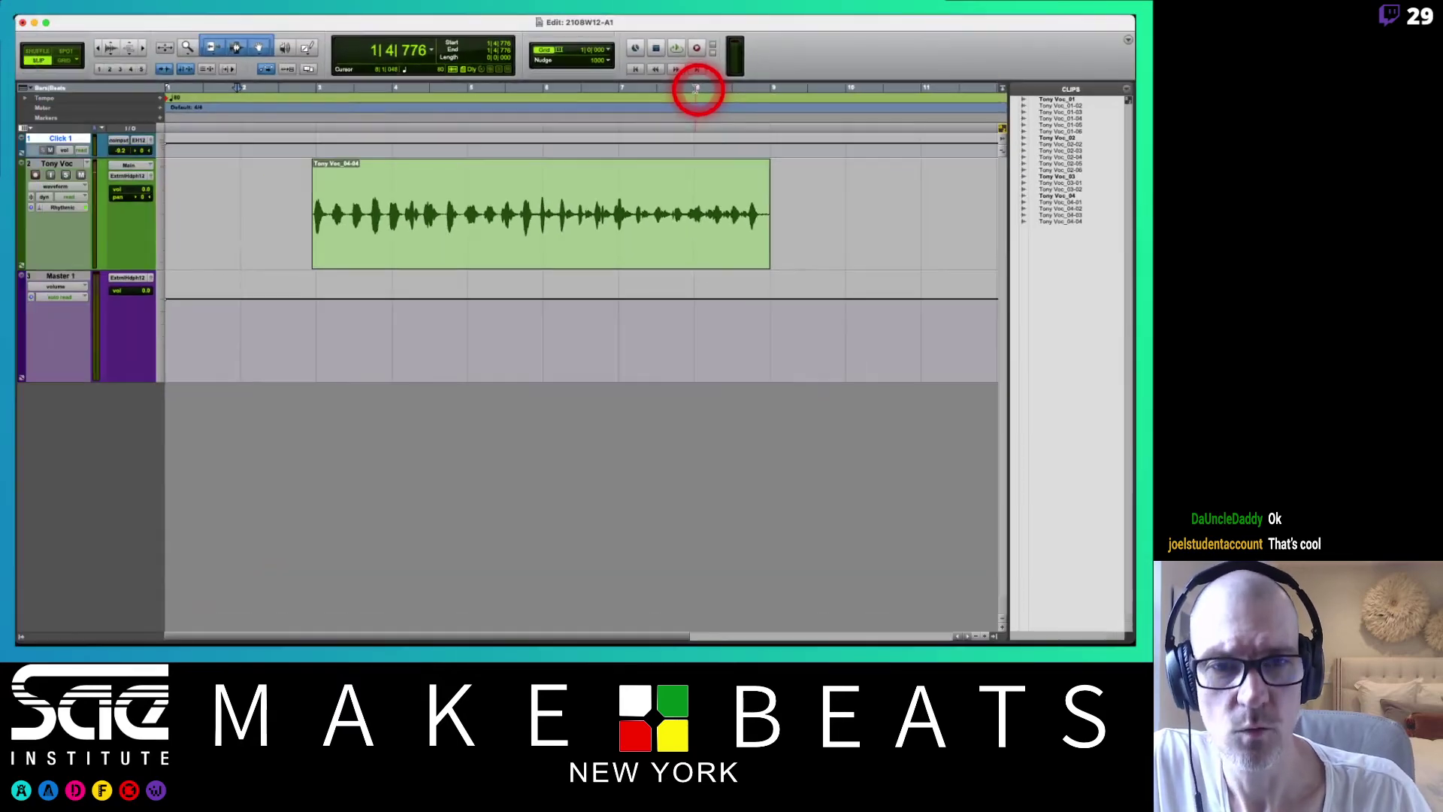
click(697, 50)
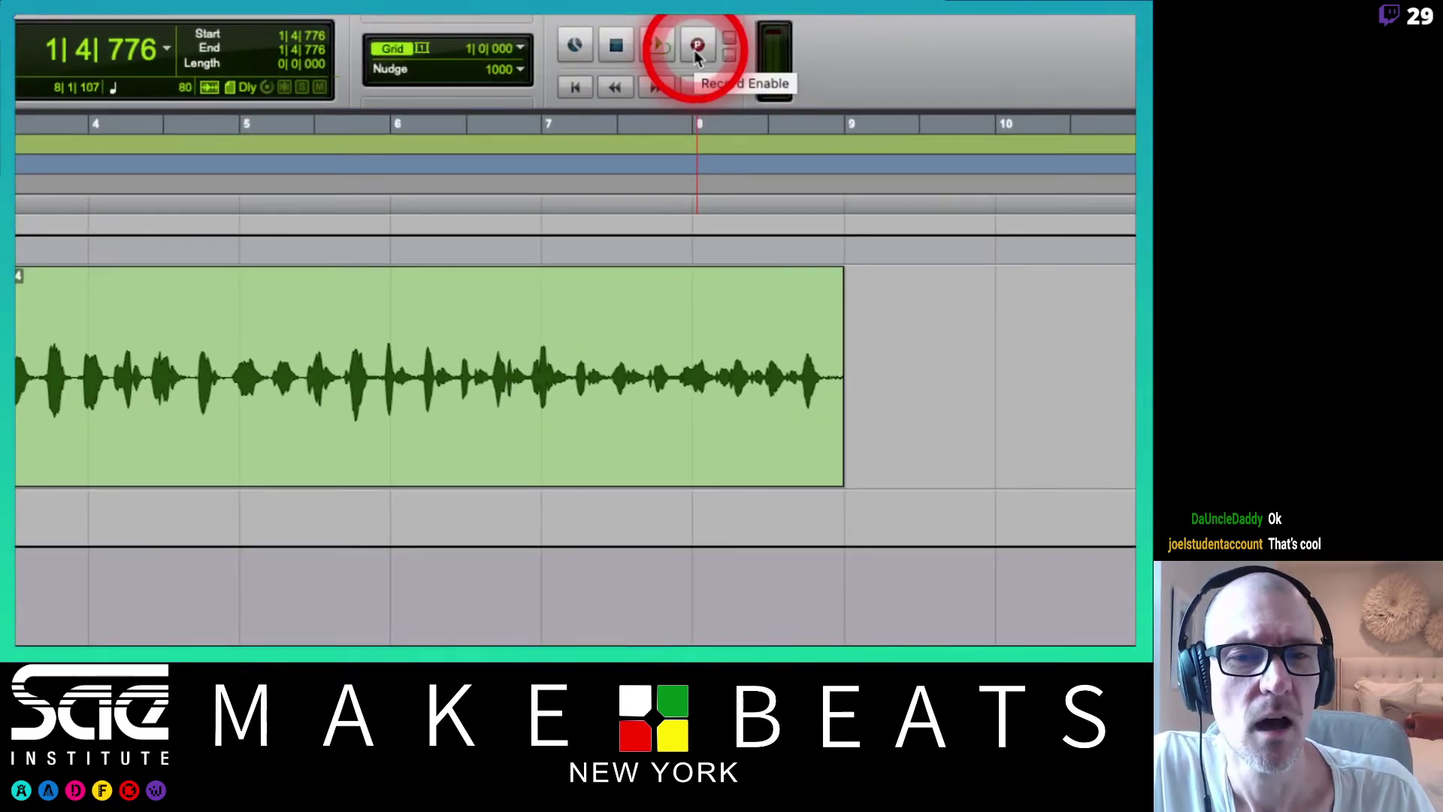
right_click(696, 46)
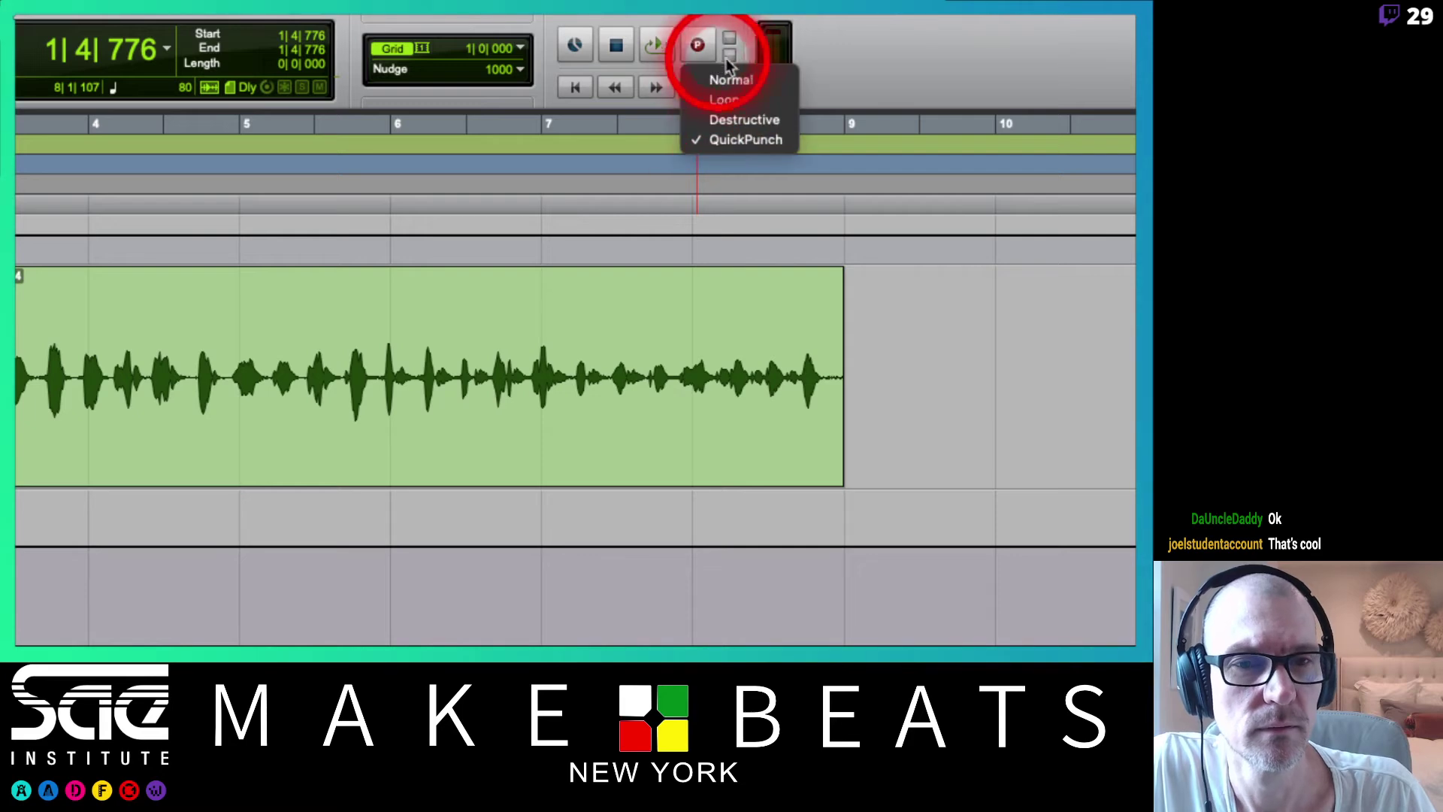
click(729, 79)
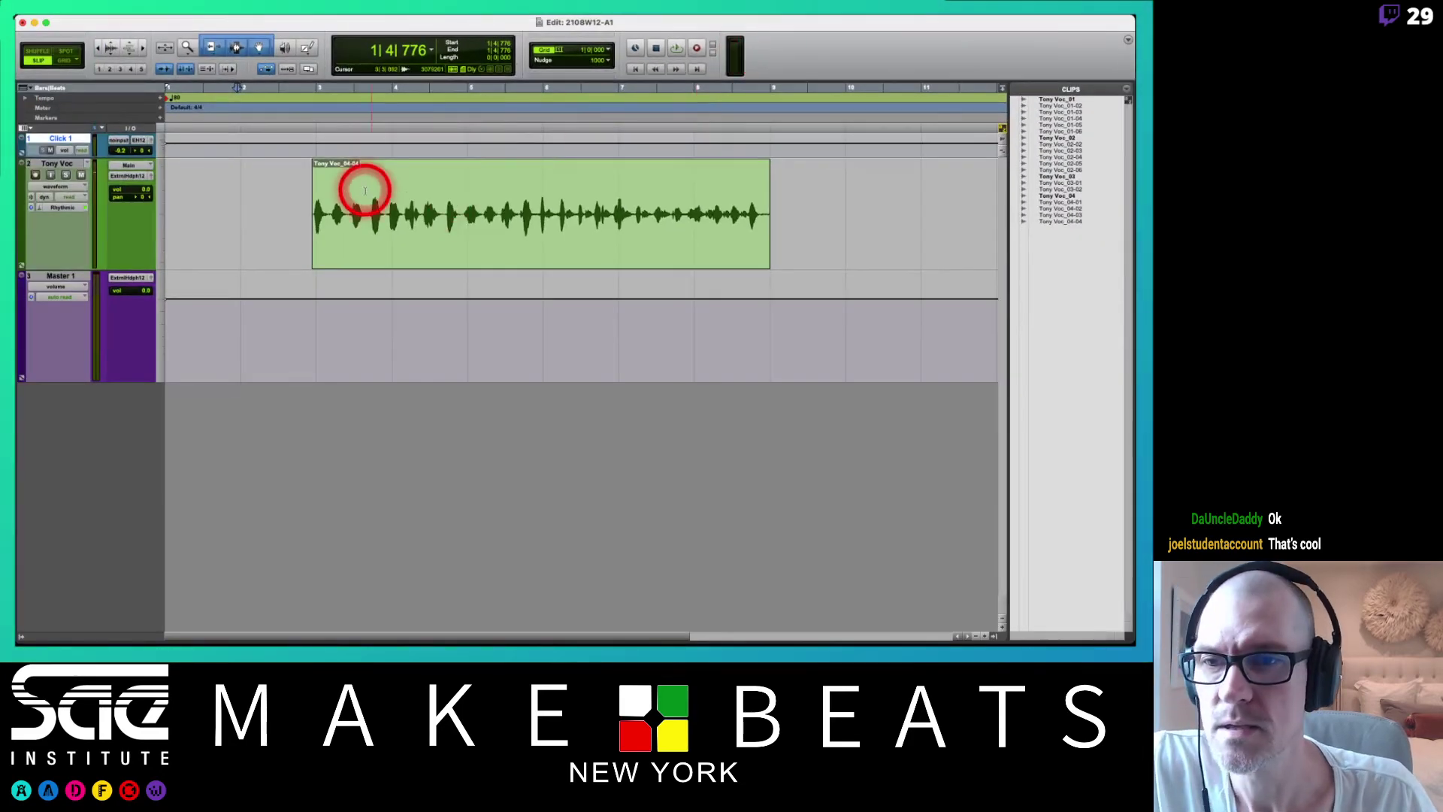
key(t)
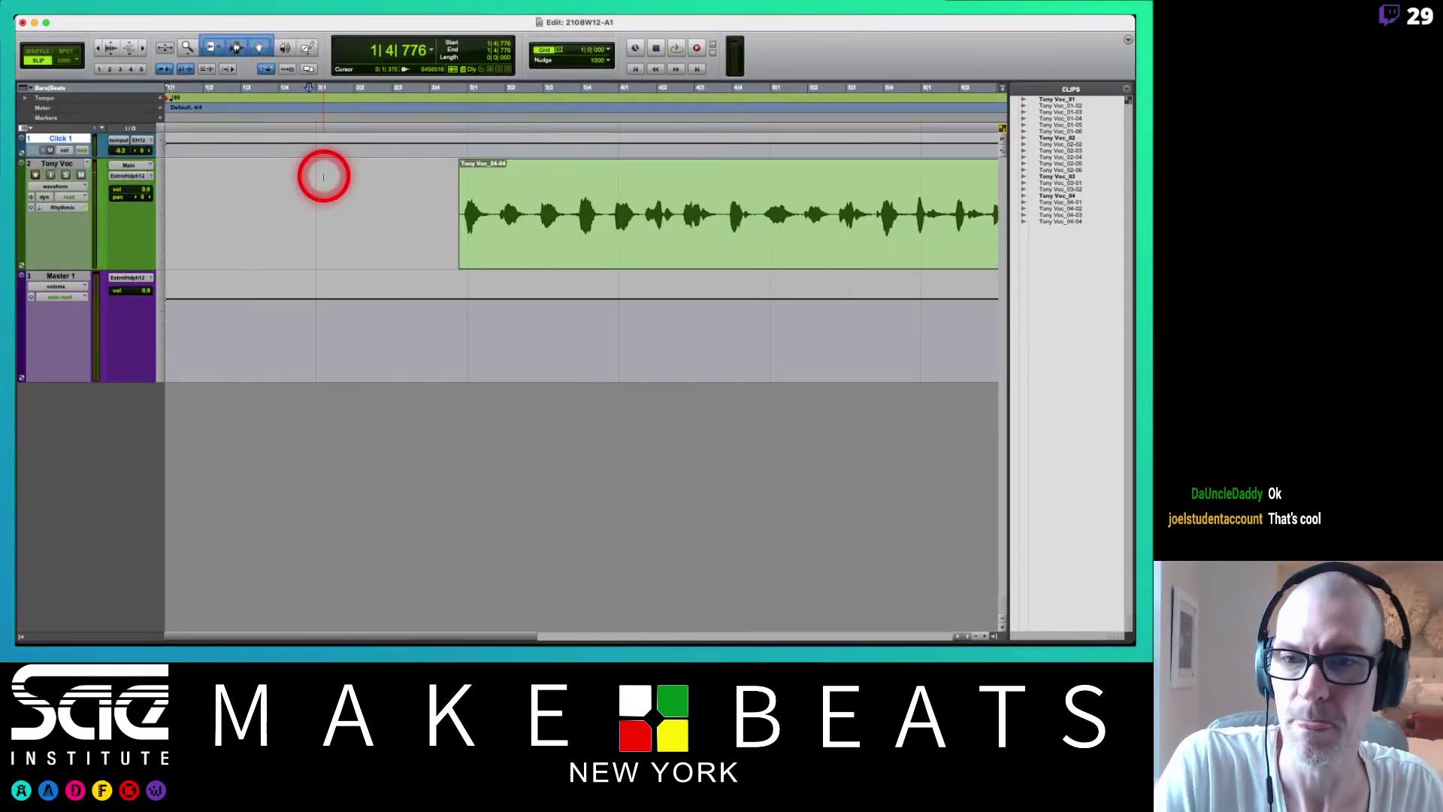
scroll(417, 190, right, 2)
scroll(417, 190, right, 5)
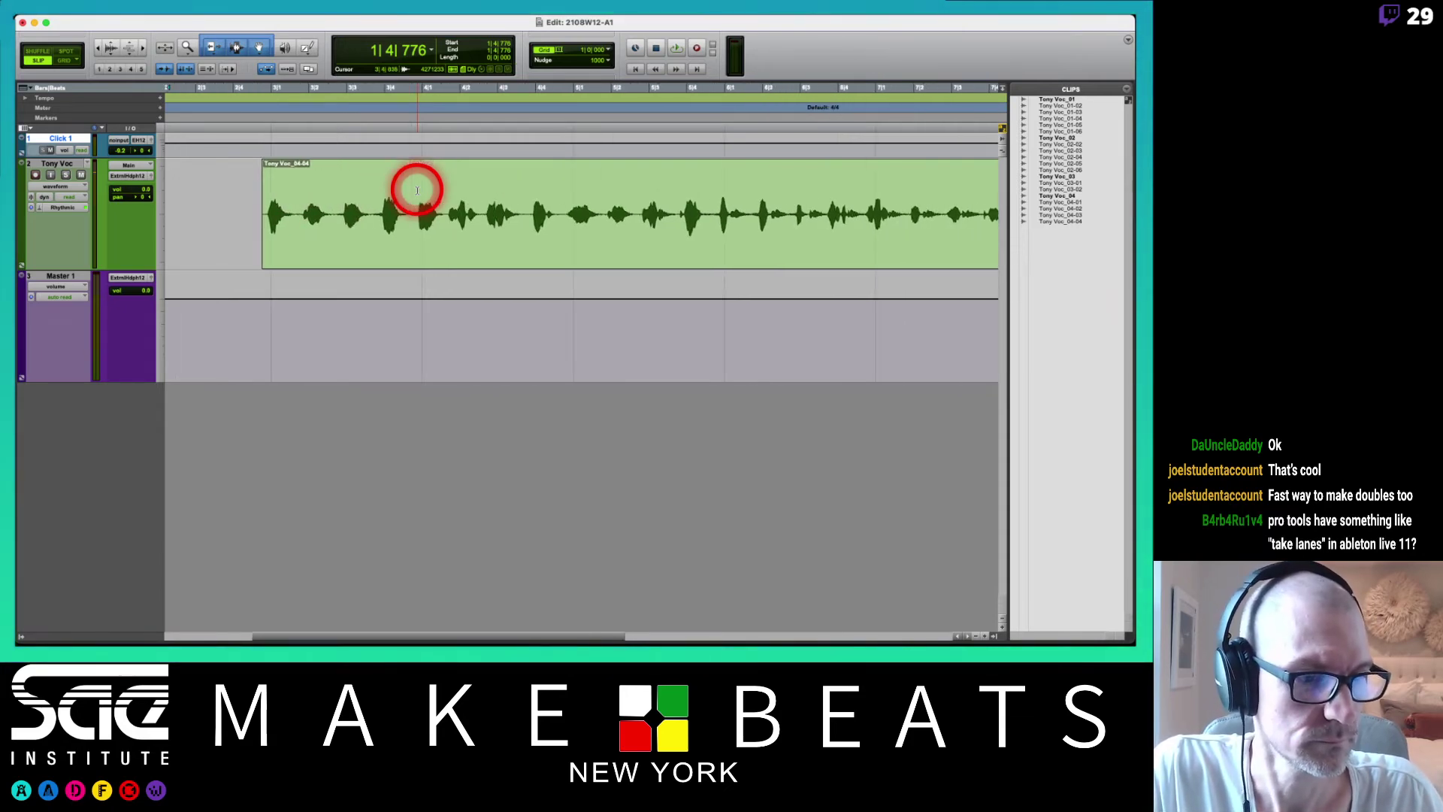
key(r)
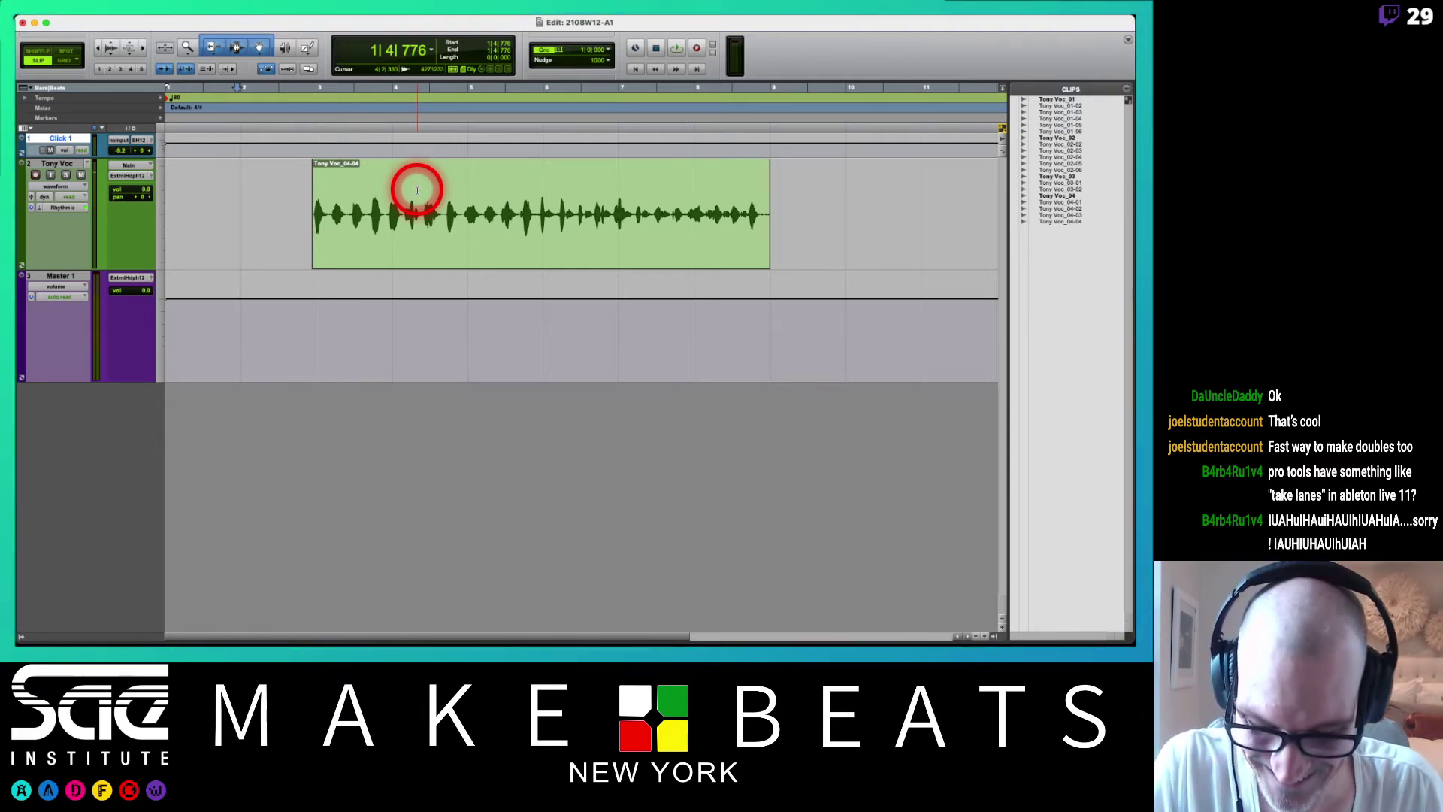
- Switch the edit mode to Spot
key(F3)
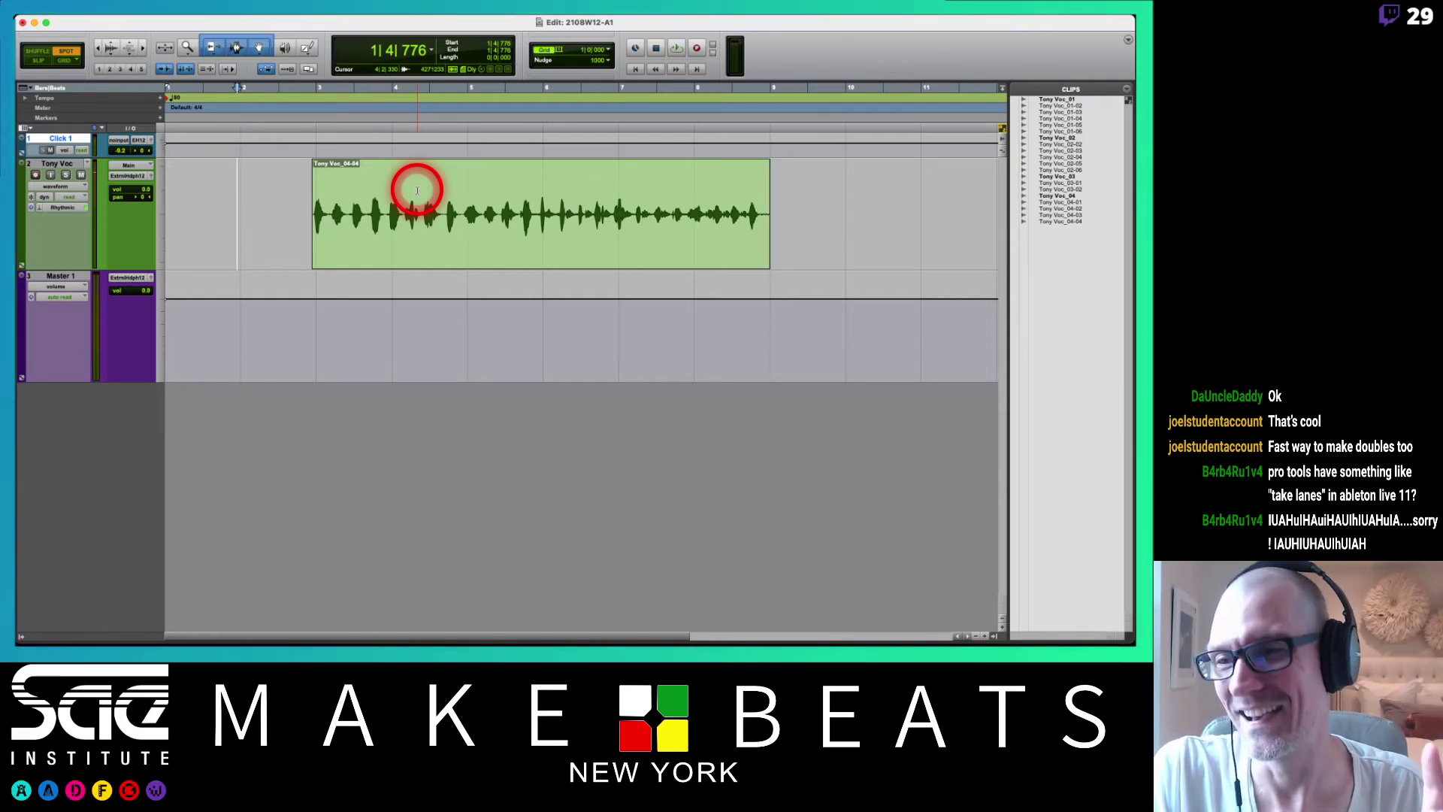
- Switch the edit mode to Slip and record-arm the vocal track for QuickPunch recording
key(F2)
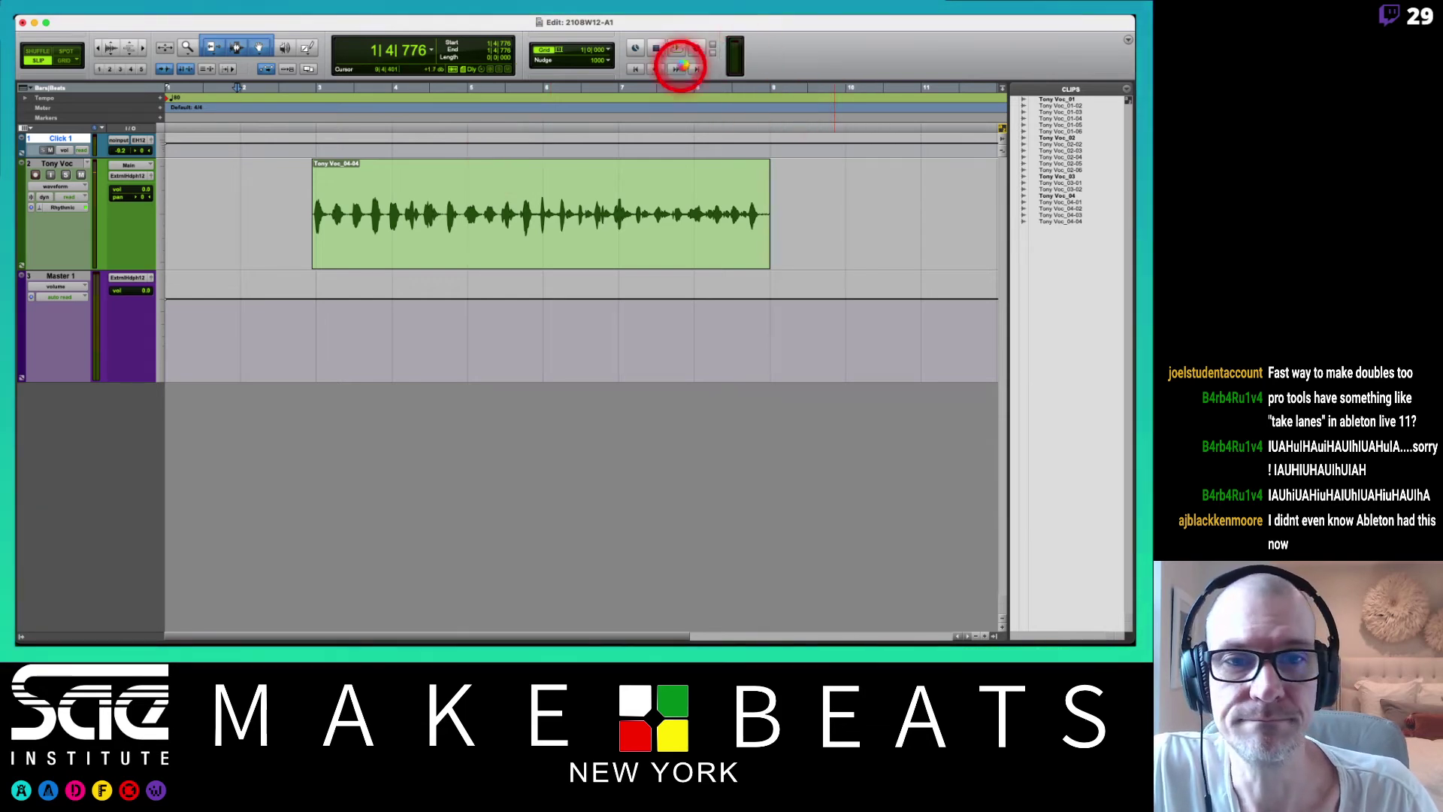
key(super+shift+l)
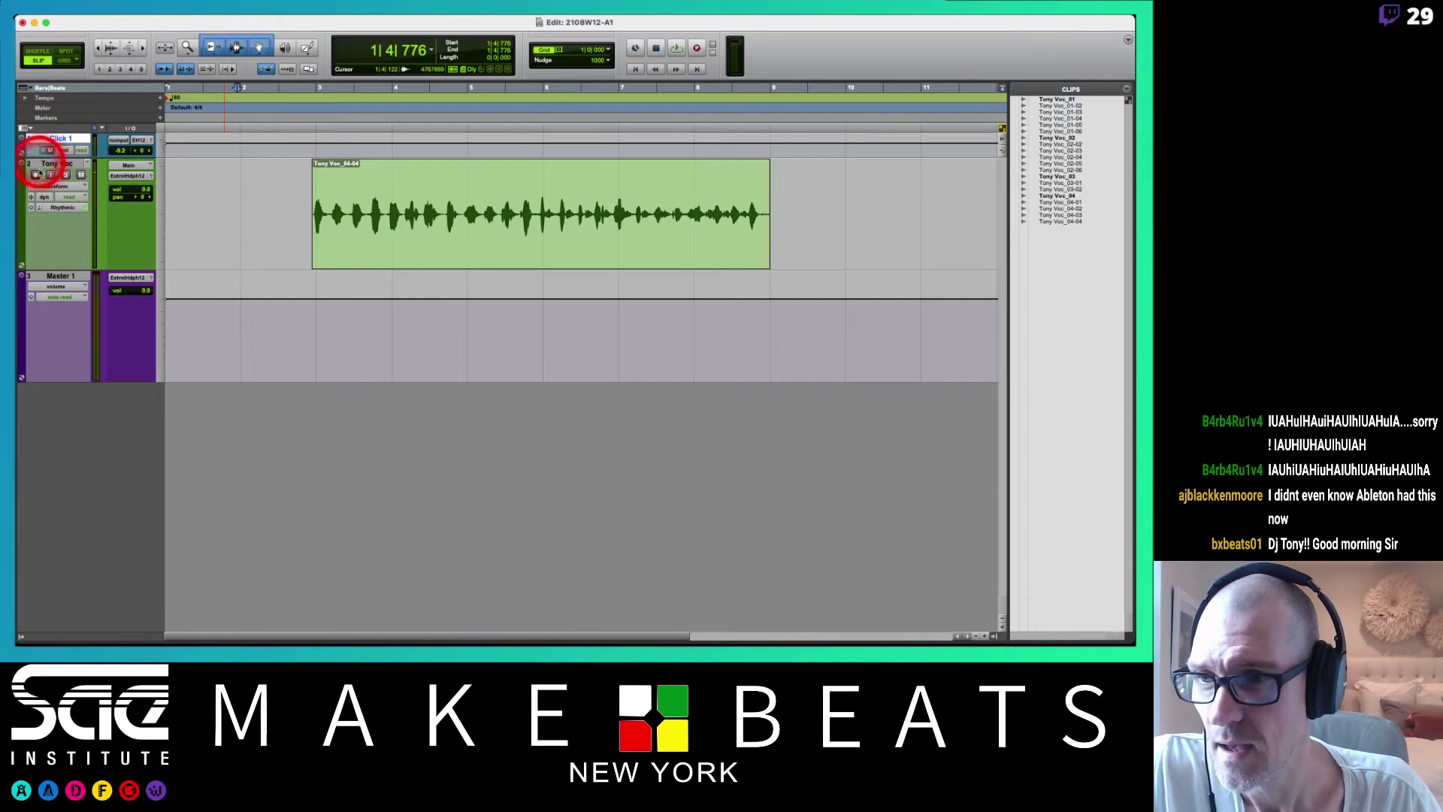
click(35, 174)
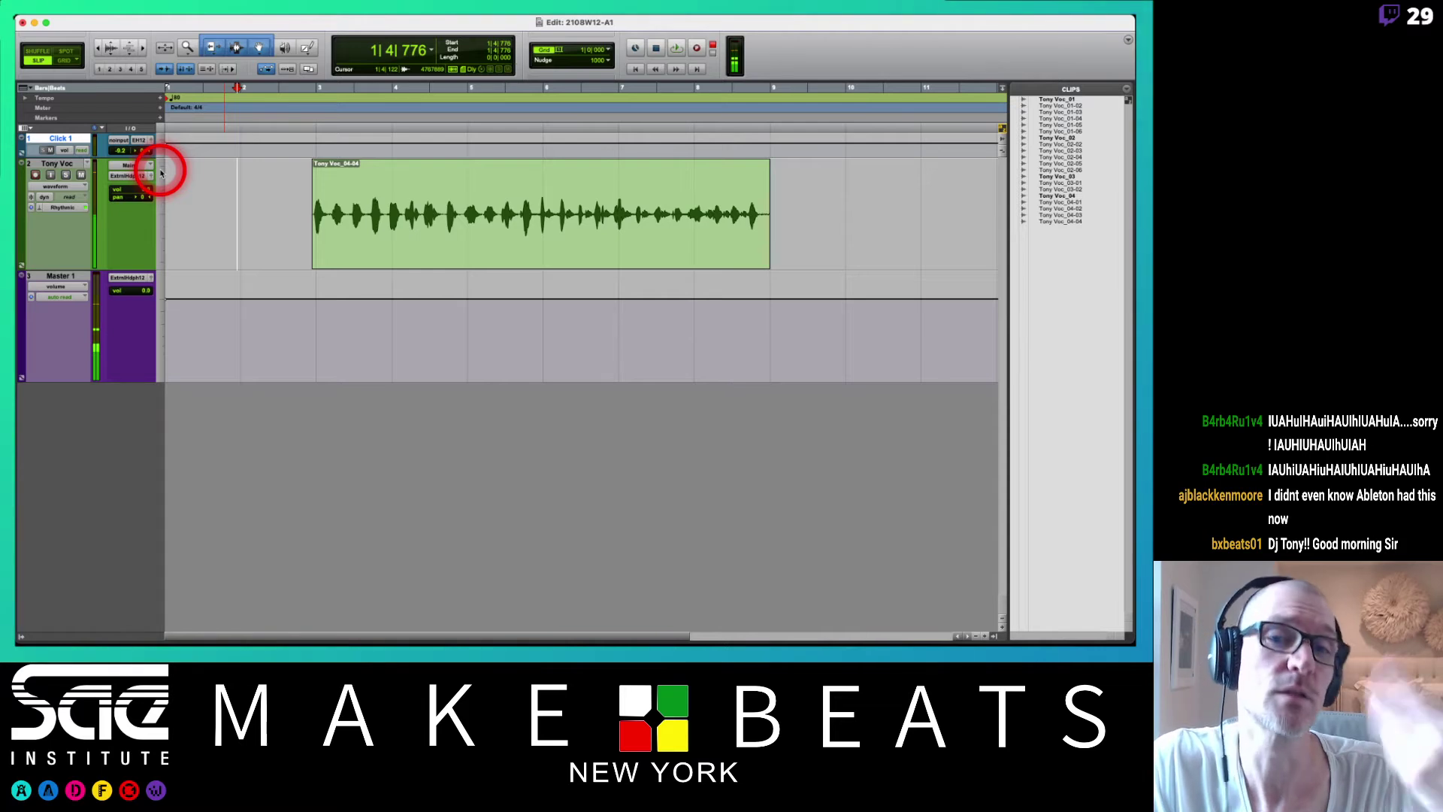
- Play from 1|4|776, punch-record three short passages over the vocal clip between bars 4 and 8, and disarm the track
key(space)
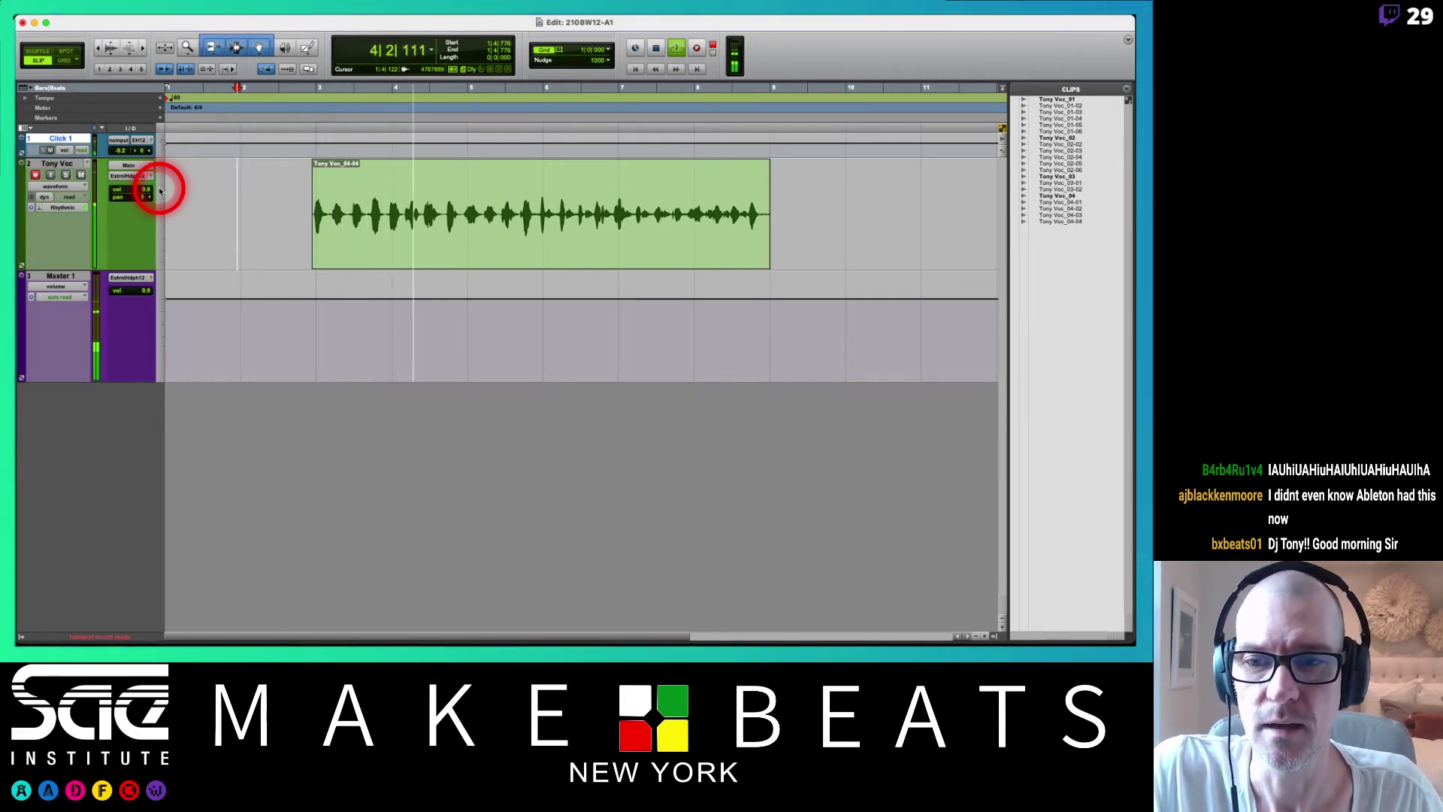
key(F12)
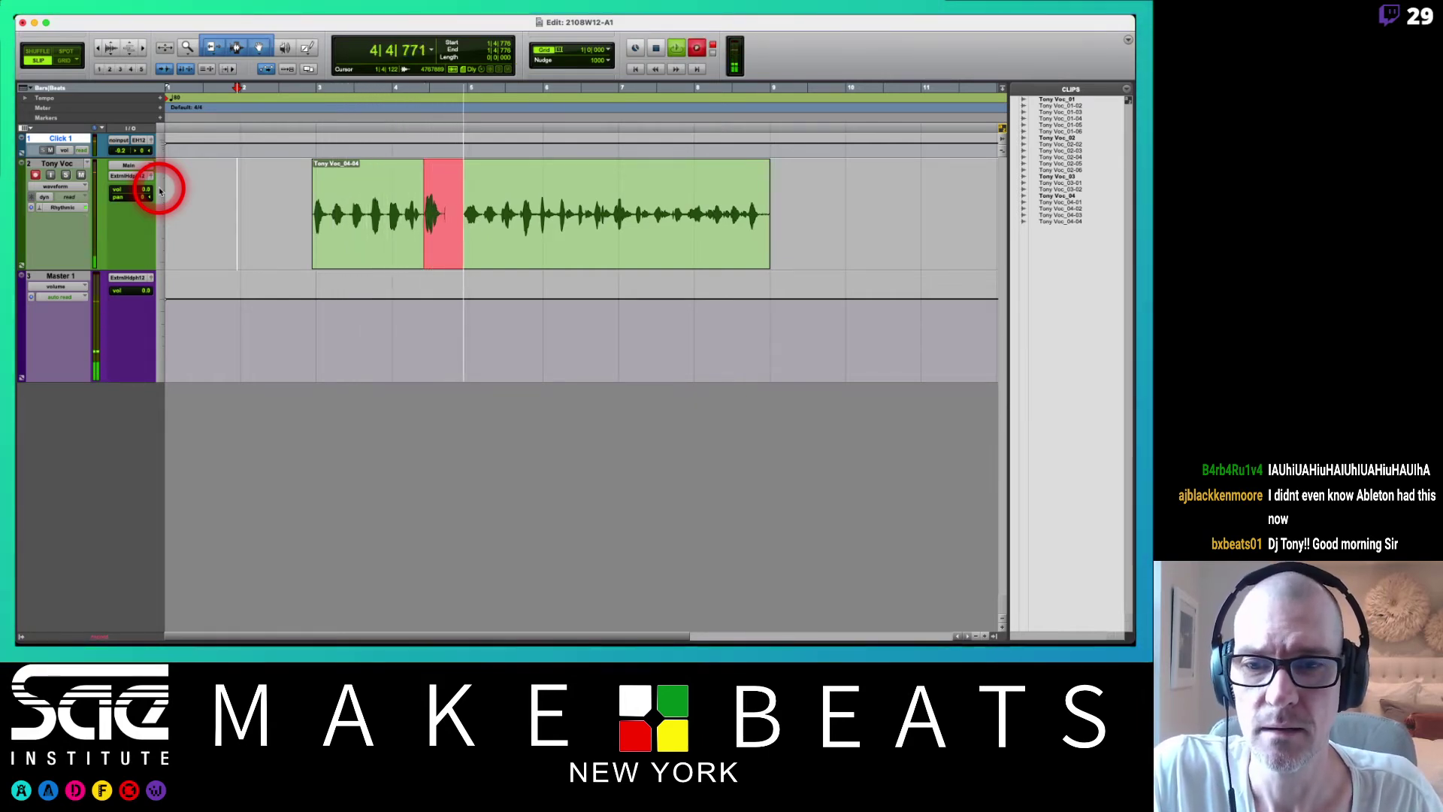
key(F12)
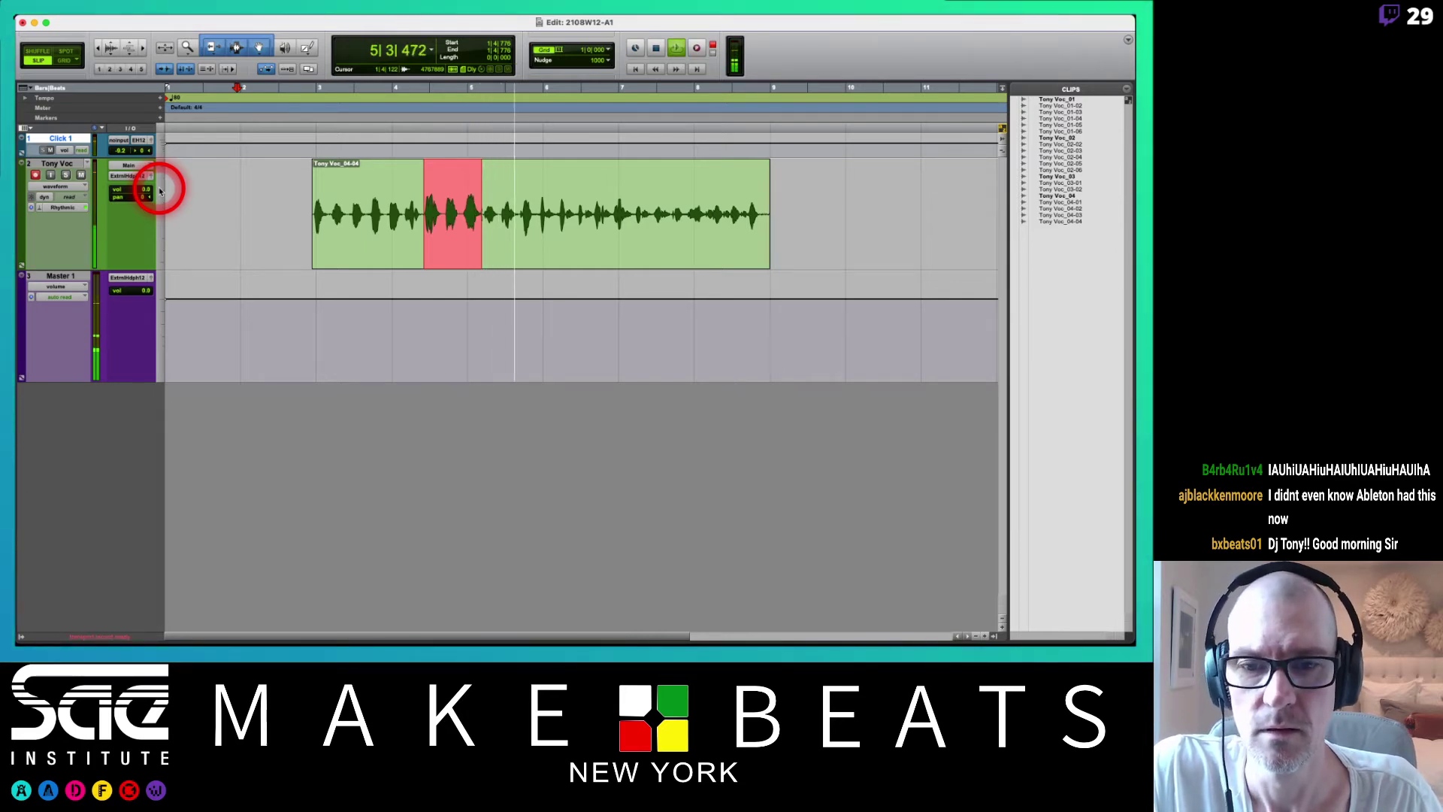
key(F12)
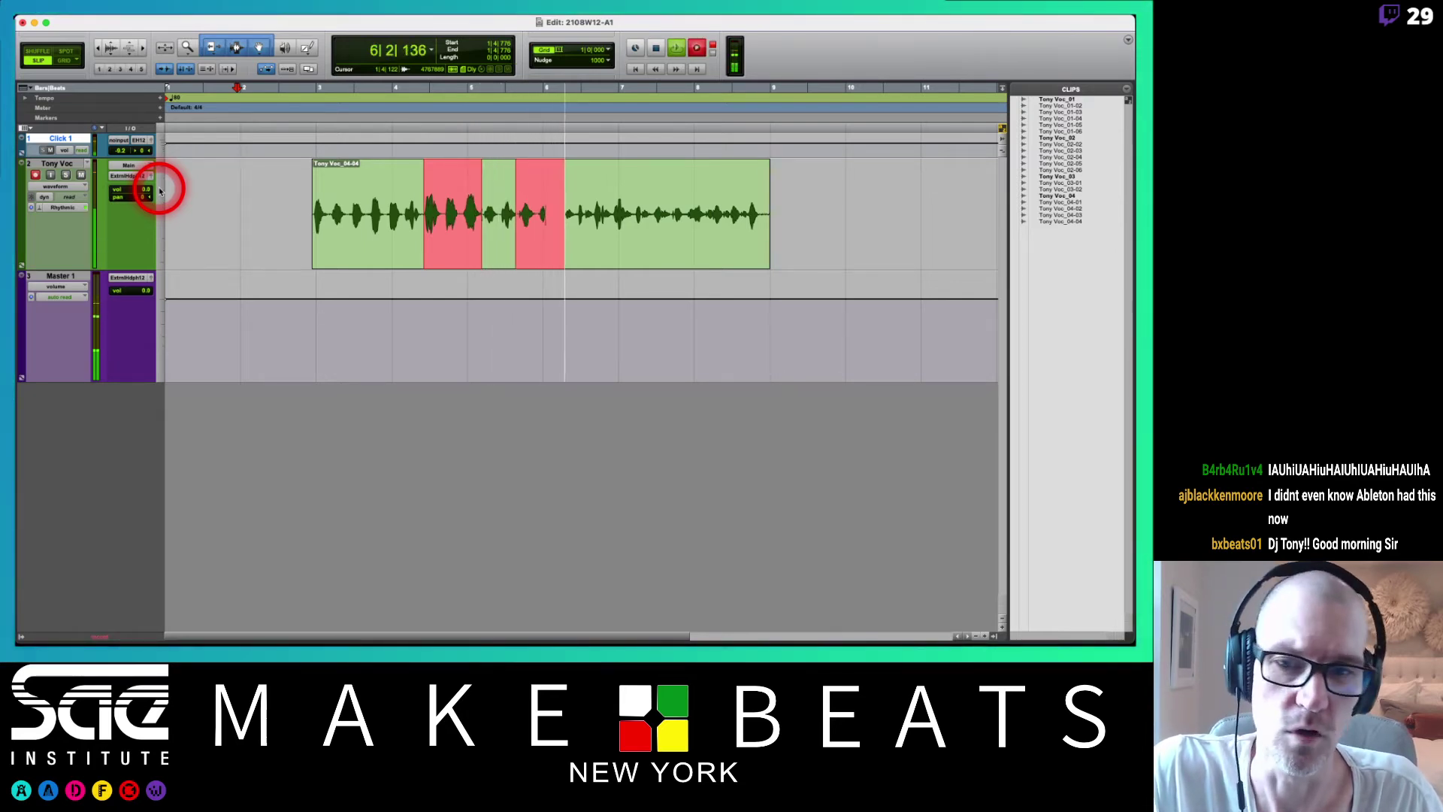
key(F12)
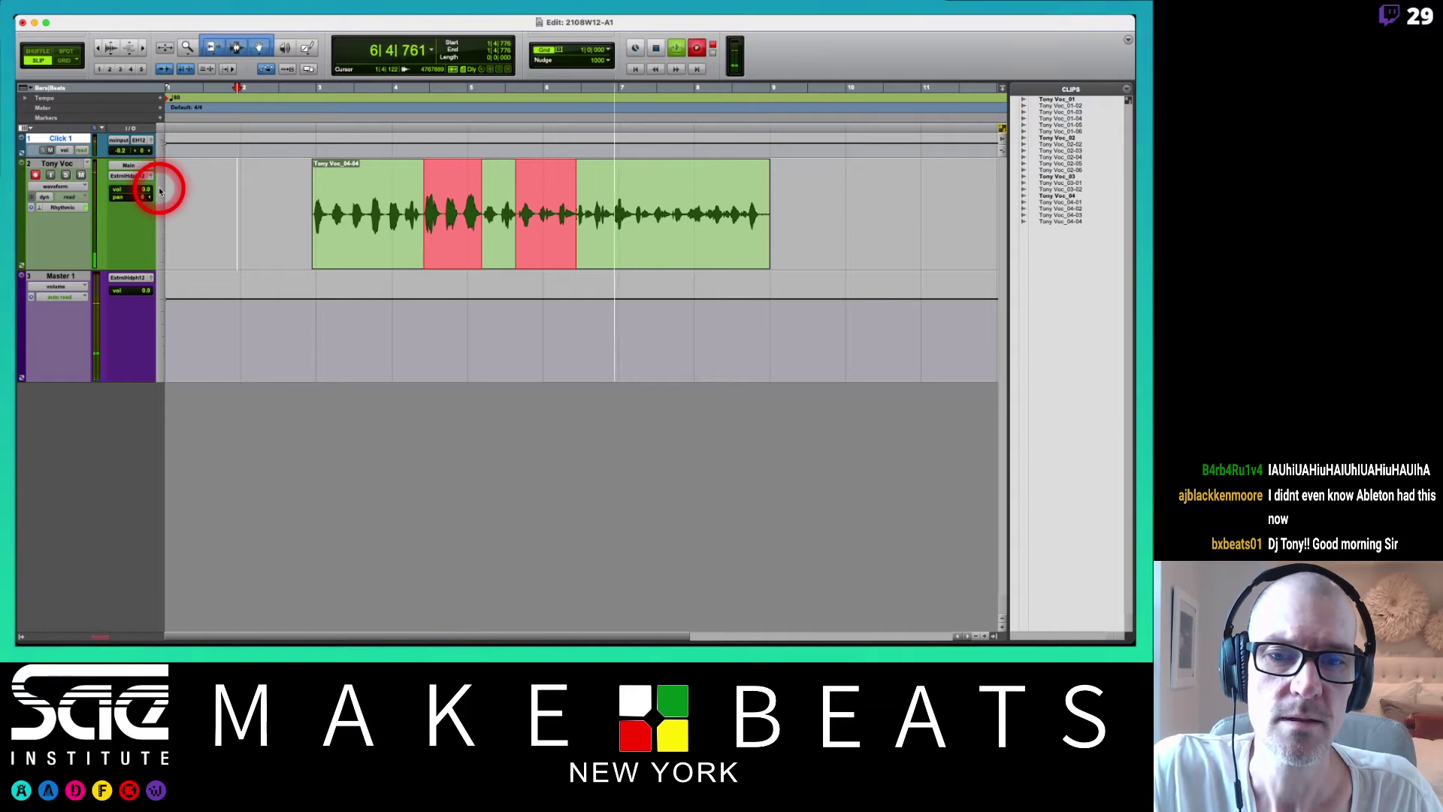
key(F12)
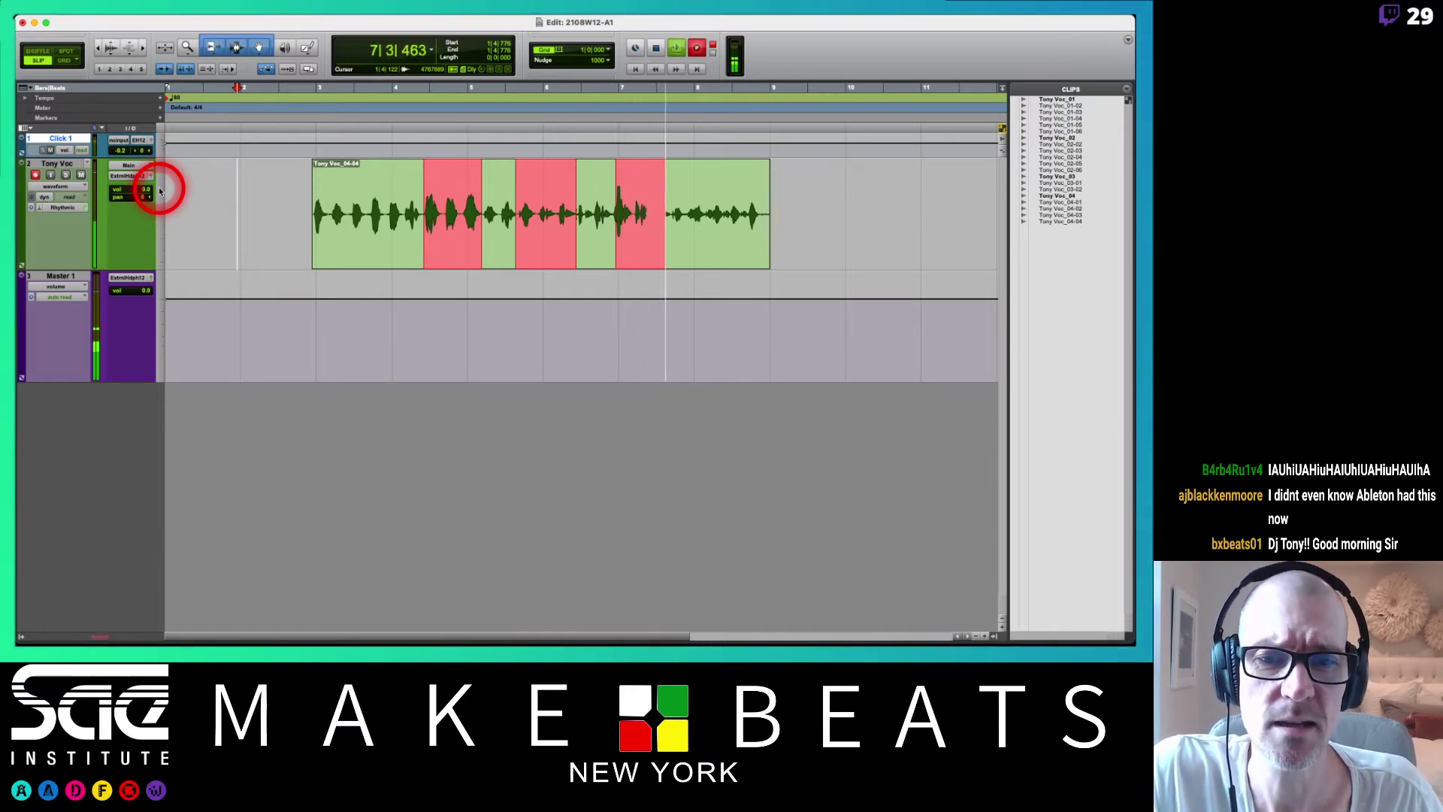
key(F12)
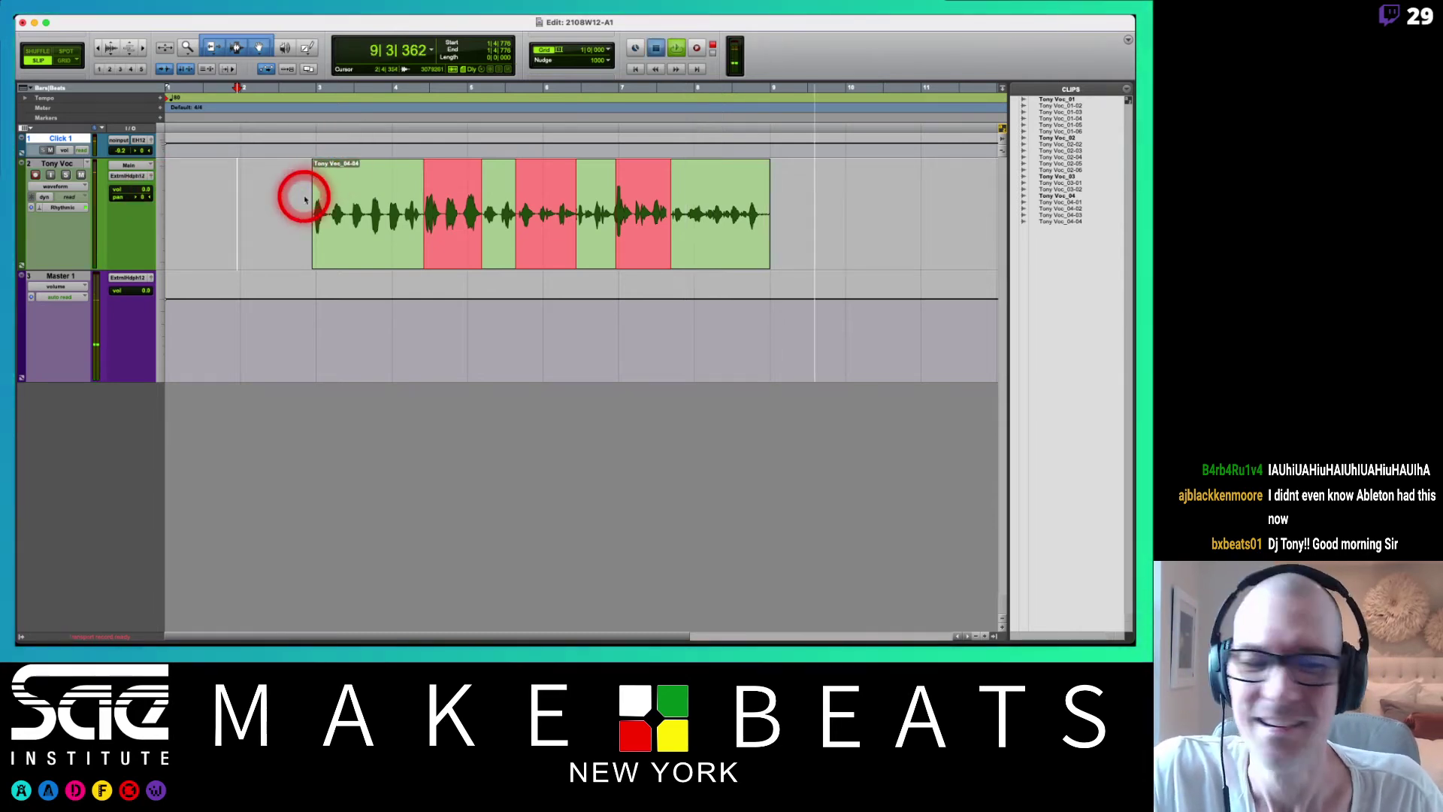
key(space)
key(space)
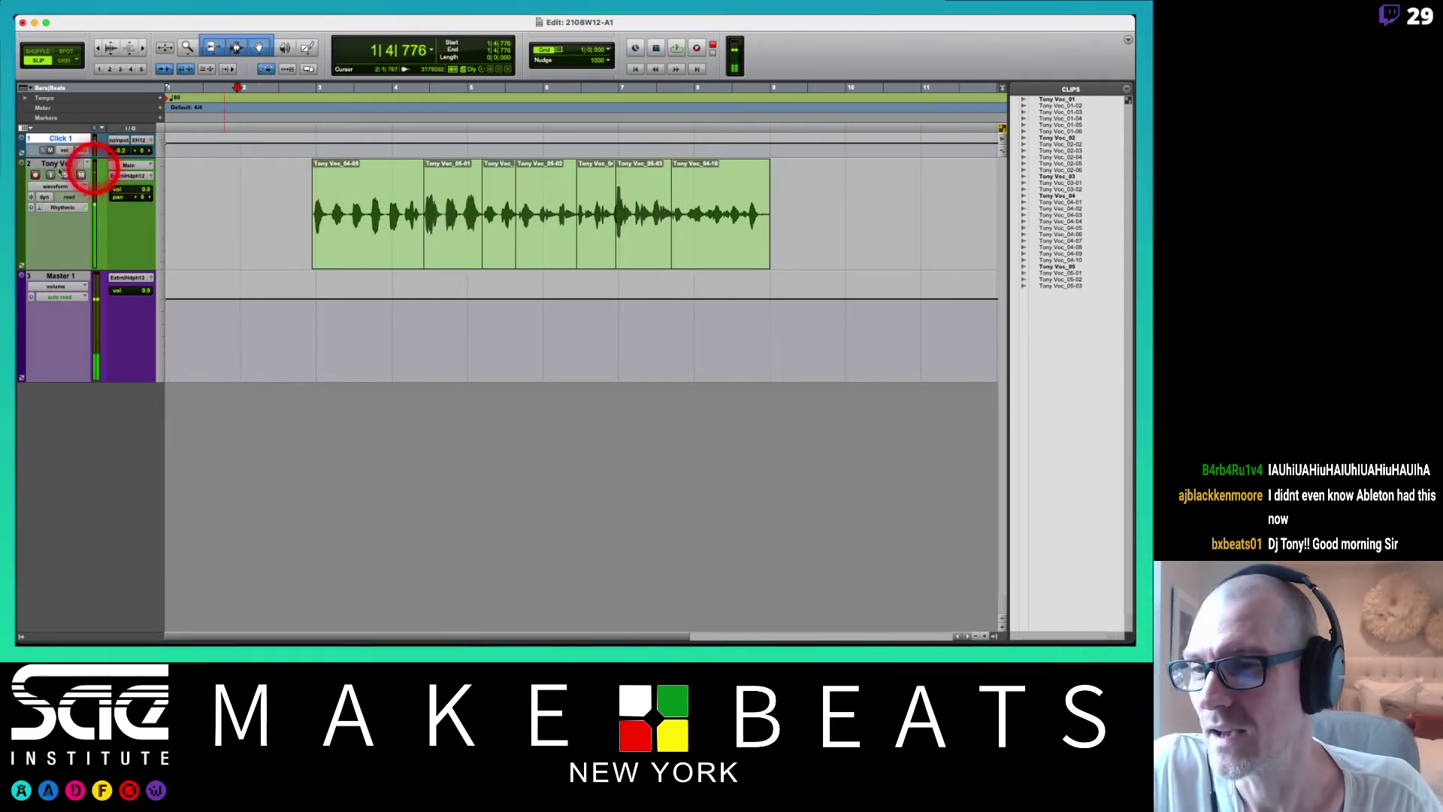
click(36, 176)
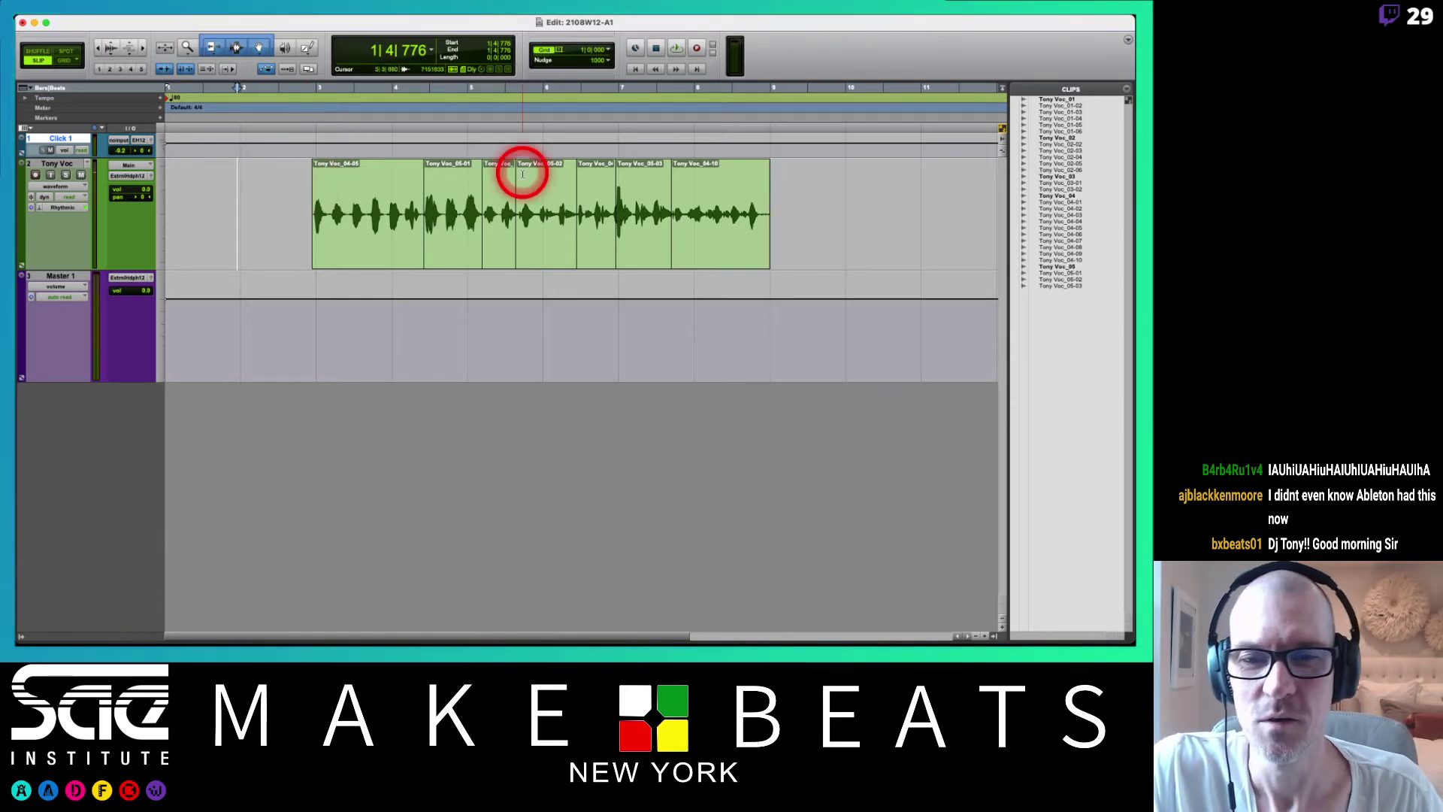
- Play the punched vocal from 2|4|294 with the click muted
click(300, 200)
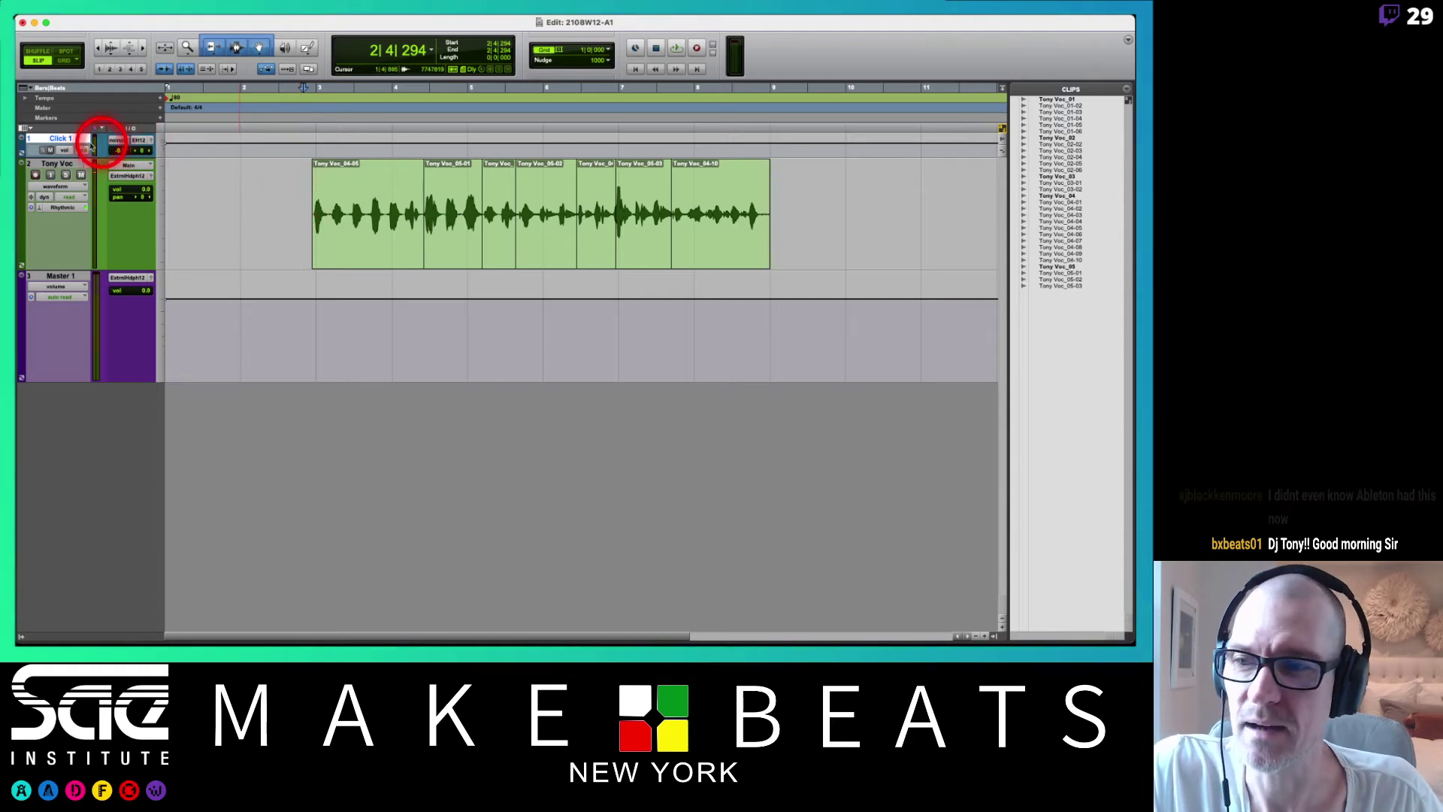
key(space)
click(50, 151)
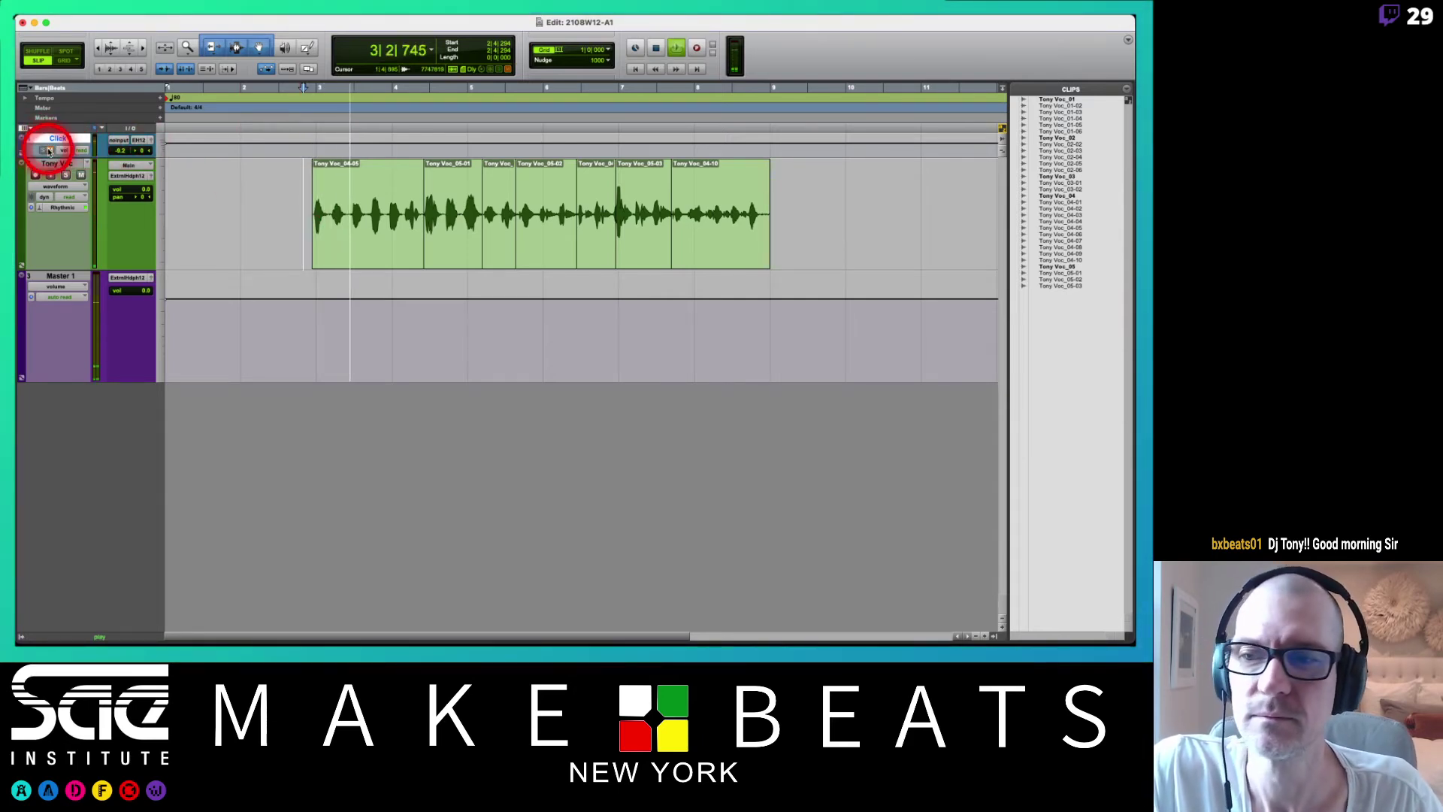
click(259, 221)
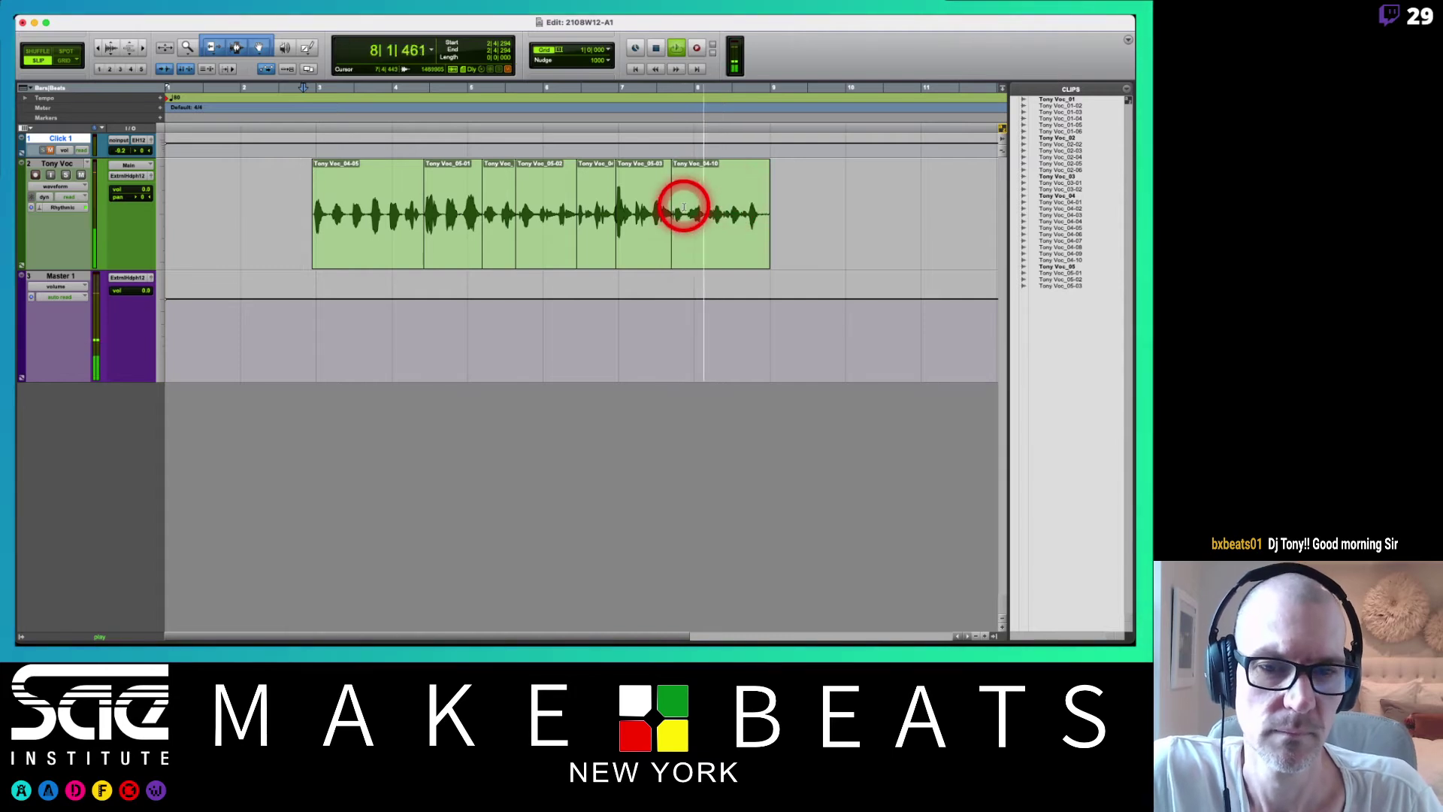
key(space)
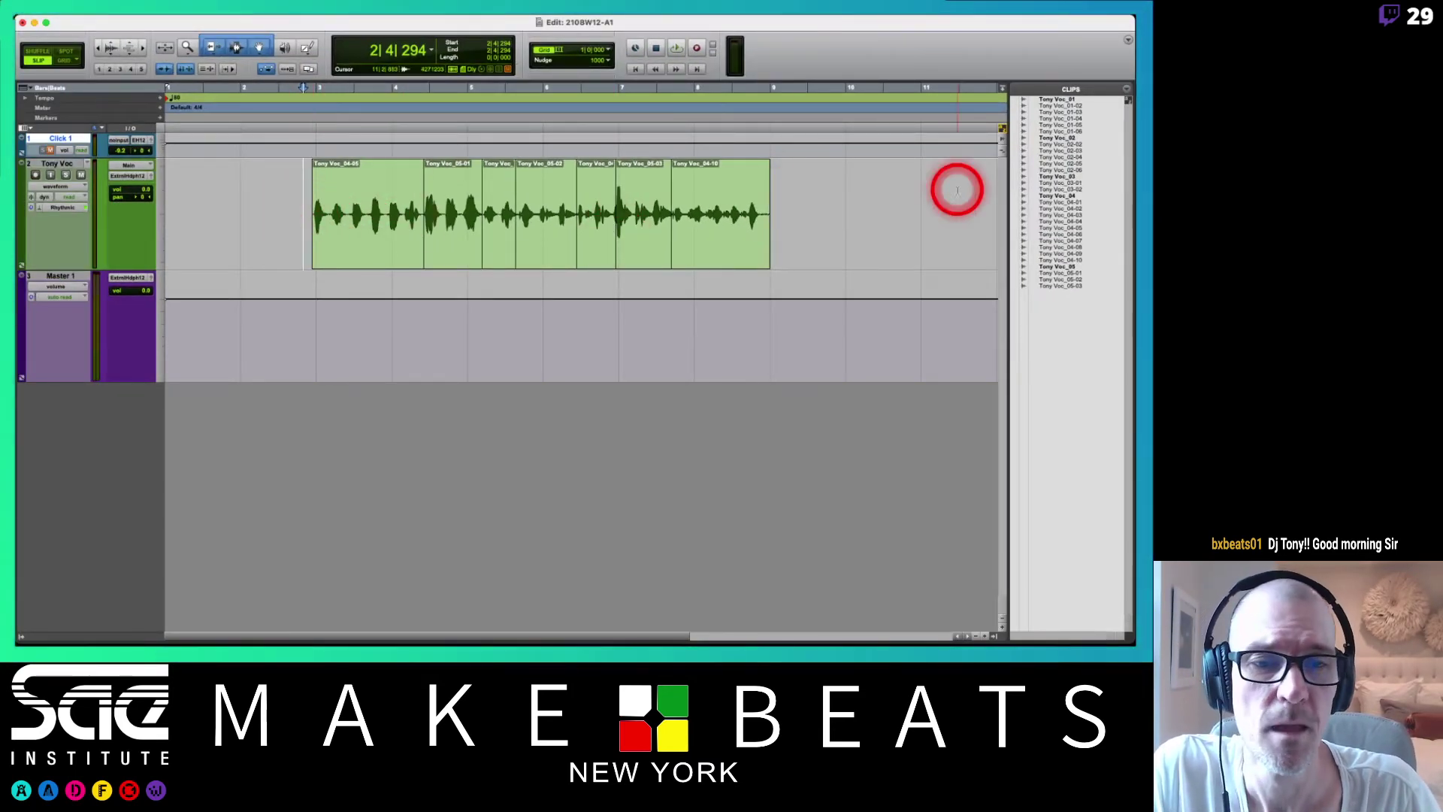
- Unmute the click and ready the vocal track to record from 11|4|419, record-armed with input monitoring on
scroll(818, 182, right, 5)
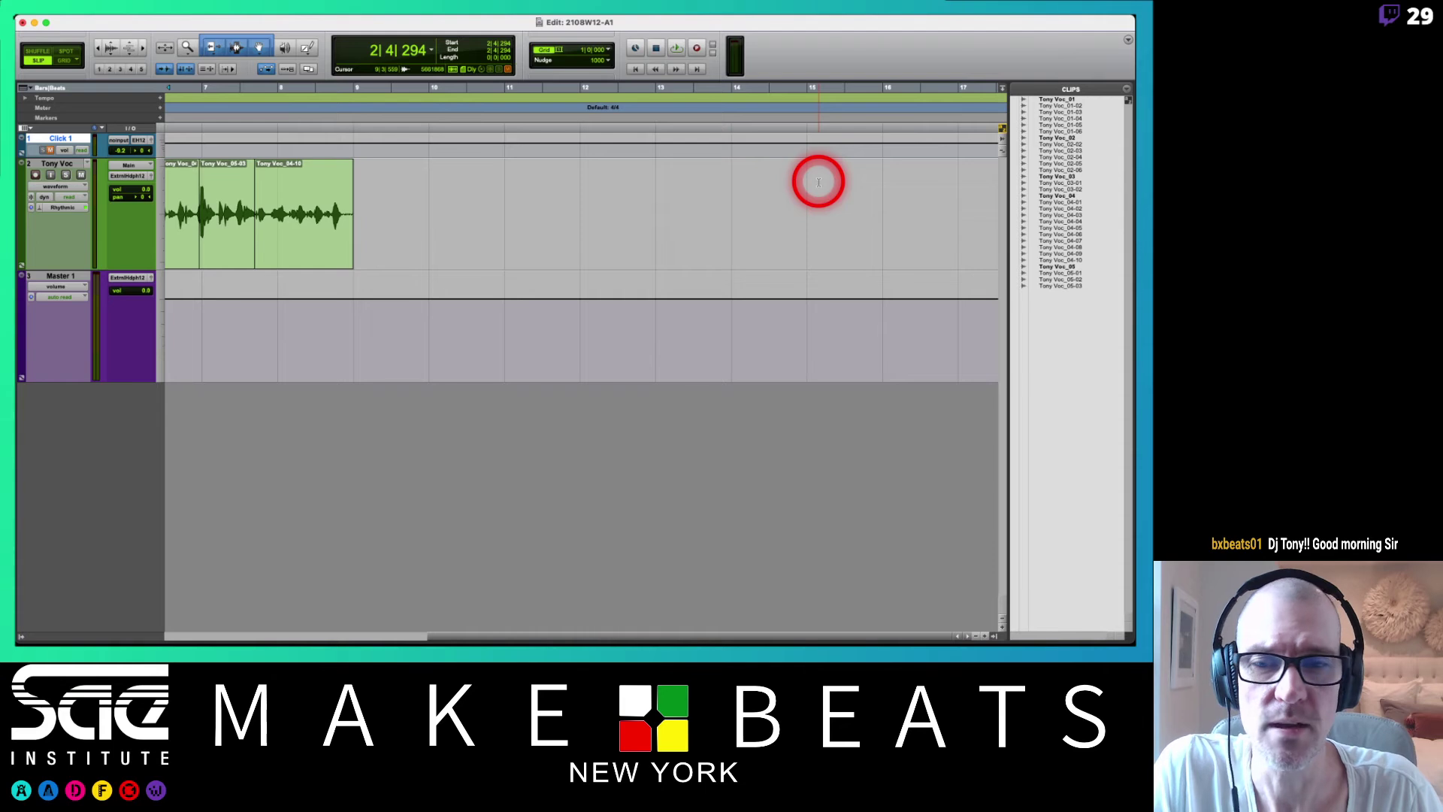
click(635, 180)
click(36, 153)
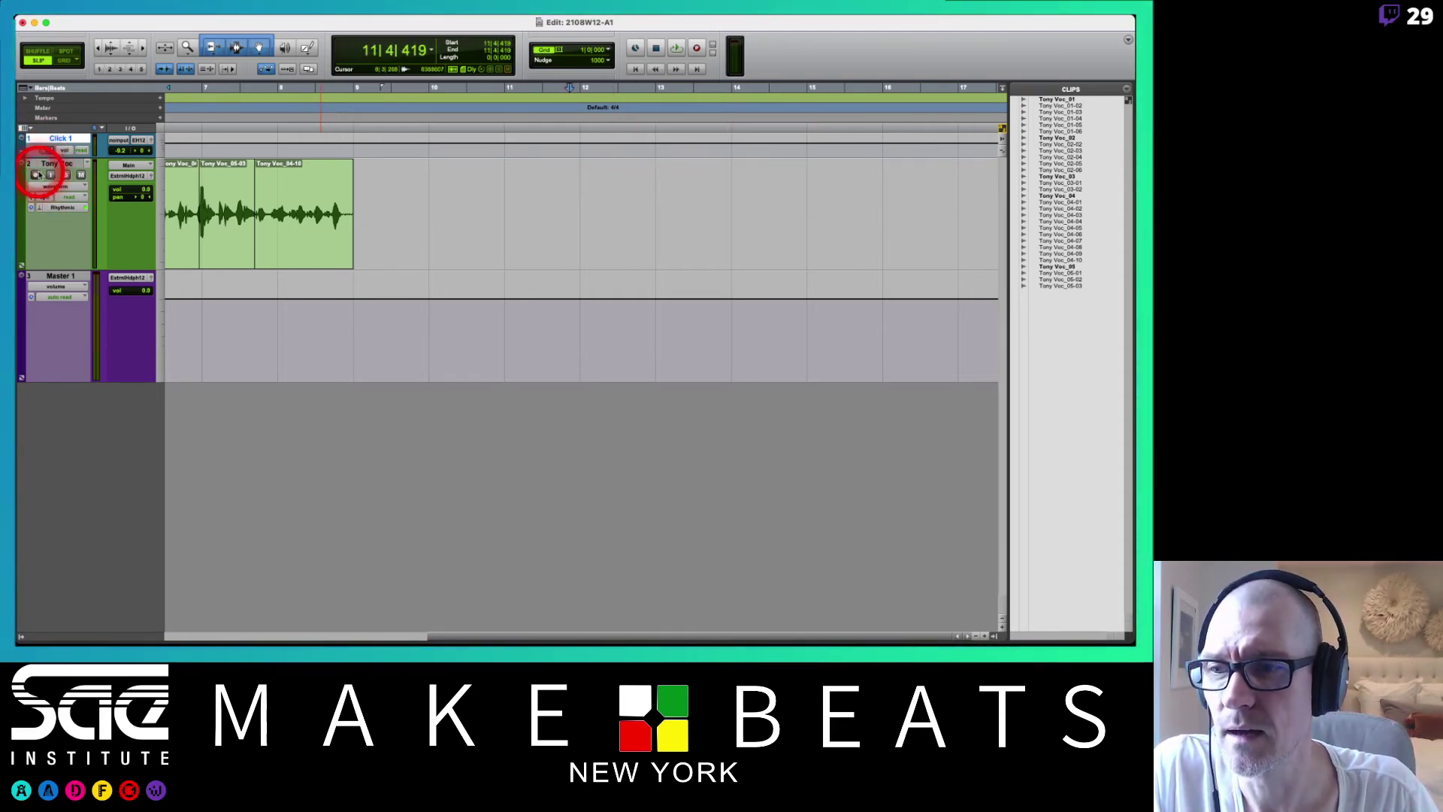
click(61, 177)
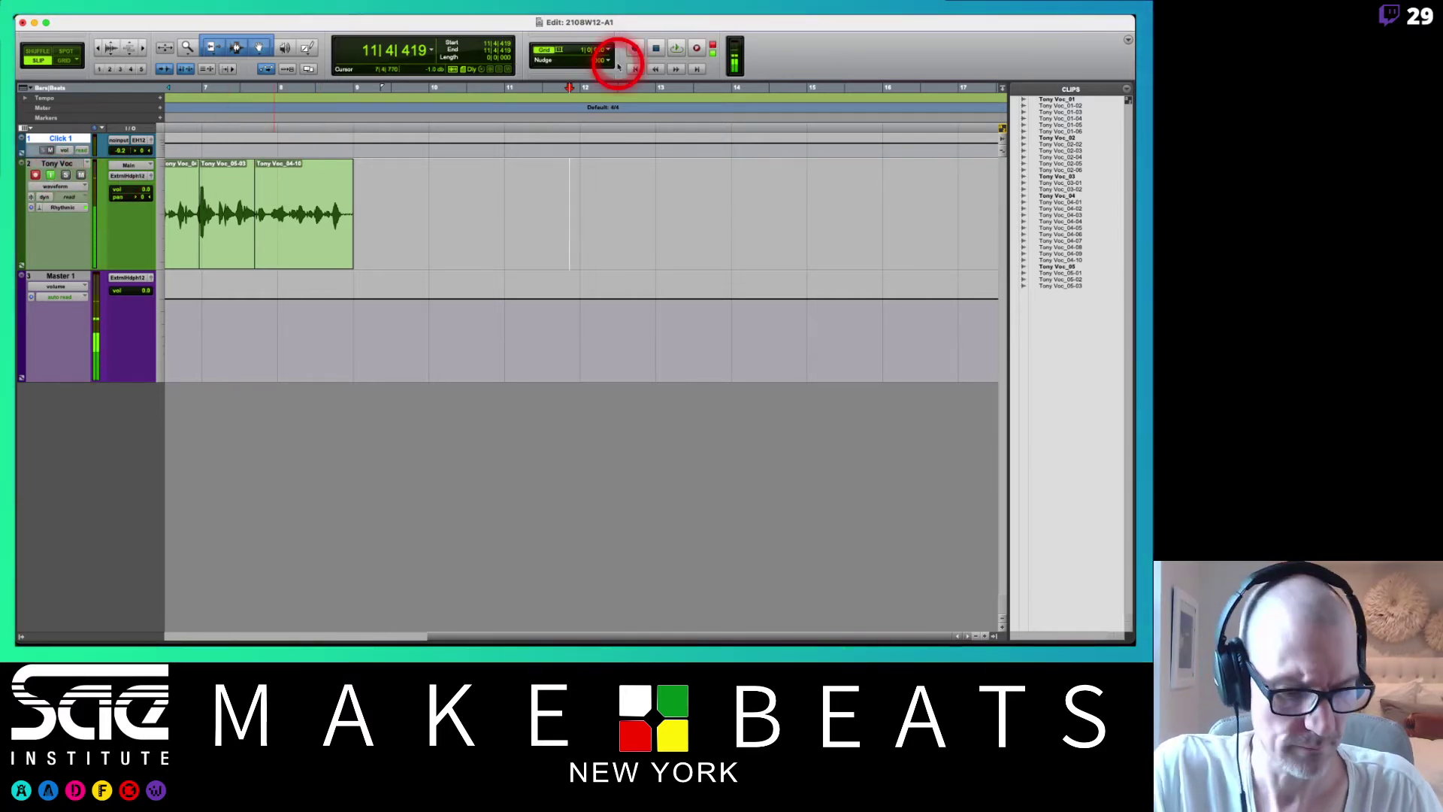
- Play from 11|4|419, mute the click during playback, and punch-record a short passage at about bar 22
key(space)
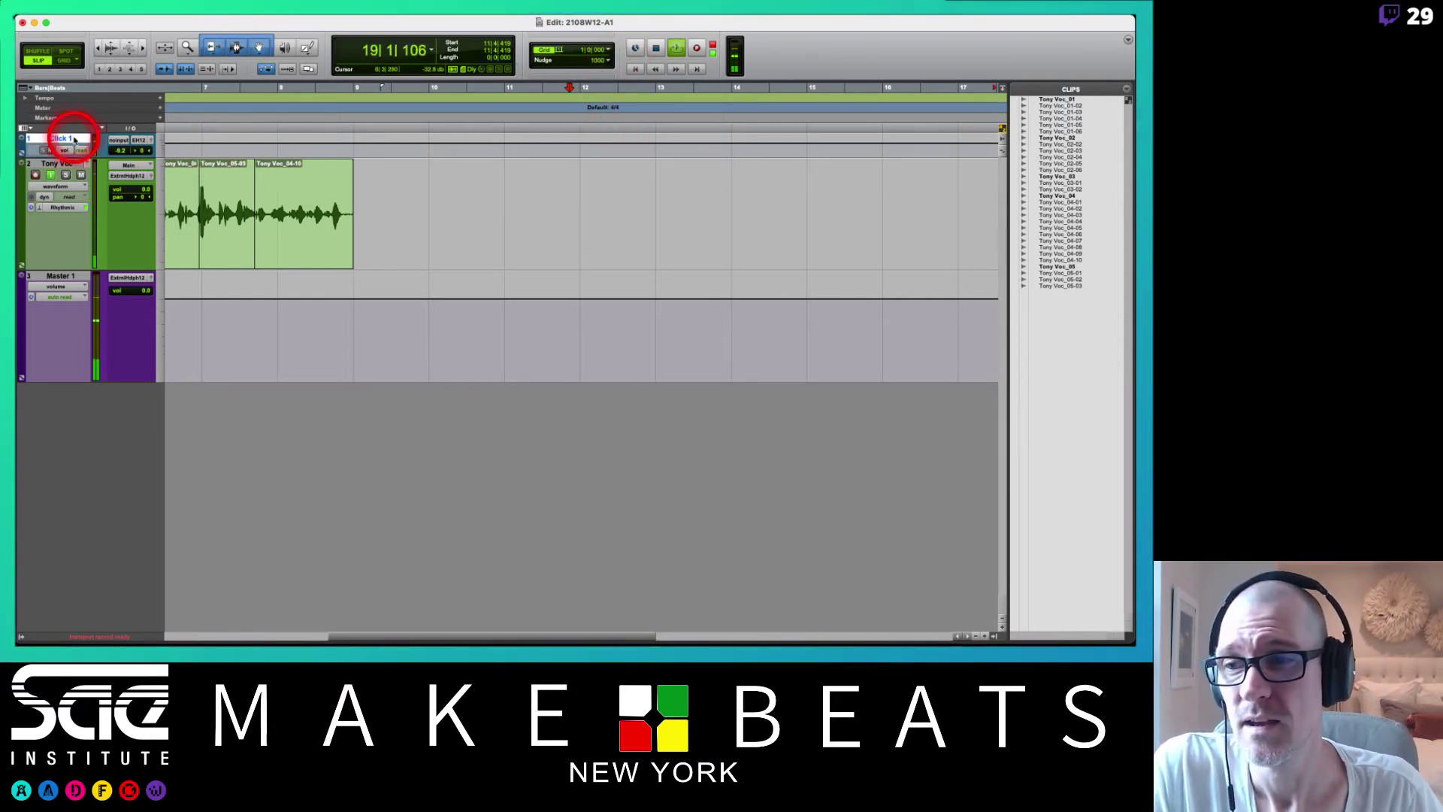
click(50, 149)
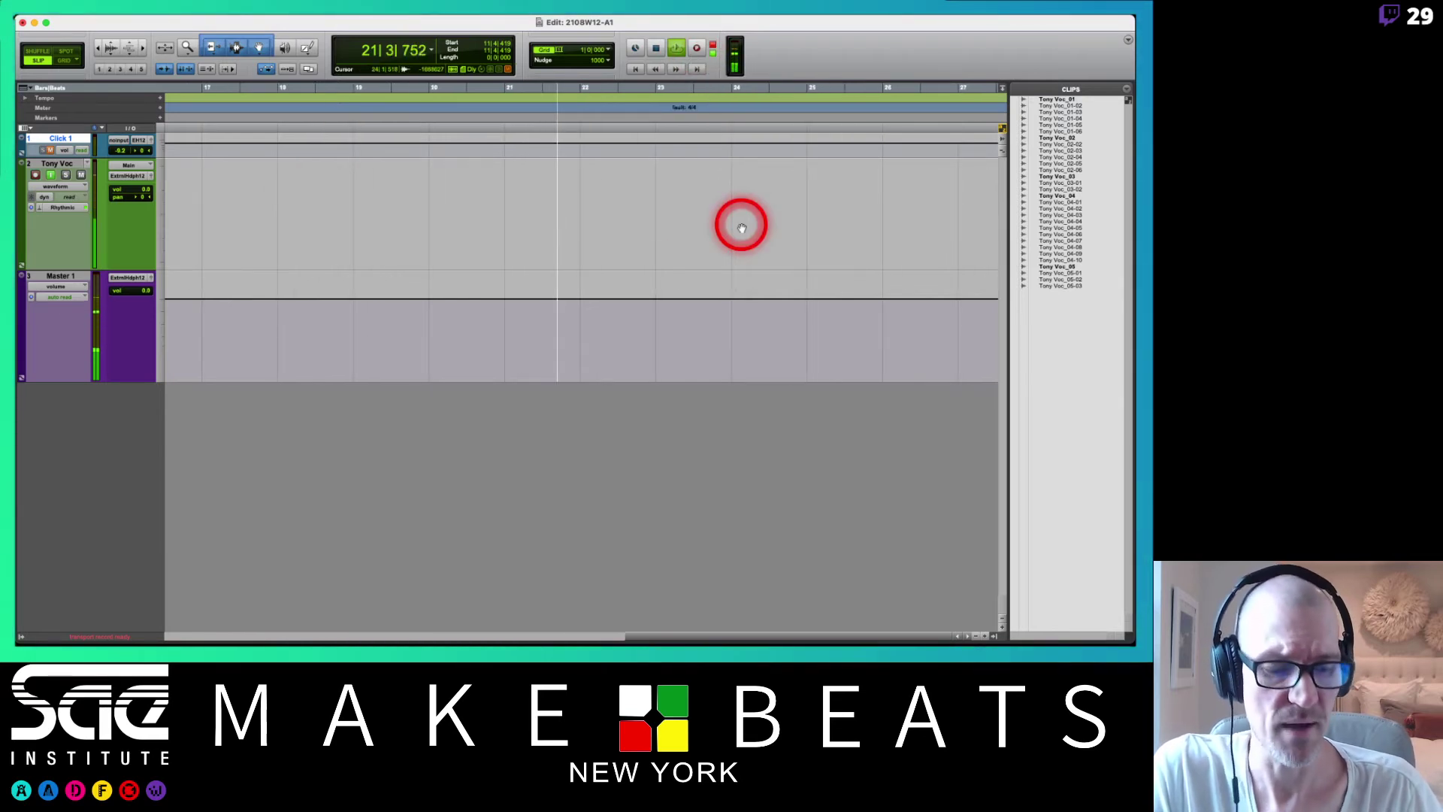
key(super+space)
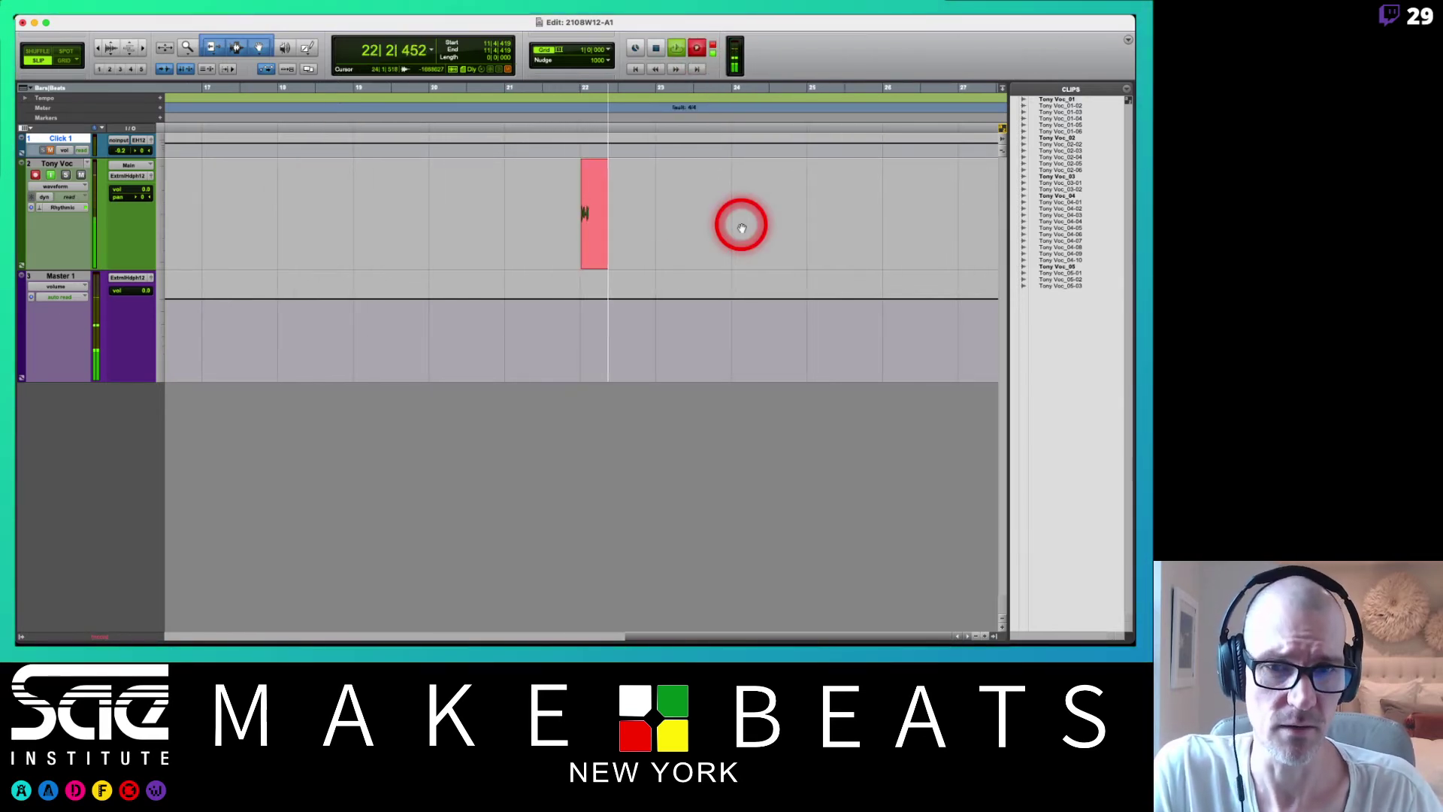
key(space)
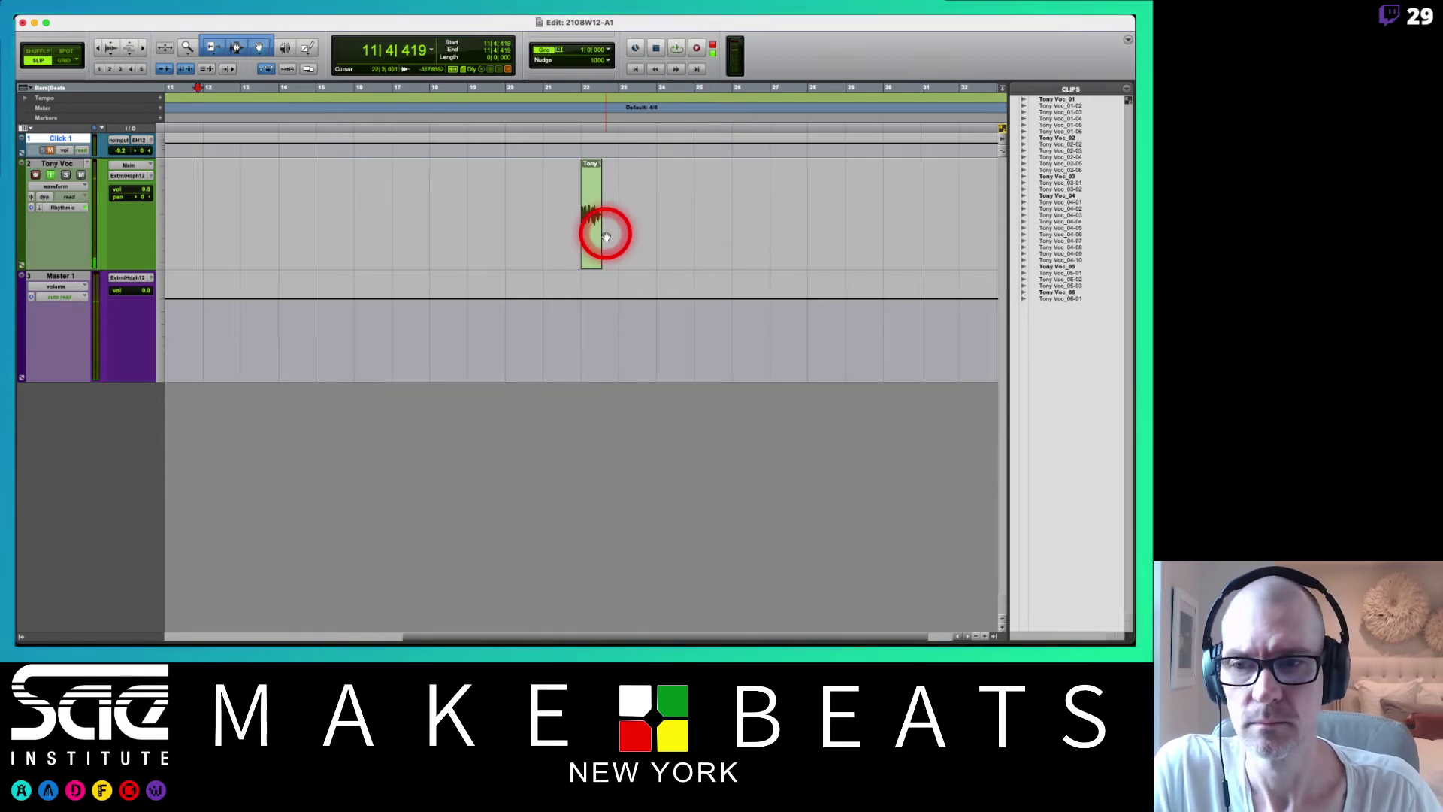
- Extend the new clip's start back to 11|4|419, play the recovered vocal from 11|4|271, and select the clip
key(super+bracketleft)
drag(872, 214, 425, 215)
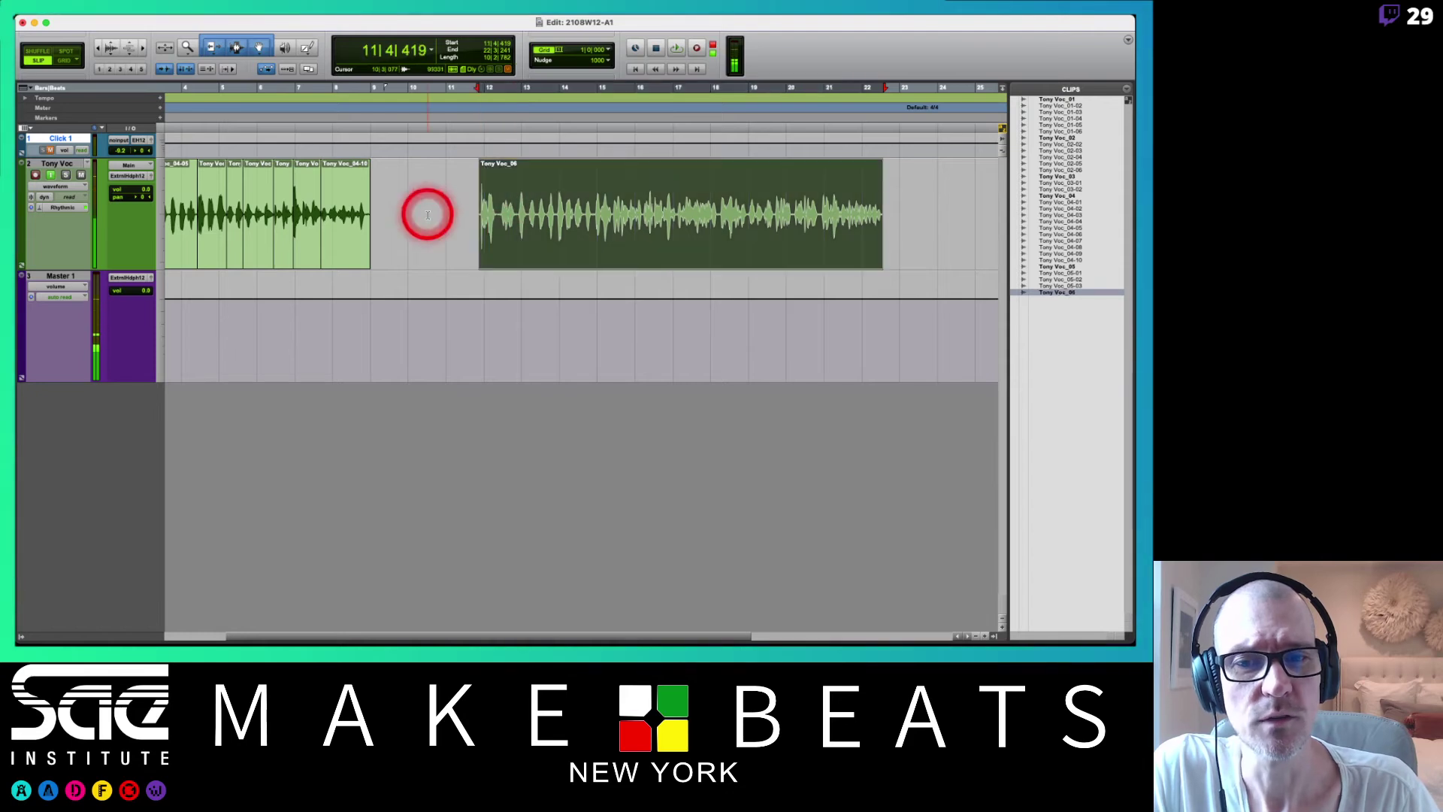
click(478, 201)
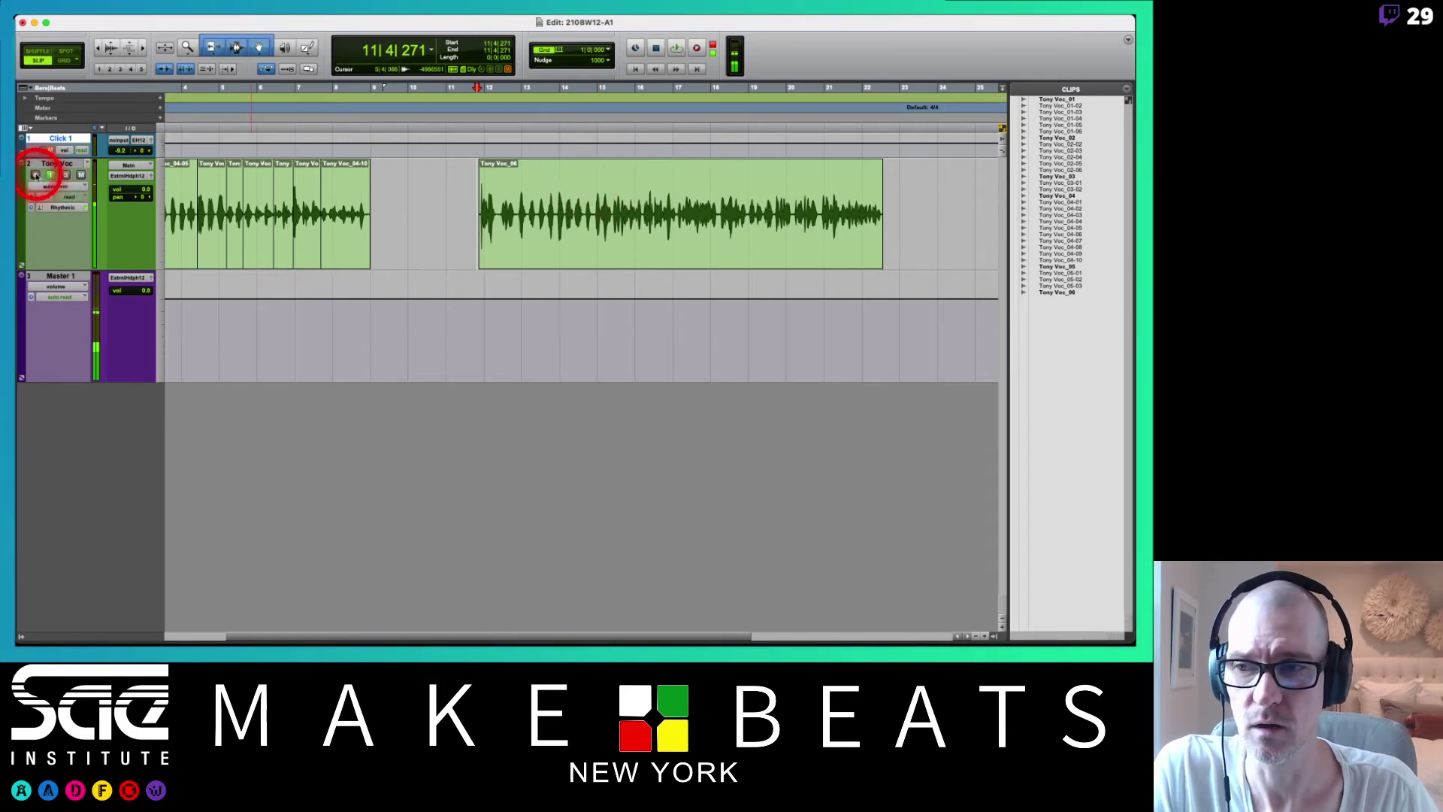
key(space)
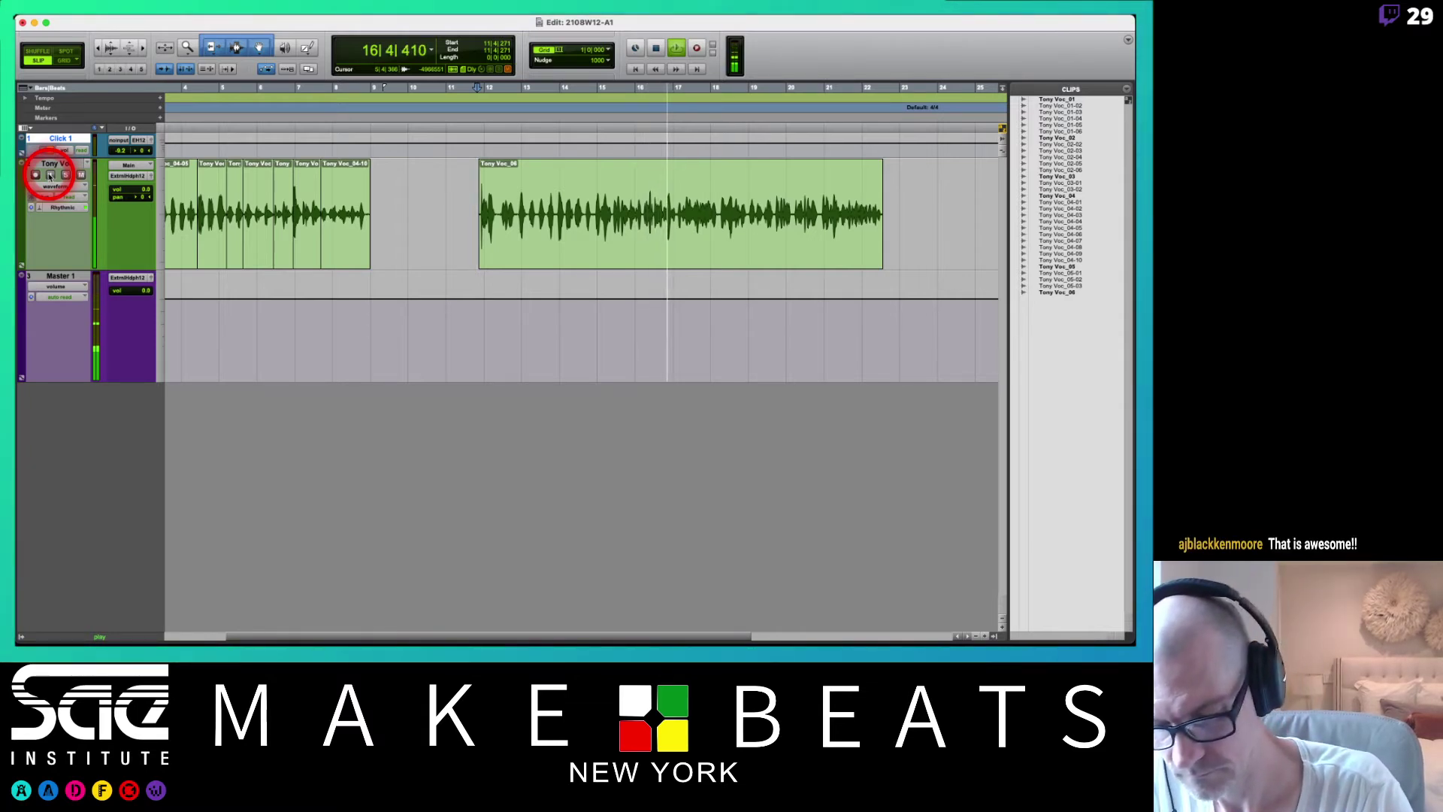
key(space)
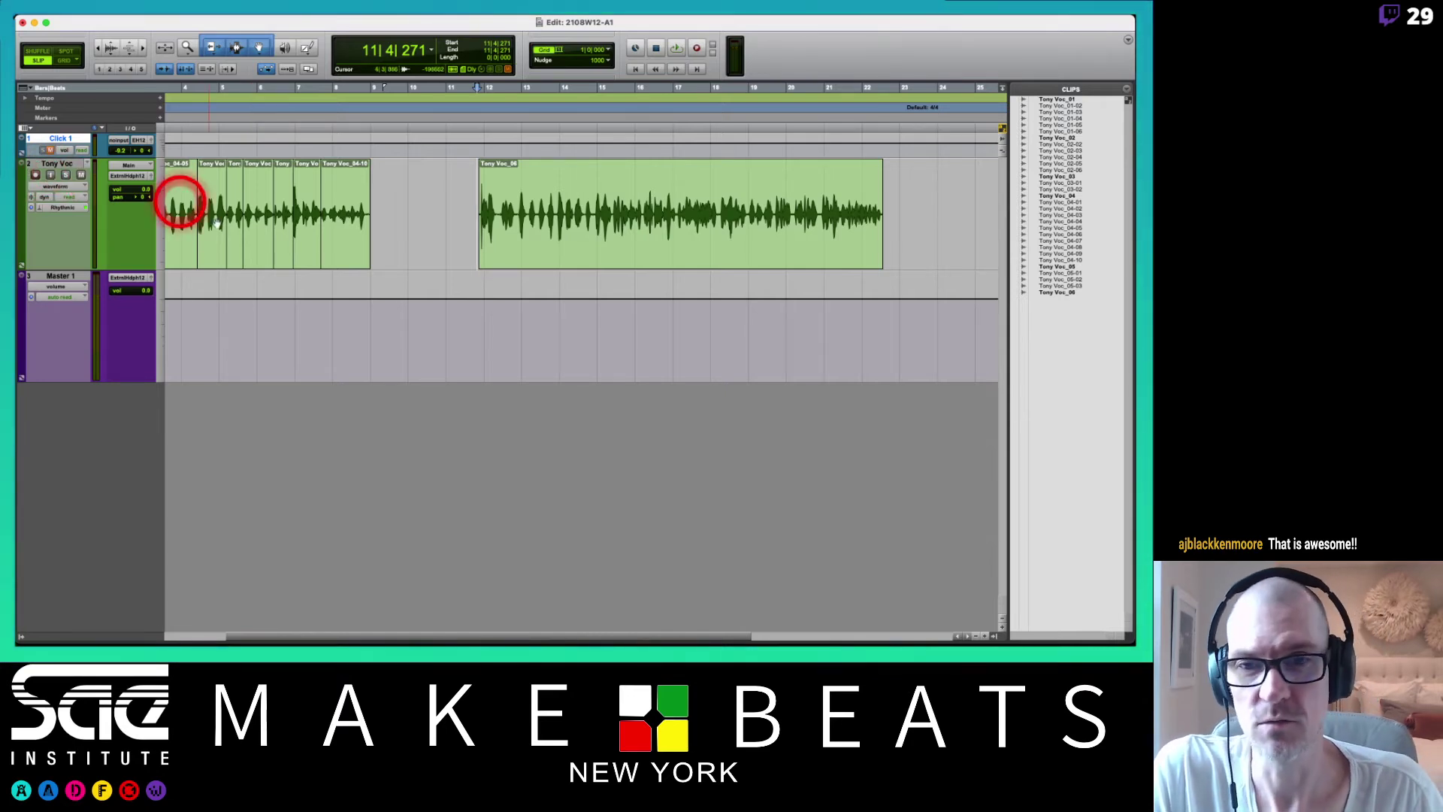
click(559, 233)
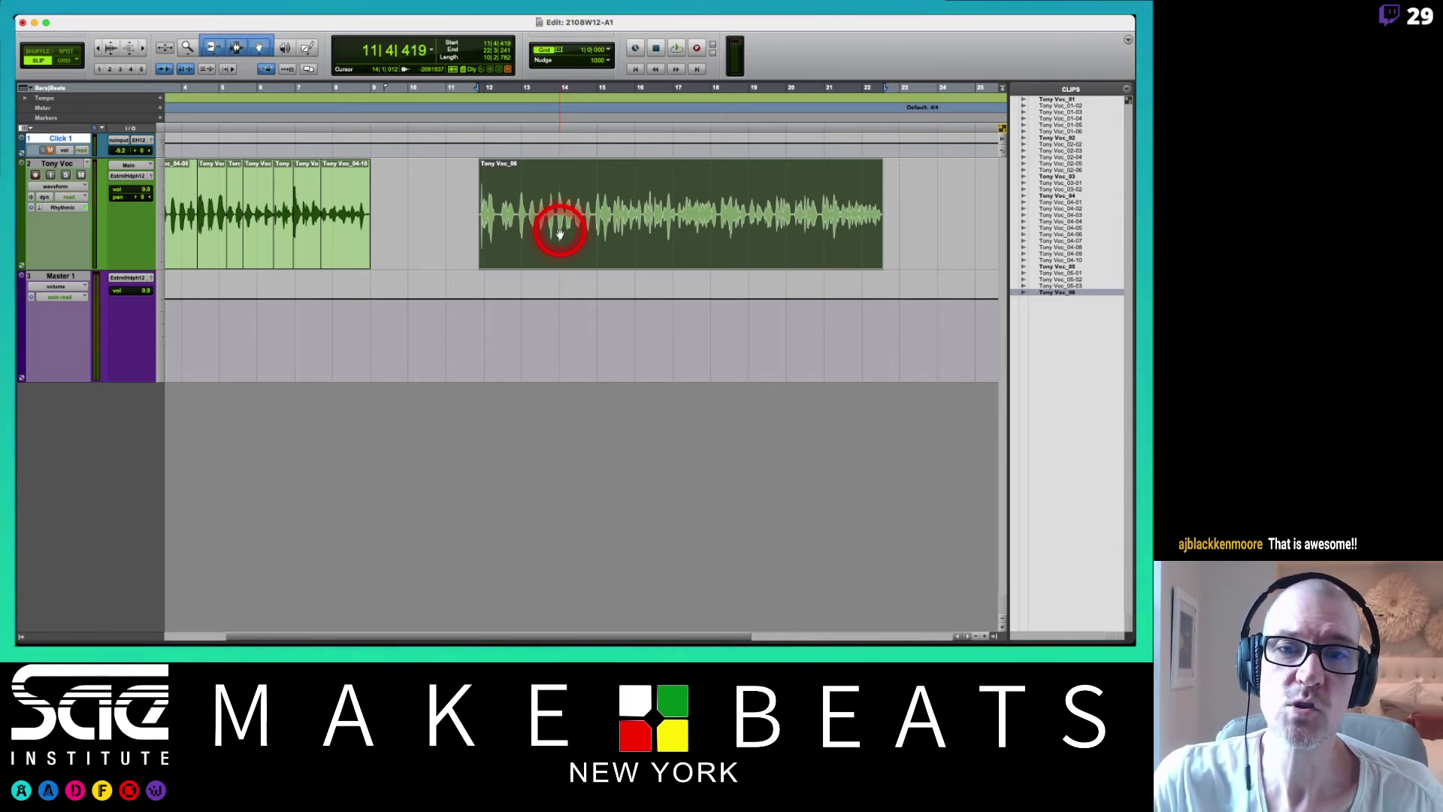
- Switch to the 04 PT Audio Recording.pdf notes and review the Record Modes pages covering QuickPunch
key(super+Tab)
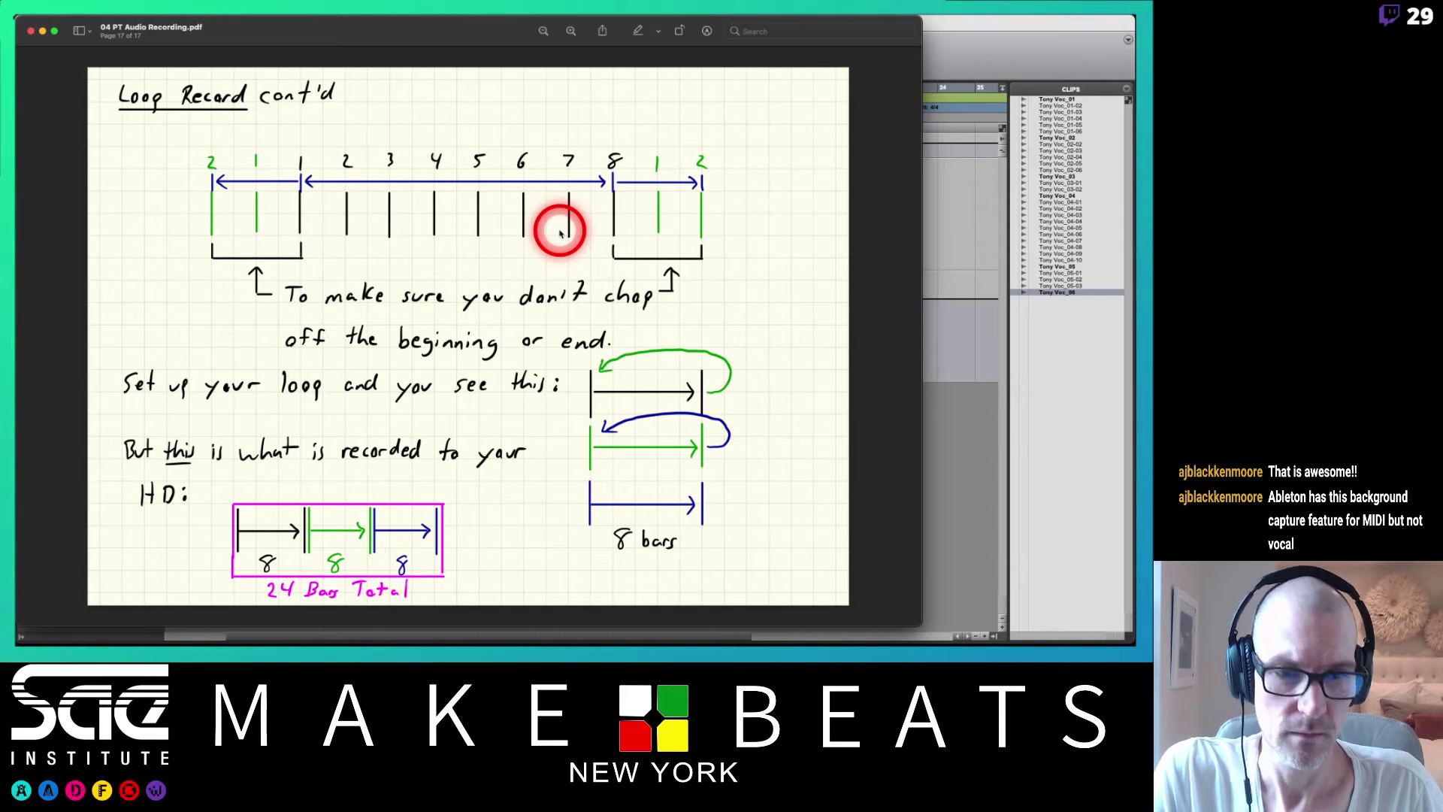
key(Left)
key(Left)
key(Left)
key(Right)
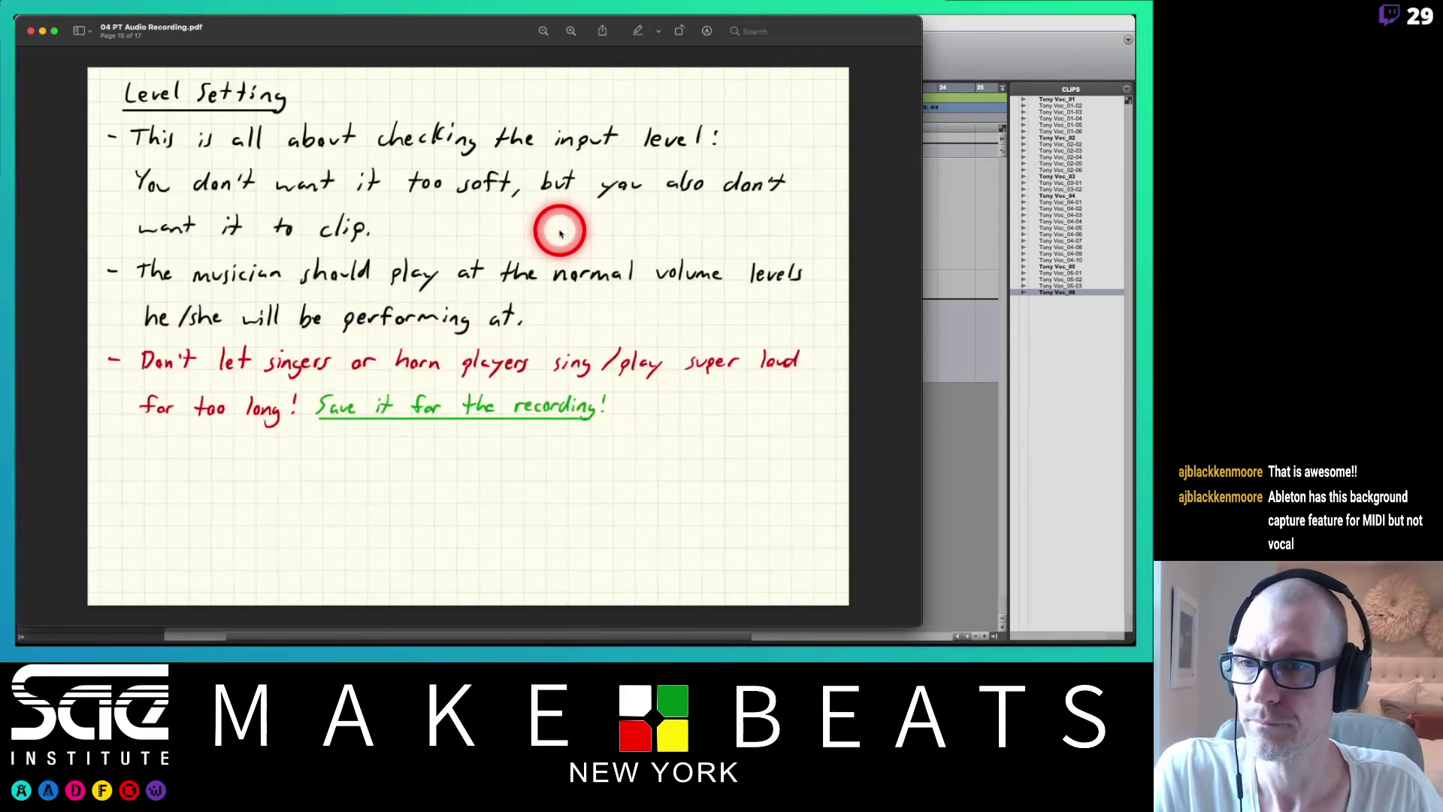
key(Right)
key(Right)
key(Left)
key(Left)
key(Left)
key(Left)
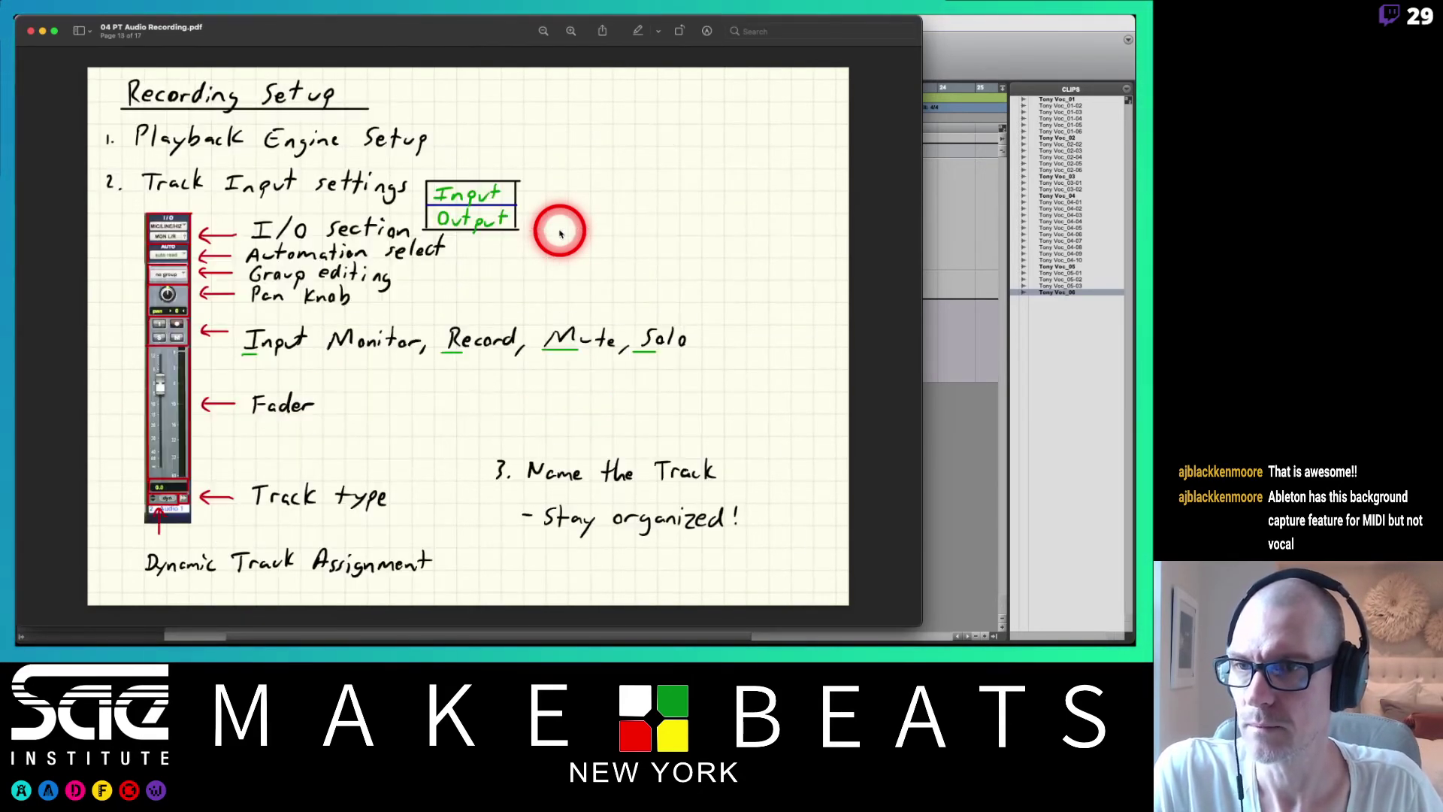
key(Left)
key(Left)
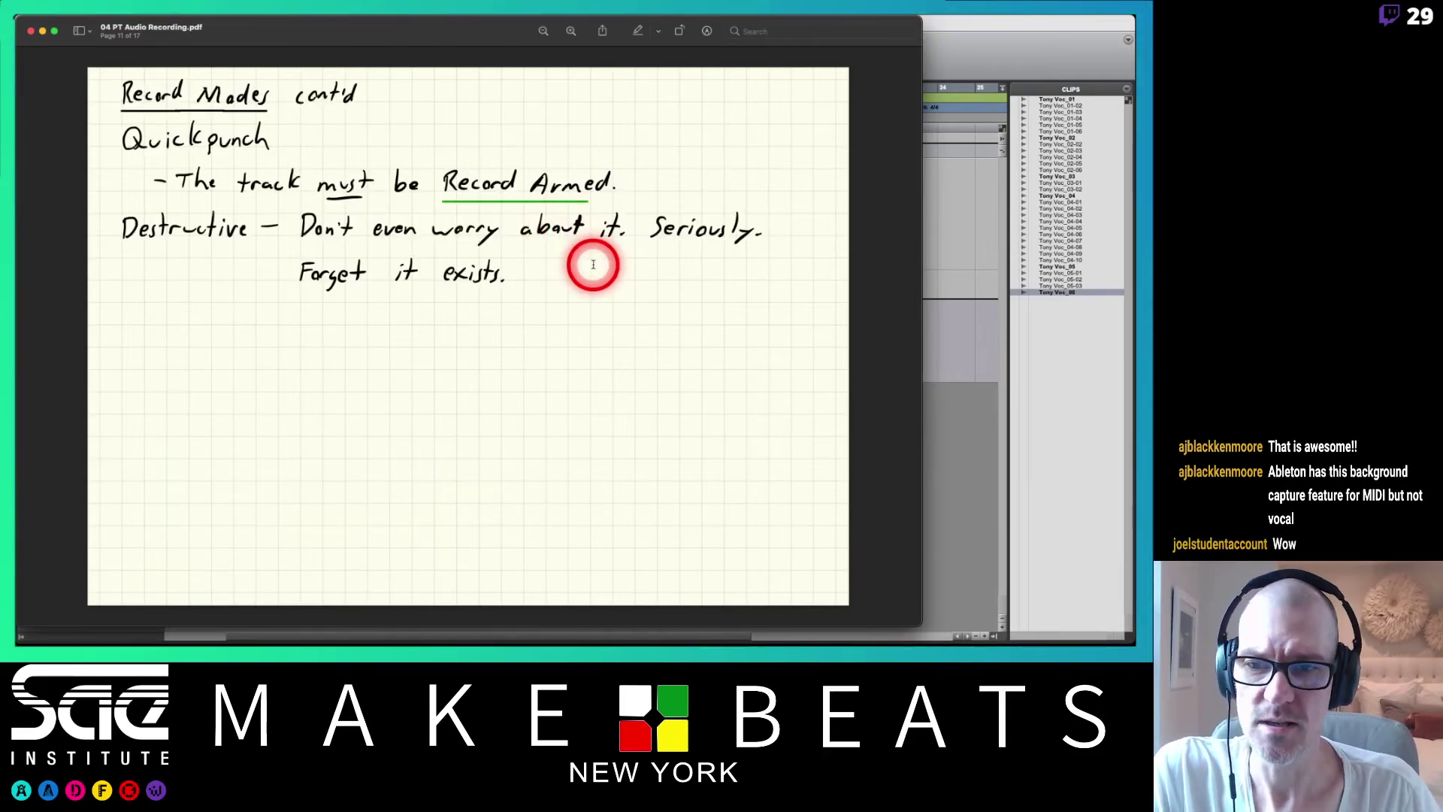
key(Left)
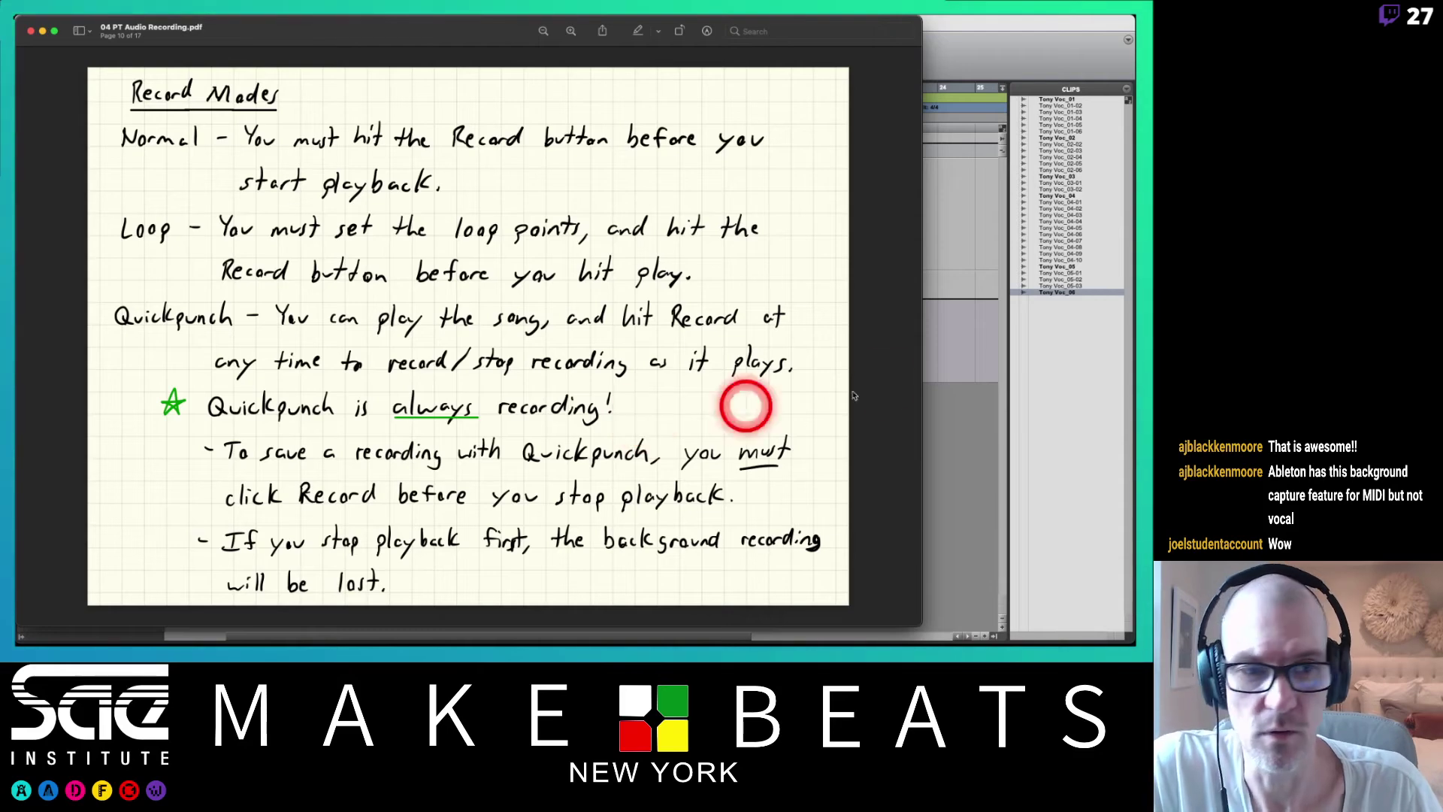
- Return to the Pro Tools session and delete the selected vocal clip starting at 11|4|419
click(978, 408)
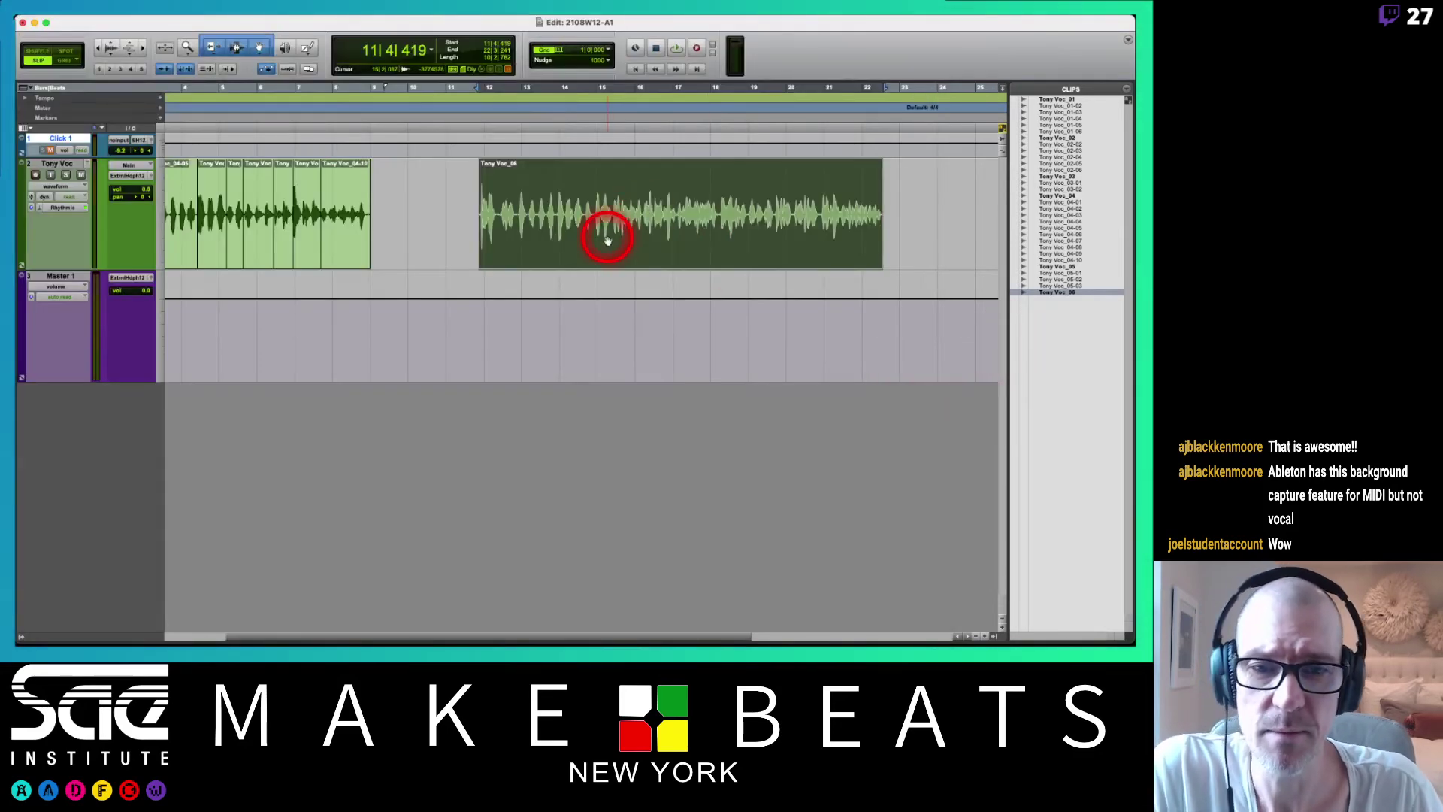
key(Delete)
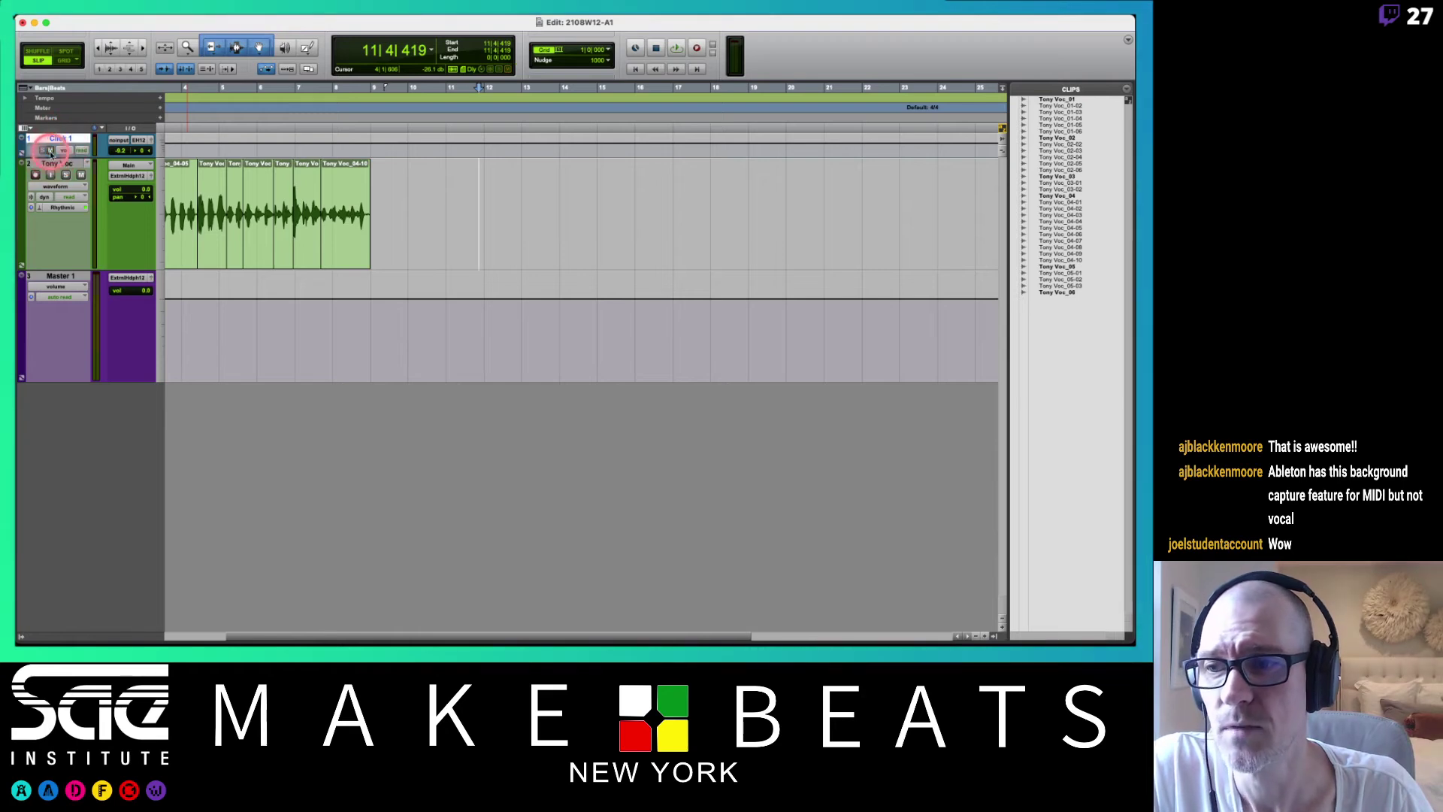
- Record-enable the vocal track, turn on its input monitoring, and play from 11|4|419 before stopping
click(36, 174)
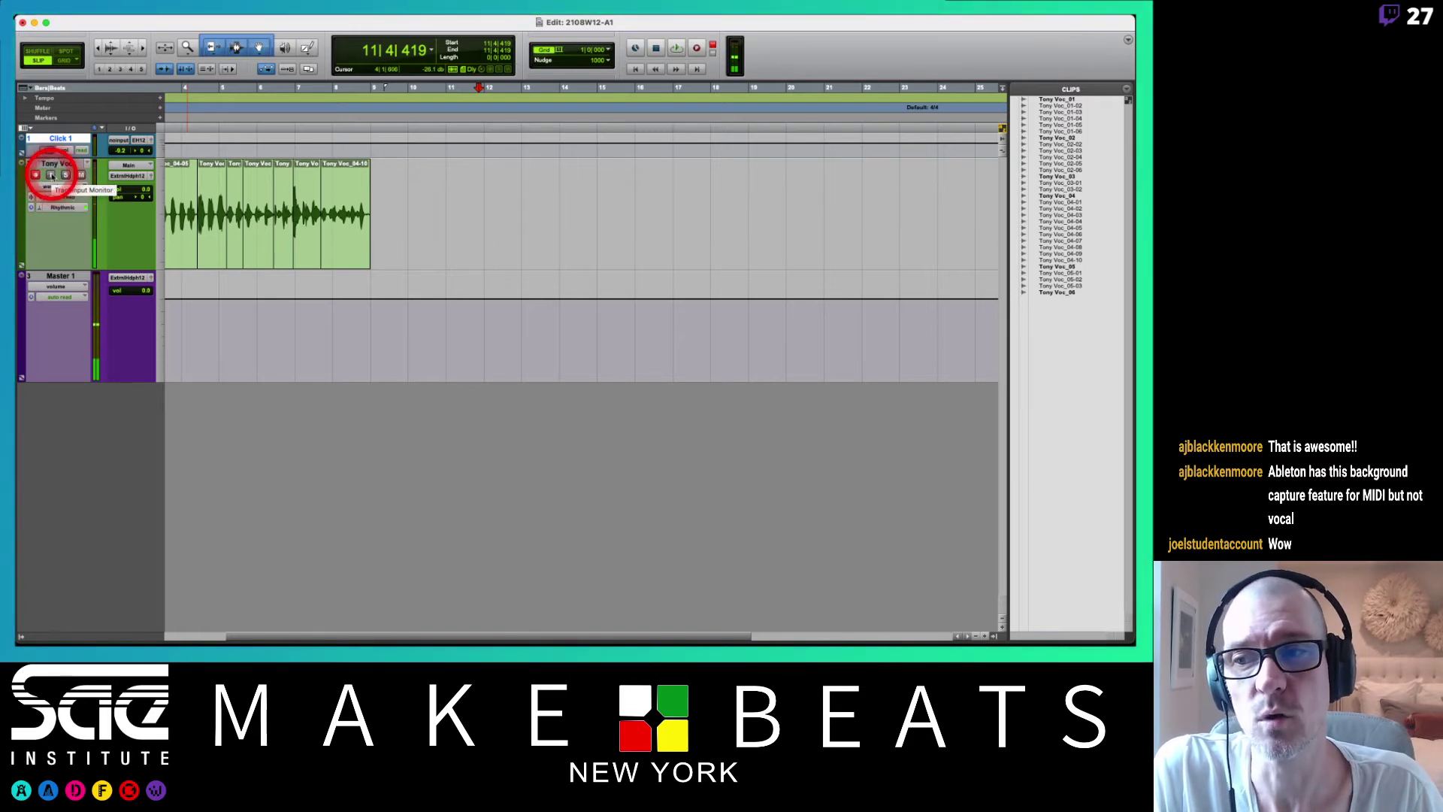
click(51, 175)
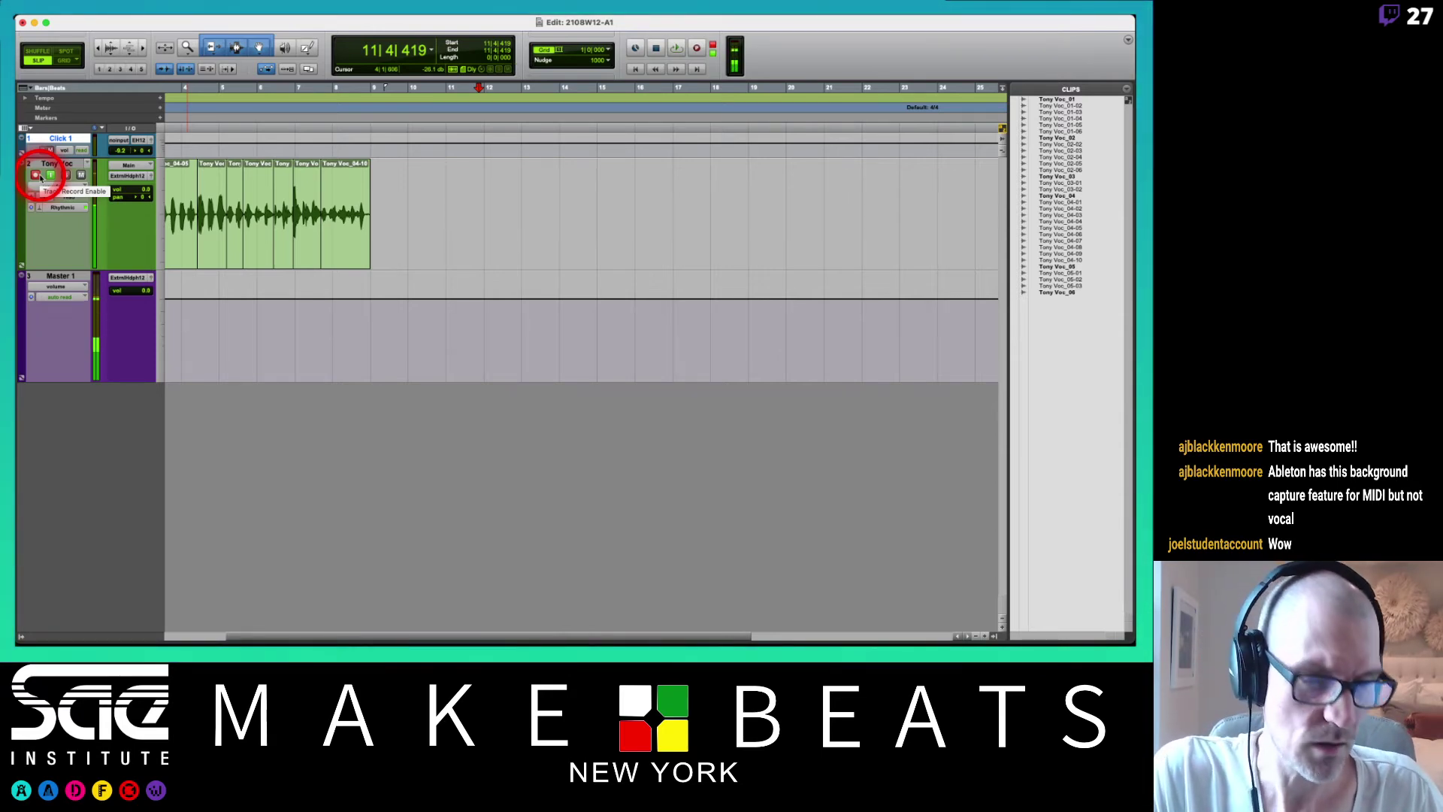
key(space)
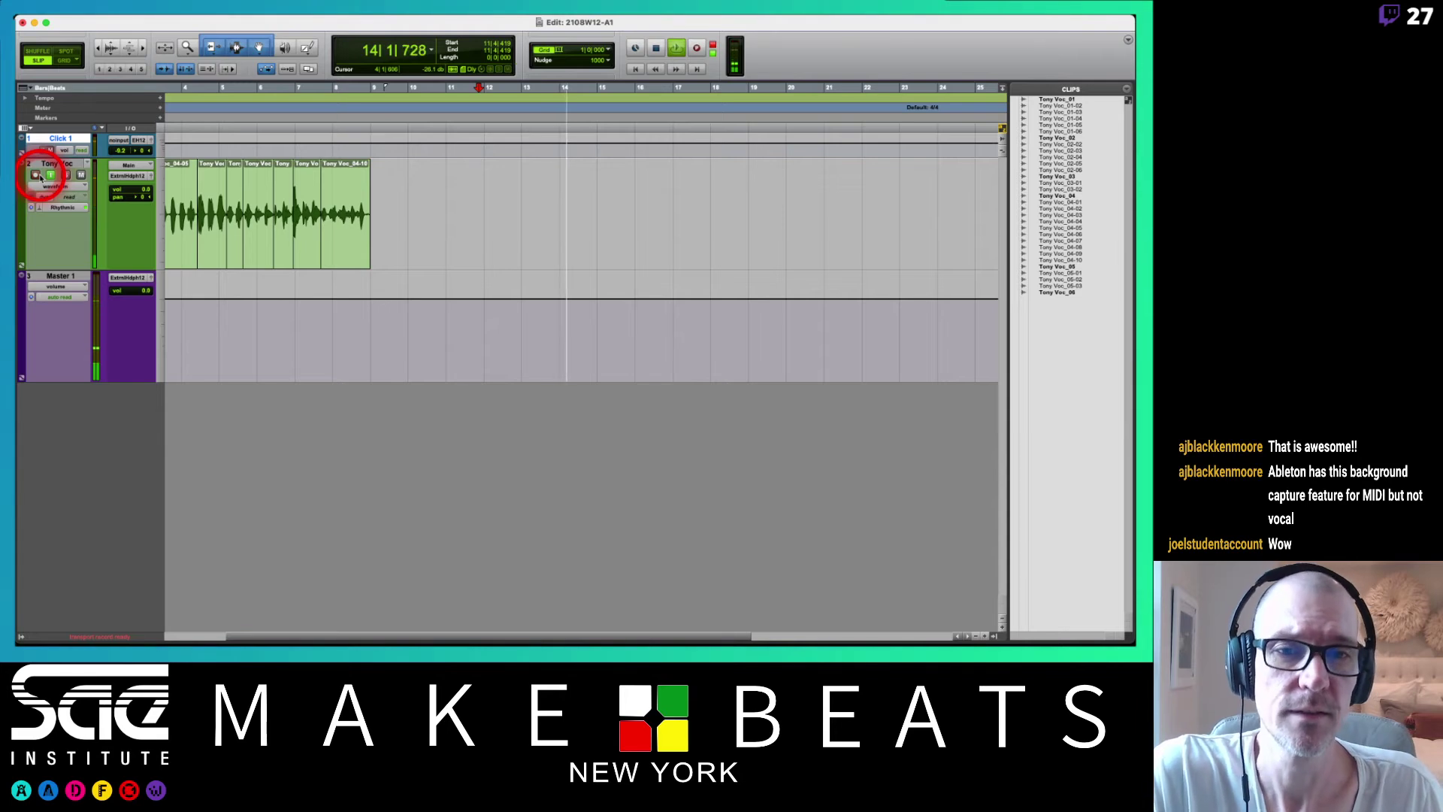
key(space)
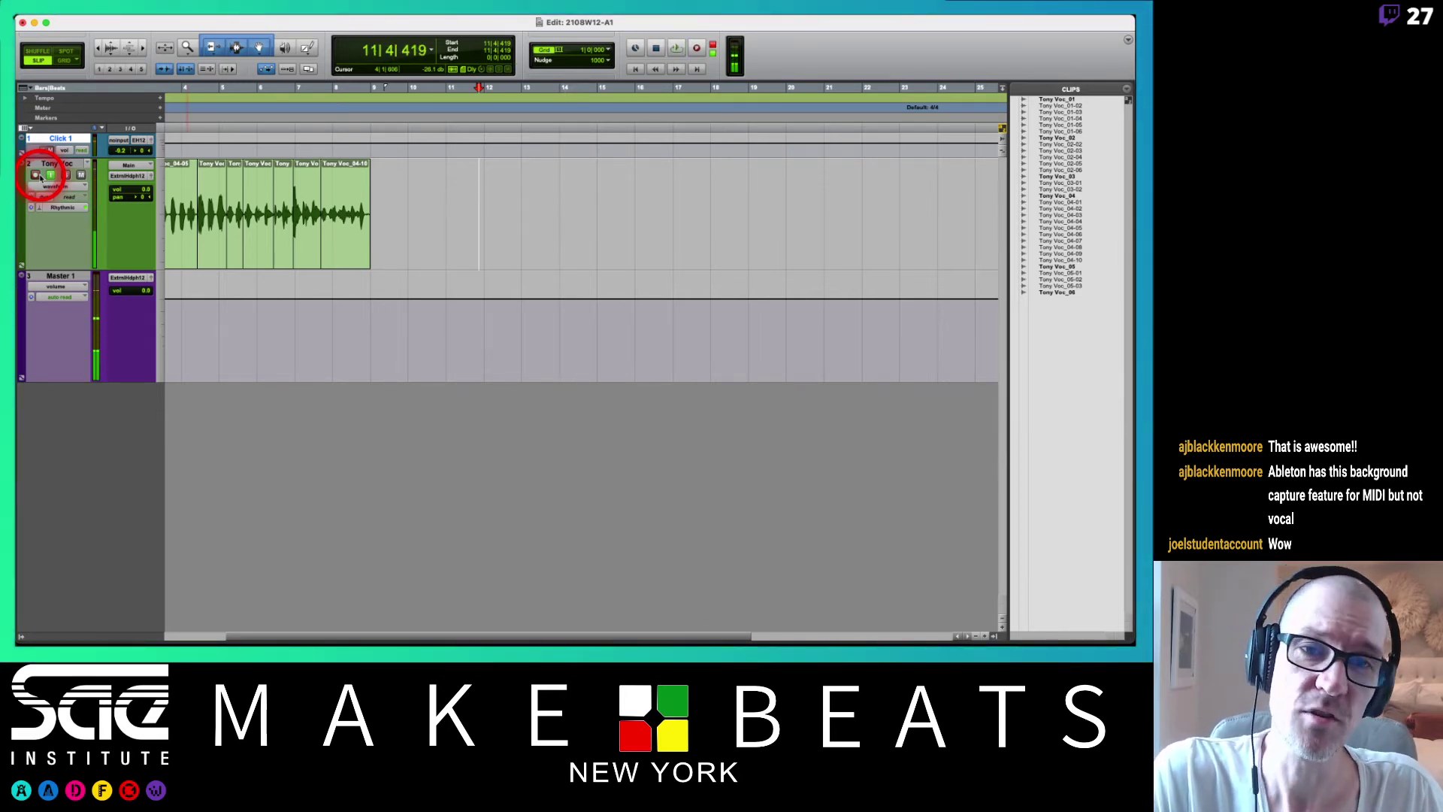
- Run the transport from 11|4|419 and punch-record a short vocal passage just before bar 14
key(super+space)
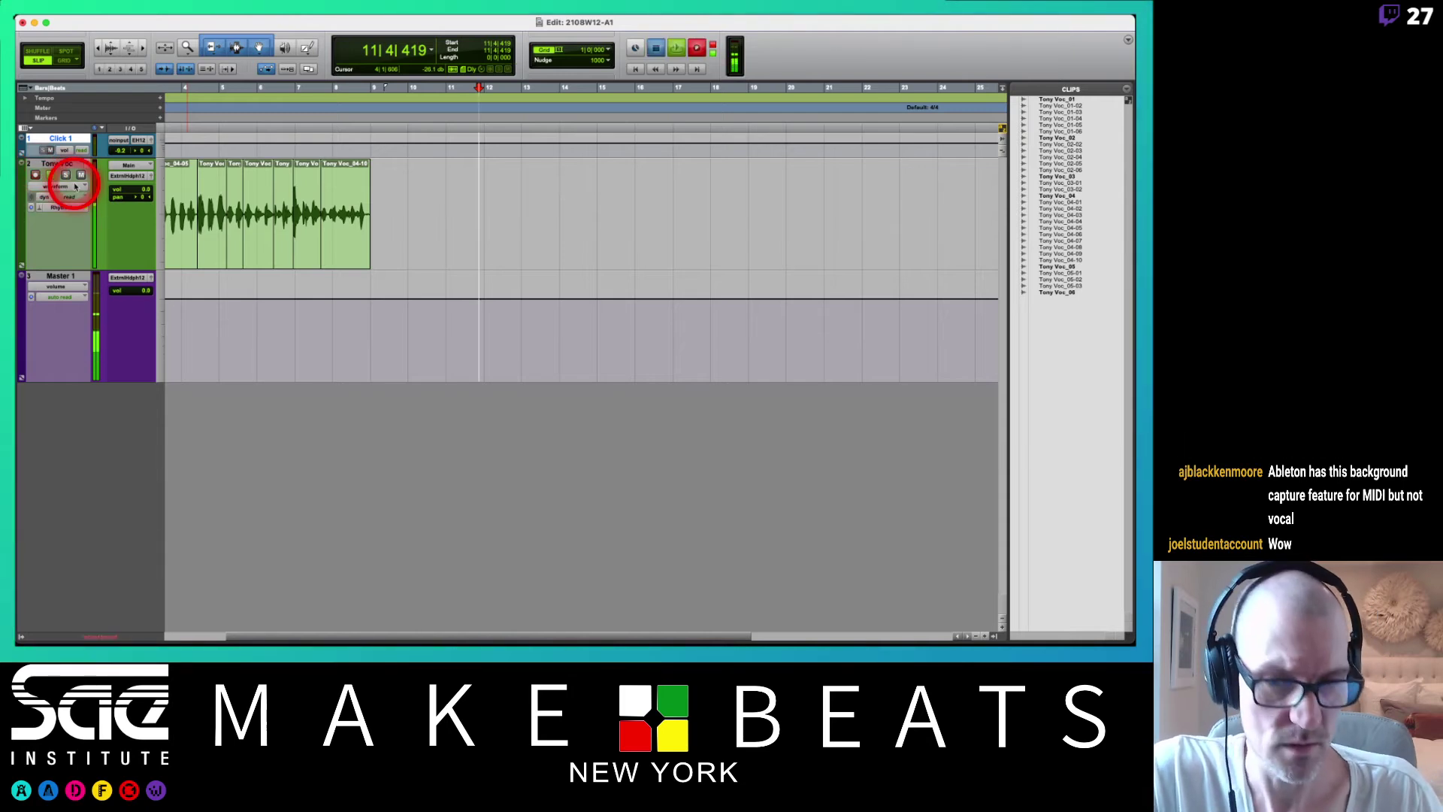
key(space)
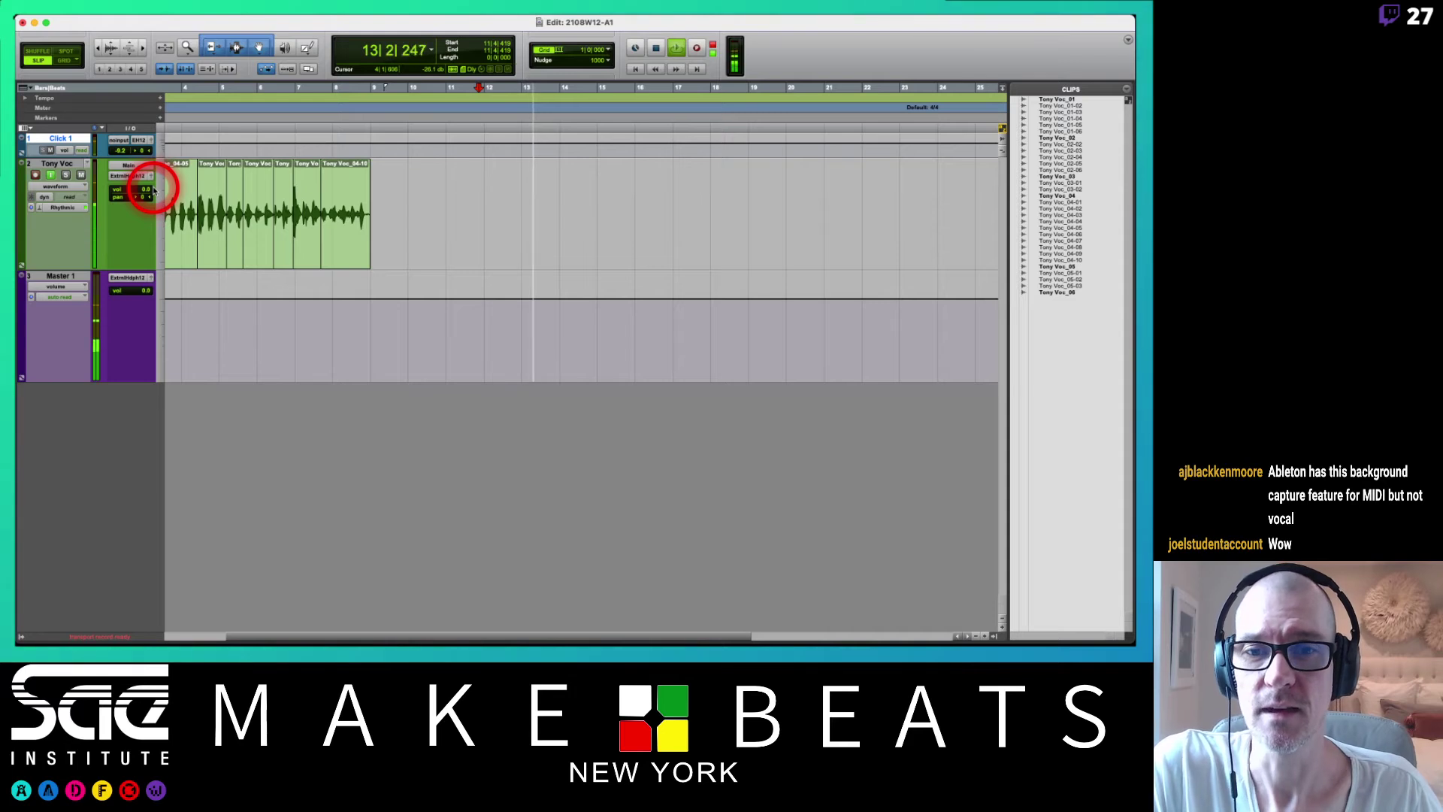
key(super+space)
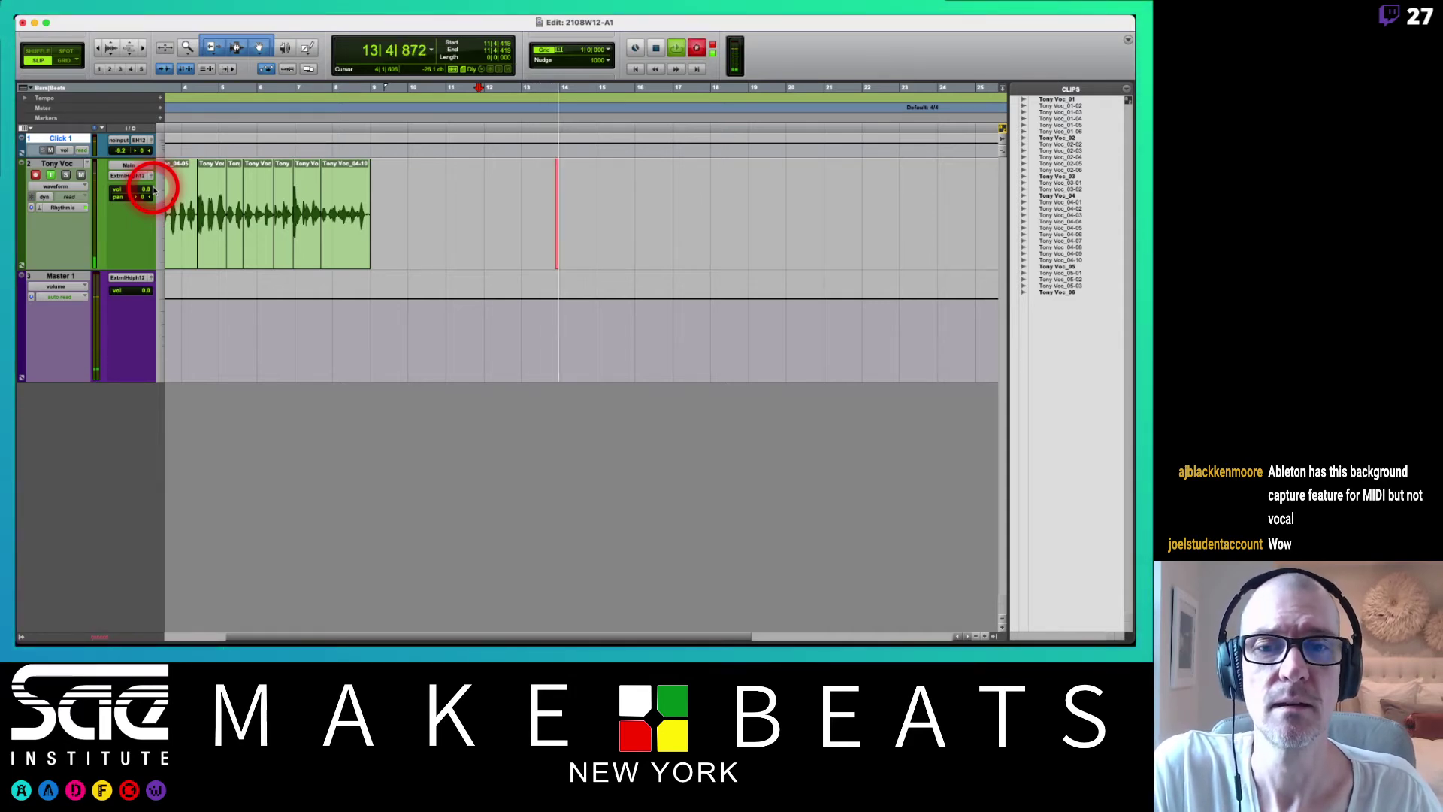
key(space)
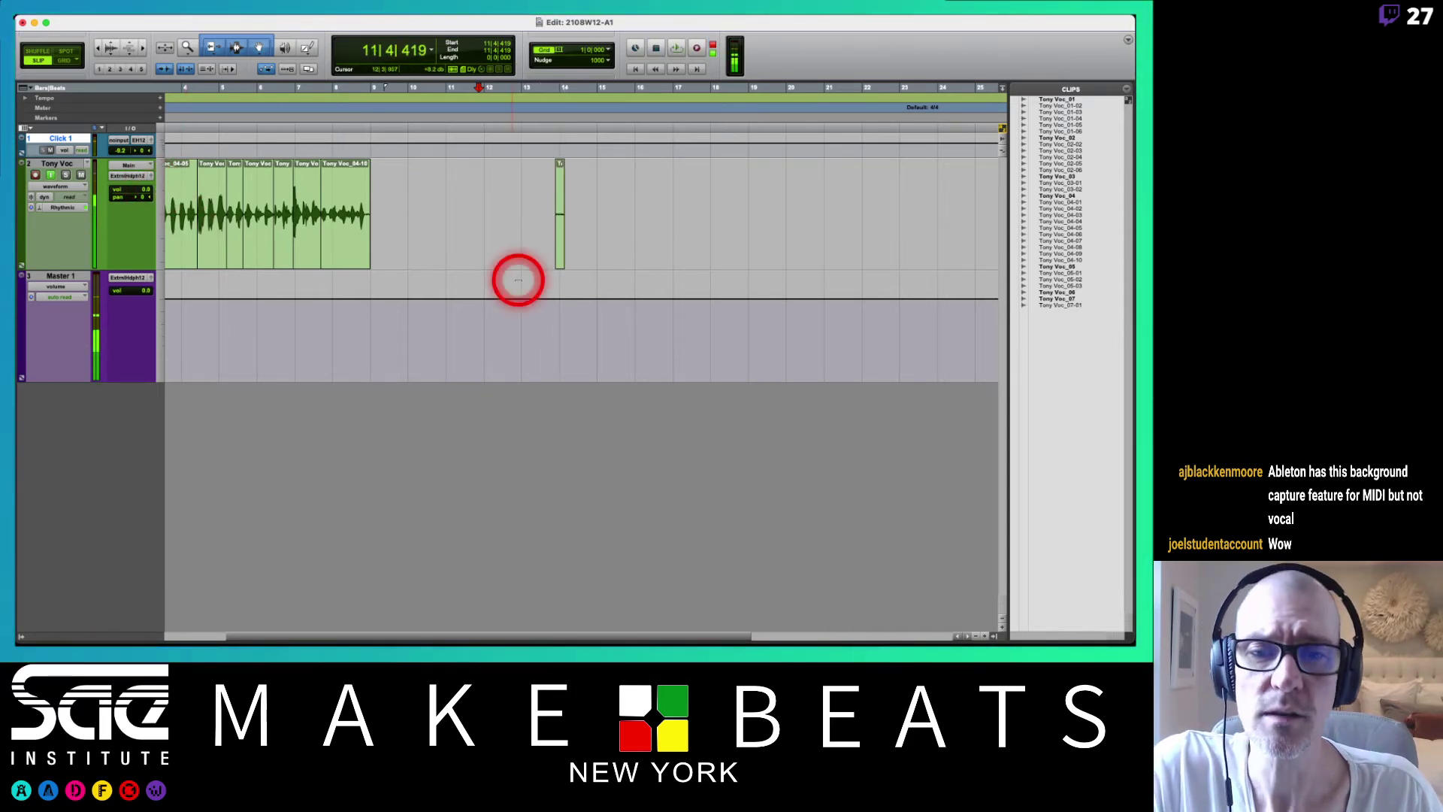
- Extend the new clip's start back to 11|4|419 to recover the earlier audio, and delete the clip
click(556, 217)
key(super+bracketright)
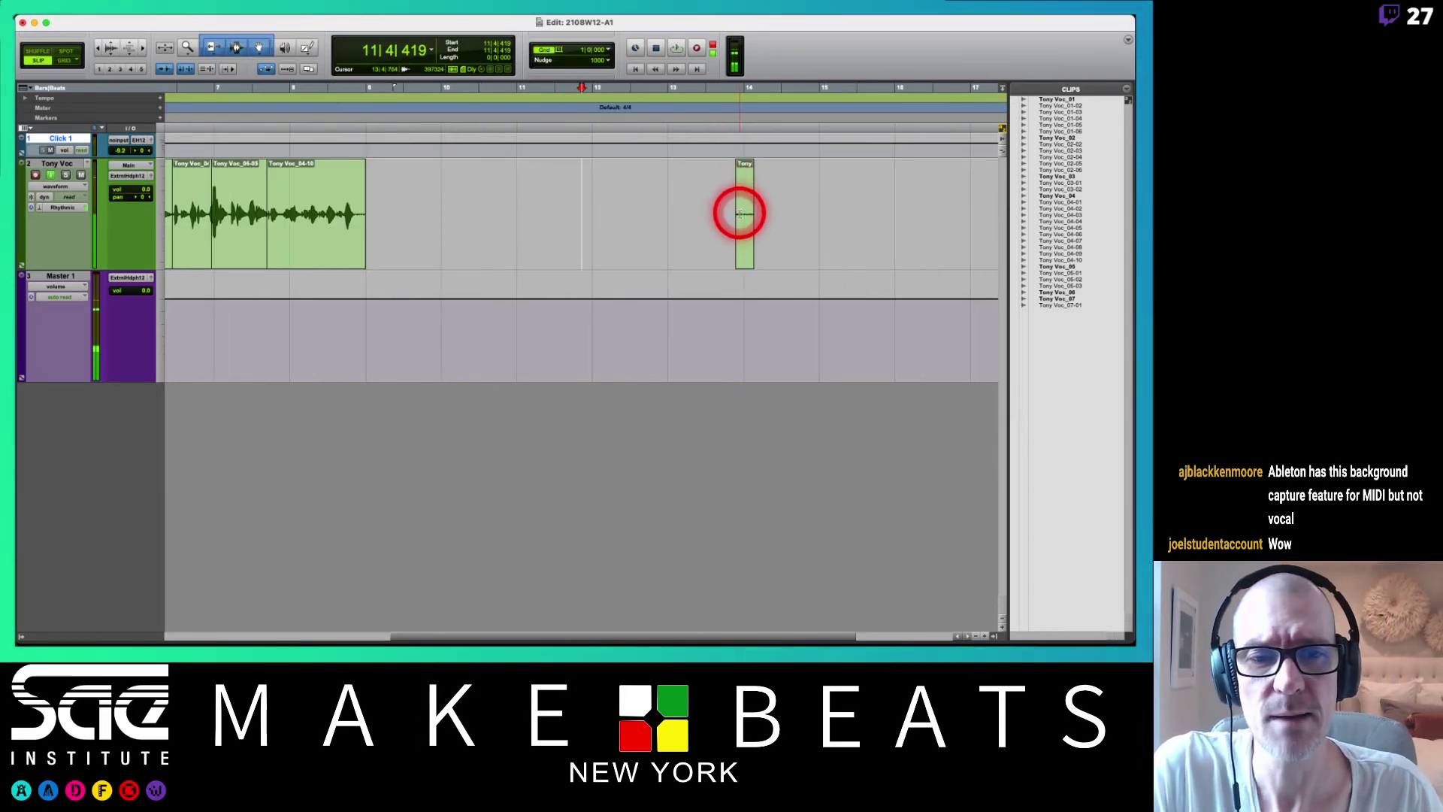
drag(736, 213, 547, 208)
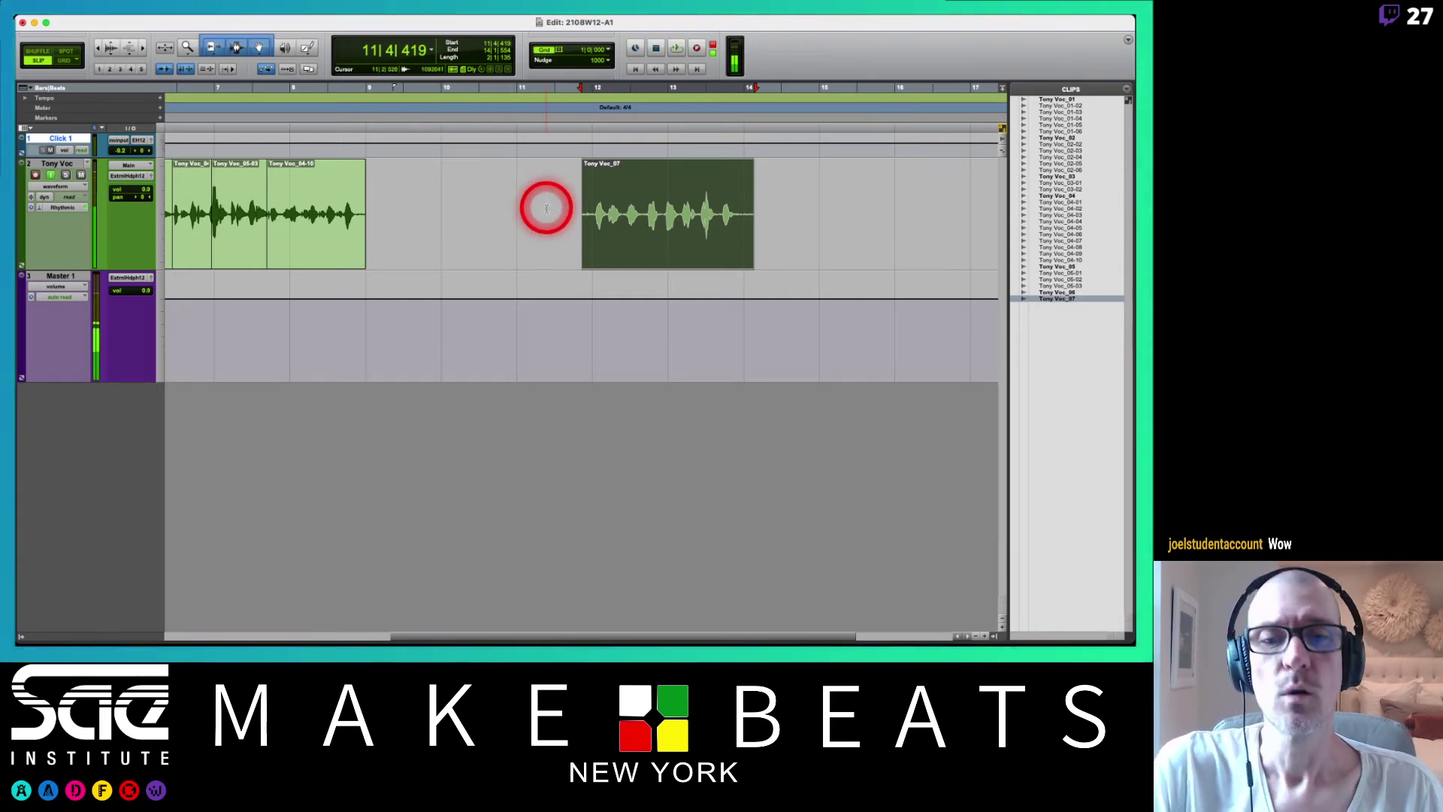
key(Delete)
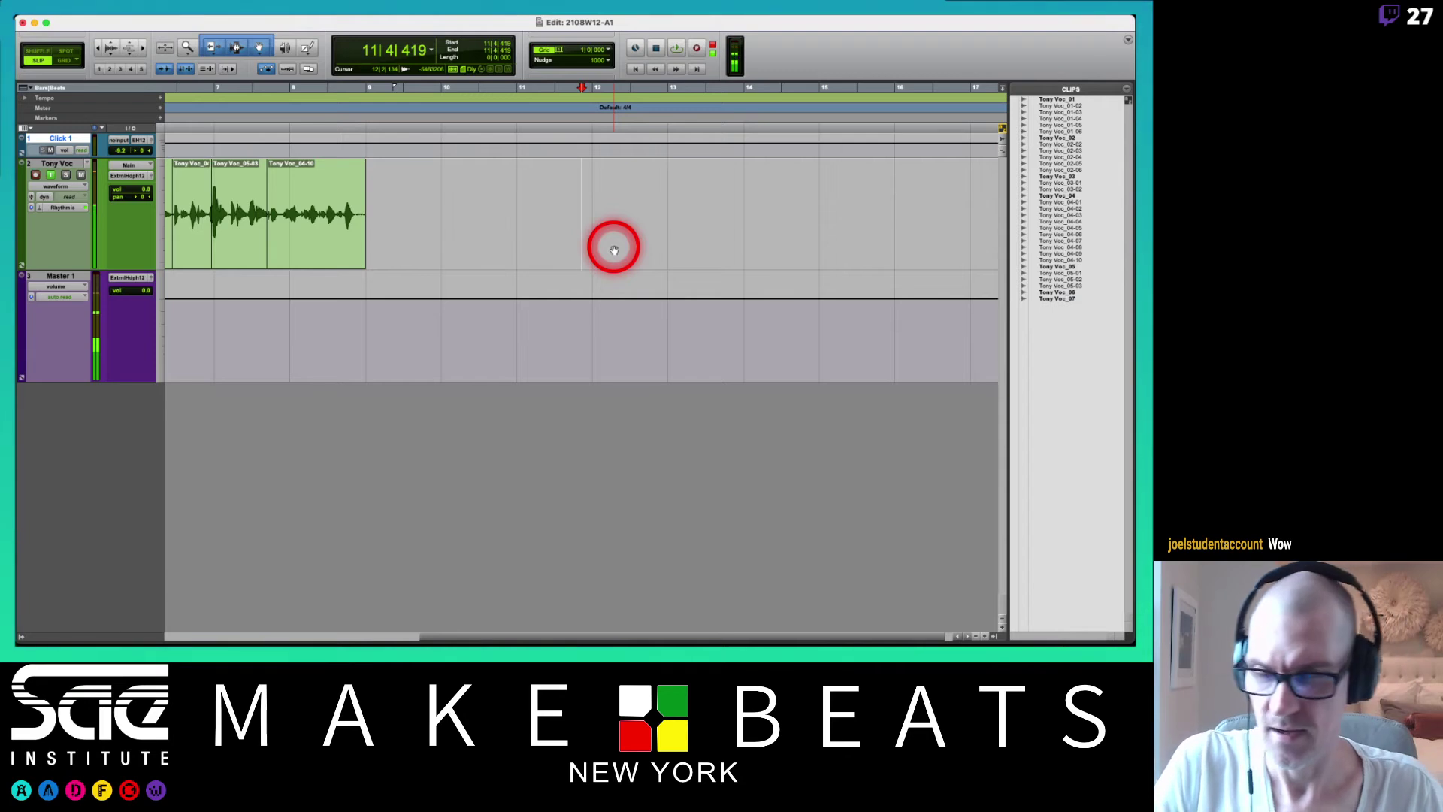
- Shift the vocal edit points just before bar 7 and around 5|3|620, adding a short crossfade at each
scroll(613, 250, left, 10)
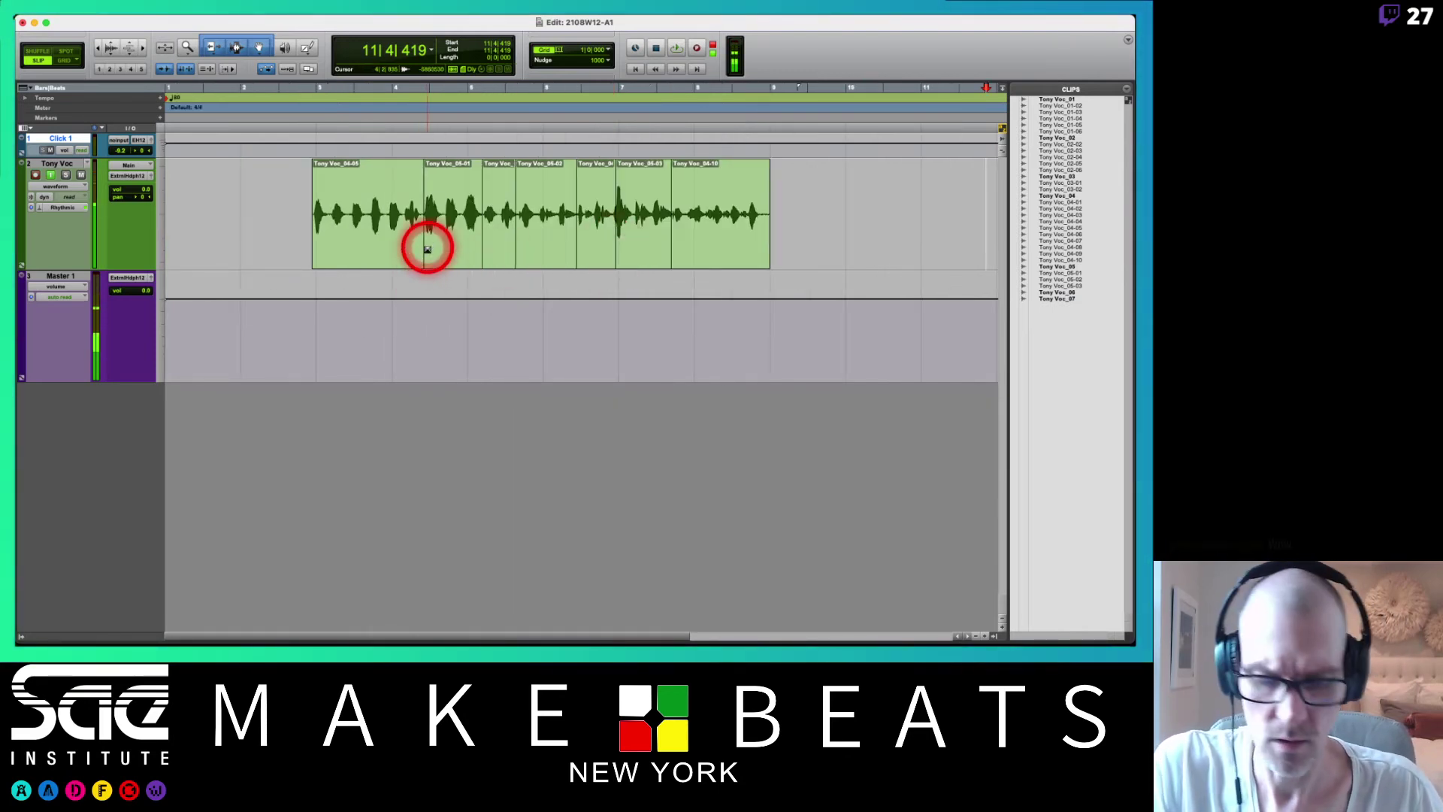
scroll(427, 248, up, 3)
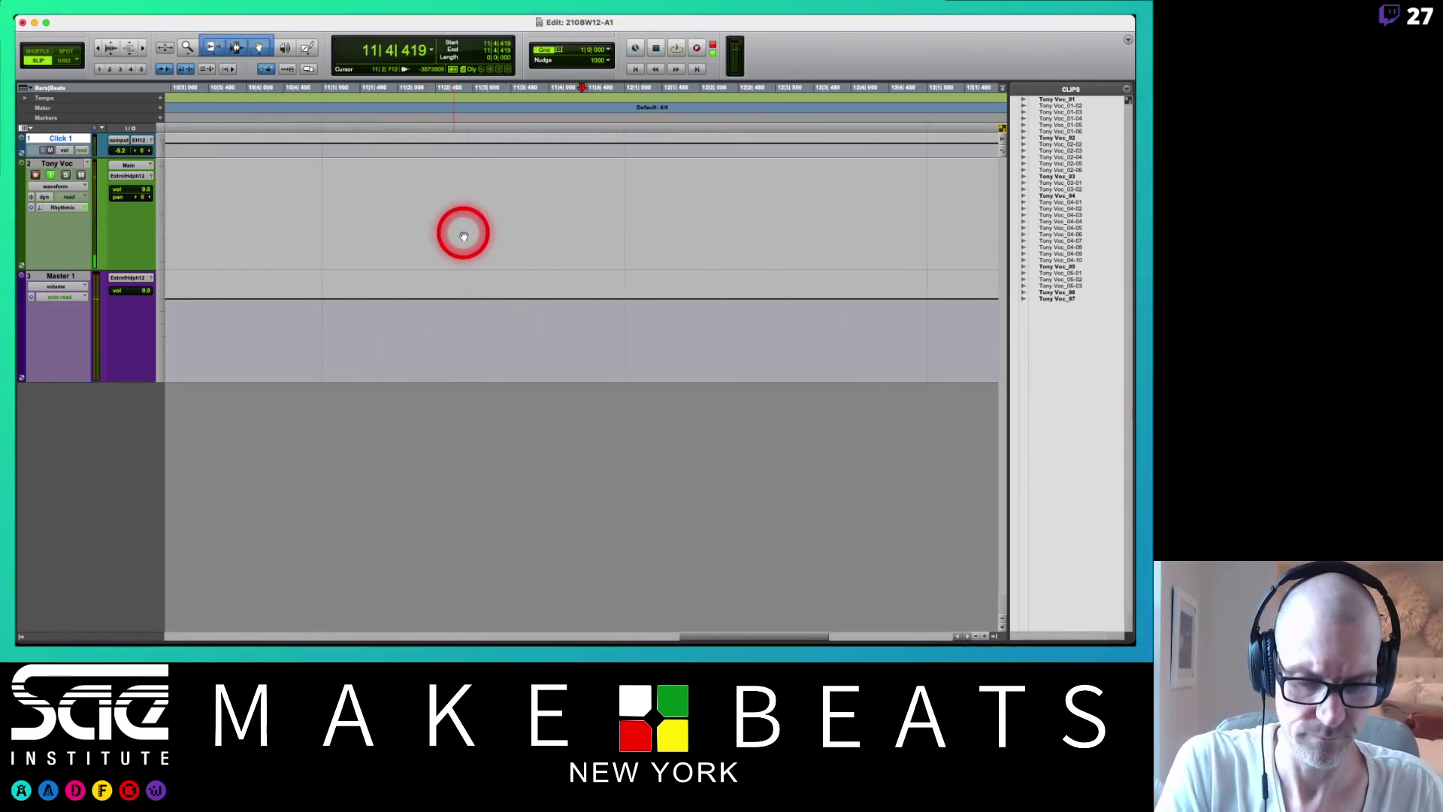
scroll(609, 230, right, 15)
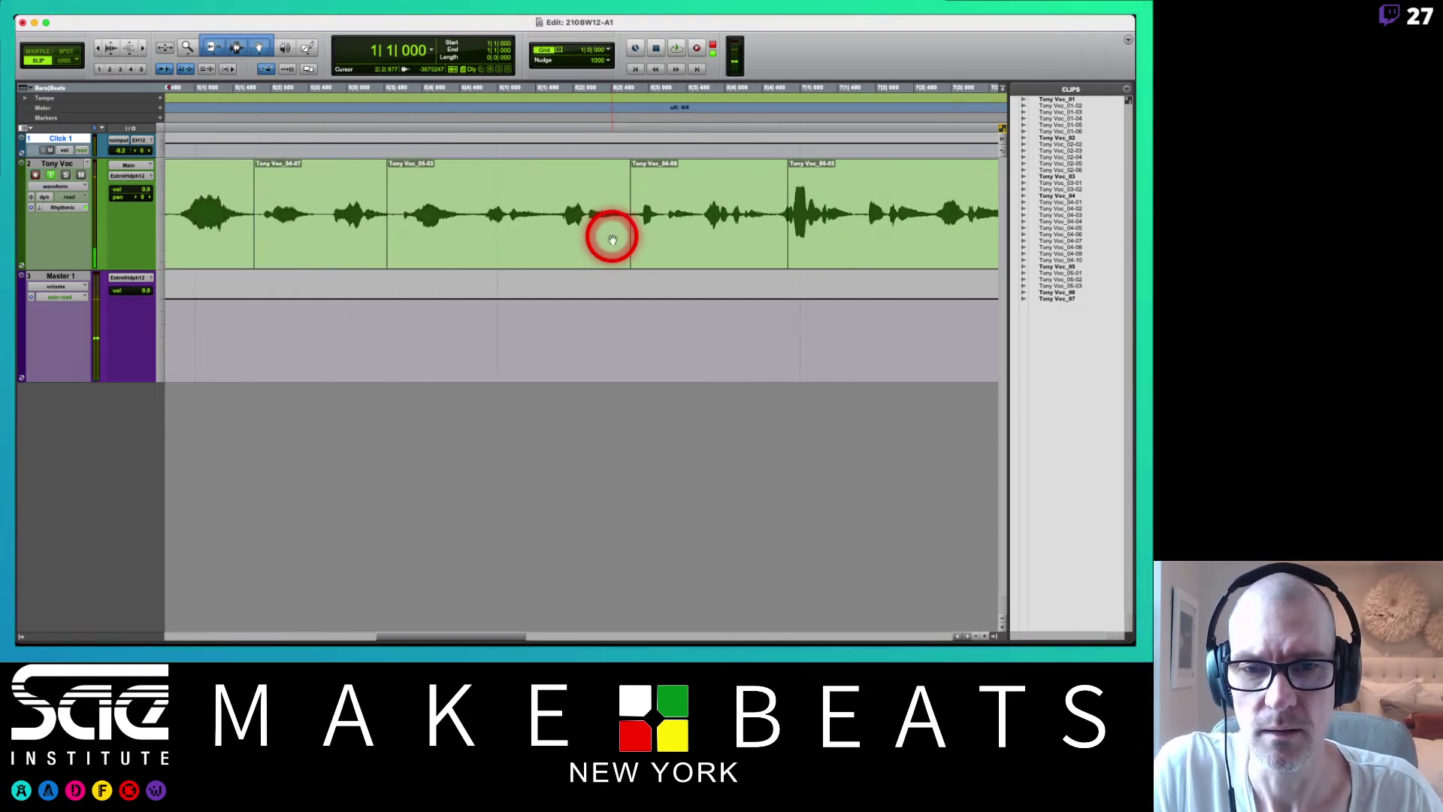
drag(788, 216, 397, 230)
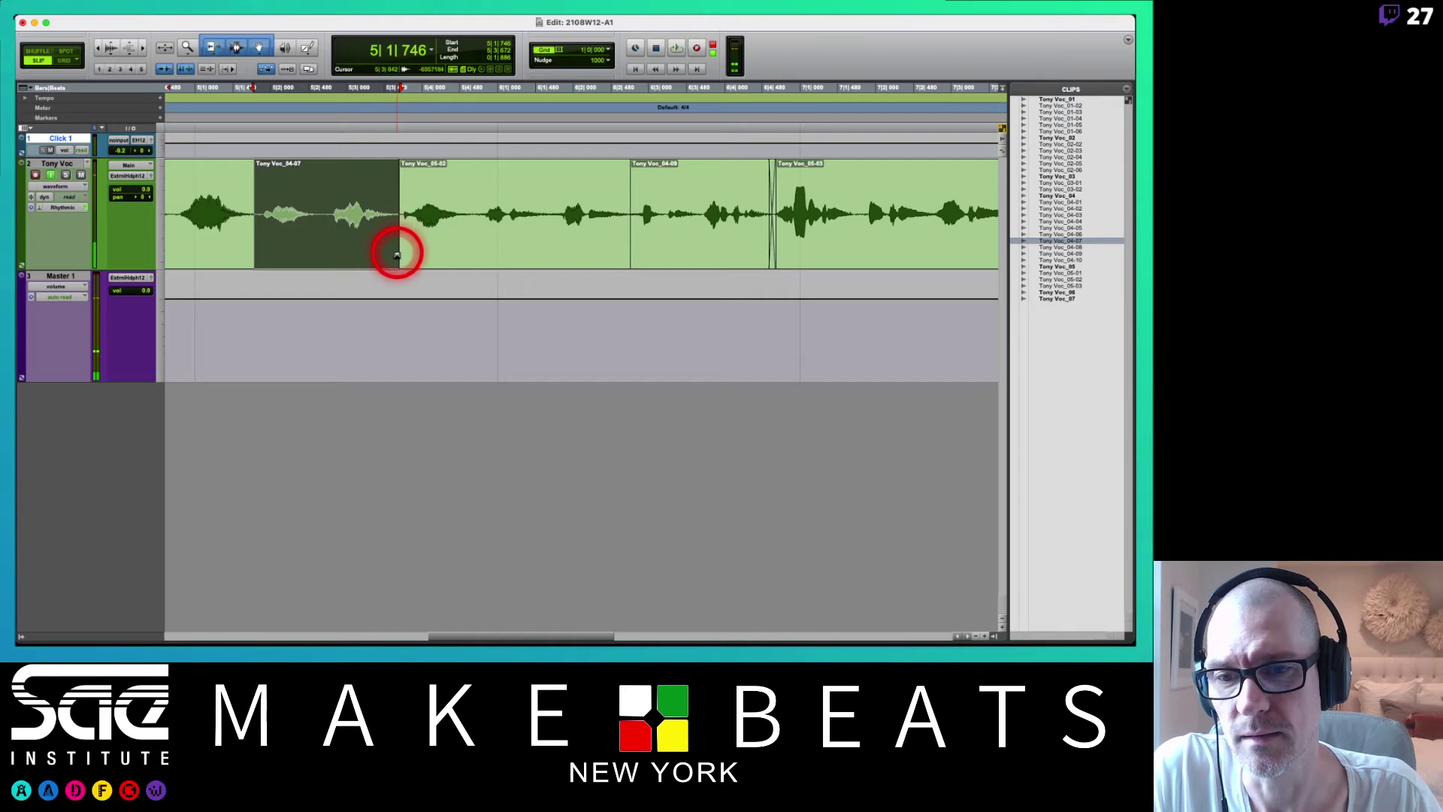
drag(396, 250, 403, 259)
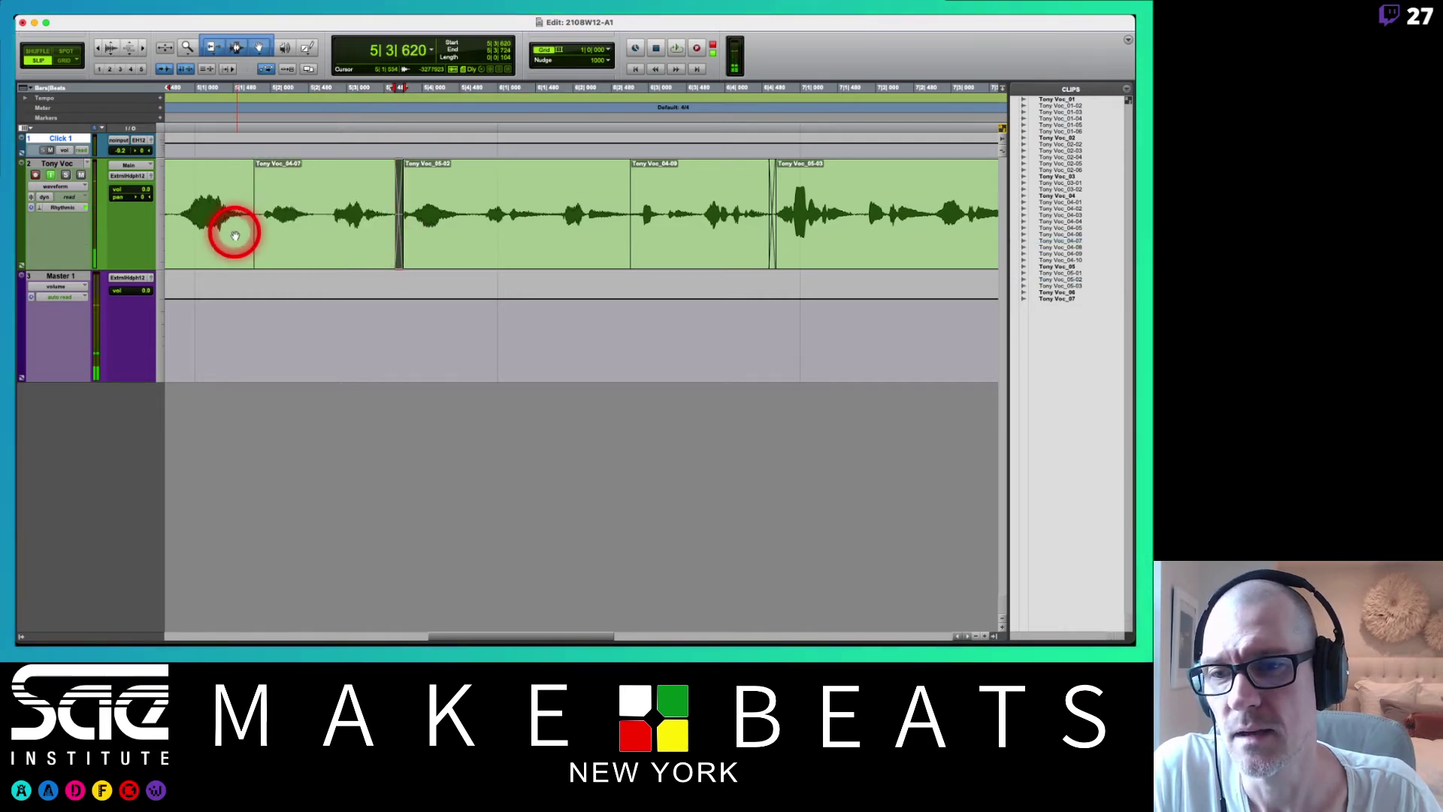
- Shift the vocal edit points around 5|1|801 and 7|3|801 slightly and crossfade across them
click(251, 215)
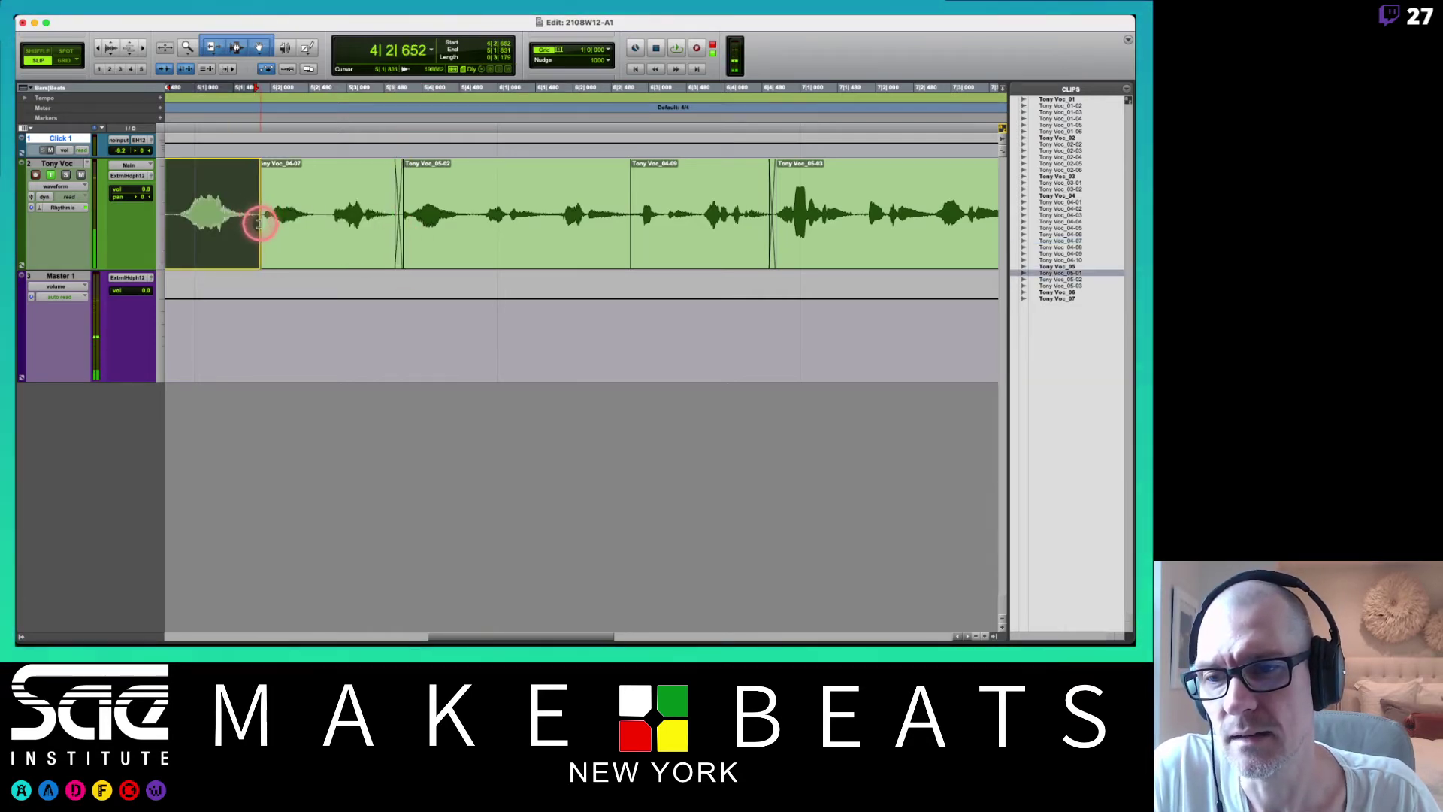
drag(257, 218, 264, 267)
scroll(644, 191, right, 5)
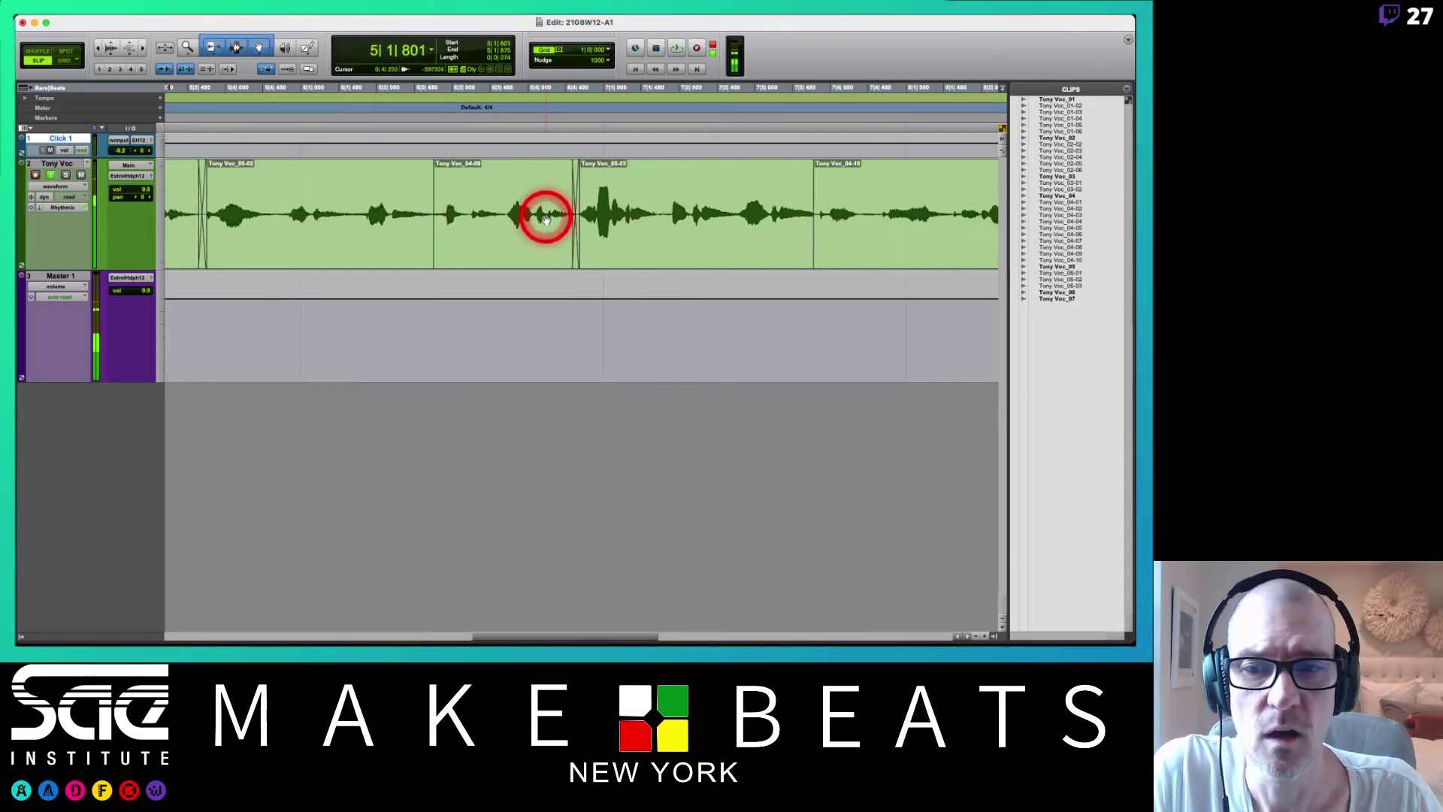
scroll(644, 196, right, 5)
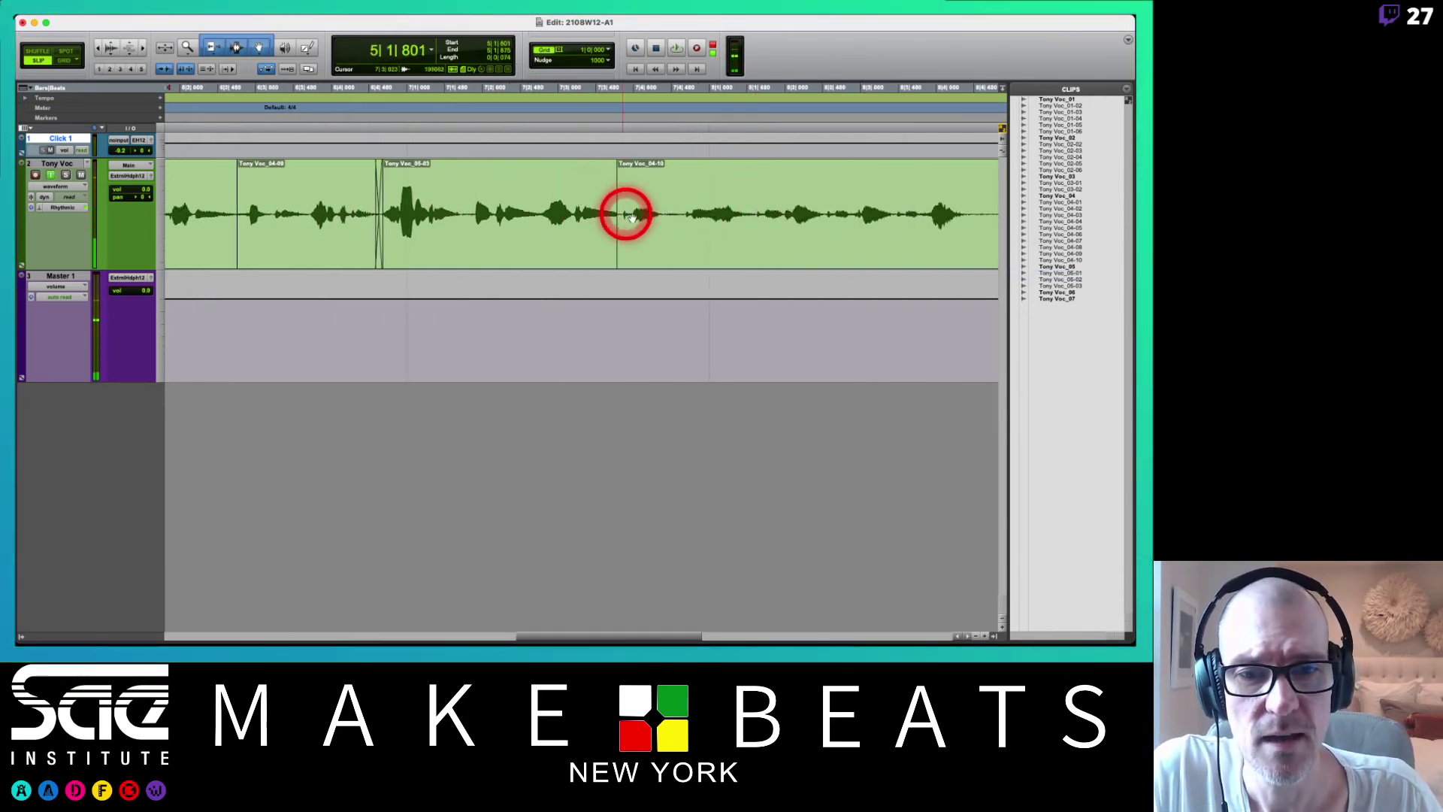
drag(613, 216, 622, 264)
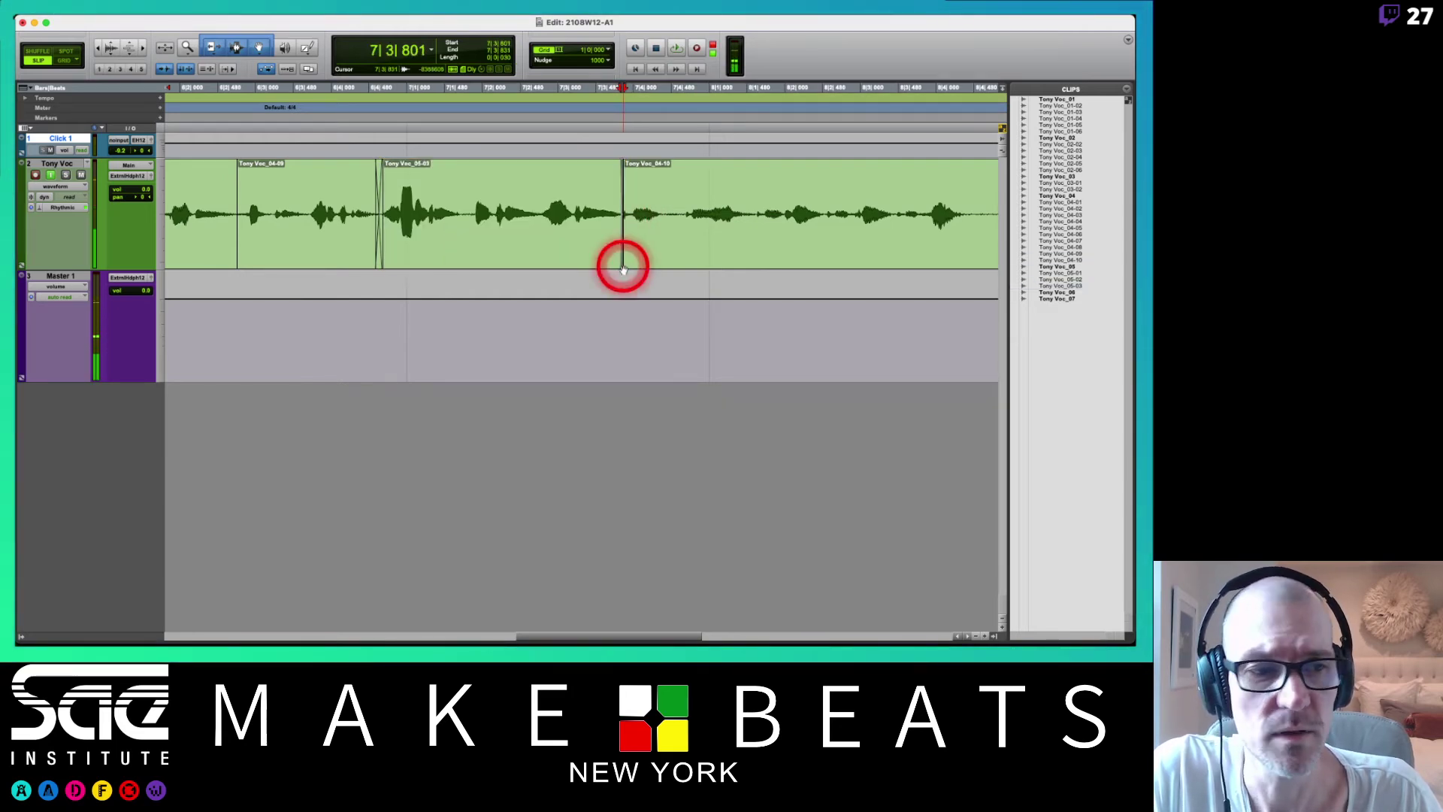
click(708, 231)
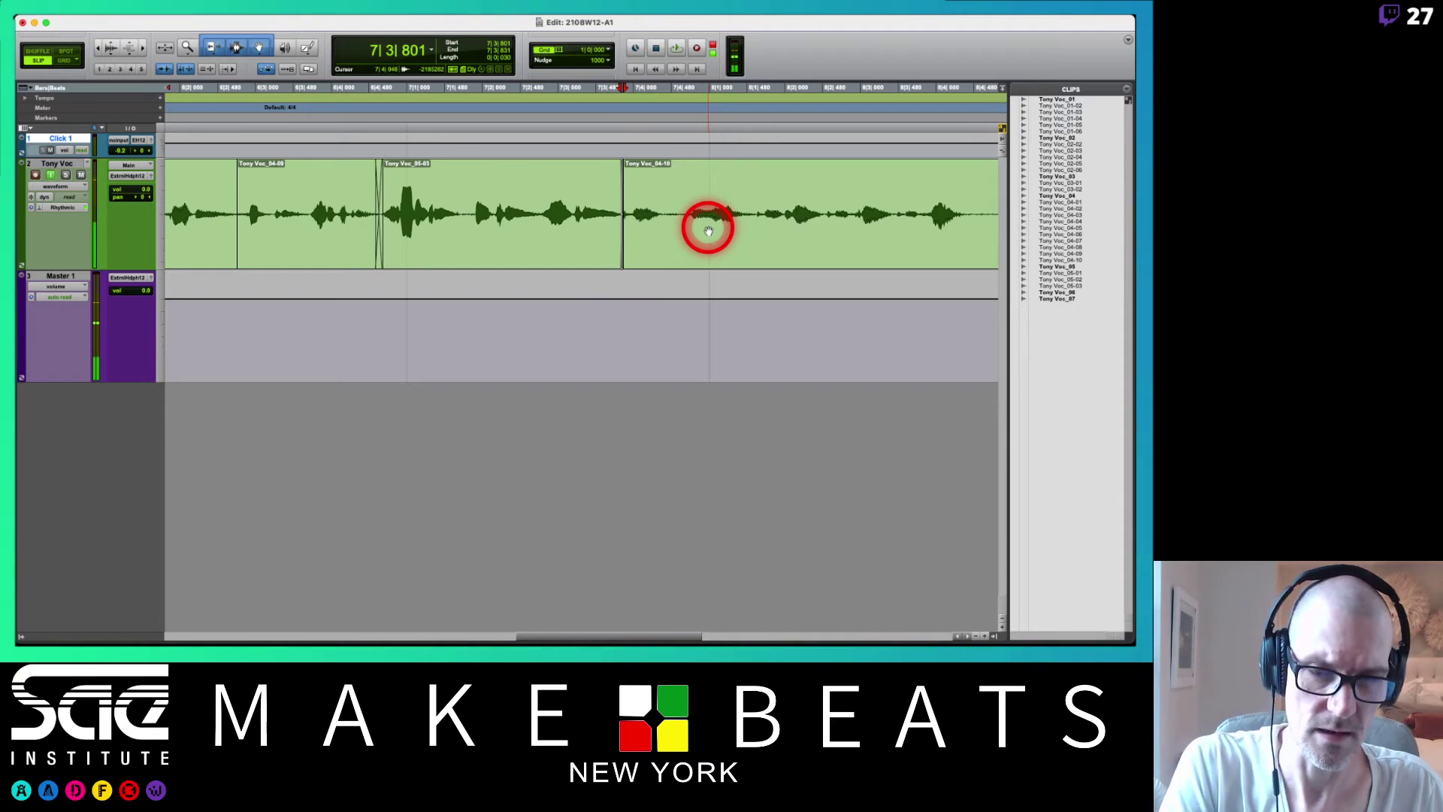
- Play the start of the edited vocal from 2|4|235, mute the click track, and stop playback
key(super+bracketleft)
key(super+bracketleft)
key(super+bracketleft)
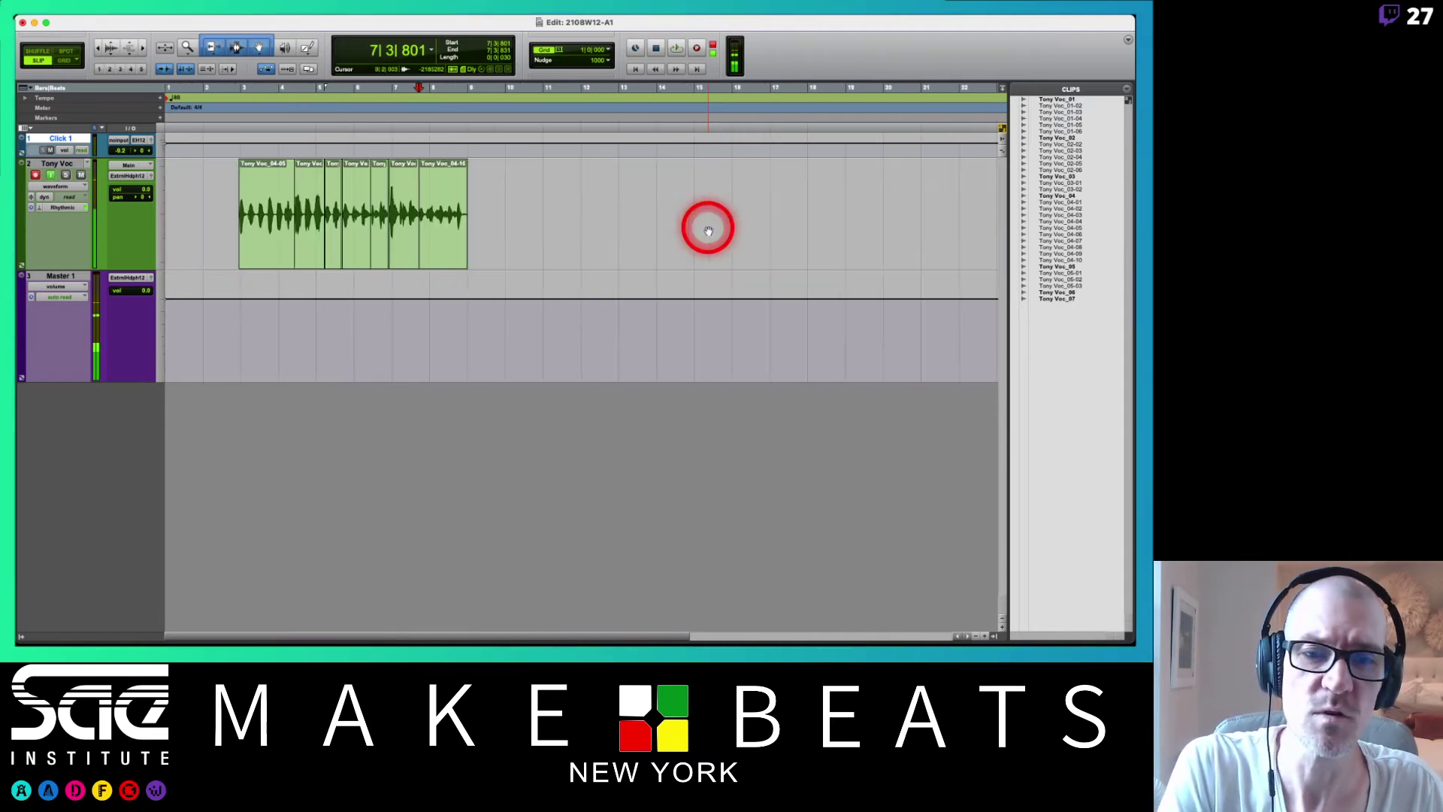
click(232, 200)
click(232, 199)
key(space)
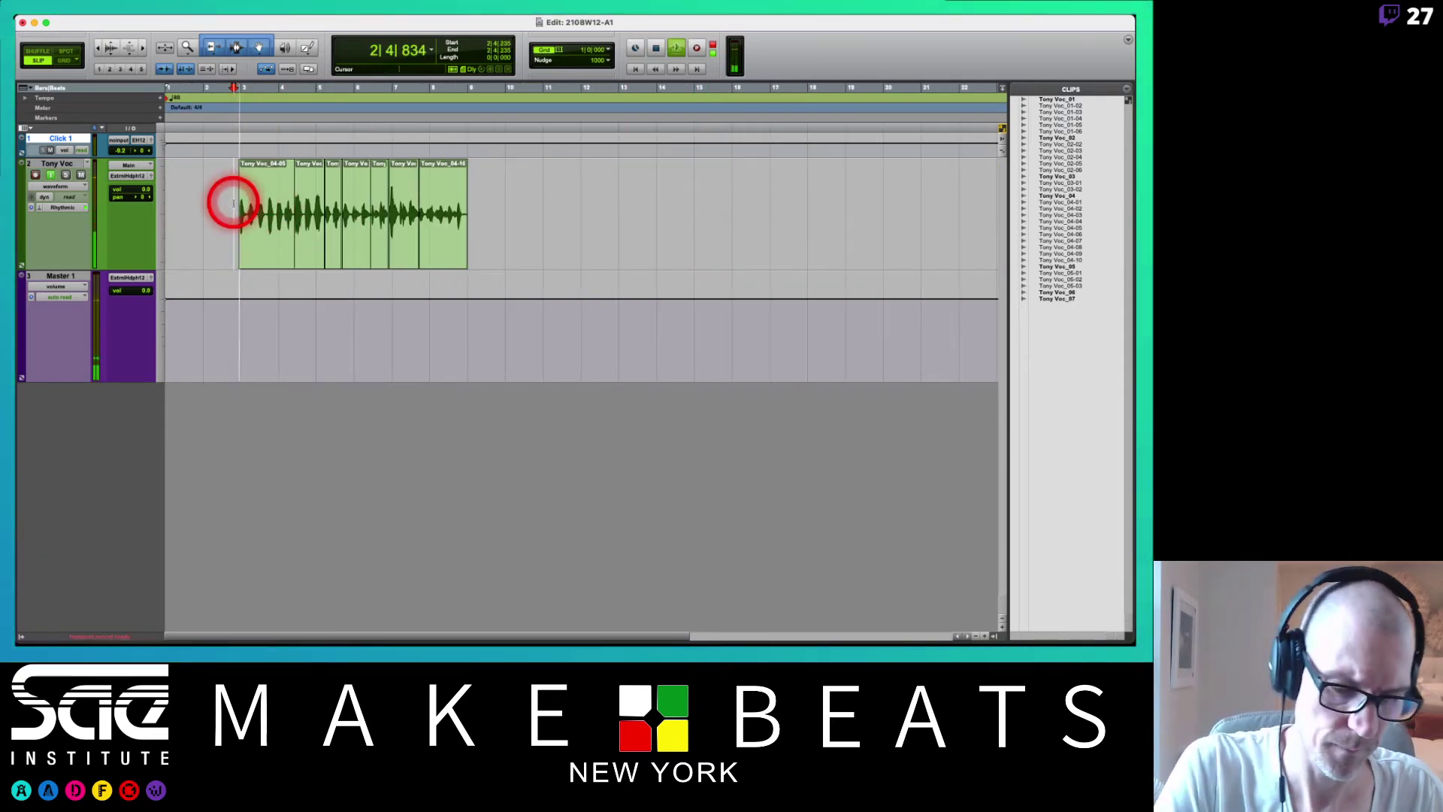
key(super+bracketright)
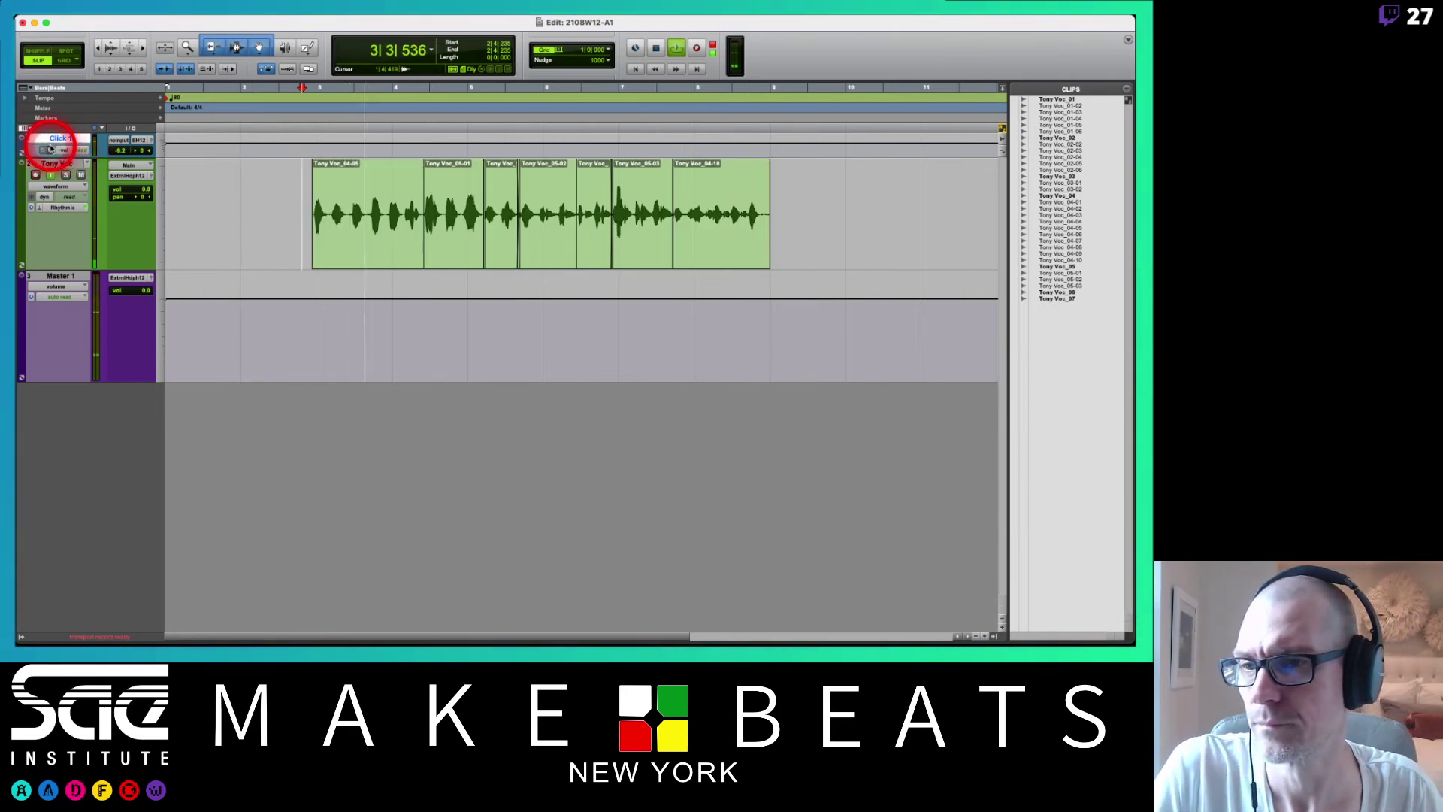
key(space)
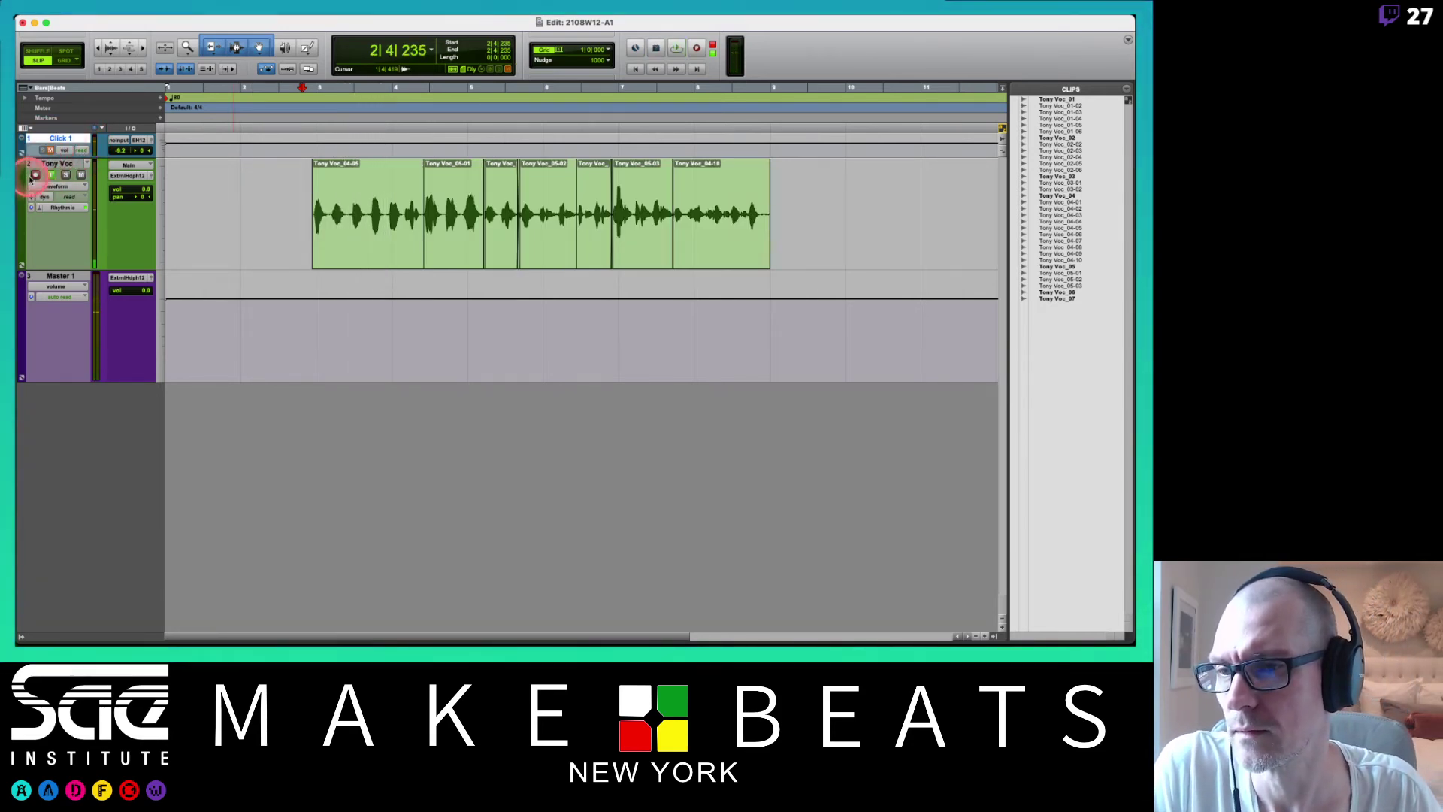
- Turn off record-enable on the vocal track and play through the whole comped vocal from 2|4|235
click(35, 175)
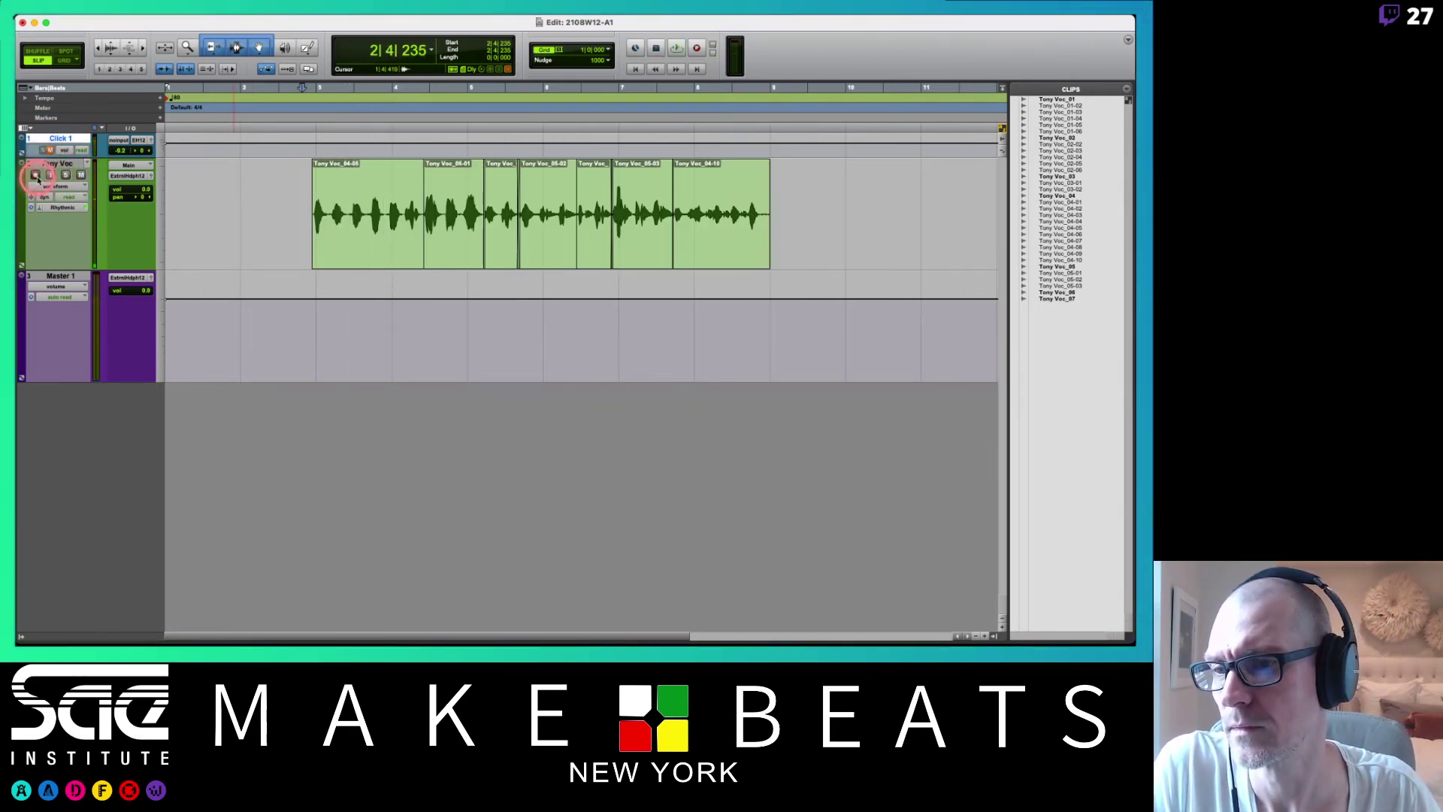
key(space)
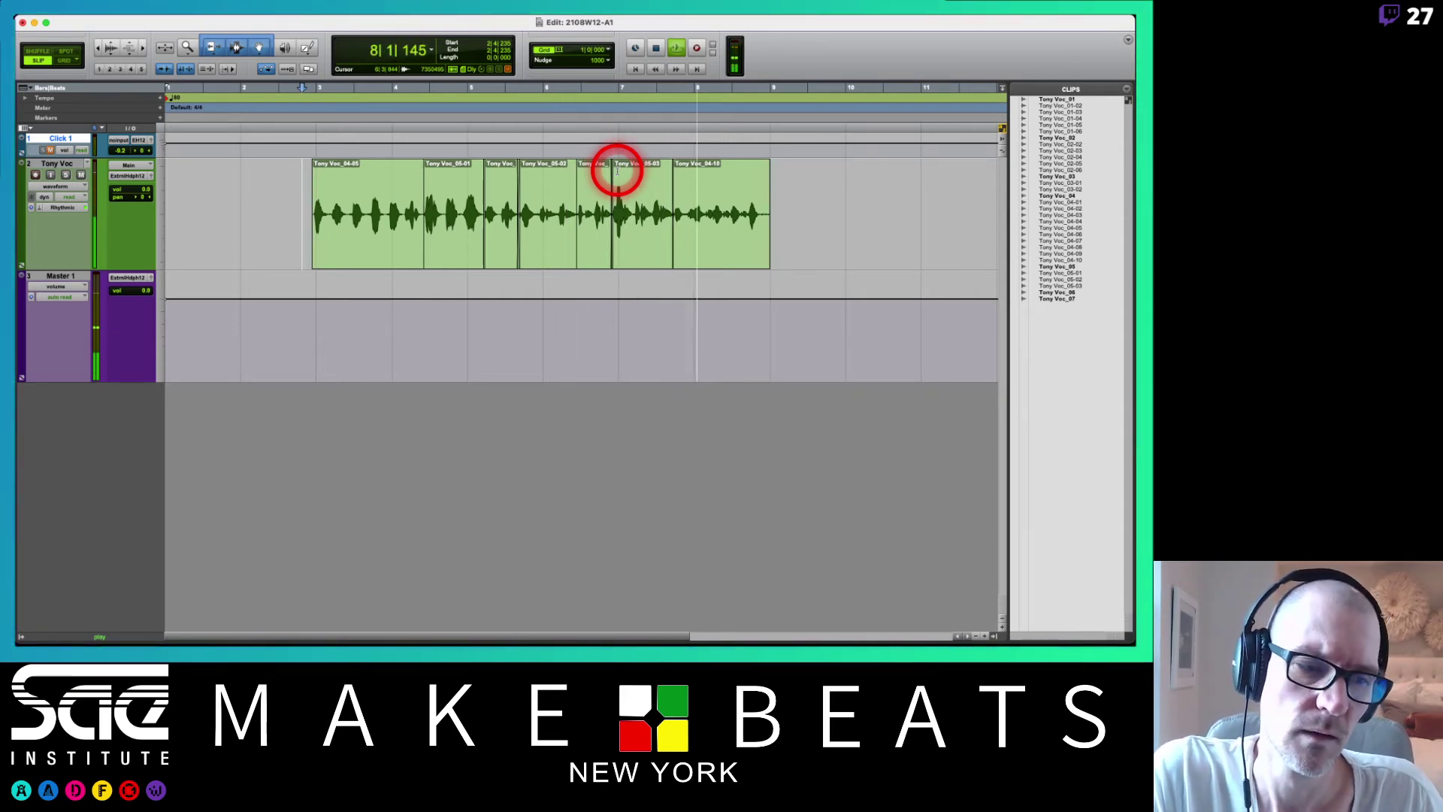
key(space)
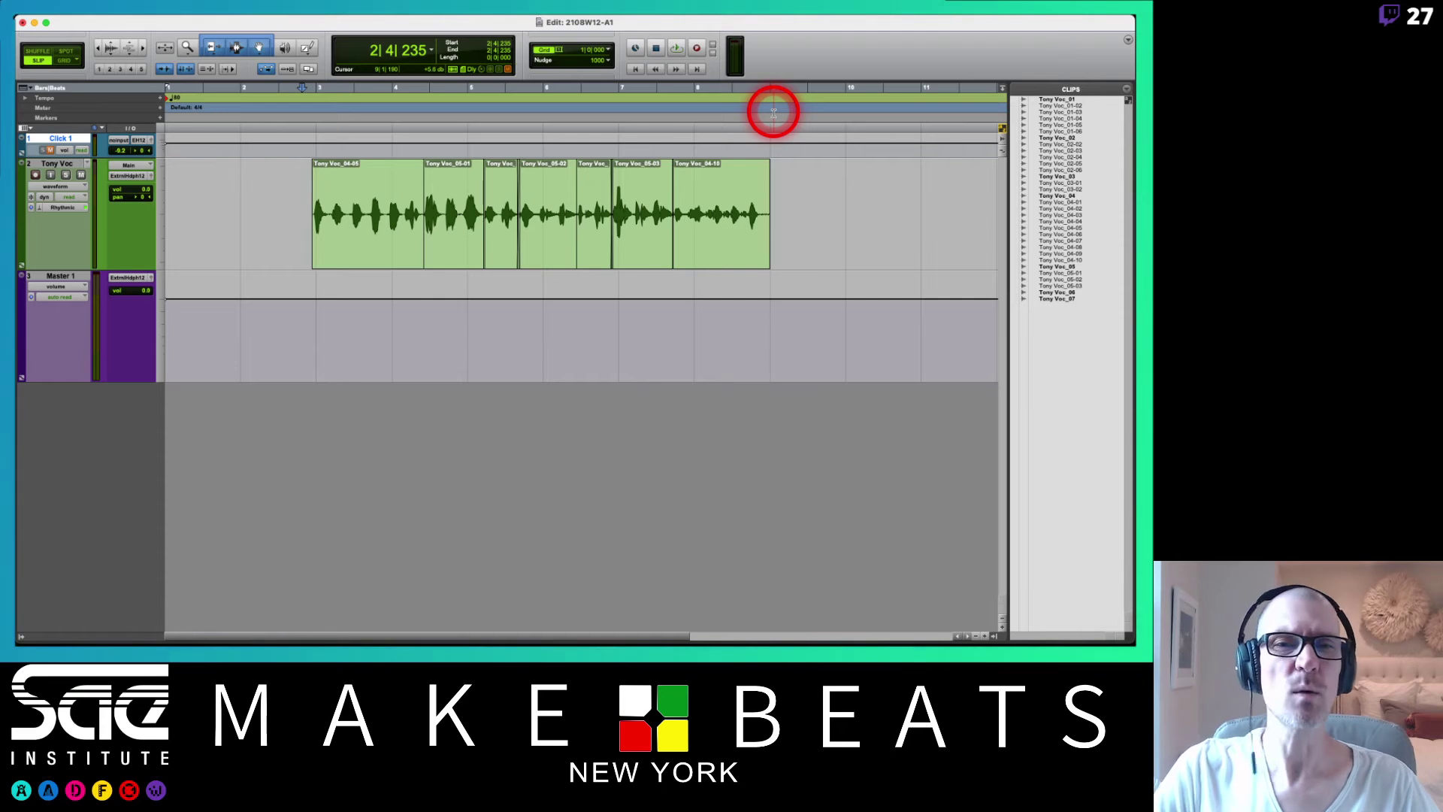
- Set the record mode to Destructive and delete all the vocal clips between bars 3 and 9
right_click(697, 49)
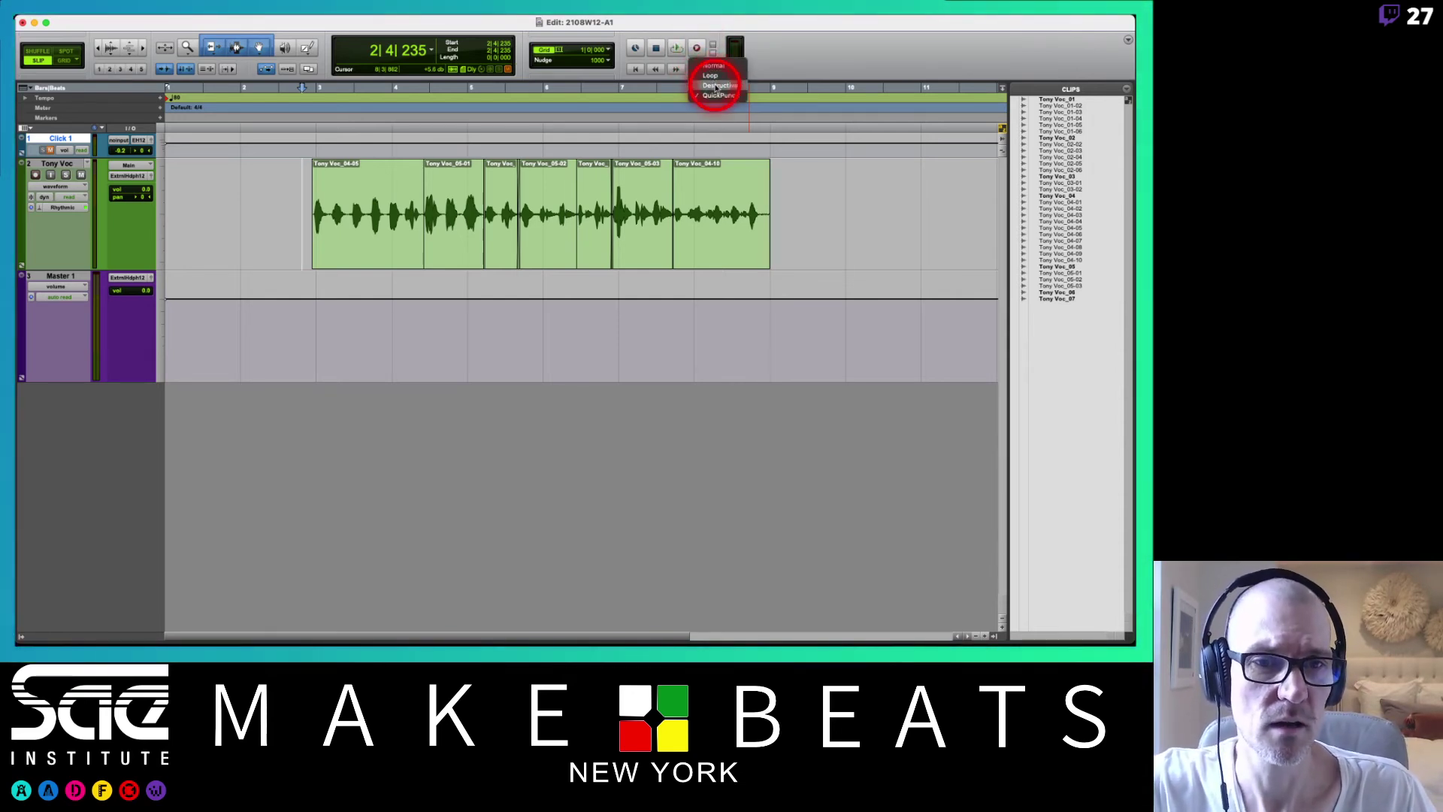
click(715, 86)
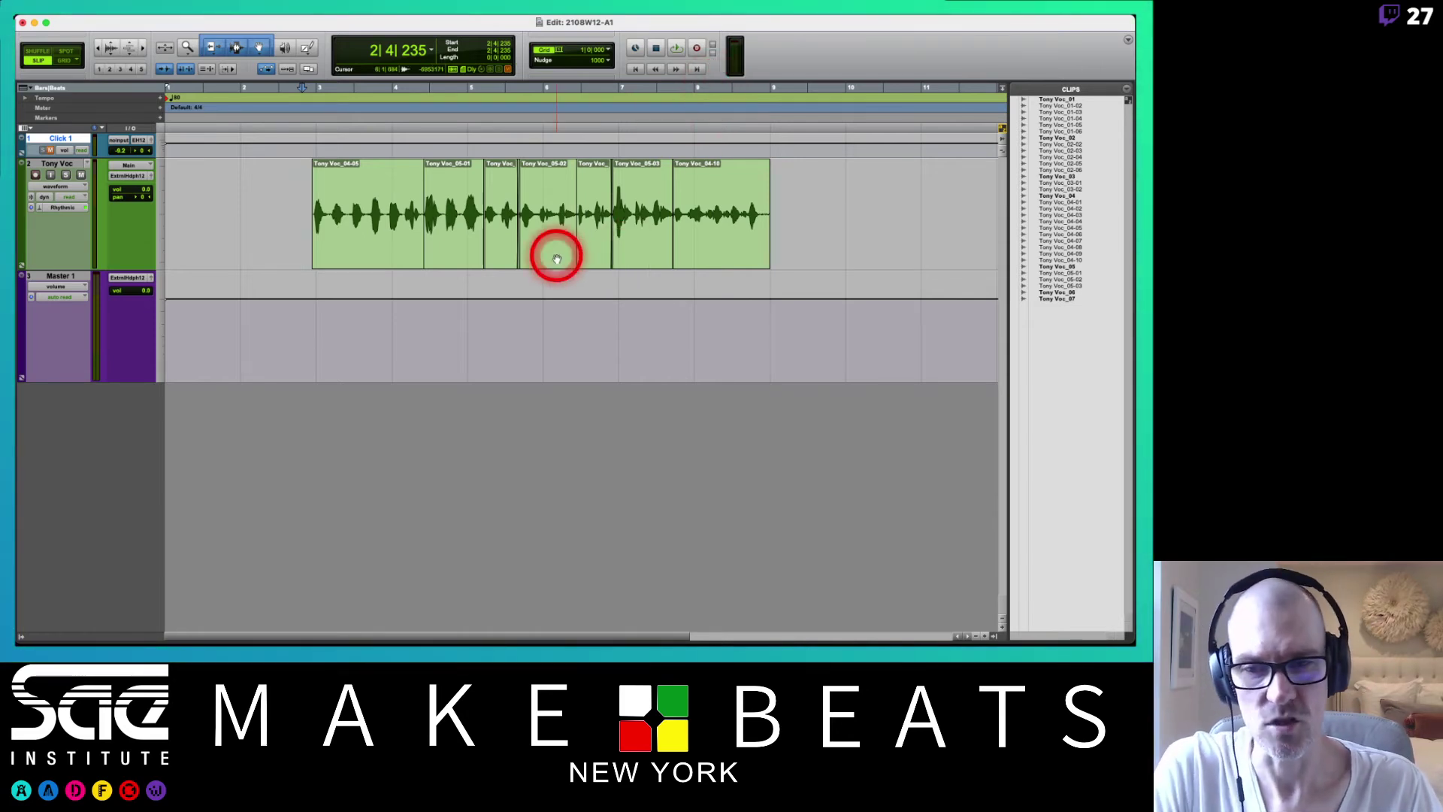
click(408, 251)
shift+click(709, 264)
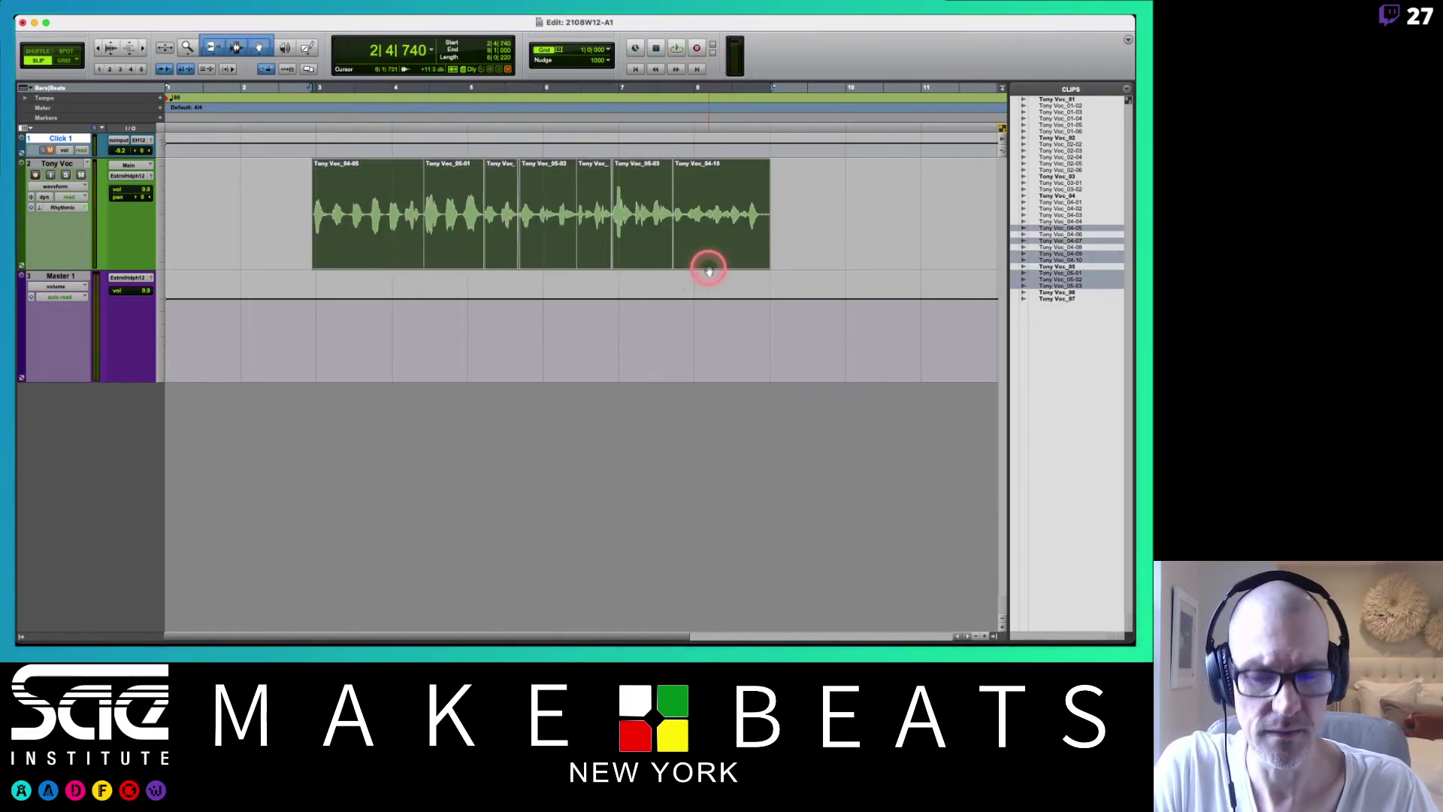
key(Delete)
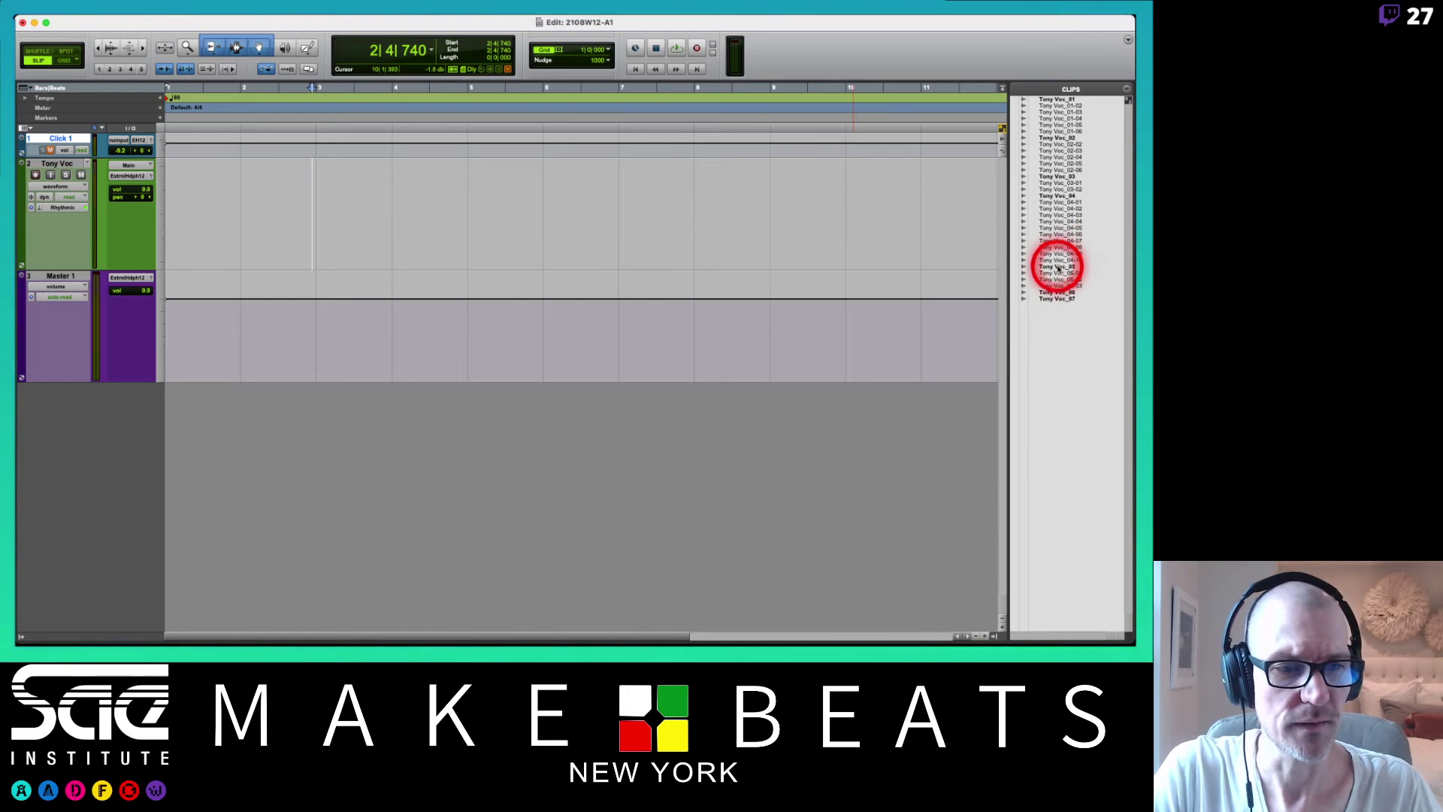
- Place the long _06 vocal take on the vocal track at 2|1|440, set the start to 1|4|776, and try to record-enable the track
click(1056, 292)
drag(1056, 293, 245, 171)
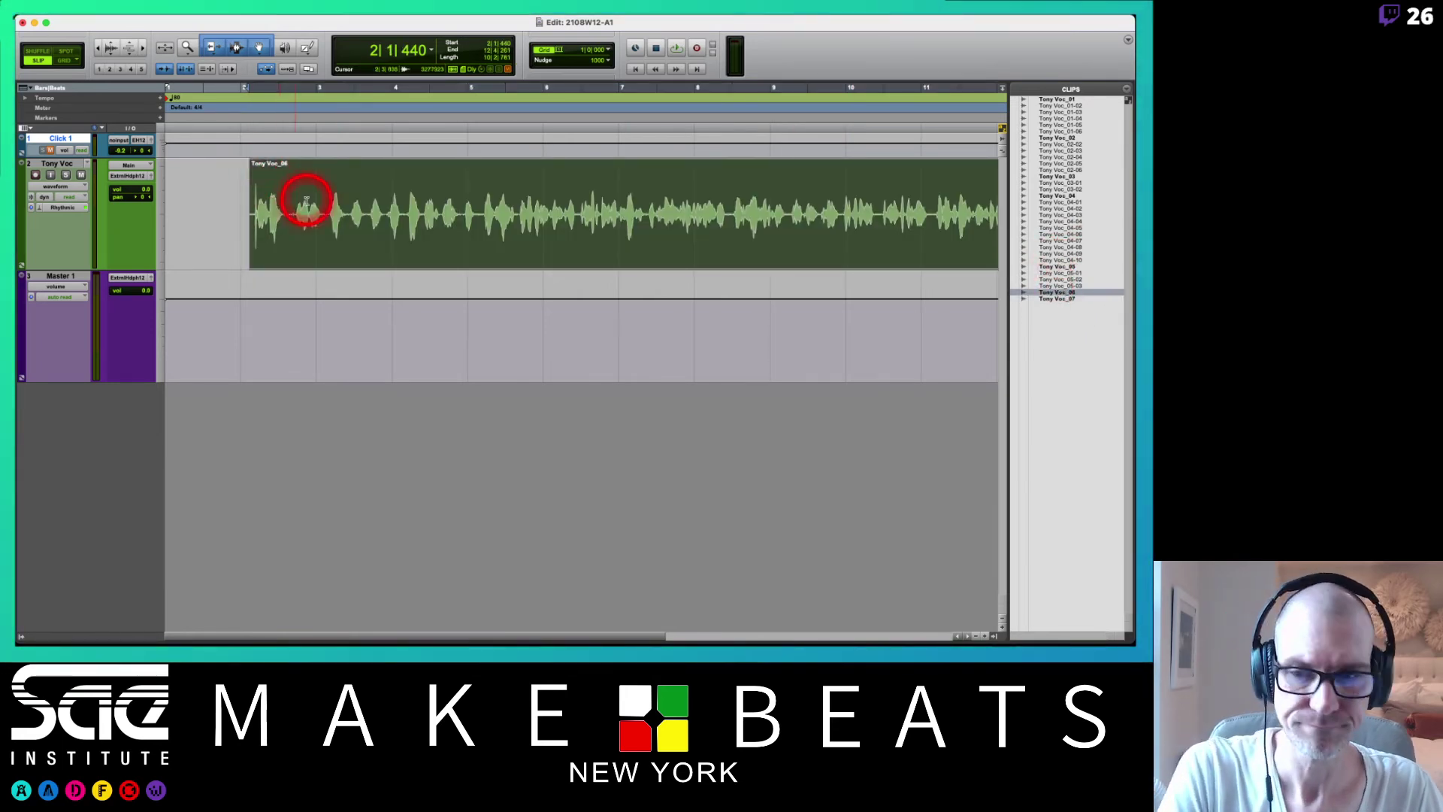
click(237, 202)
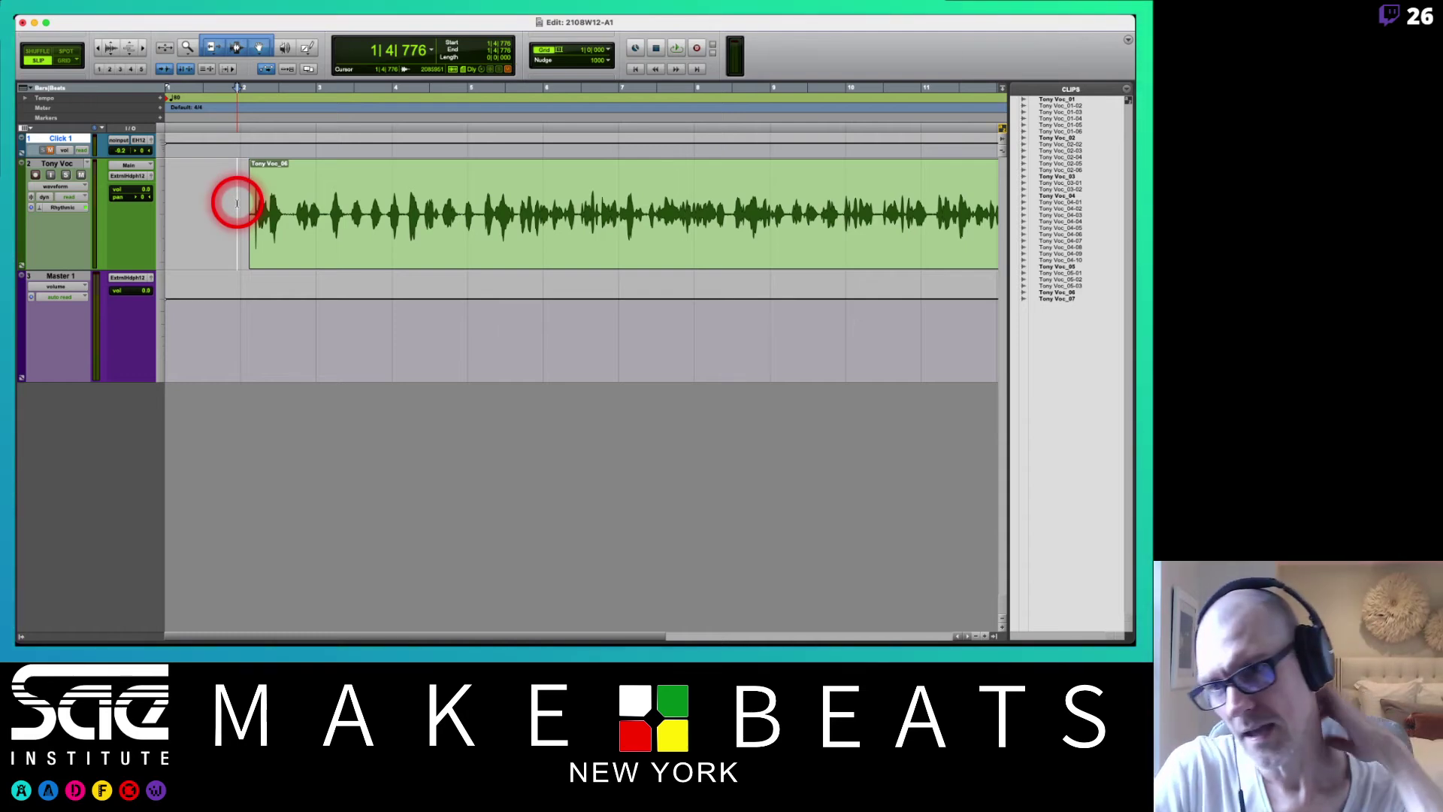
click(35, 176)
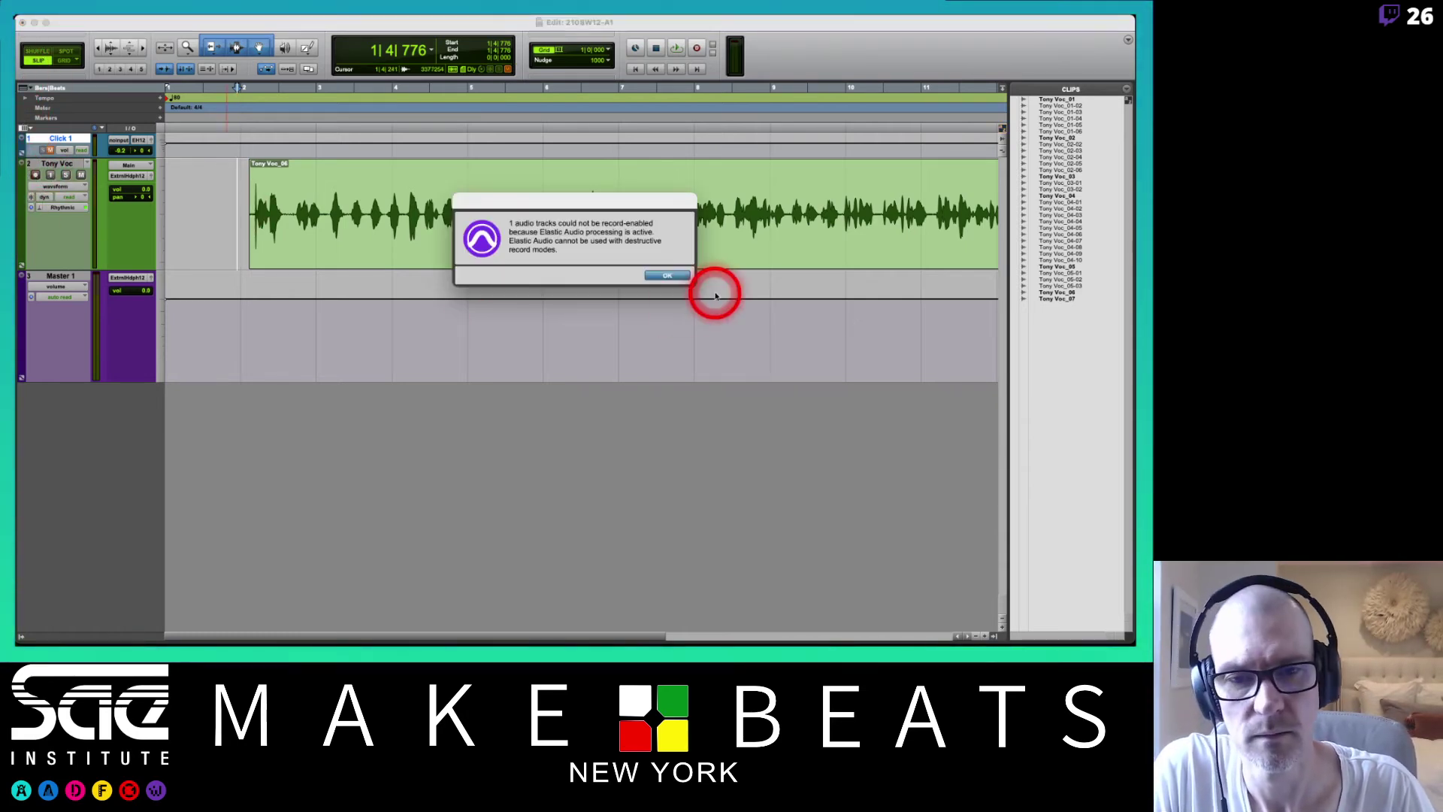
- Set the vocal track's Elastic Audio plug-in to None and record-enable the track in destructive mode
click(671, 276)
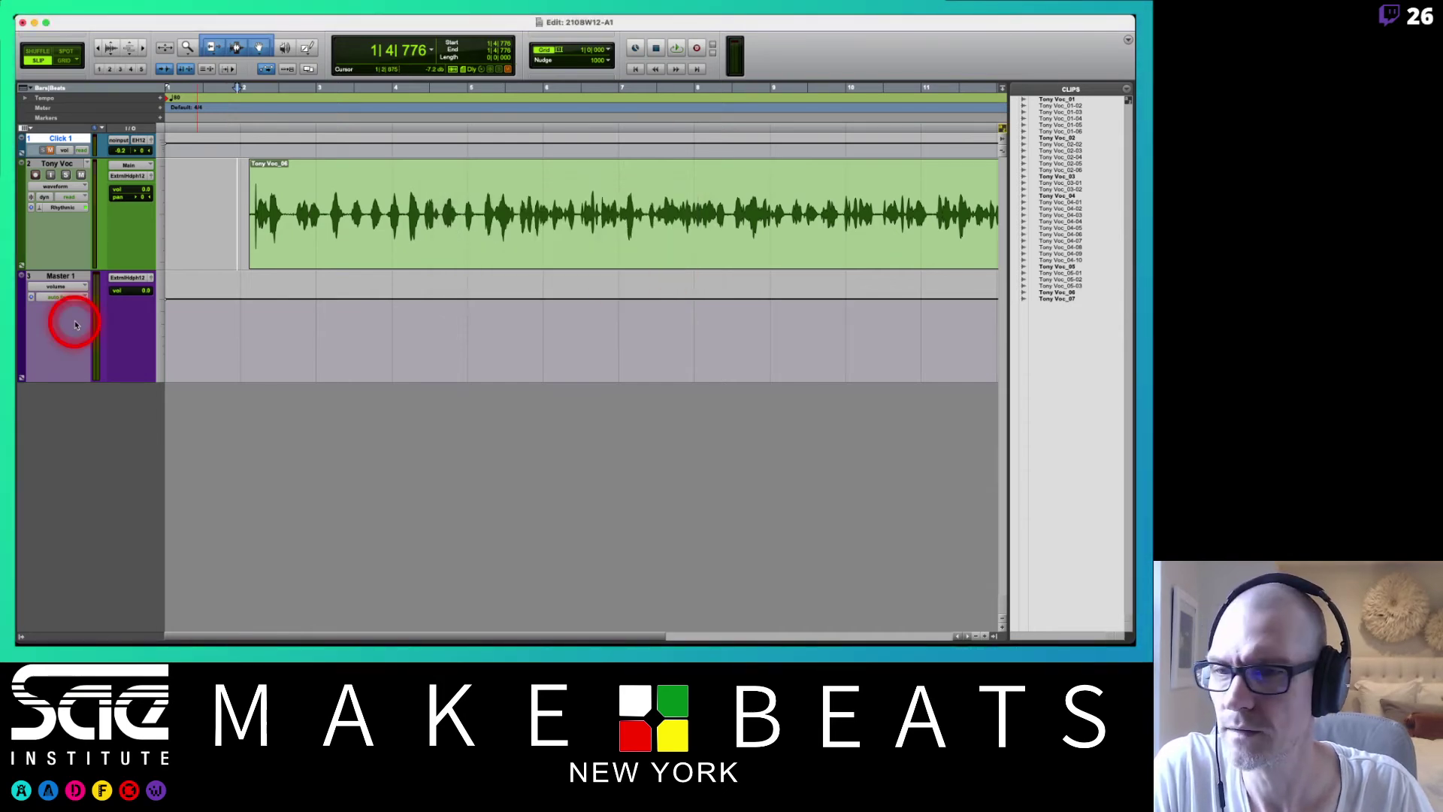
click(45, 207)
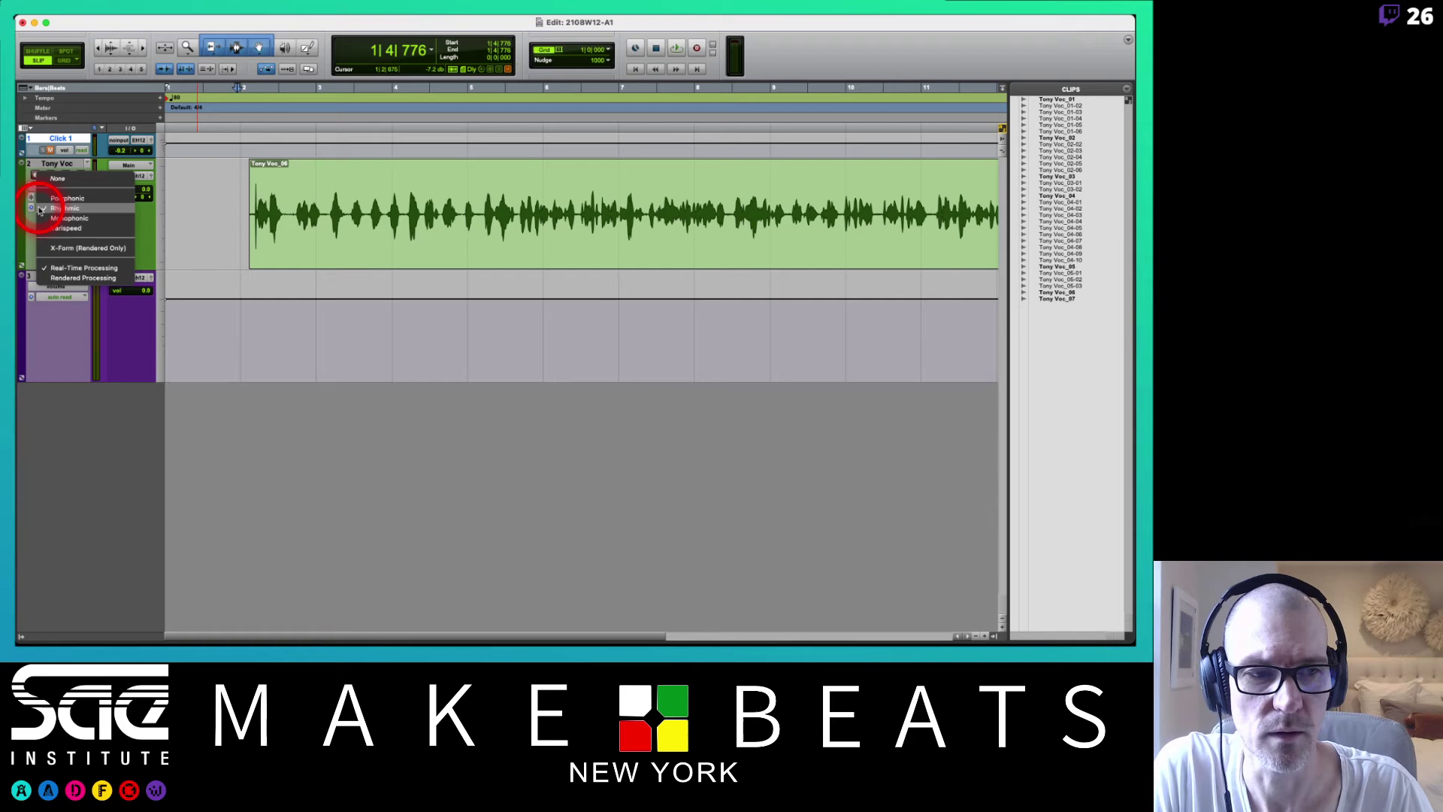
click(74, 178)
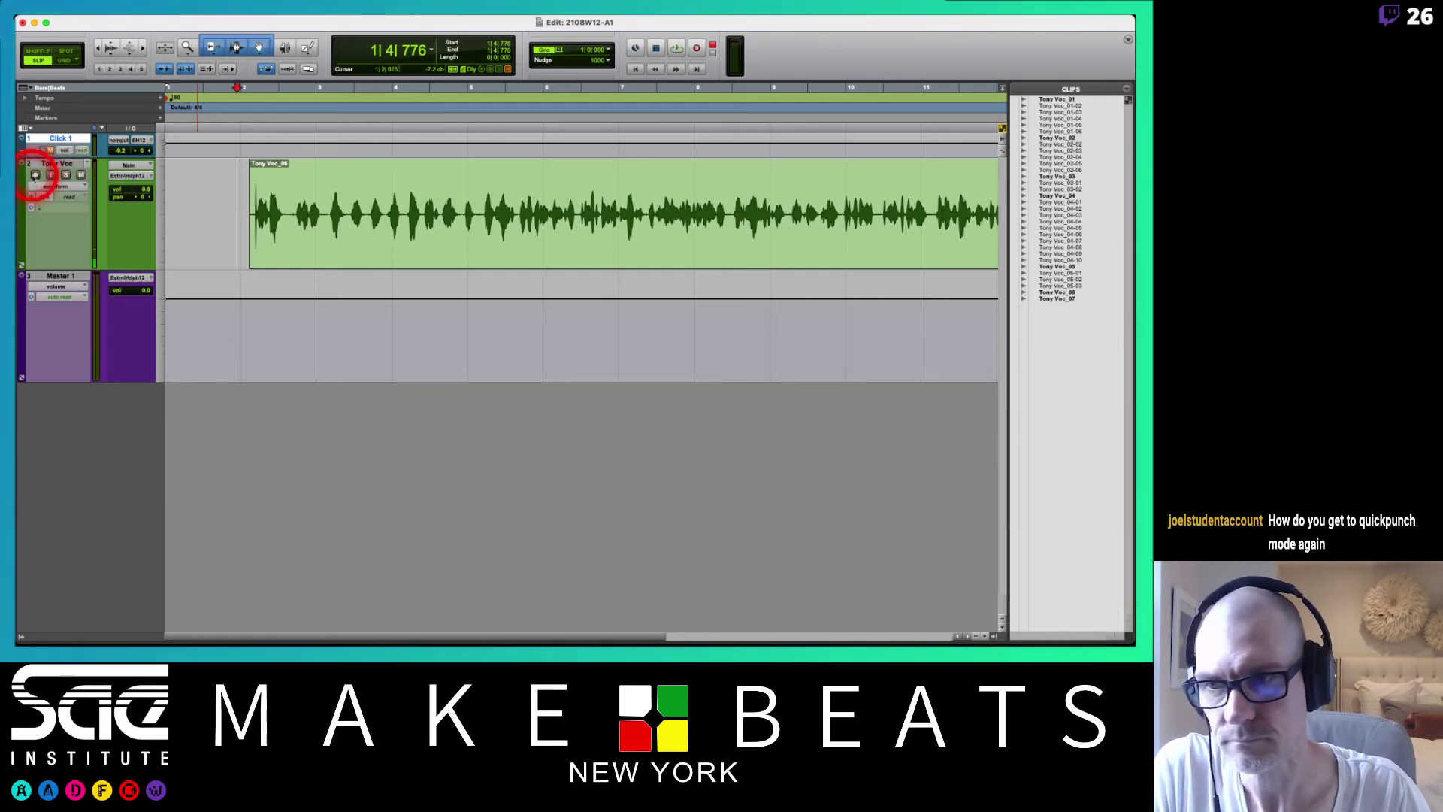
click(173, 212)
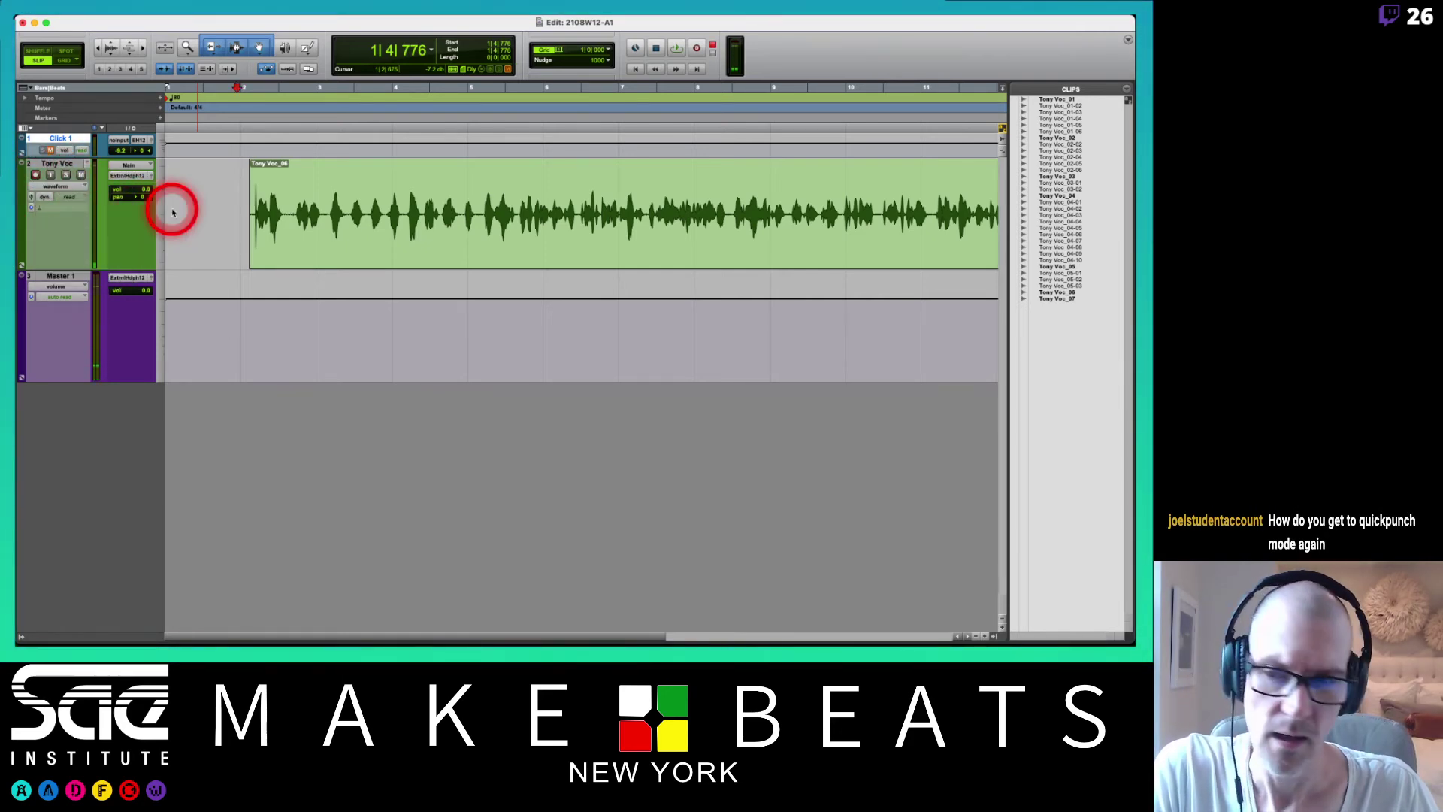
- Play the long vocal take from 2|1|172 and stop playback
click(243, 198)
key(space)
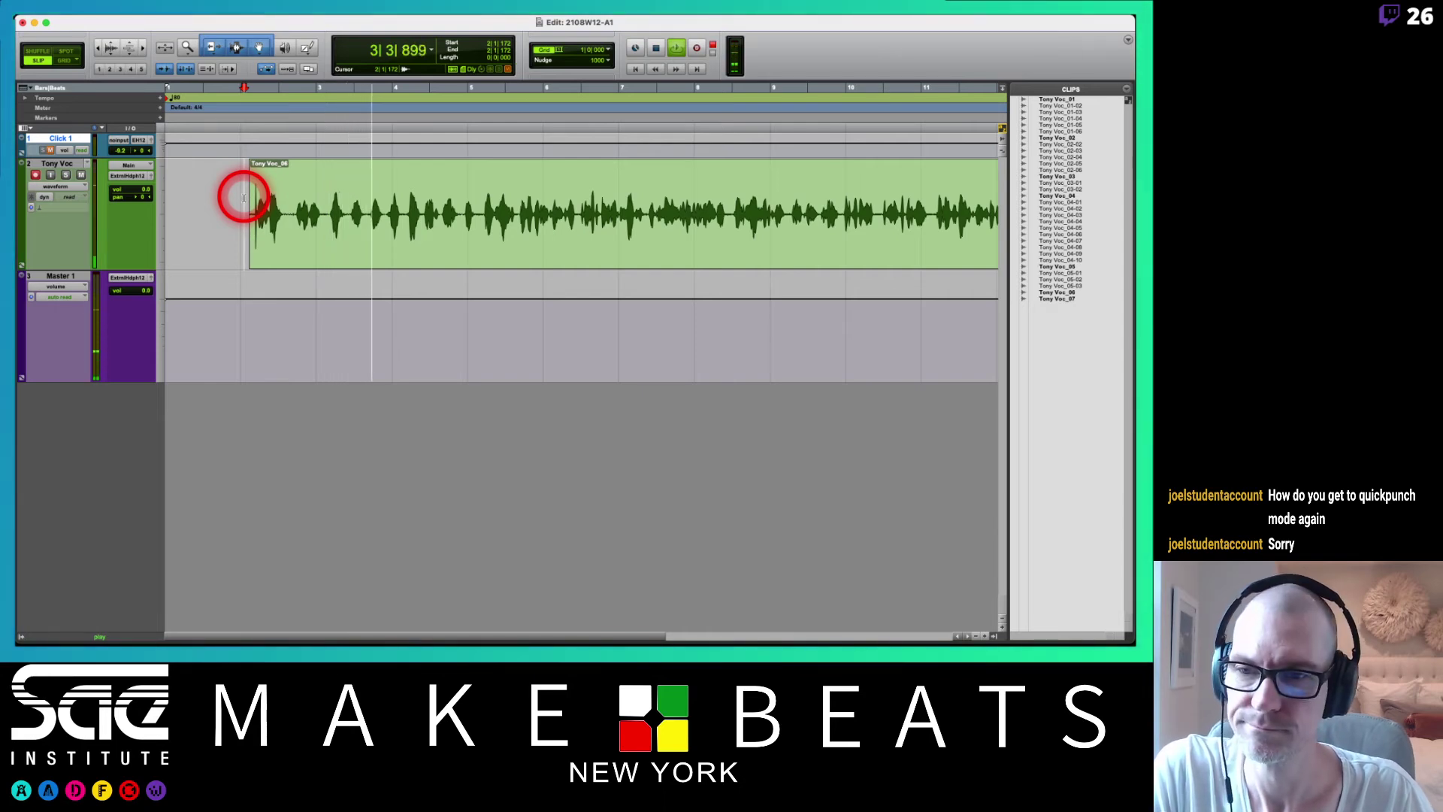
key(space)
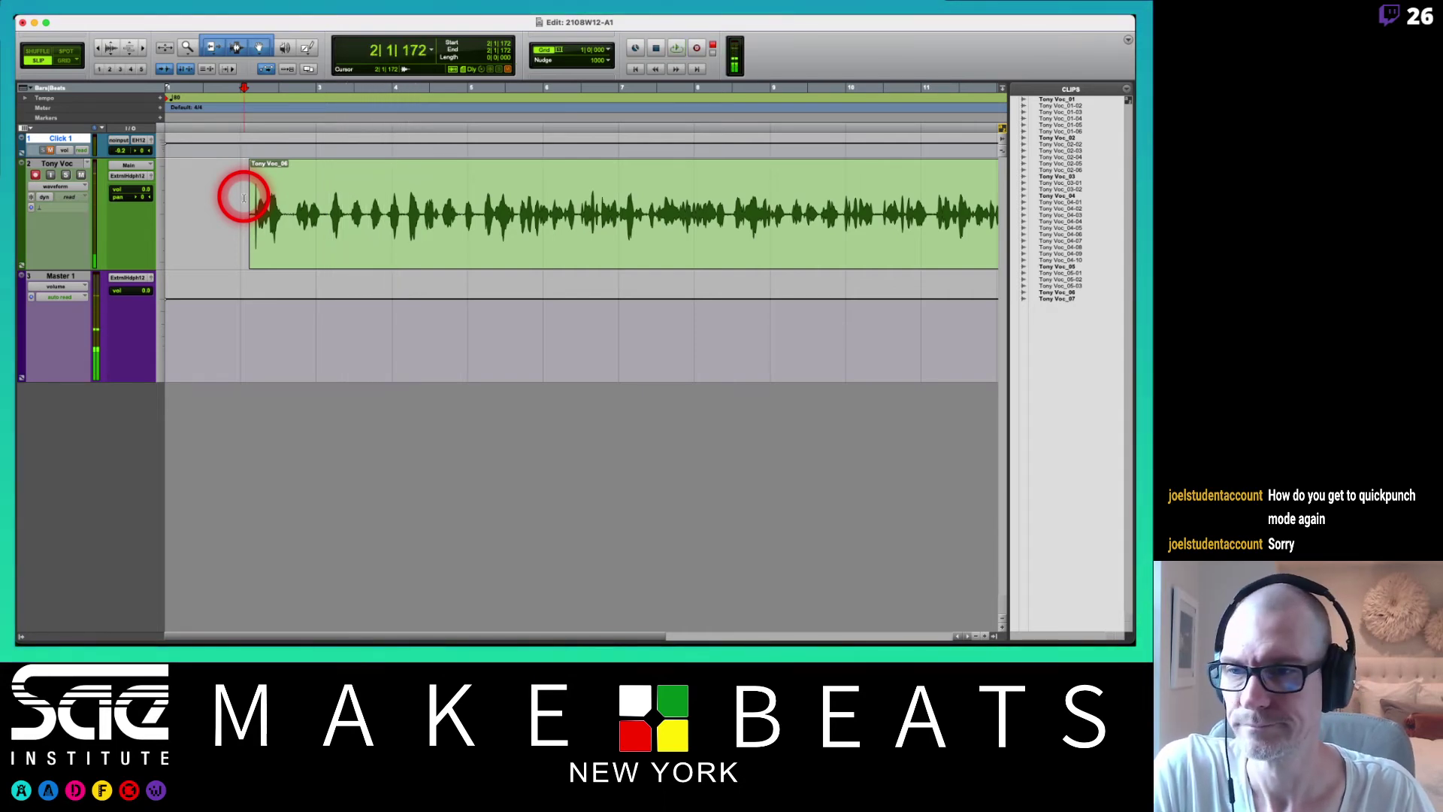
- Record a new vocal pass from 1|2|437 over the start of the take, then extend the remaining clip's start to 3|3|624
click(193, 192)
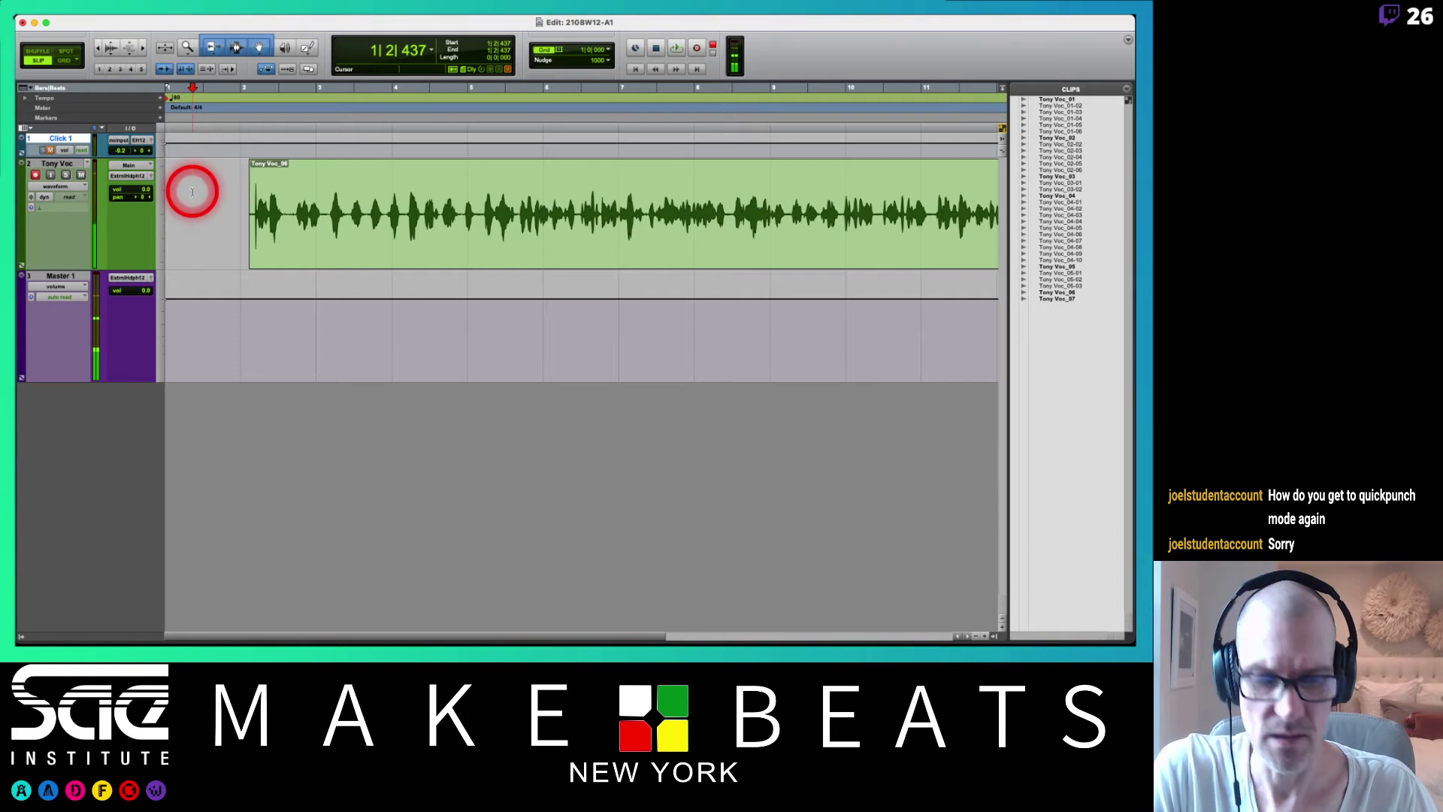
key(super+space)
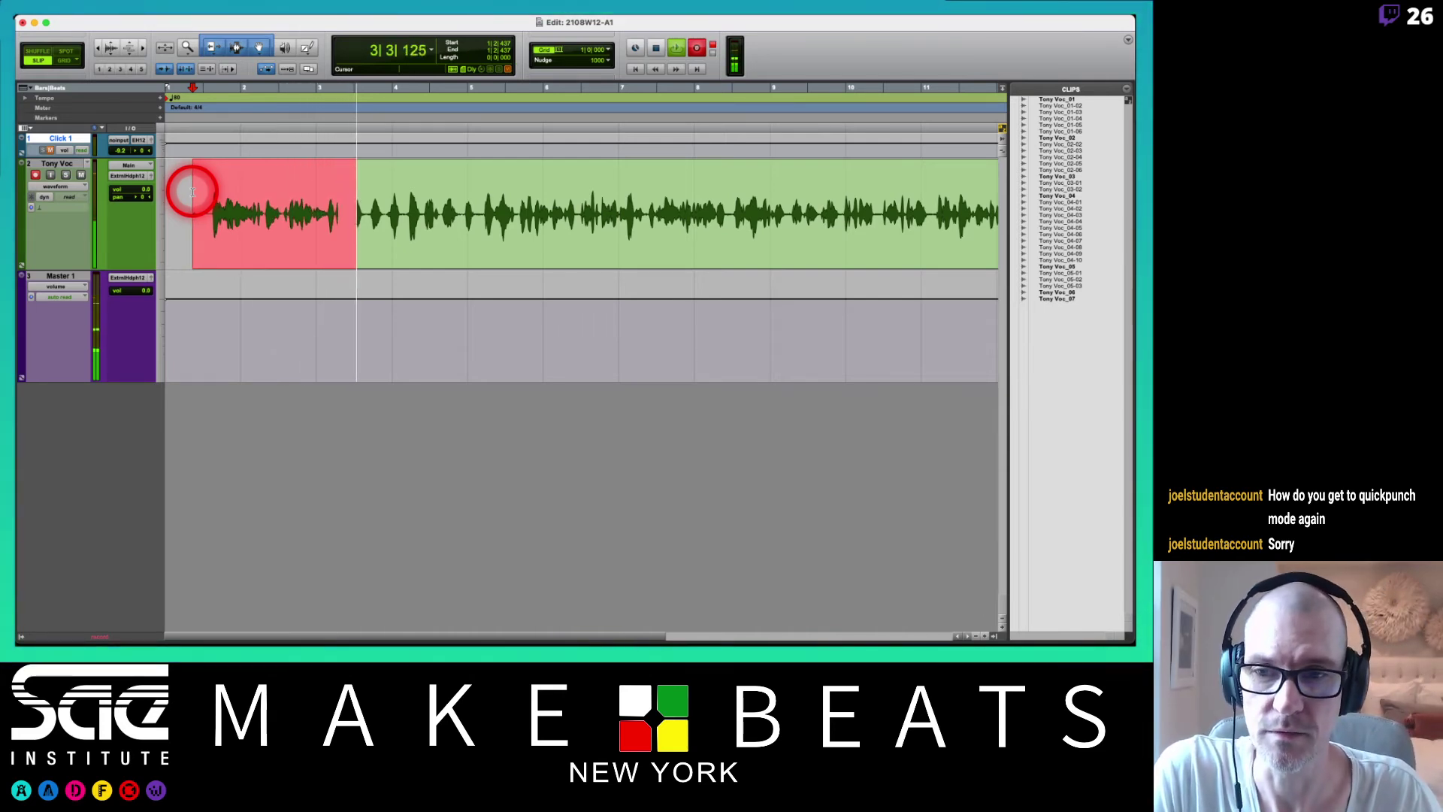
key(space)
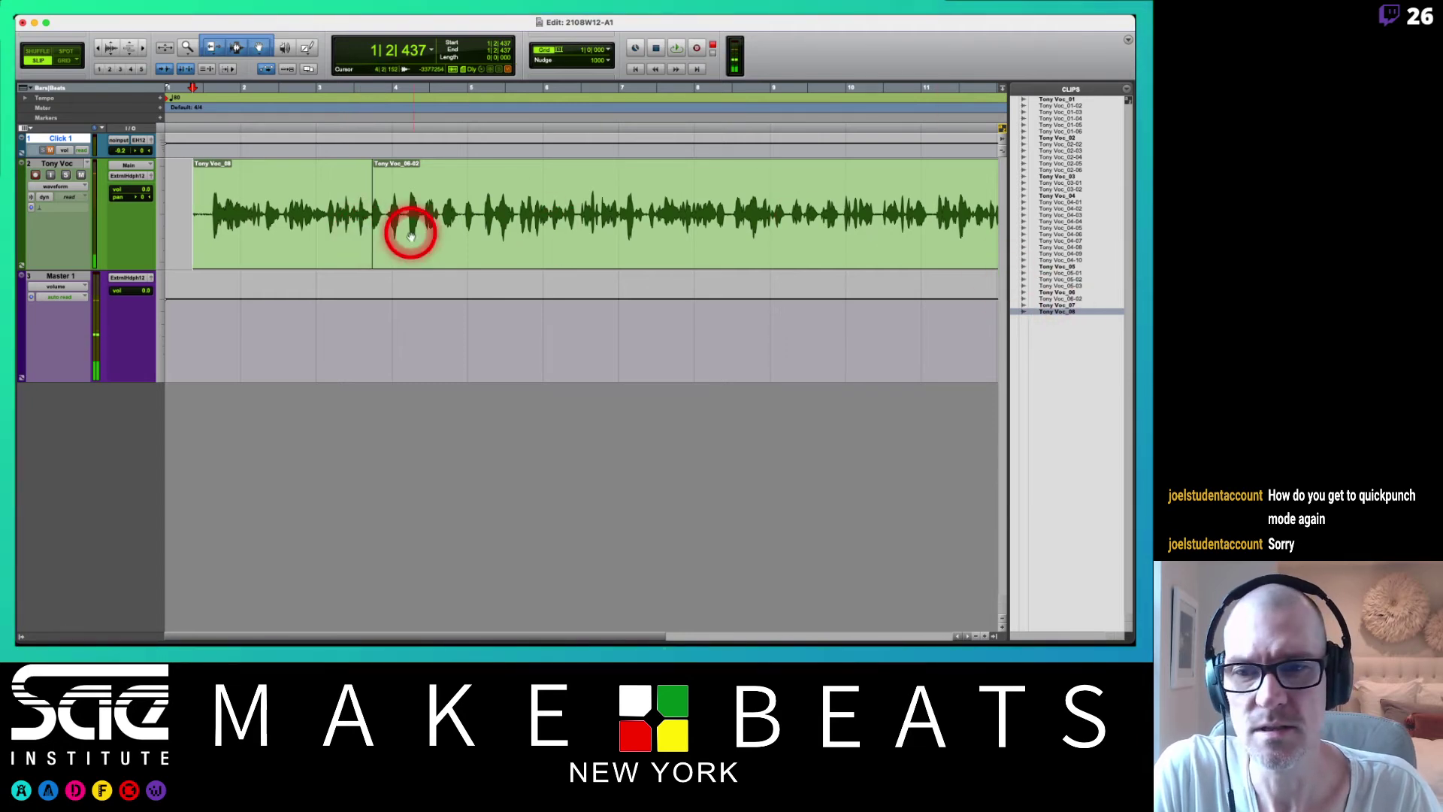
mouse_move(371, 216)
mouse_down()
mouse_move(162, 218)
mouse_move(413, 219)
mouse_move(341, 214)
mouse_move(383, 218)
mouse_move(367, 220)
mouse_up()
click(368, 220)
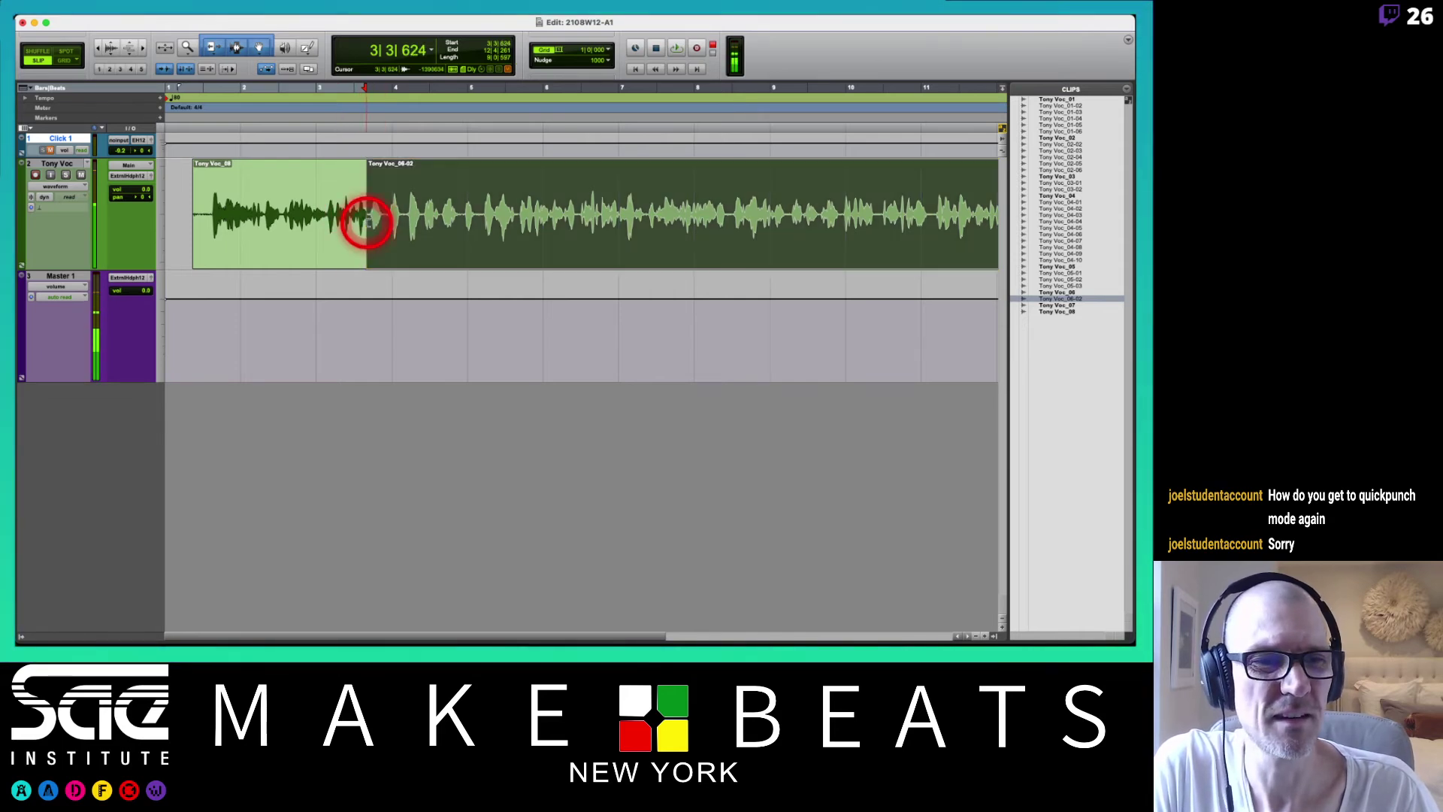
- Record another vocal pass from 1|2|051 and extend the start of the previously recorded clip to 2|1|767
click(185, 192)
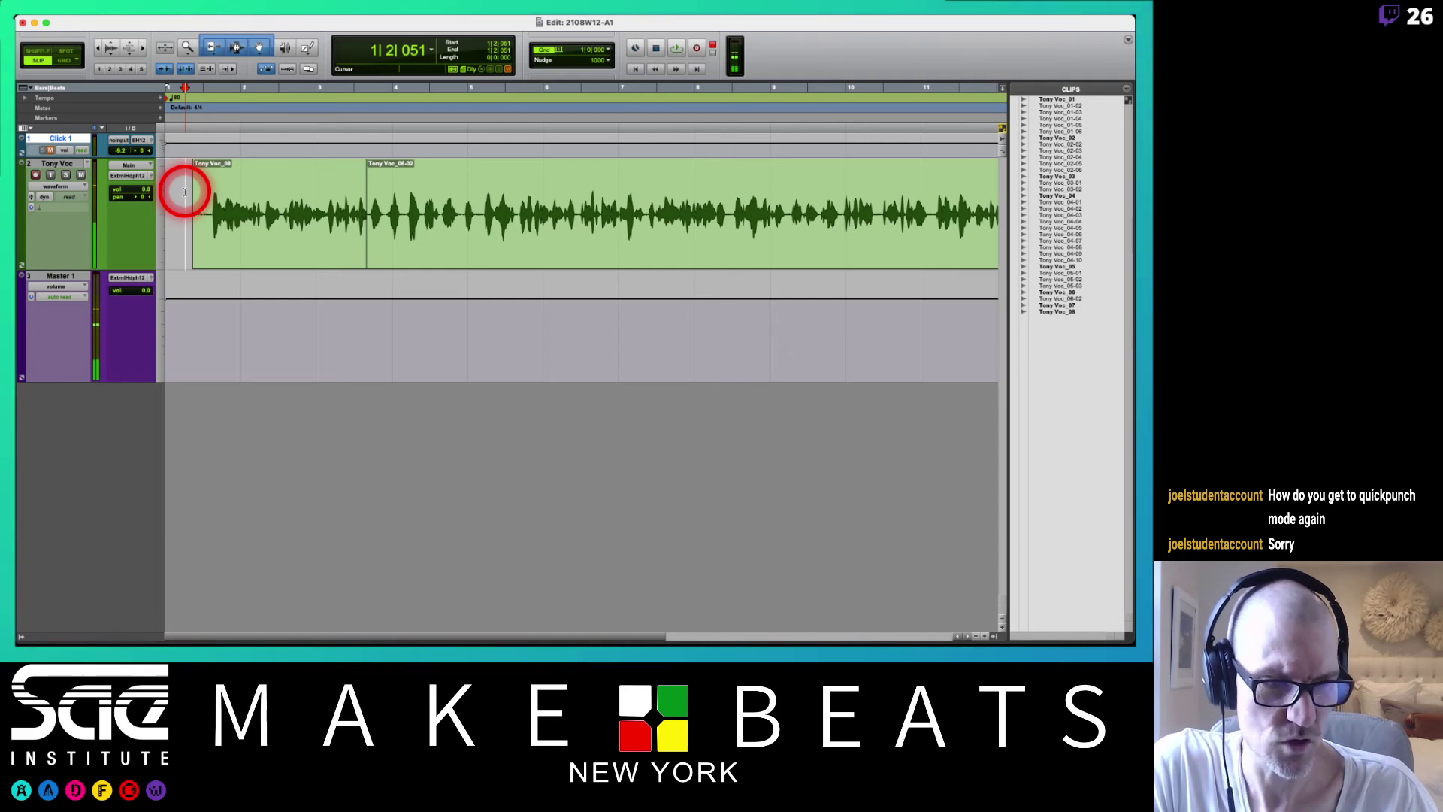
key(super+space)
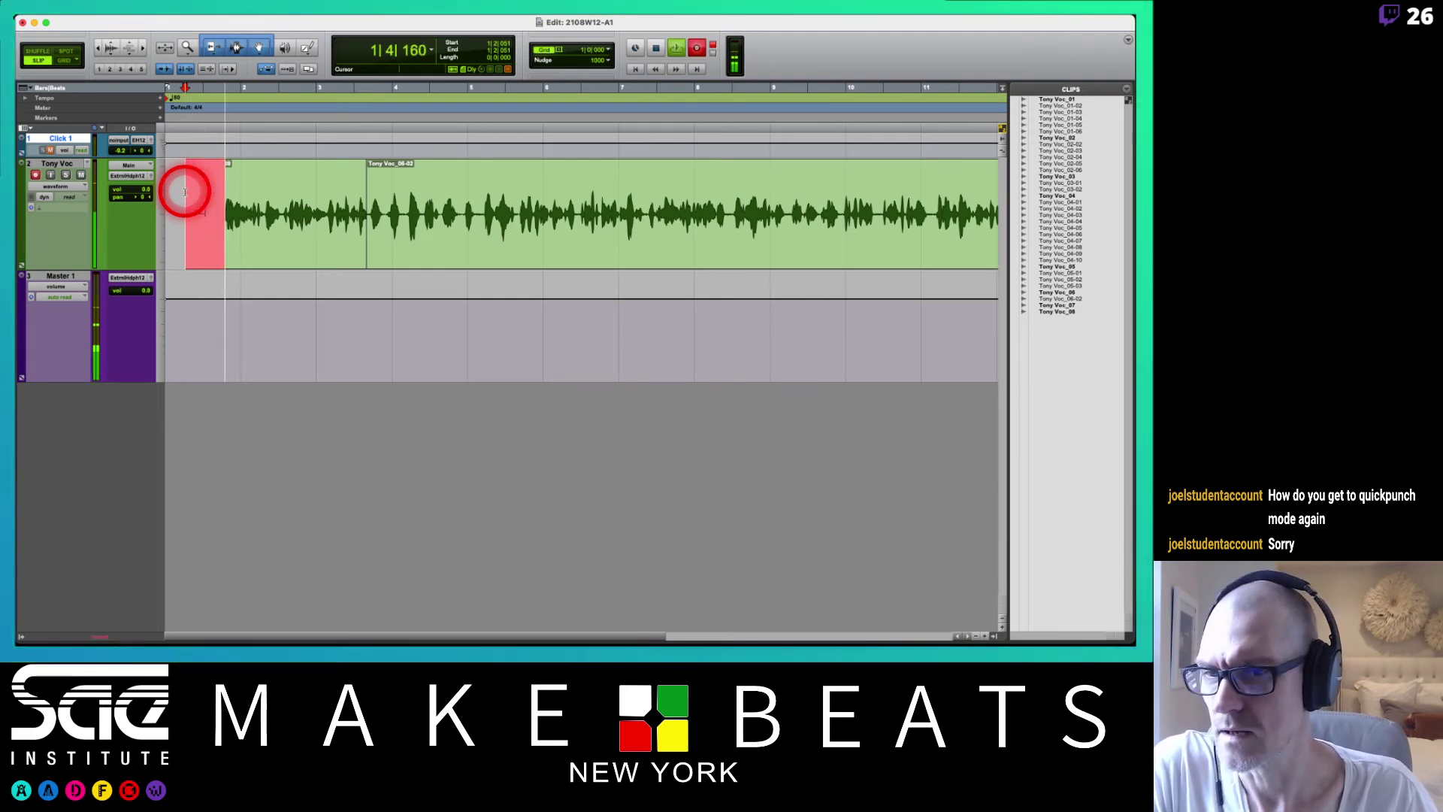
key(space)
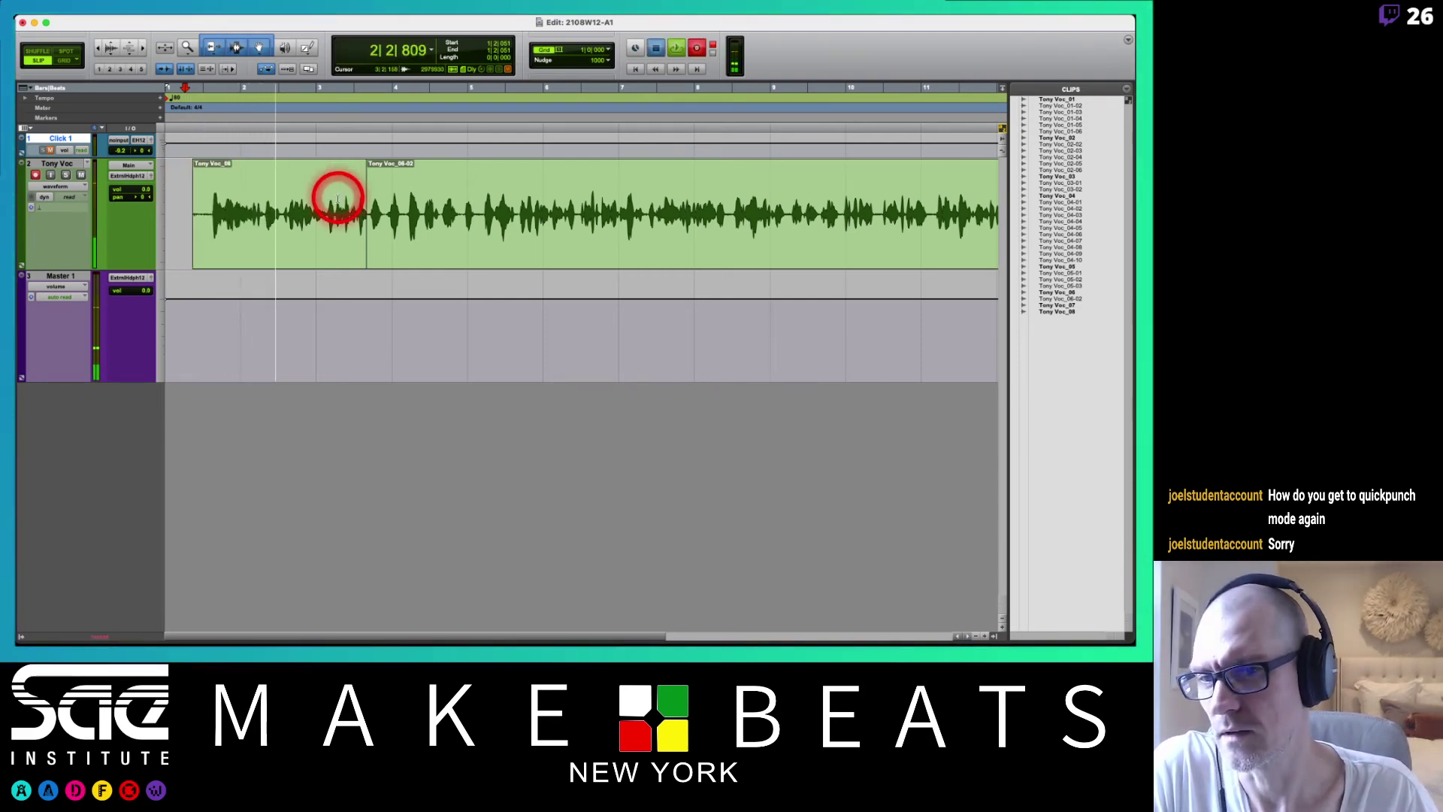
click(278, 213)
mouse_move(278, 212)
mouse_down()
mouse_move(296, 214)
mouse_move(258, 215)
mouse_up()
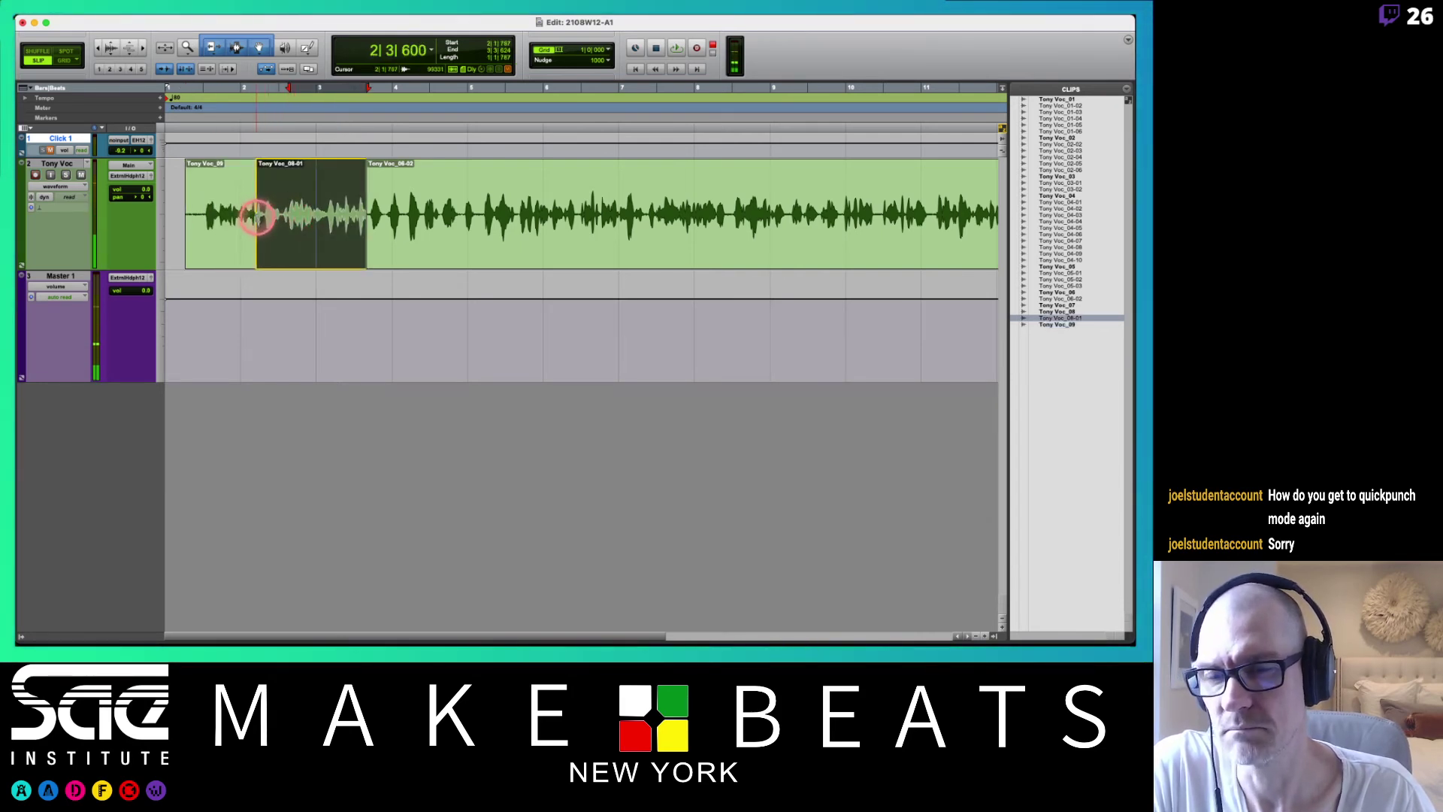
- Record destructively into the middle of the long vocal take from 4|2|954 and stop the recording
click(429, 205)
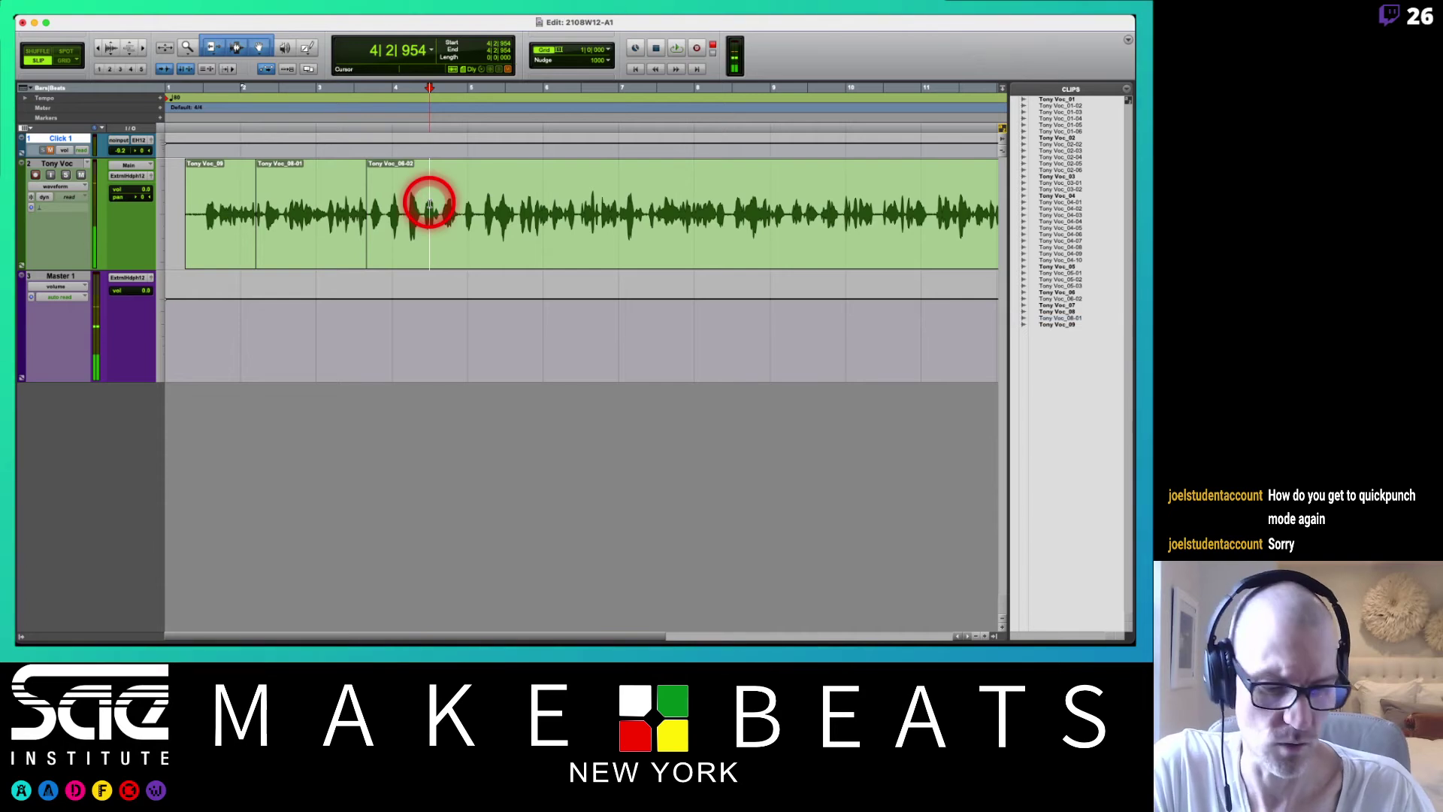
key(super+space)
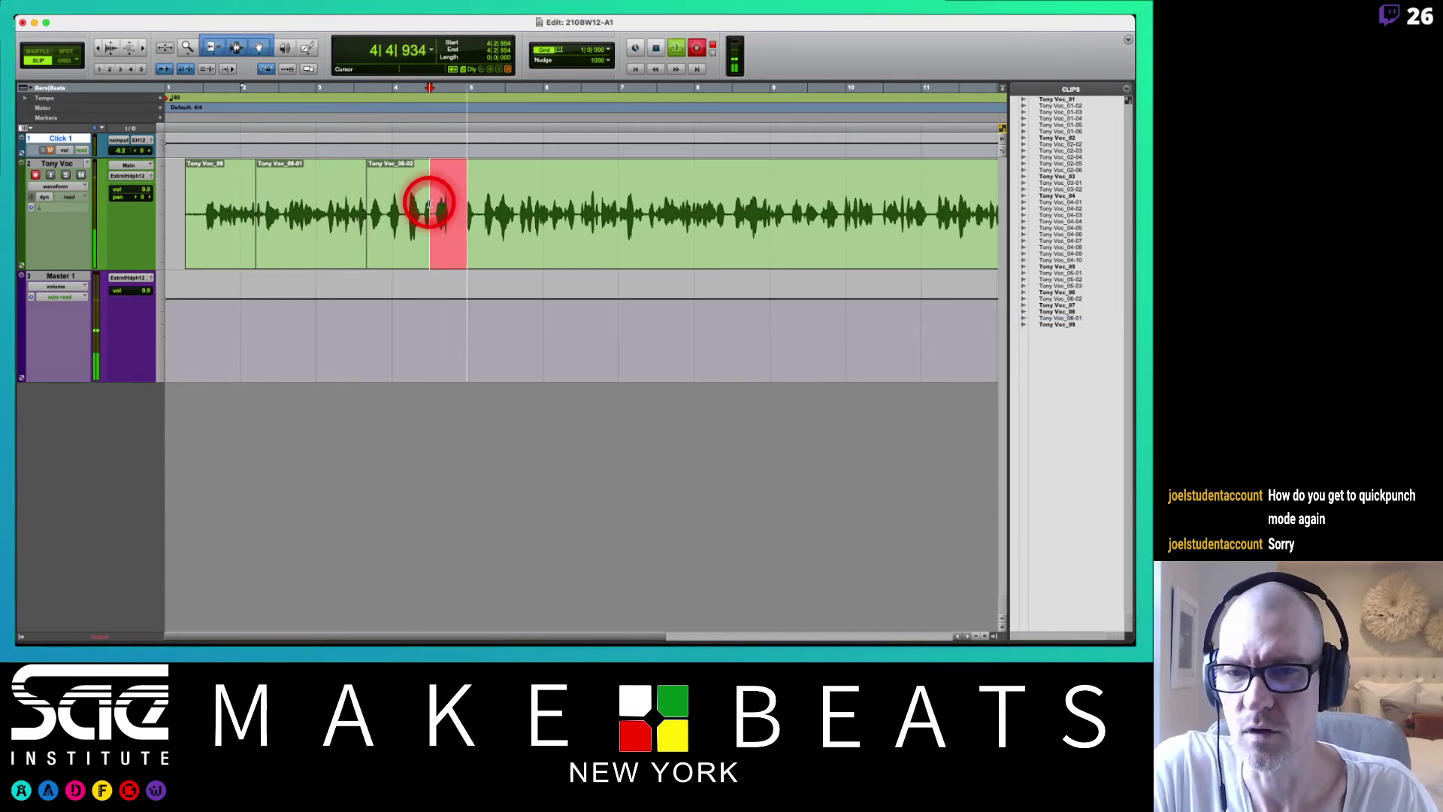
key(super+period)
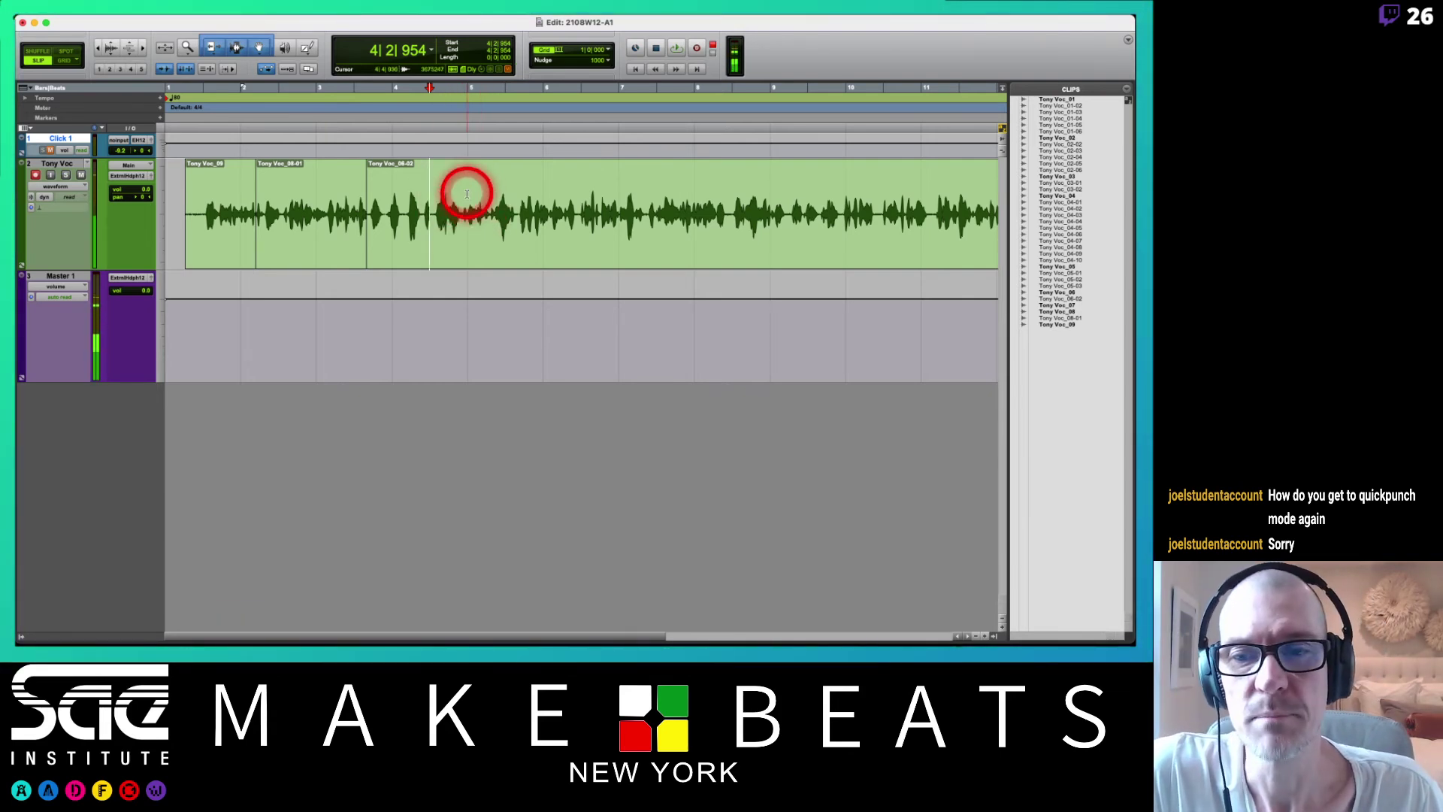
- Delete the two newly recorded vocal clips in front of the long take
click(334, 239)
key(Delete)
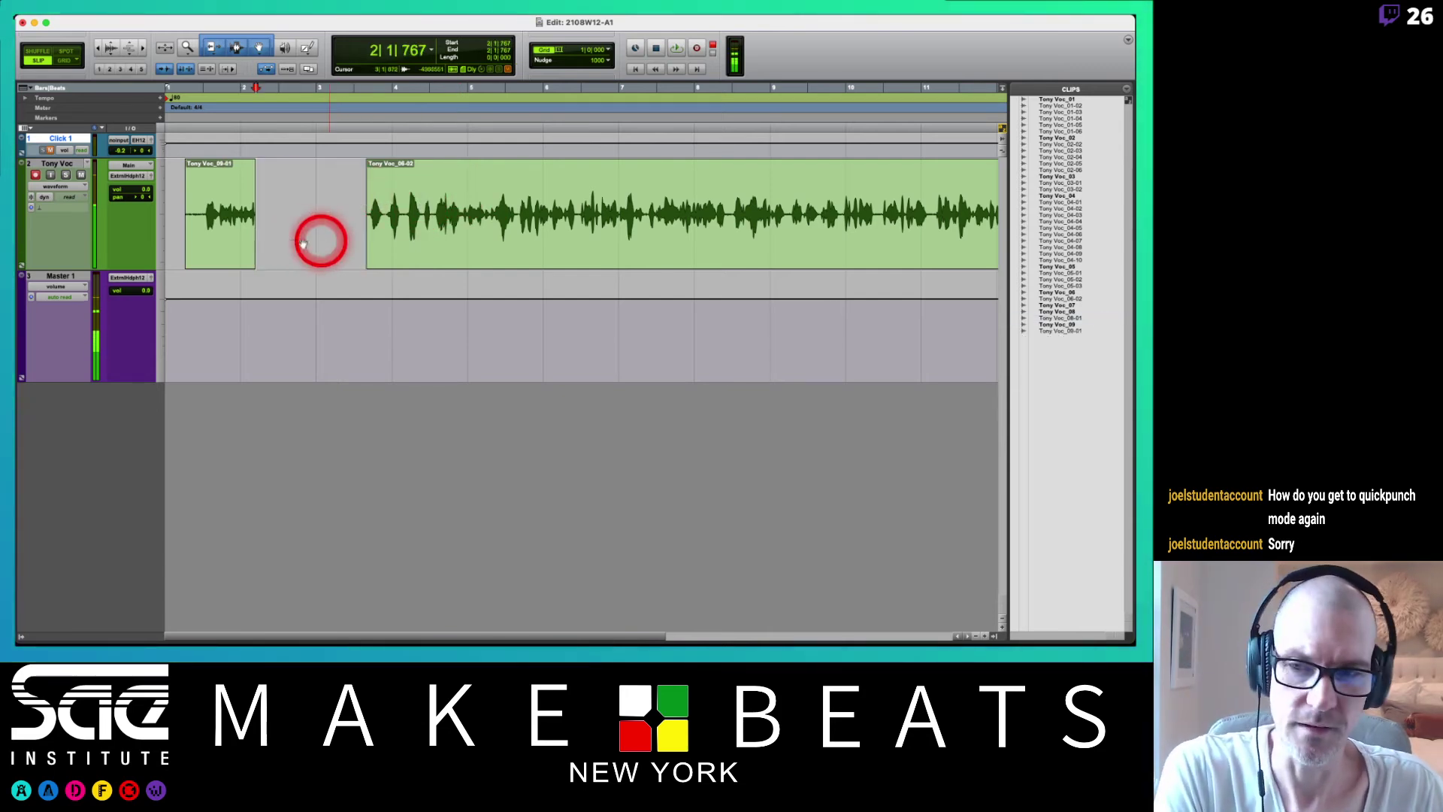
click(226, 241)
key(Delete)
- Play the remaining vocal take from 3|3|208 and stop playback
click(390, 192)
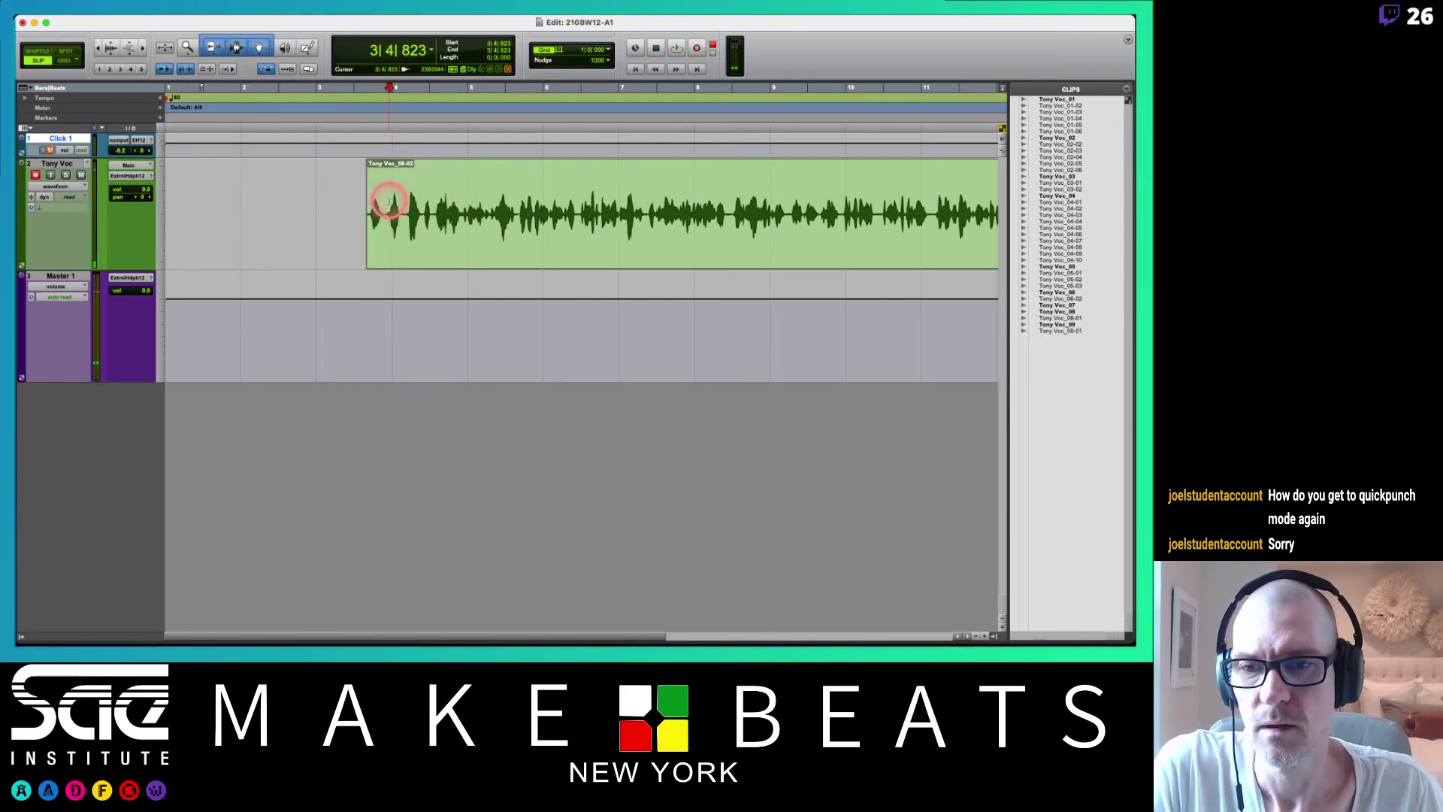
click(358, 201)
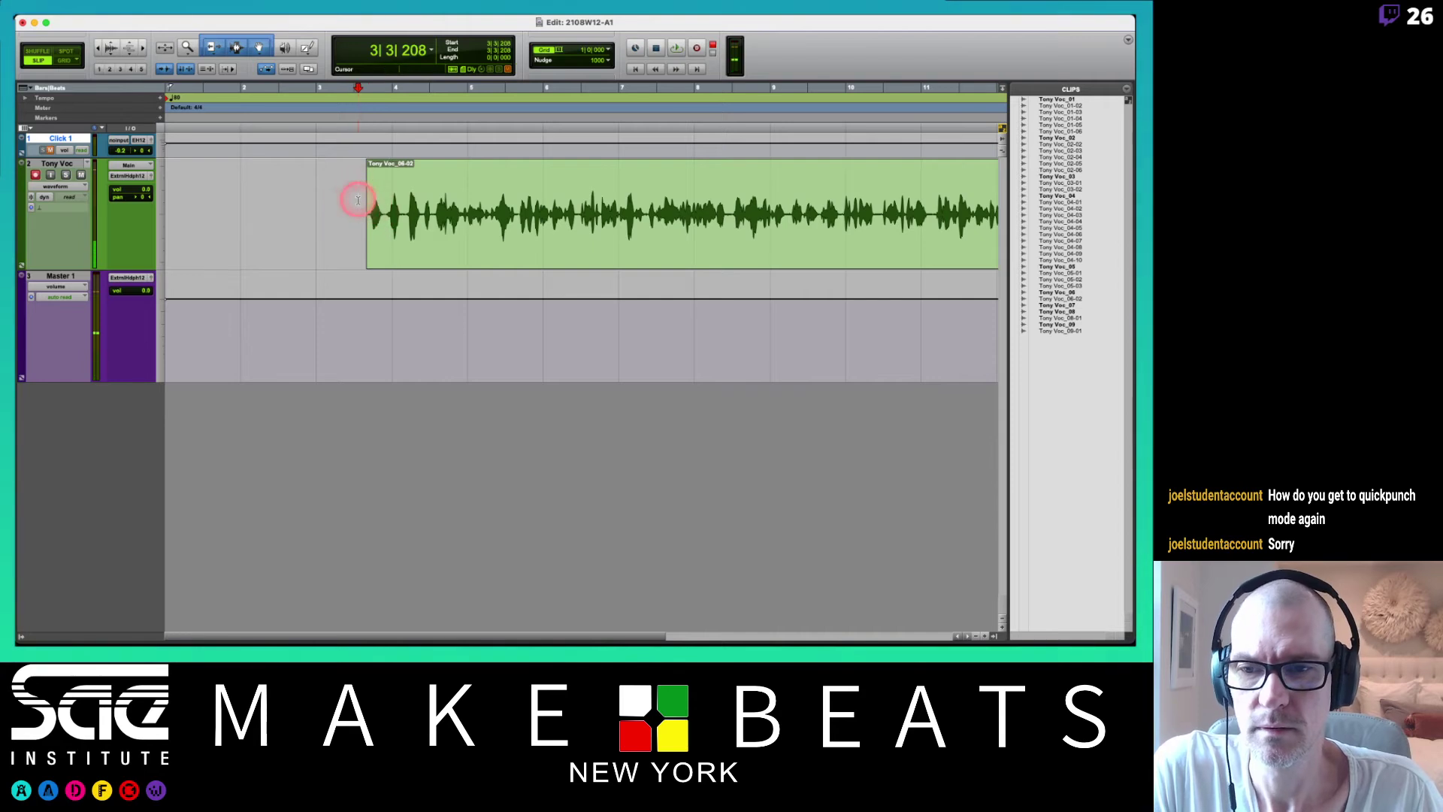
key(space)
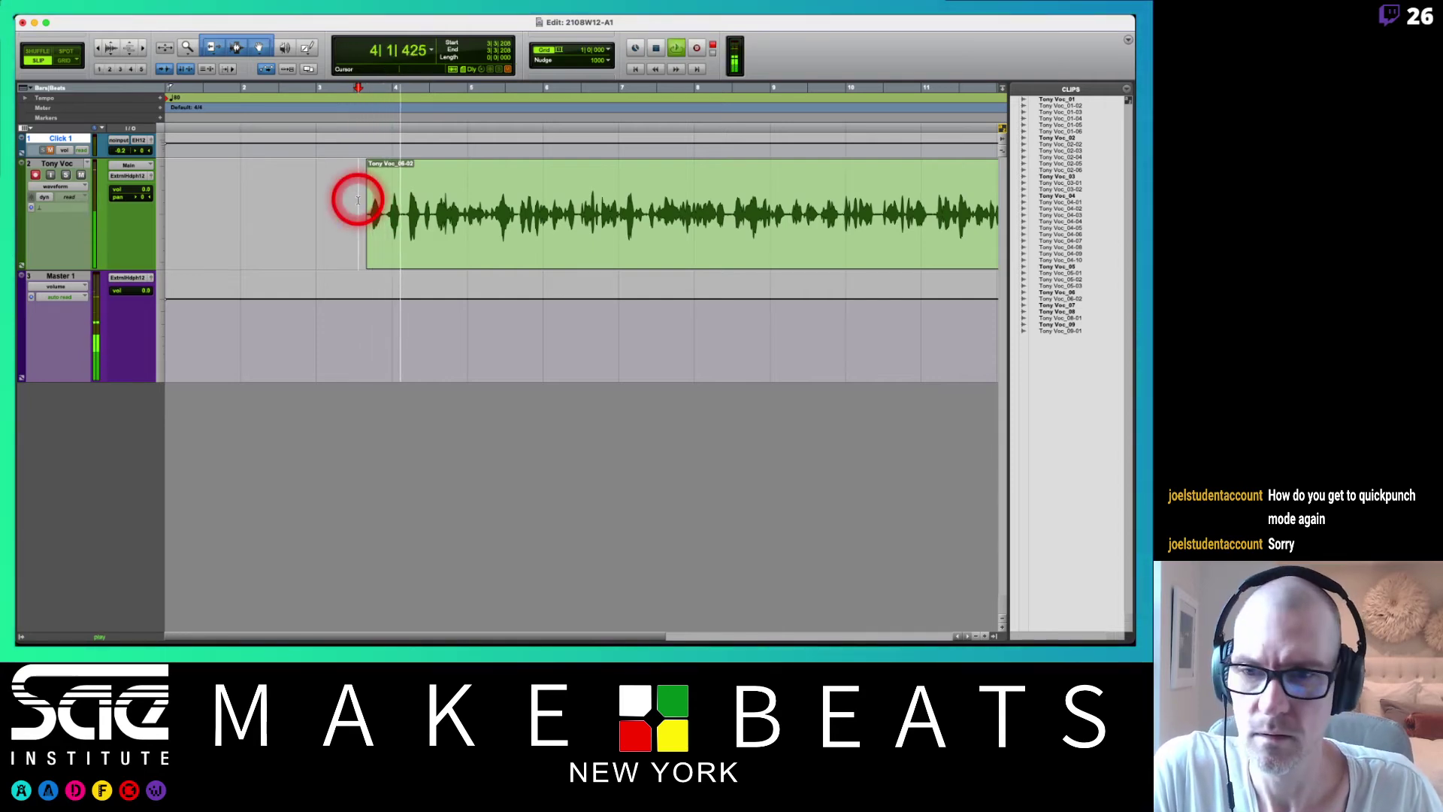
key(space)
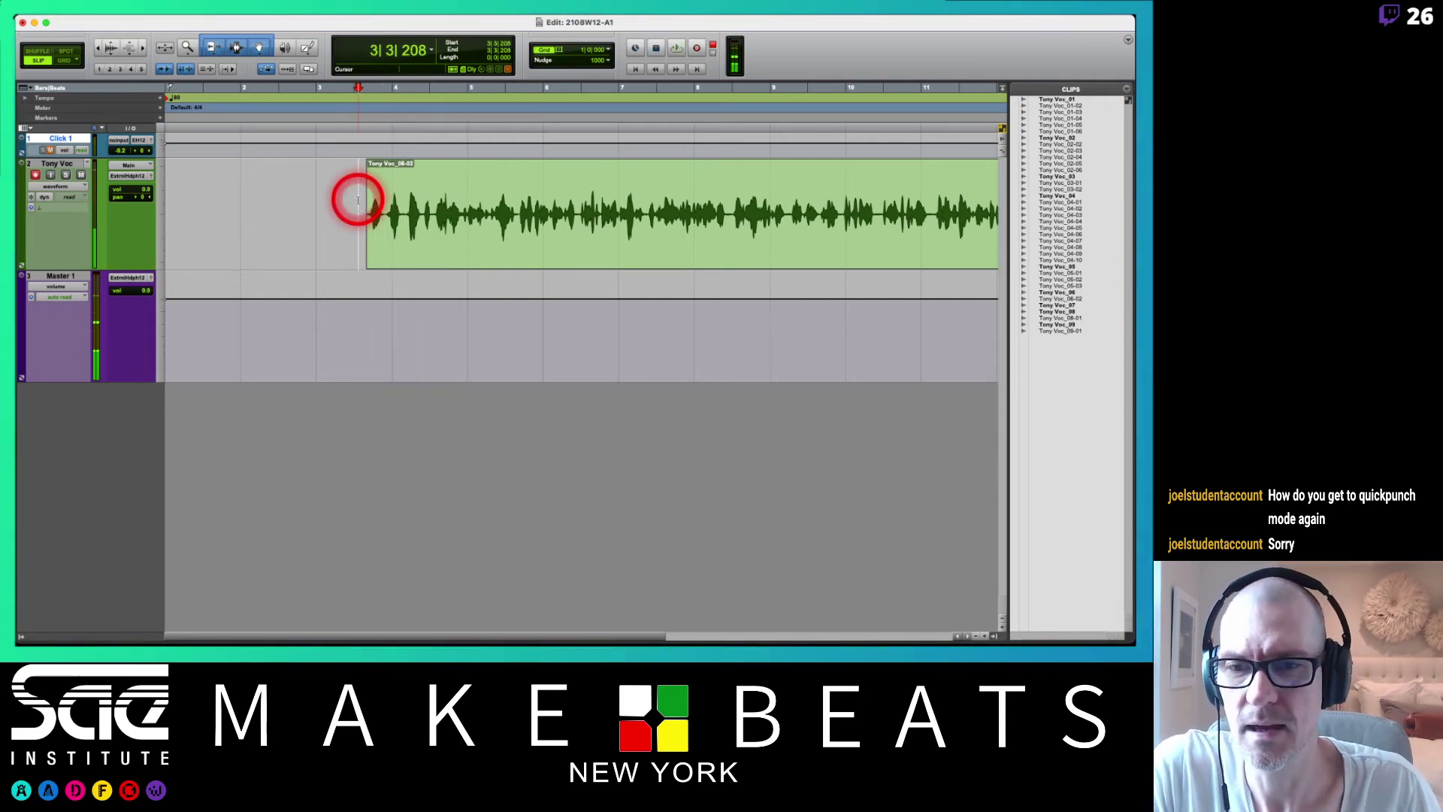
- Record destructively into the vocal take from 4|3|202 to about bar 6 and stop
click(432, 193)
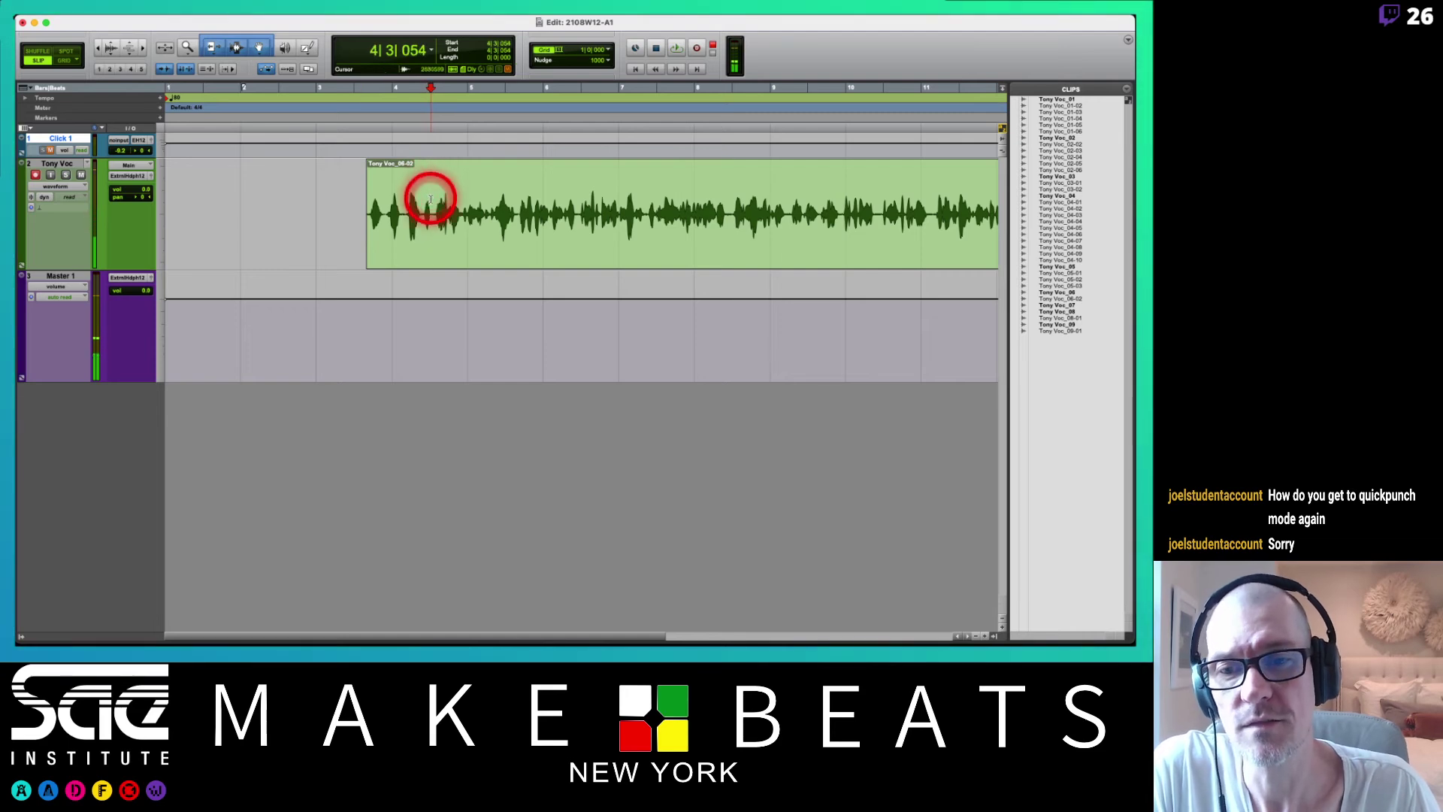
click(434, 205)
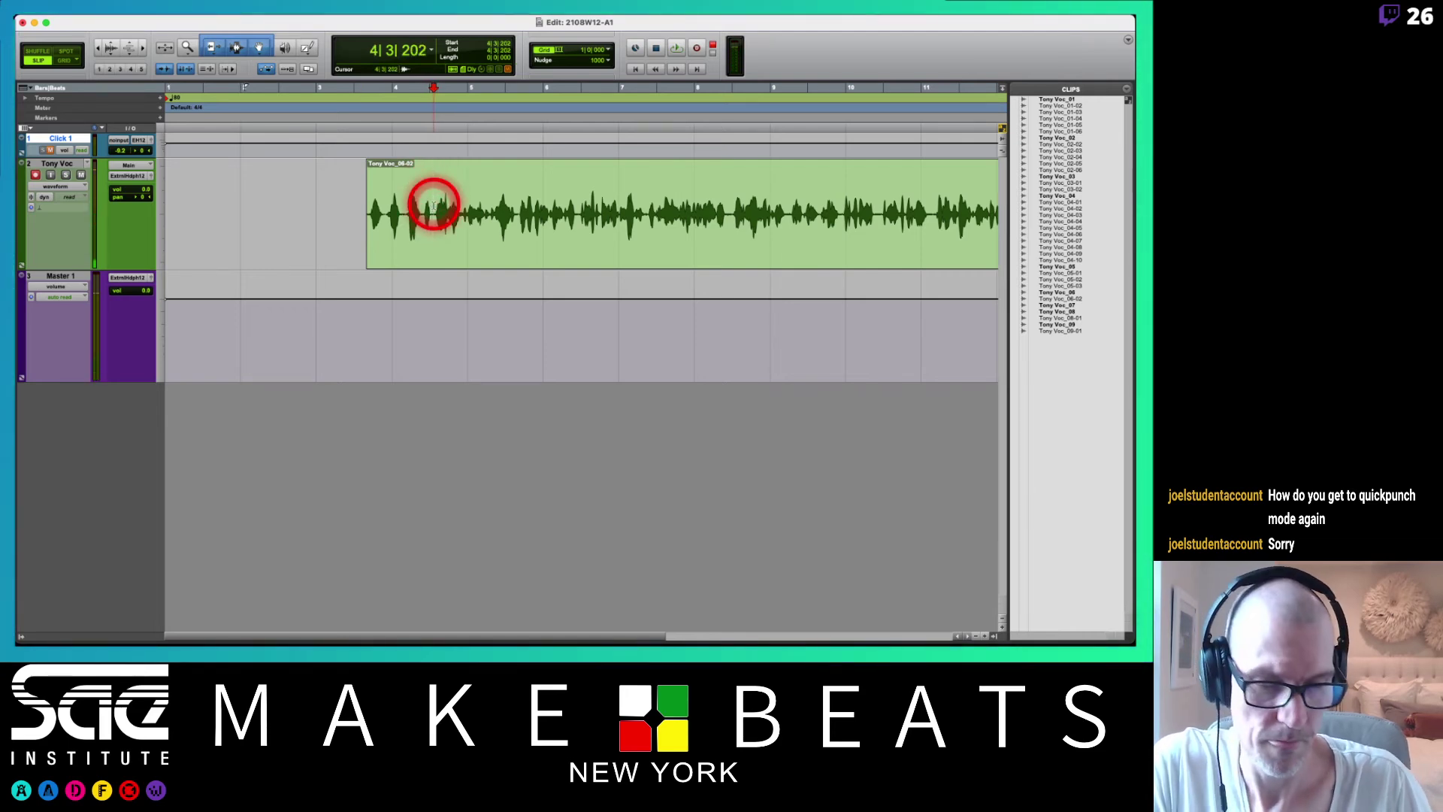
key(super+space)
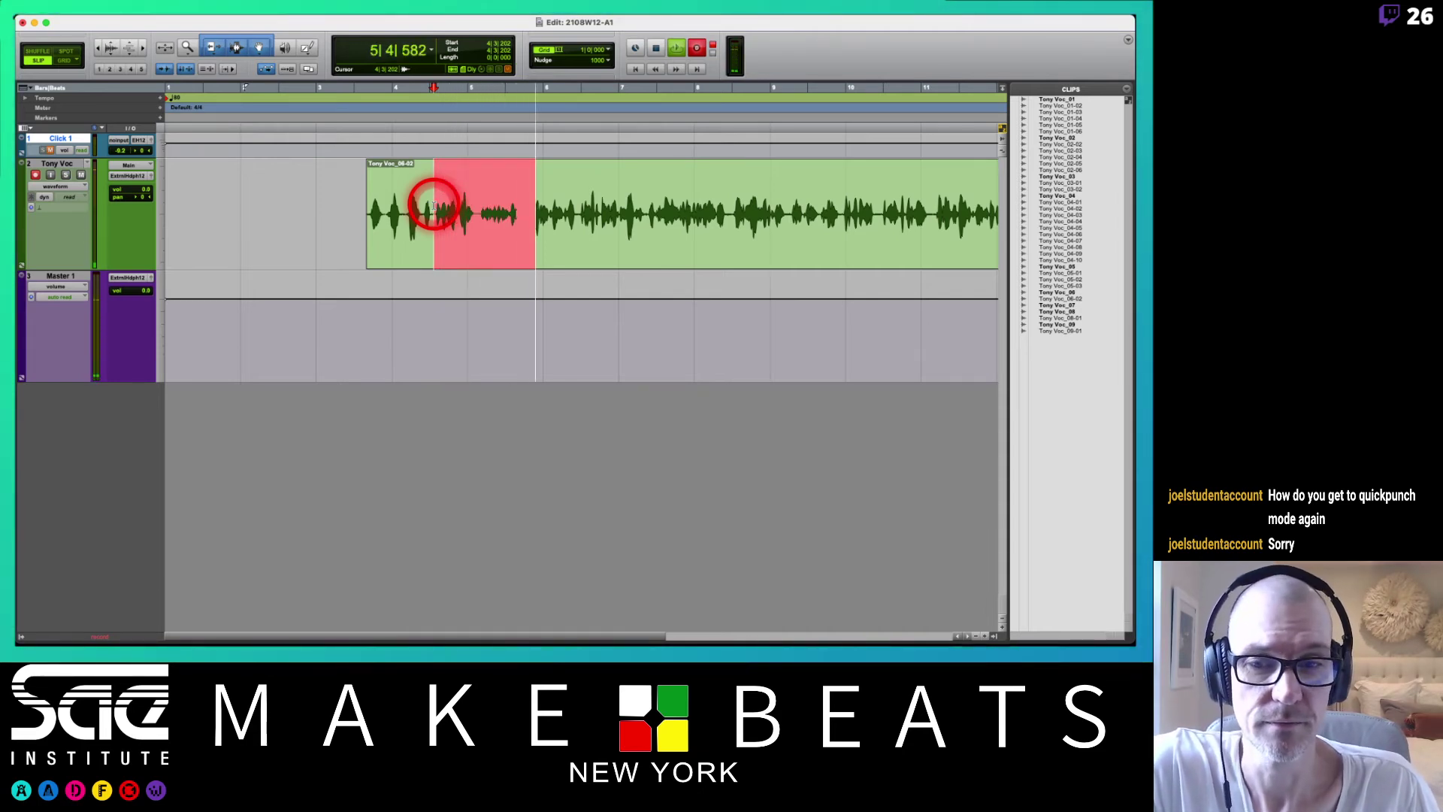
key(space)
key(space)
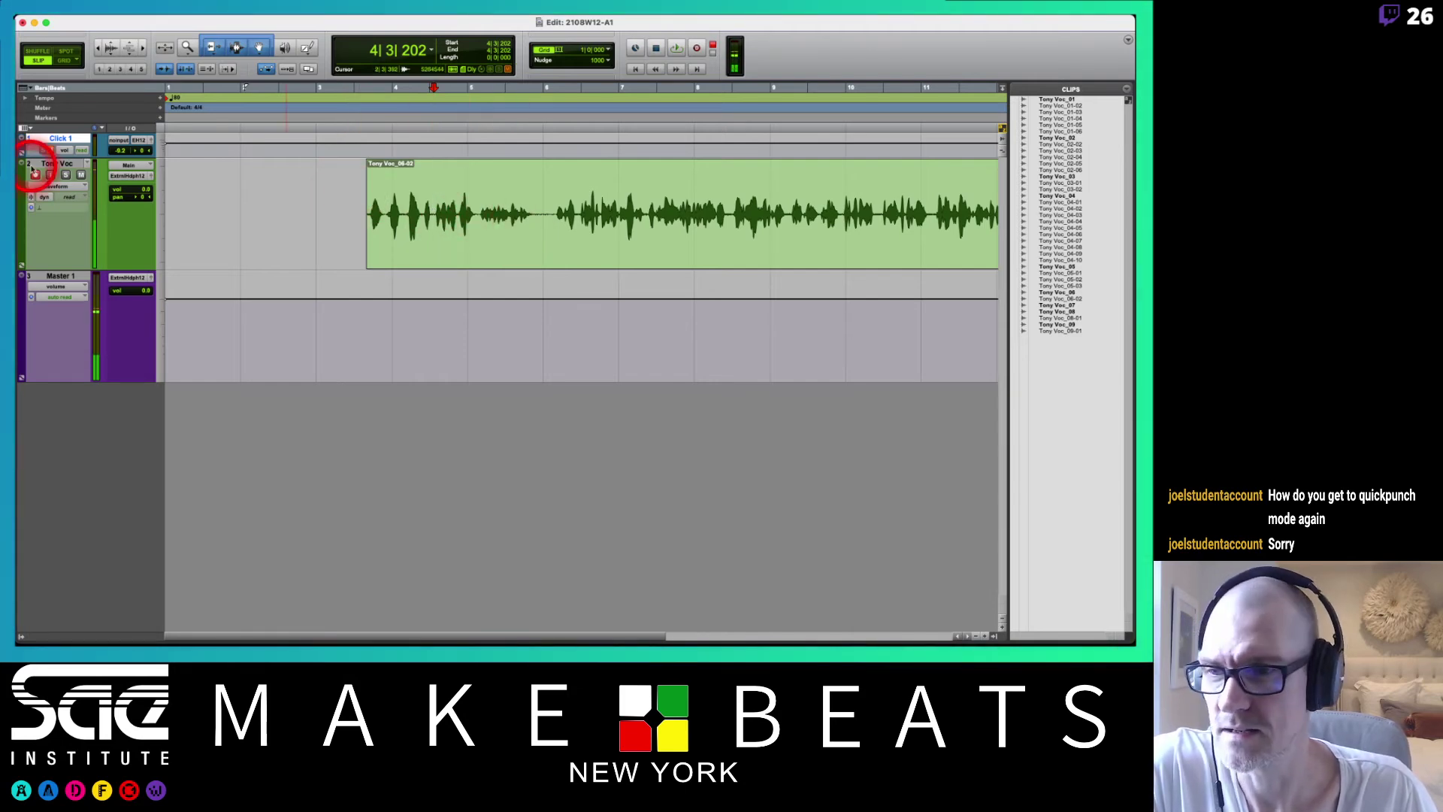
- Turn off record-enable on the vocal track and play the overwritten take from 3|3|178 past bar 6
click(356, 200)
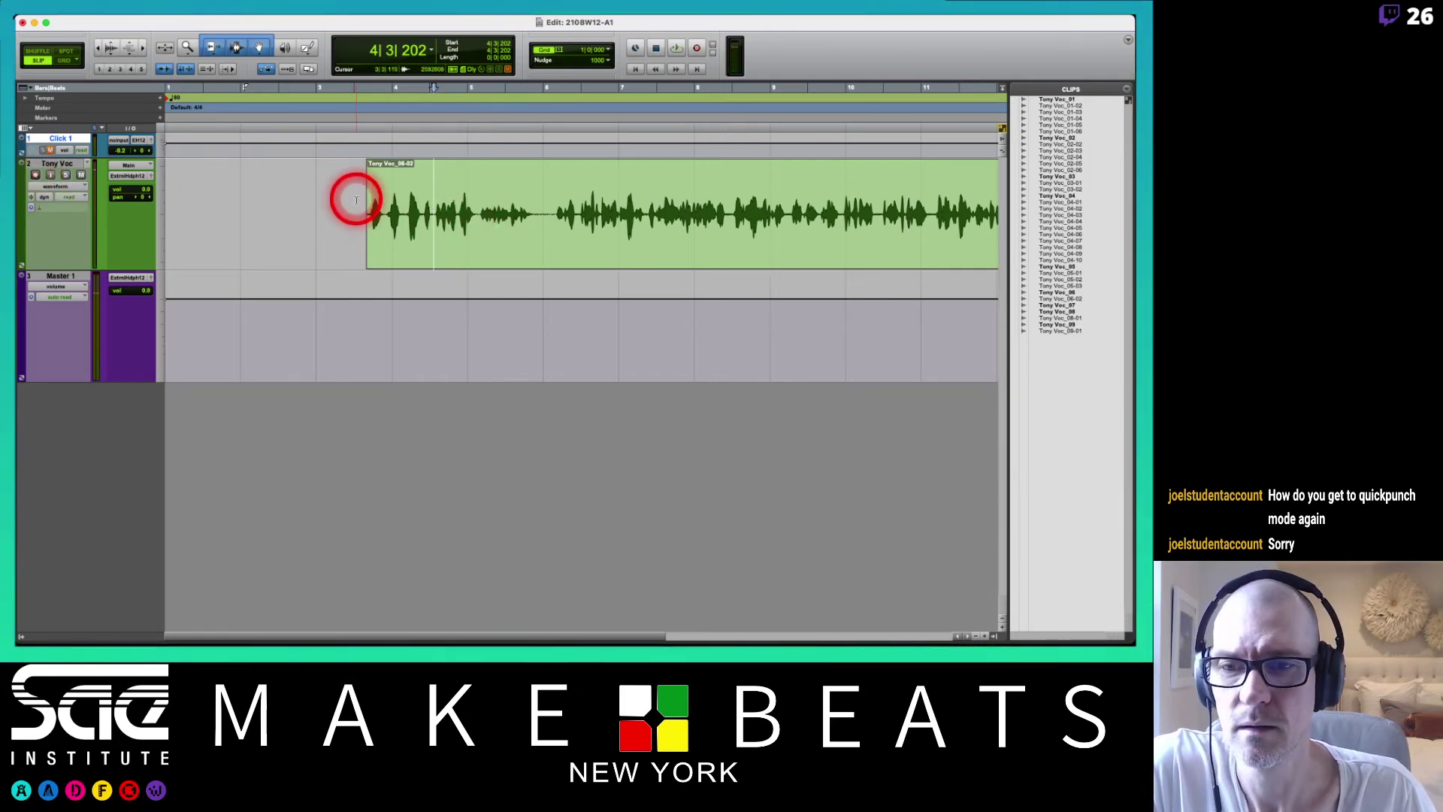
key(space)
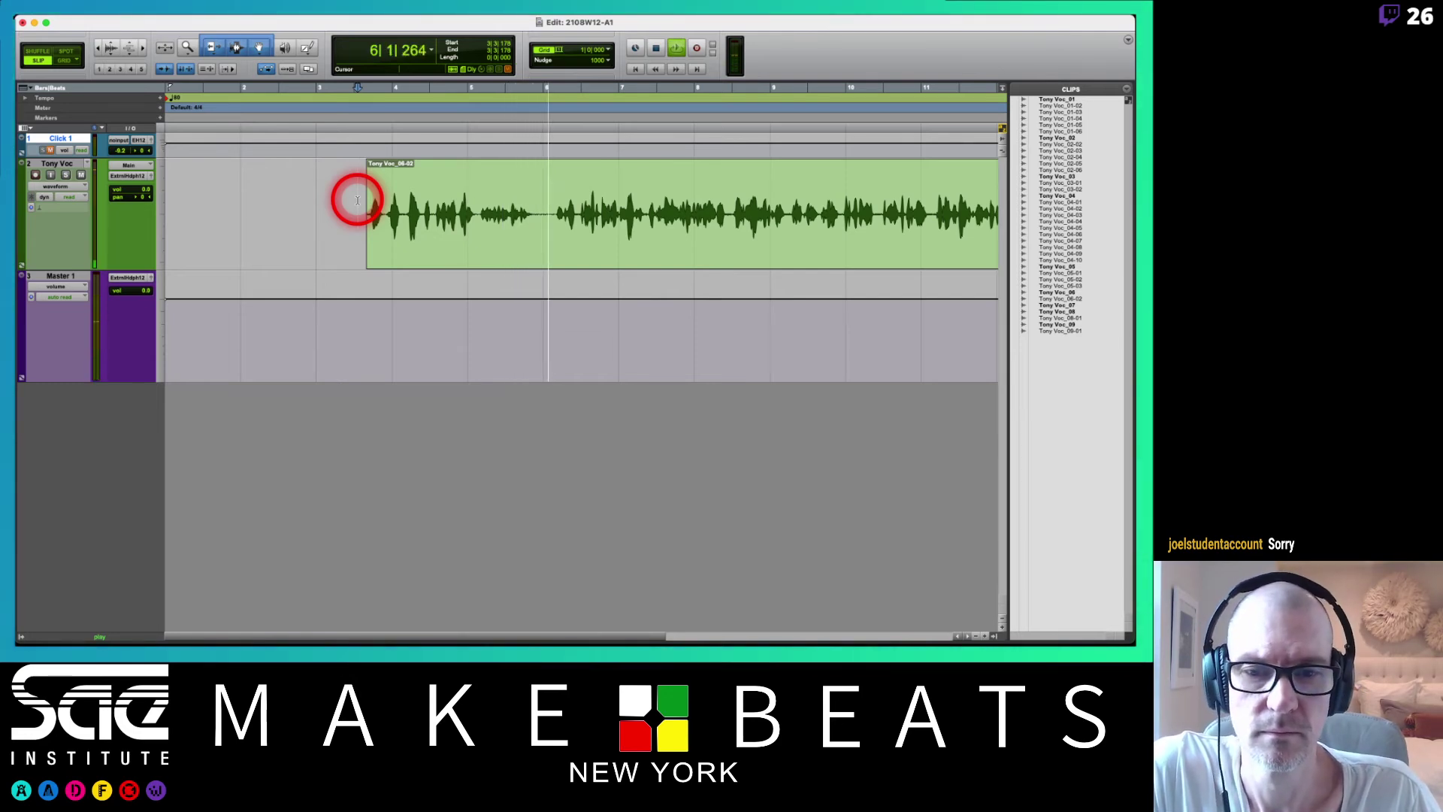
key(space)
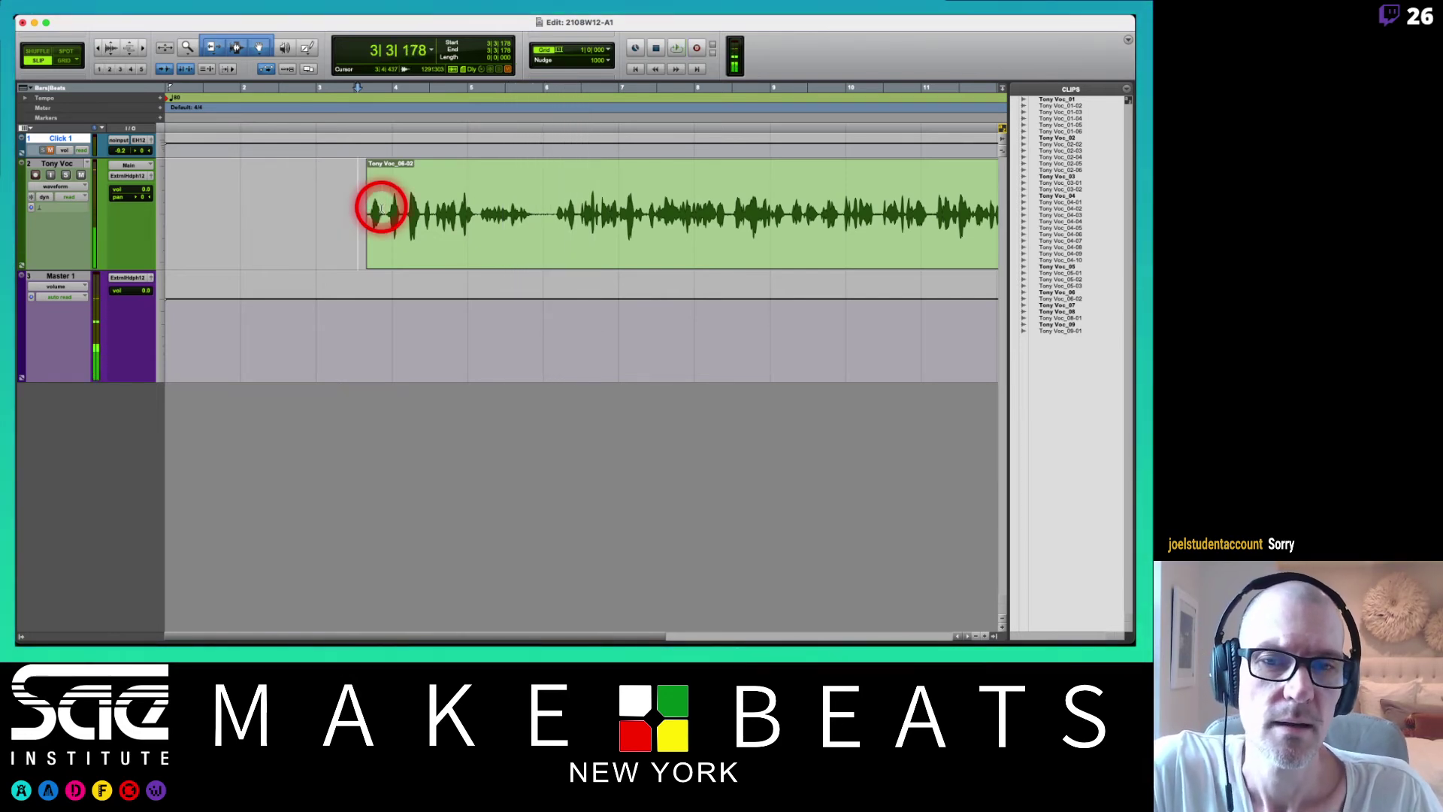
- Move the destructively recorded vocal clip to 2|1|291 and delete it from the track
click(504, 231)
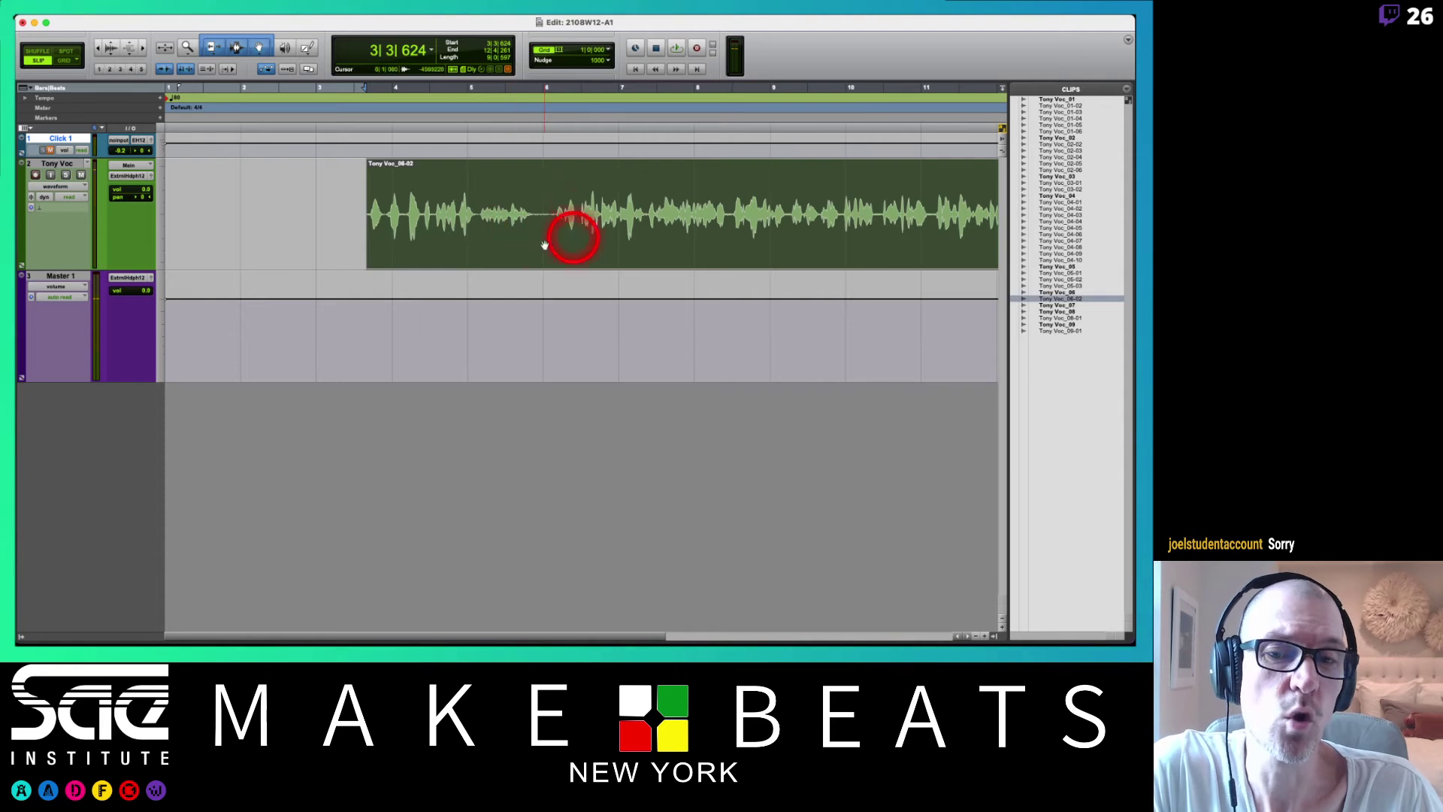
drag(724, 238, 660, 245)
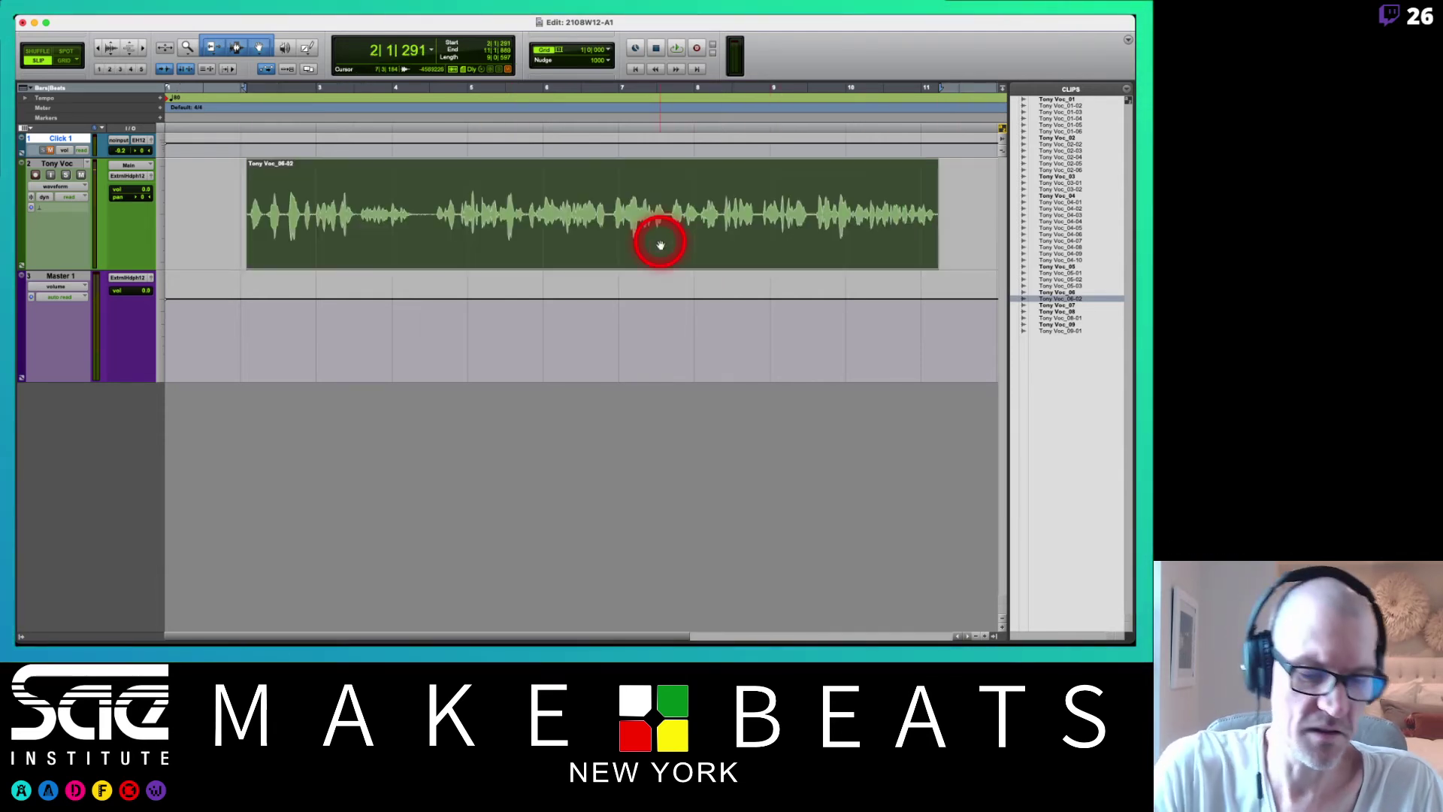
key(Delete)
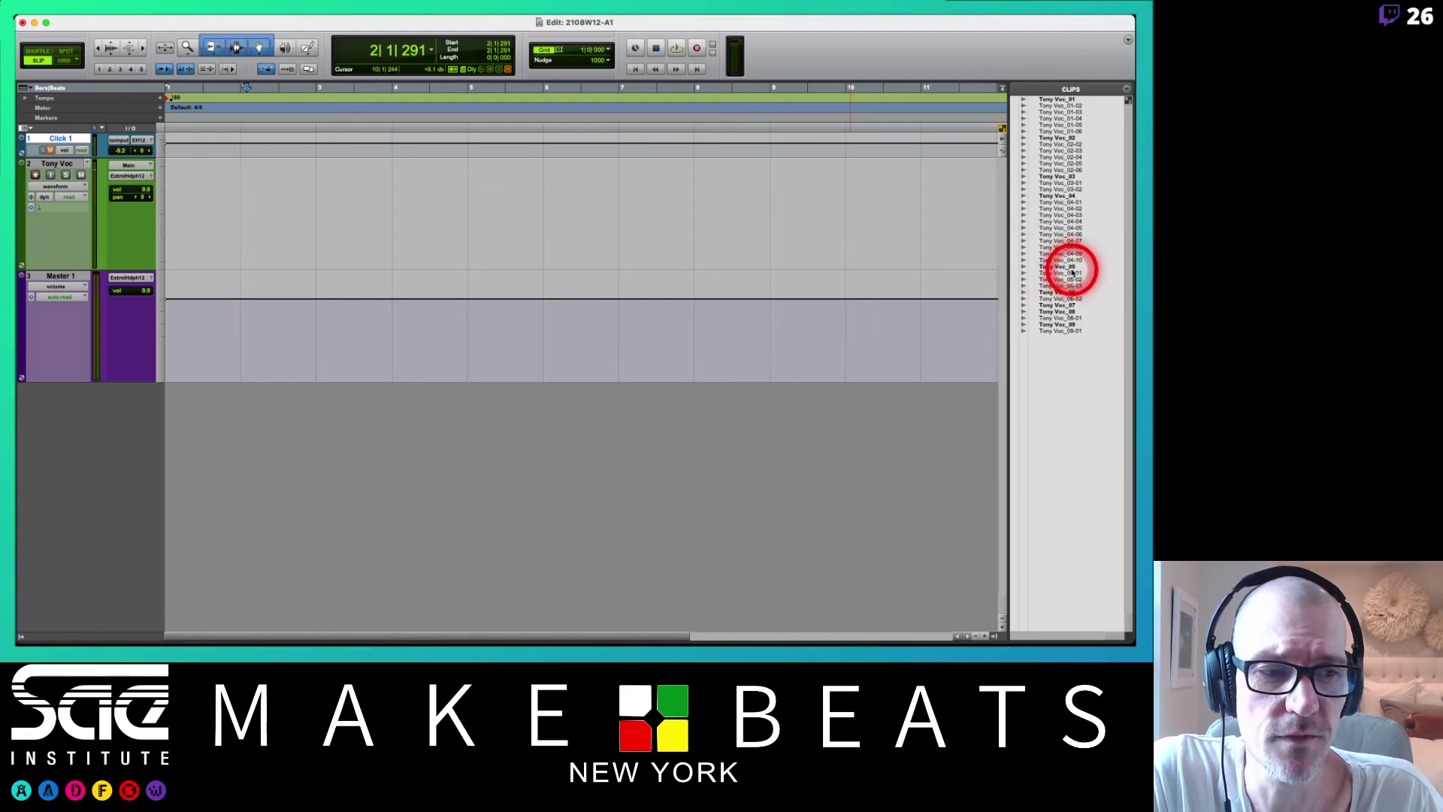
- Place vocal clip _05 at 2|3|719 with clip _04-03 over it, and trim their boundaries to 6|1|535 and just before bar 8
drag(1067, 268, 294, 167)
drag(1067, 215, 579, 236)
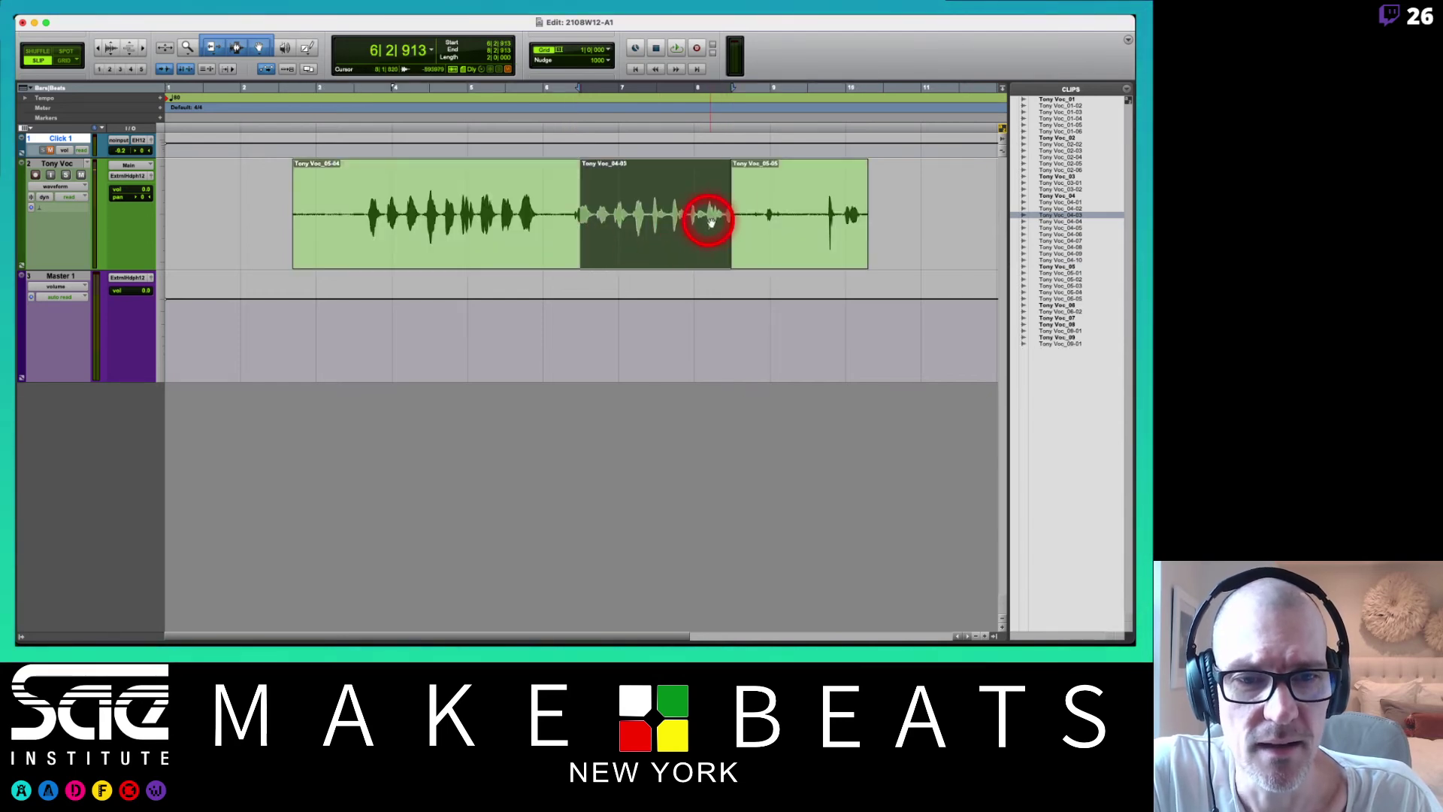
drag(734, 213, 689, 214)
drag(580, 203, 554, 215)
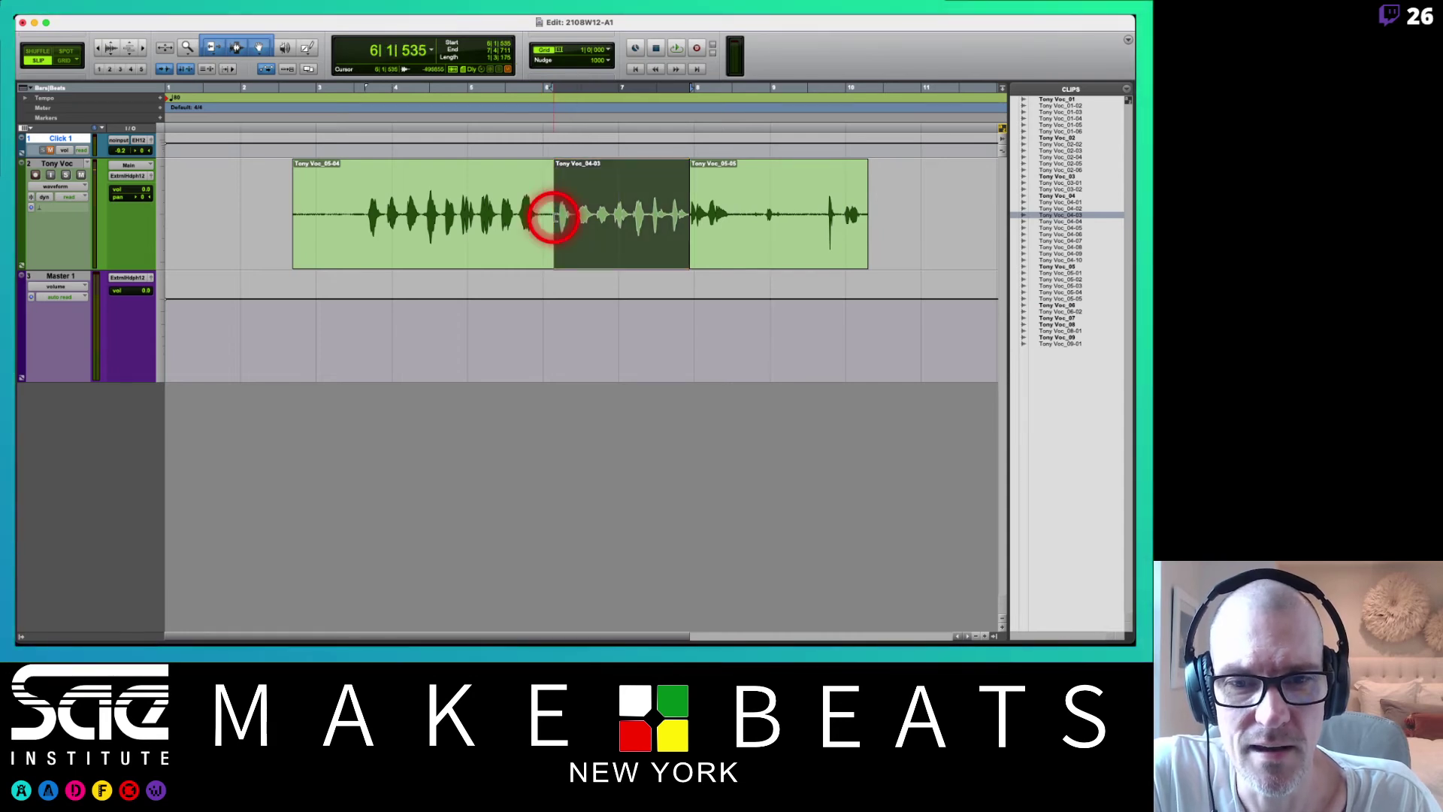
- Consolidate the three adjoining vocal clips into a single clip and delete that clip from the track
click(530, 217)
shift+click(708, 234)
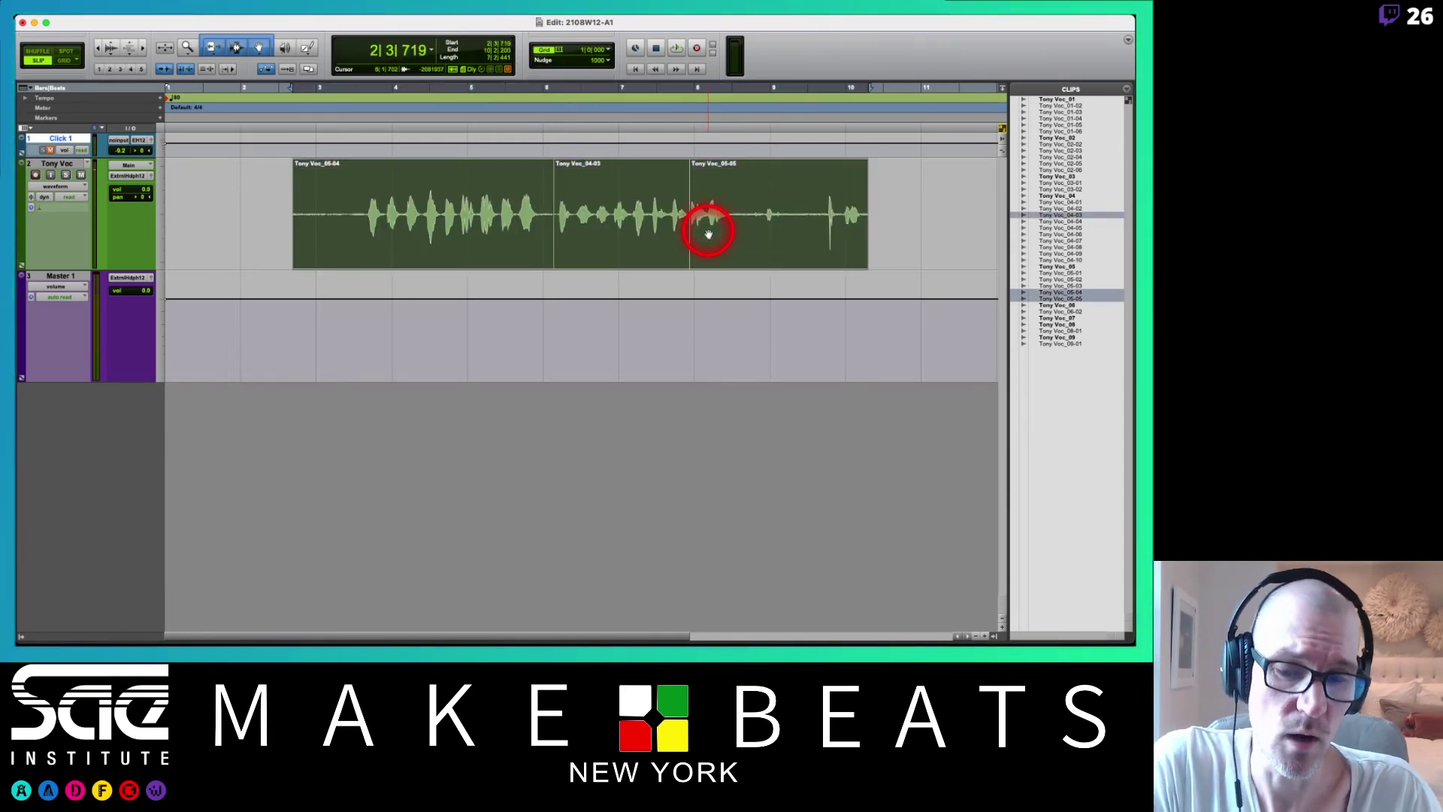
key(alt+shift+3)
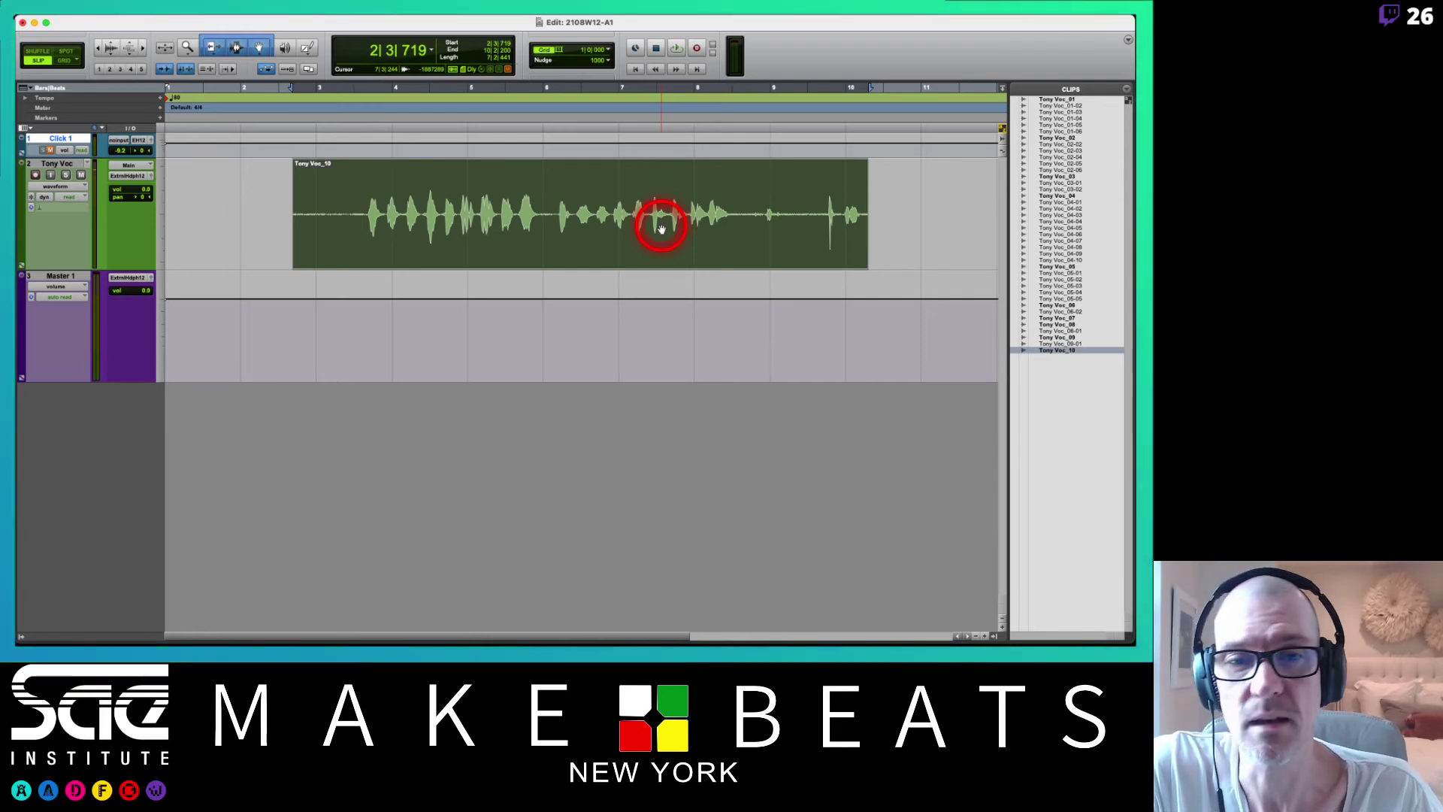
key(Delete)
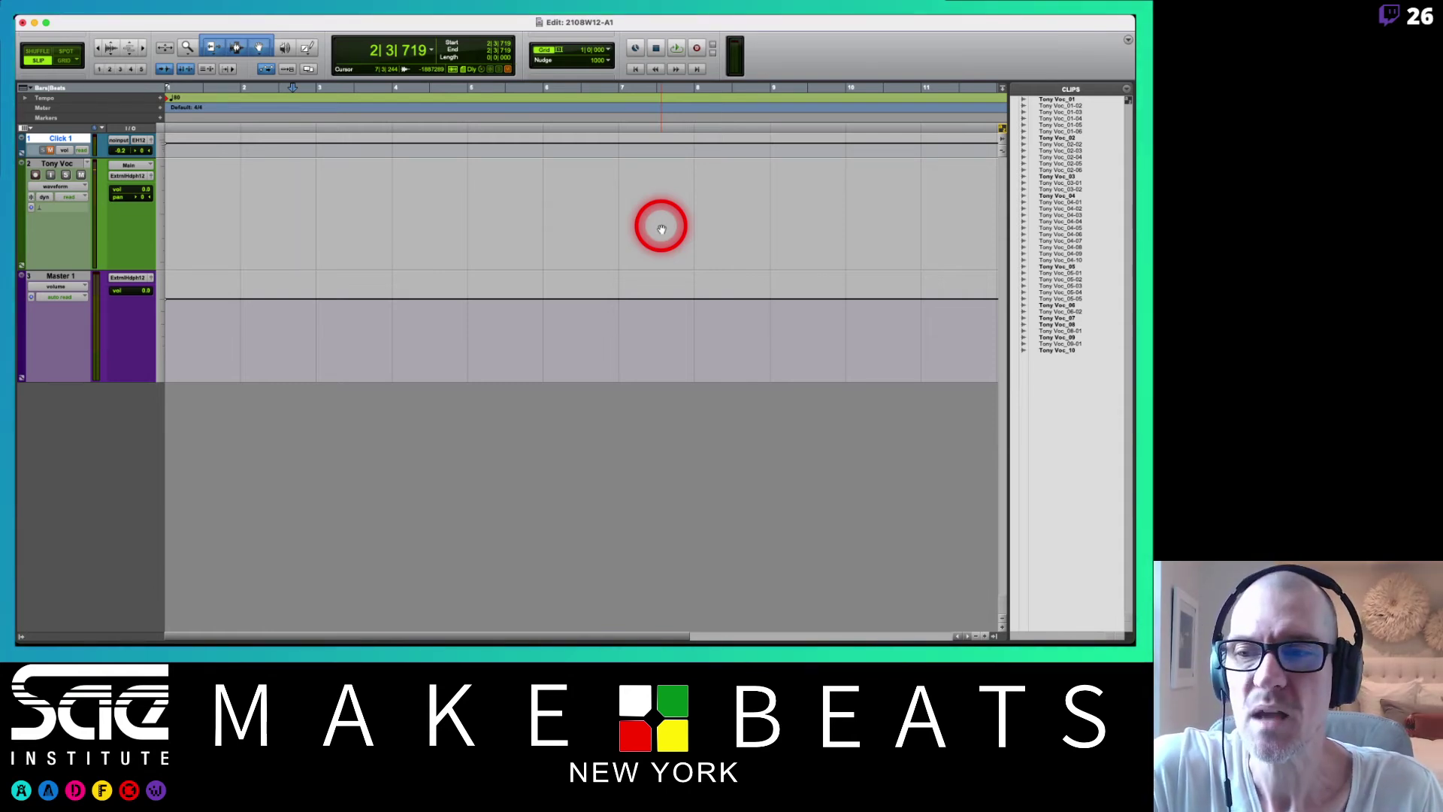
- Check the transport's record mode options and review the Record Modes page in the 04 PT Audio Recording.pdf notes
right_click(695, 48)
click(680, 21)
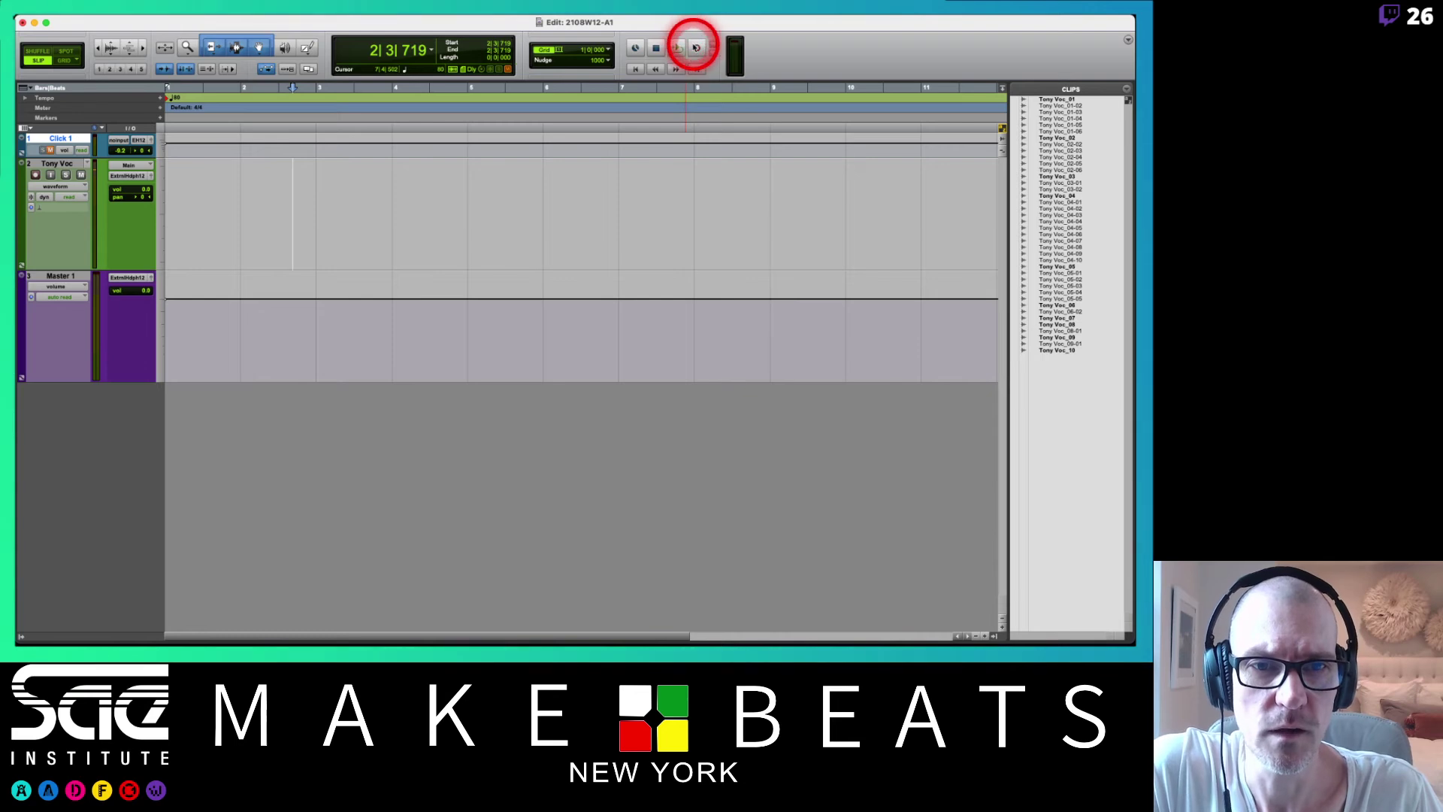
right_click(695, 48)
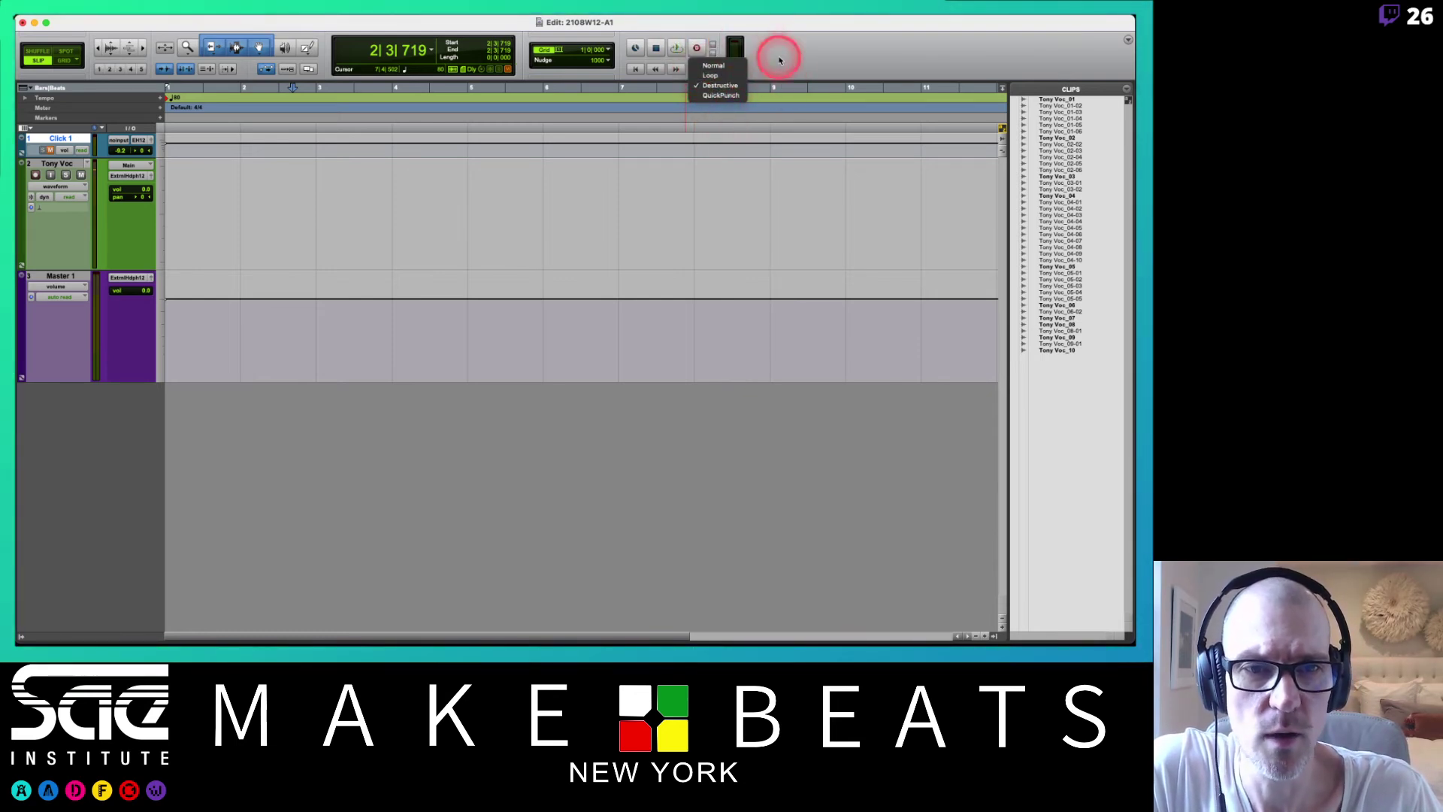
key(super+Tab)
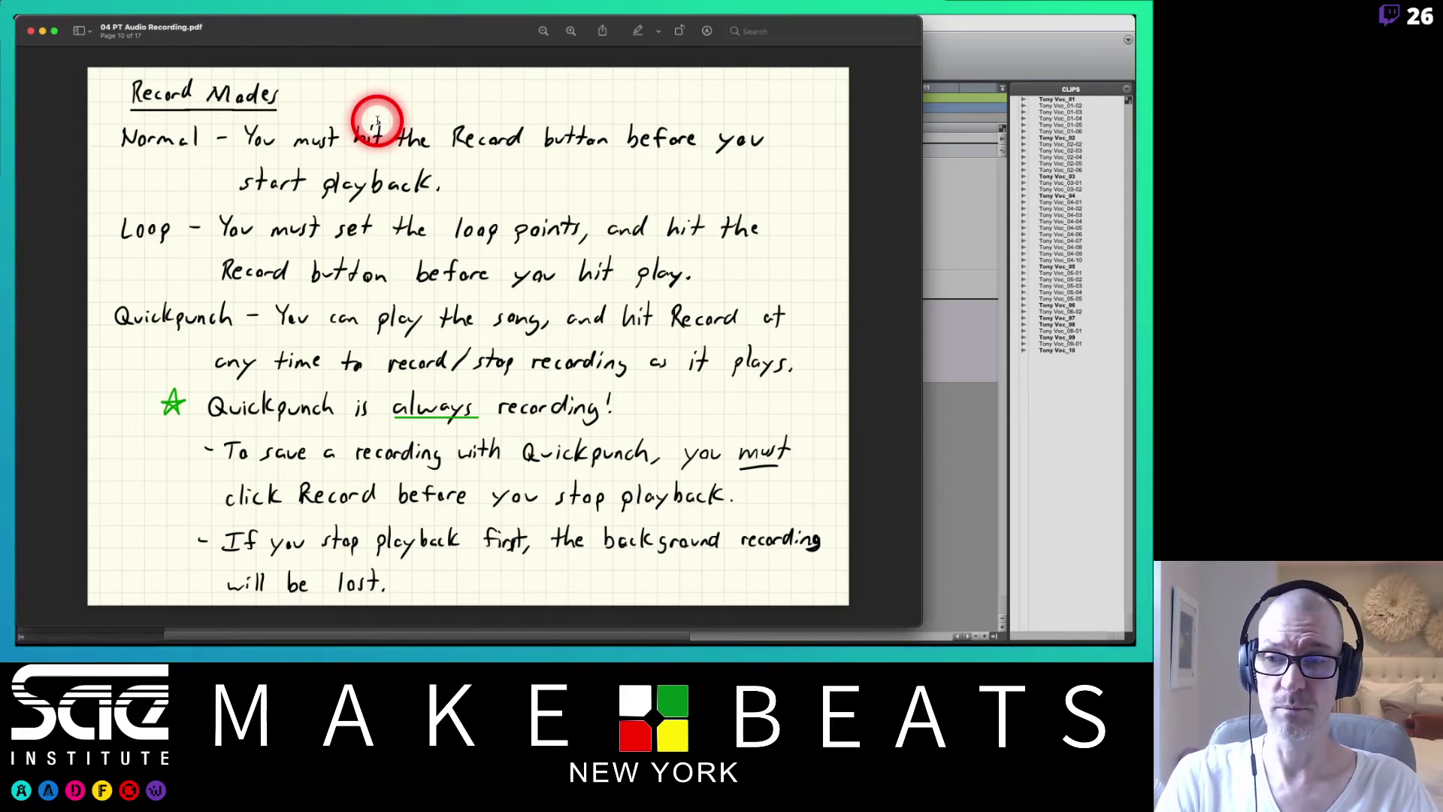
click(943, 38)
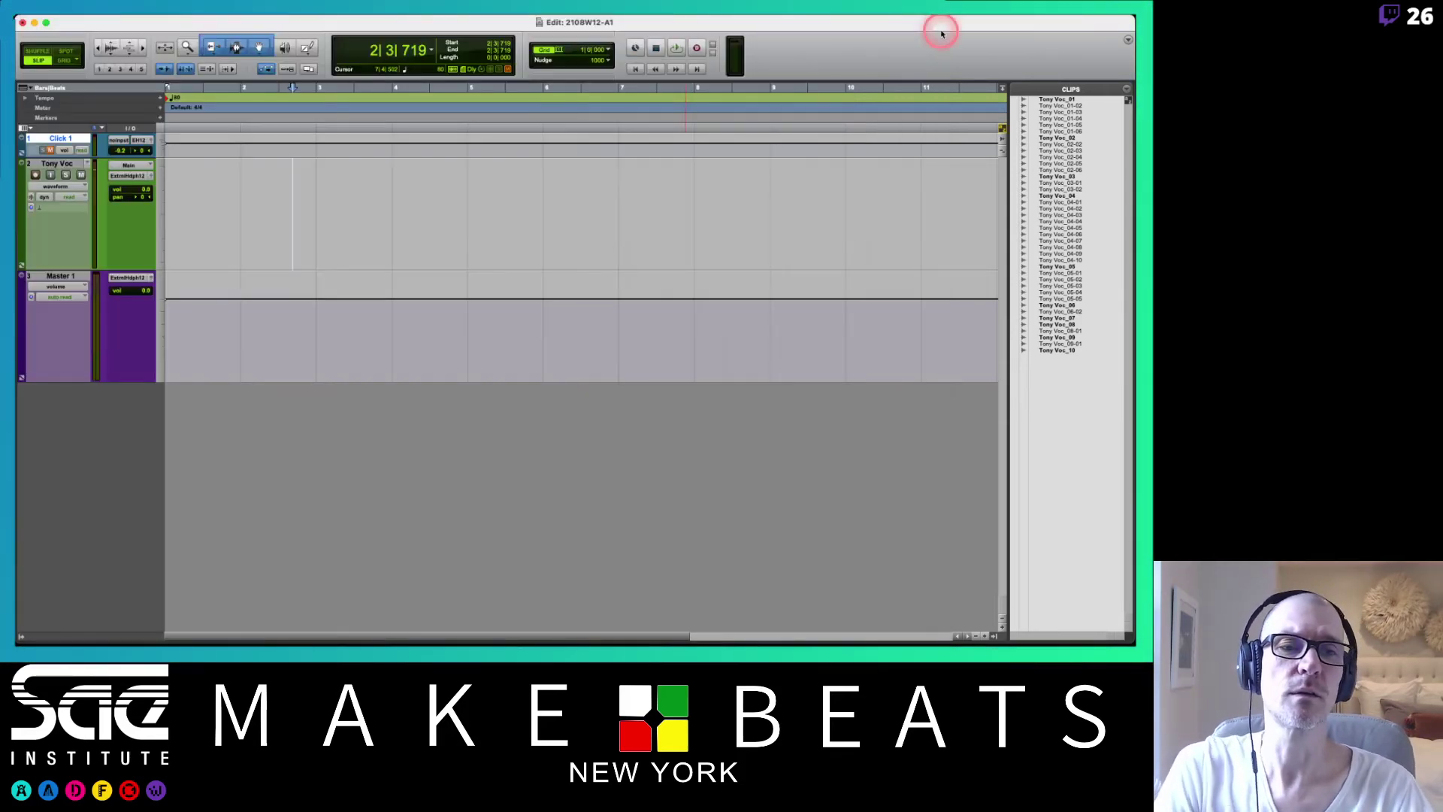
- Switch to Grid mode and select the range from 3|1|000 to 5|1|000 on the vocal track
key(F4)
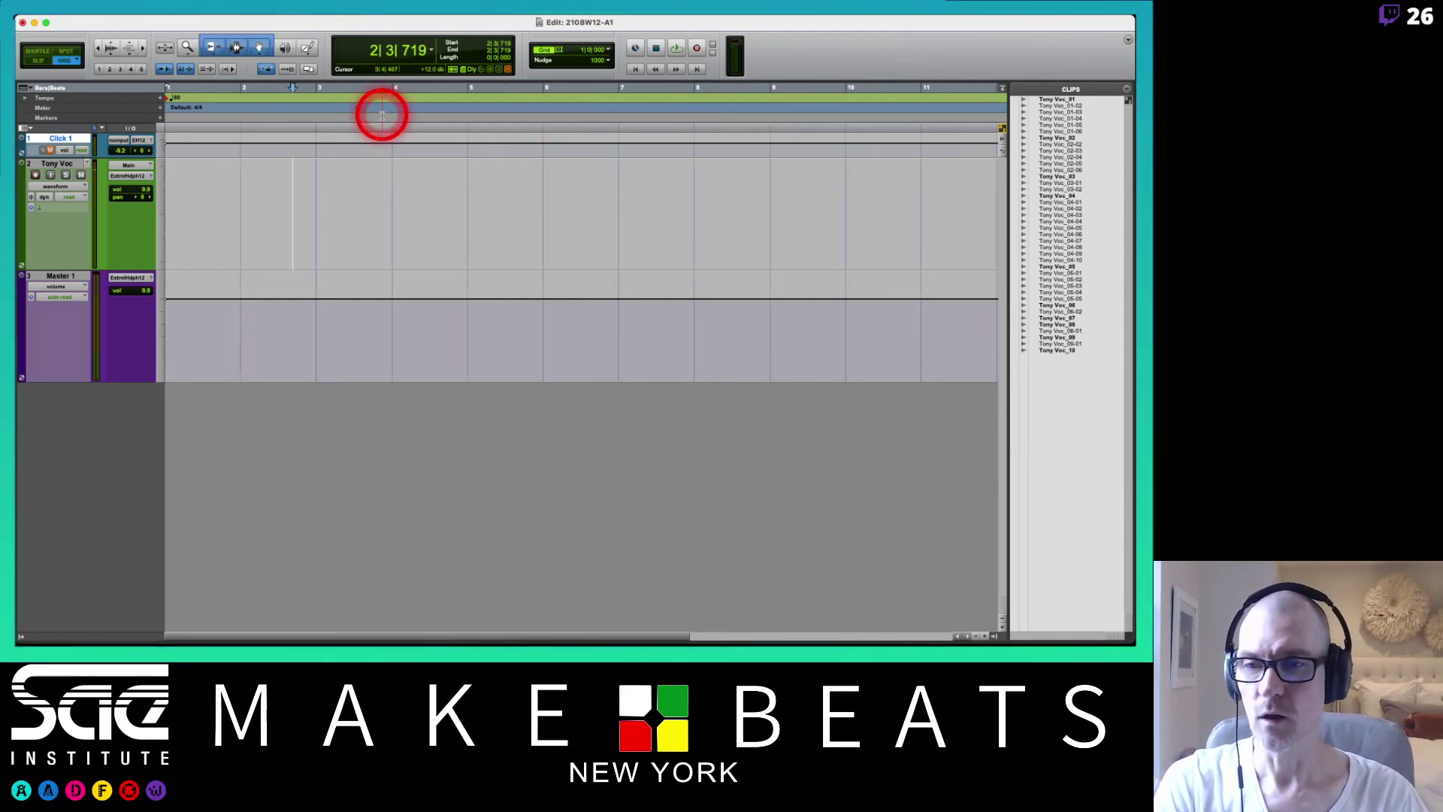
click(316, 196)
drag(316, 196, 467, 203)
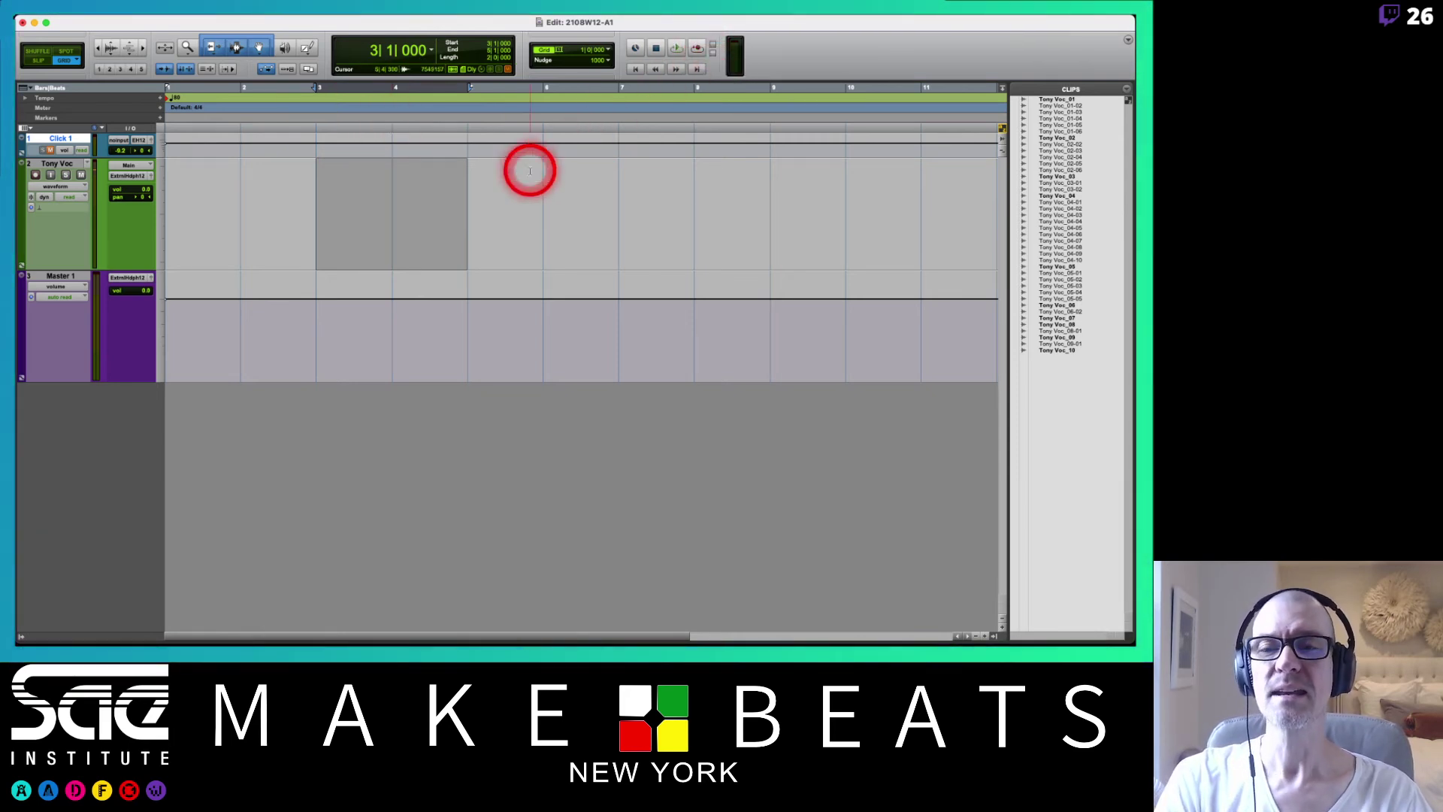
drag(317, 198, 583, 213)
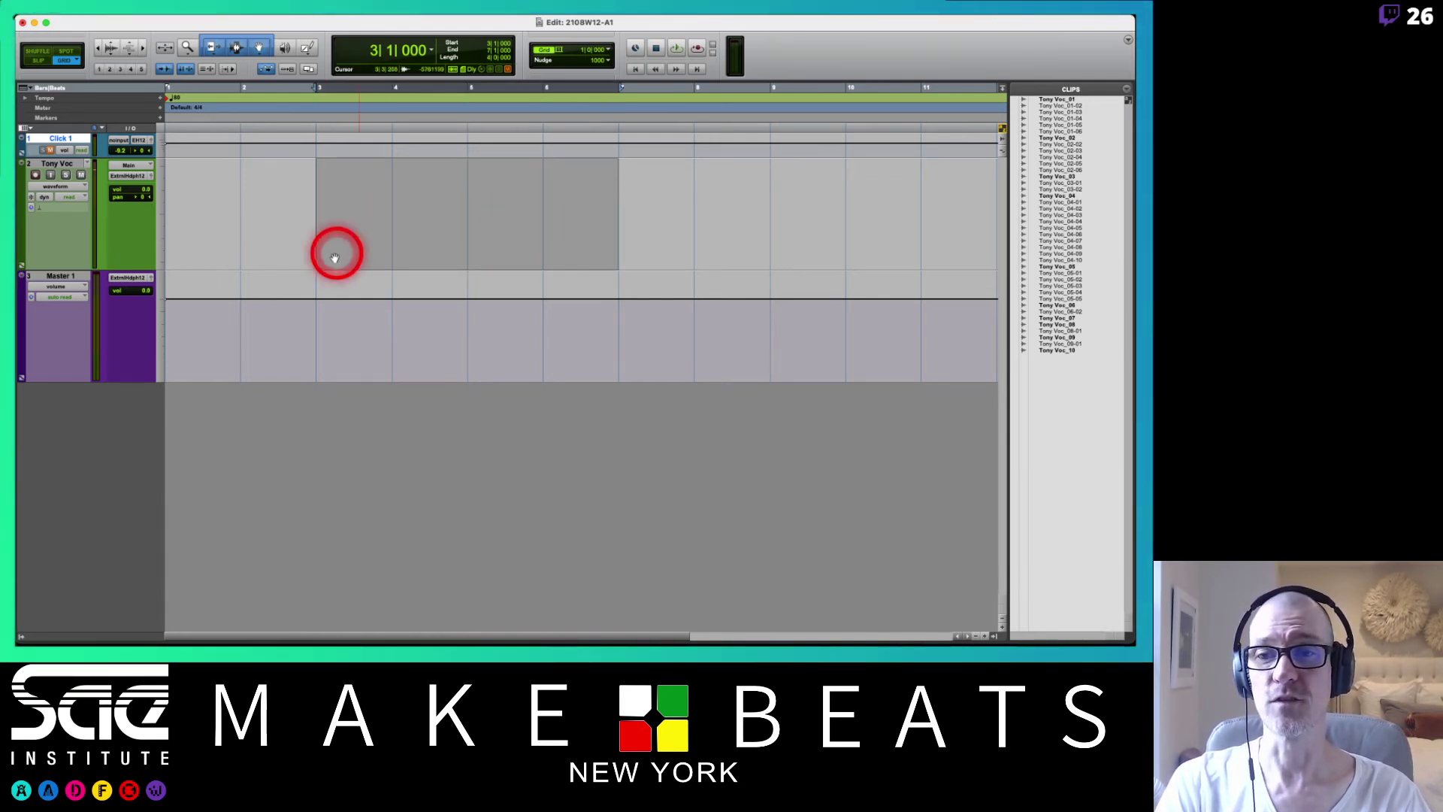
click(329, 204)
drag(329, 204, 453, 198)
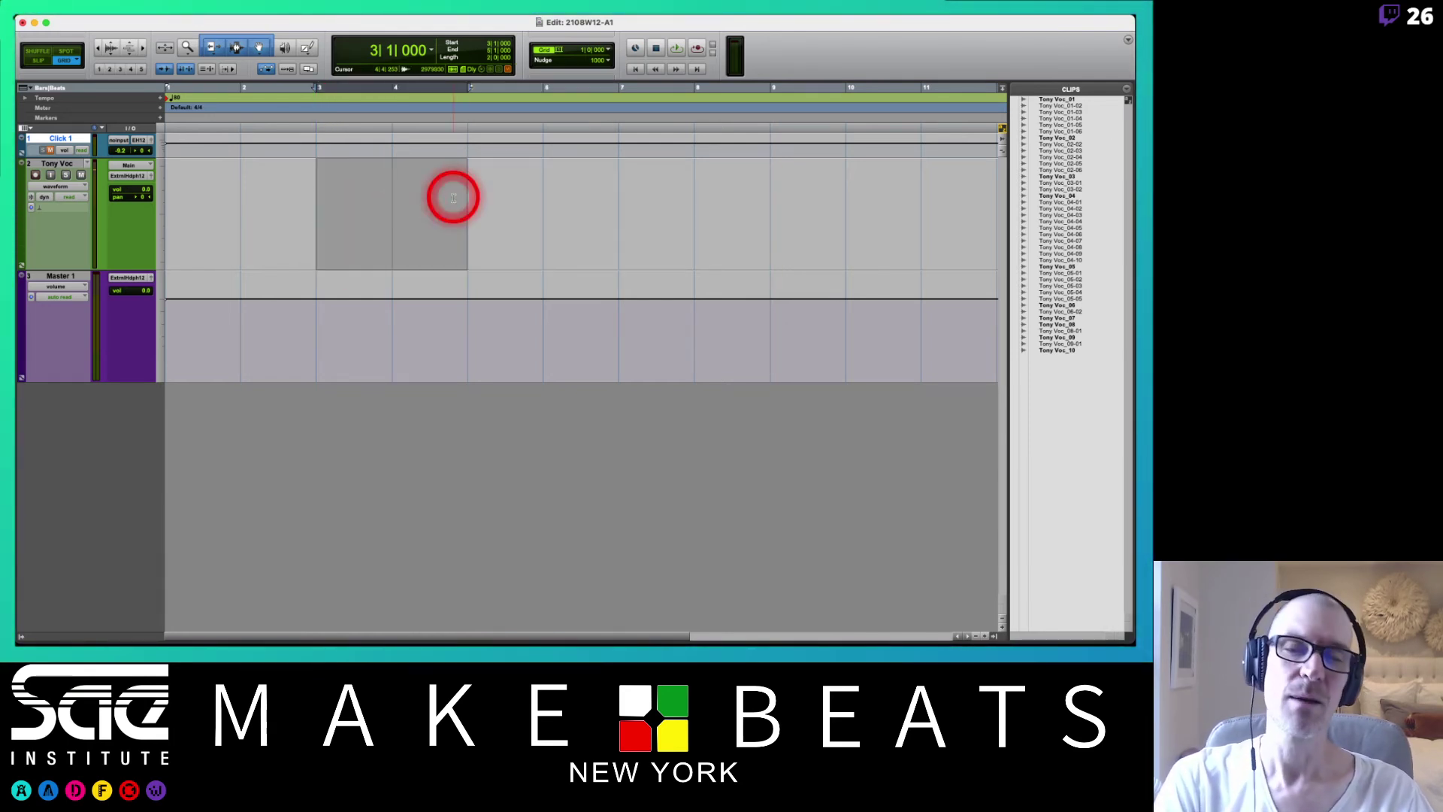
- Switch to the 04 PT Audio Recording.pdf notes and browse the audio track, recording setup and loop record pages, ending on Recording Setup
key(super+Tab)
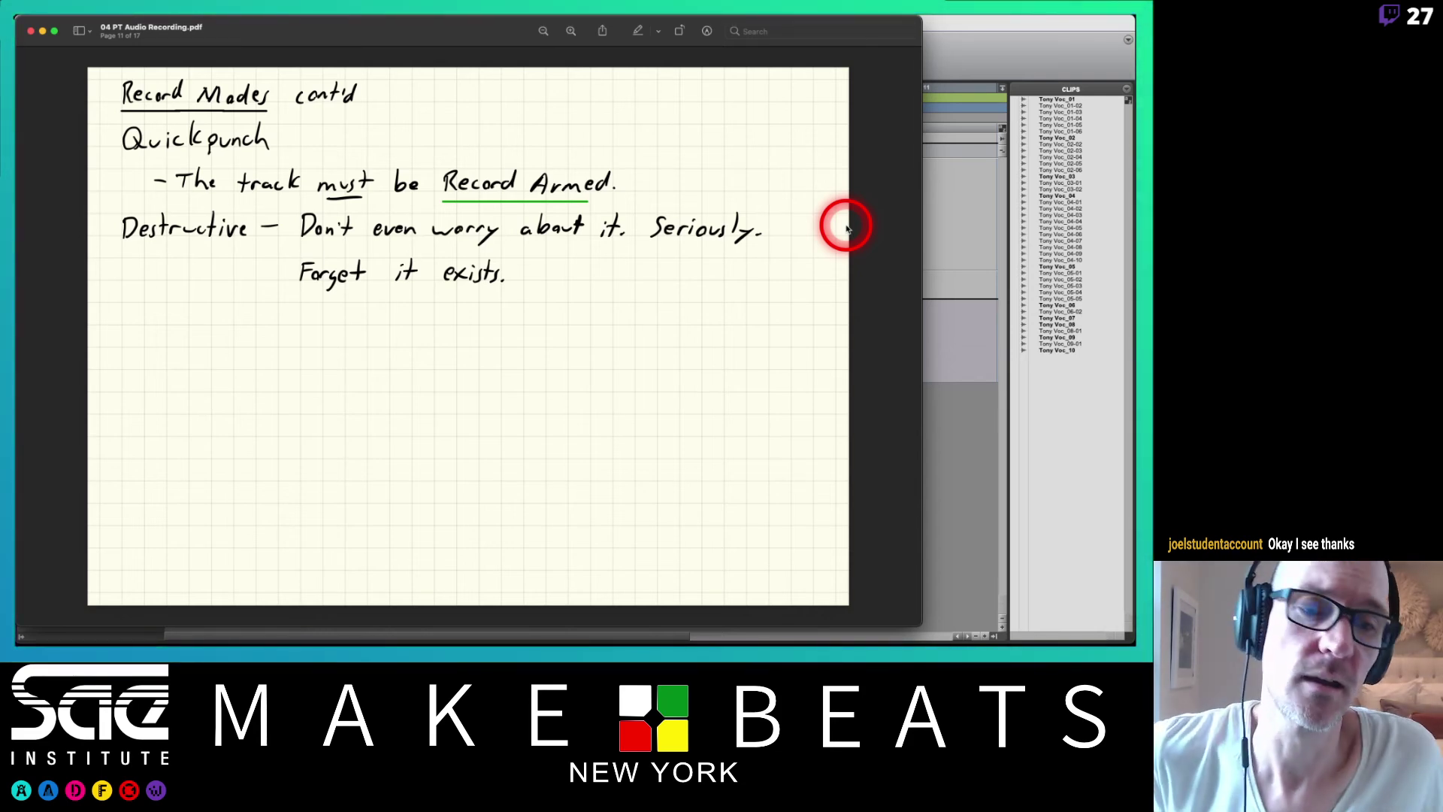
key(Right)
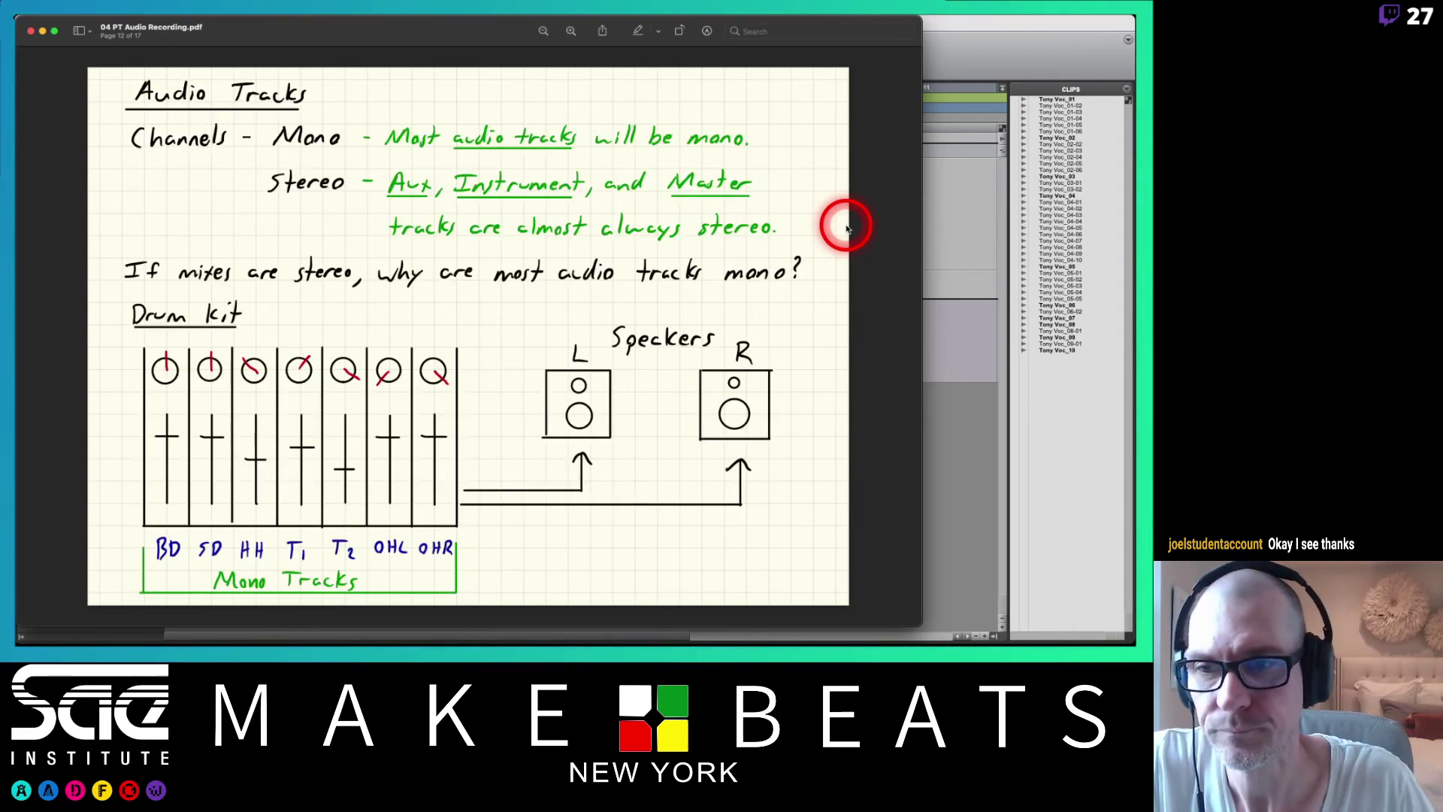
key(Right)
key(Right)
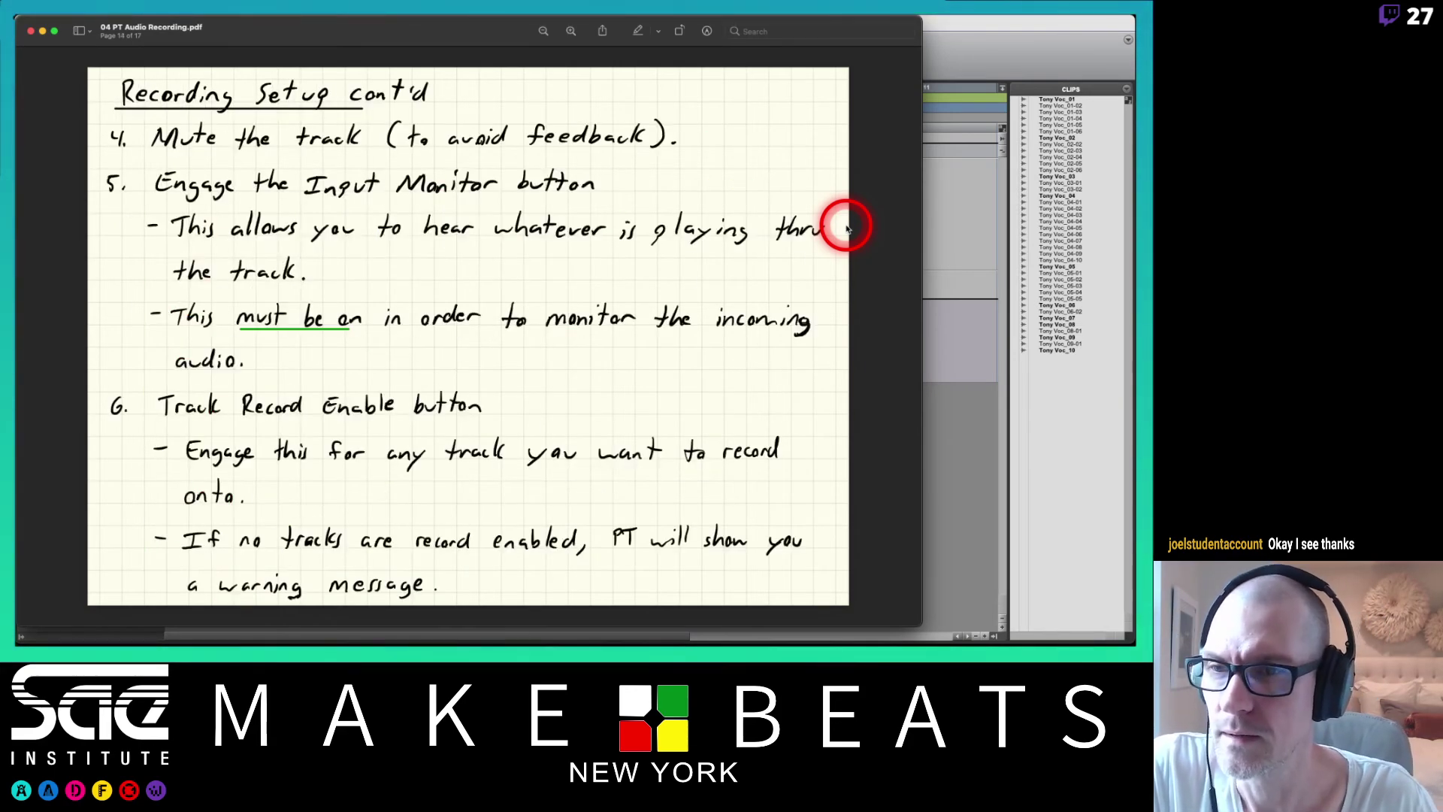
key(Left)
key(Right)
key(Right)
key(Right)
key(Right)
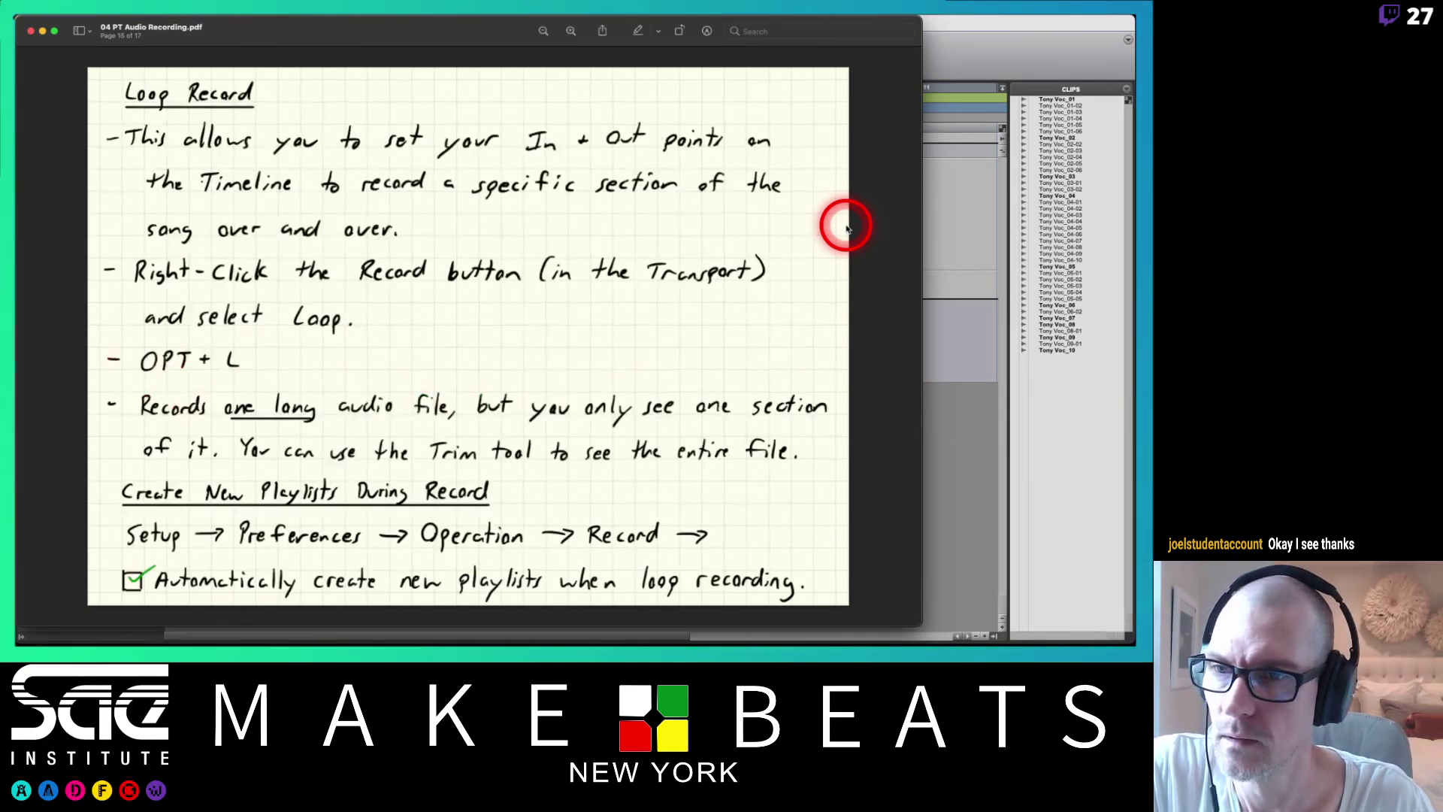
key(Left)
key(Left)
key(Left)
key(Left)
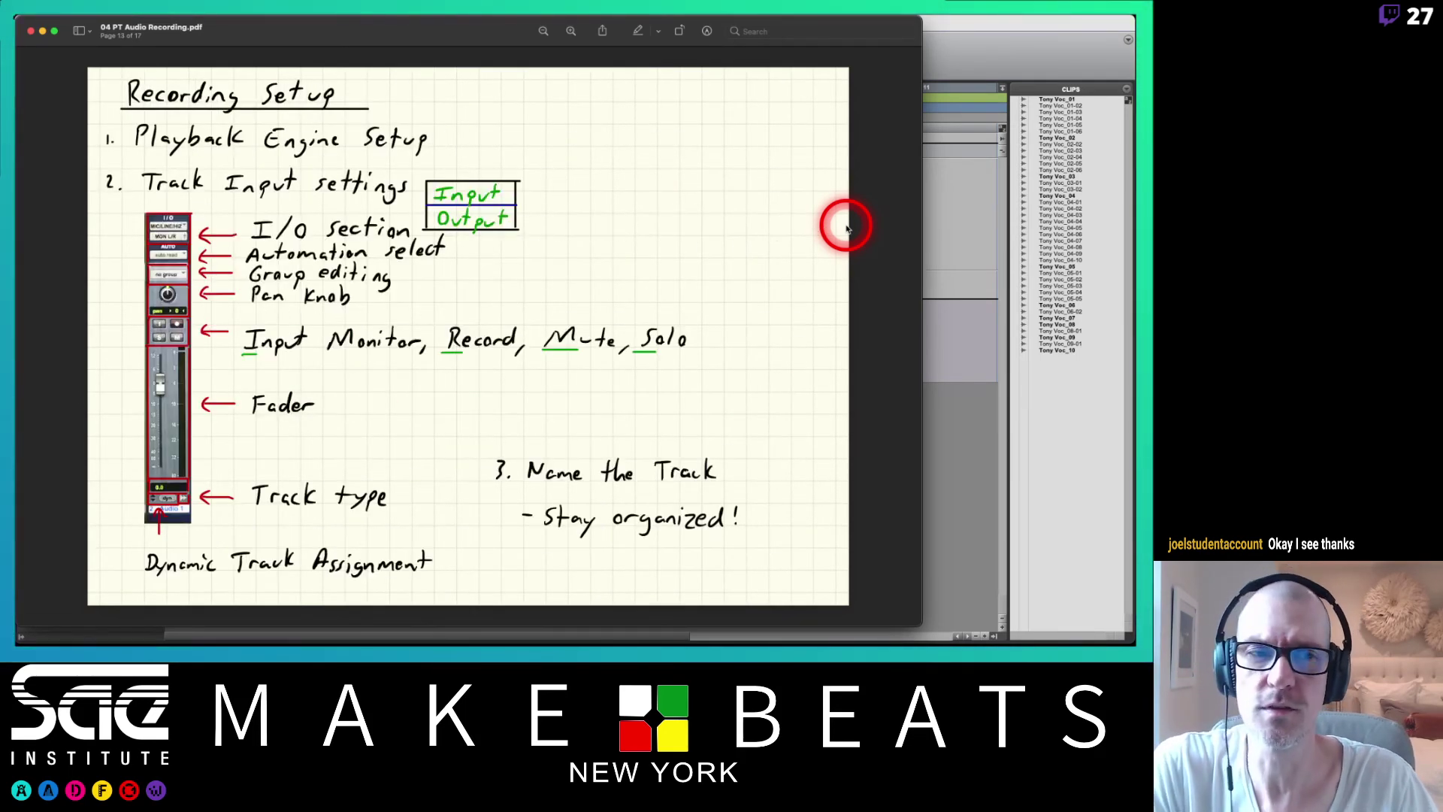
- Return to Pro Tools and delete the click, vocal and master tracks from the session
click(939, 57)
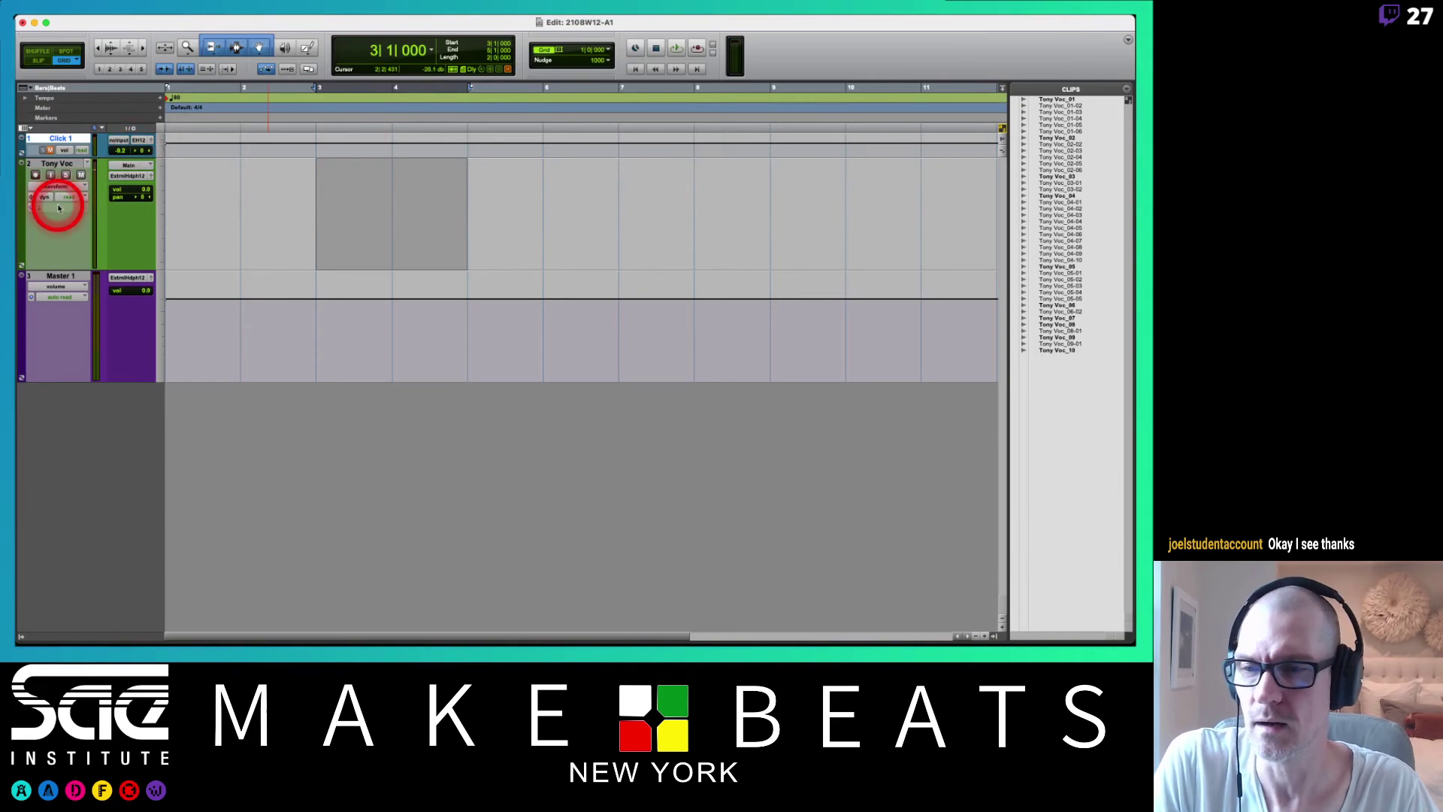
drag(58, 208, 58, 275)
right_click(58, 276)
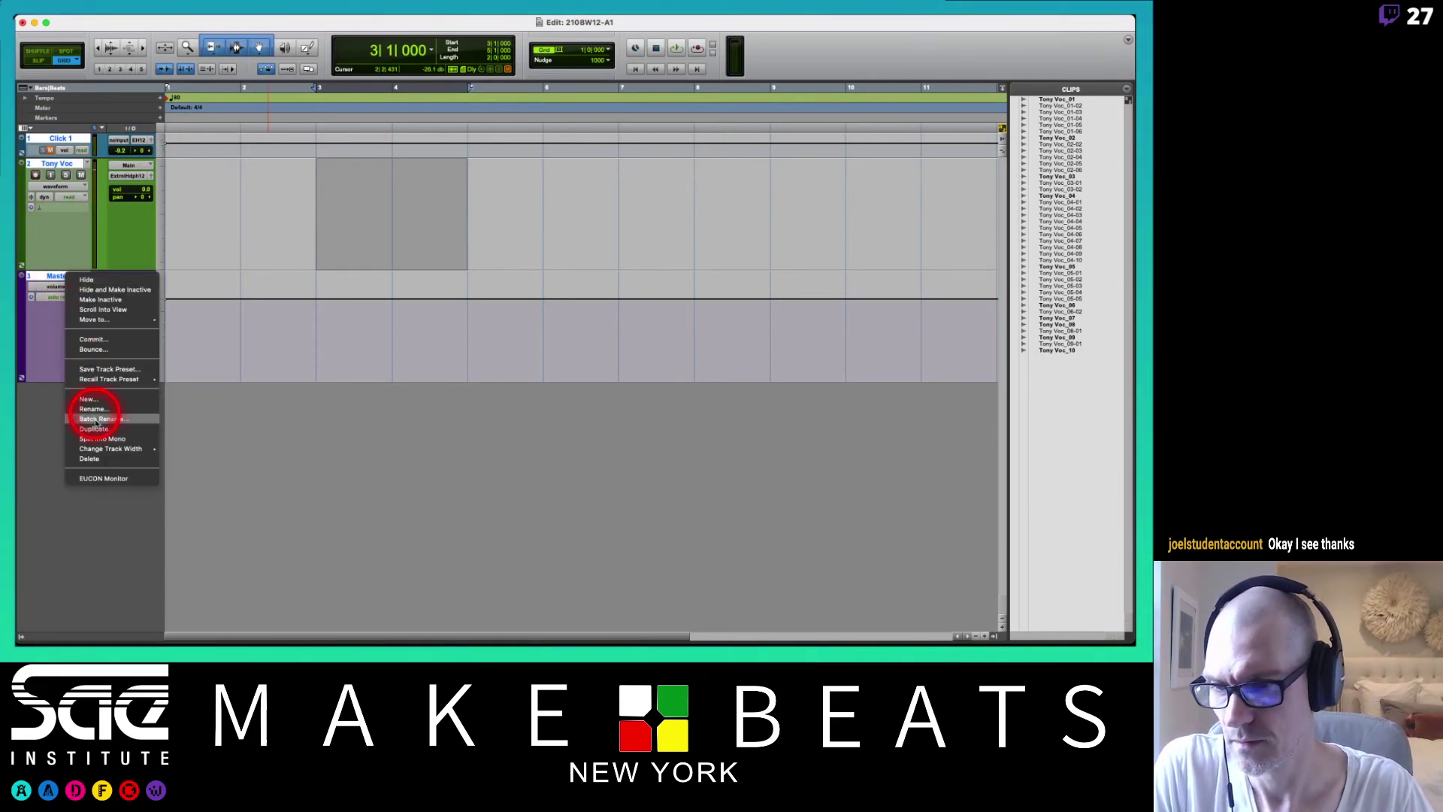
click(91, 458)
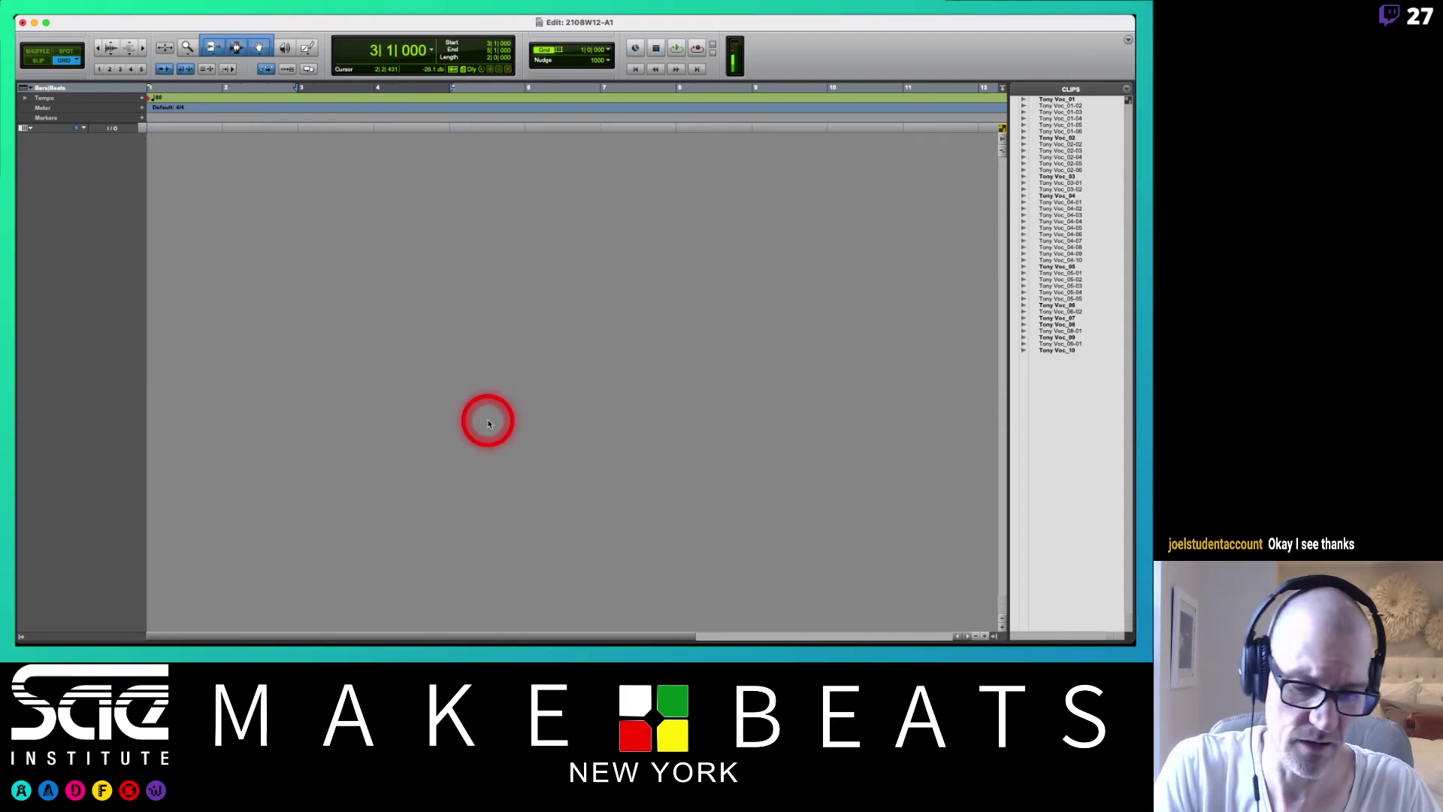
key(super+equal)
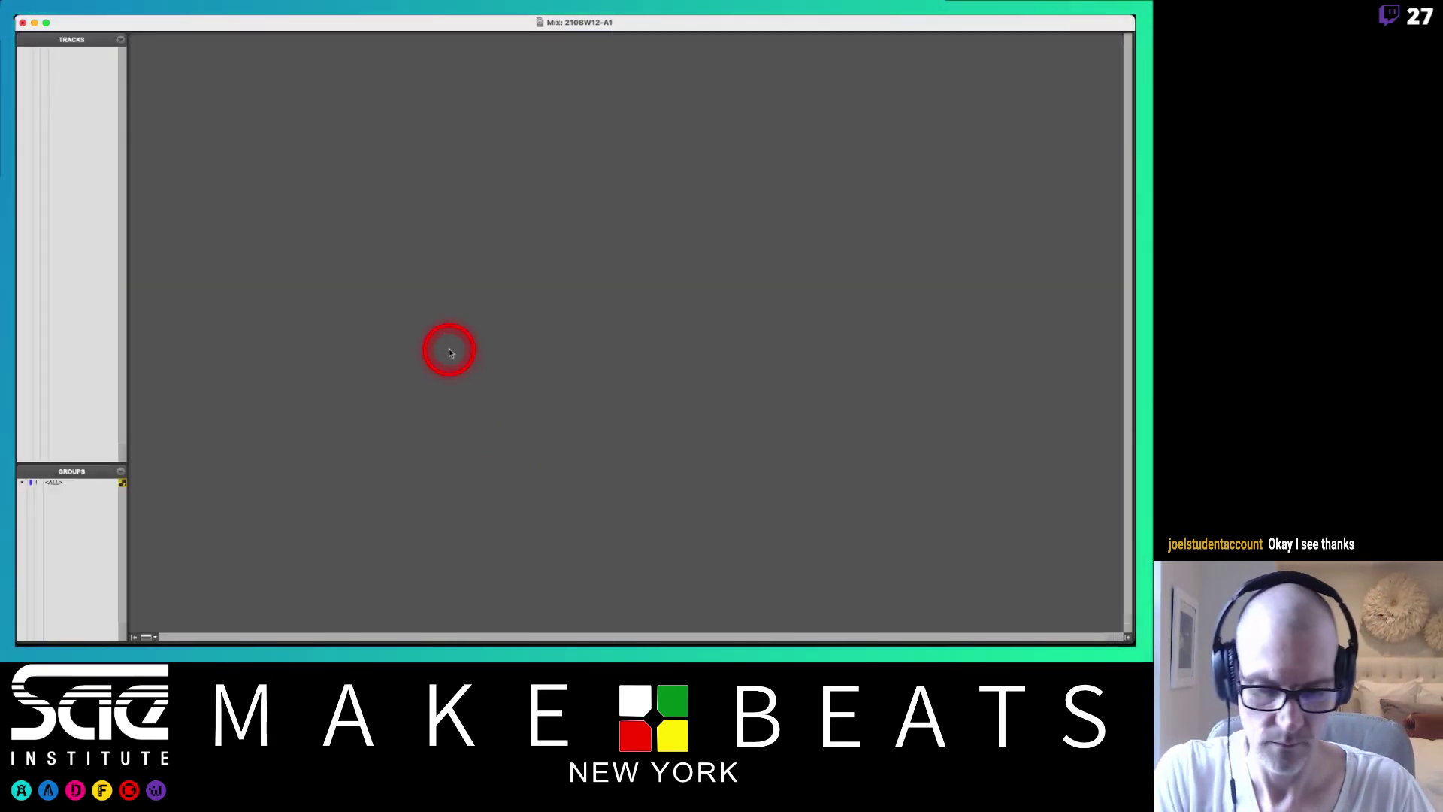
key(super+equal)
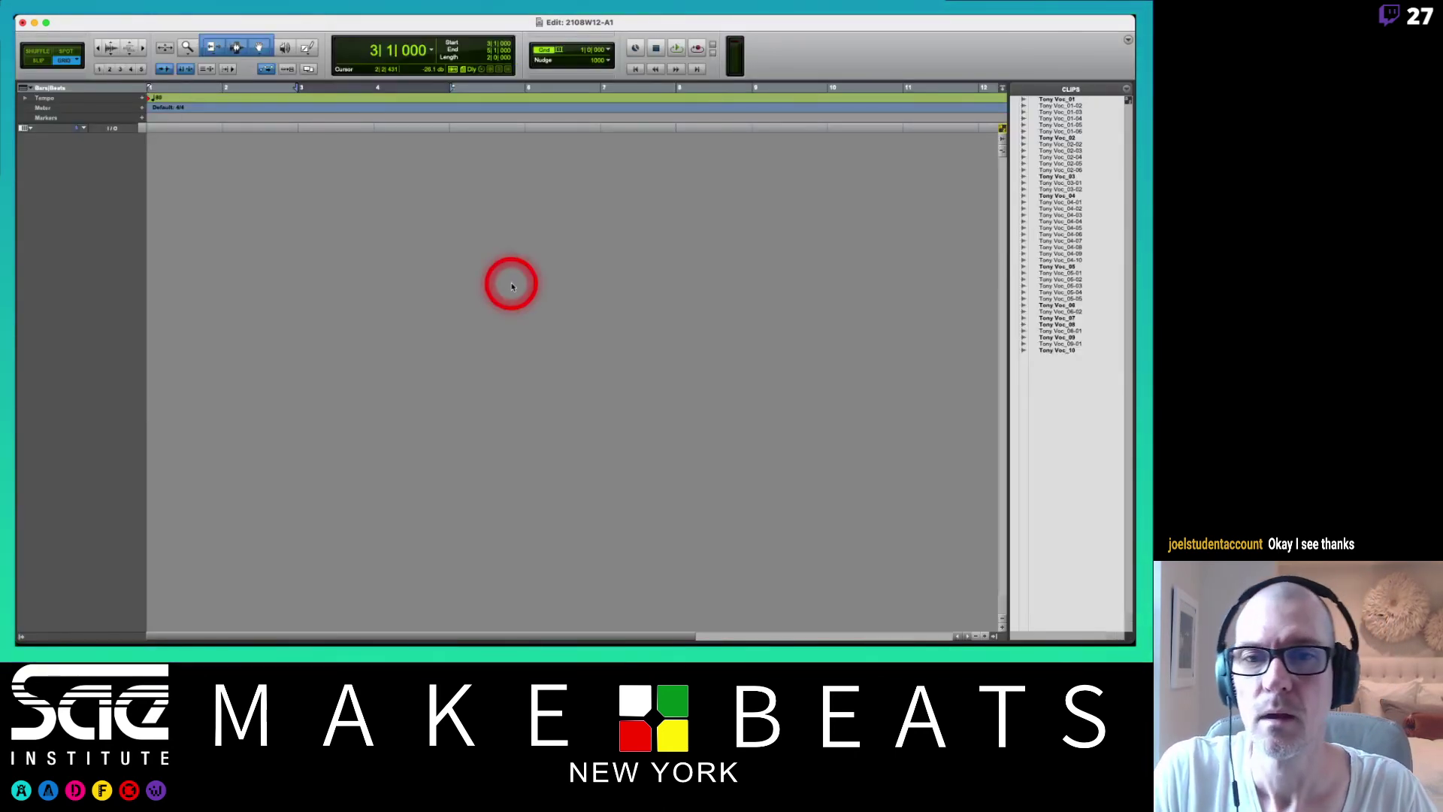
- Set the H/W buffer size to 128 samples in the Playback Engine settings and review the disk cache size options
key(super+Tab)
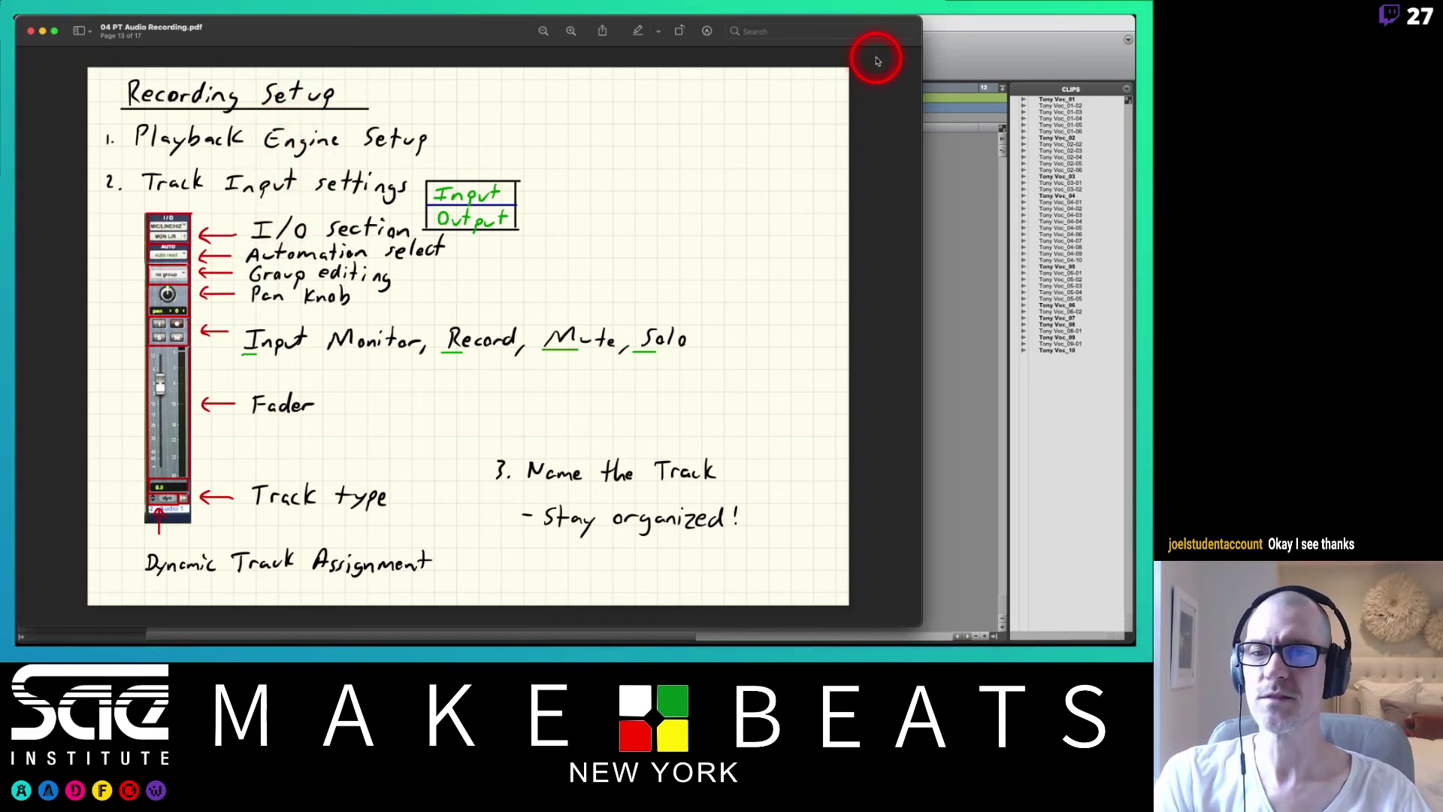
click(962, 35)
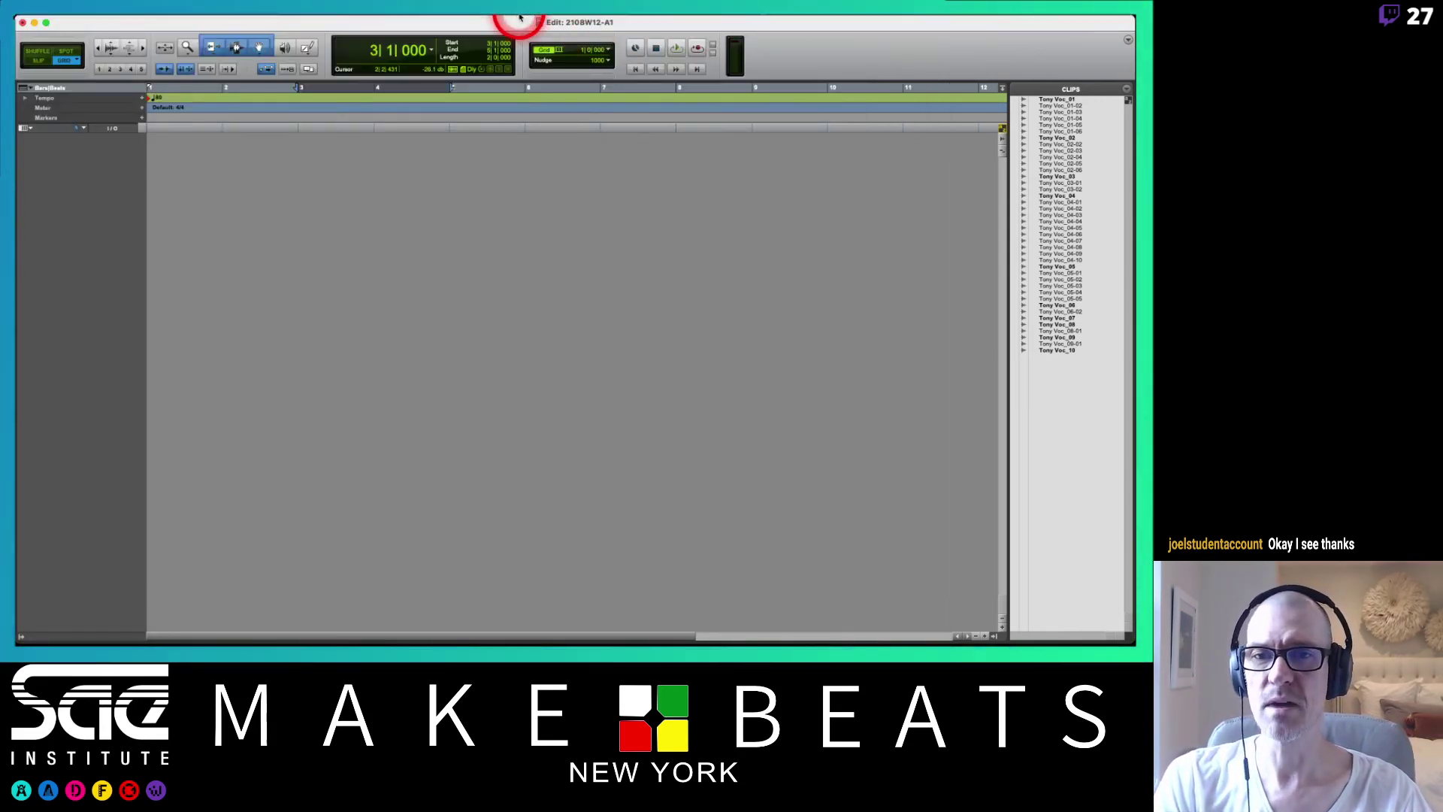
click(353, 21)
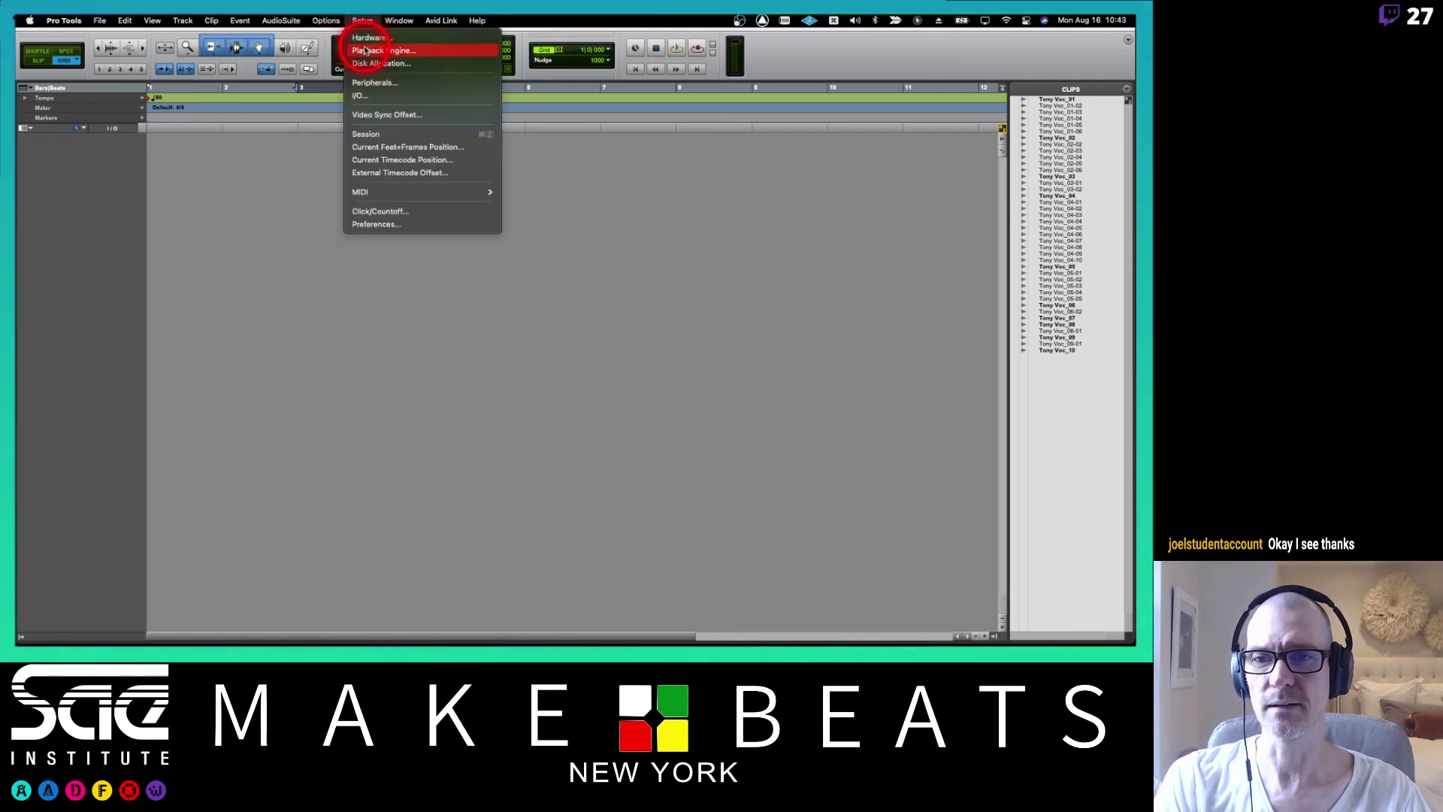
click(366, 49)
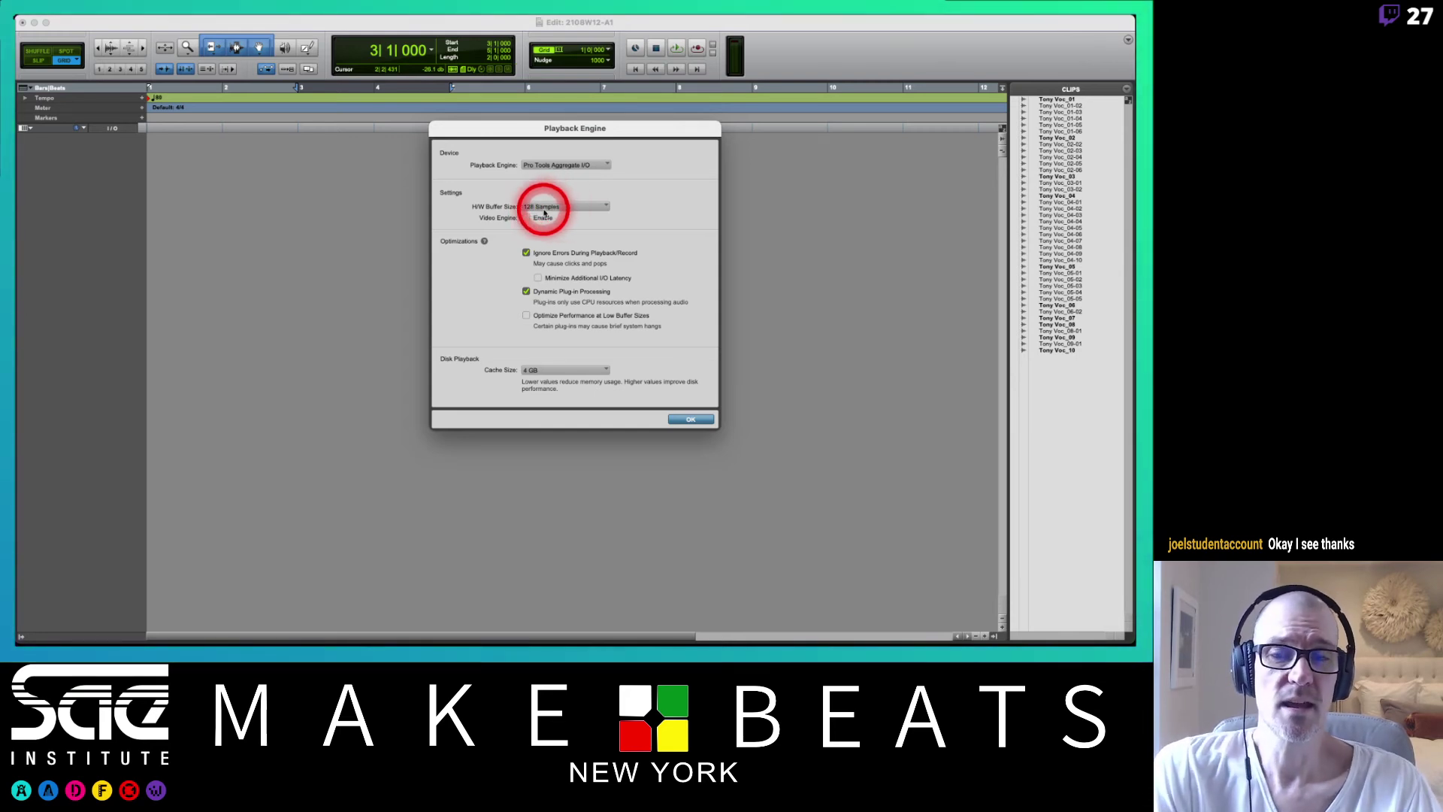
click(560, 209)
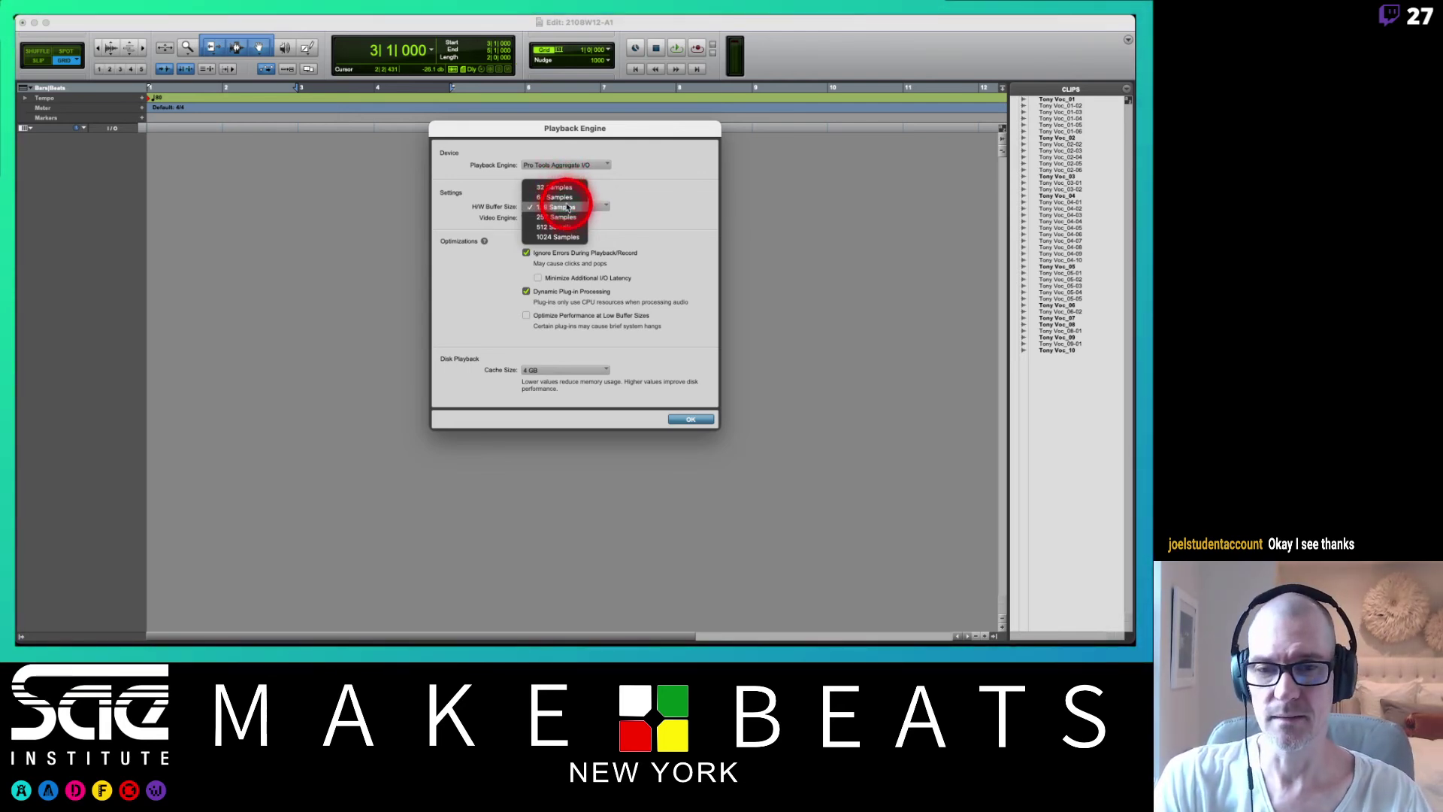
click(567, 208)
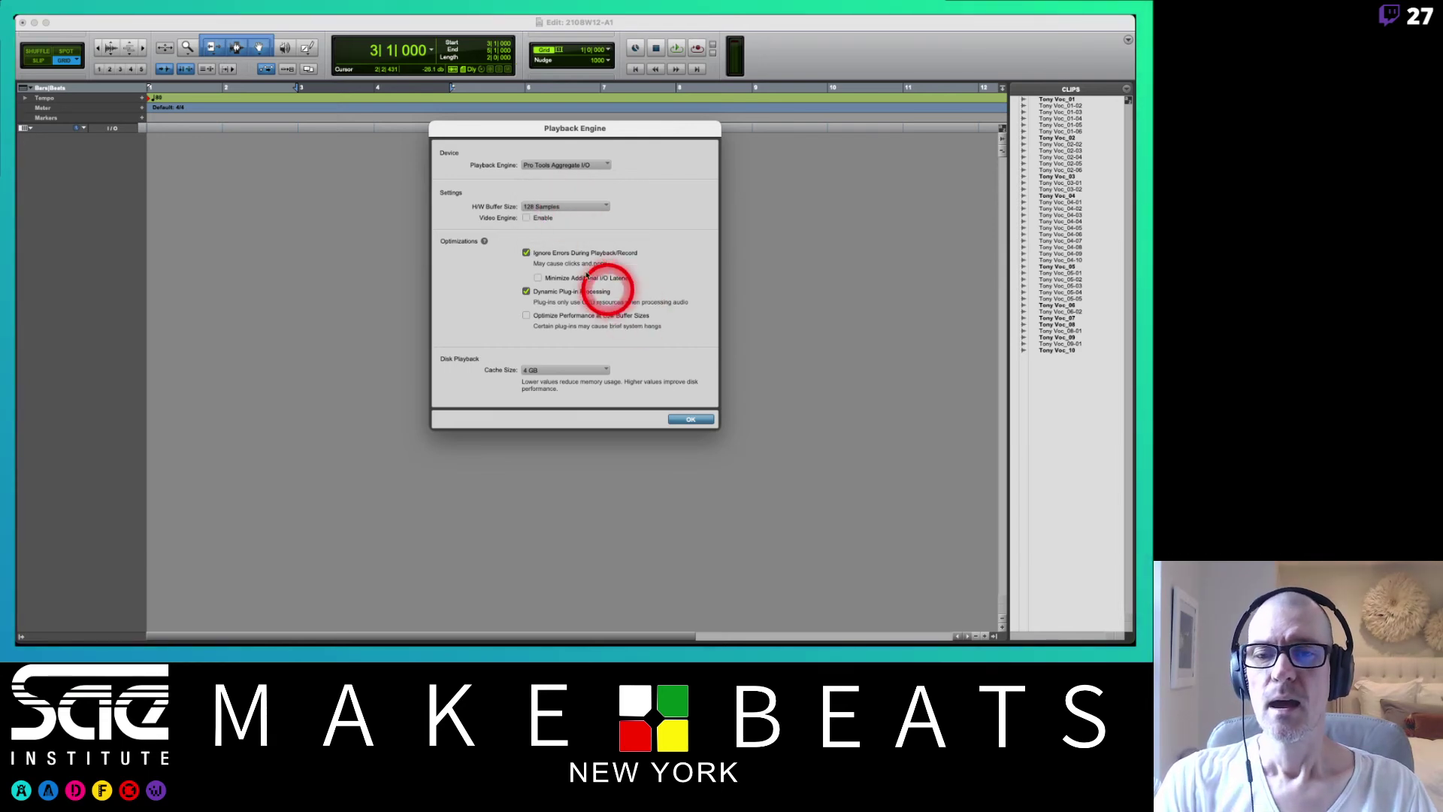
click(551, 255)
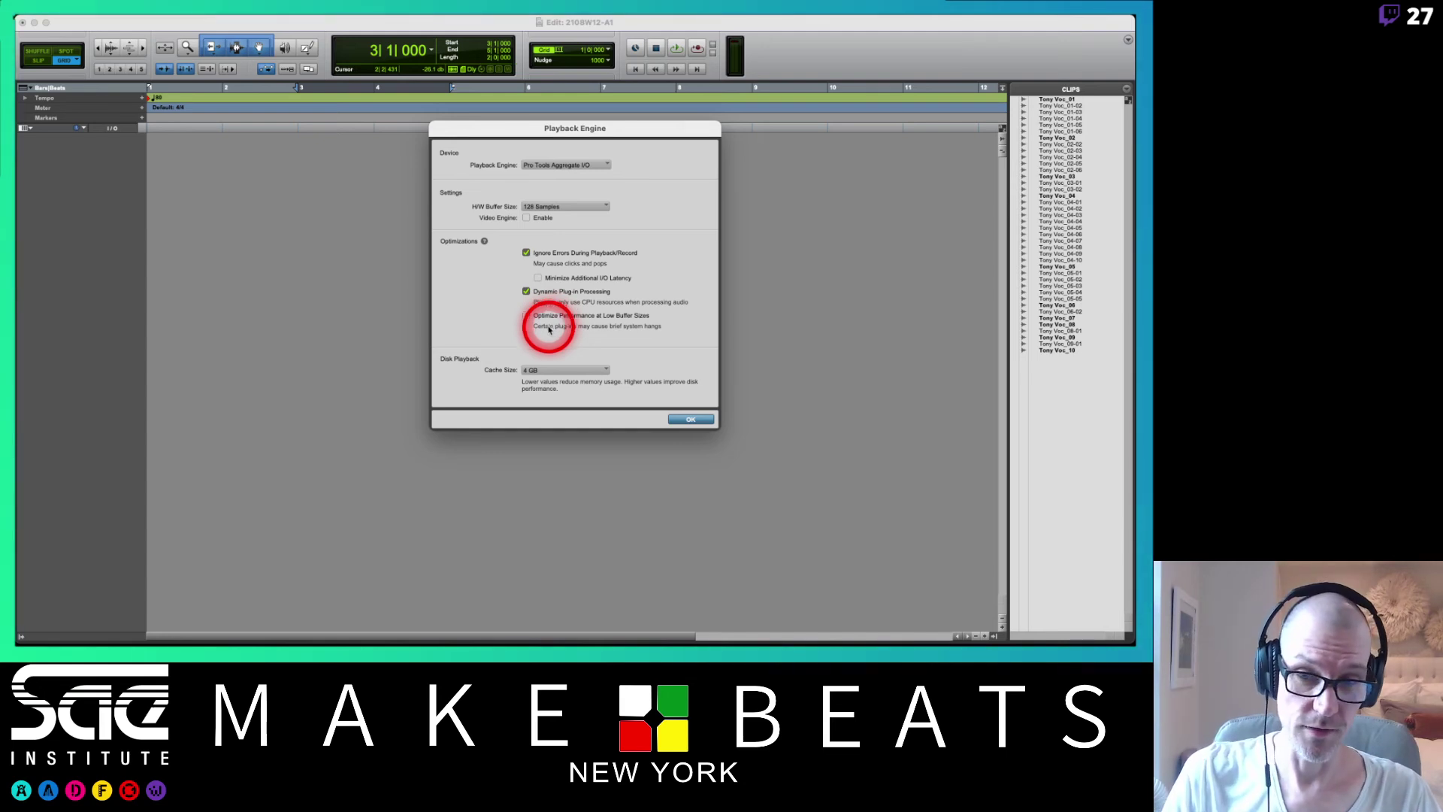
click(574, 370)
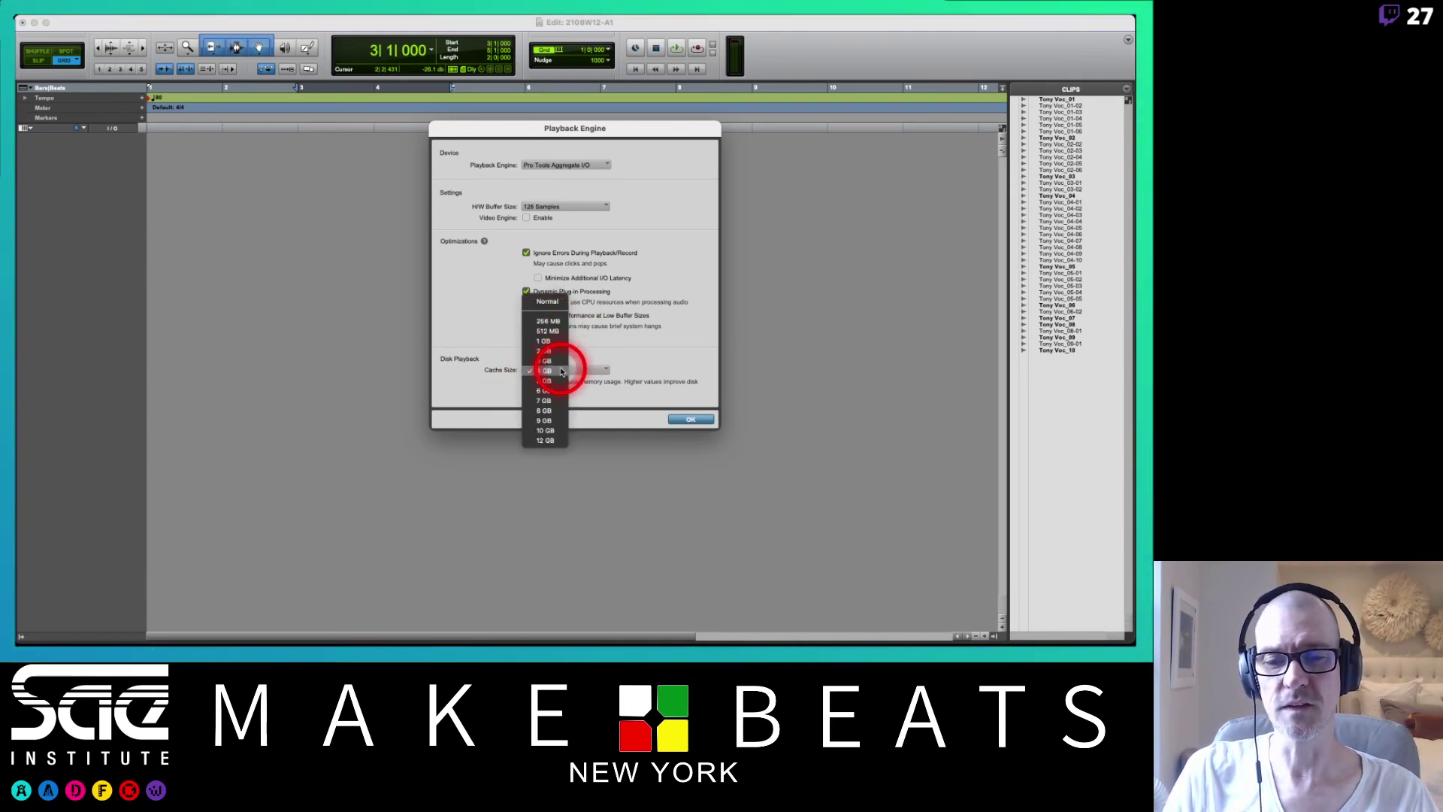
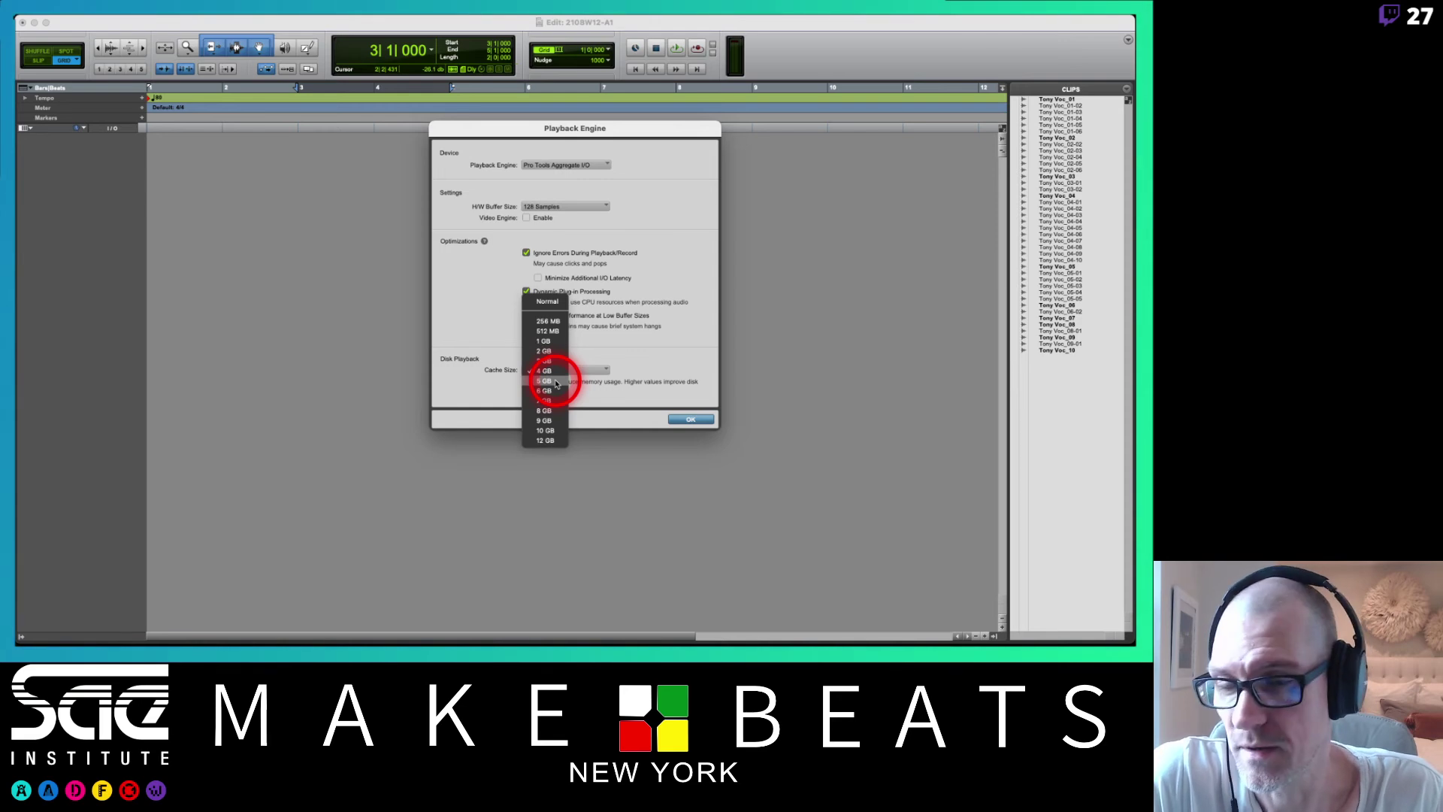
click(687, 420)
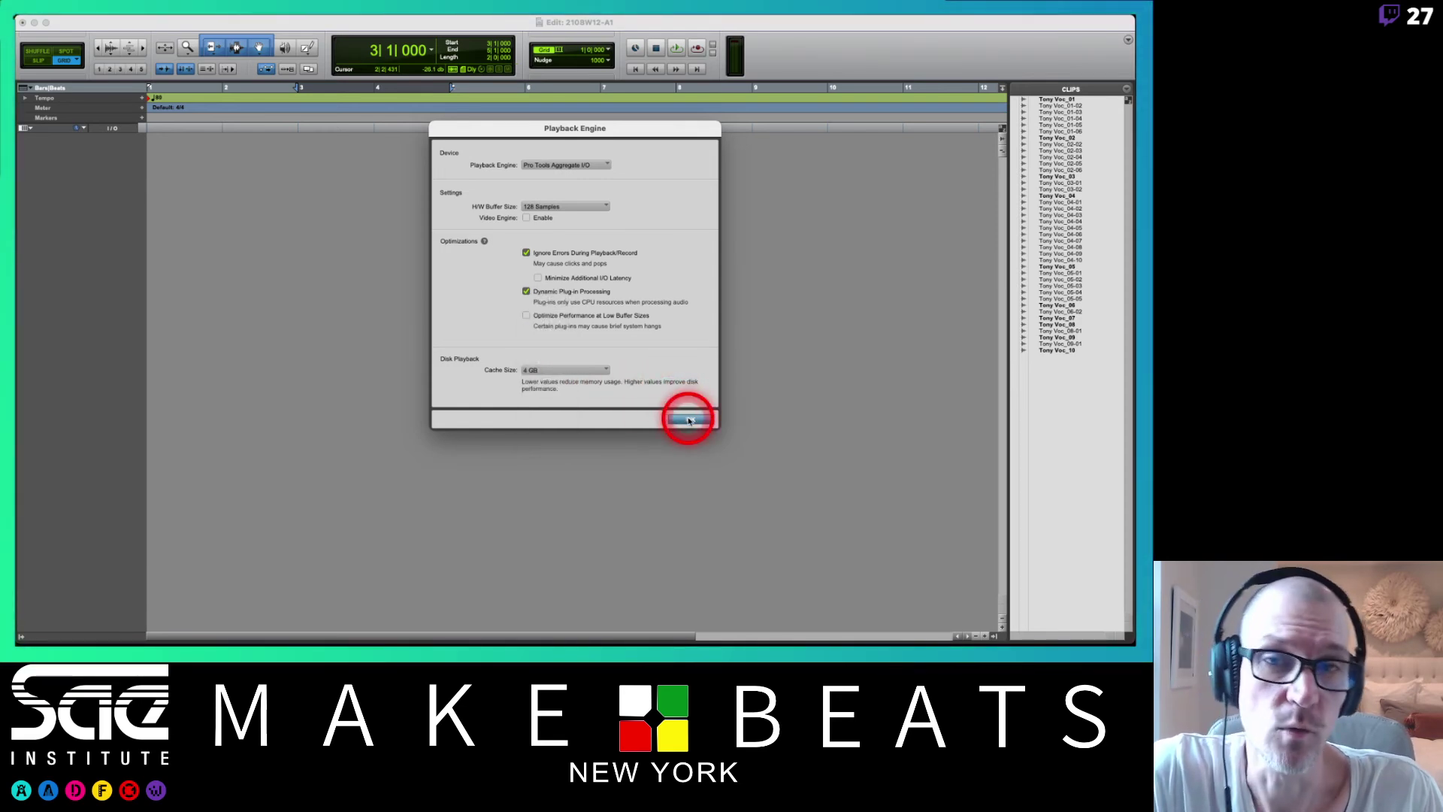
click(687, 419)
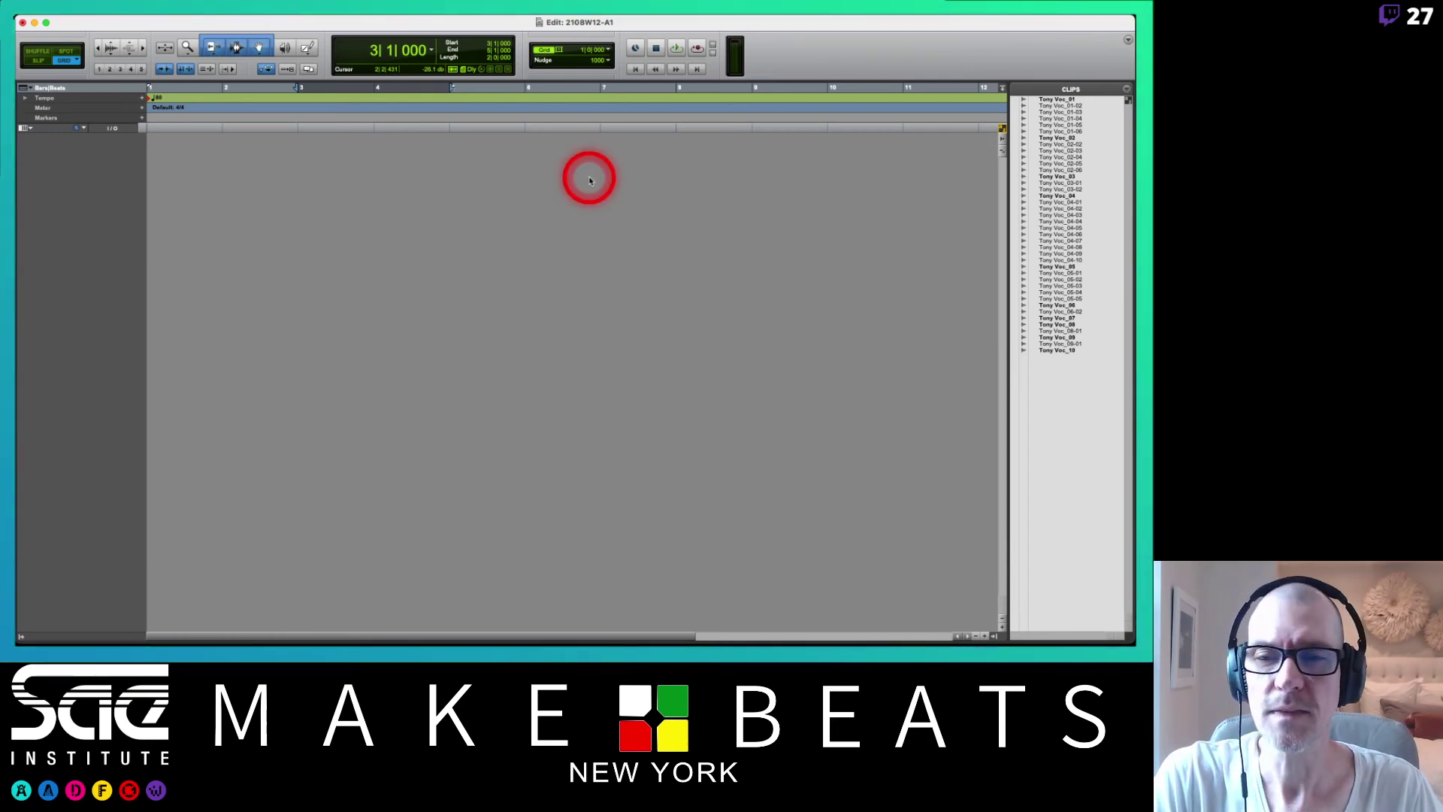
- Create one mono audio track and one stereo master fader, both with the Samples timebase
key(super+shift+n)
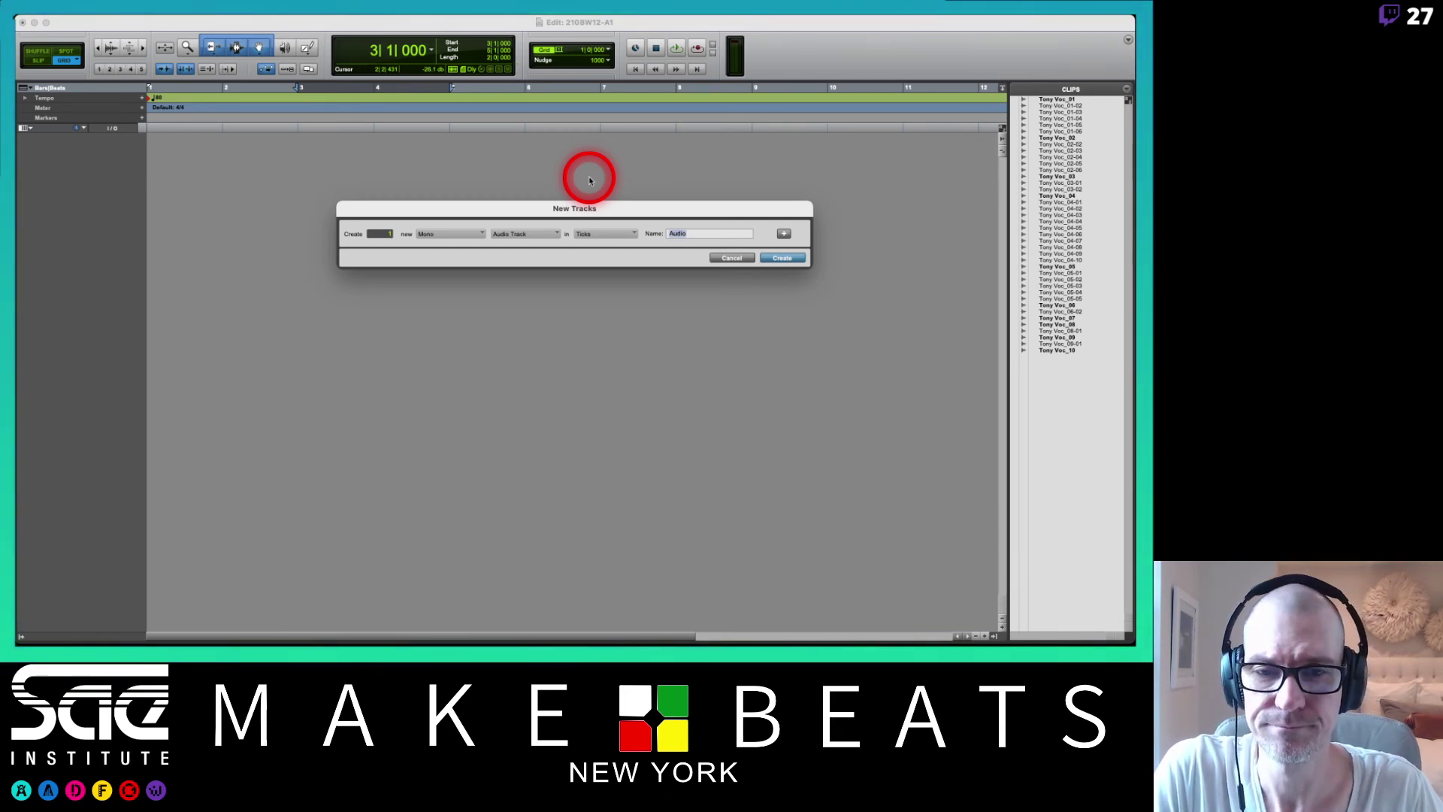
key(super+shift+Down)
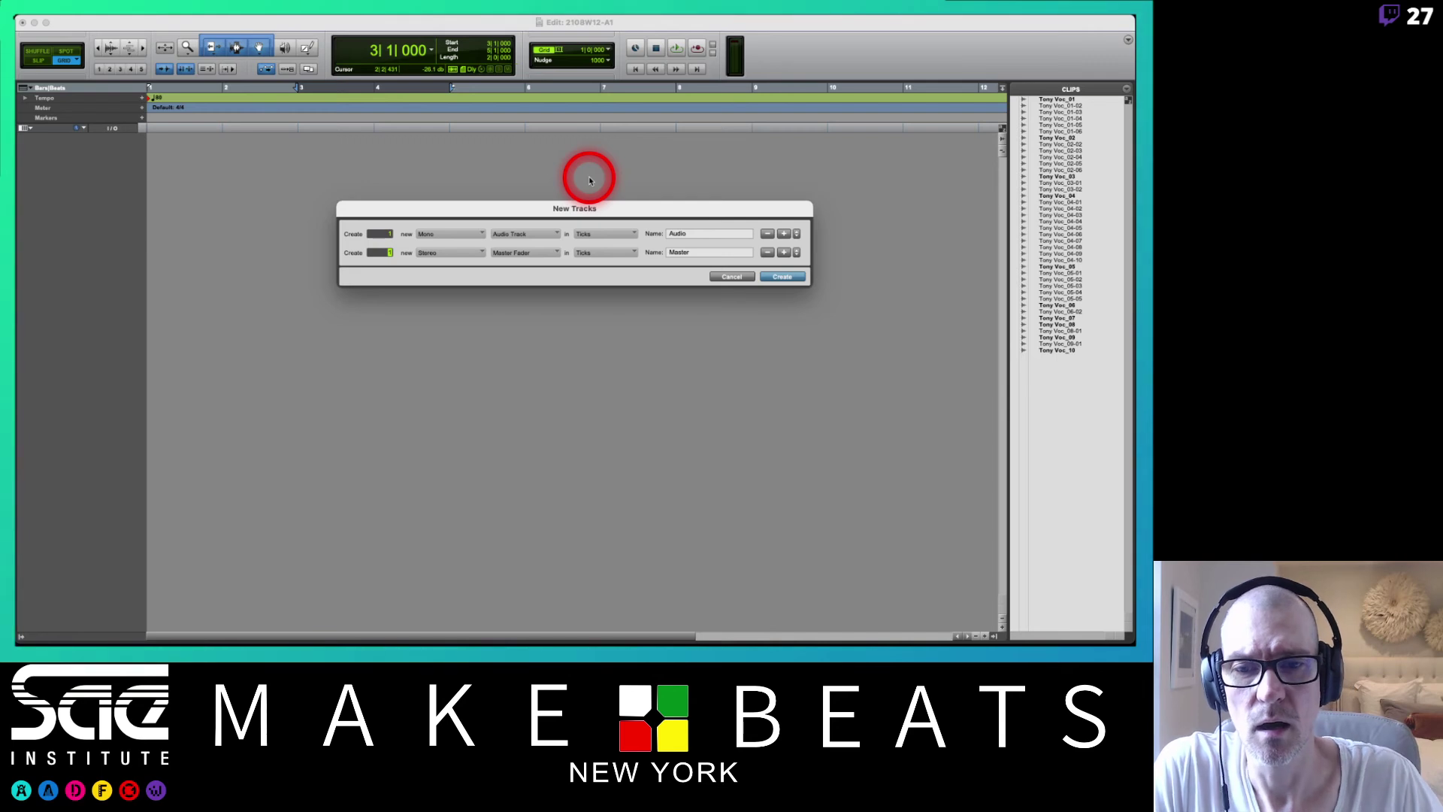
click(601, 234)
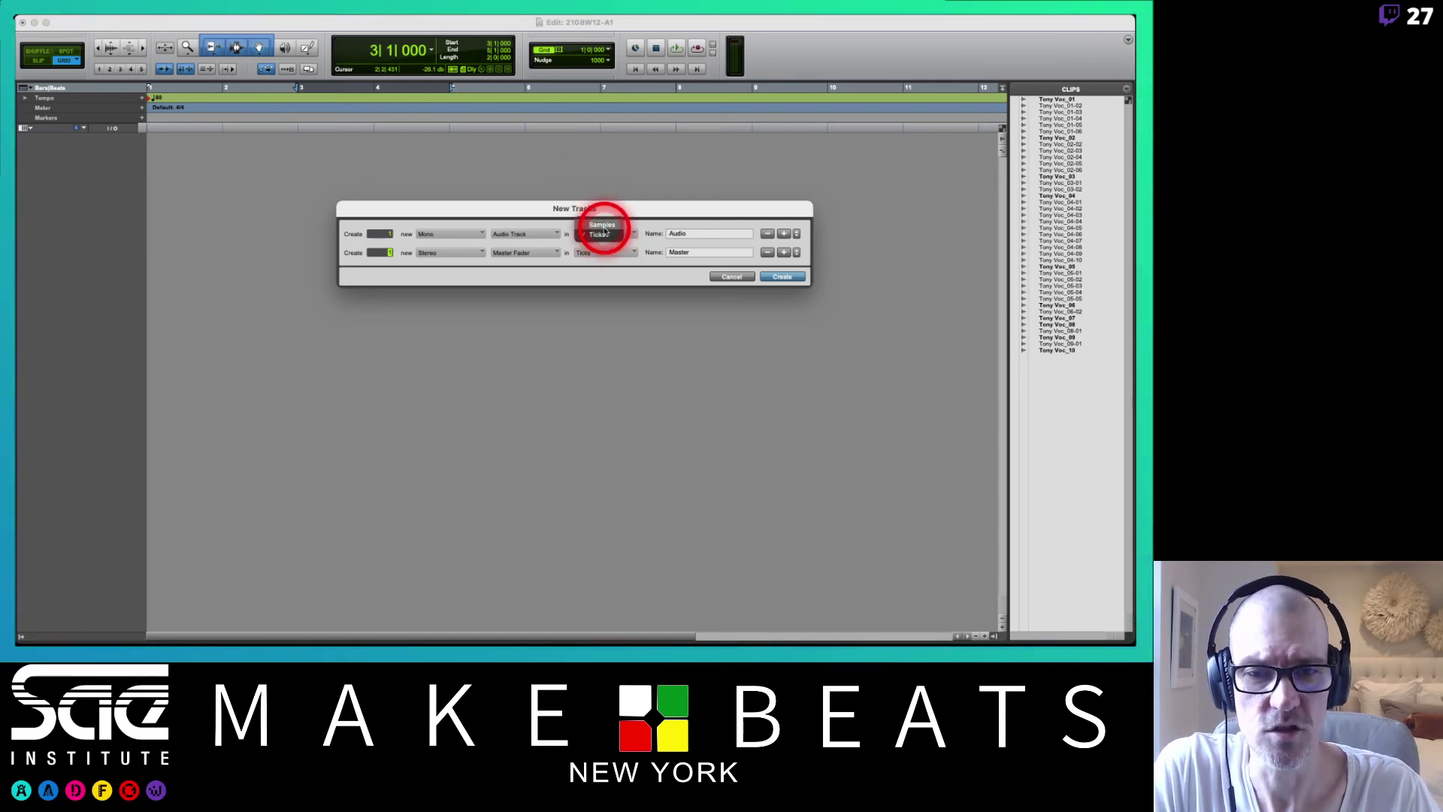
click(602, 219)
click(609, 250)
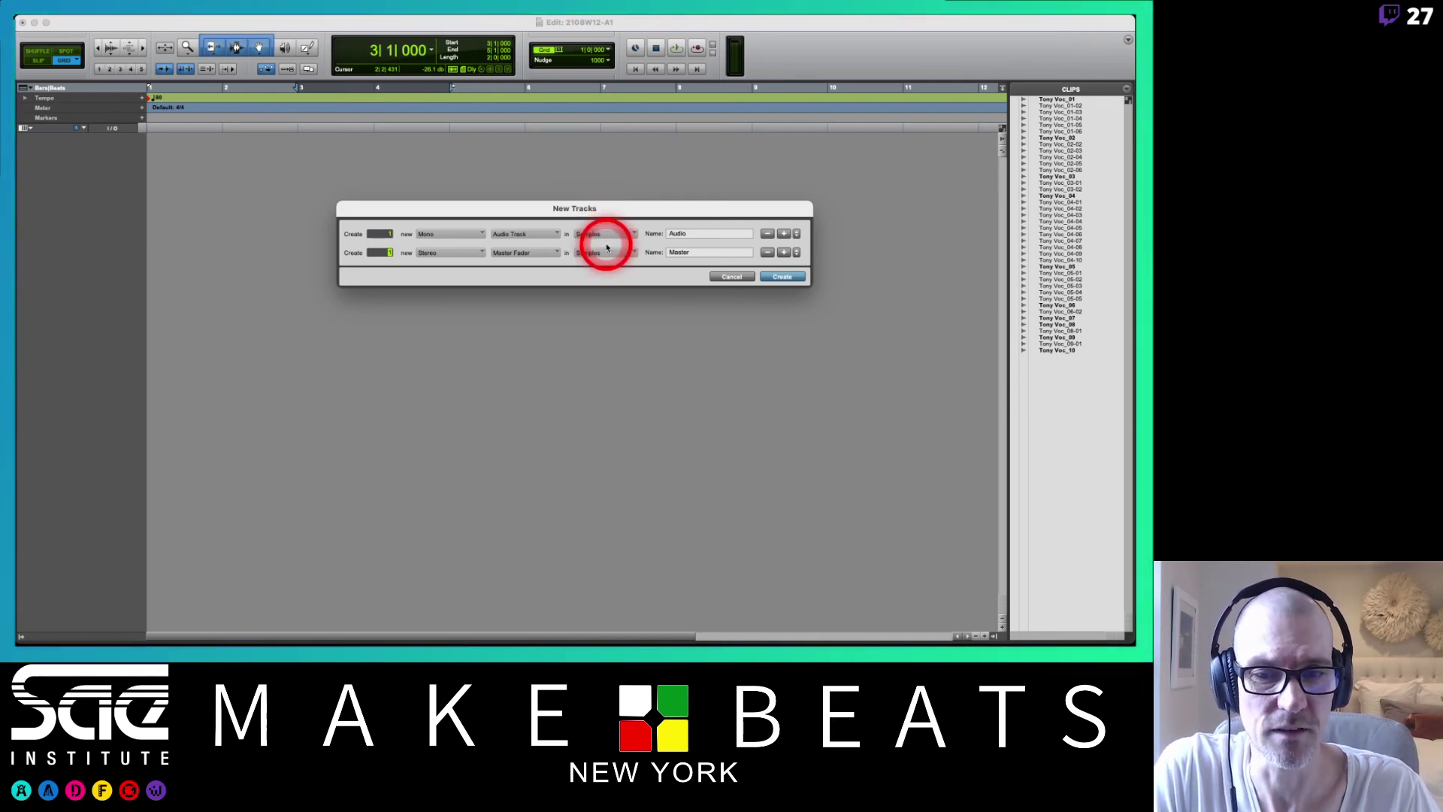
click(605, 238)
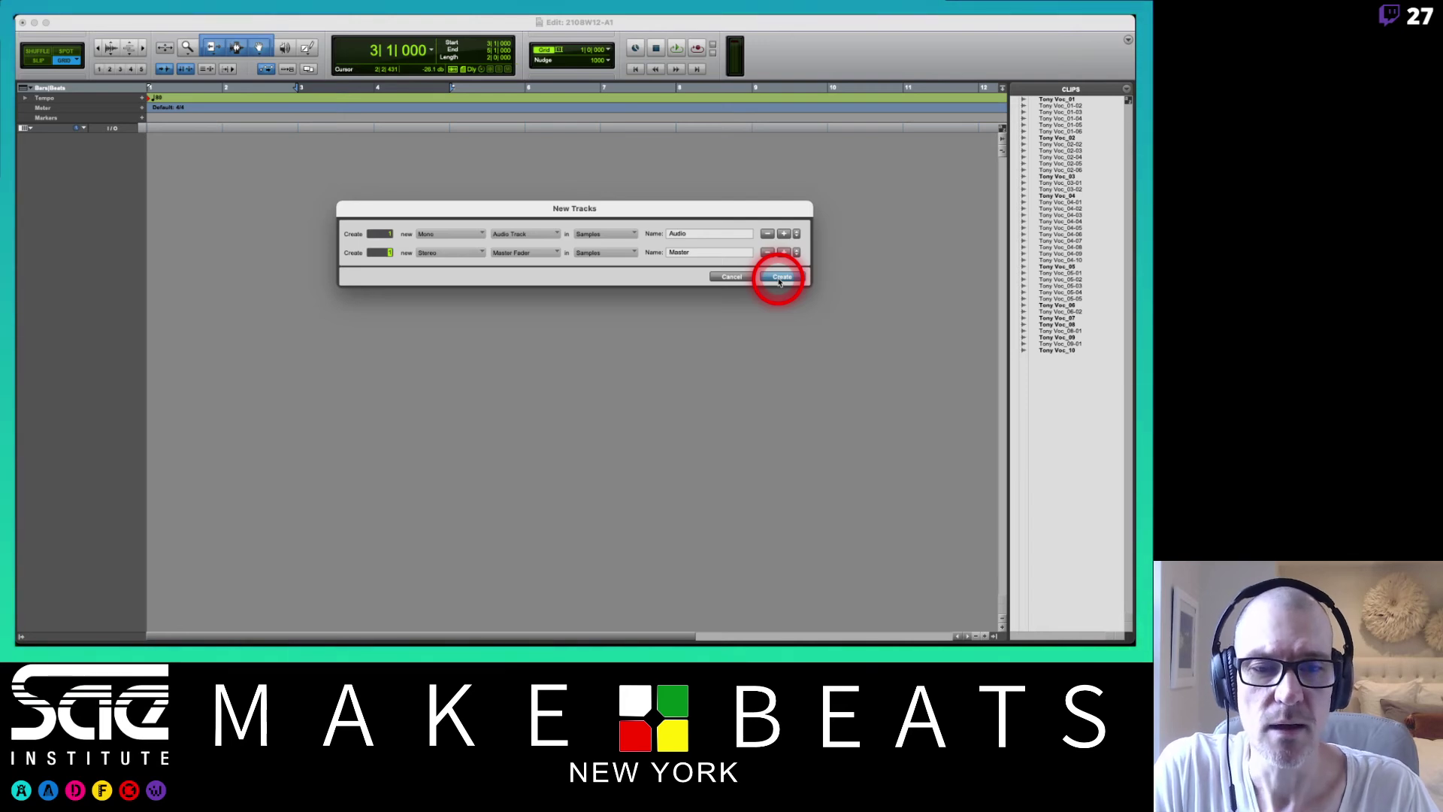
click(781, 278)
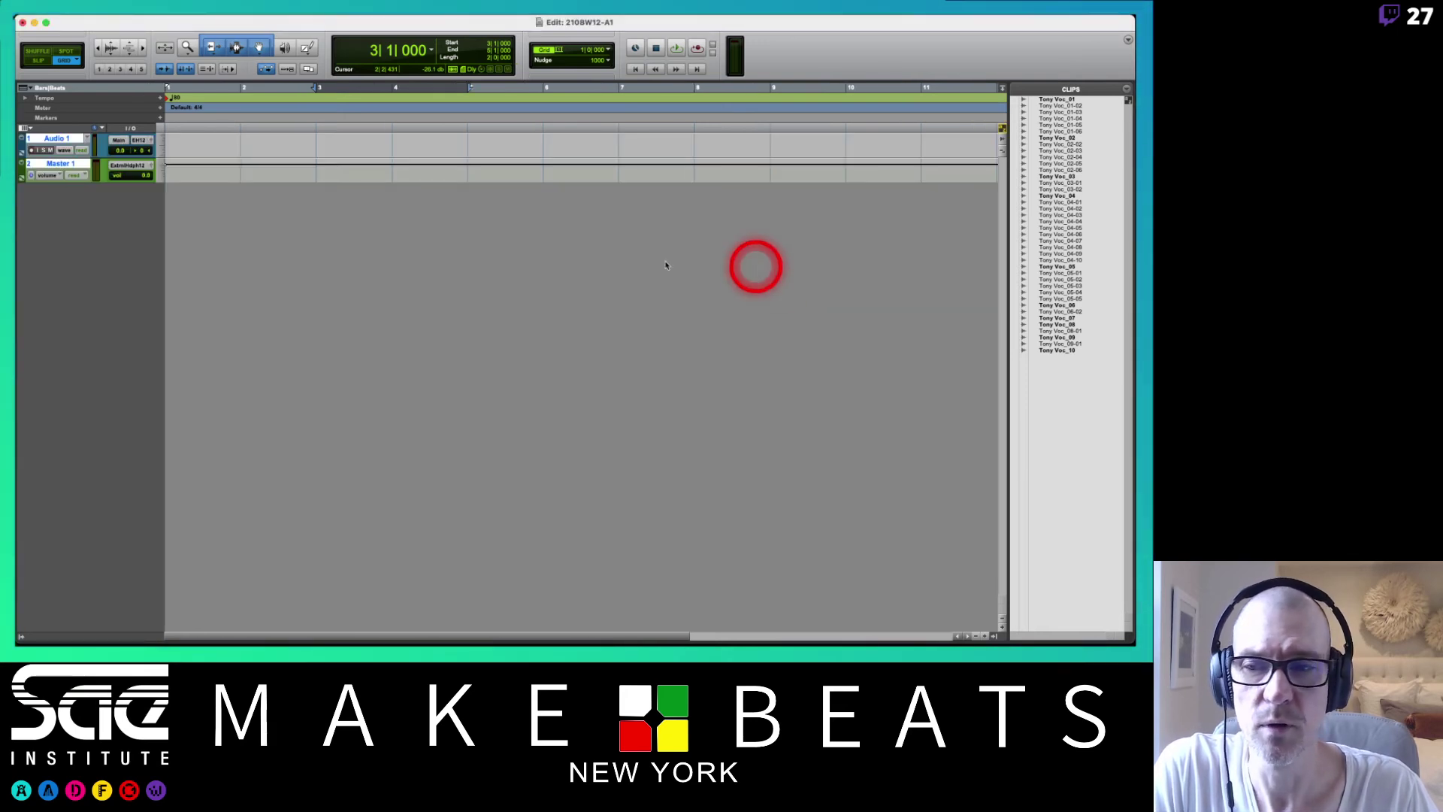
- Rename the audio track with the vocalist's name followed by Vox, and set the vocal and master tracks to medium height
double_click(65, 140)
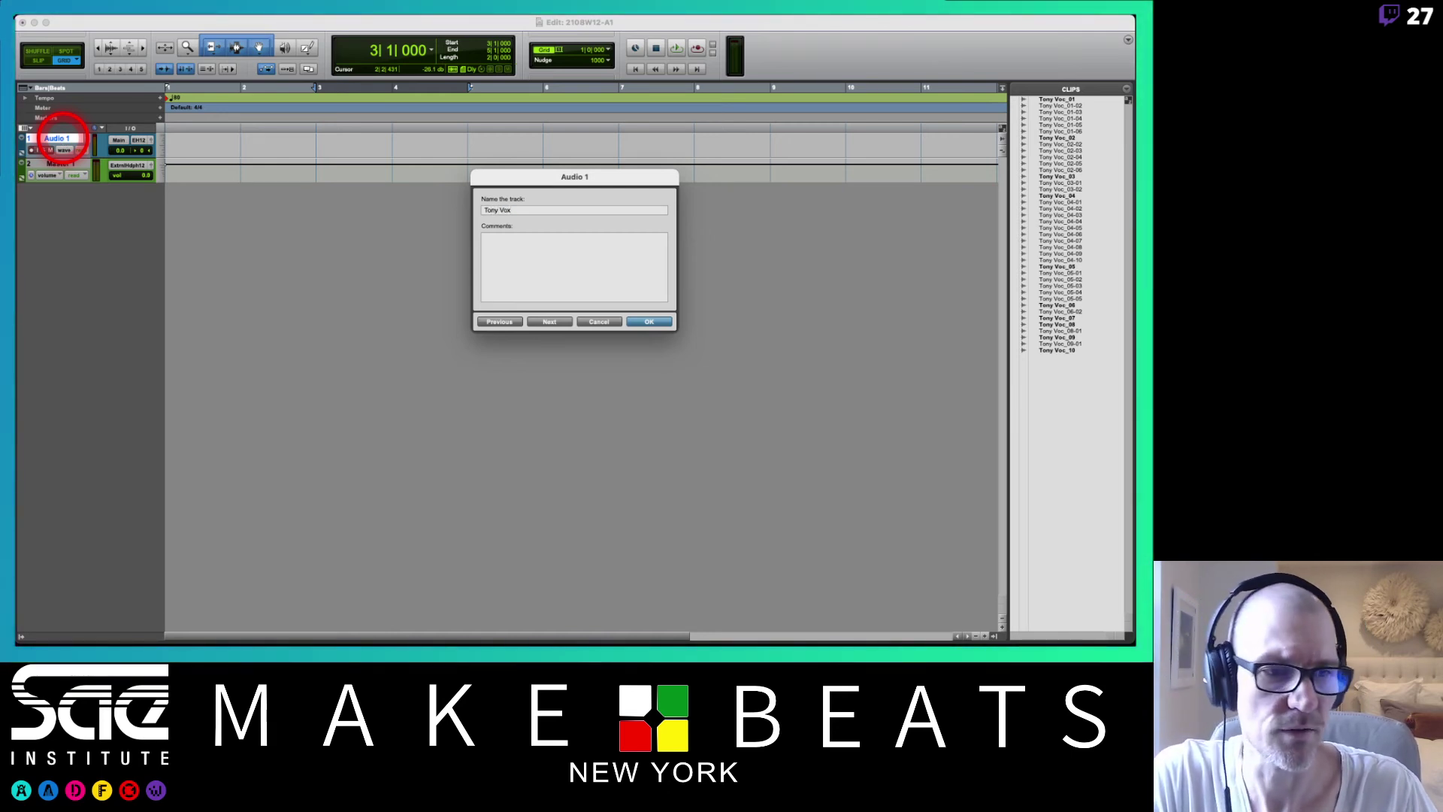
key(Return)
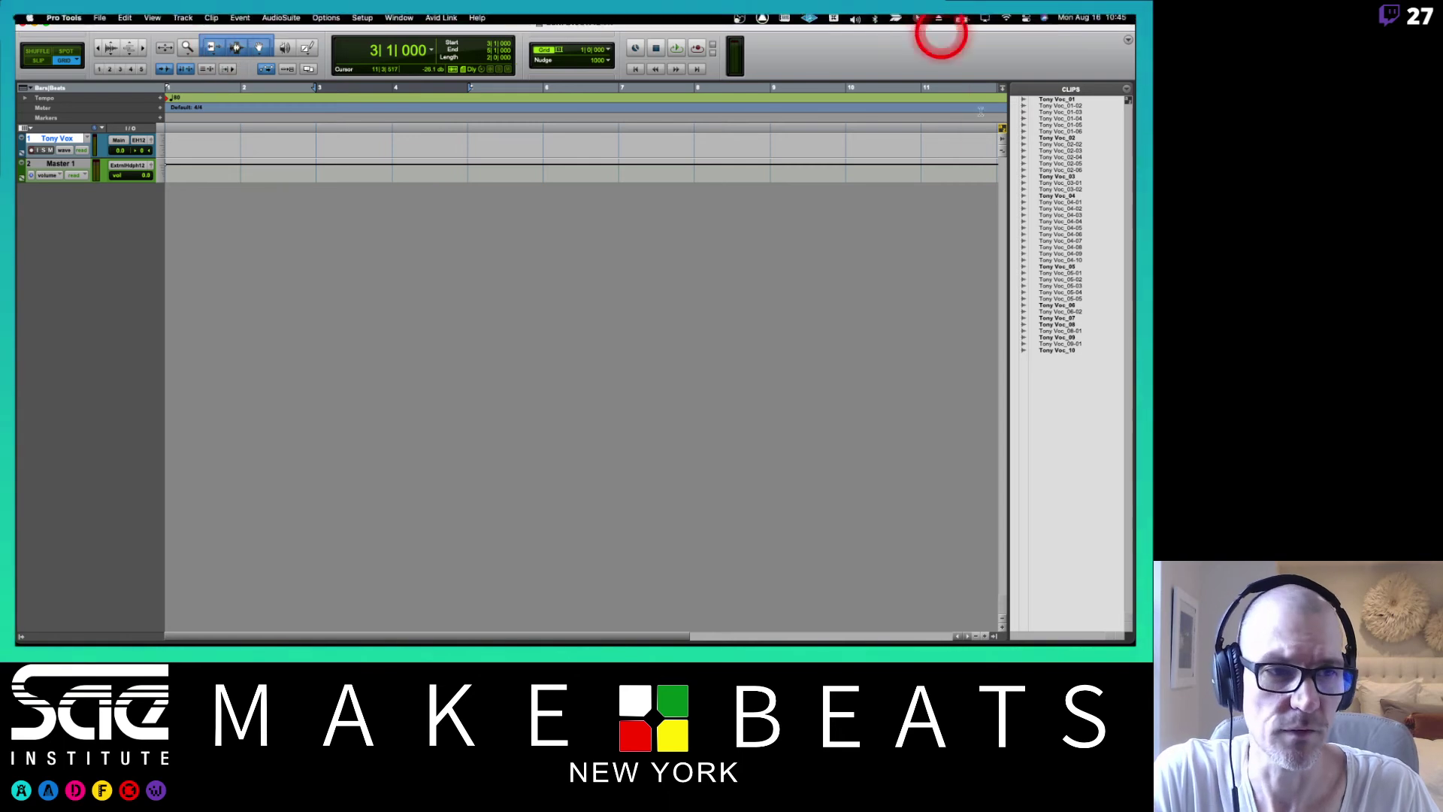
click(160, 142)
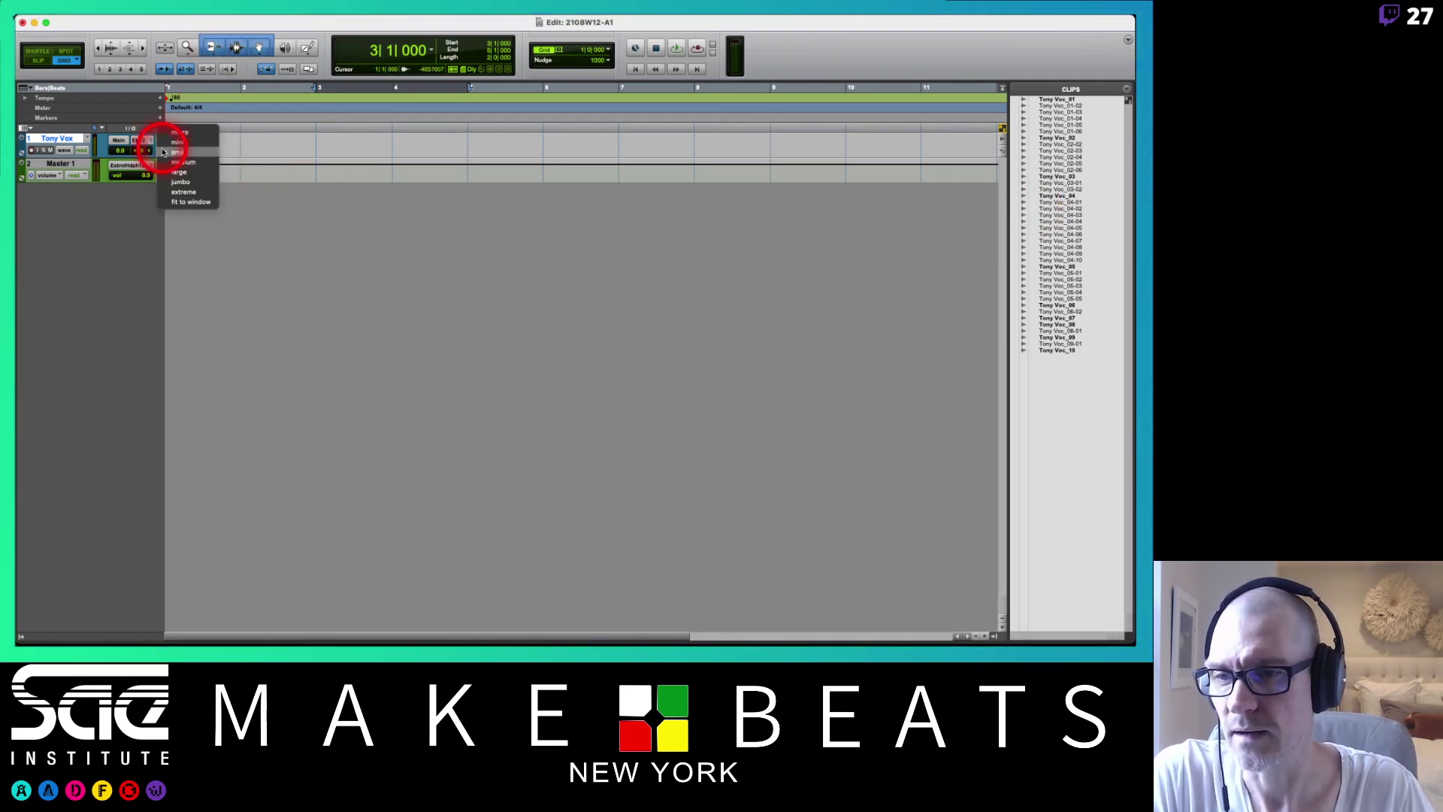
click(168, 162)
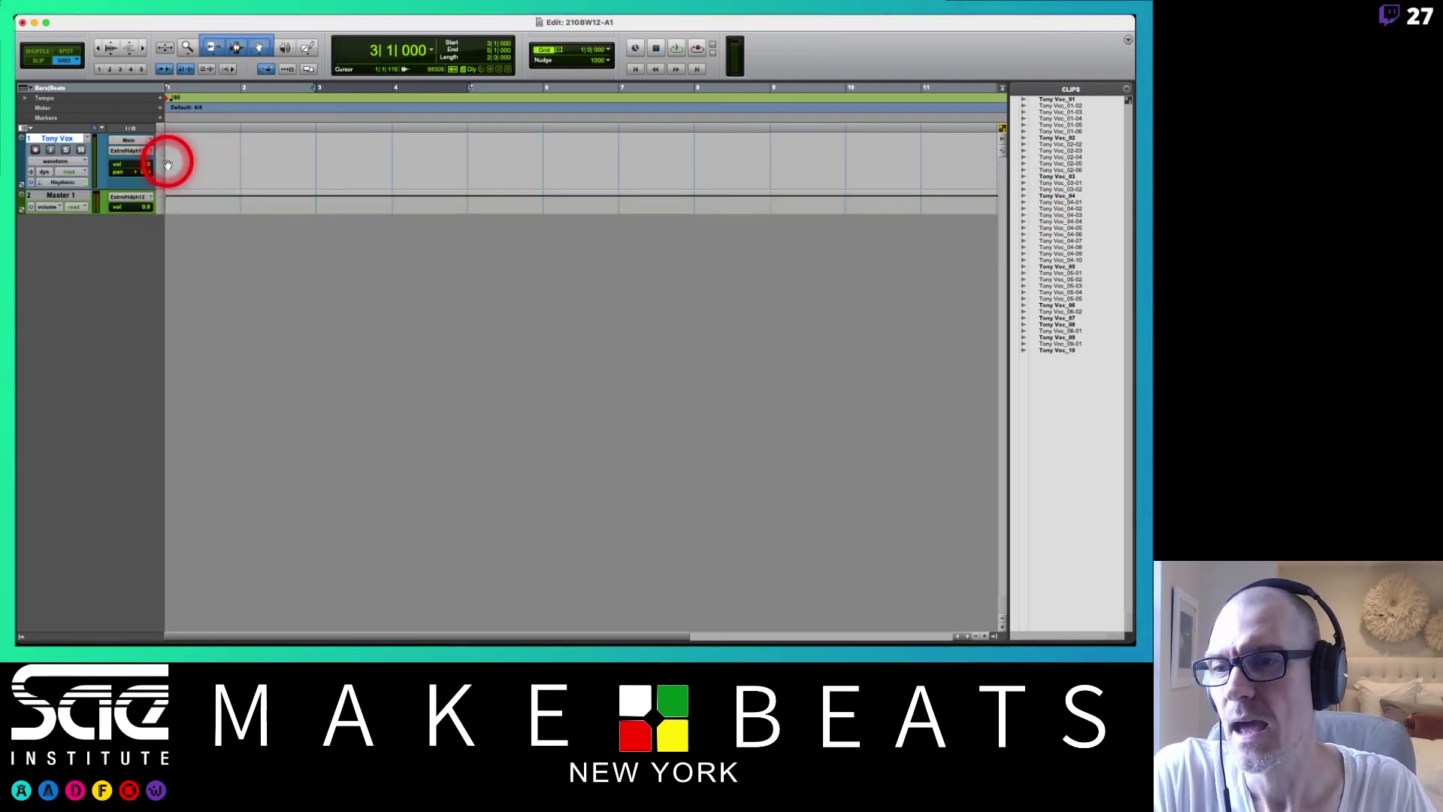
click(160, 205)
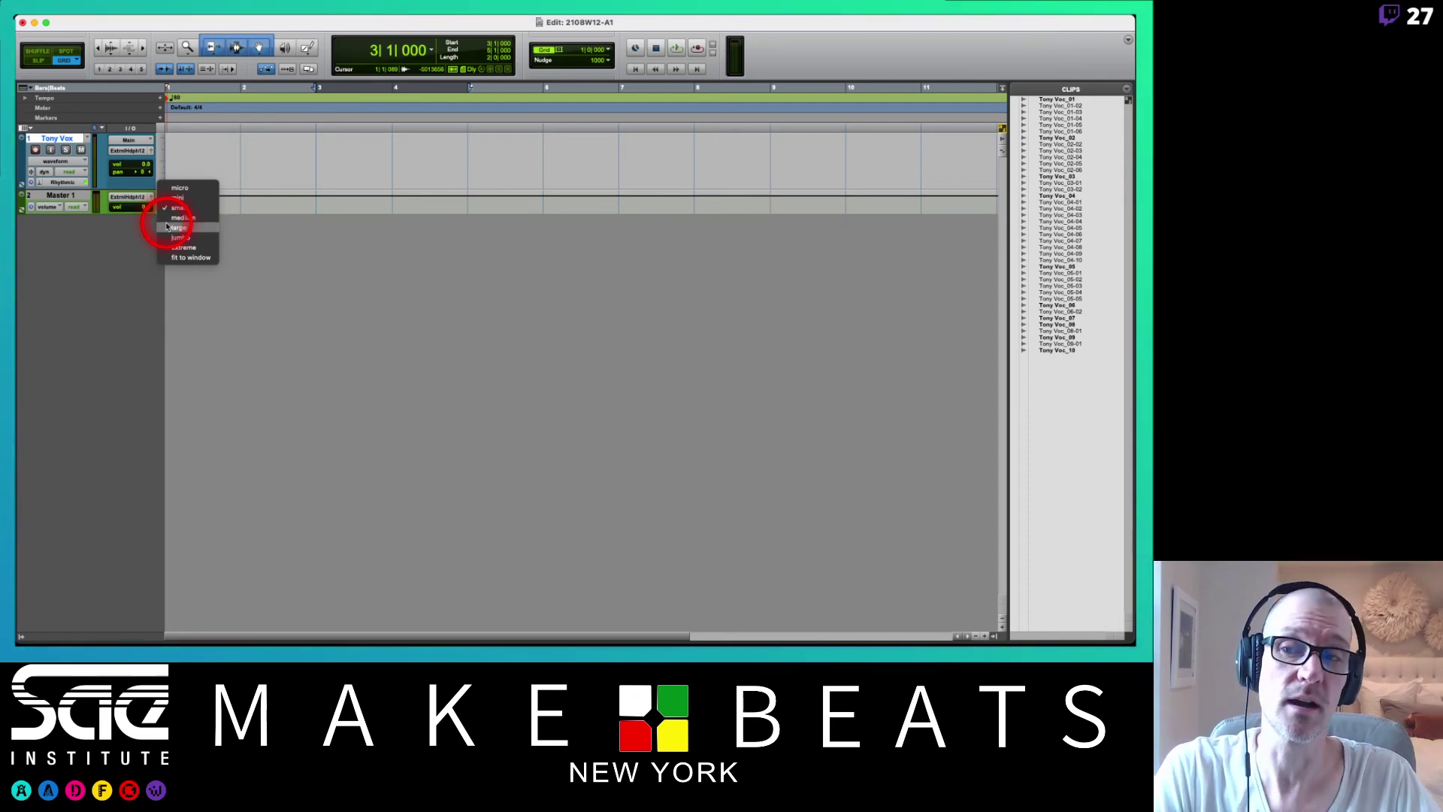
click(168, 226)
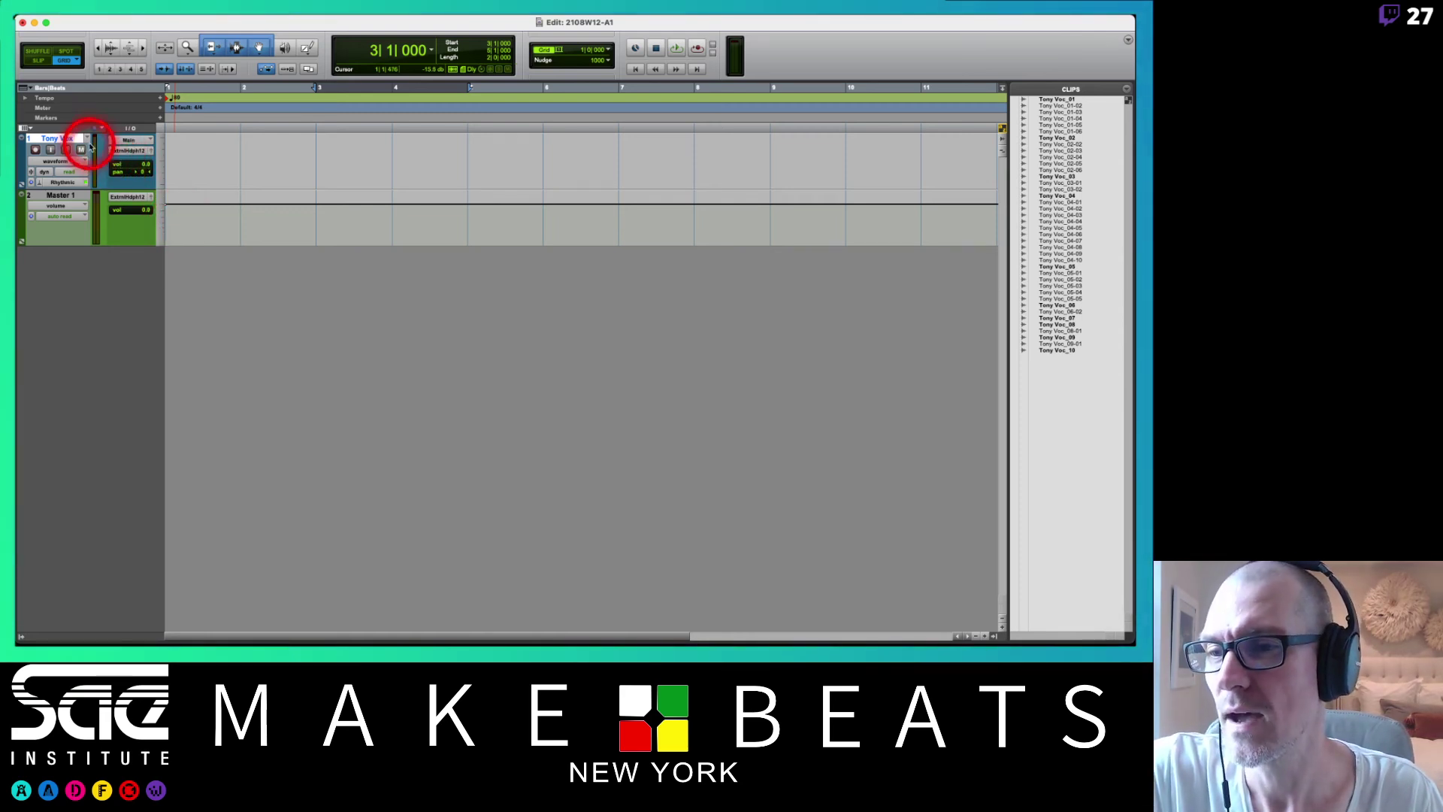
- Mute the vocal track with input monitoring and record enabled, and check the Recording Setup page of the PDF notes
click(51, 150)
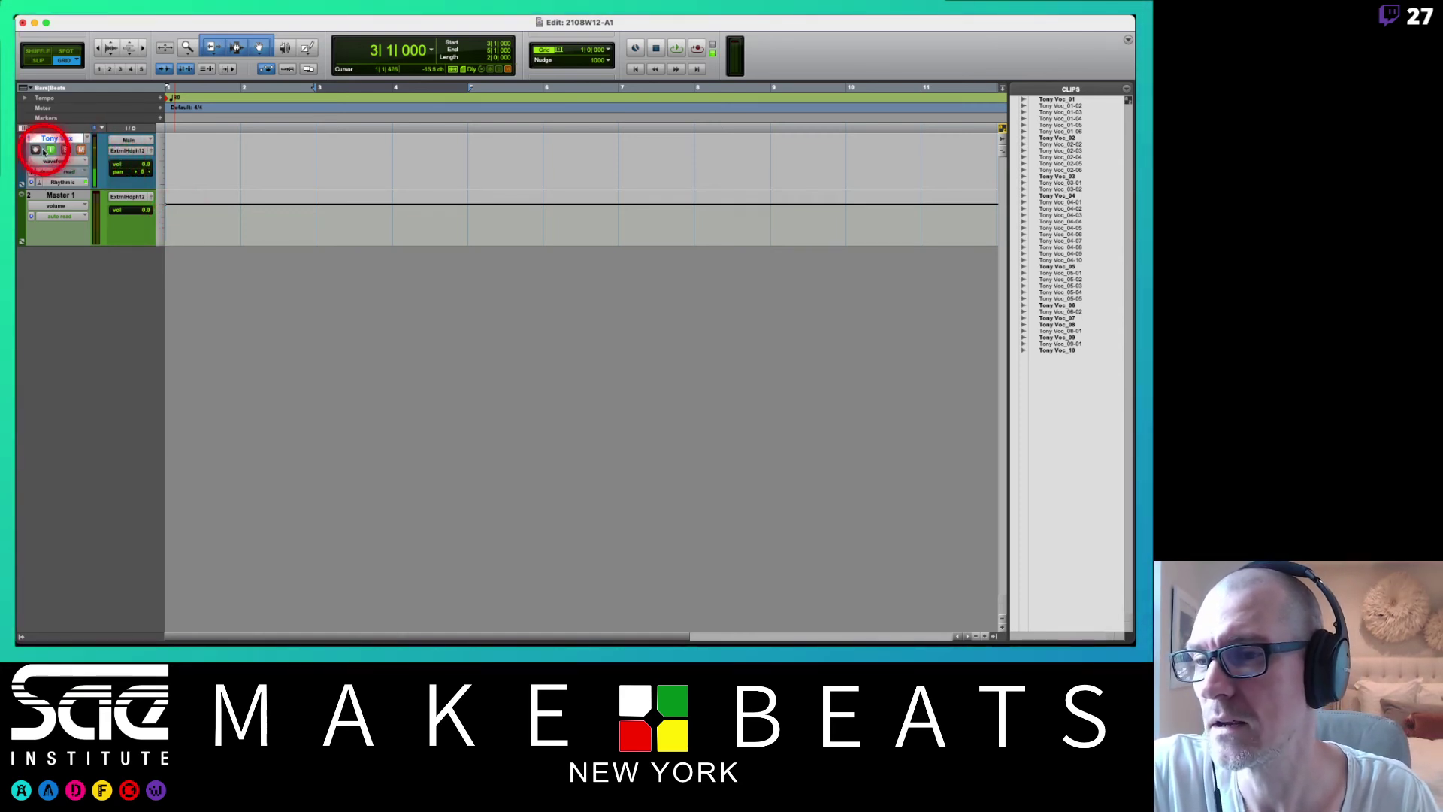
click(36, 151)
key(super+Tab)
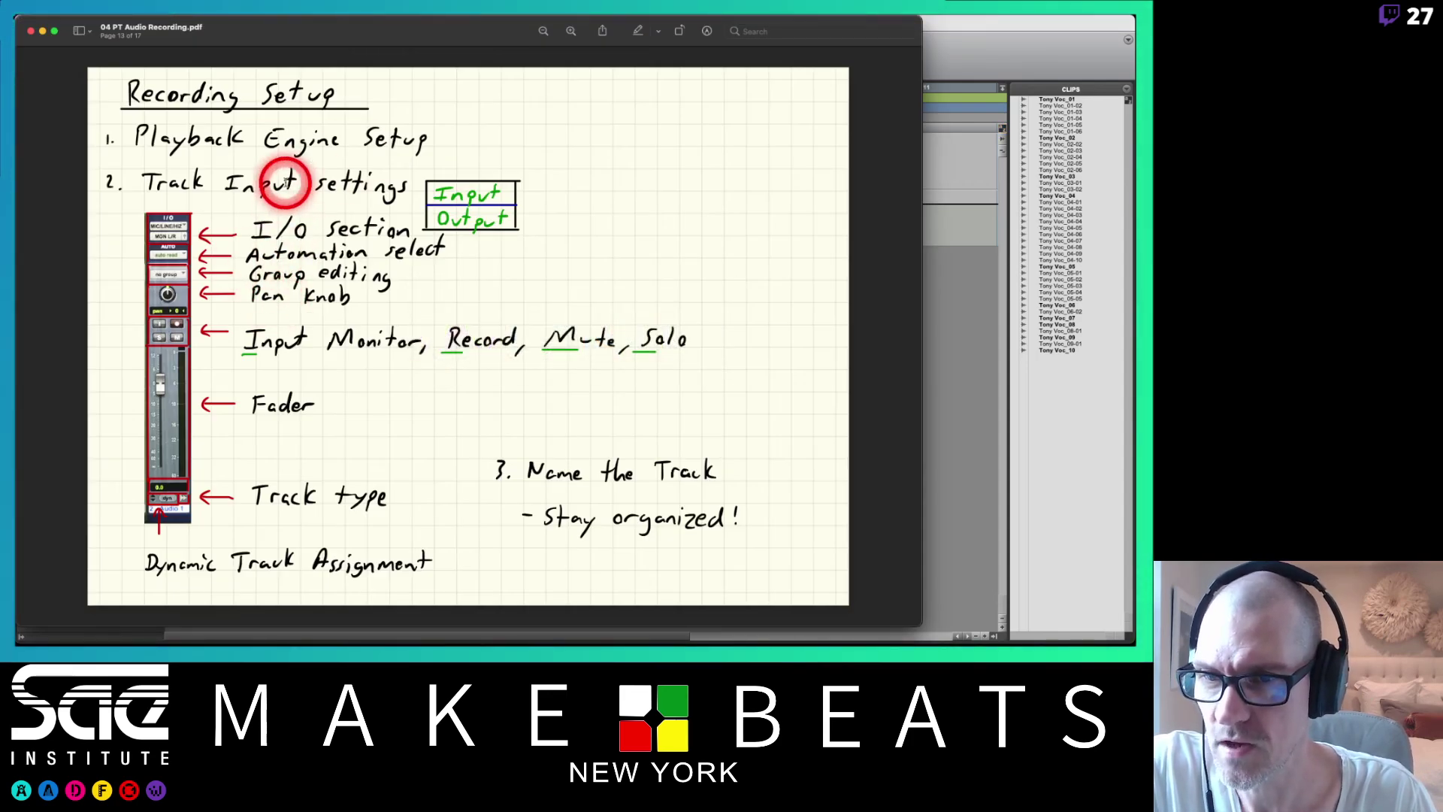
key(super+Tab)
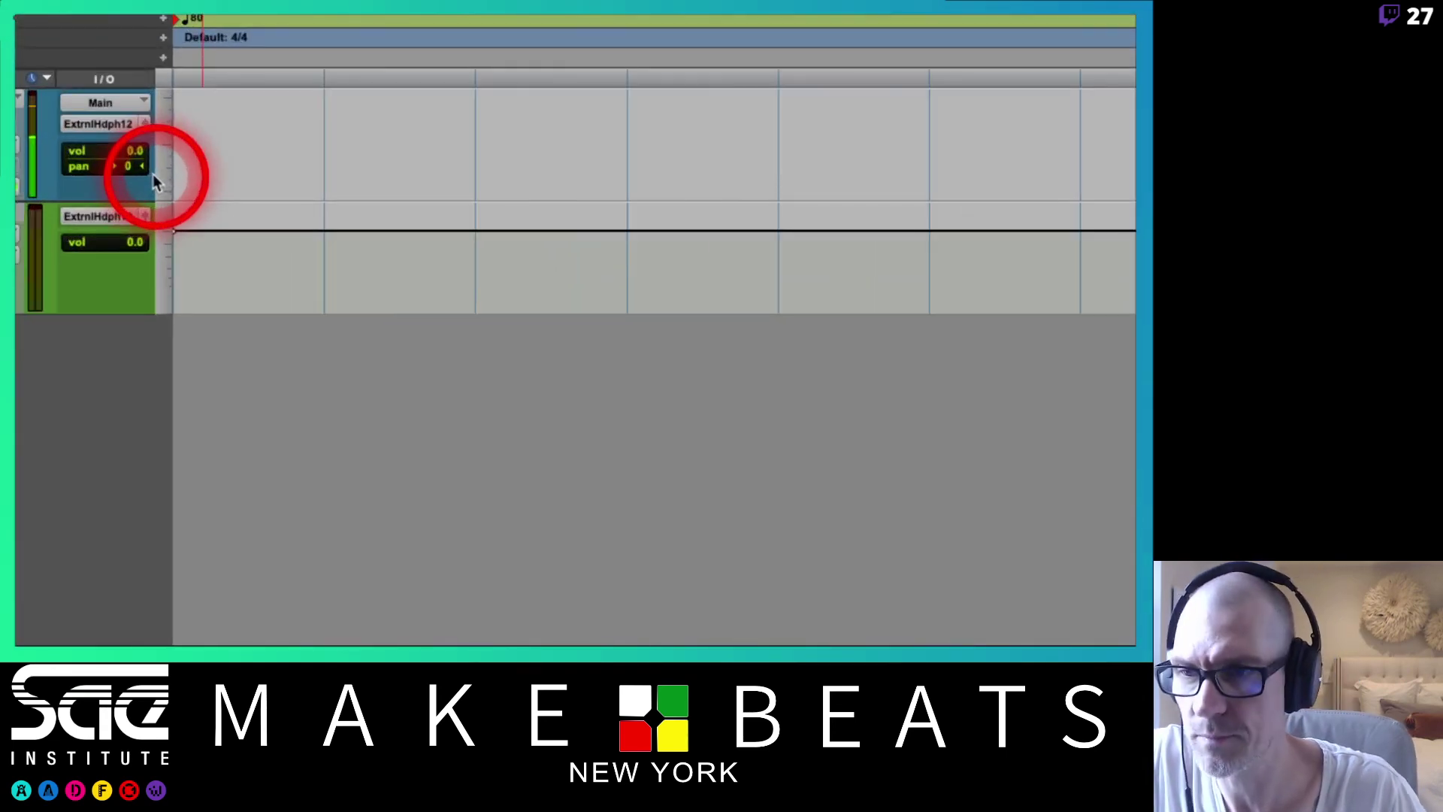
- In the Mix window, select Main (Mono) as the vocal track's input and review its output options
key(super+equal)
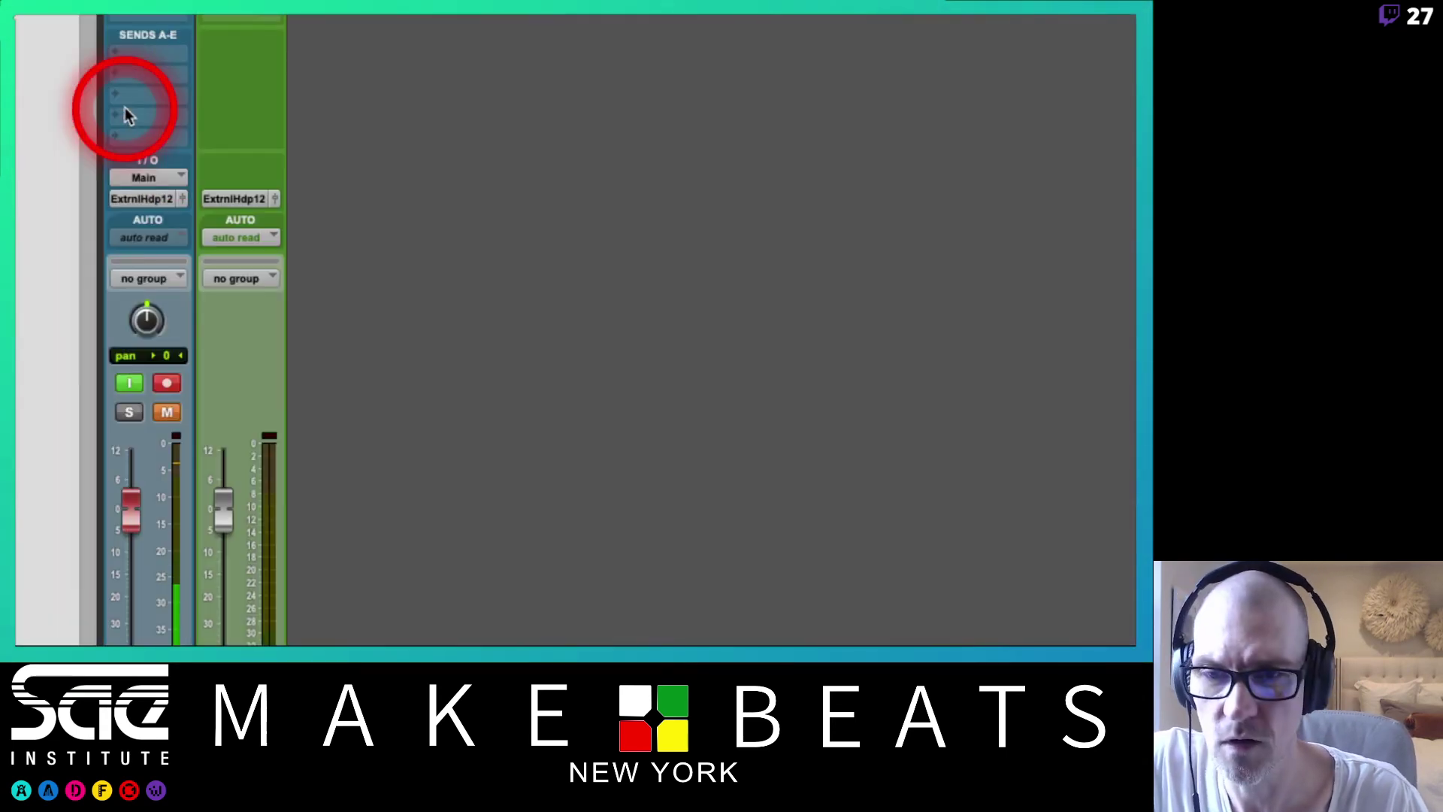
click(162, 176)
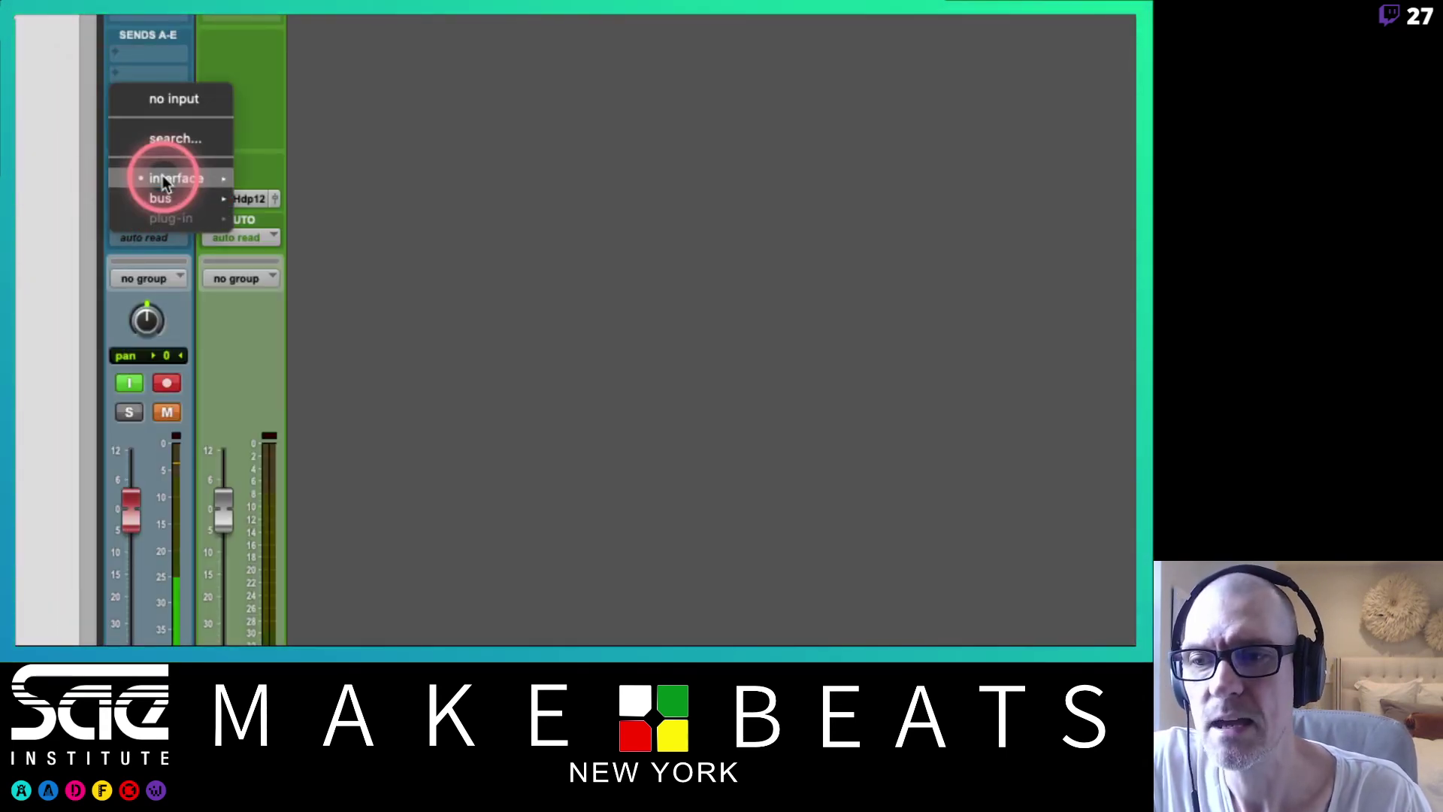
mouse_move(162, 177)
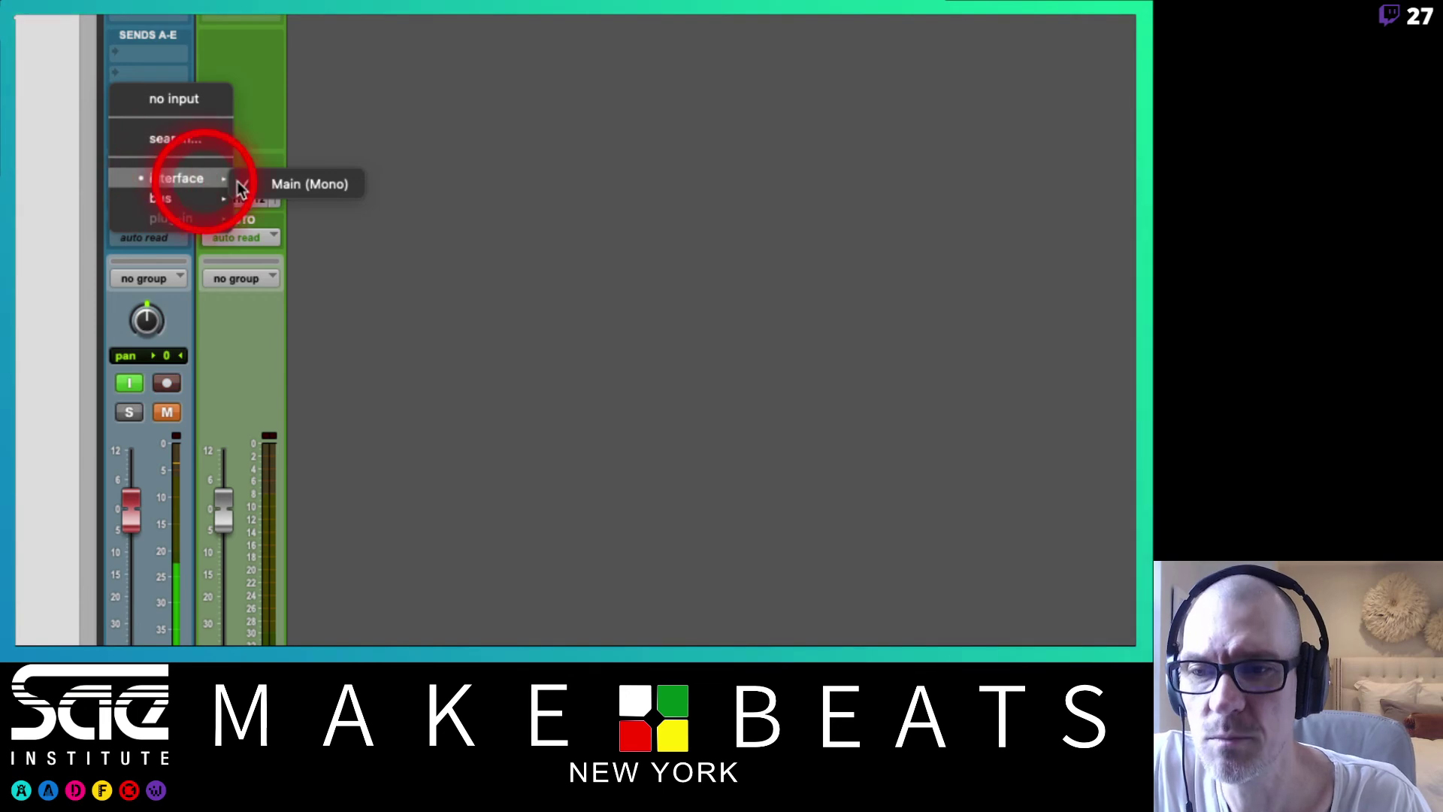
click(303, 179)
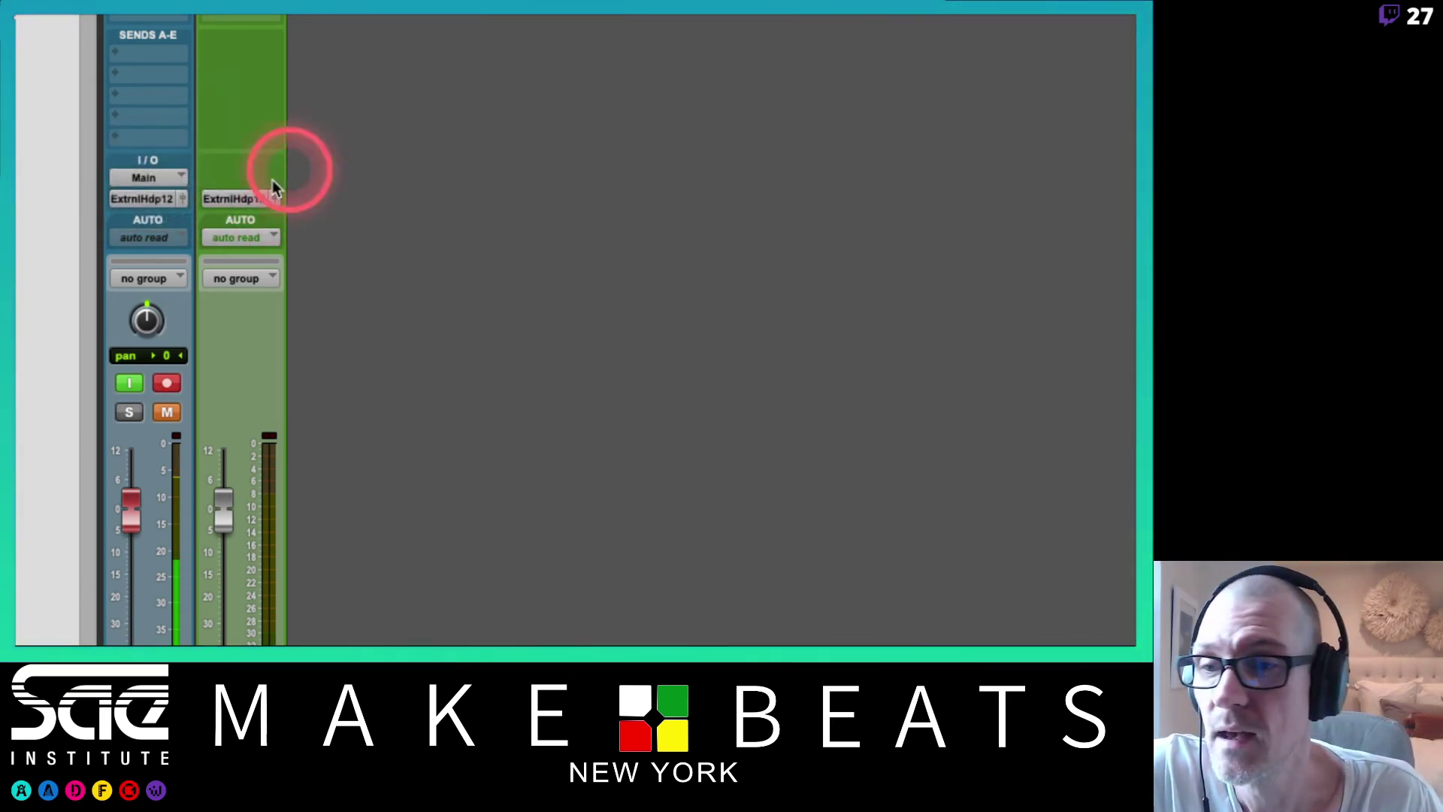
click(141, 200)
mouse_move(139, 202)
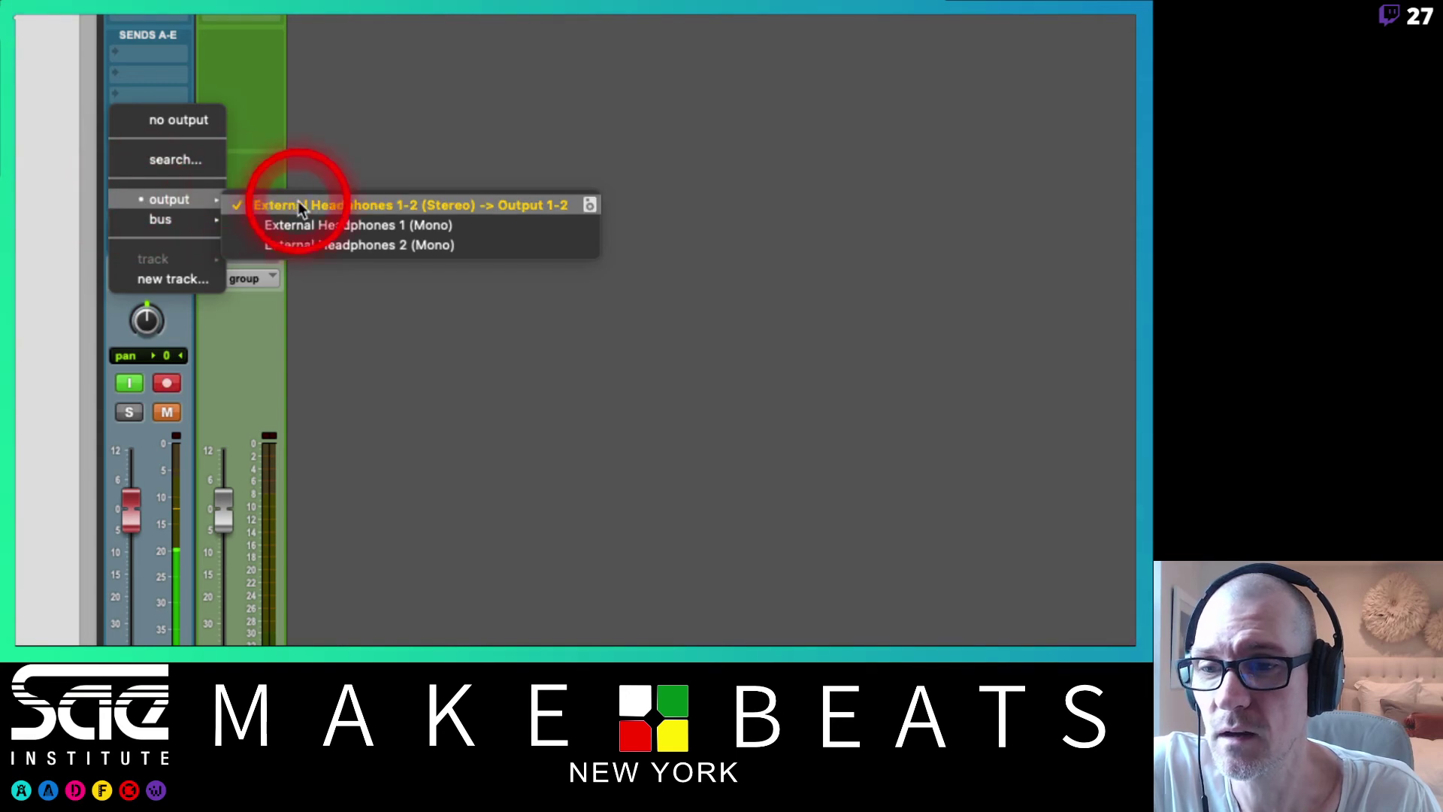
click(347, 163)
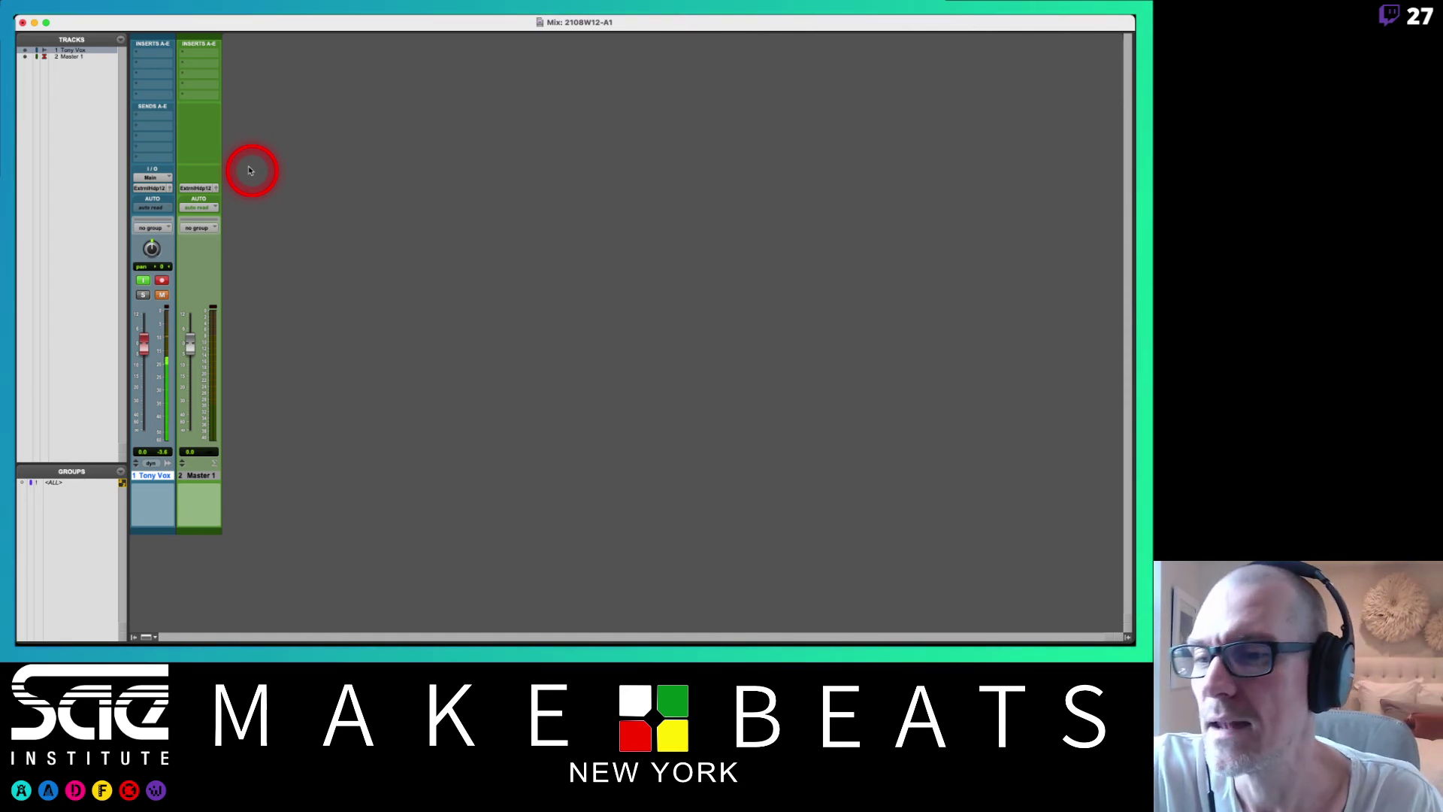
- Switch to the PDF notes, read the Recording Setup cont'd page, and return to Pro Tools
key(super+Tab)
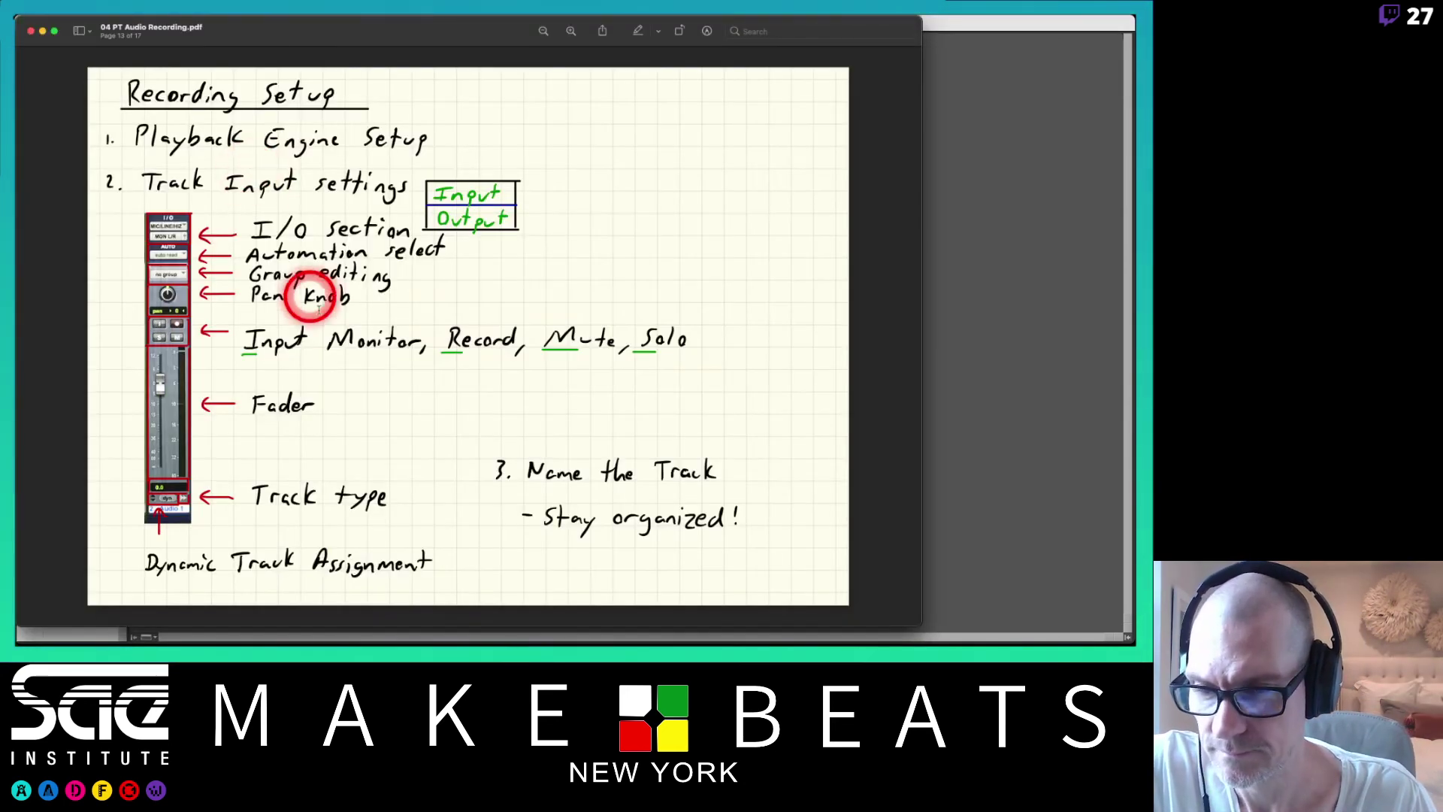
key(Down)
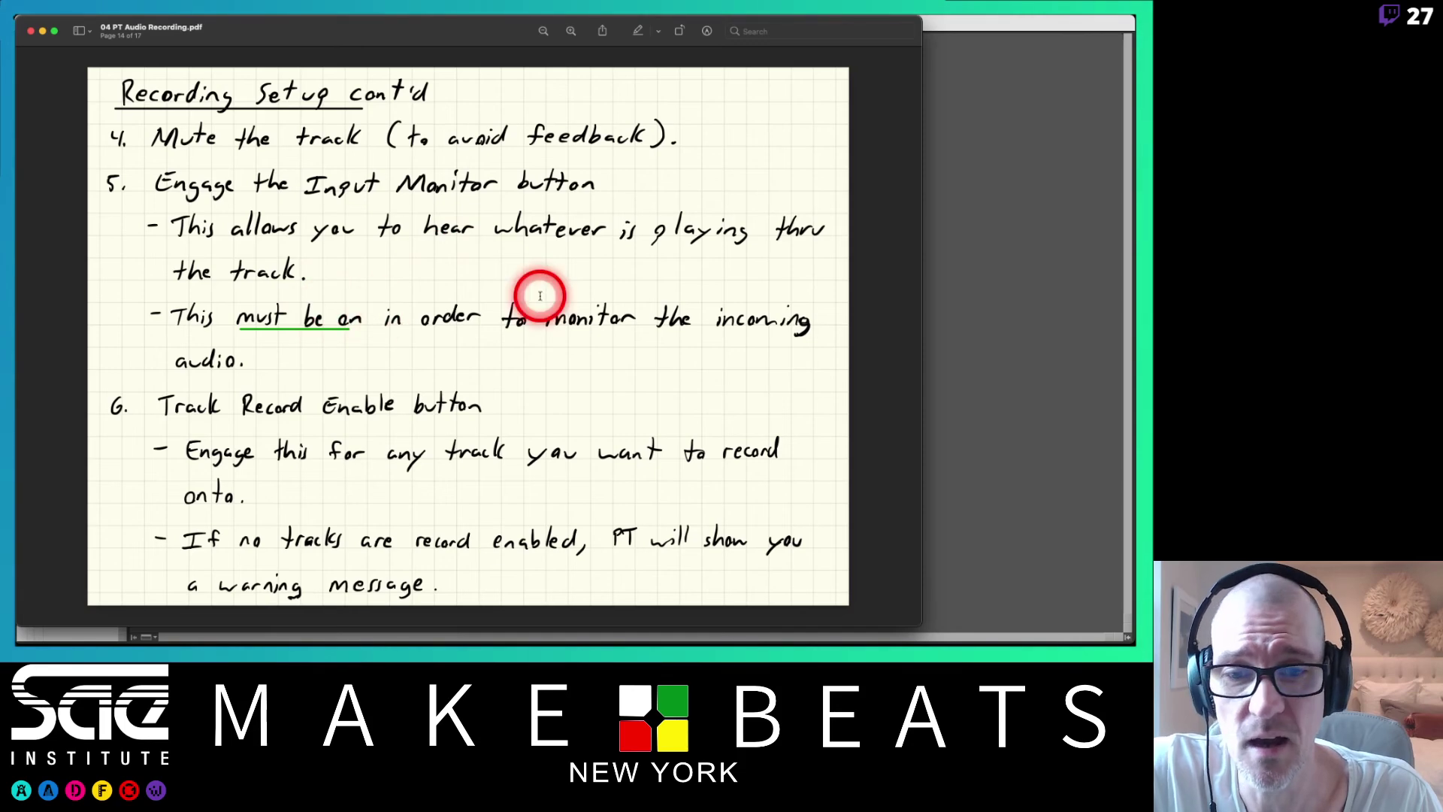
key(super+Tab)
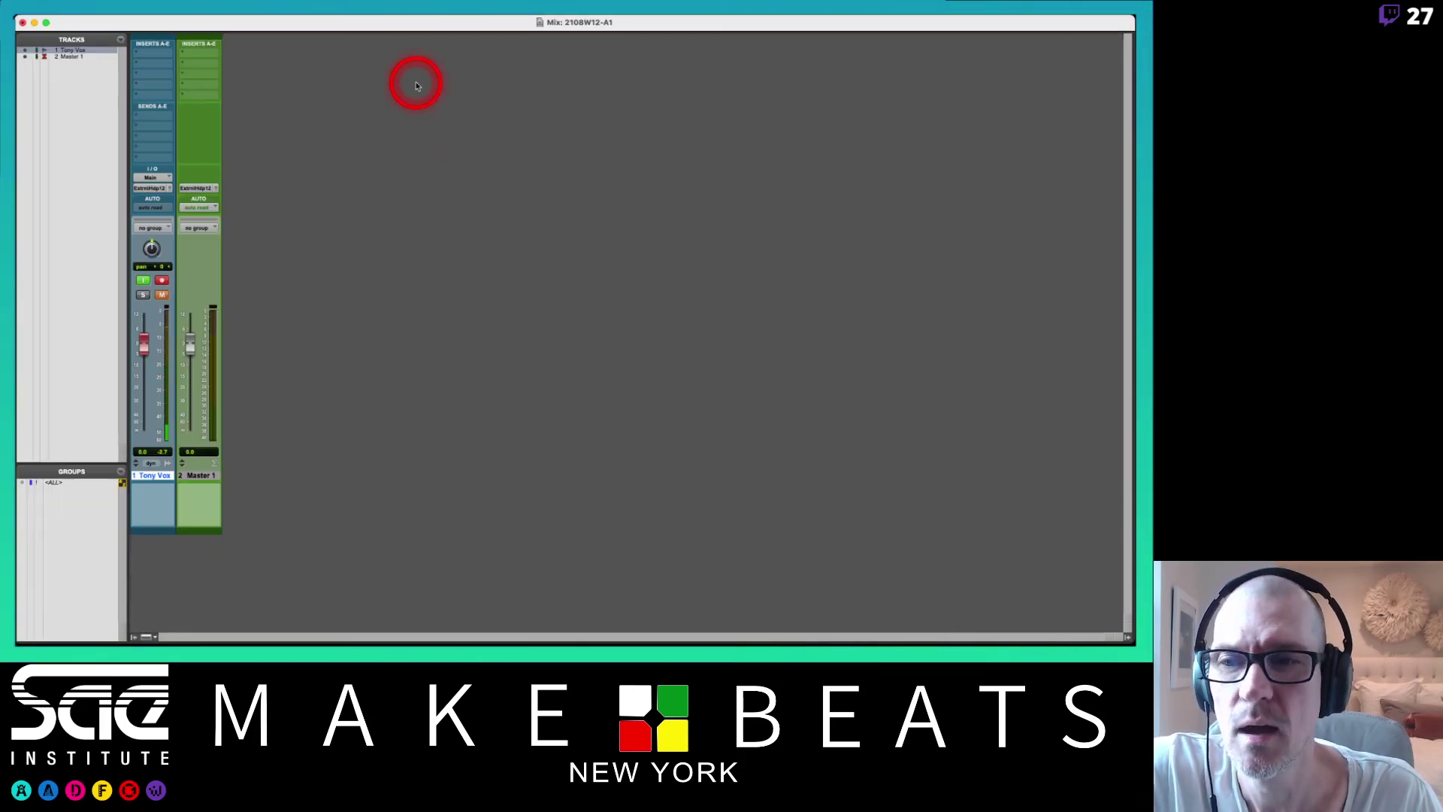
- Return to the Edit window and review the available Solo Mode options without changing them
key(super+equal)
mouse_move(458, 24)
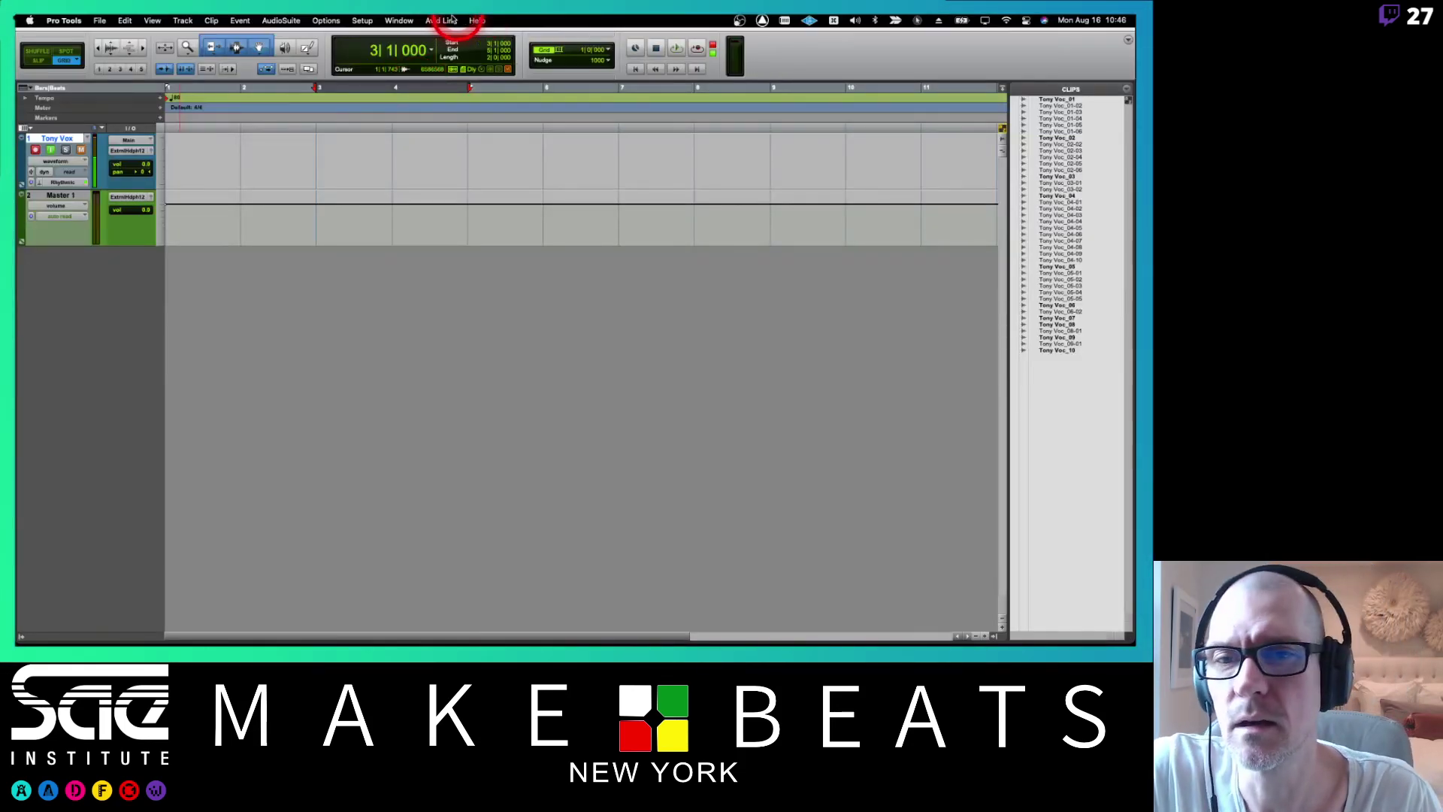
drag(362, 20, 348, 312)
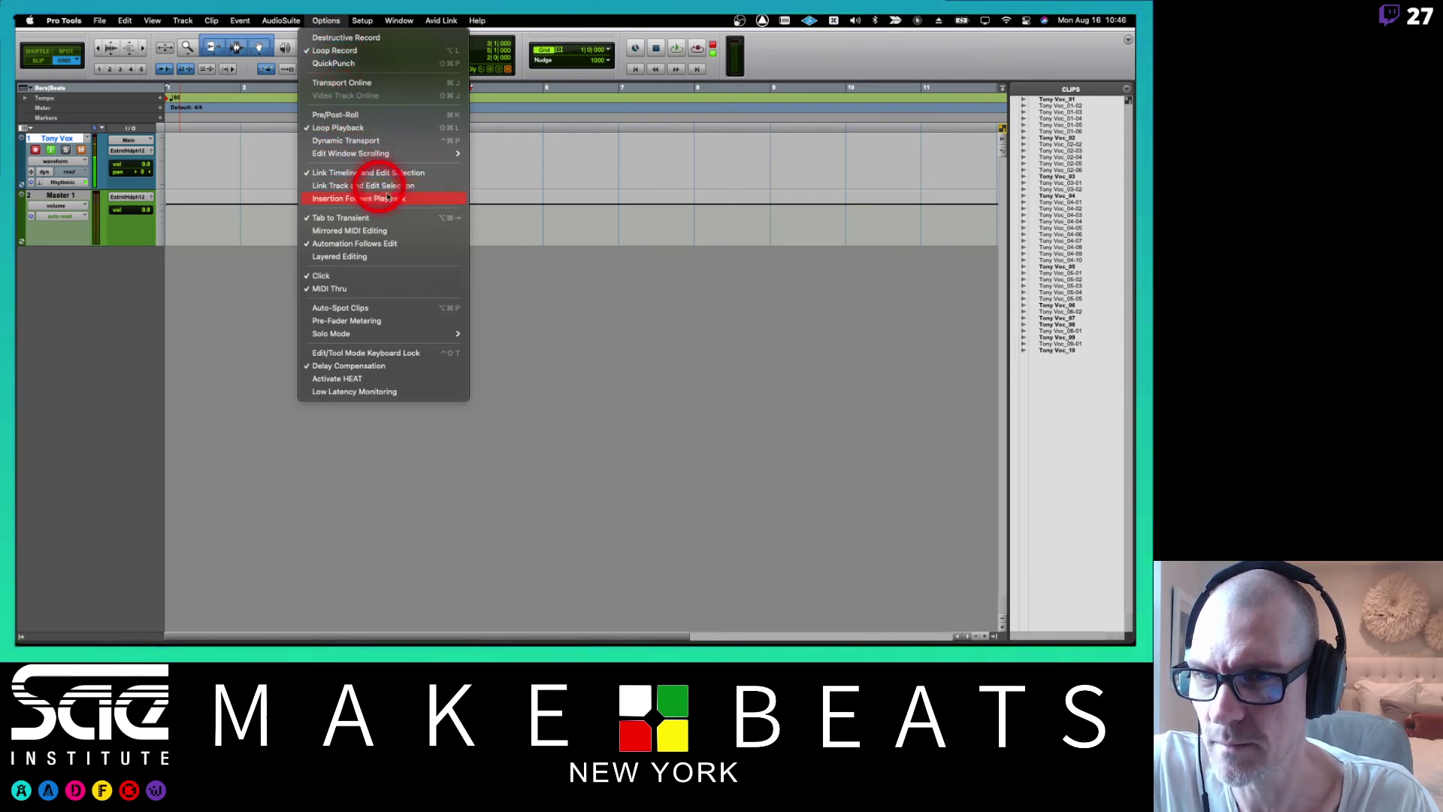
mouse_move(348, 338)
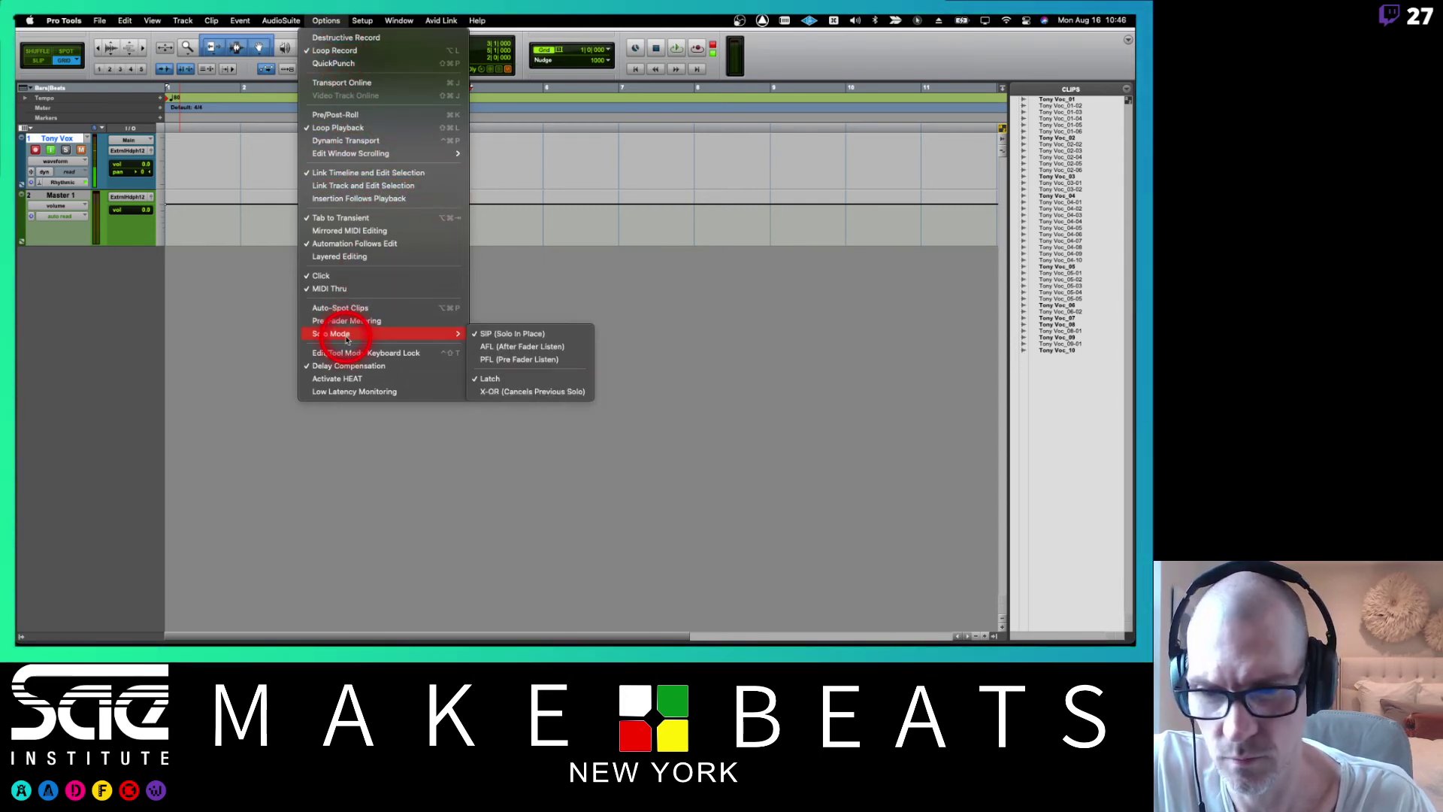
click(504, 296)
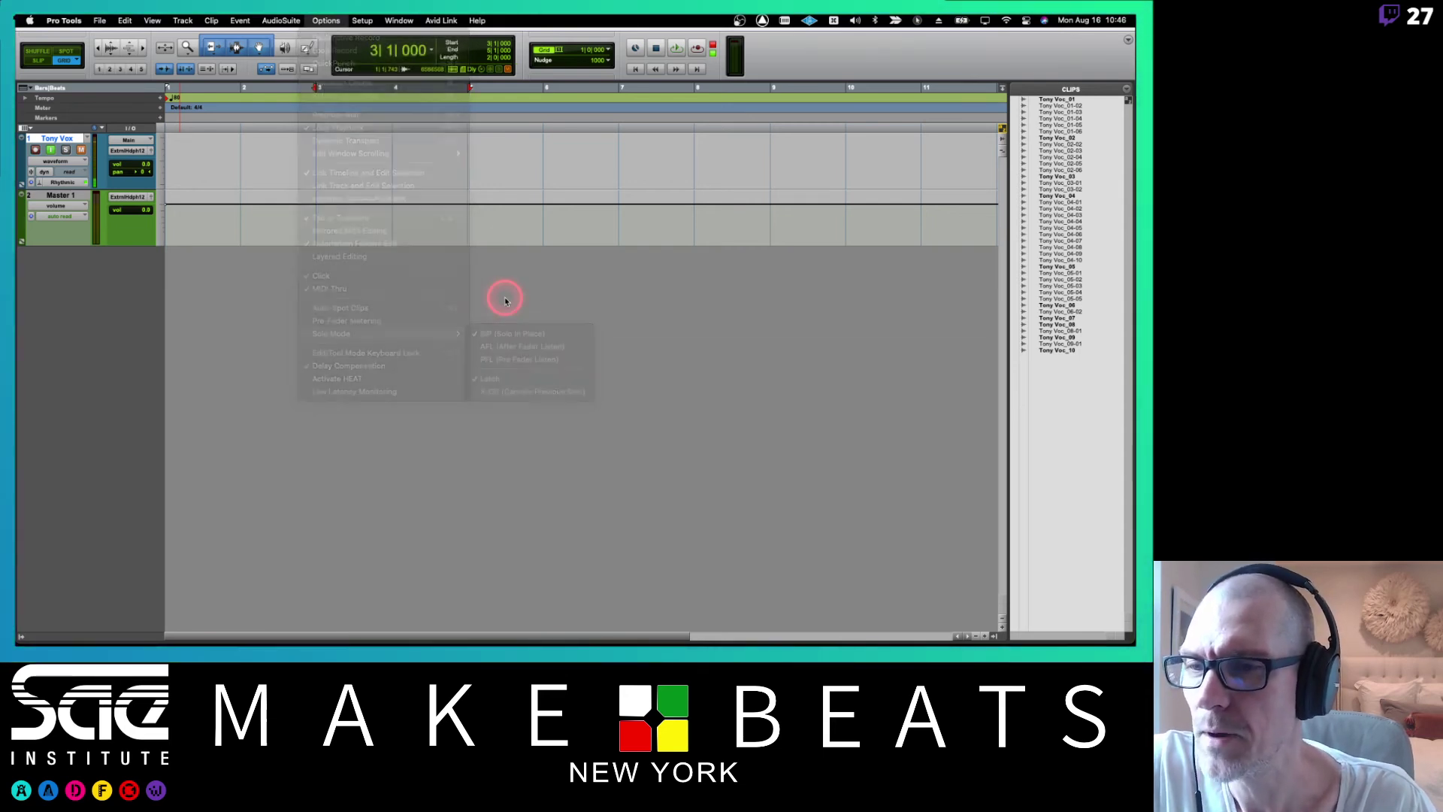
- Briefly unmute the vocal track to test its input monitoring, and compare with the Recording Setup cont'd notes
click(36, 151)
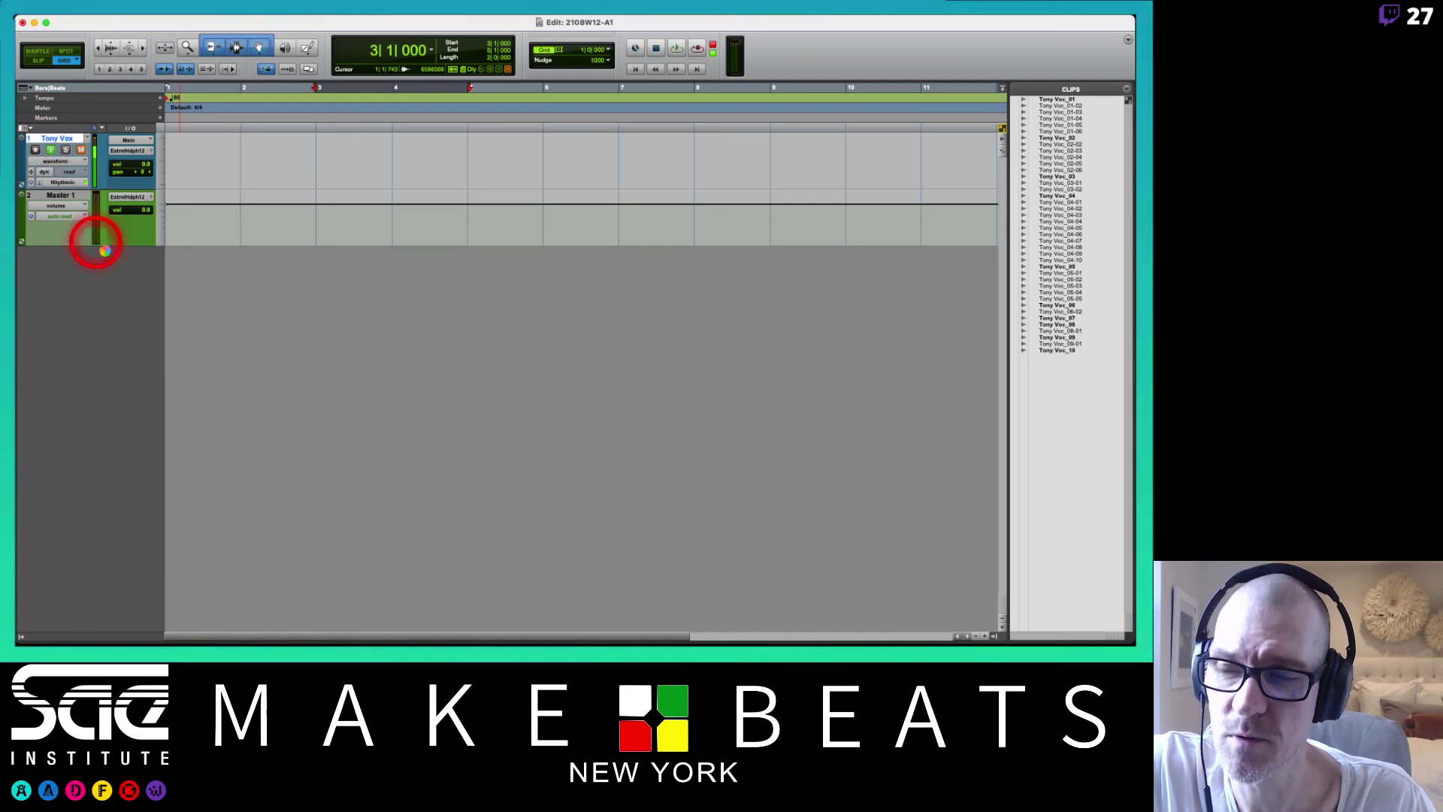
click(52, 151)
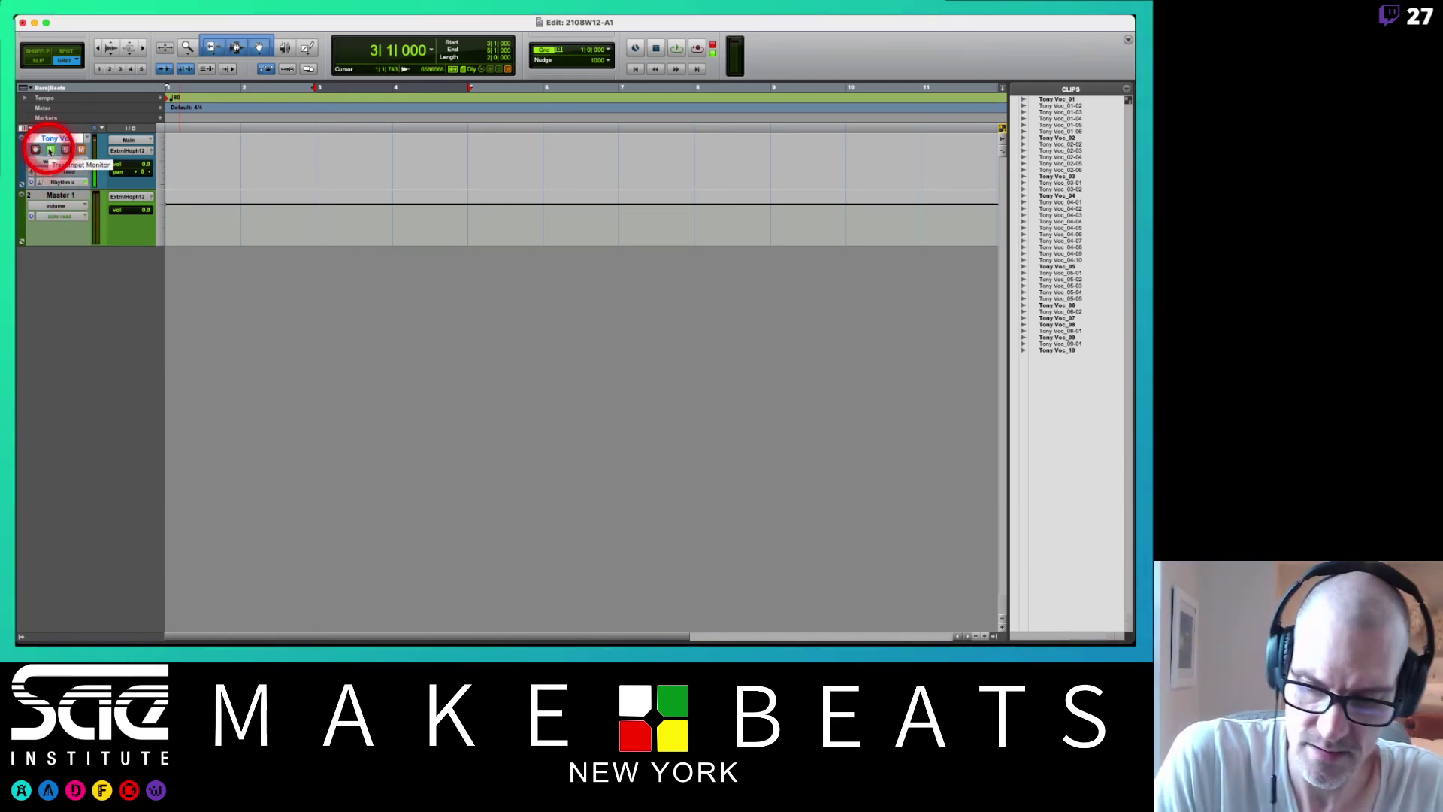
key(super+Tab)
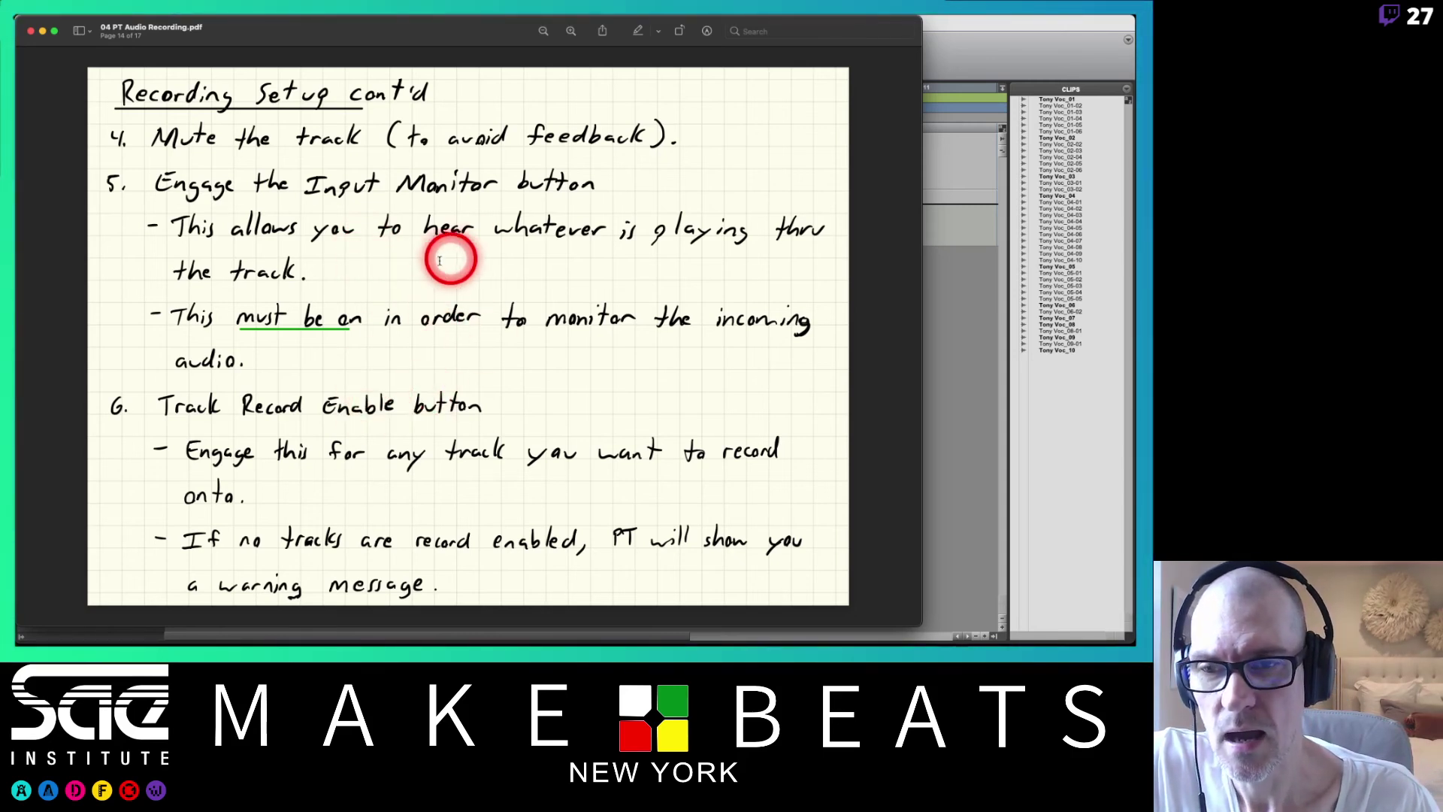
key(super+Tab)
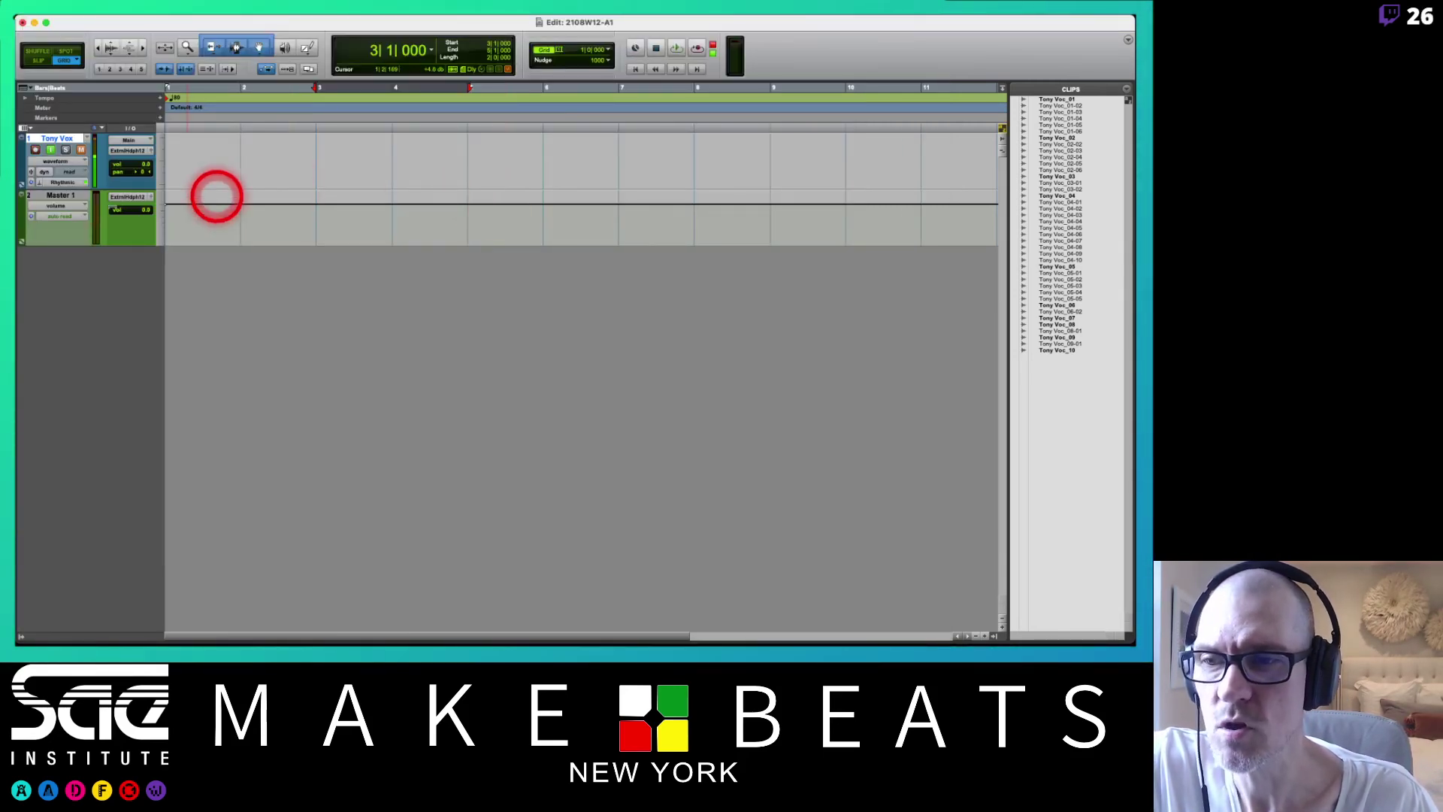
click(82, 150)
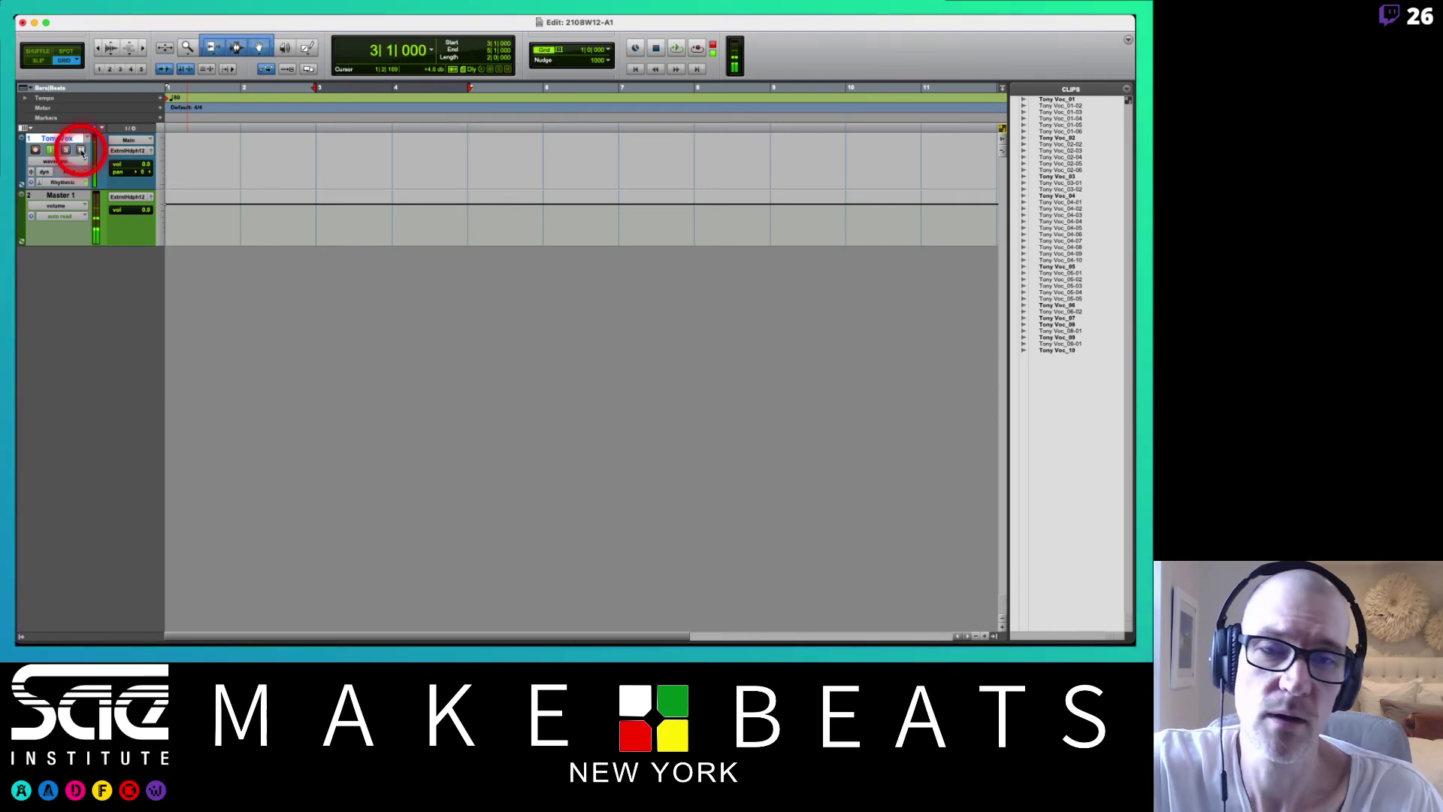
key(super+Tab)
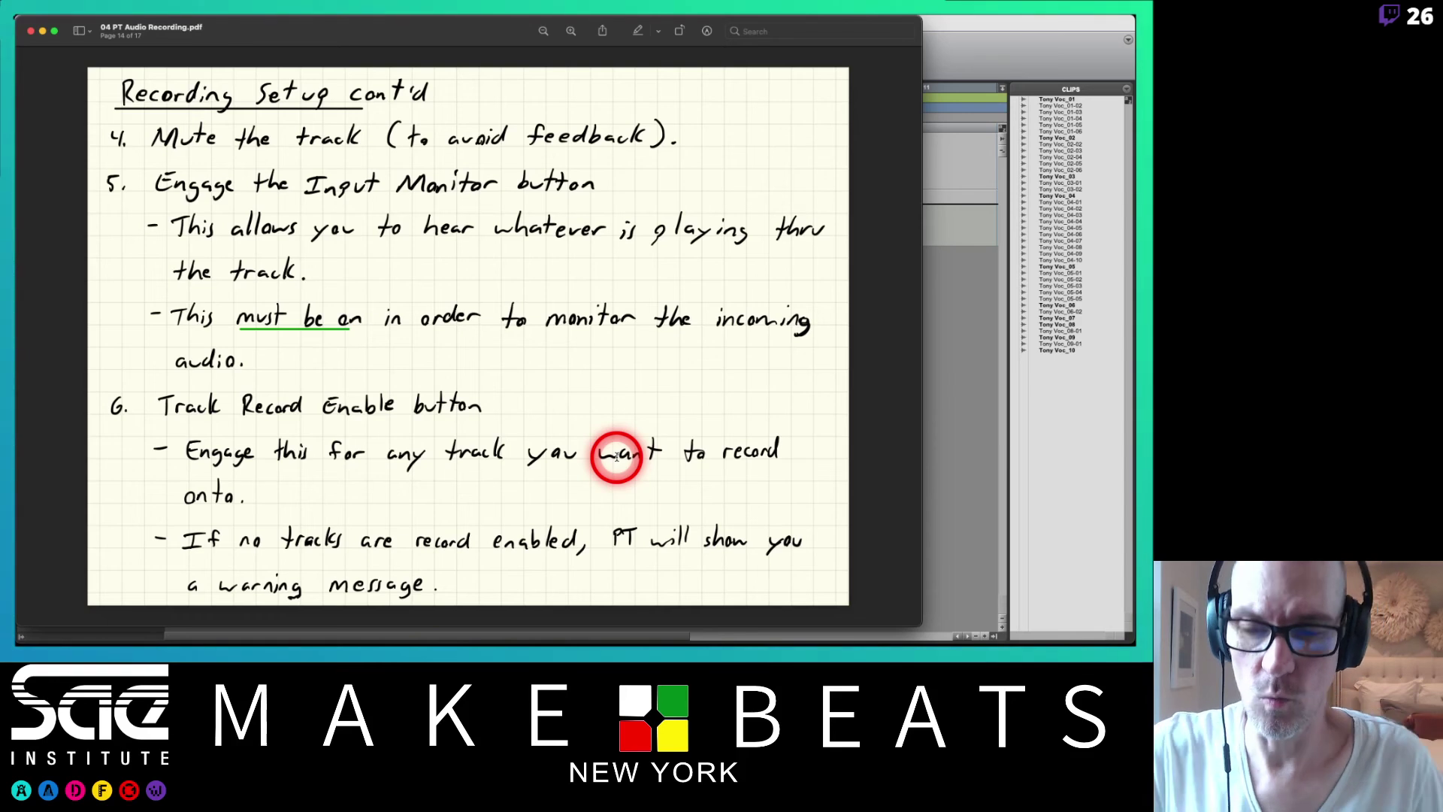
key(super+Tab)
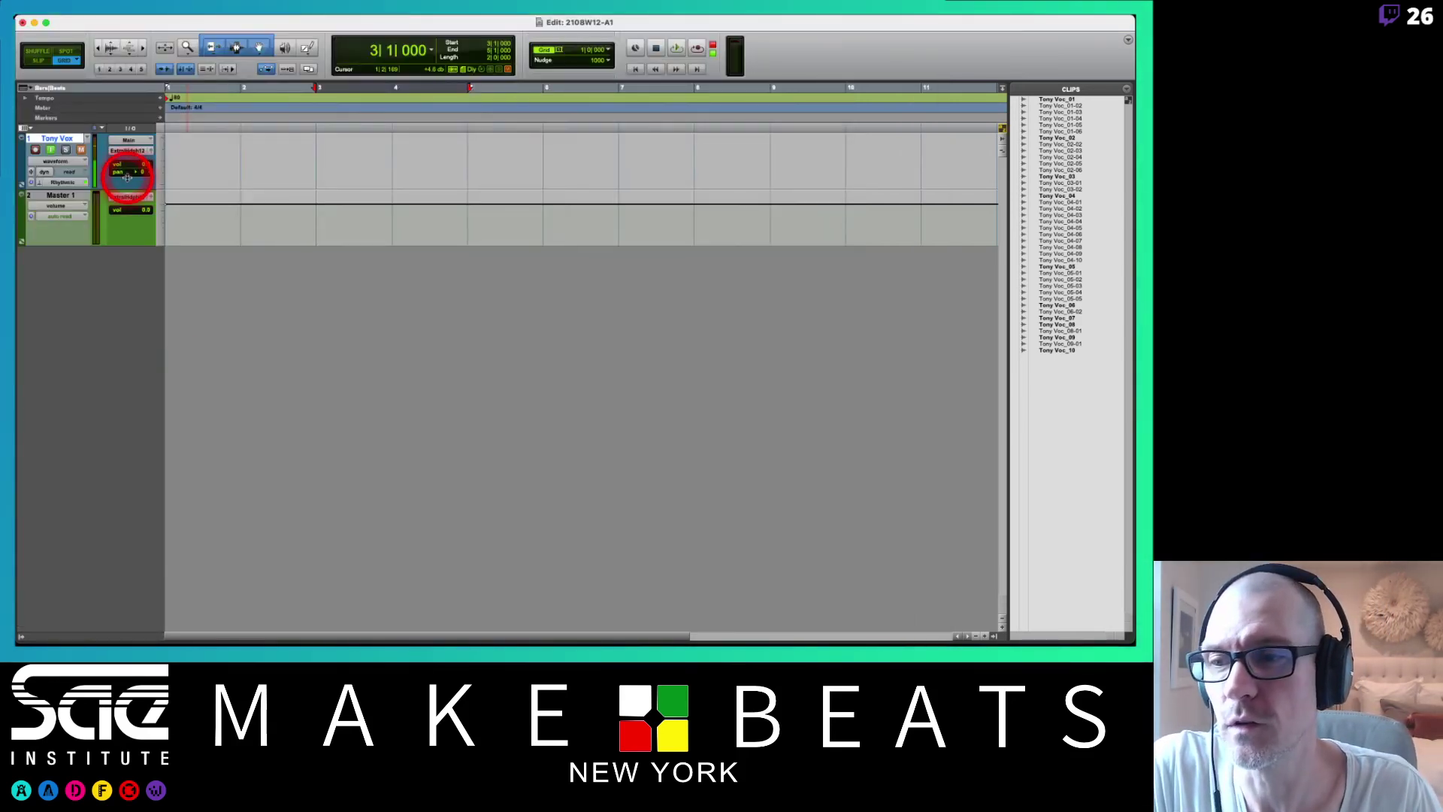
- Try to record on the vocal track while record enable is off, and dismiss the resulting alert
click(35, 150)
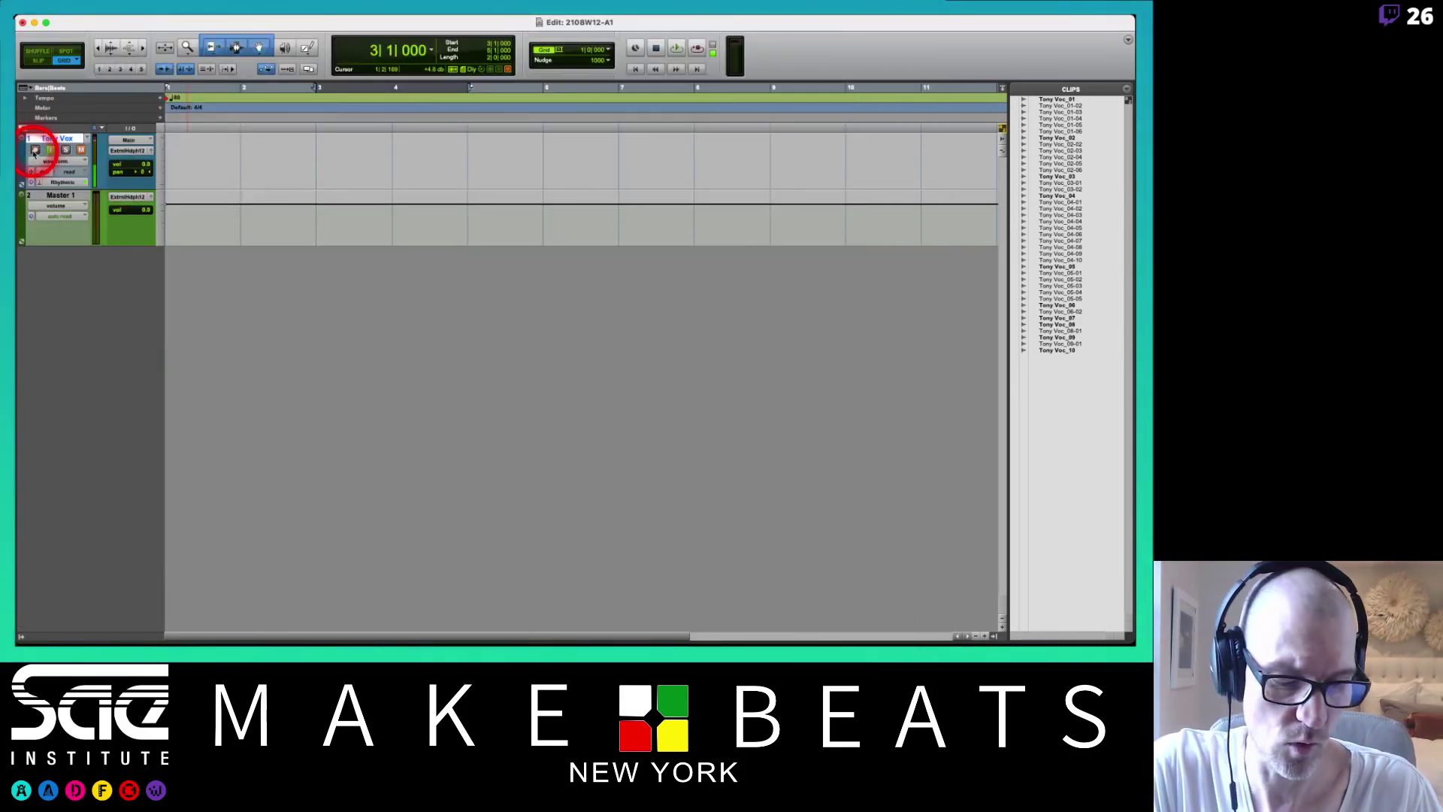
key(super+space)
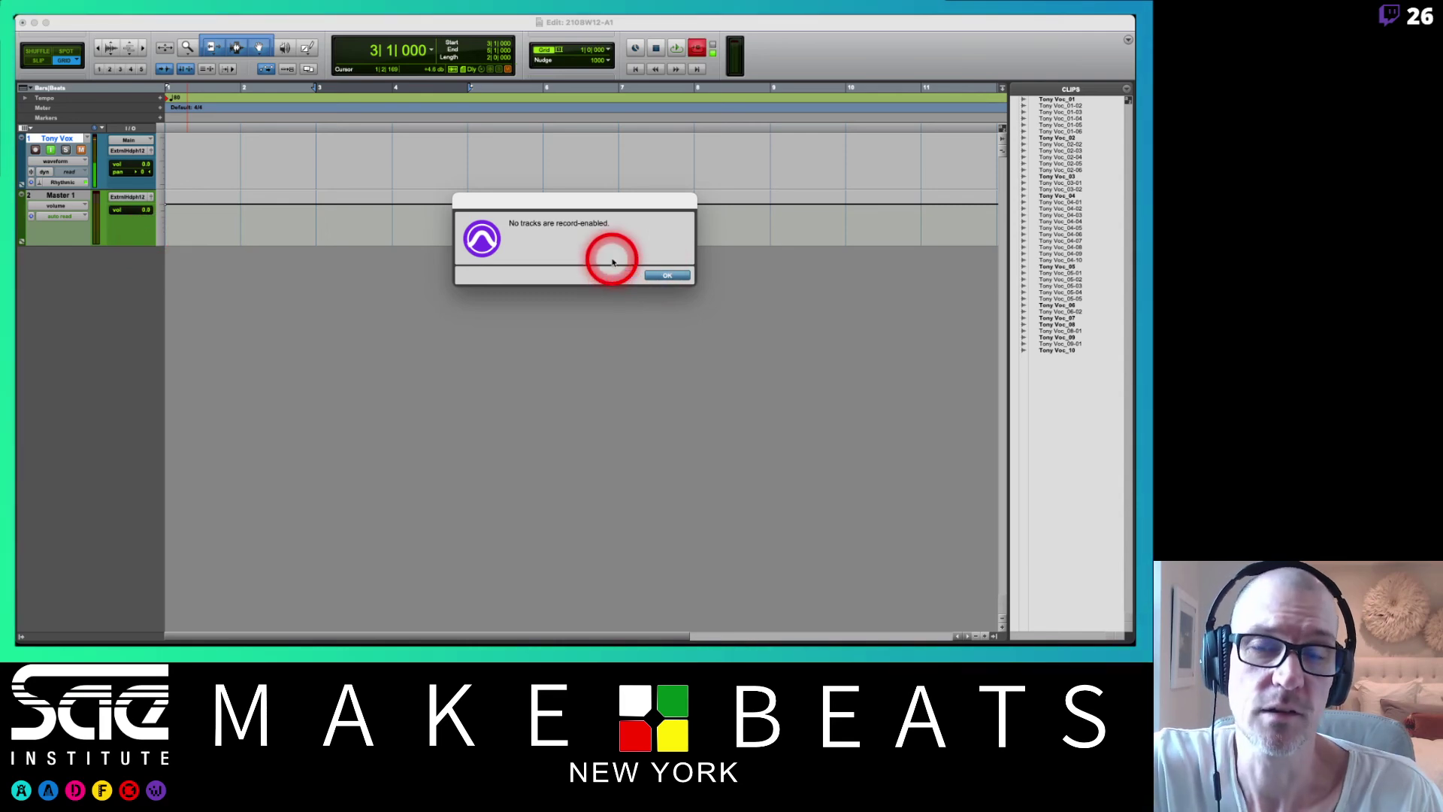
click(666, 275)
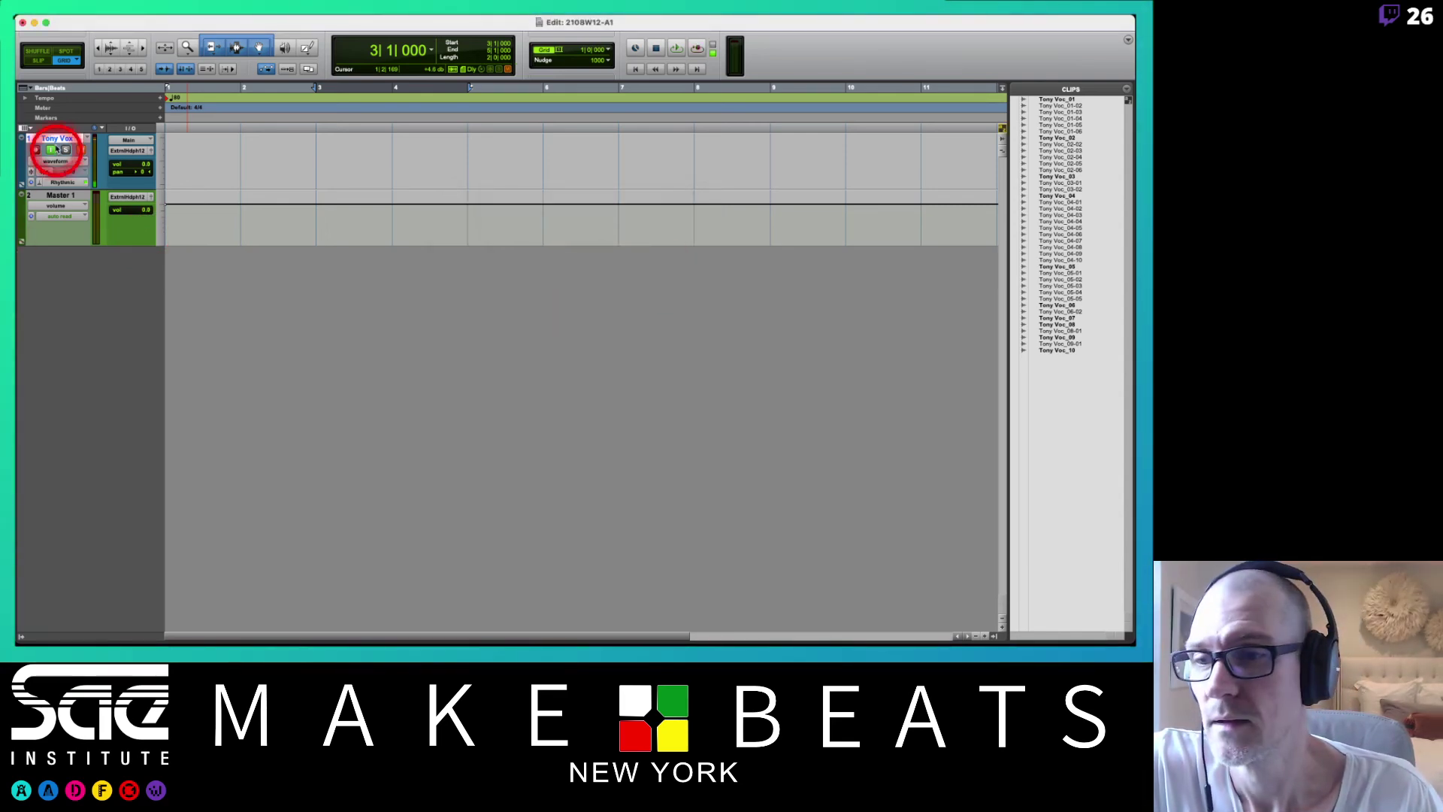
- Switch to the PDF notes, read the Level Setting page, and return to Pro Tools
key(super+Tab)
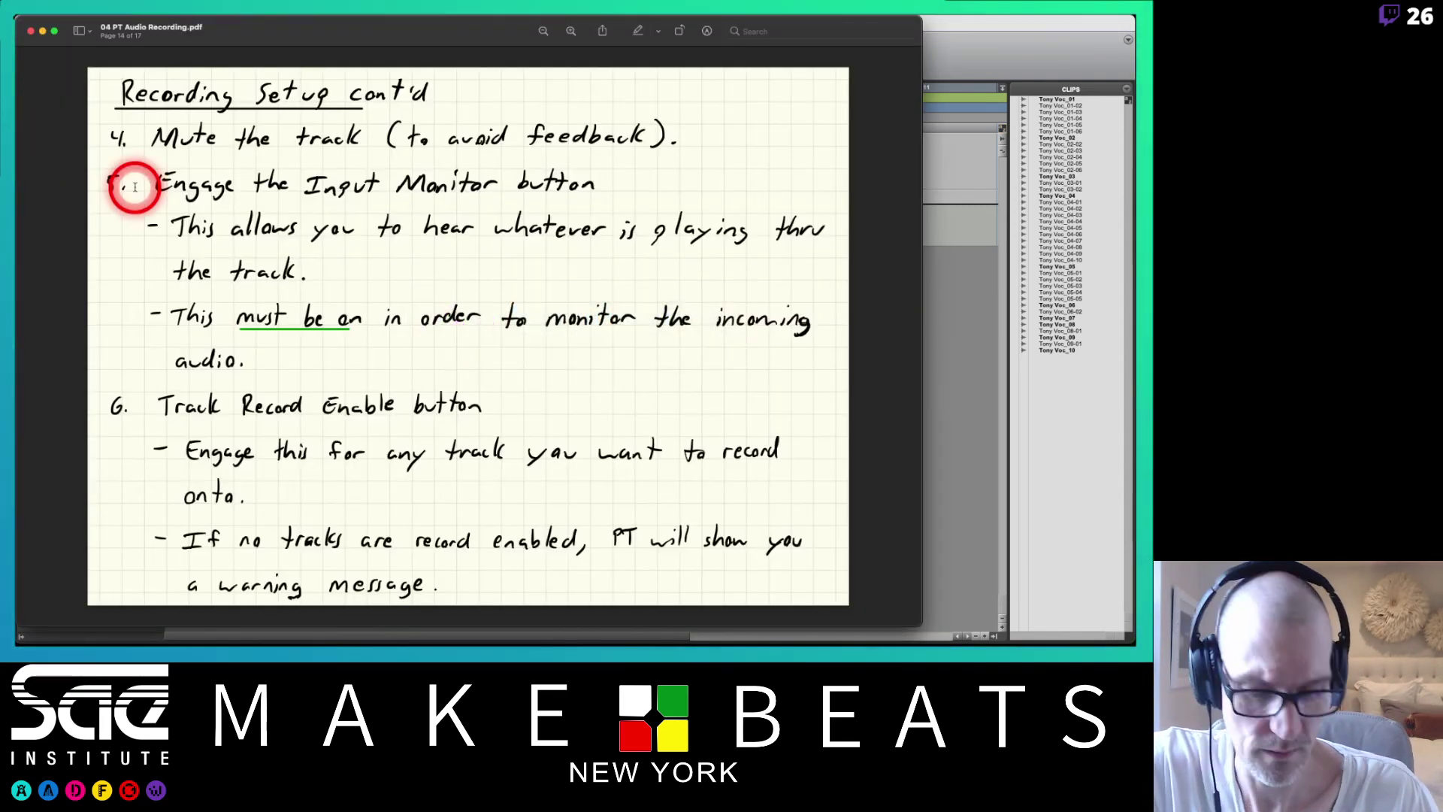
key(Down)
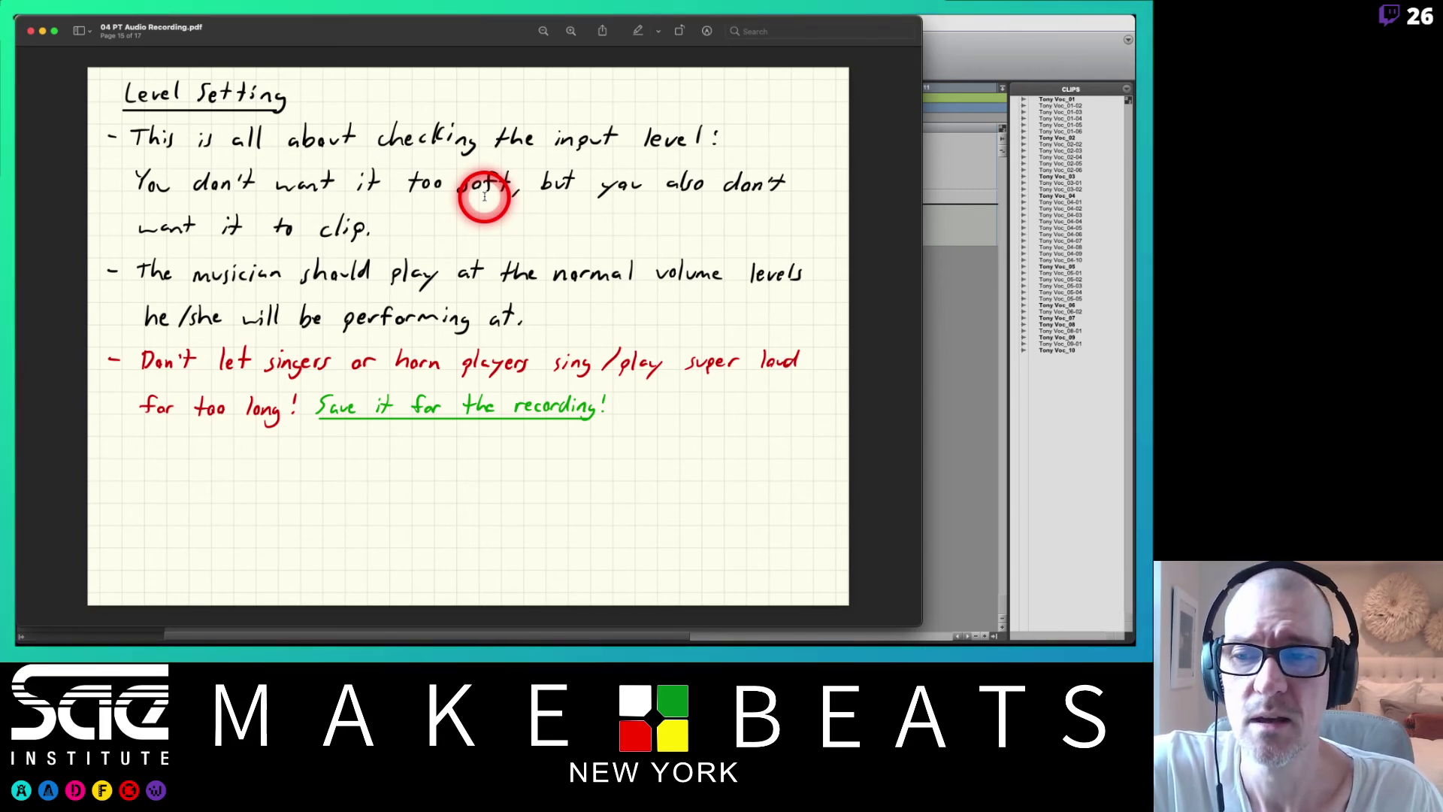
key(super+Tab)
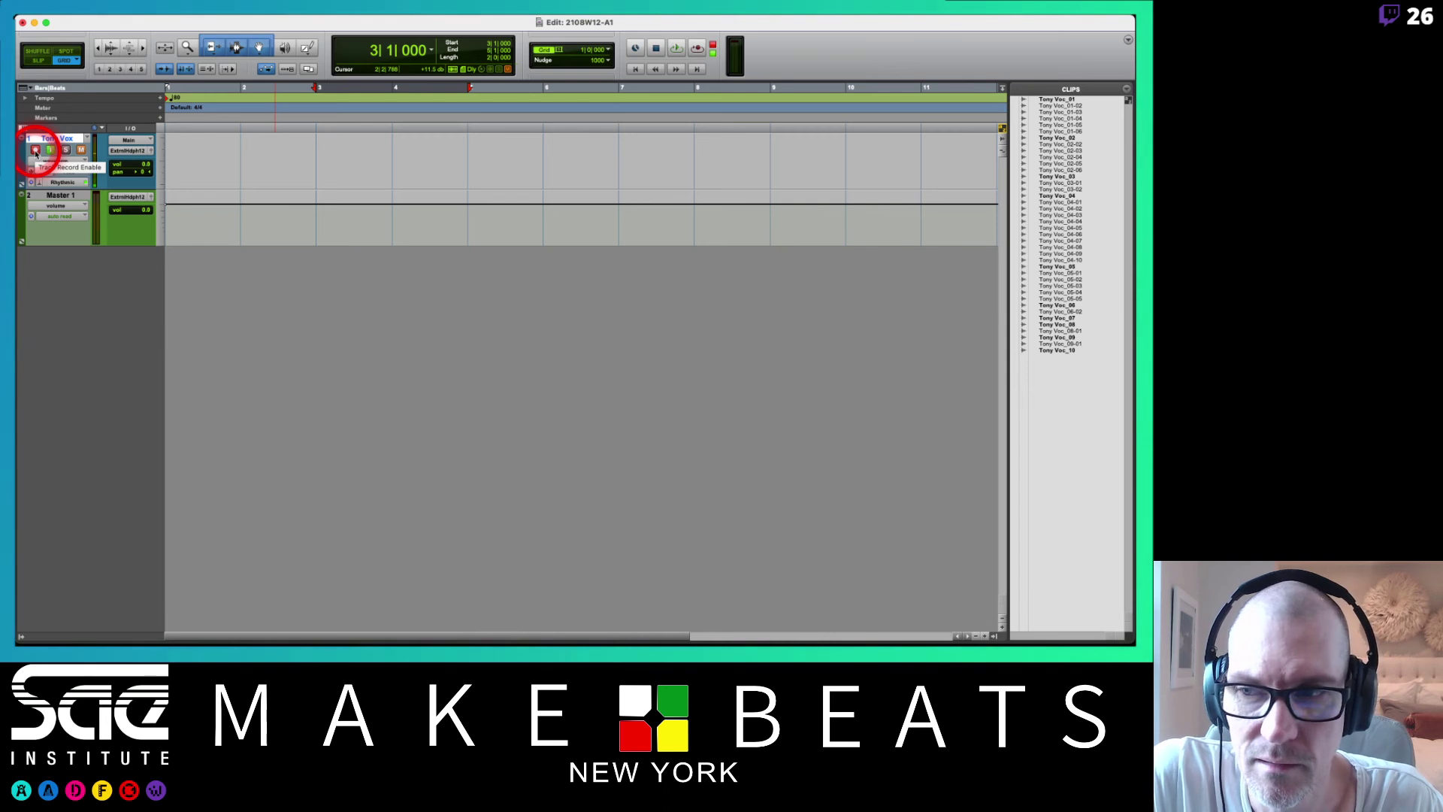
- Record a quiet vocal take from bar 3 to bar 5, then turn off the track's record enable, input monitoring and mute
key(super+space)
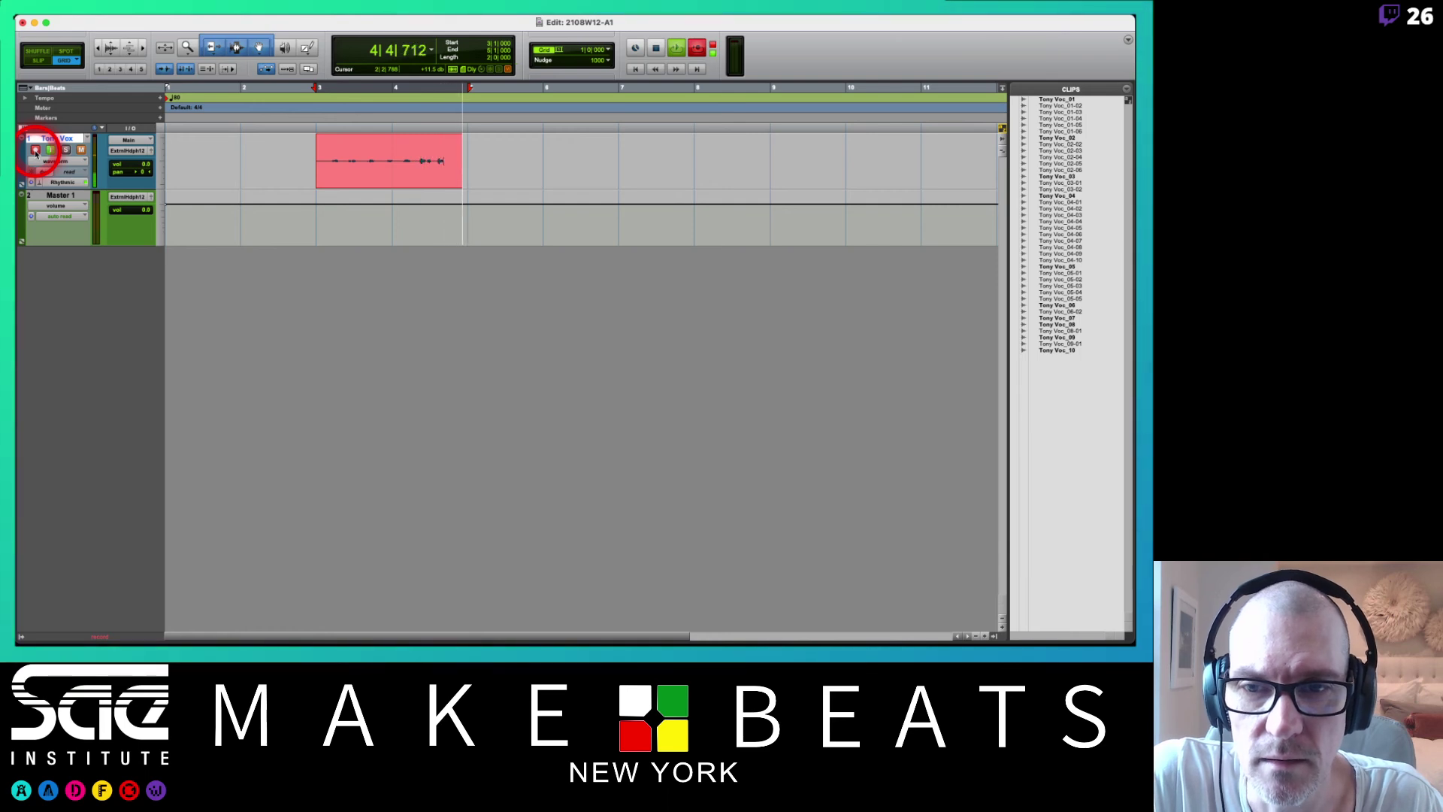
key(space)
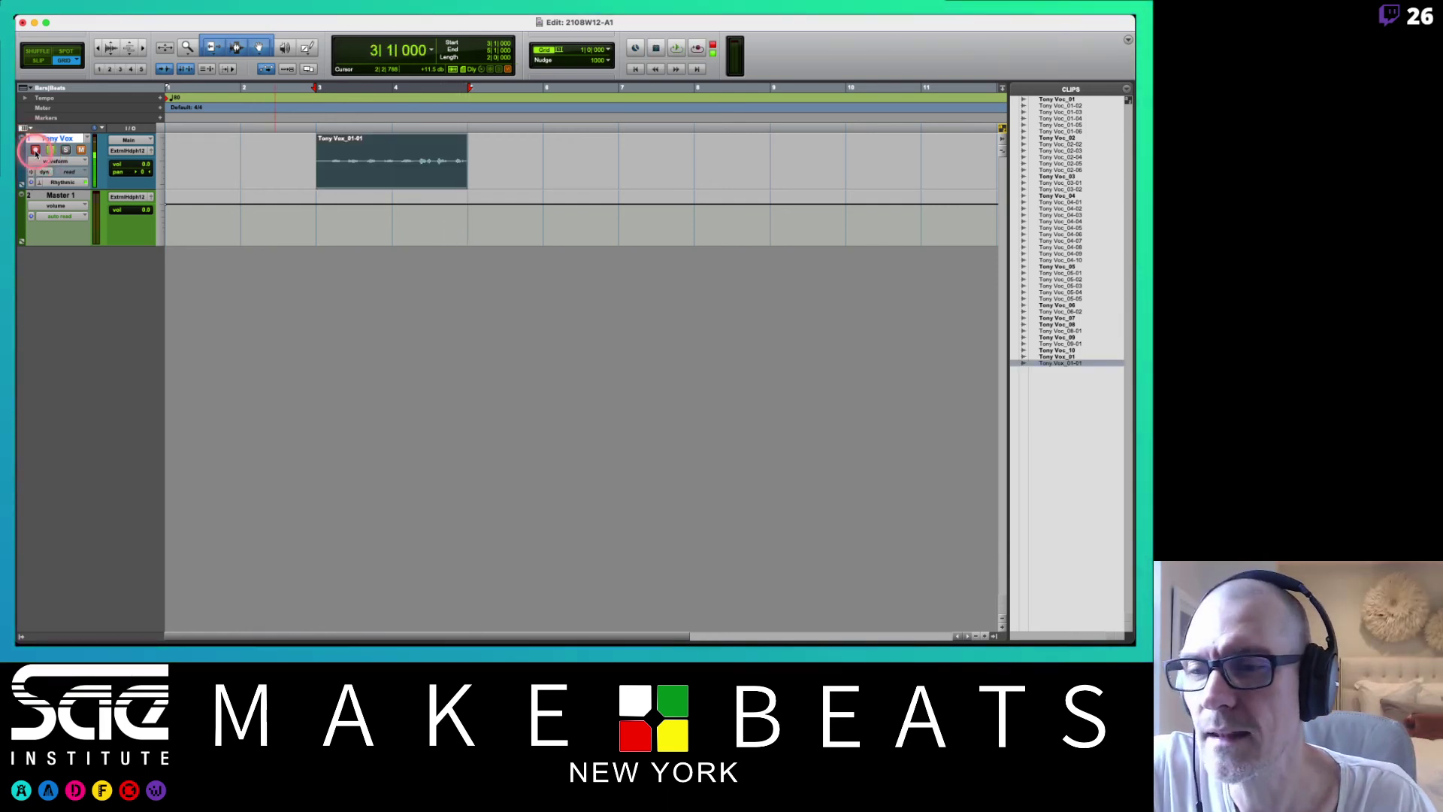
click(35, 152)
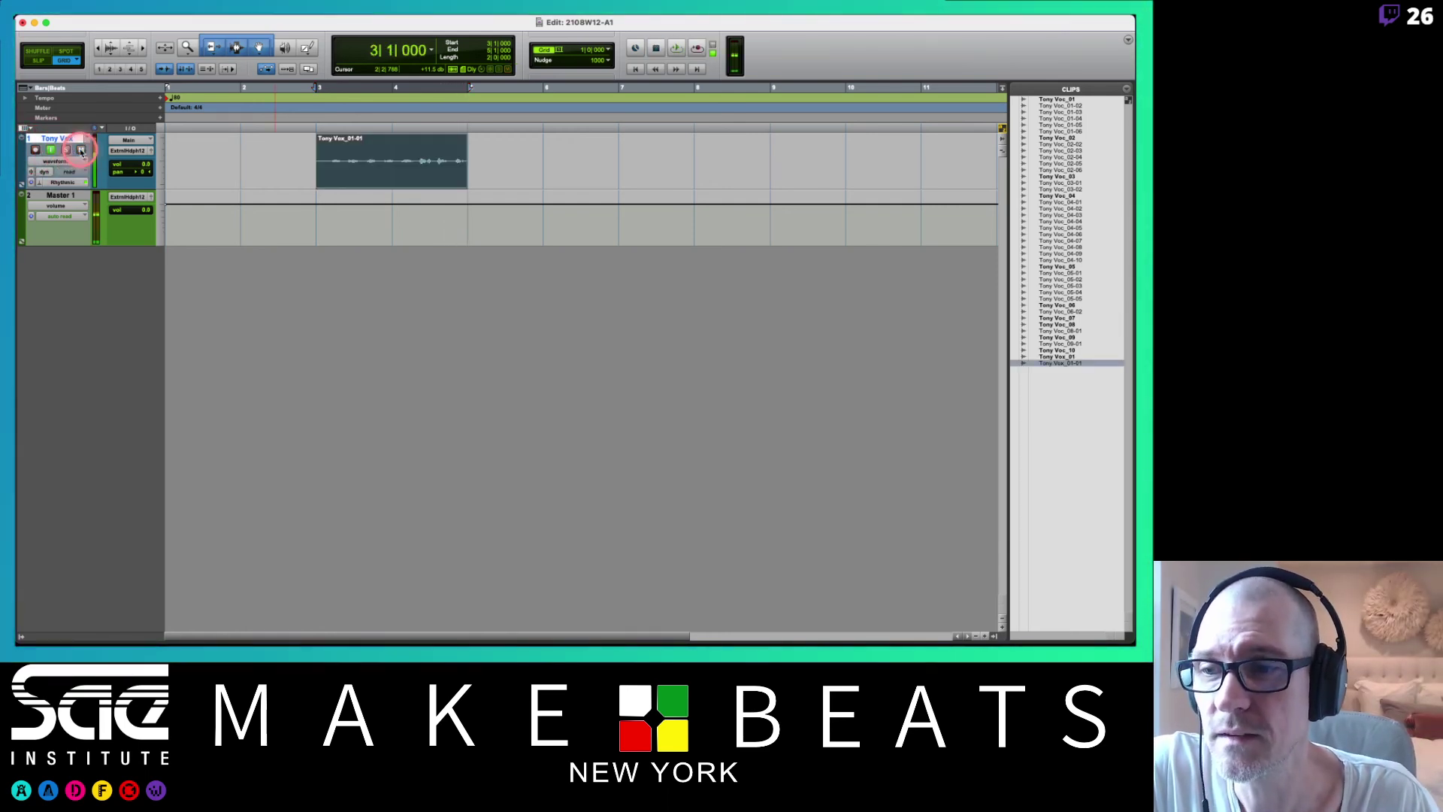
click(80, 150)
click(328, 159)
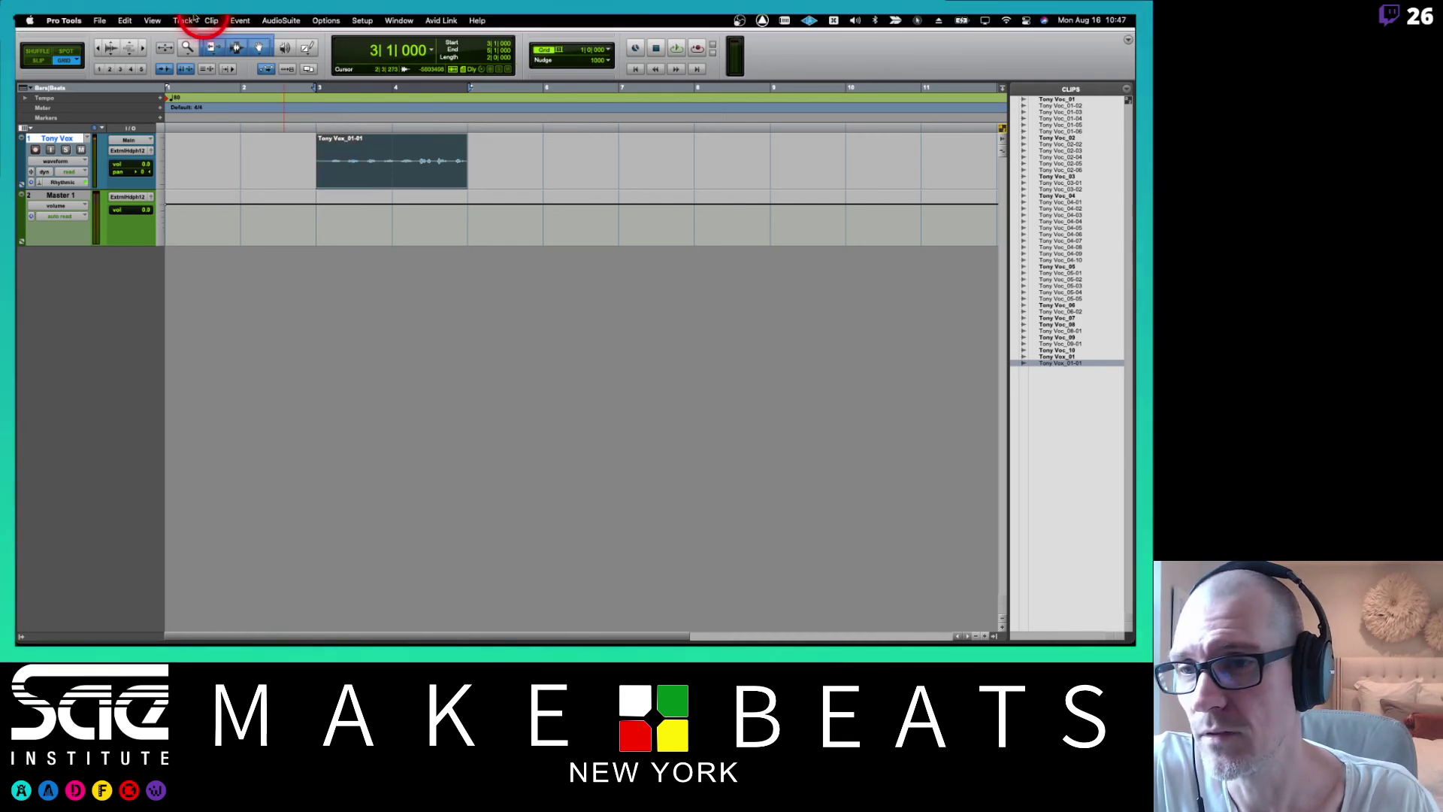
- Turn on the Clip Gain Info display for clips in the Edit window
click(128, 20)
click(149, 19)
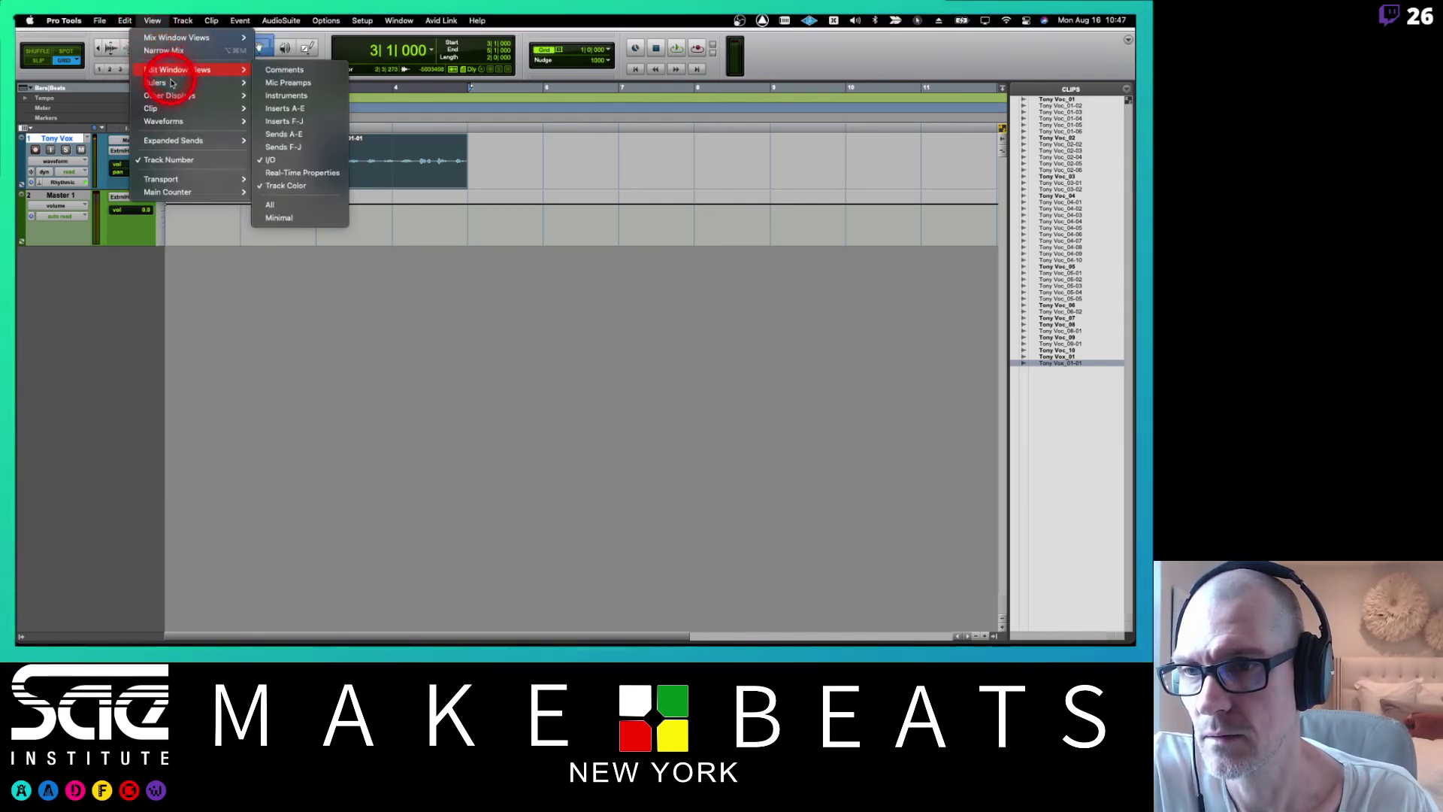
mouse_move(180, 108)
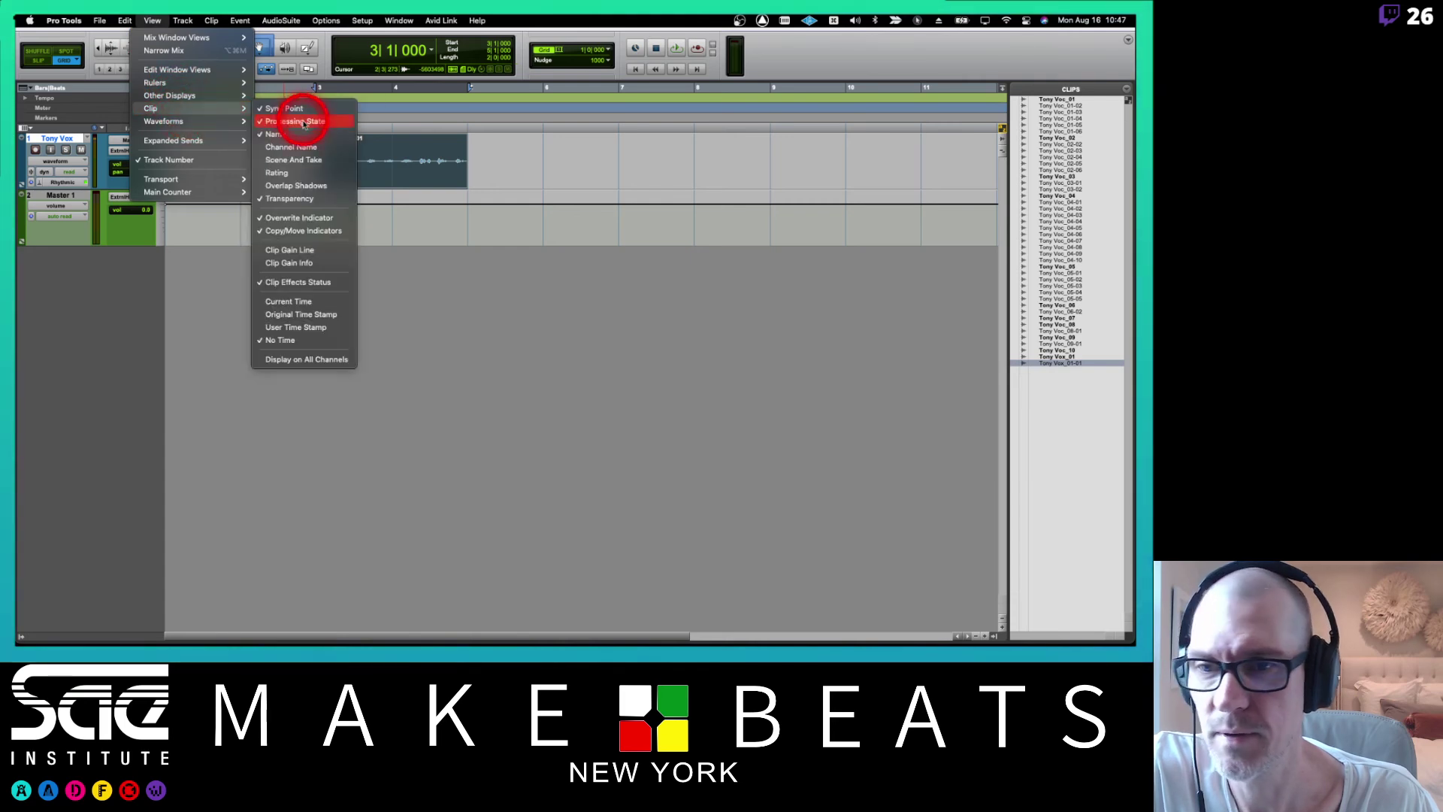
click(306, 251)
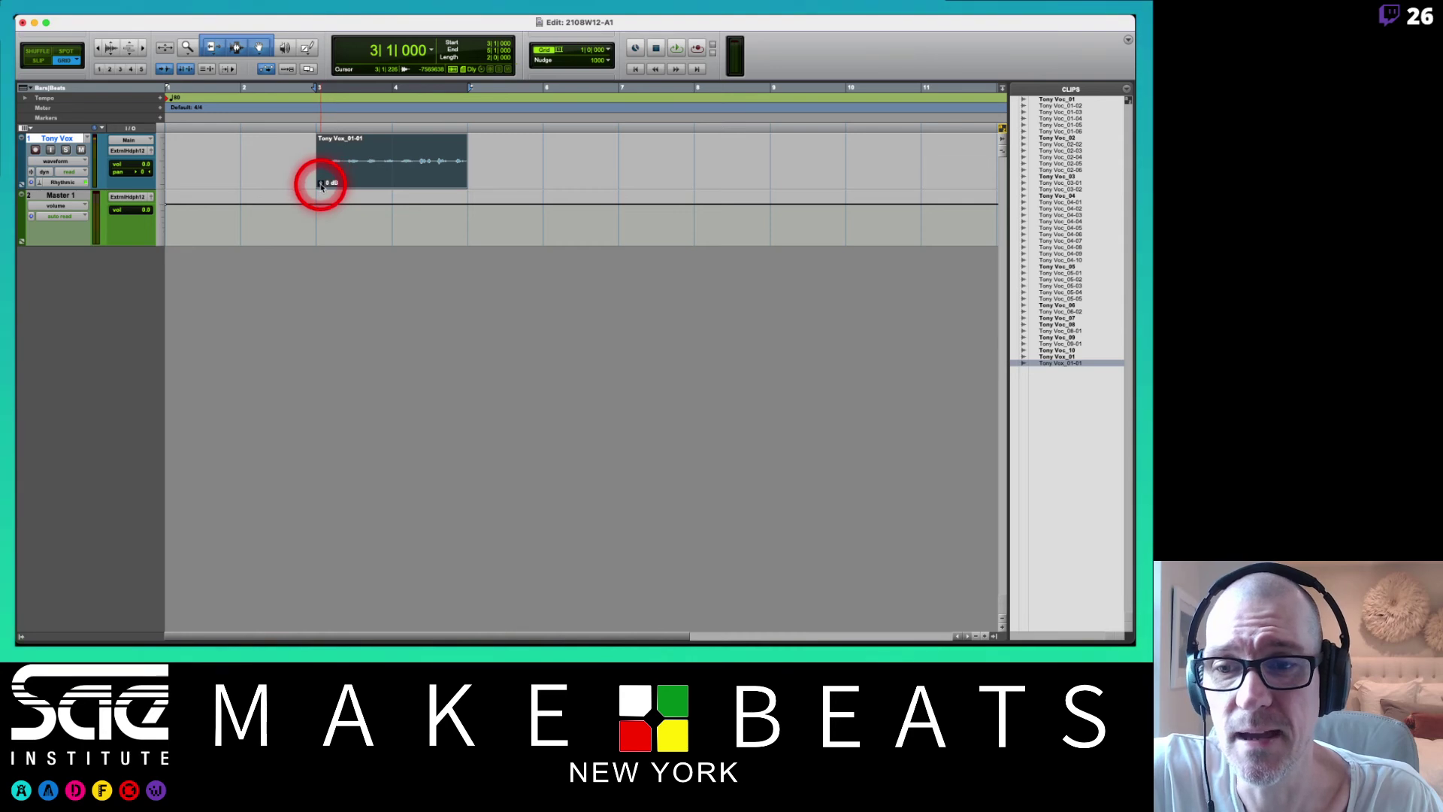
- Raise the quiet take's clip gain and play it, then return the gain to 0 dB and play it again to compare
drag(320, 186, 321, 173)
key(space)
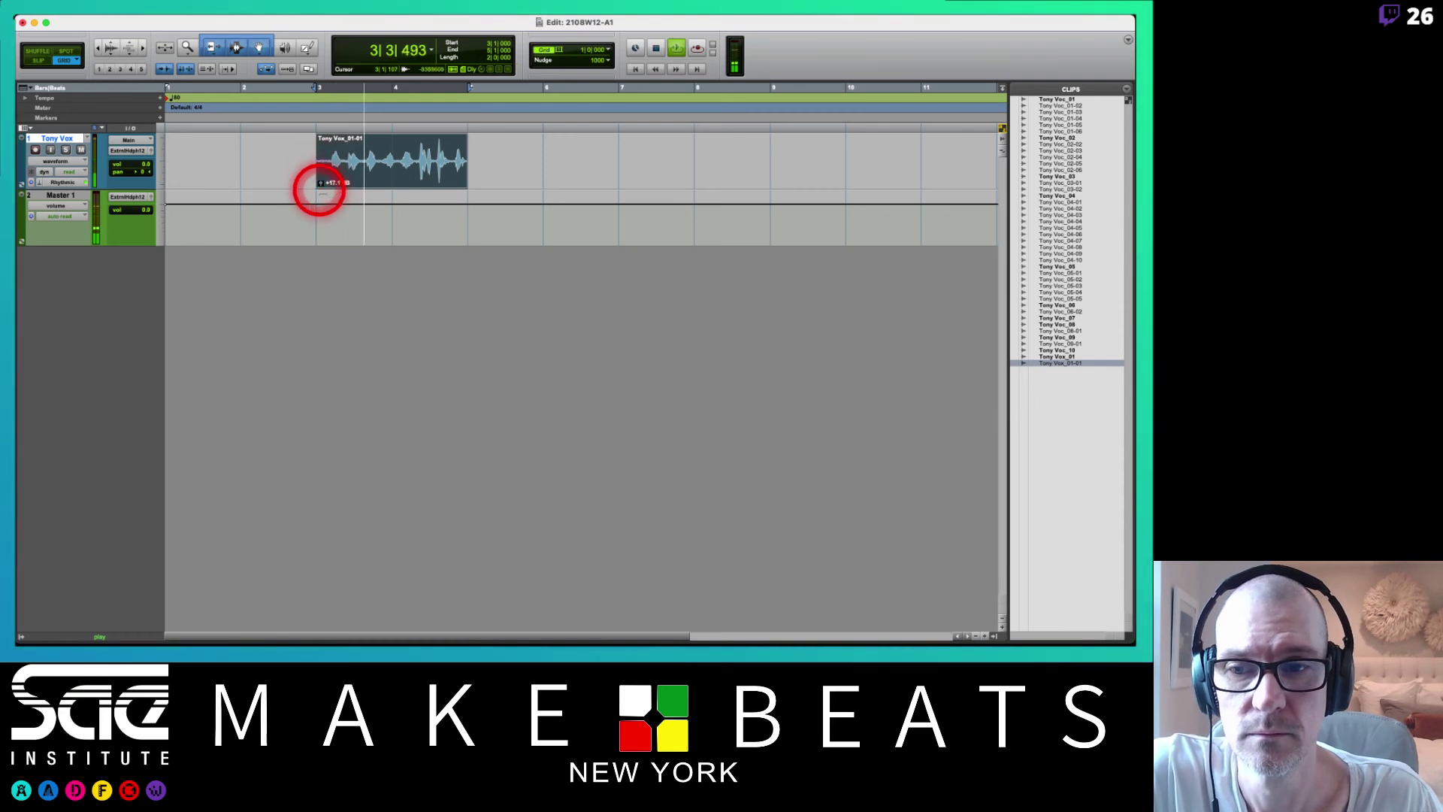
key(space)
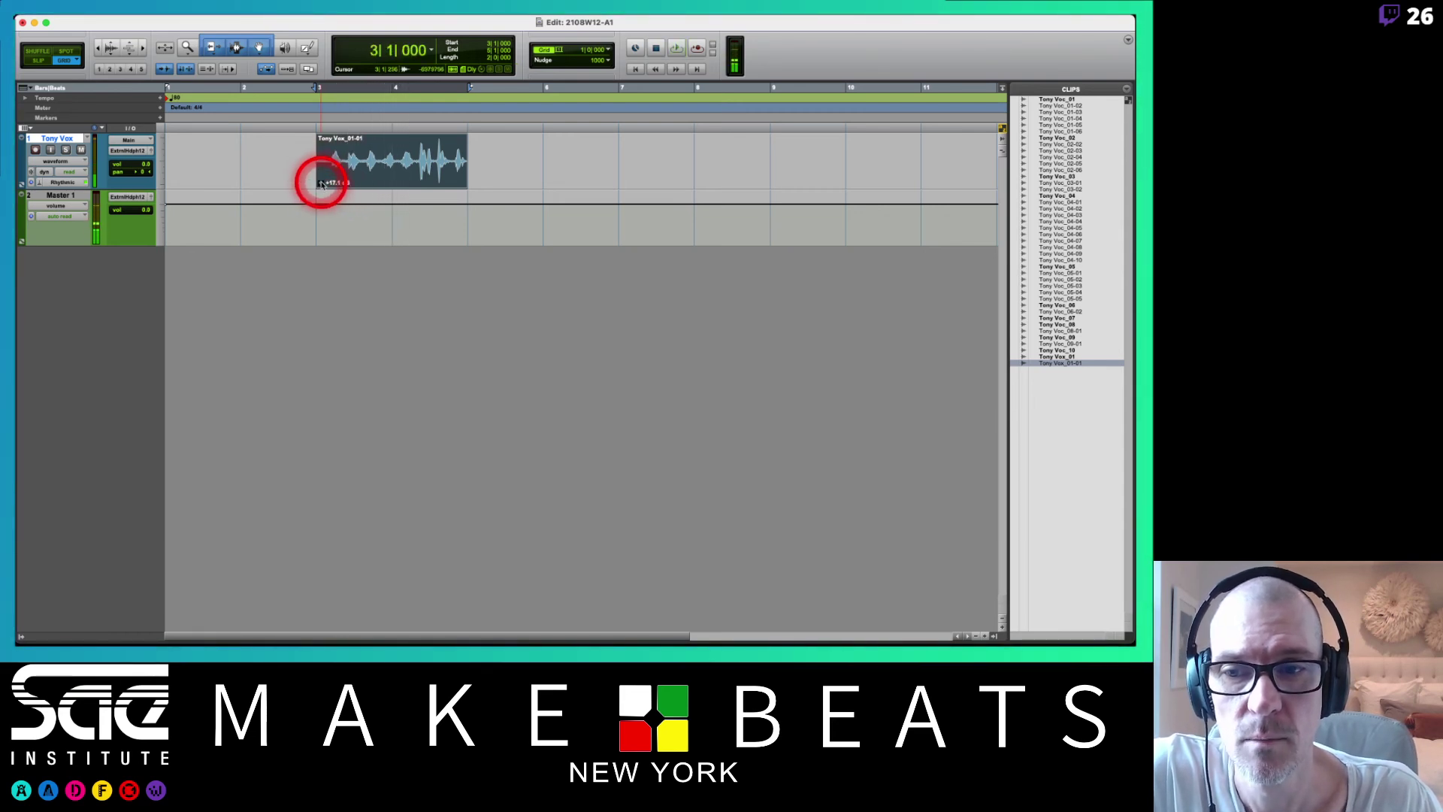
drag(321, 184, 321, 186)
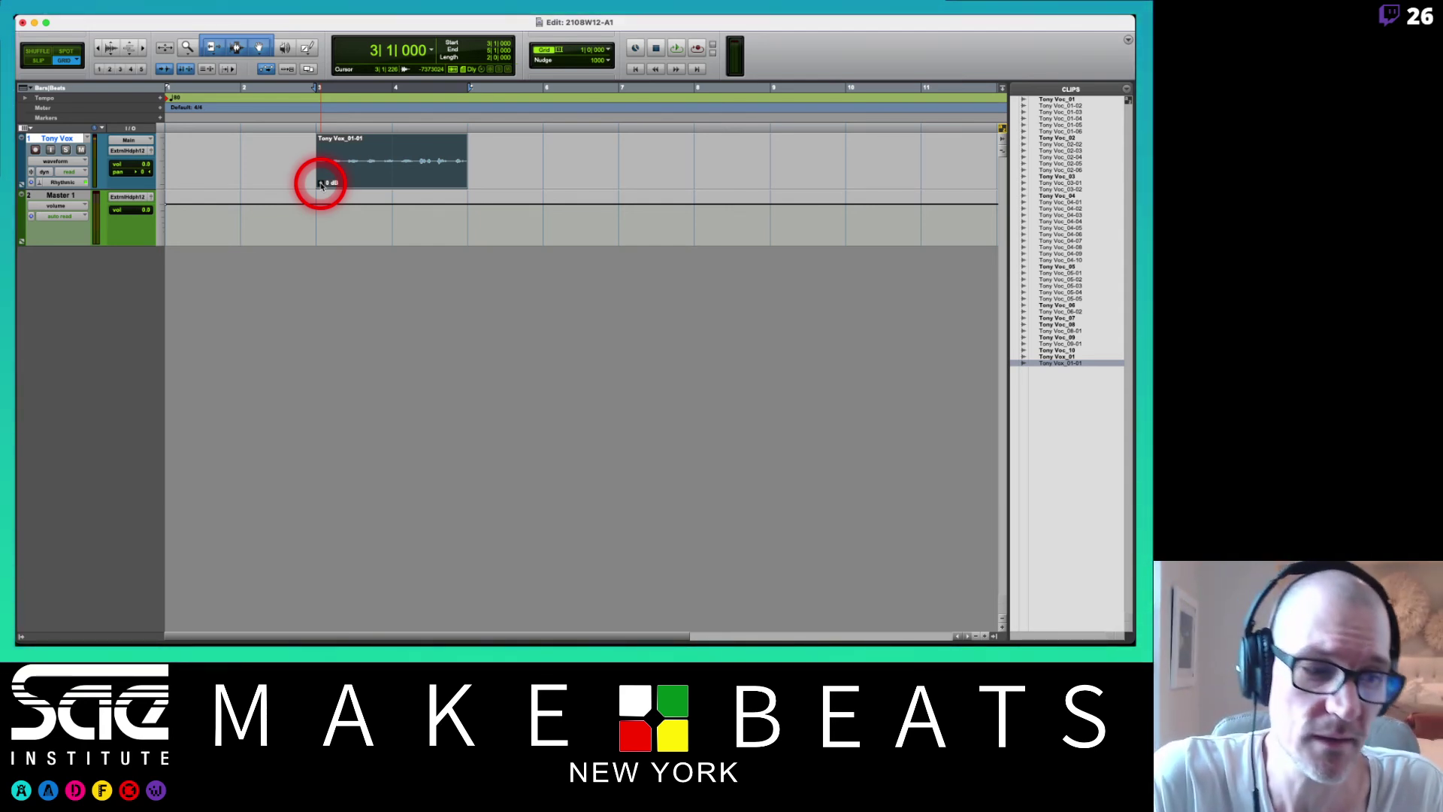
key(space)
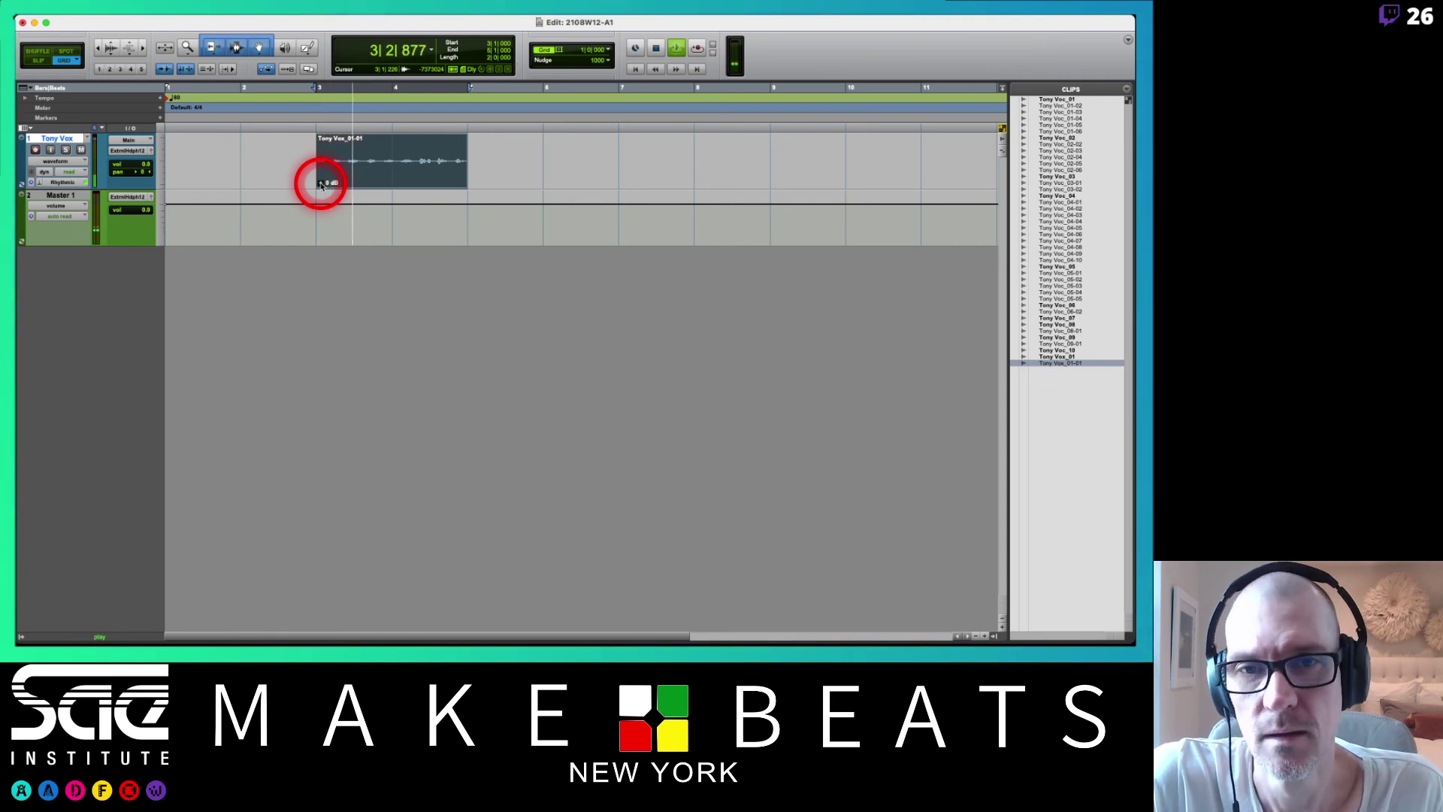
key(space)
- Boost the quiet take's clip gain to about +15.1 dB, play the clip, and reset the gain to 0 dB
click(320, 184)
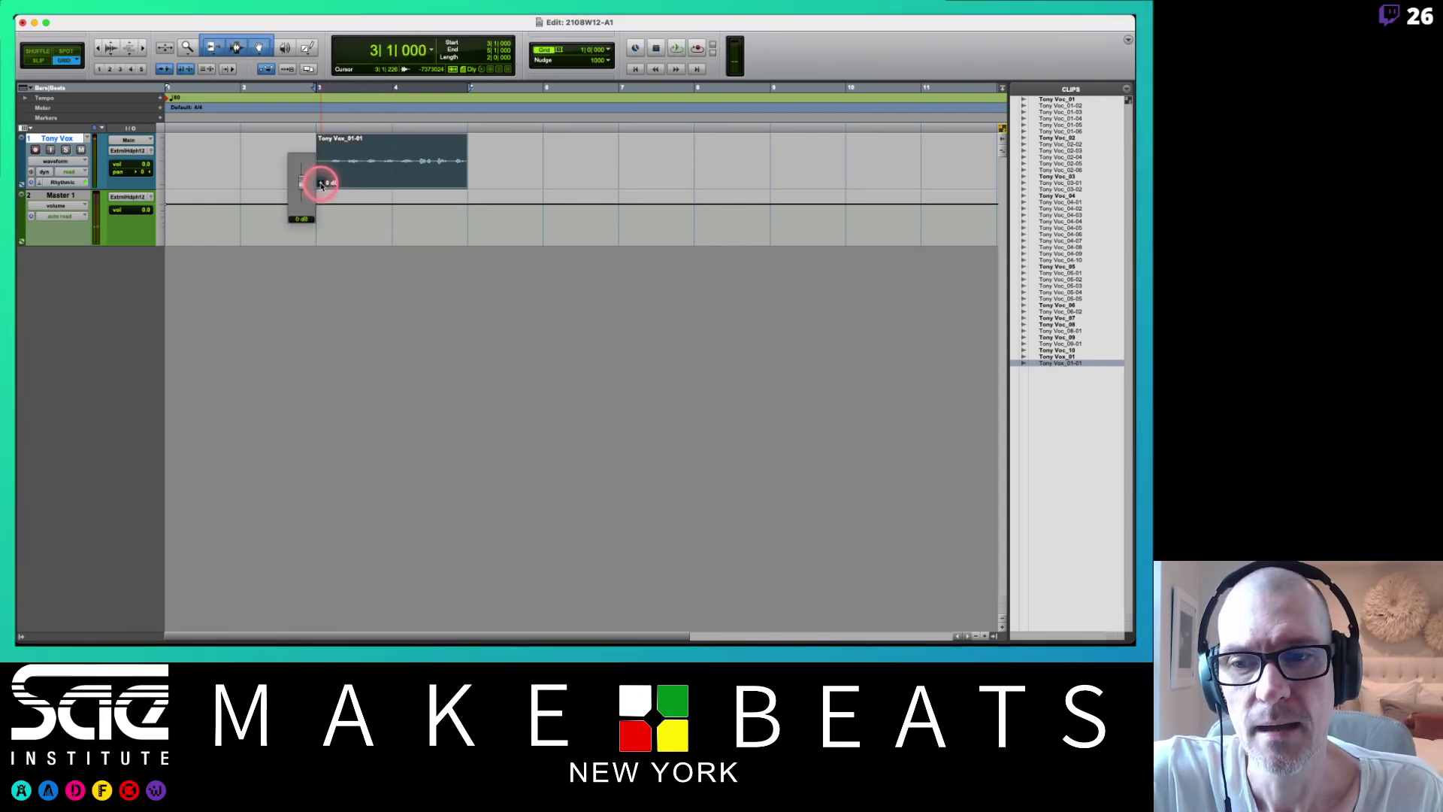
drag(320, 184, 321, 174)
key(space)
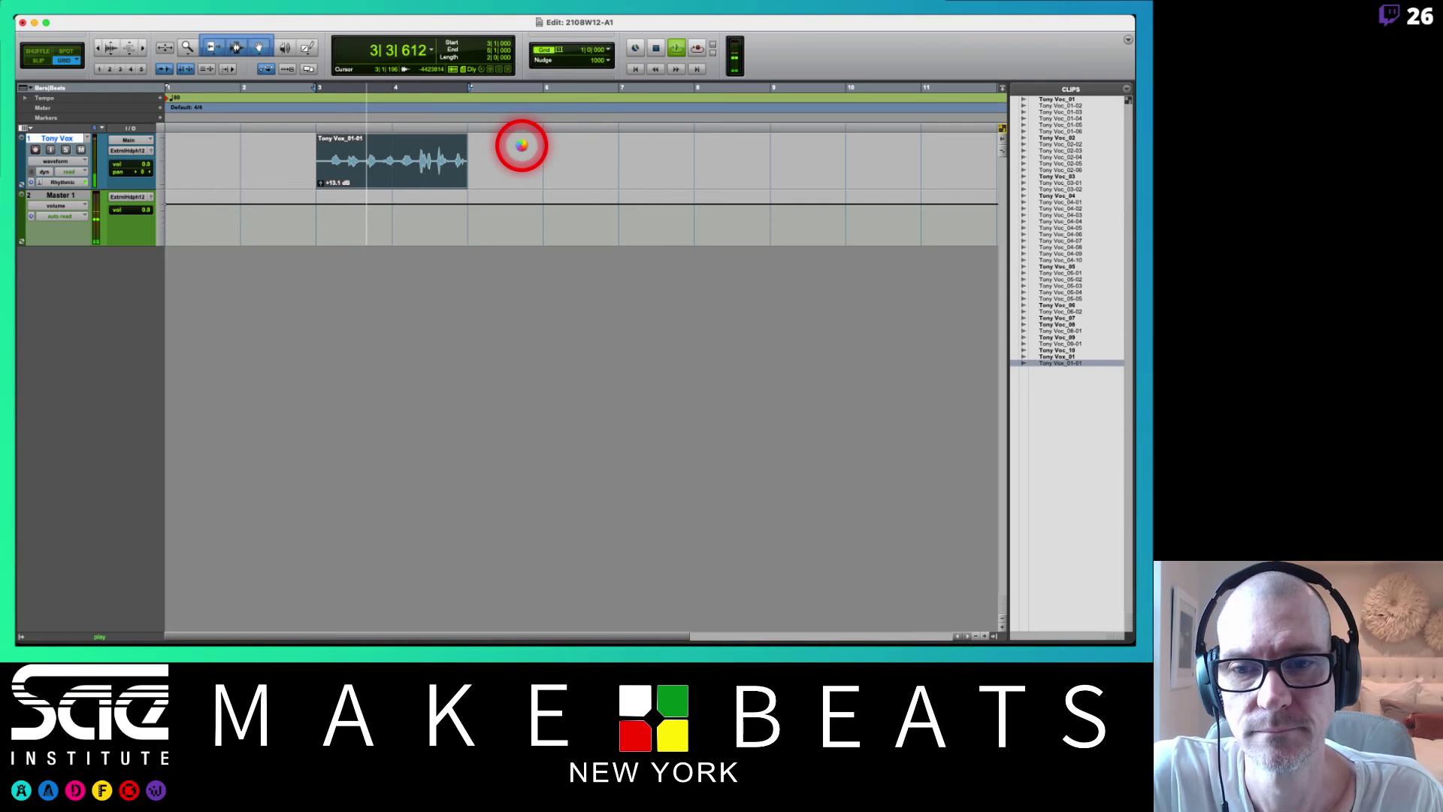
key(space)
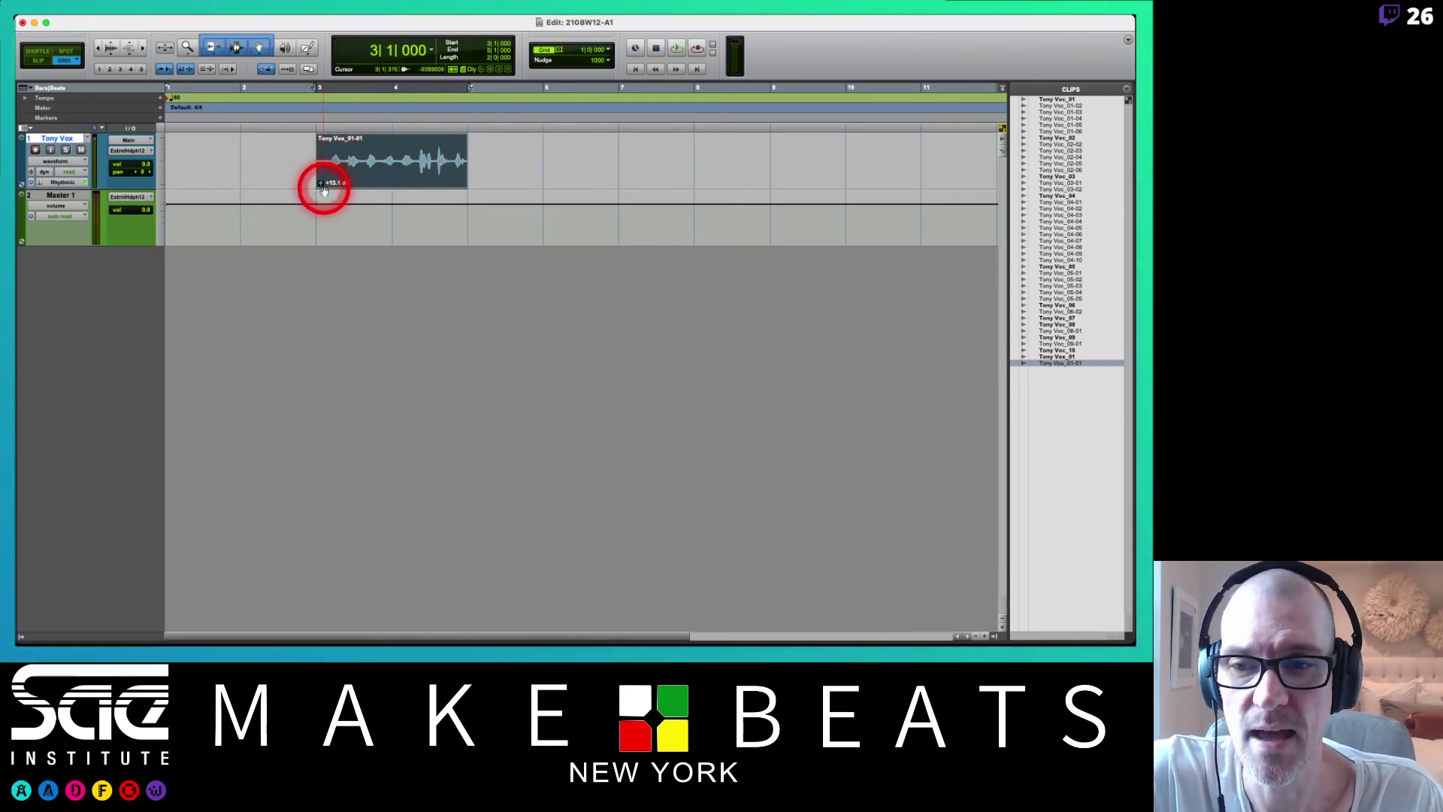
alt+click(324, 188)
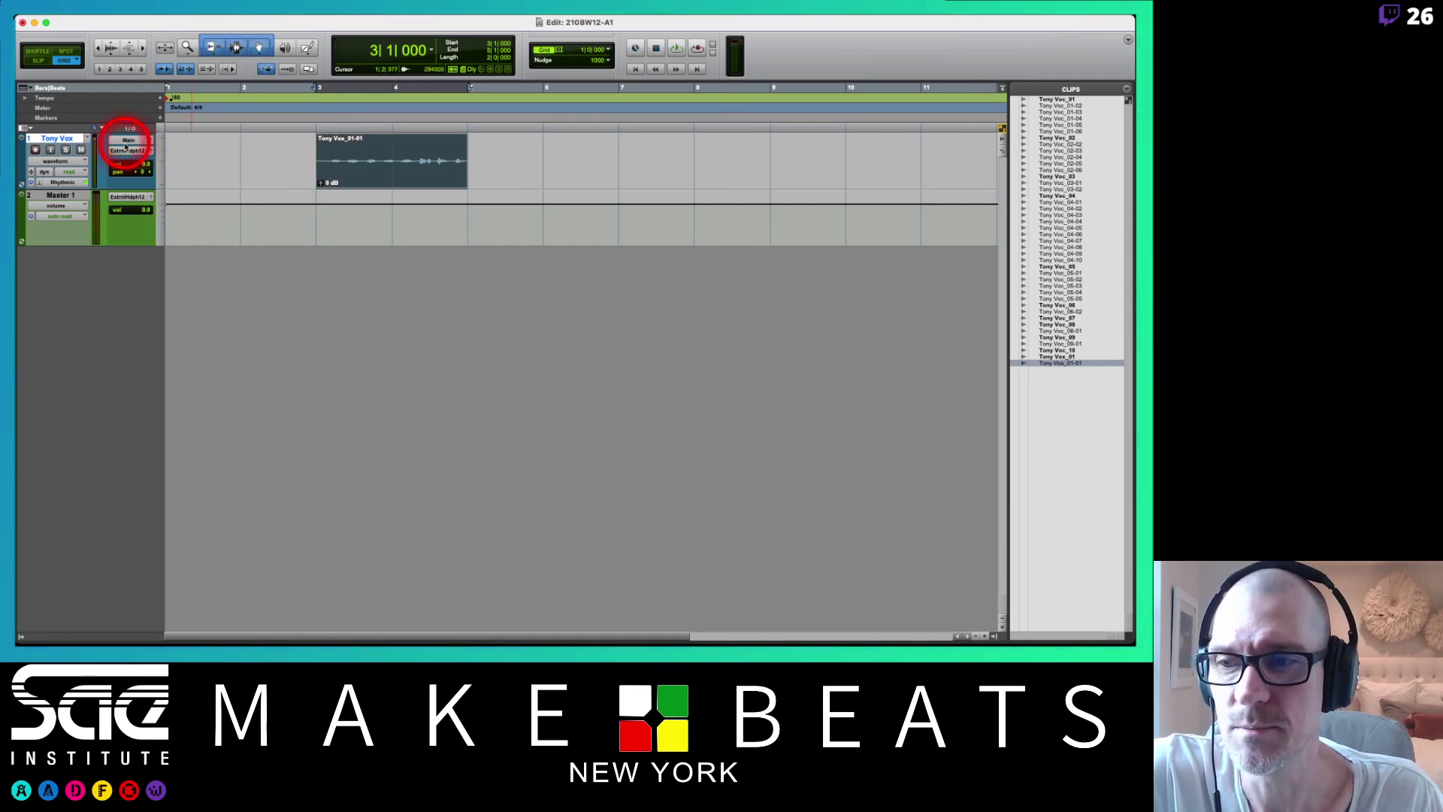
- Delete the quiet take from the vocal track and prepare the track for recording with mute, input monitoring and record enable on
key(Delete)
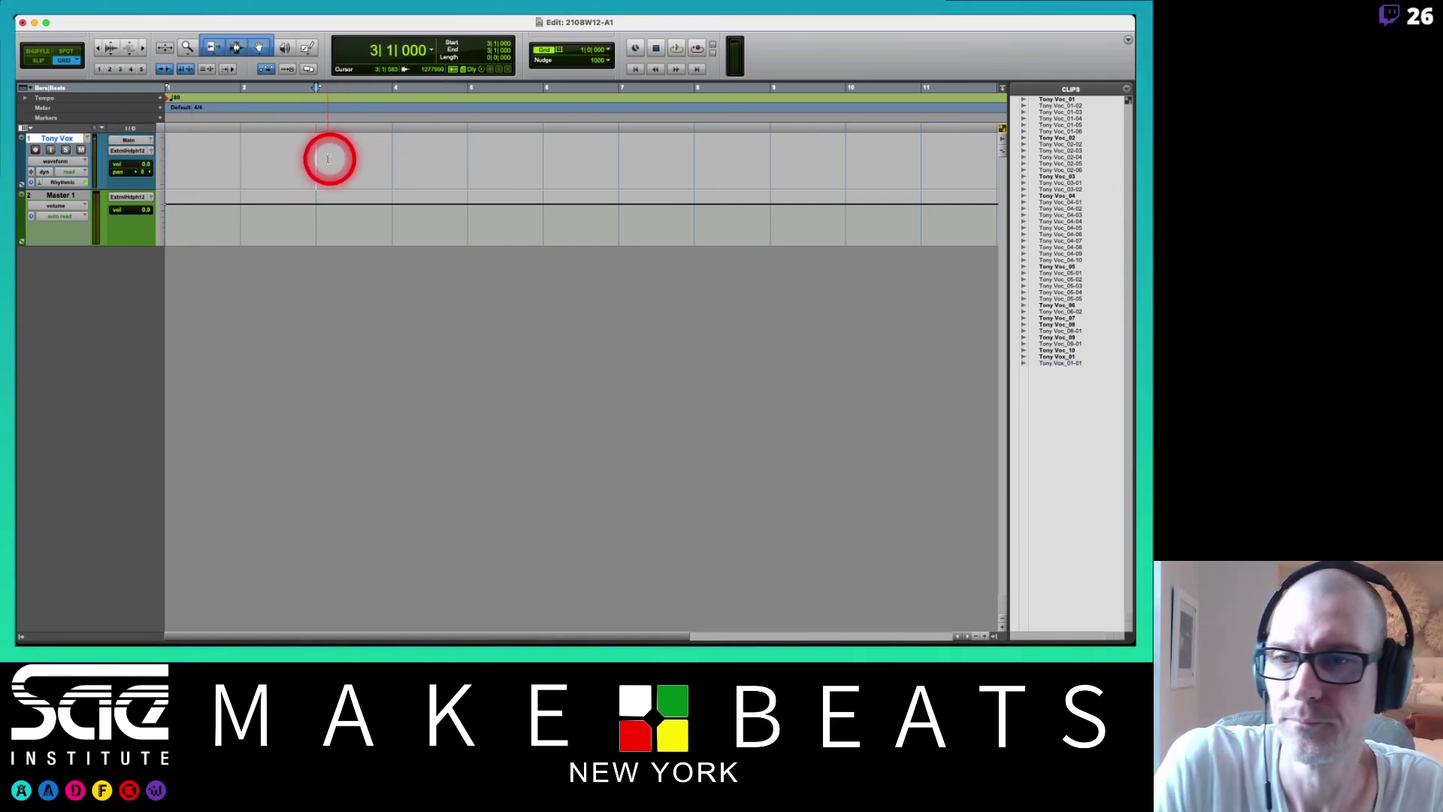
click(81, 150)
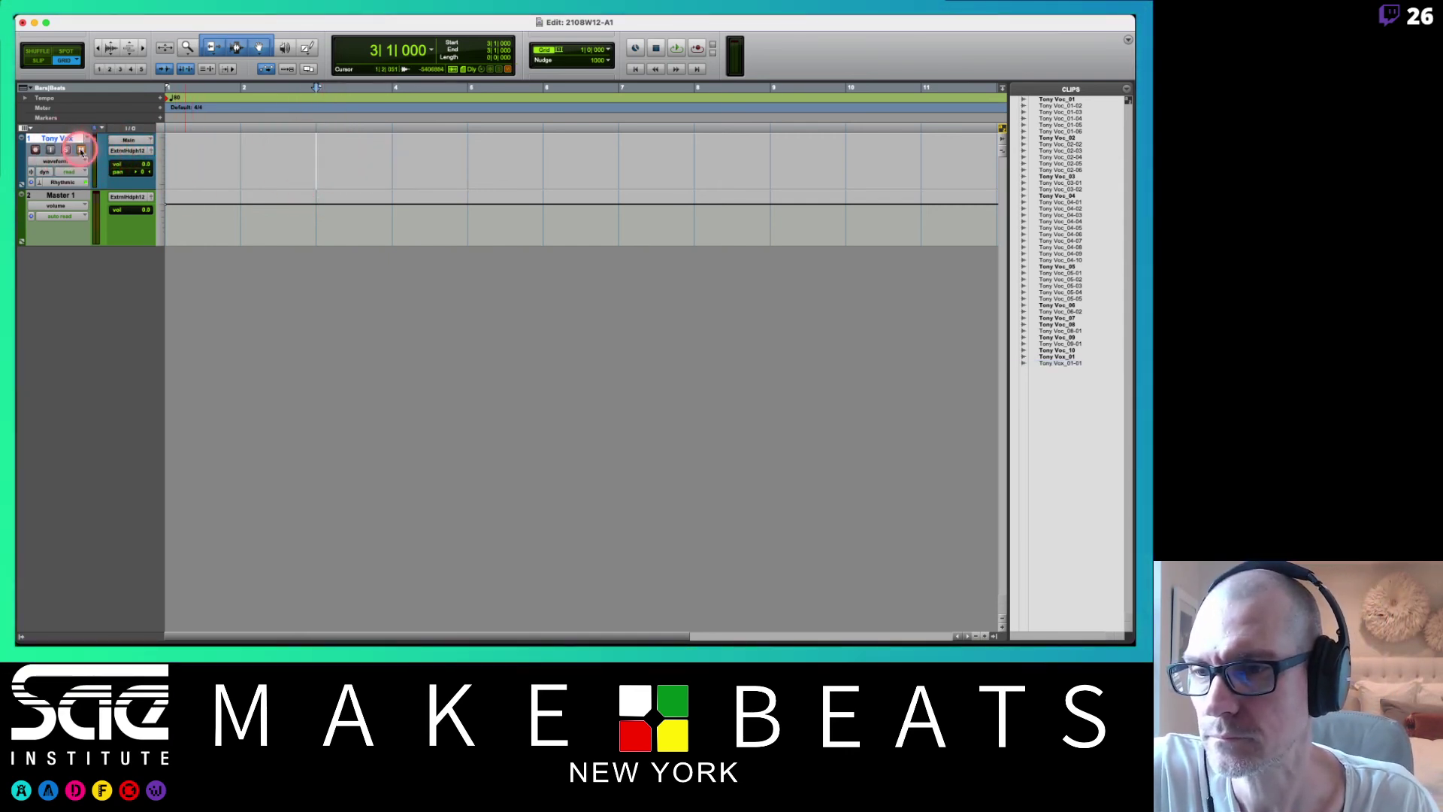
click(50, 149)
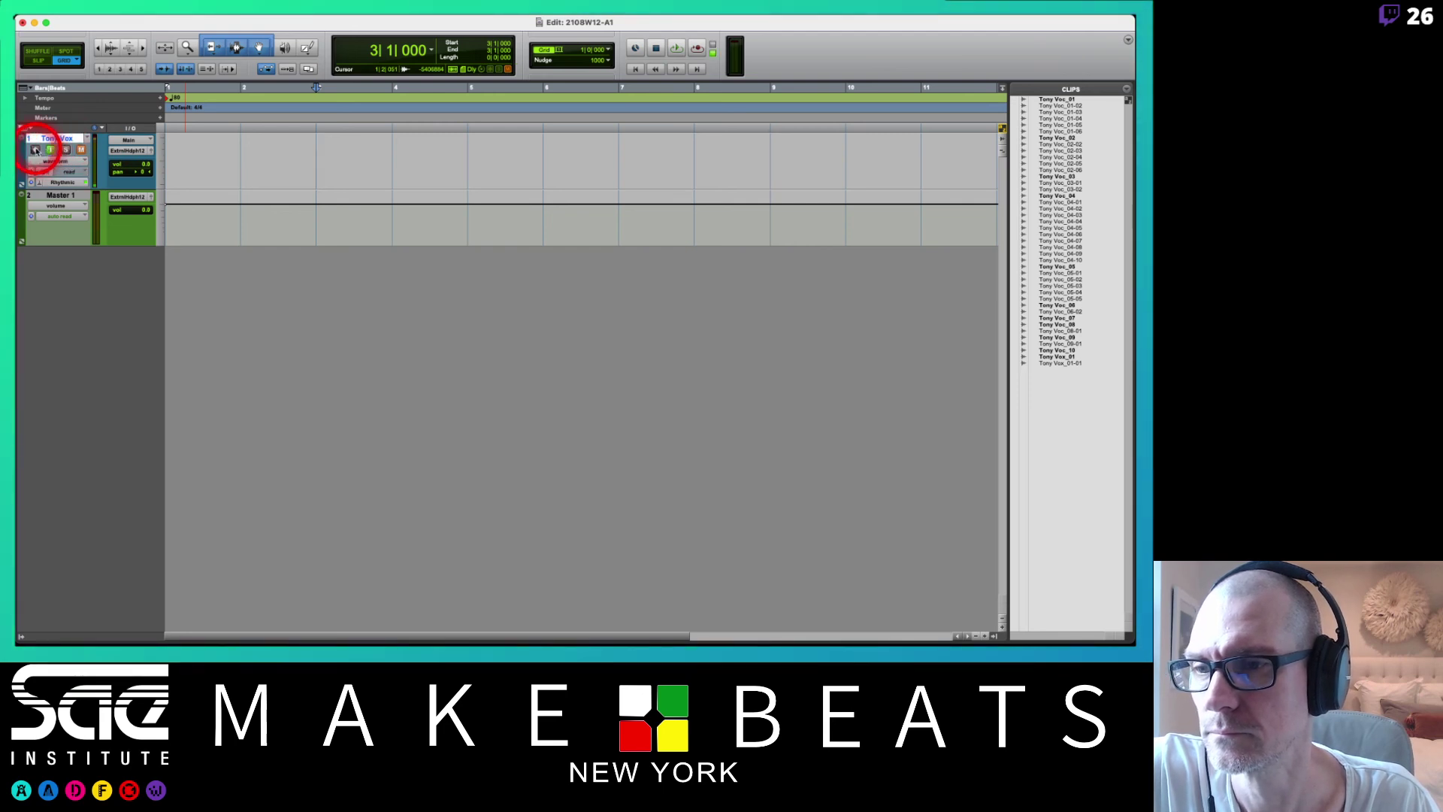
click(210, 164)
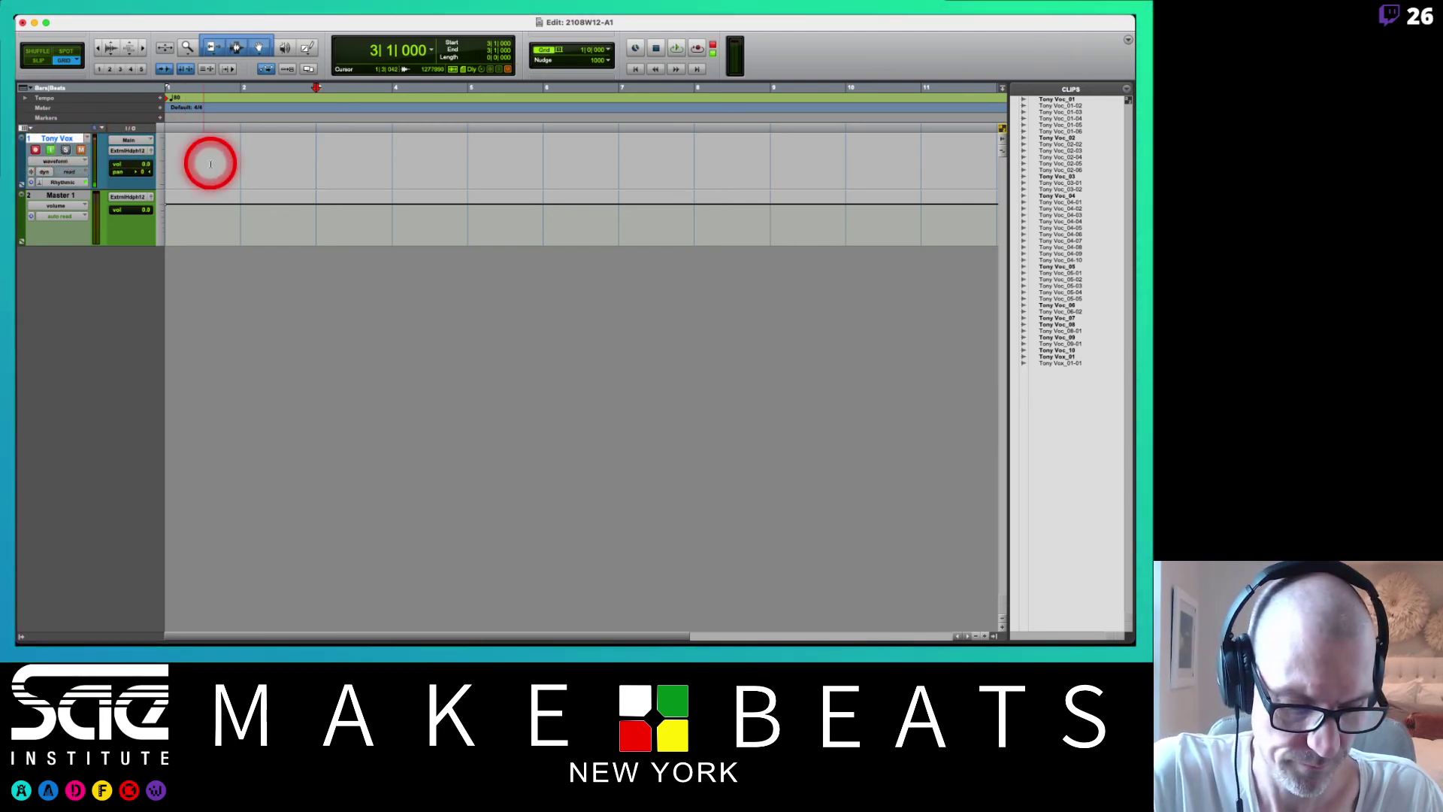
- Record a louder vocal take from bar 3, then disarm and unmute the track and play the take back
key(super+space)
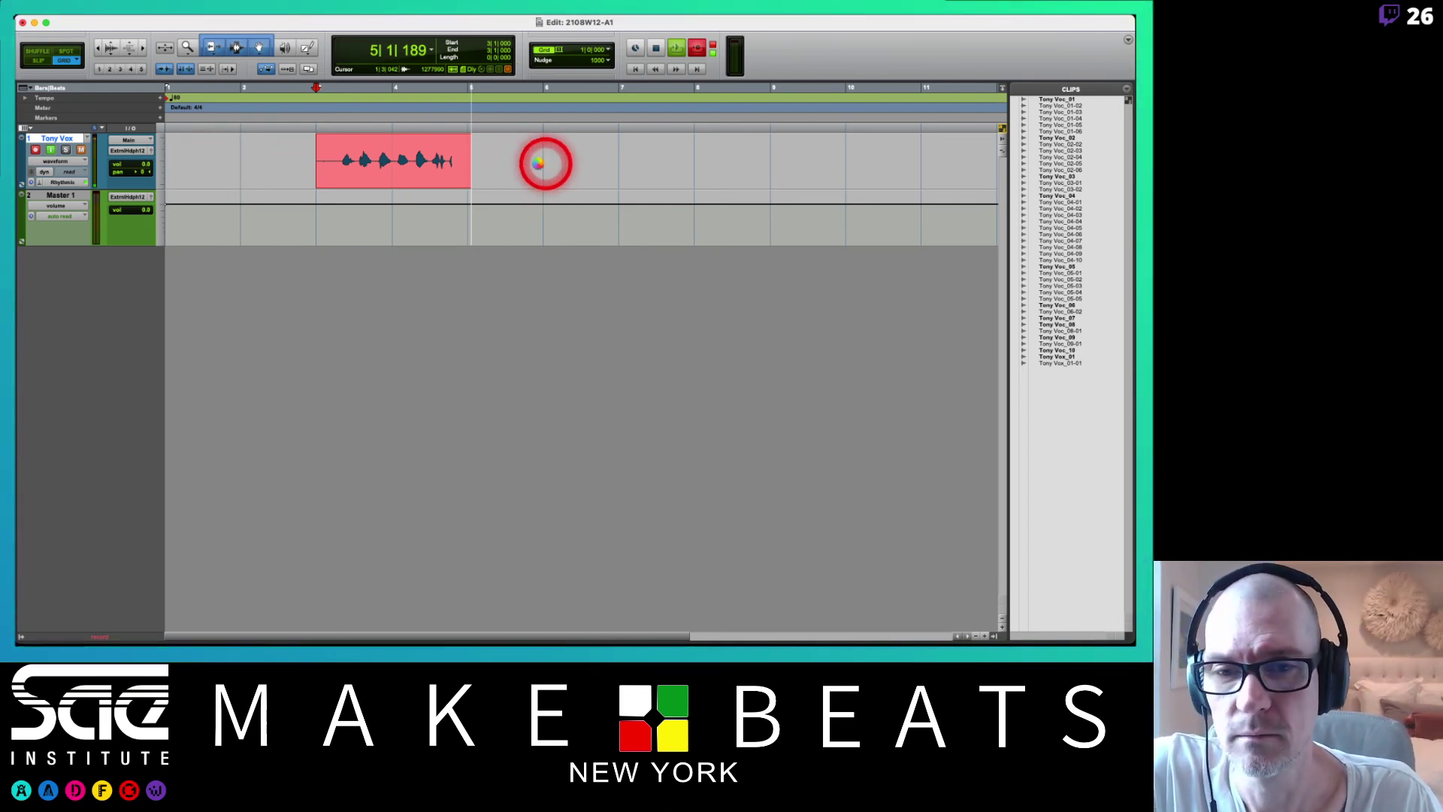
key(space)
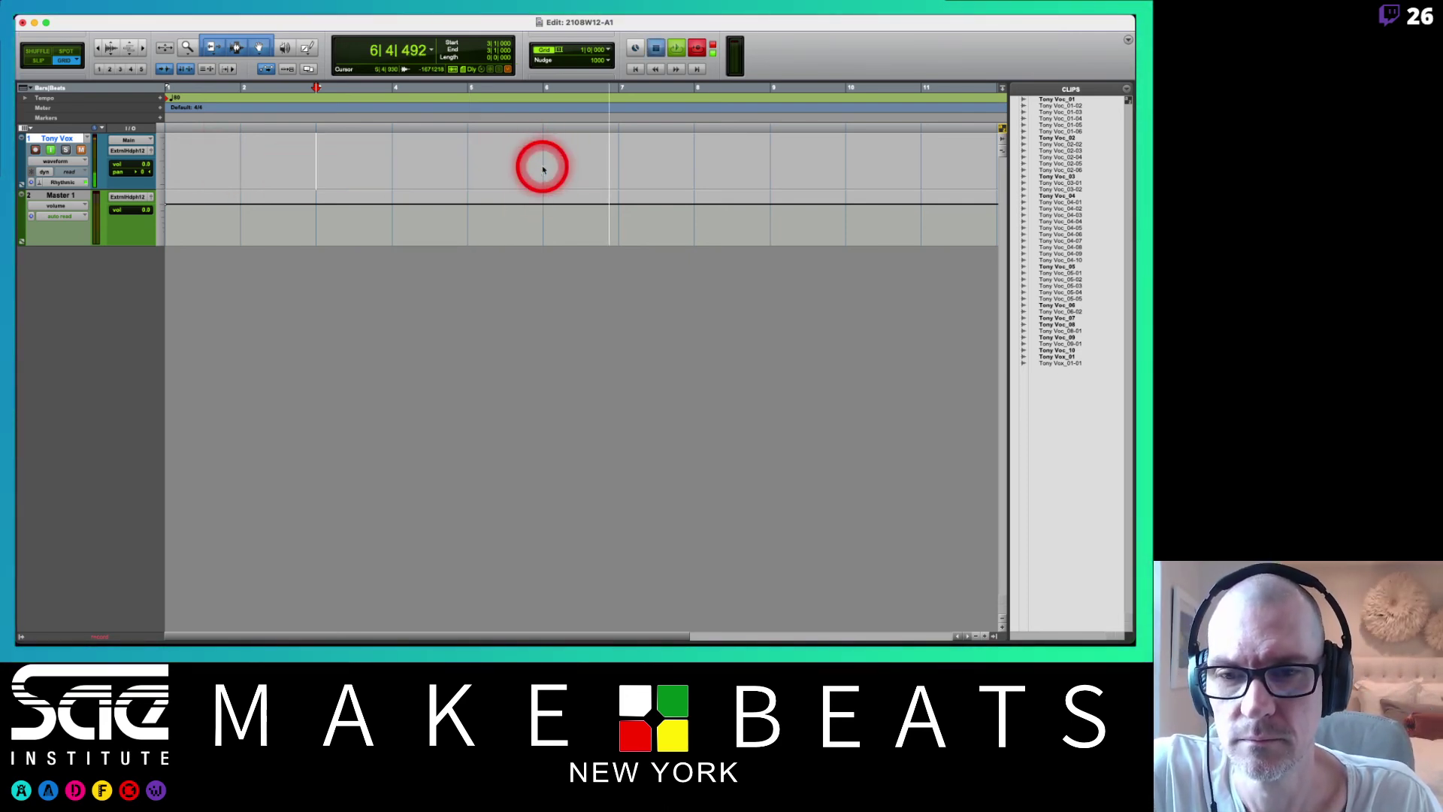
click(35, 149)
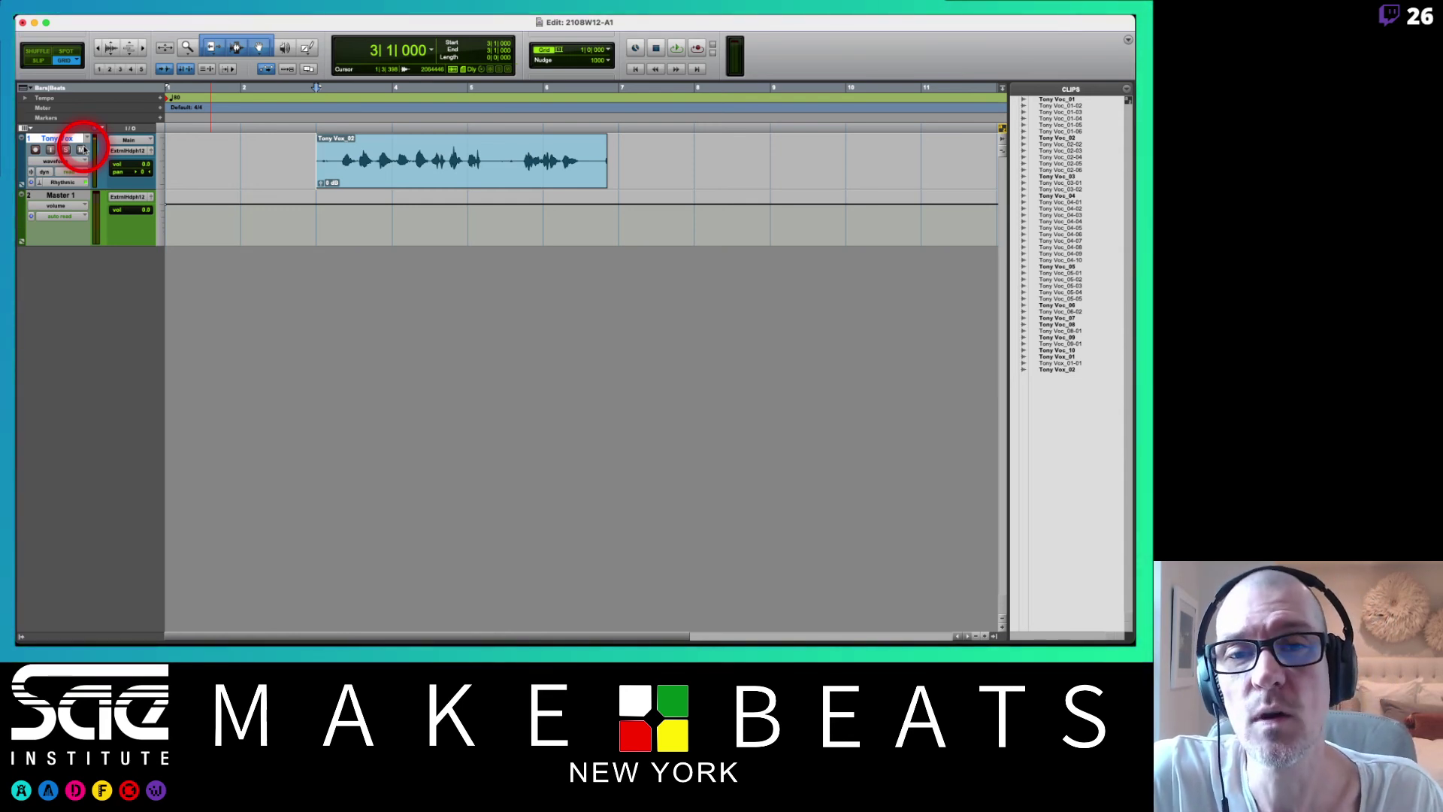
key(space)
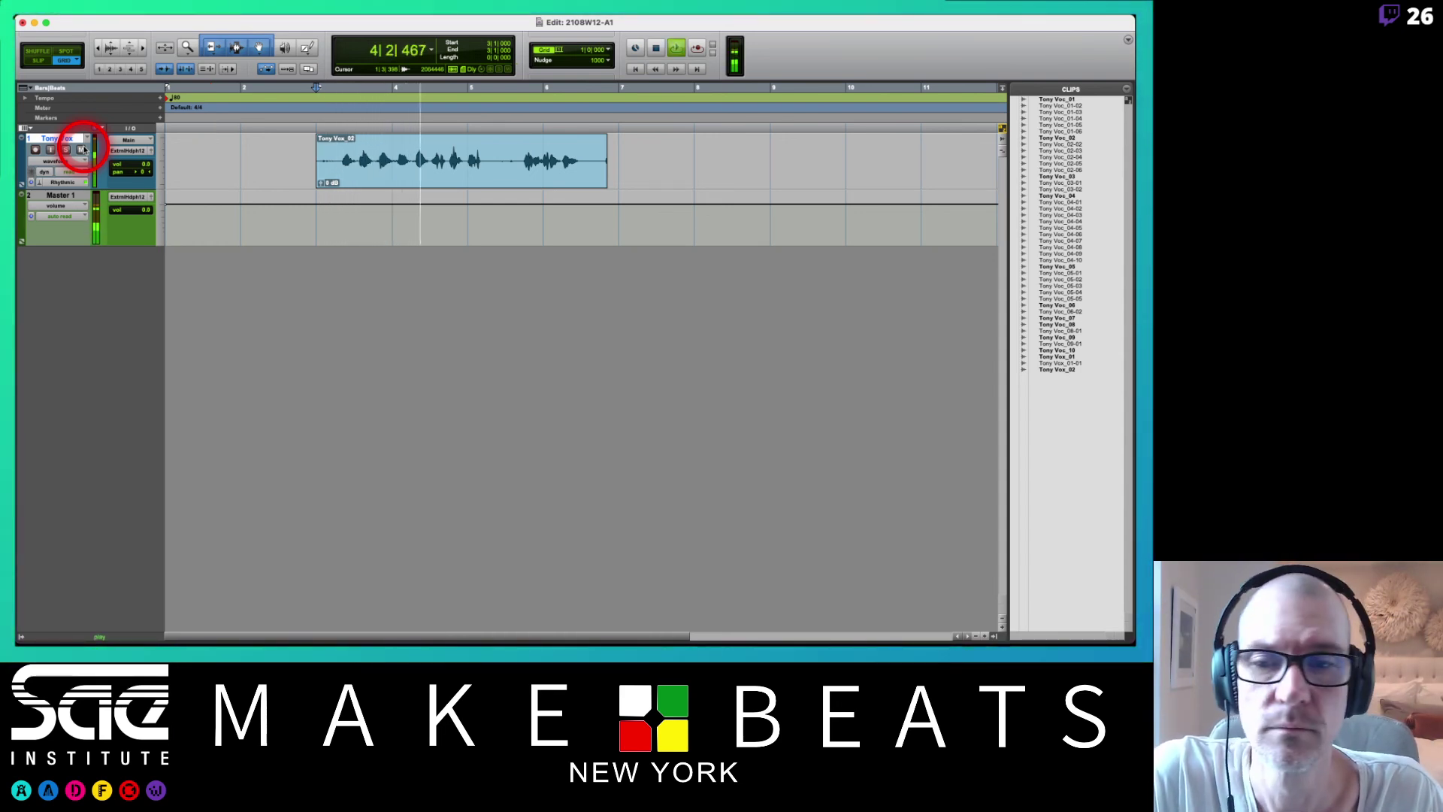
- Delete the end of the louder take from shortly after bar 5 beat 2 onward
drag(619, 157, 493, 160)
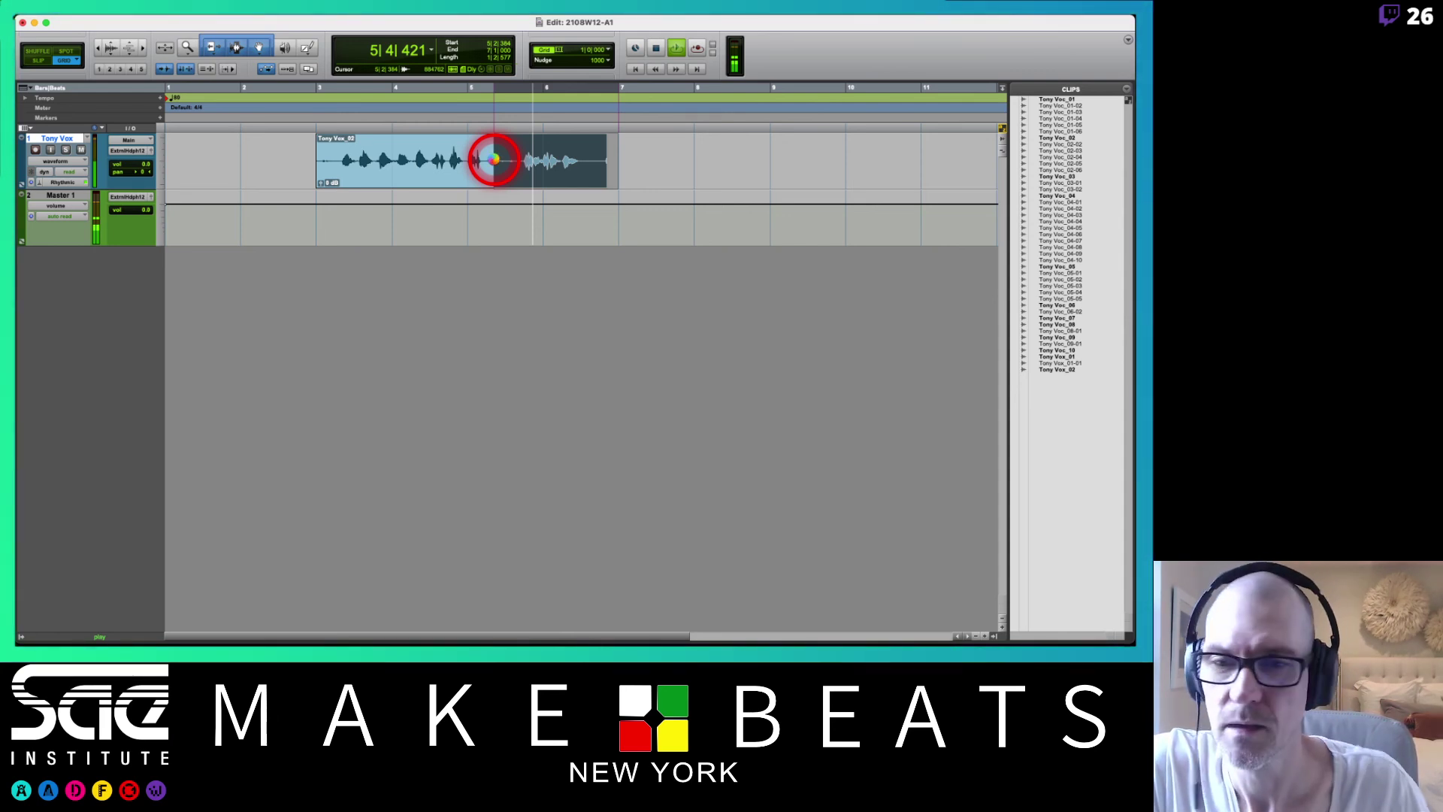
key(Delete)
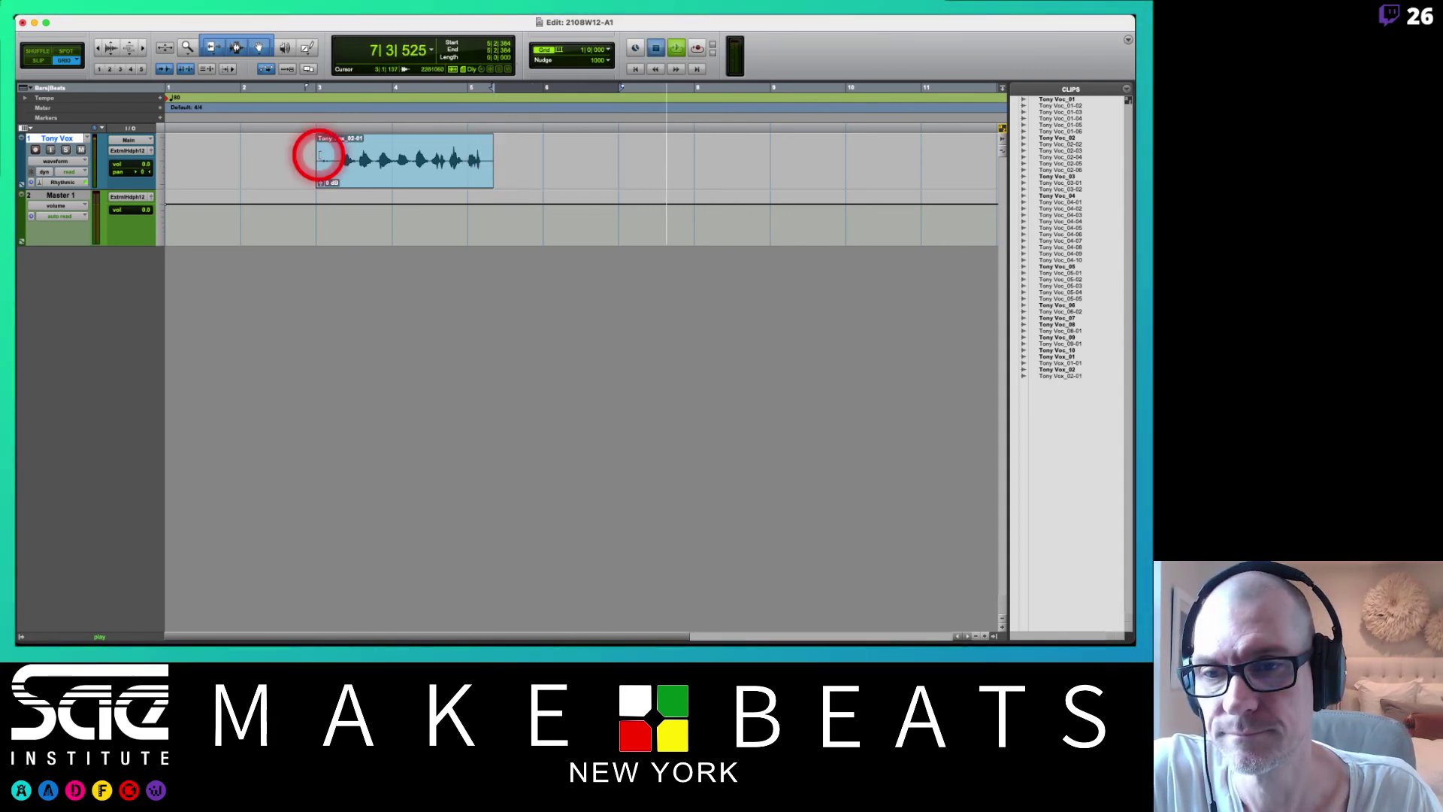
click(308, 160)
click(319, 158)
- In Slip mode, trim the silence off the start of the louder take and play it from about bar 3 beat 2
key(space)
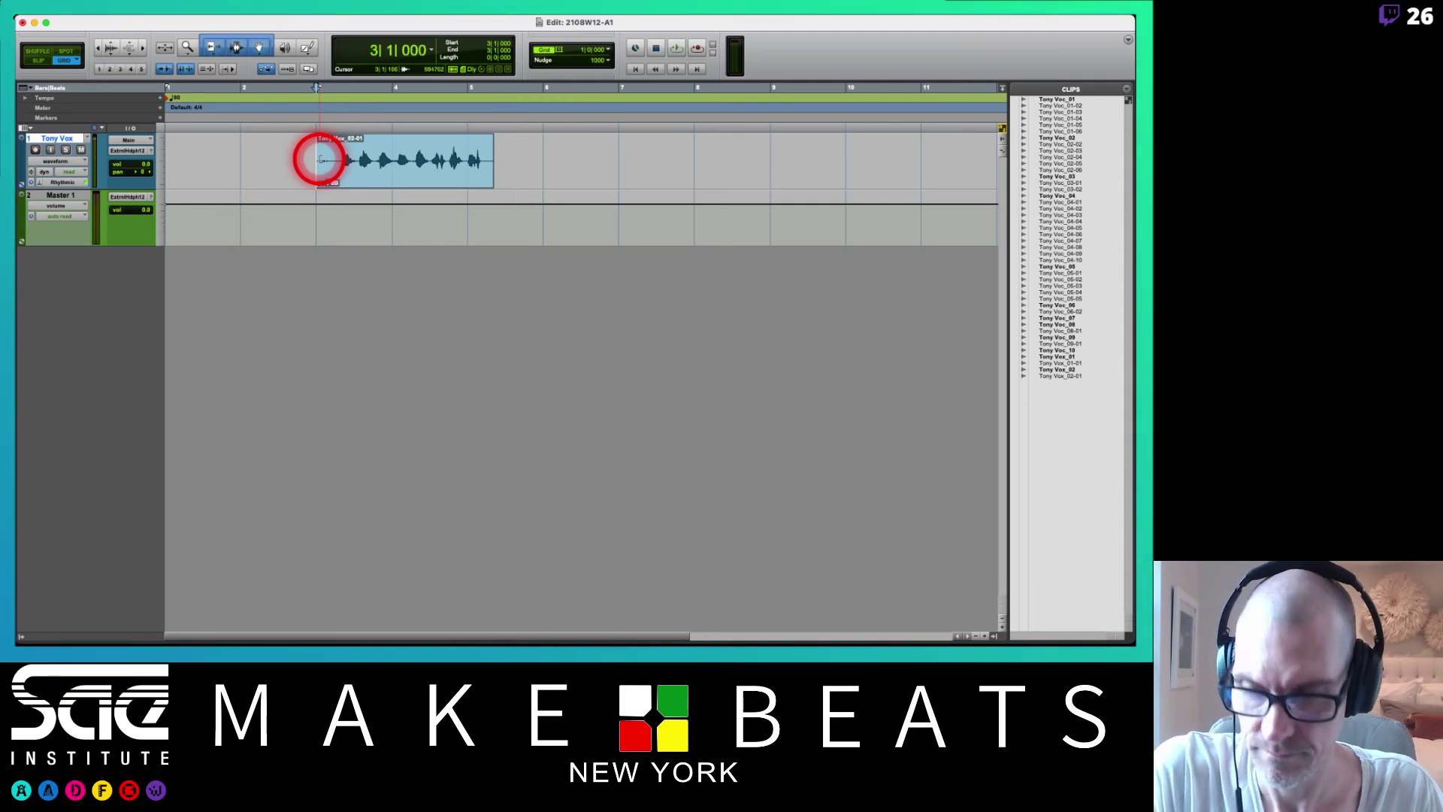
drag(320, 159, 336, 159)
click(336, 159)
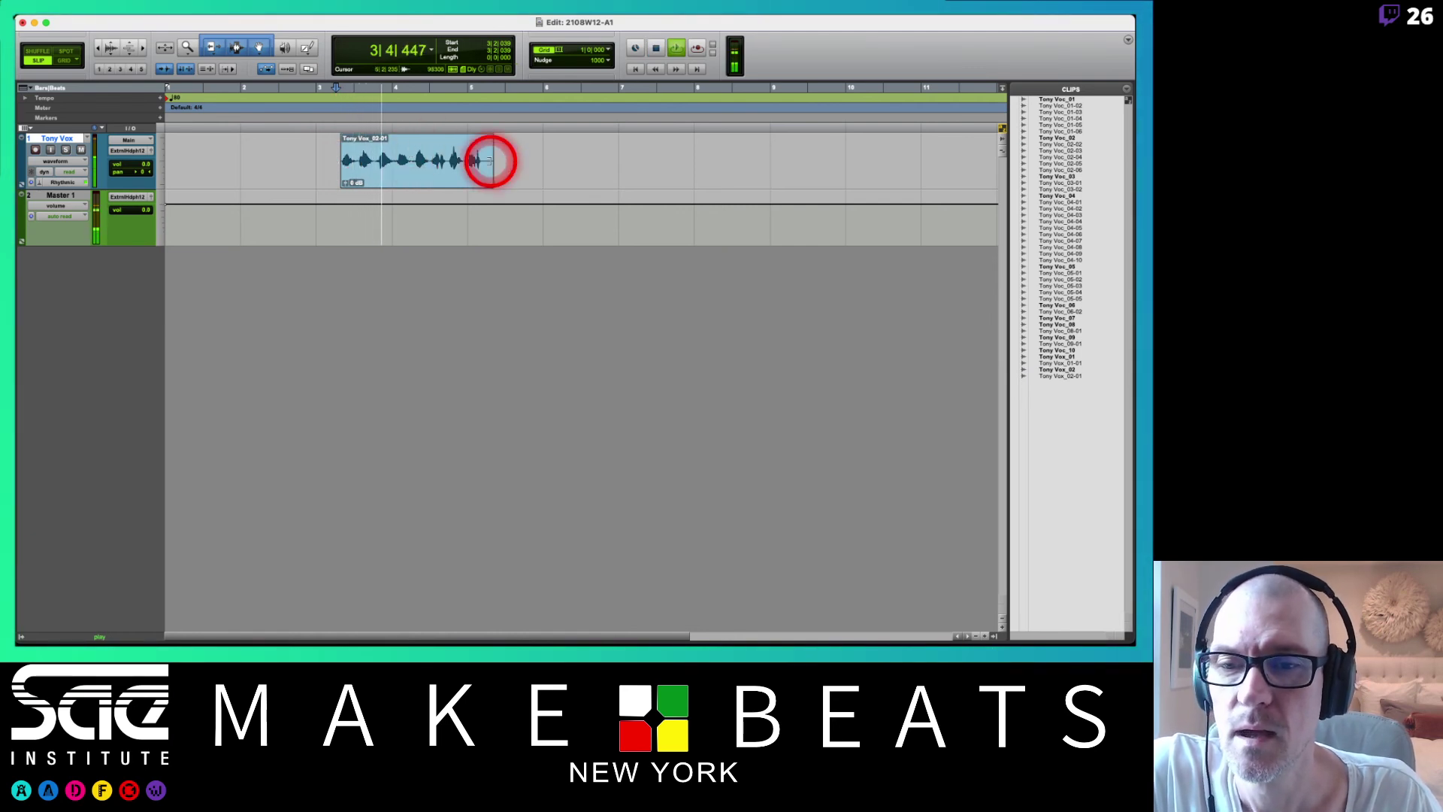
key(space)
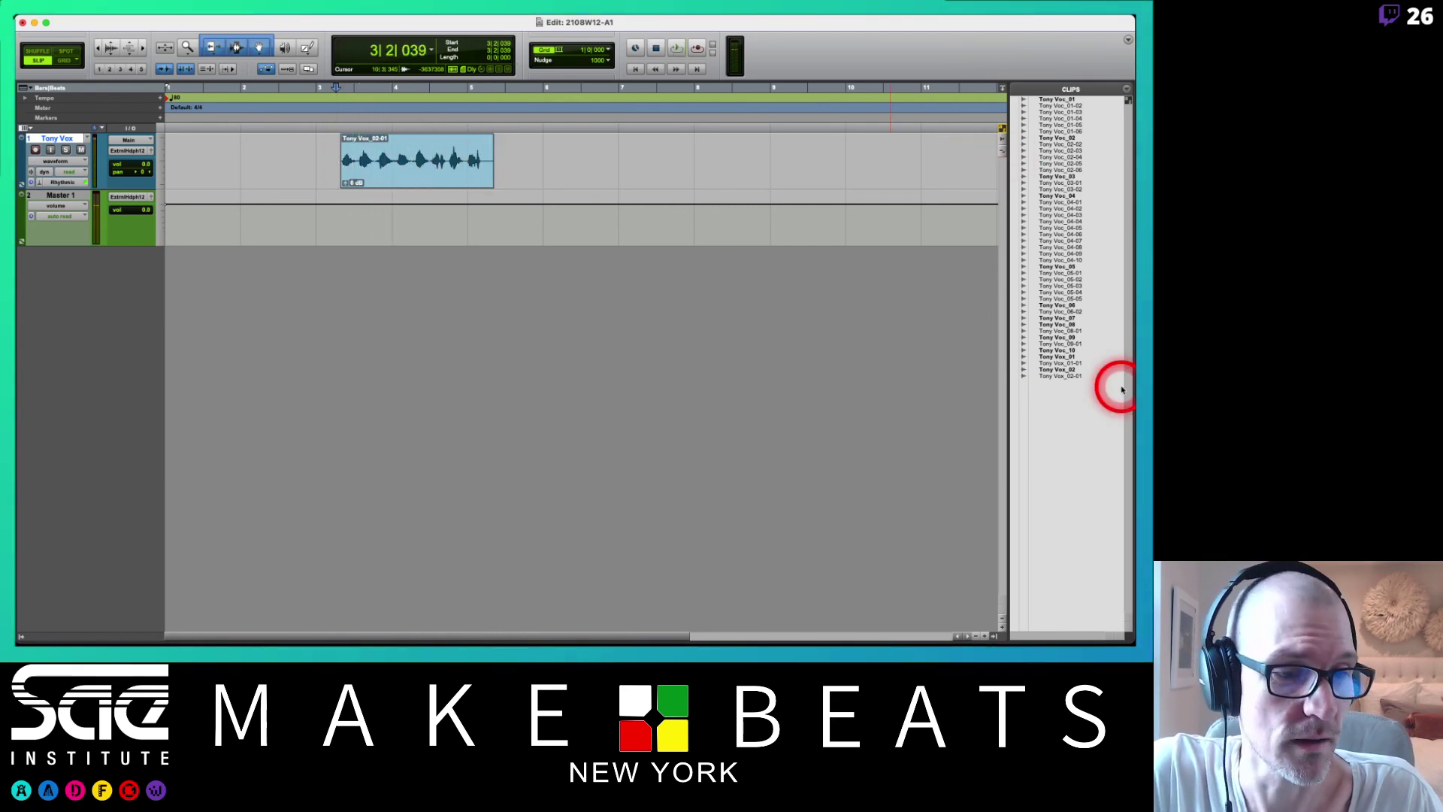
- Place the earlier quiet take from the Clips list on the vocal track just after bar 6 and trim its end to about bar 8
drag(798, 268, 559, 161)
click(699, 162)
drag(698, 161, 689, 160)
click(548, 192)
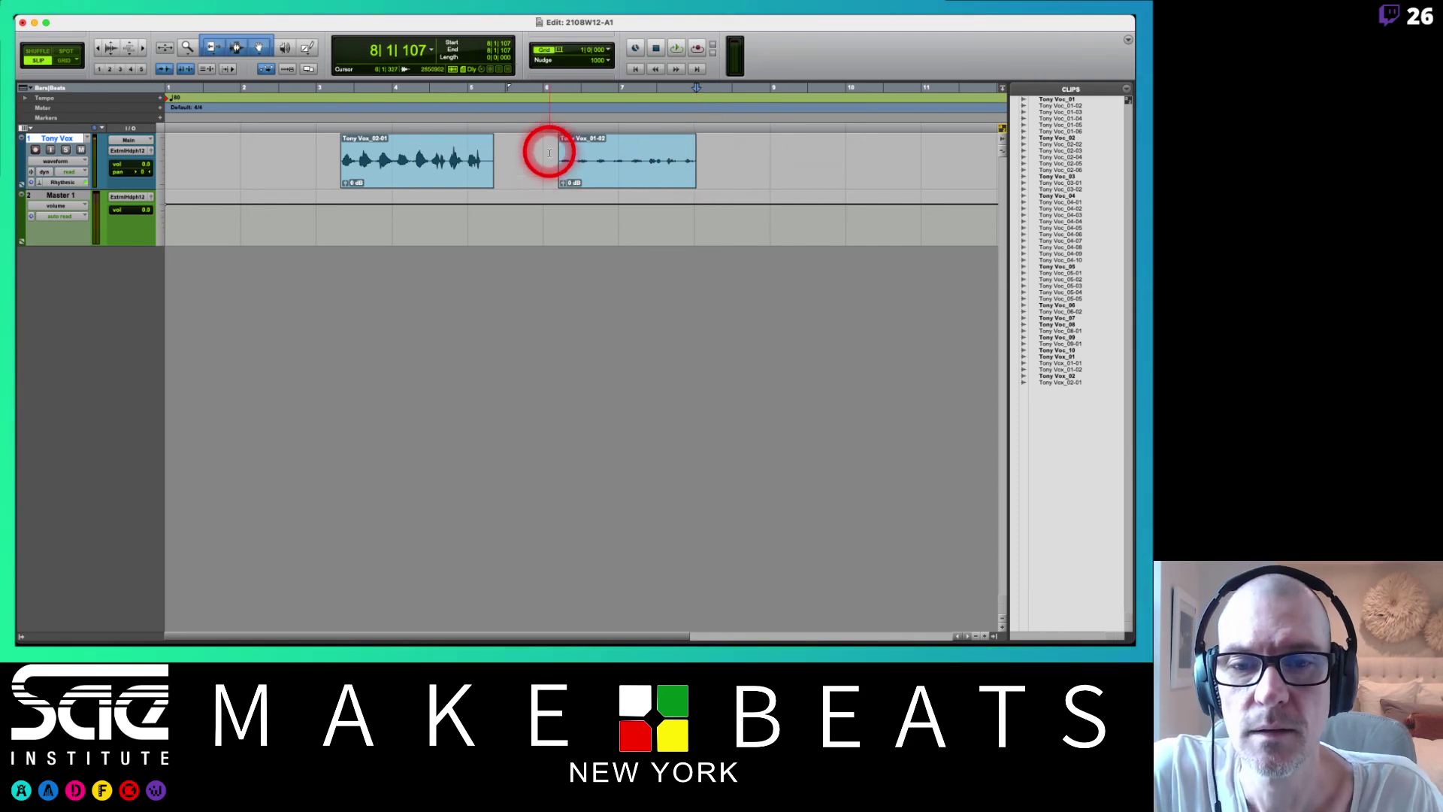
- Play the quiet take from just after bar 6 and the louder take from about bar 3 beat 2 to compare their levels
click(549, 153)
key(space)
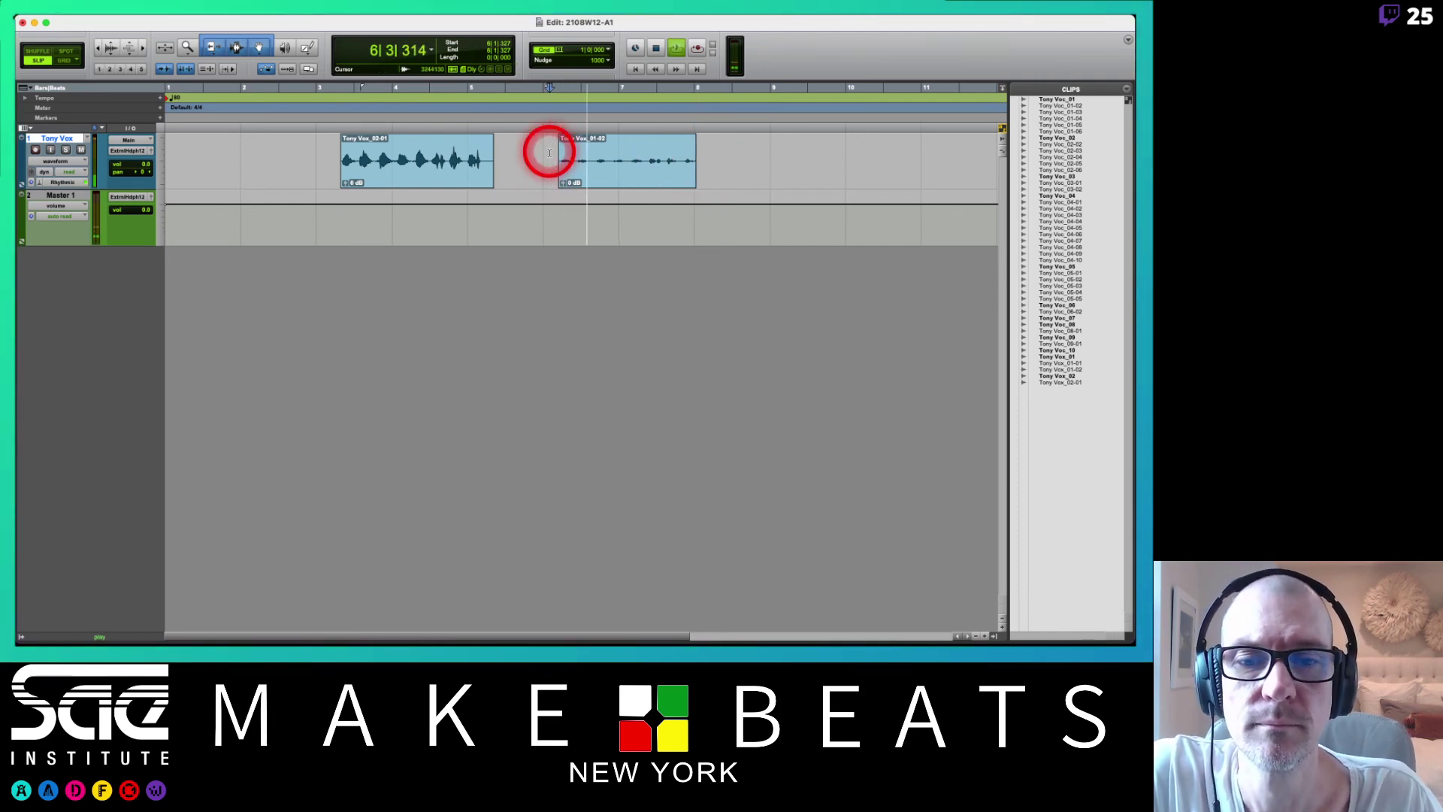
click(336, 158)
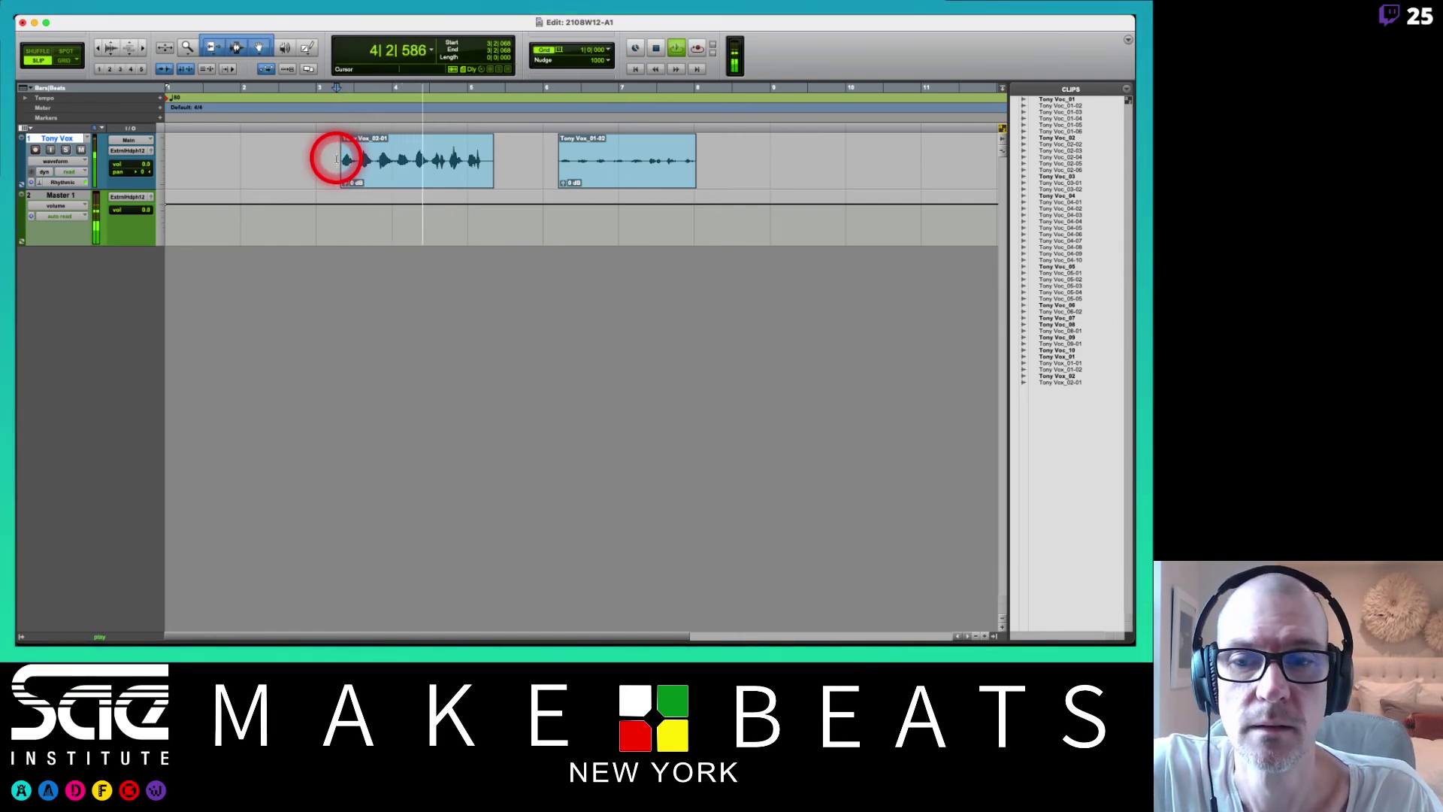
key(space)
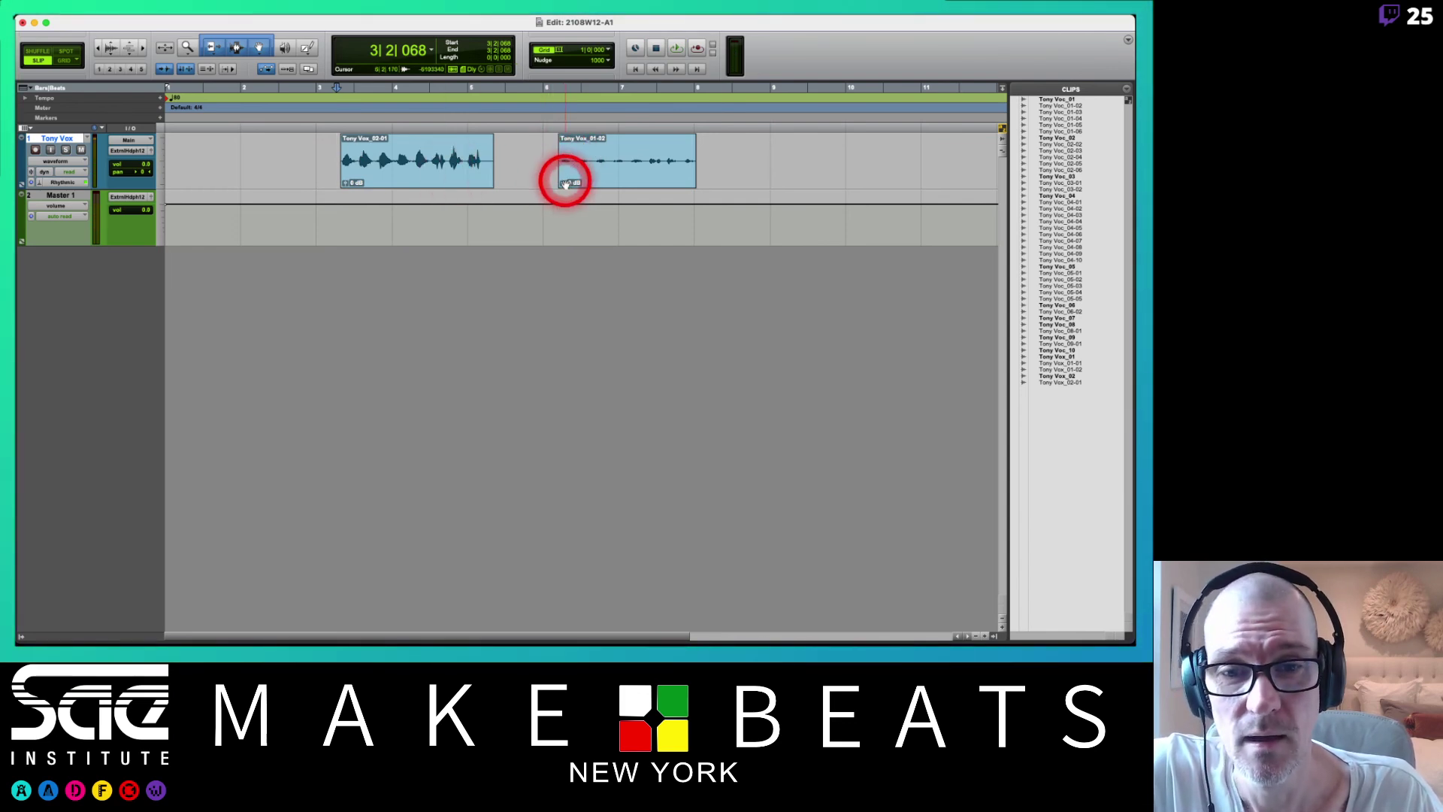
- Raise the clip gain of the quiet take until its waveform is about as tall as the louder take's, and play it back
drag(564, 183, 557, 167)
click(554, 156)
key(space)
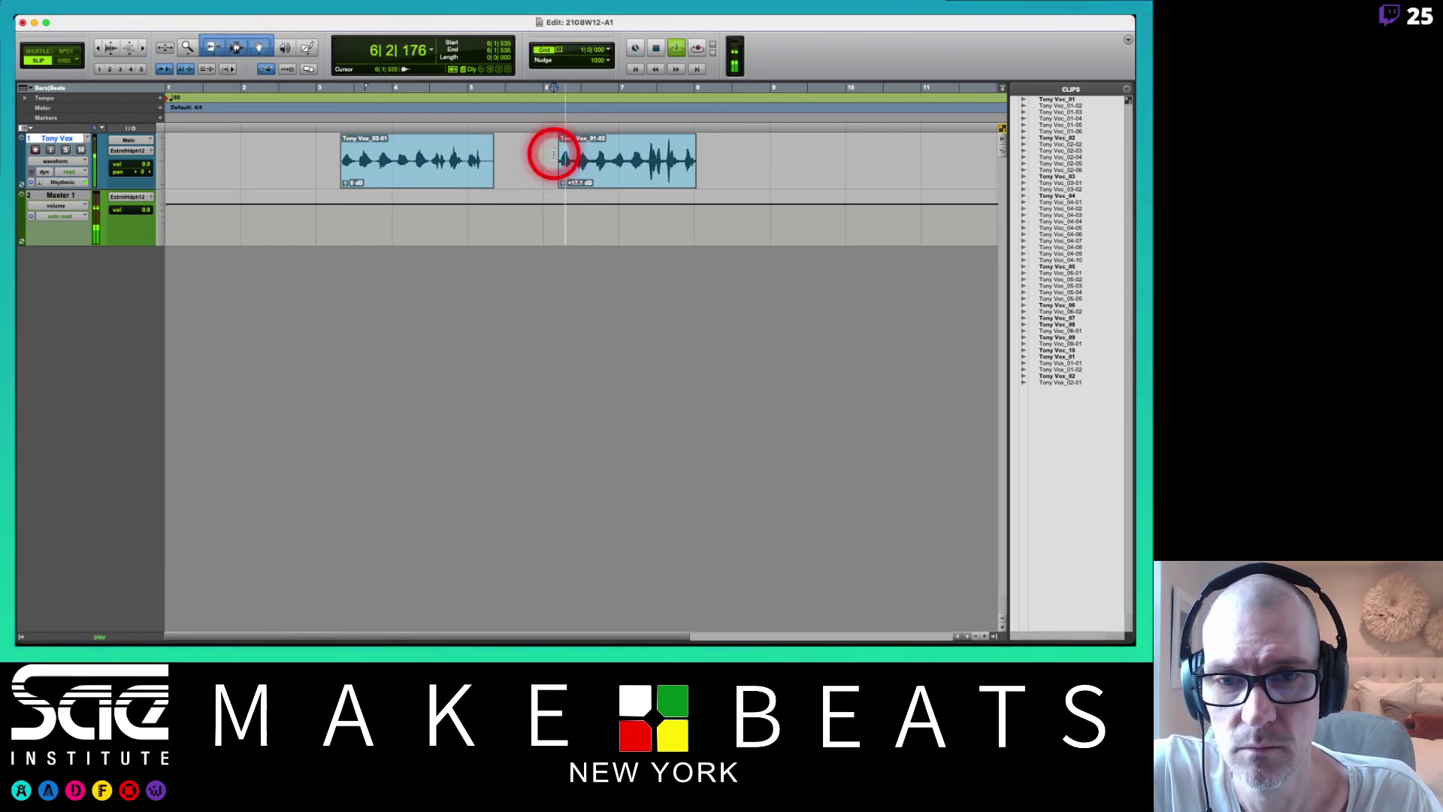
key(space)
- Alternate playback between the louder take near bar 3 and the gain-boosted take near bar 6 to compare their background noise
click(334, 156)
key(space)
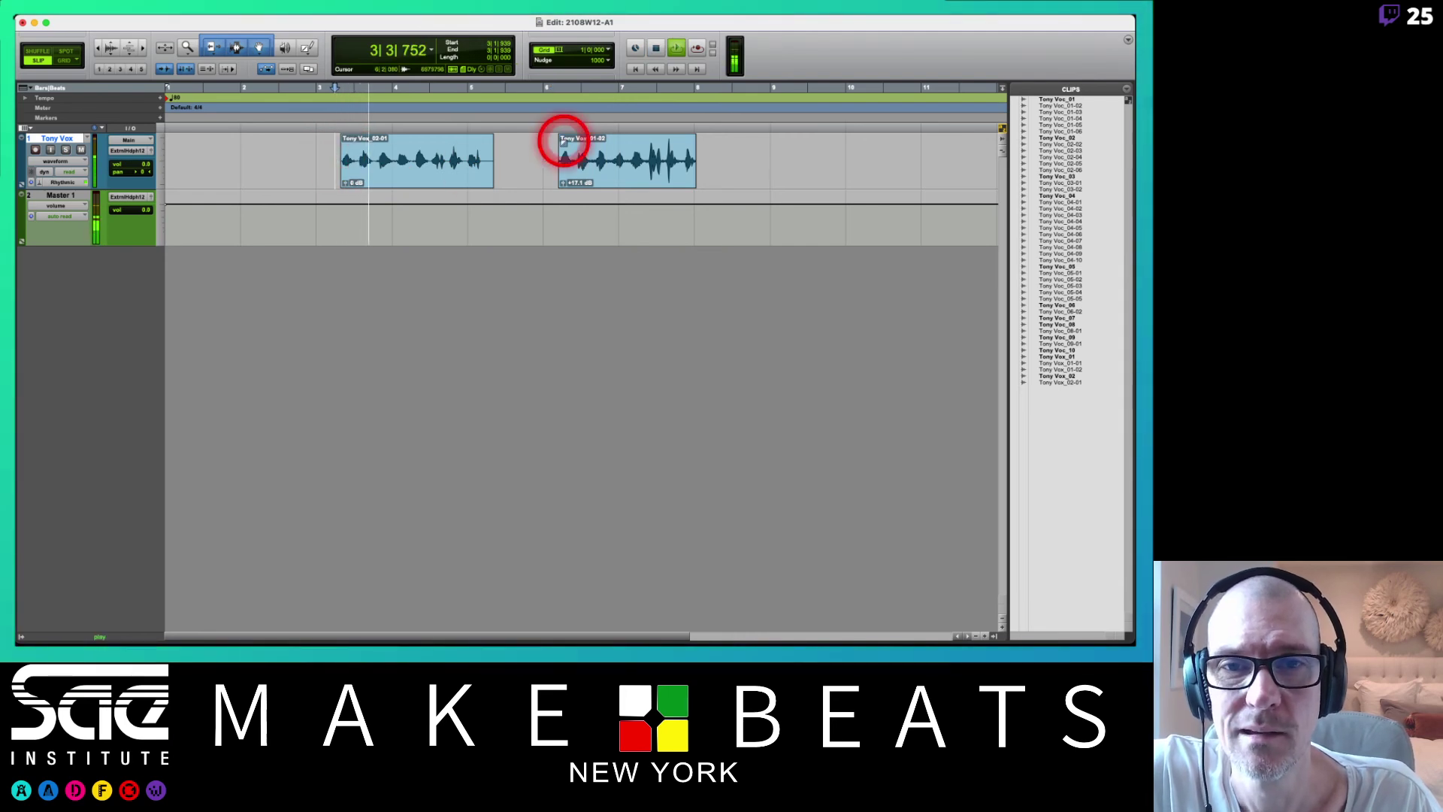
key(space)
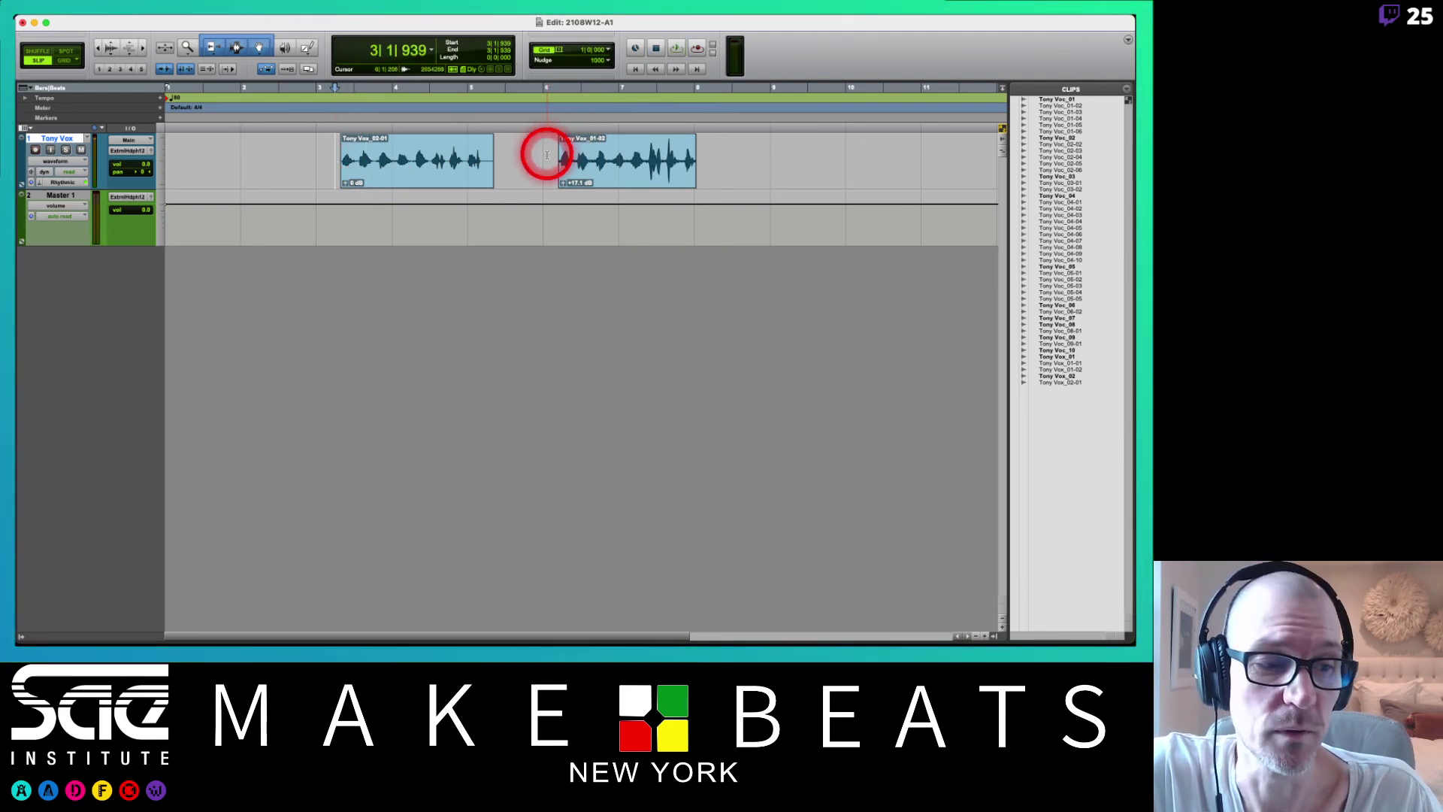
click(547, 155)
key(space)
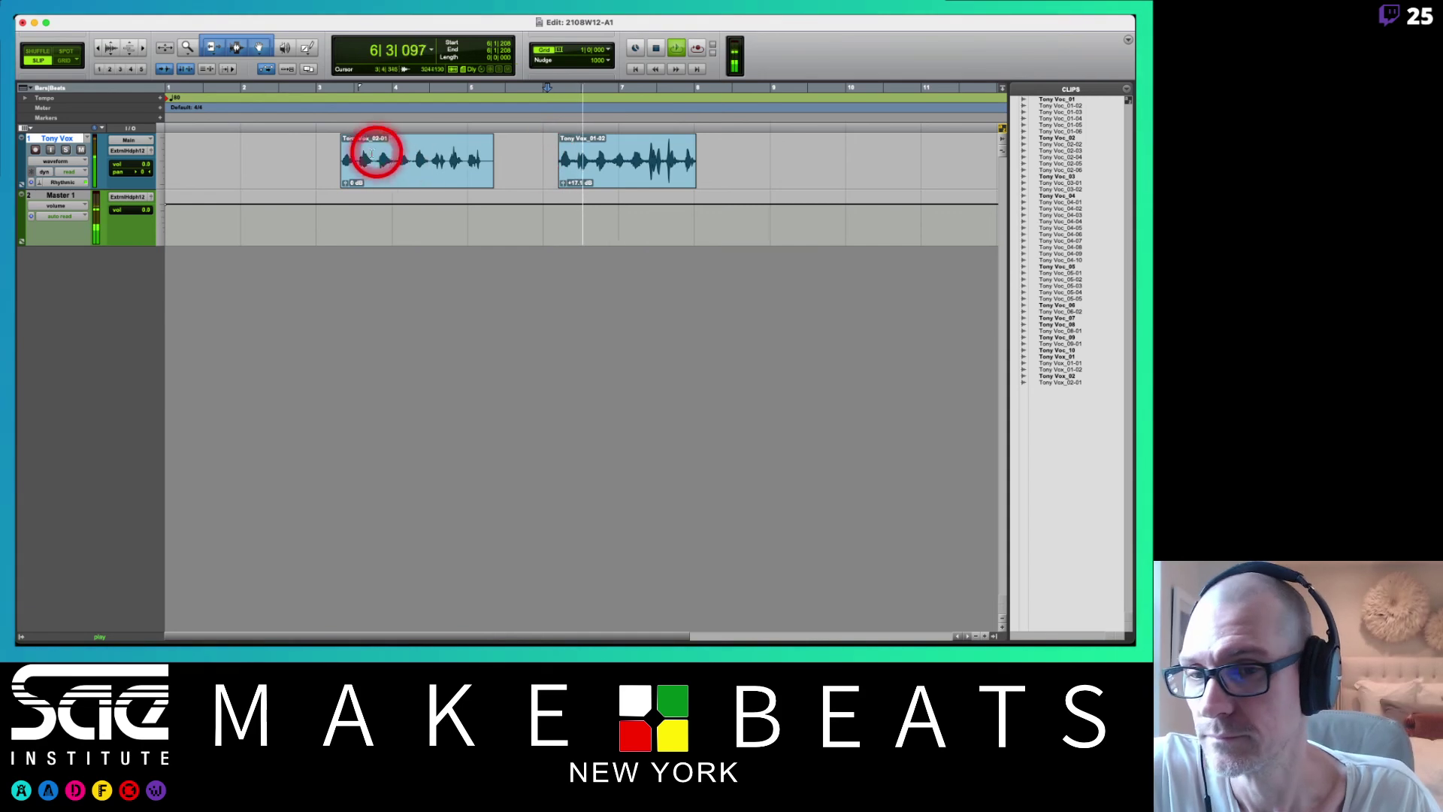
key(space)
click(333, 157)
key(space)
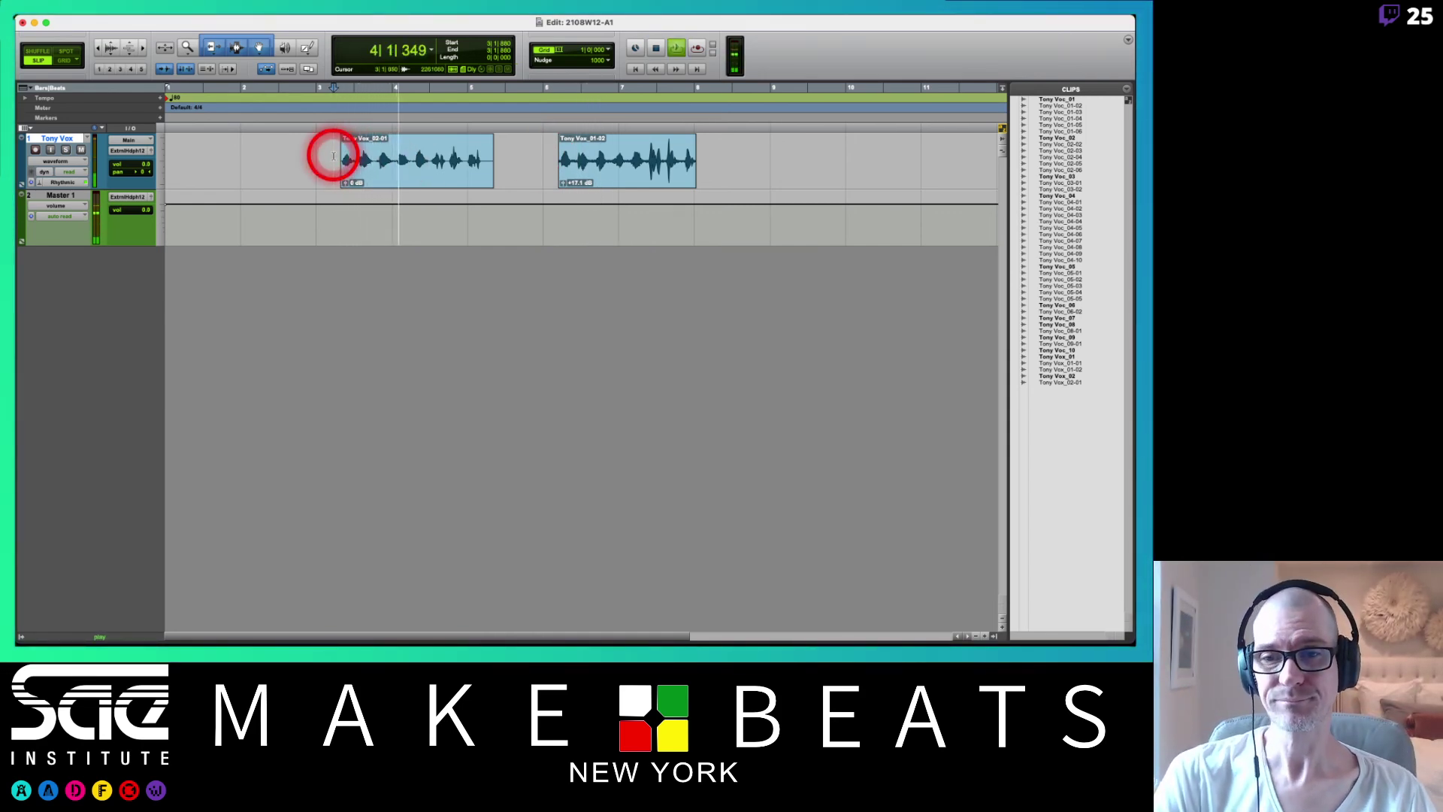
key(space)
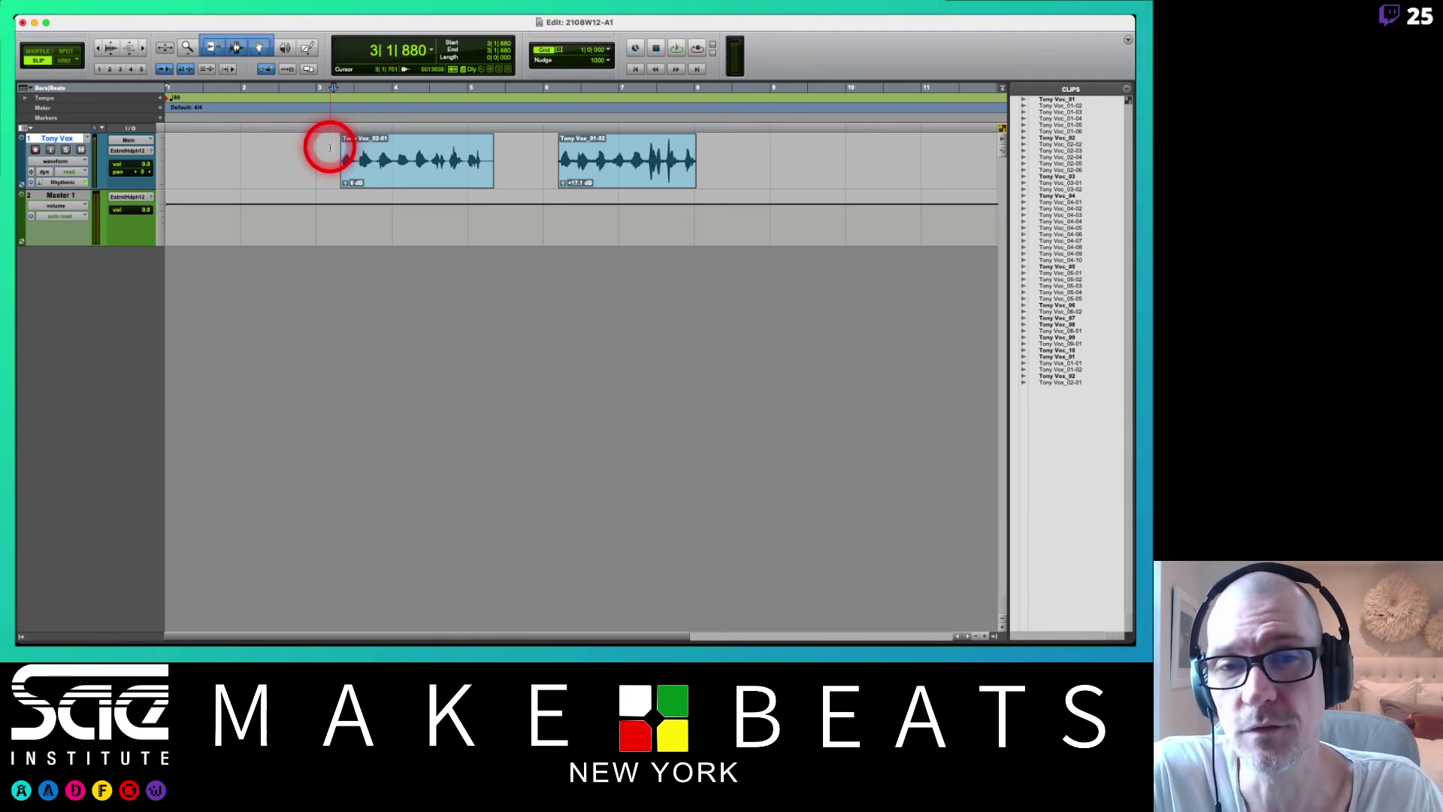
key(space)
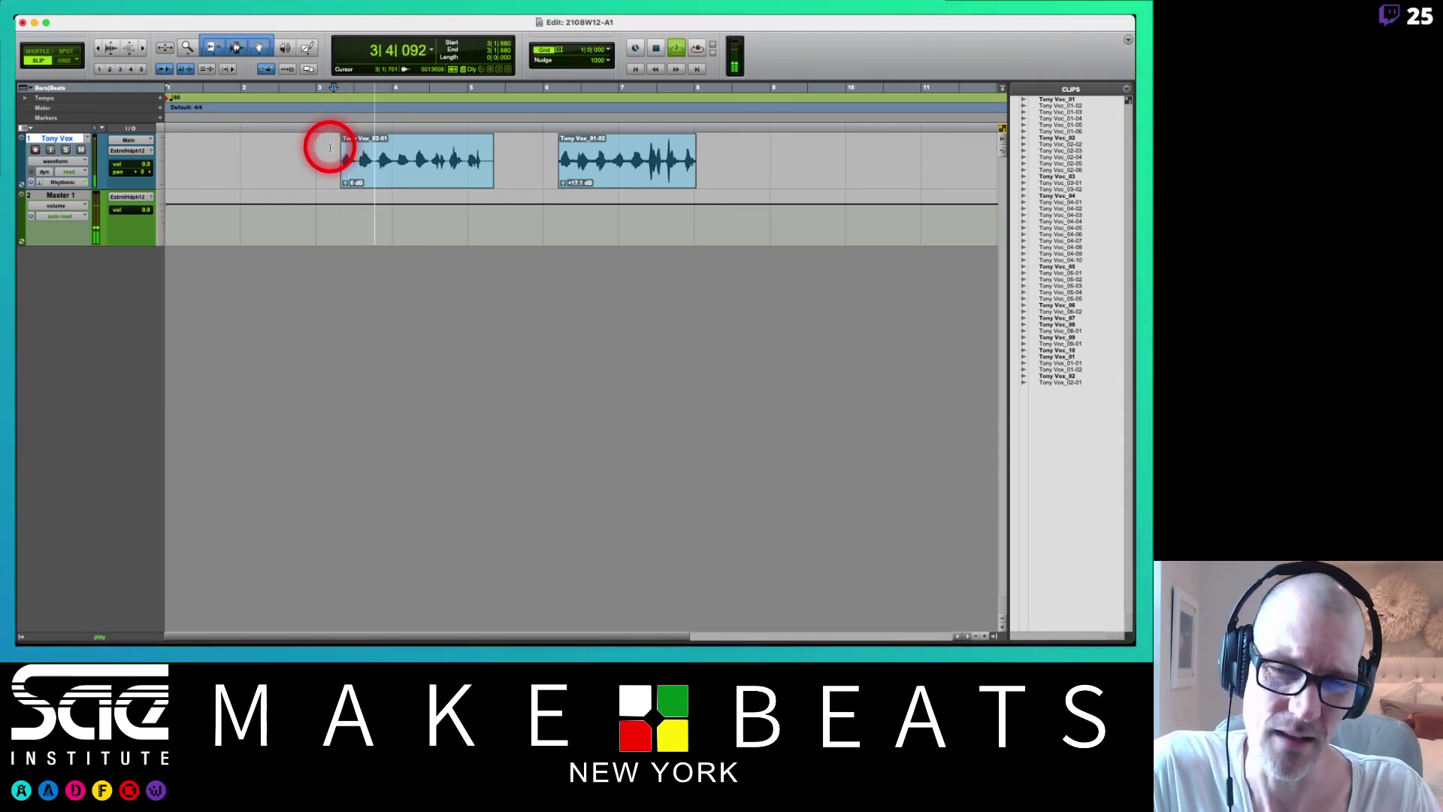
key(space)
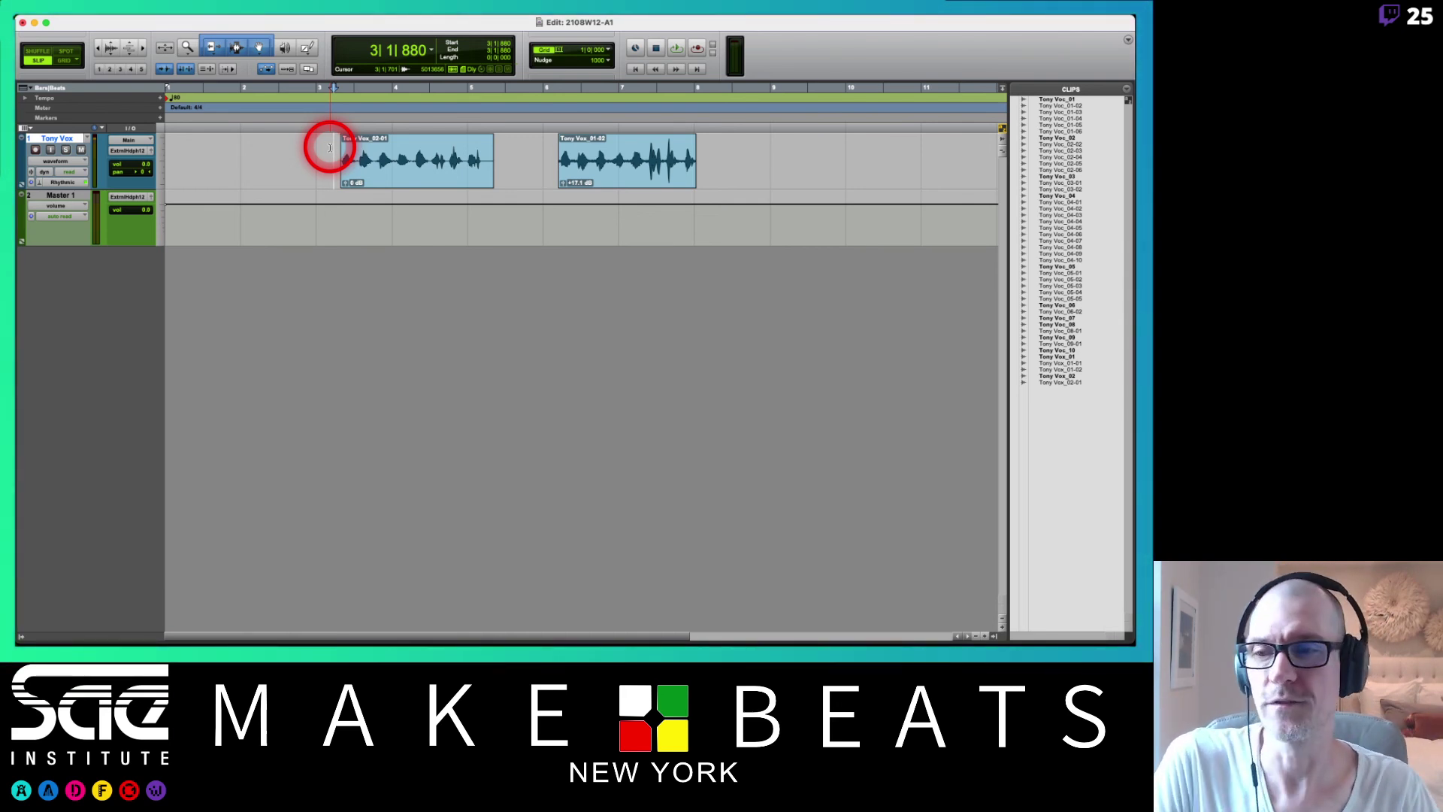
- Arm the vocal track, record another take from about bar 8 beat 3 to bar 10 beat 4, and disarm the track
click(746, 154)
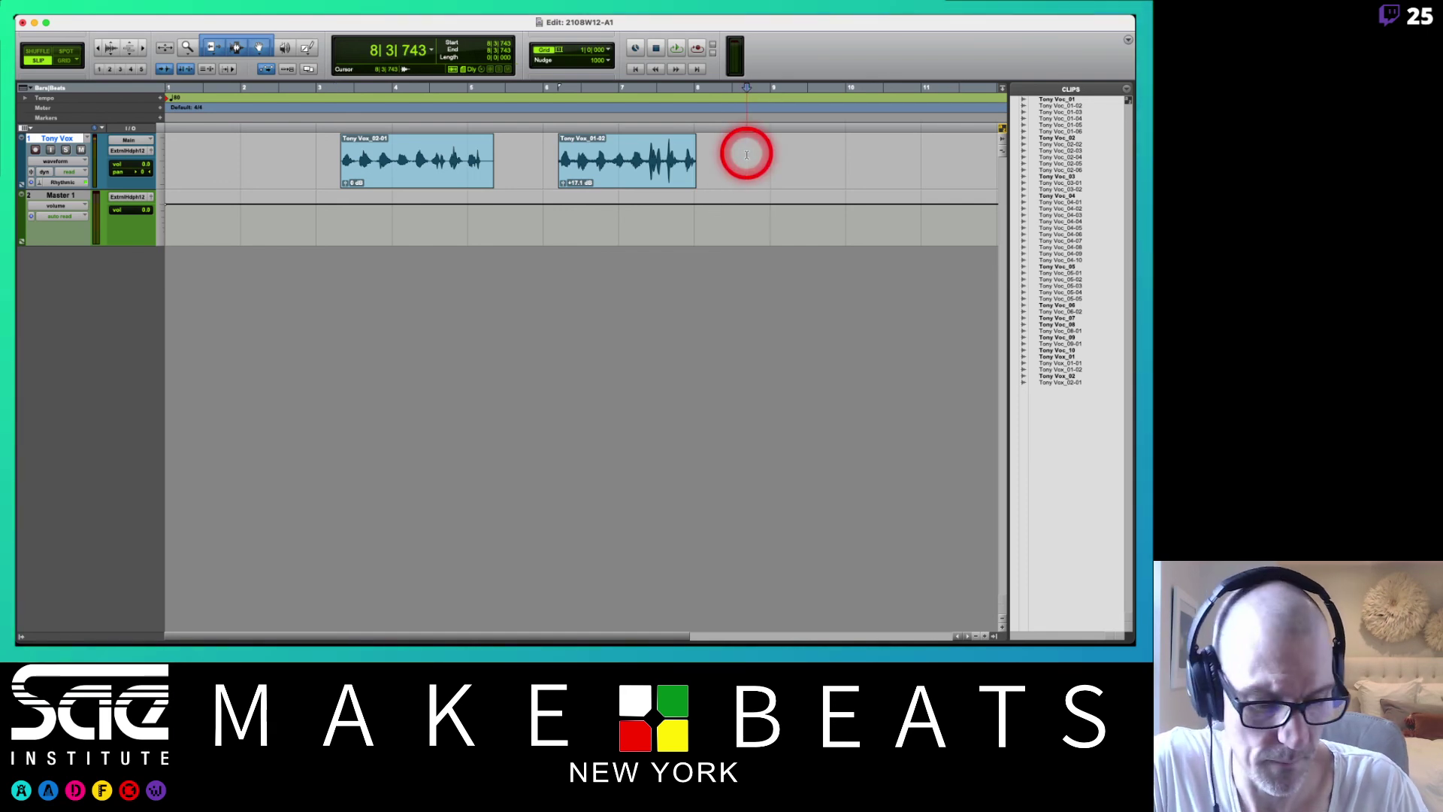
key(F12)
key(Return)
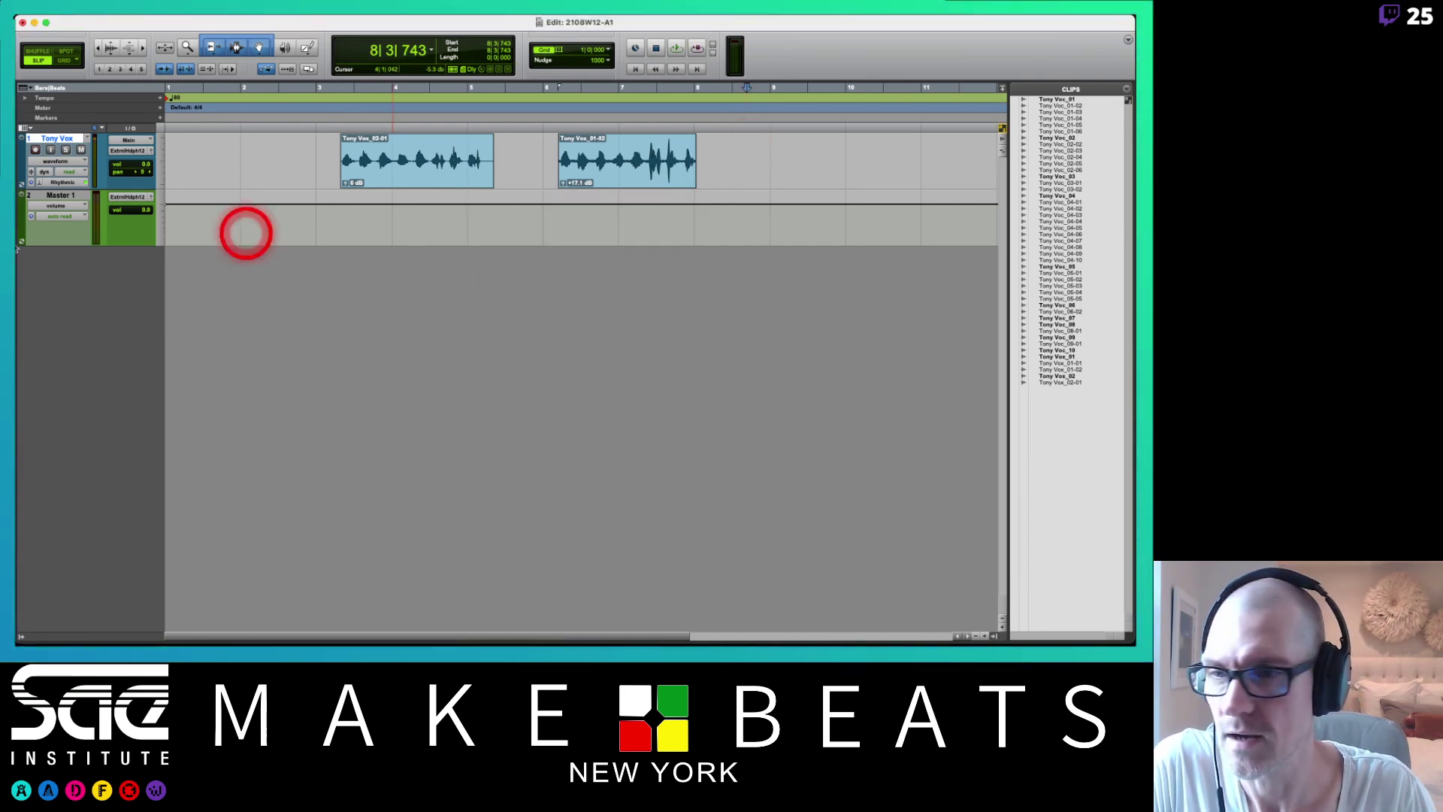
click(35, 150)
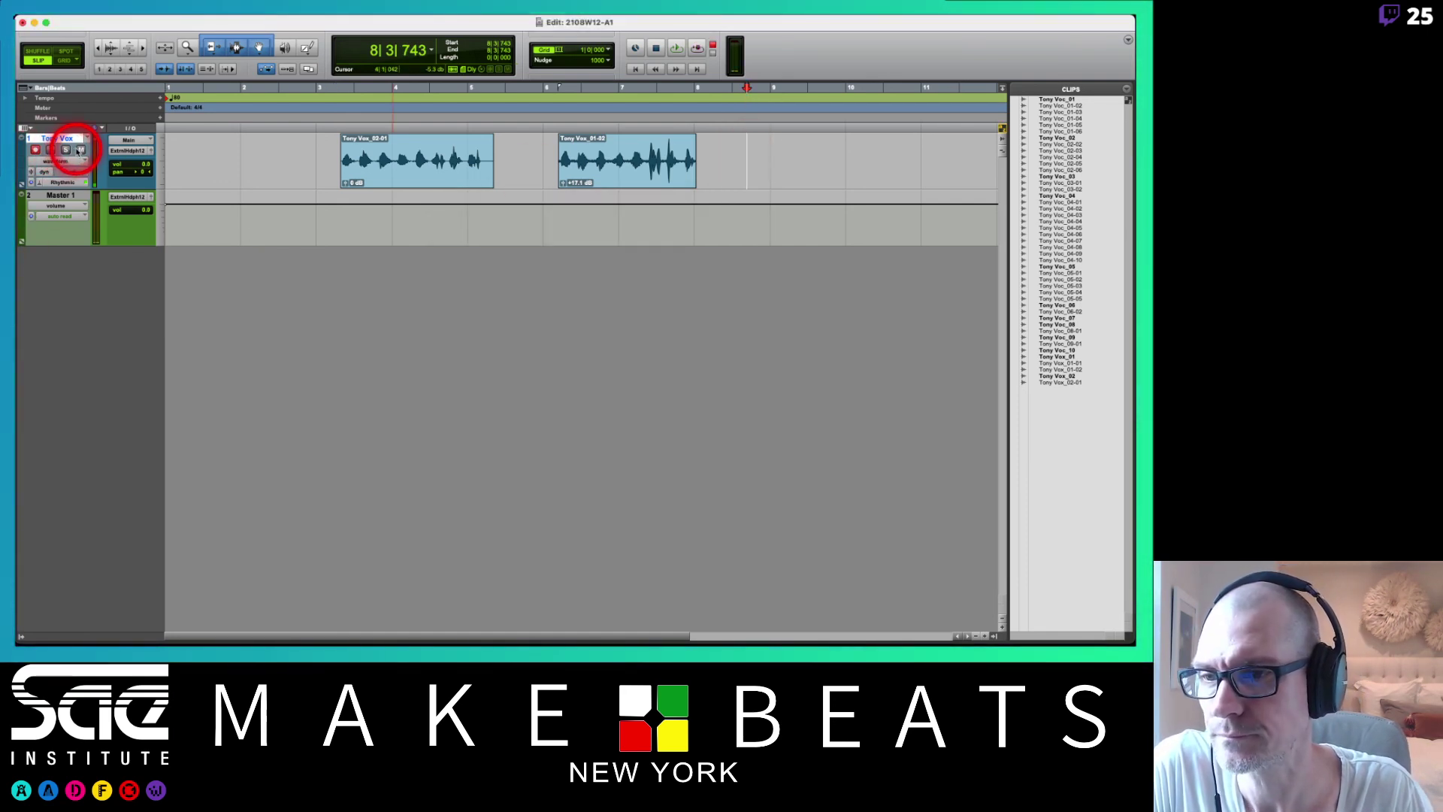
key(F12)
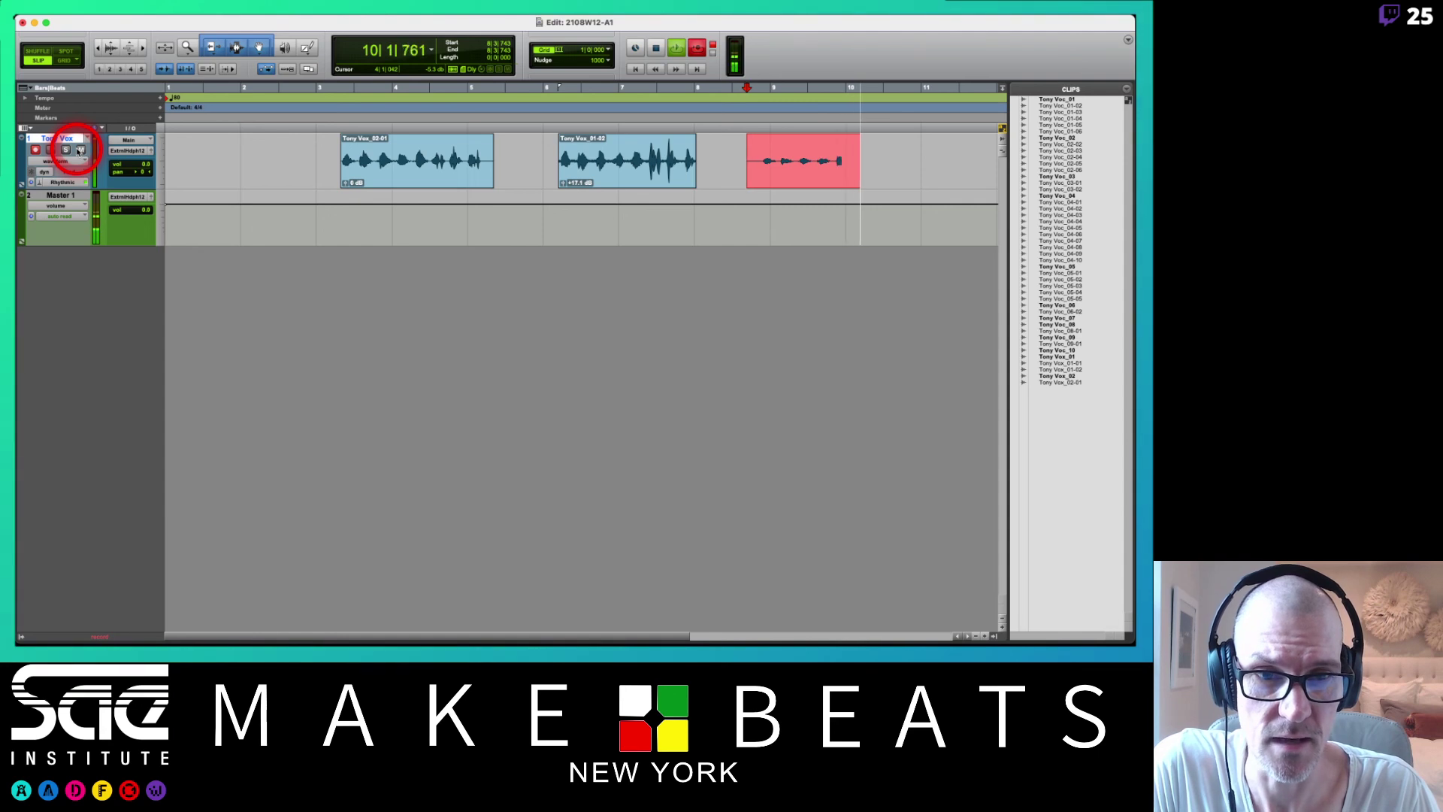
key(space)
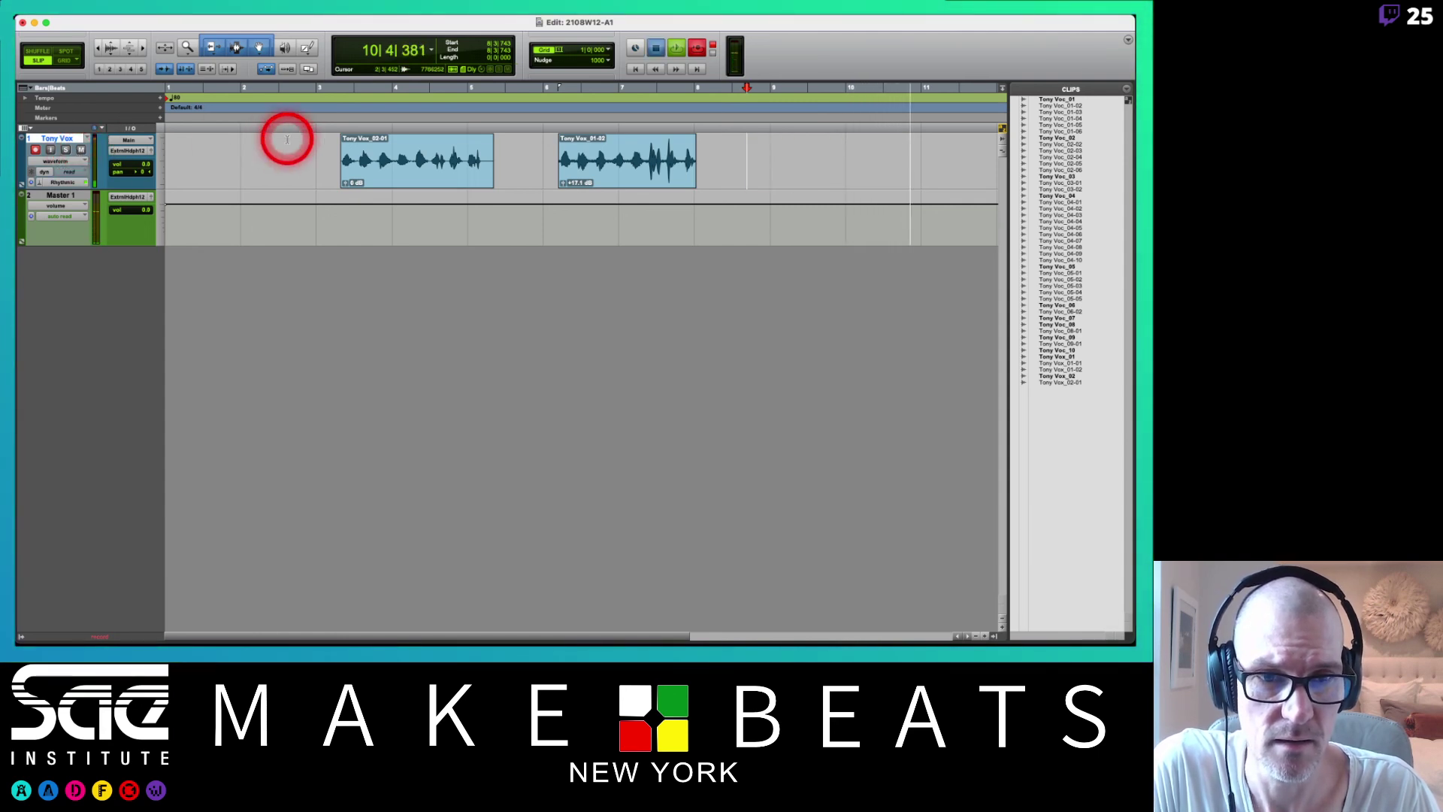
click(35, 149)
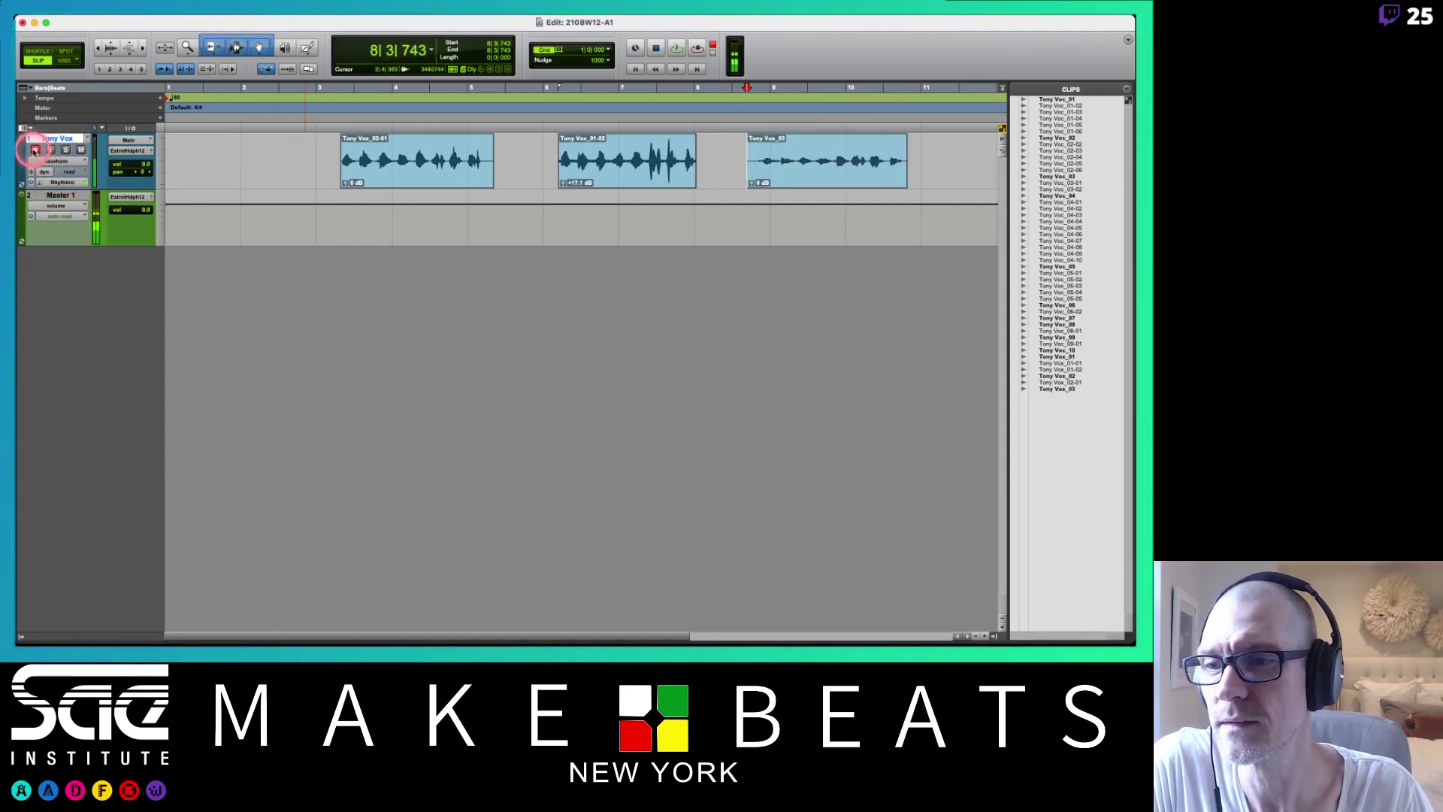
- Play the new take from bar 8 beat 3 and the louder take from about bar 3 to compare them
key(space)
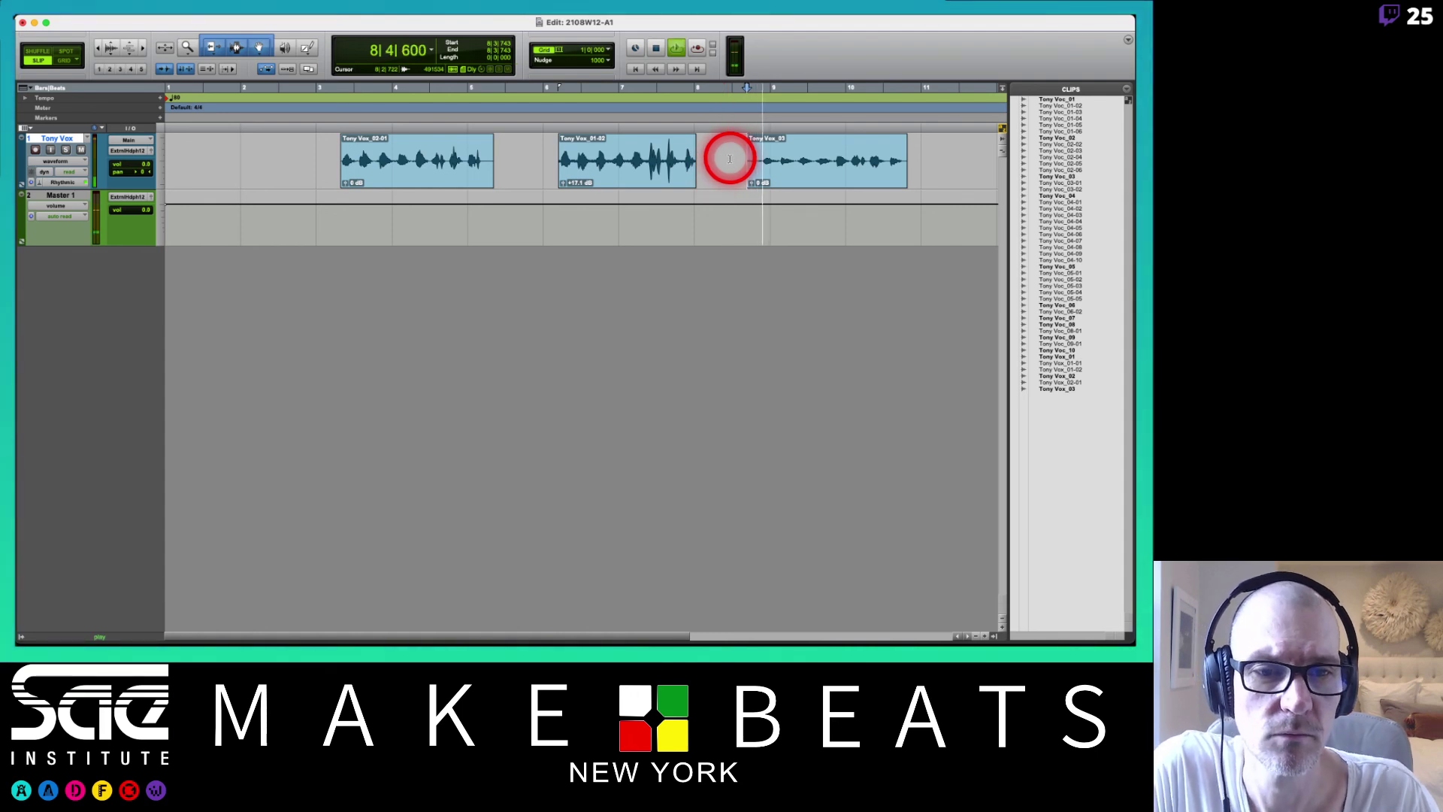
key(space)
click(331, 152)
click(331, 152)
key(space)
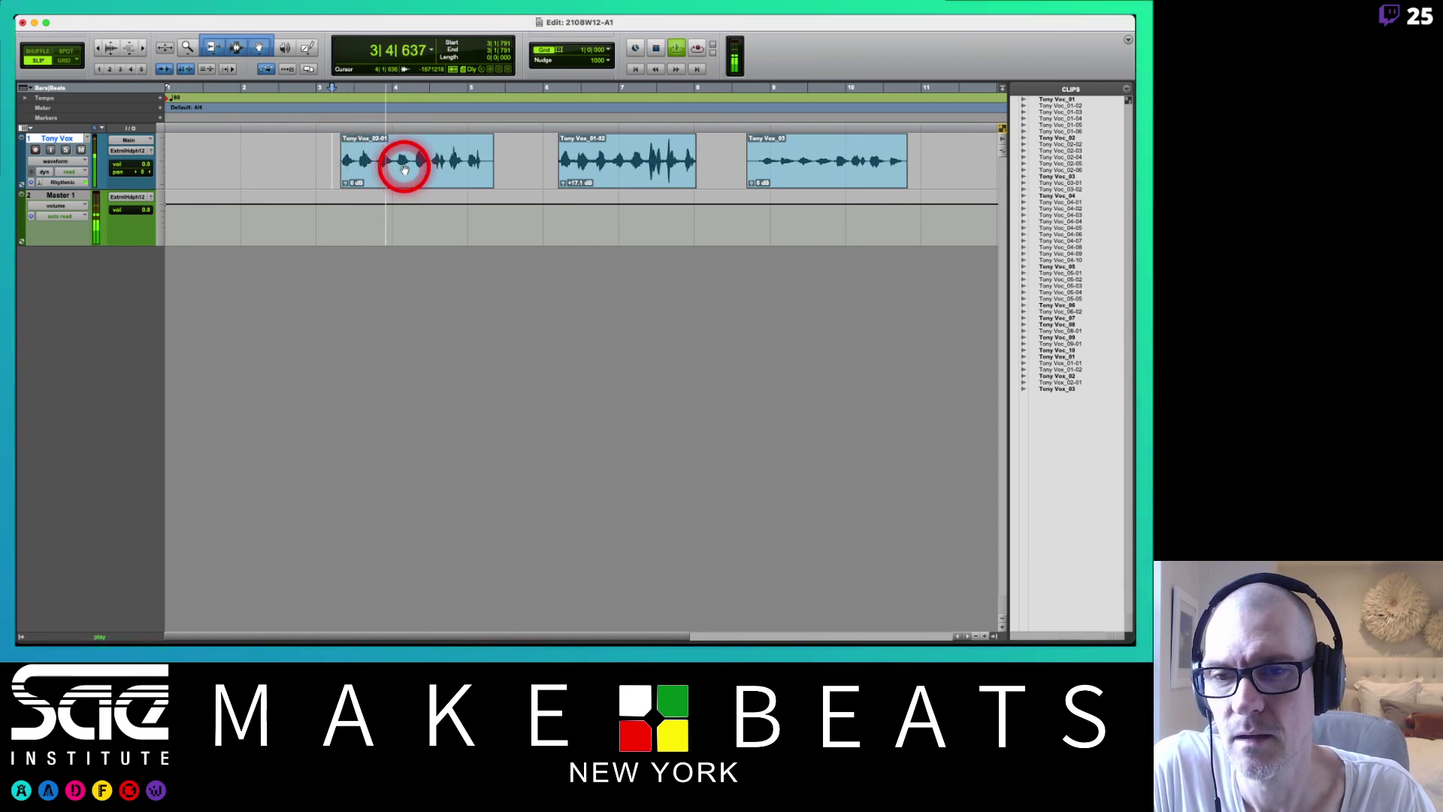
key(space)
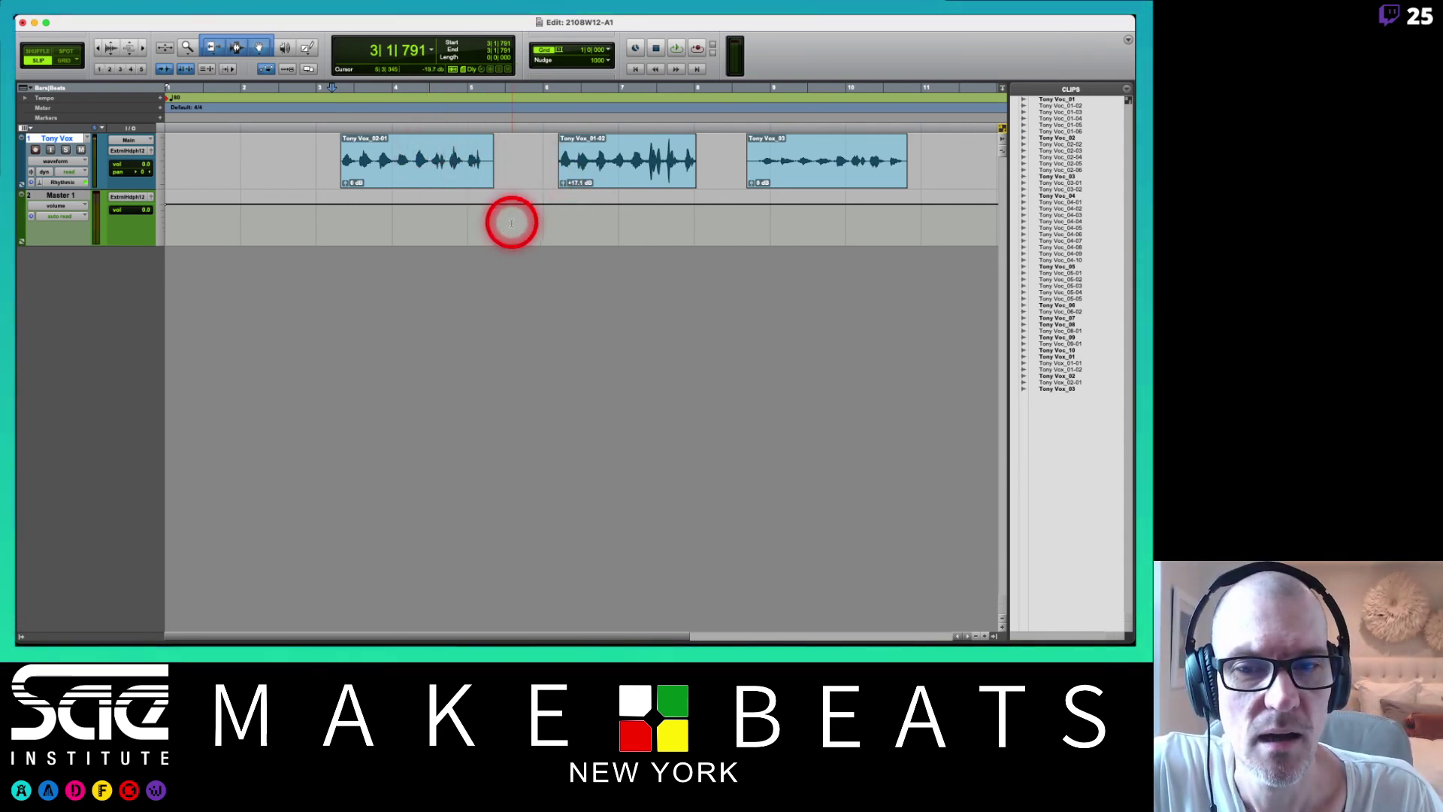
- Delete all three vocal clips from the vocal track, leaving its timeline empty
click(831, 181)
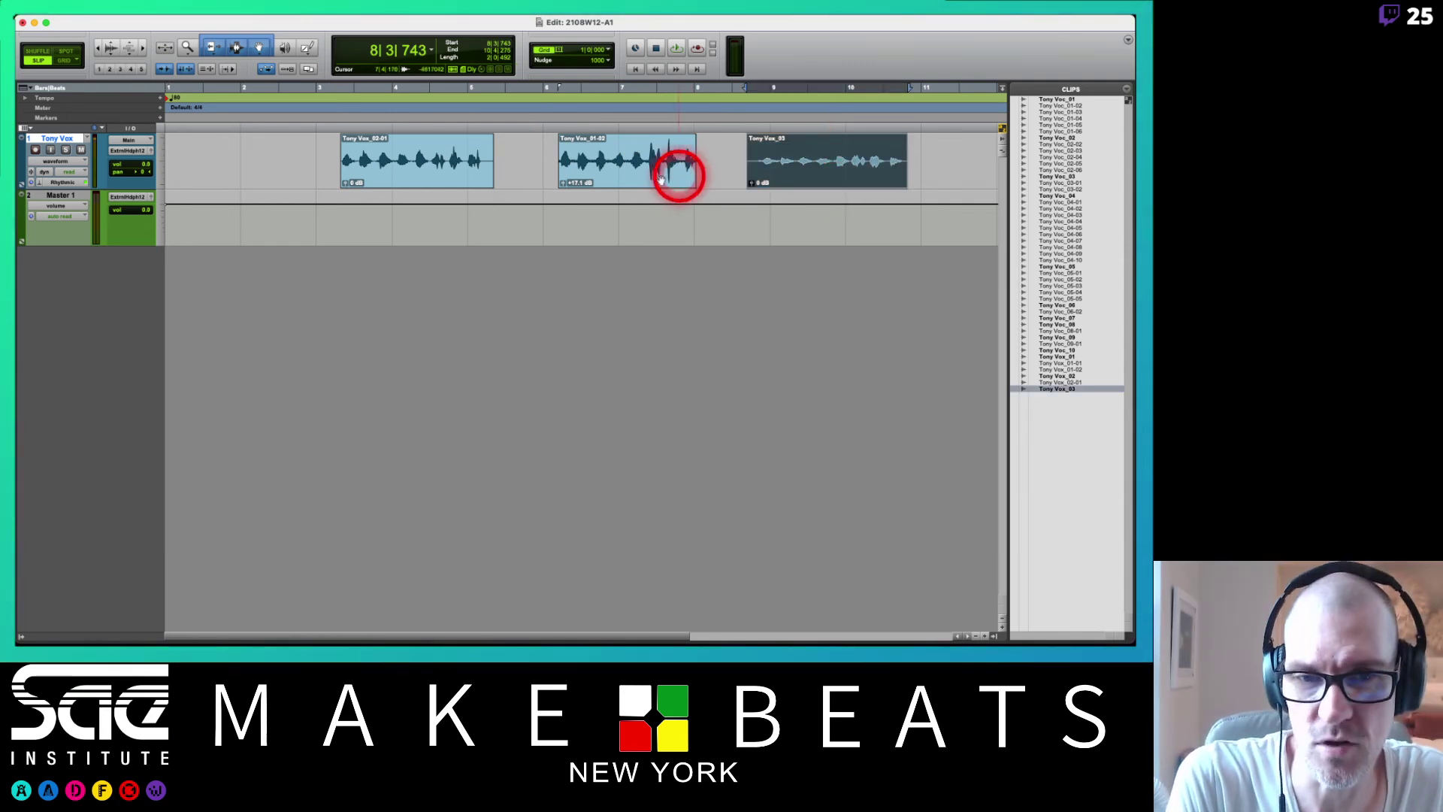
key(Delete)
click(607, 179)
key(Delete)
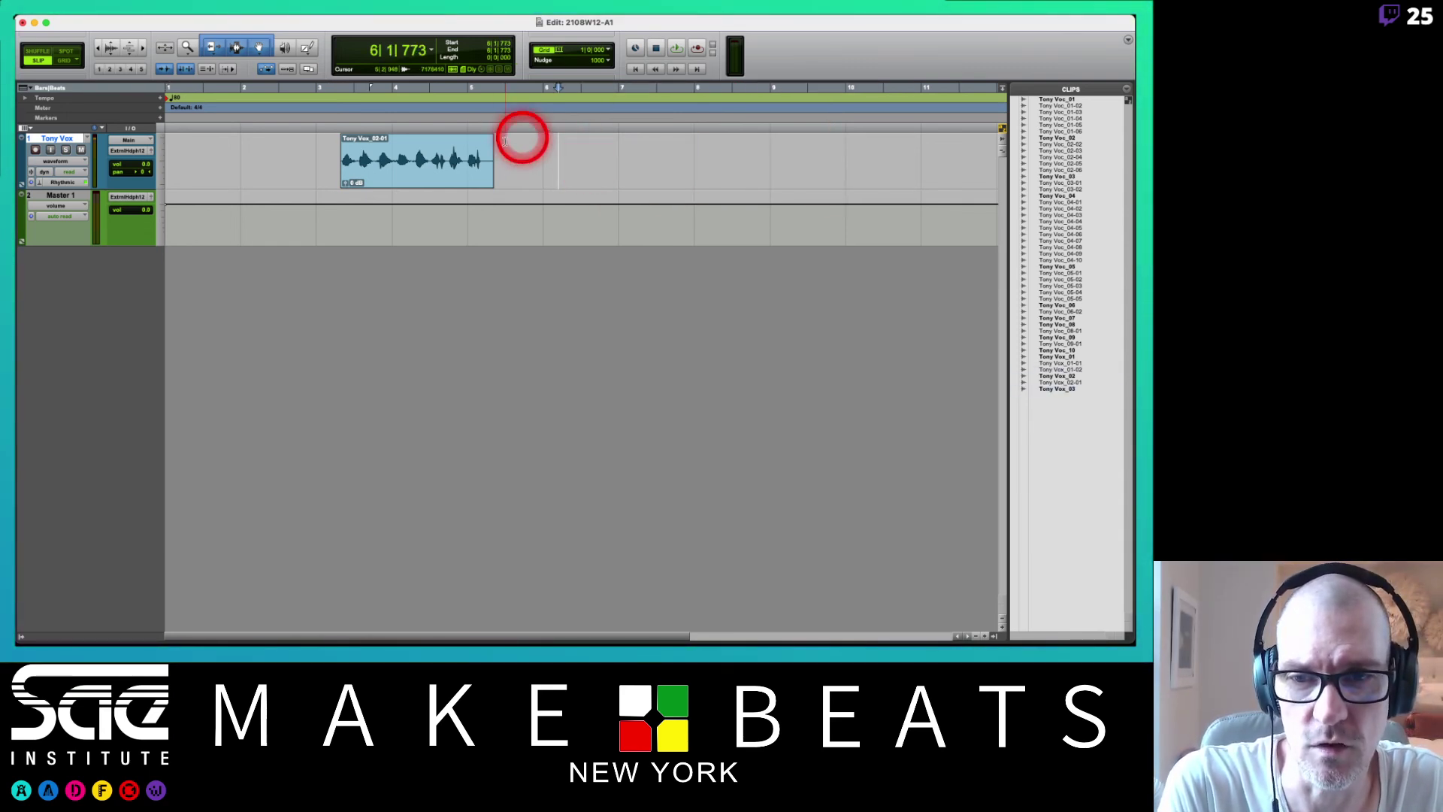
click(420, 172)
key(Delete)
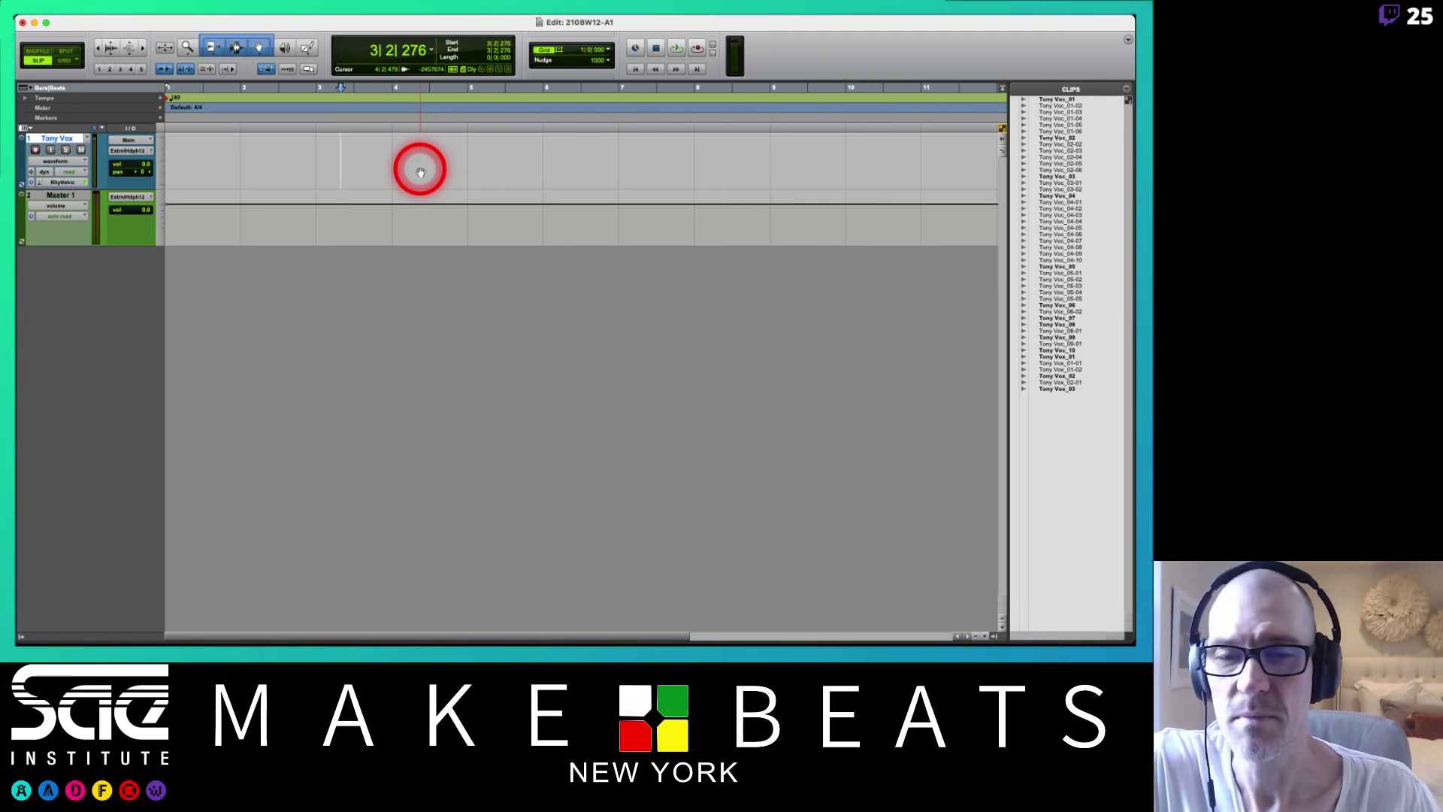
- Switch to the 04 PT Audio Recording.pdf notes, glance at the Loop Record page, and return to the Level Setting page
key(super+Tab)
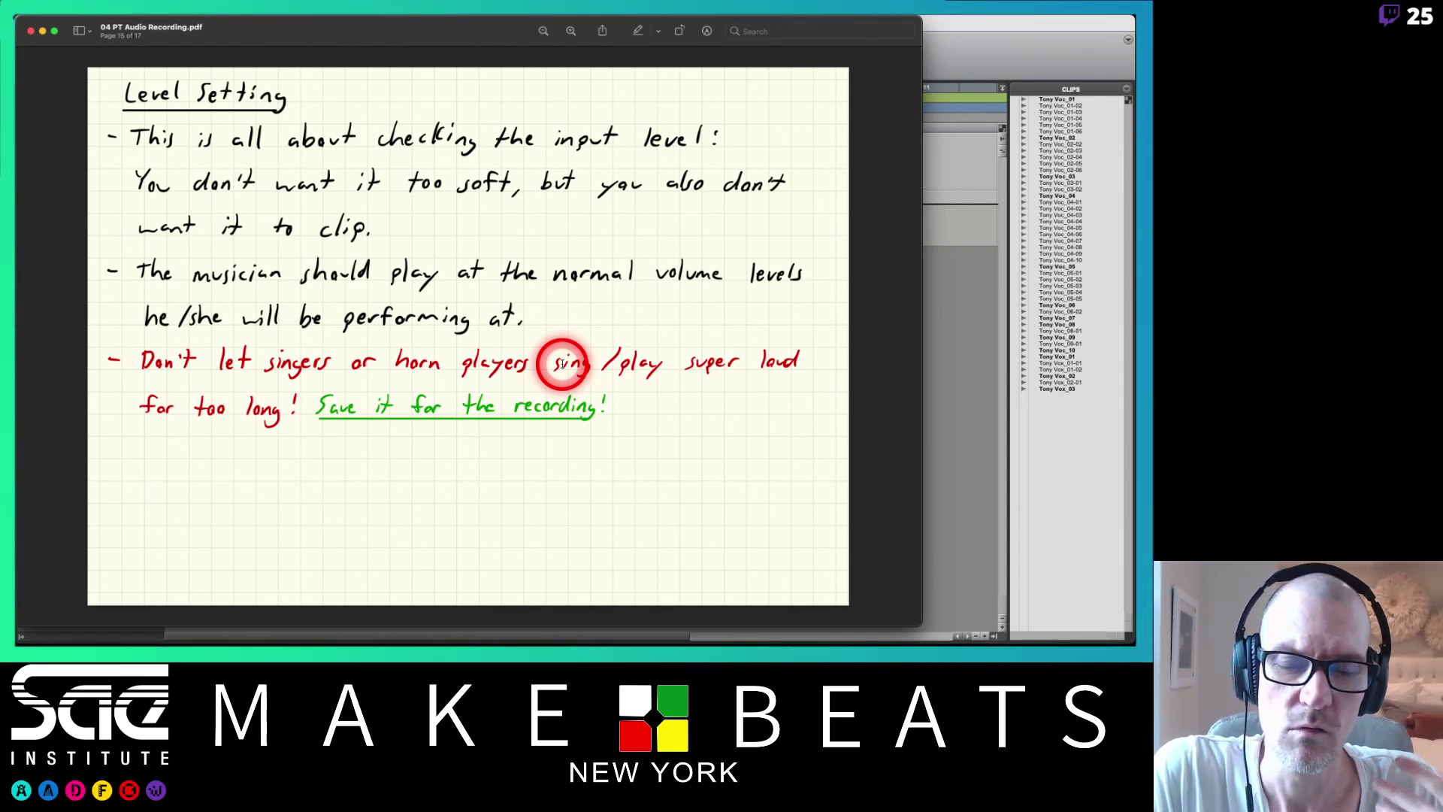
key(Right)
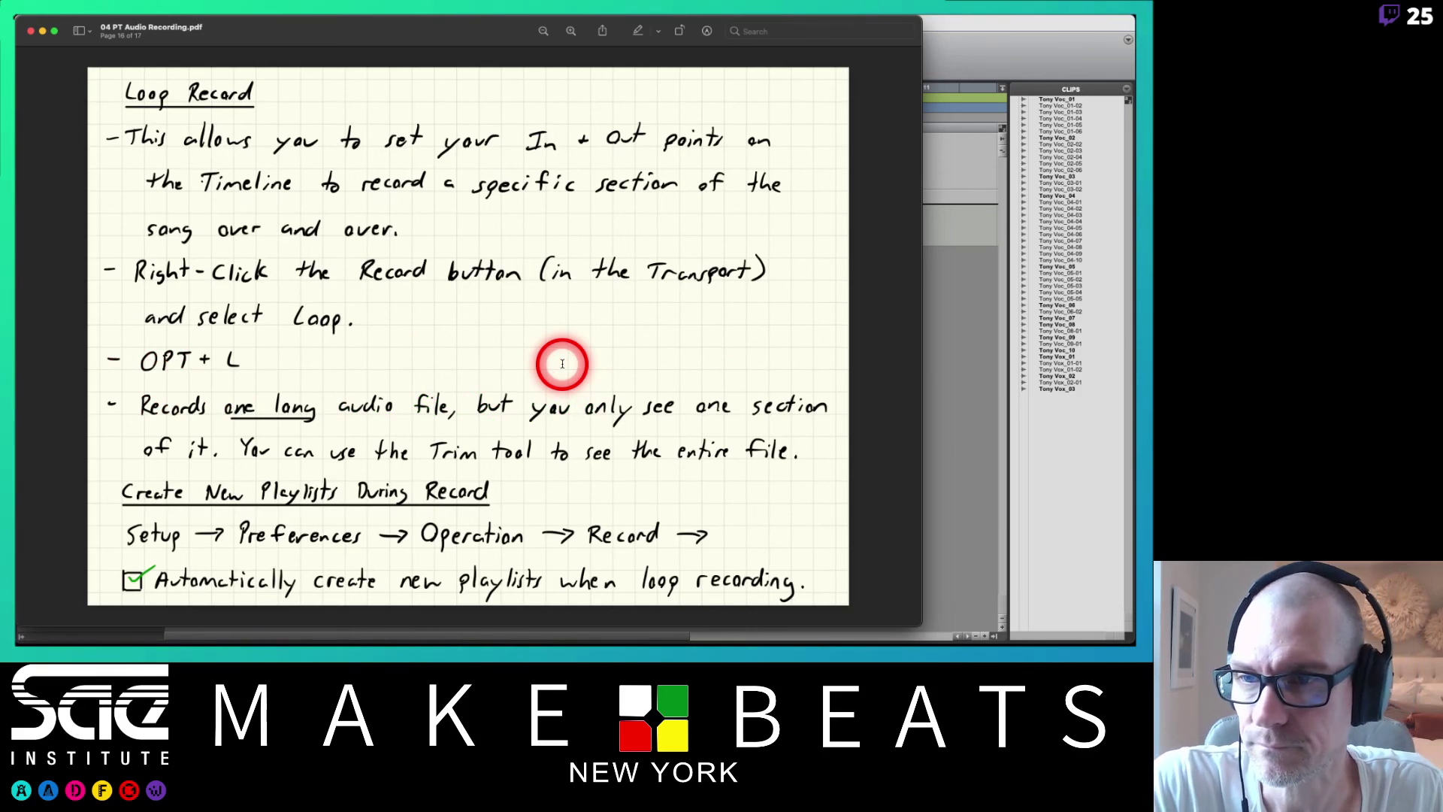
key(Left)
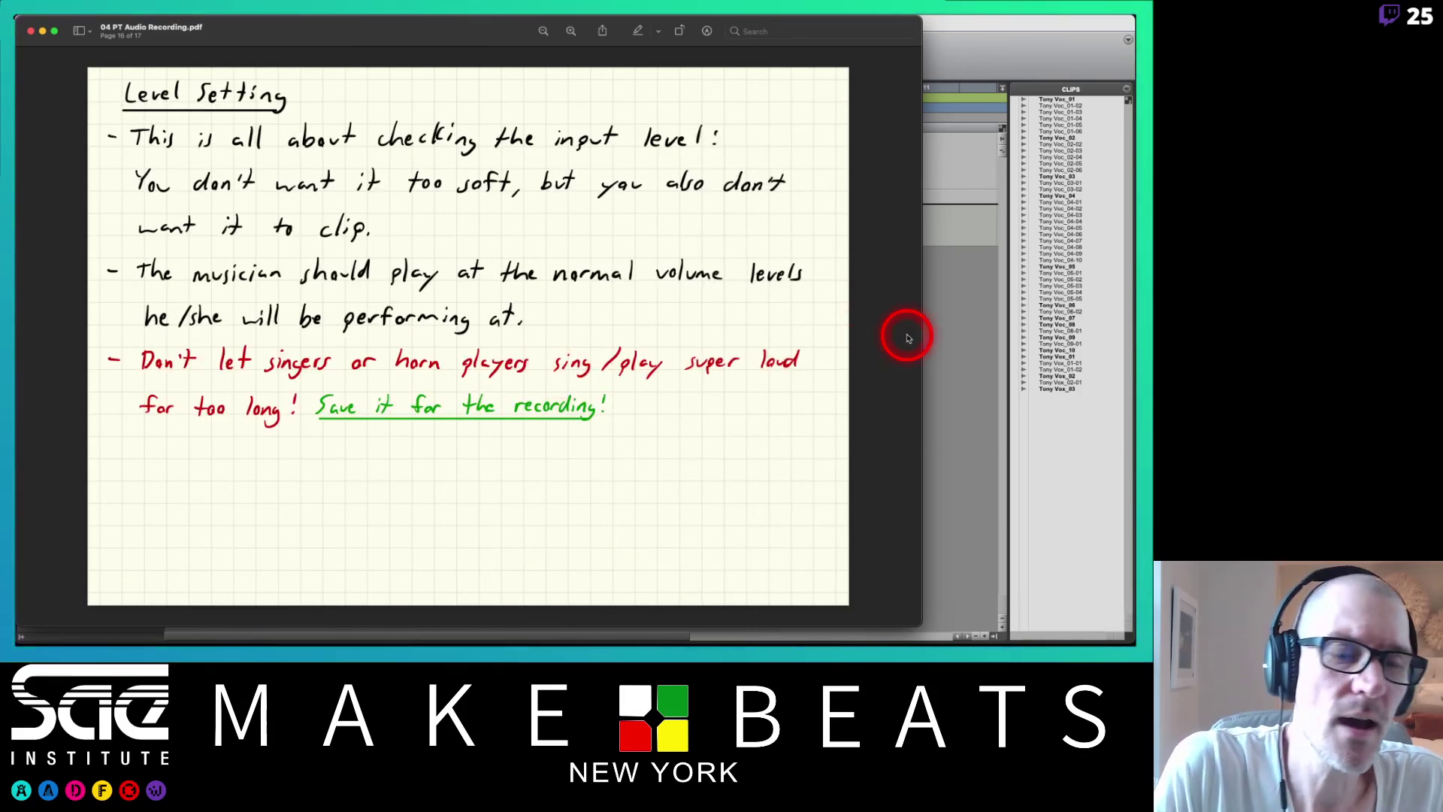